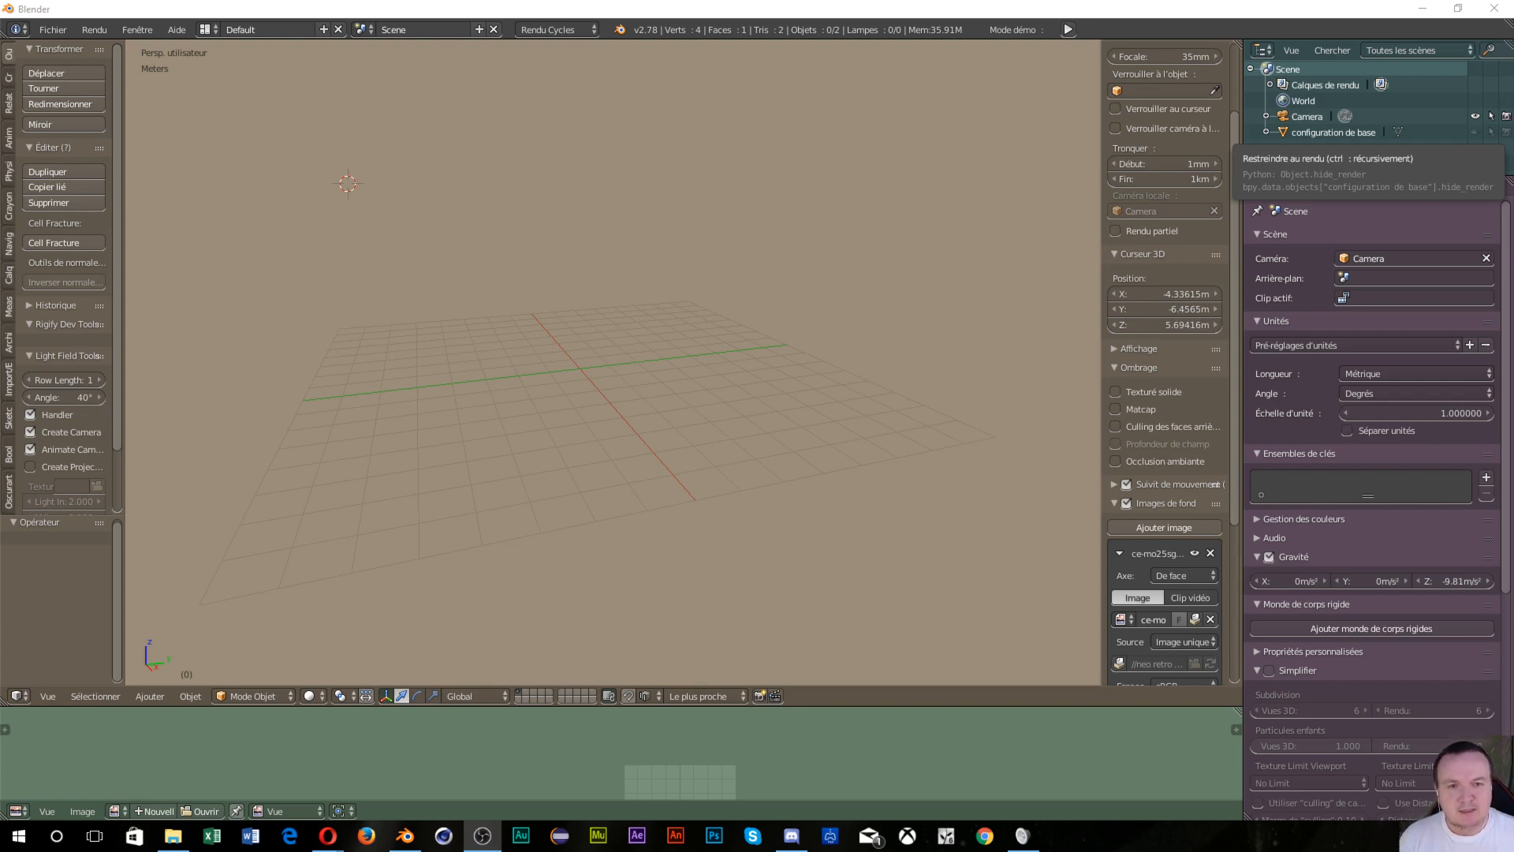
Remove the background image from the 3D view and start the Screencast Keys display
click(1210, 553)
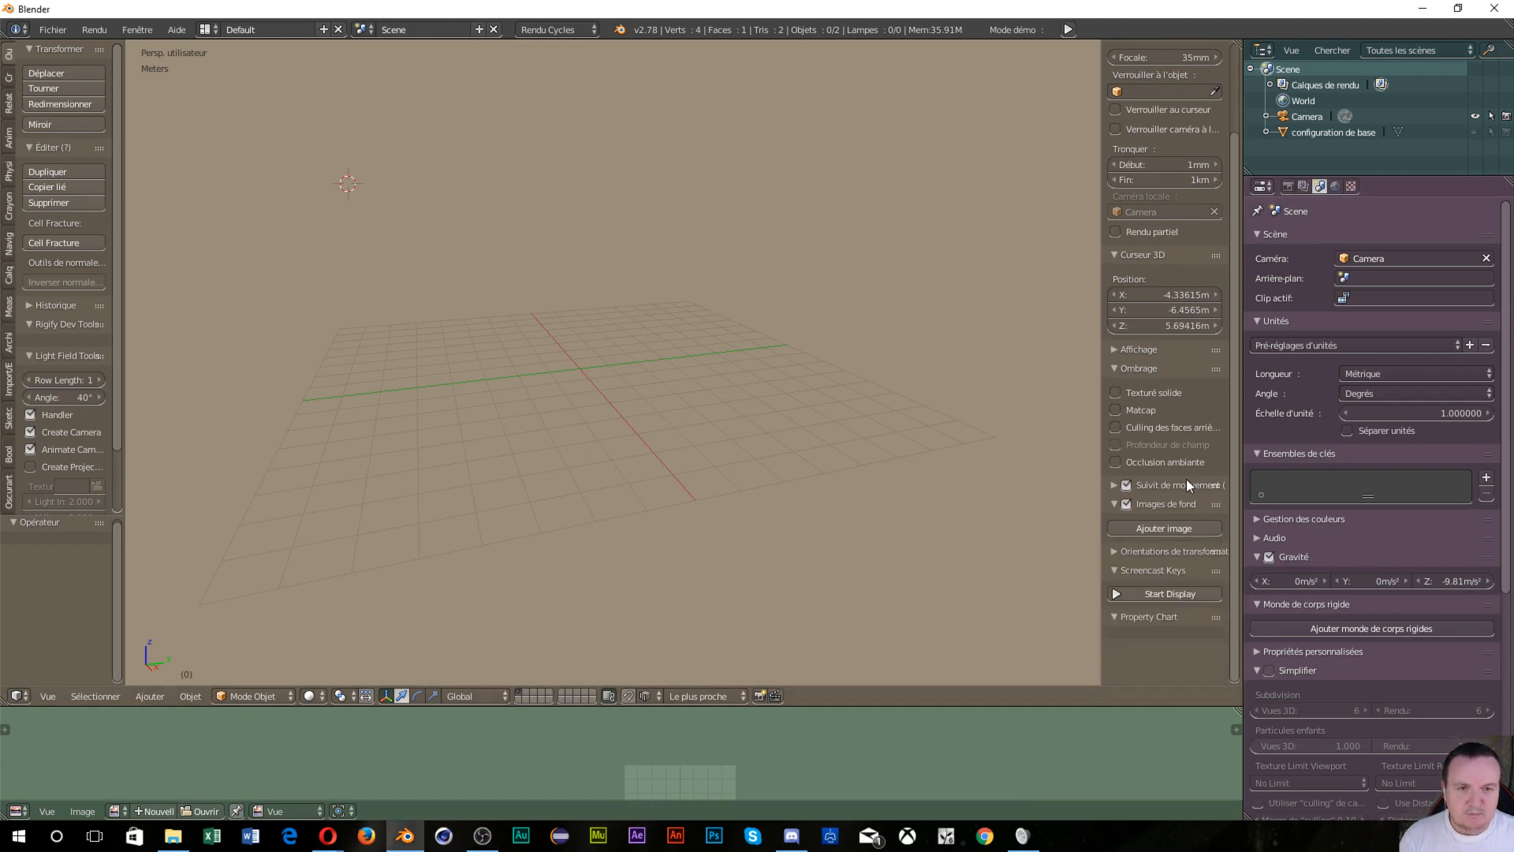
click(1121, 593)
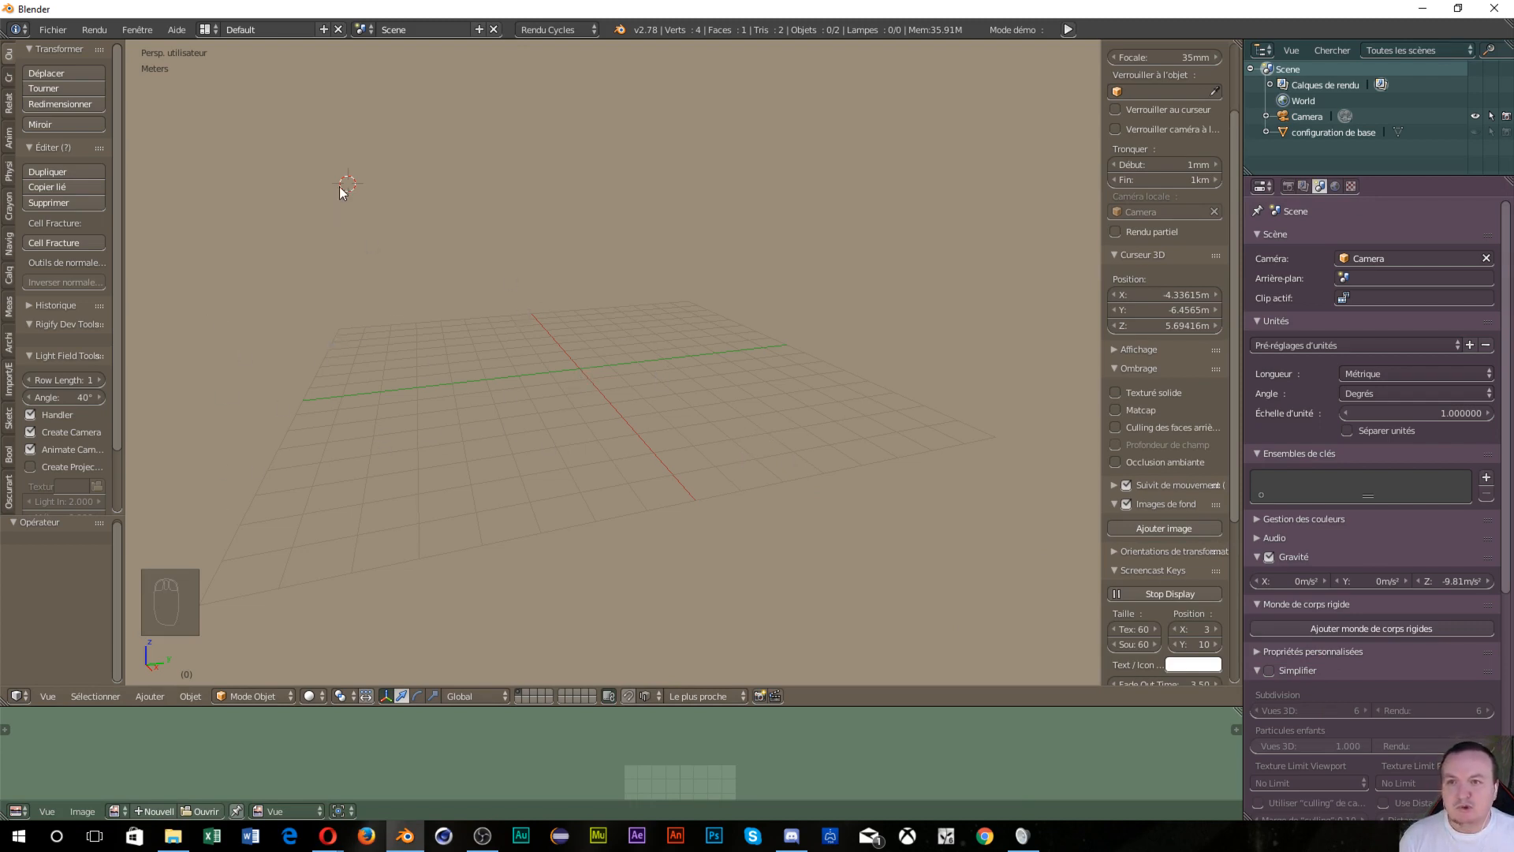
Snap the 3D cursor to the scene centre
click(179, 696)
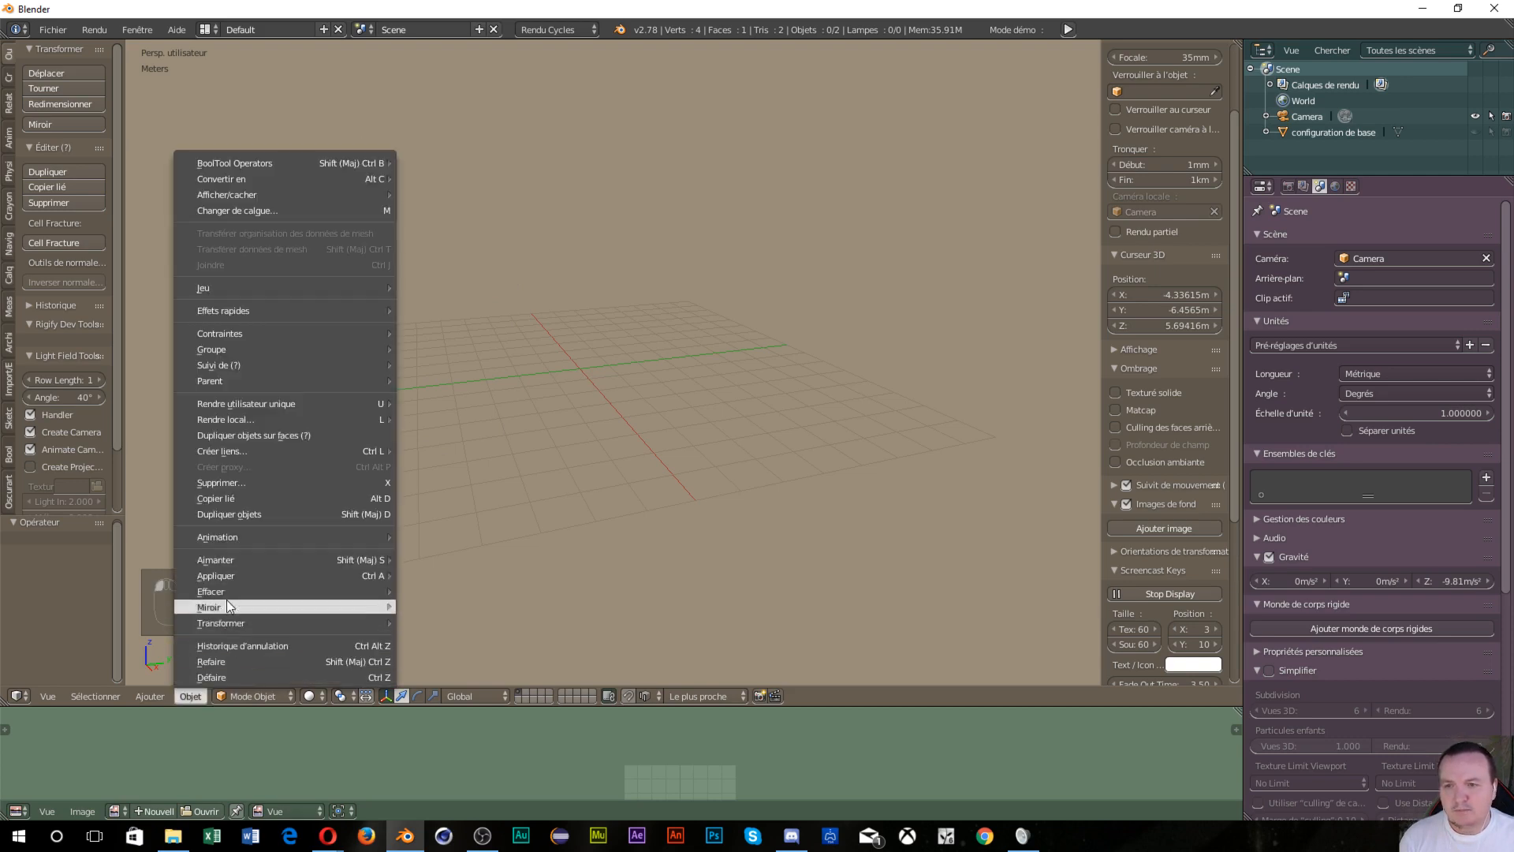
mouse_move(220, 558)
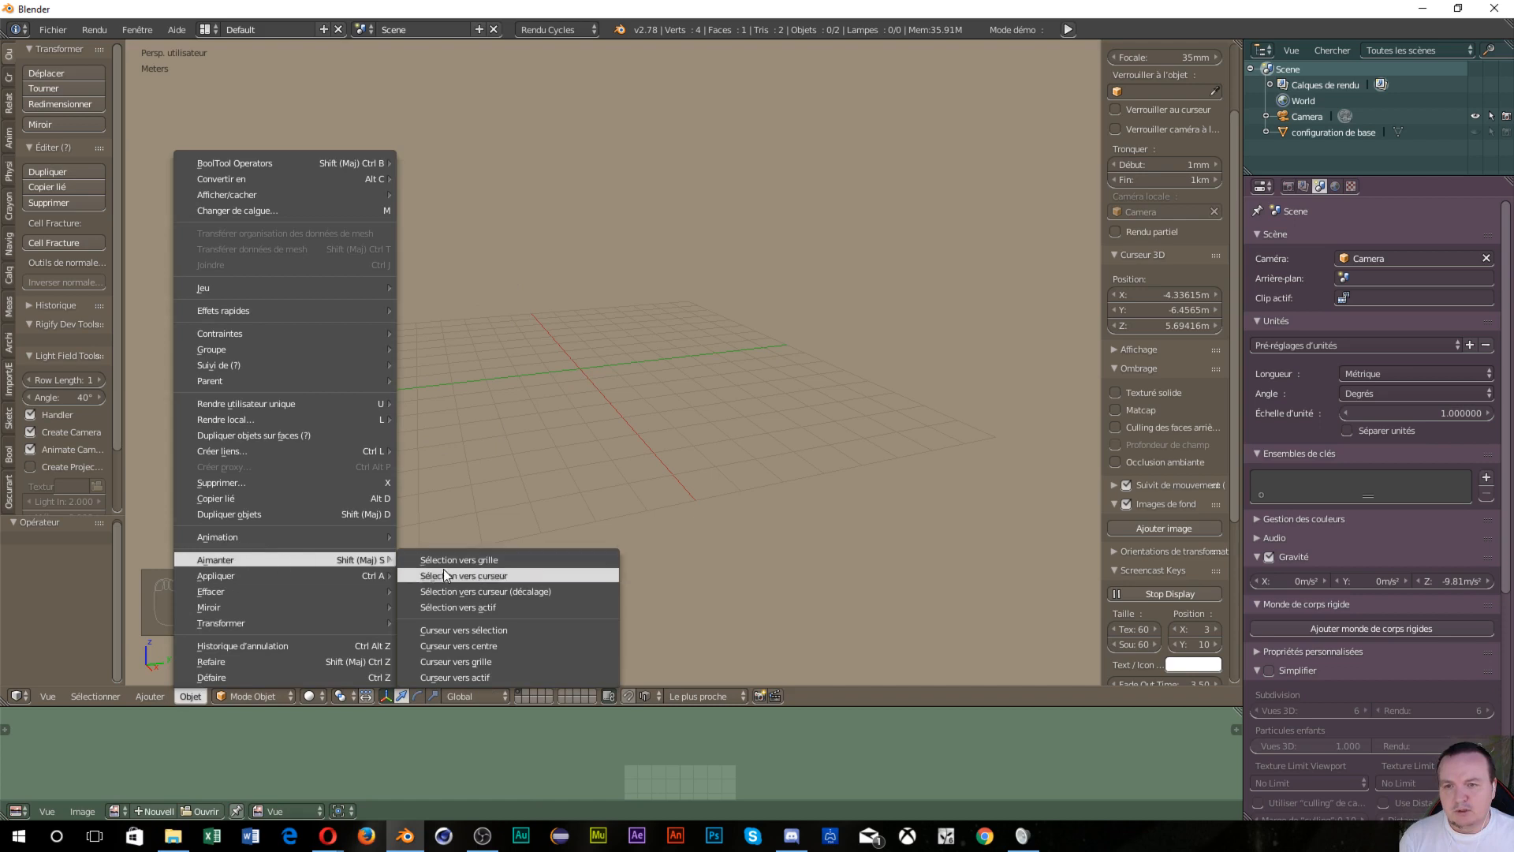
click(462, 640)
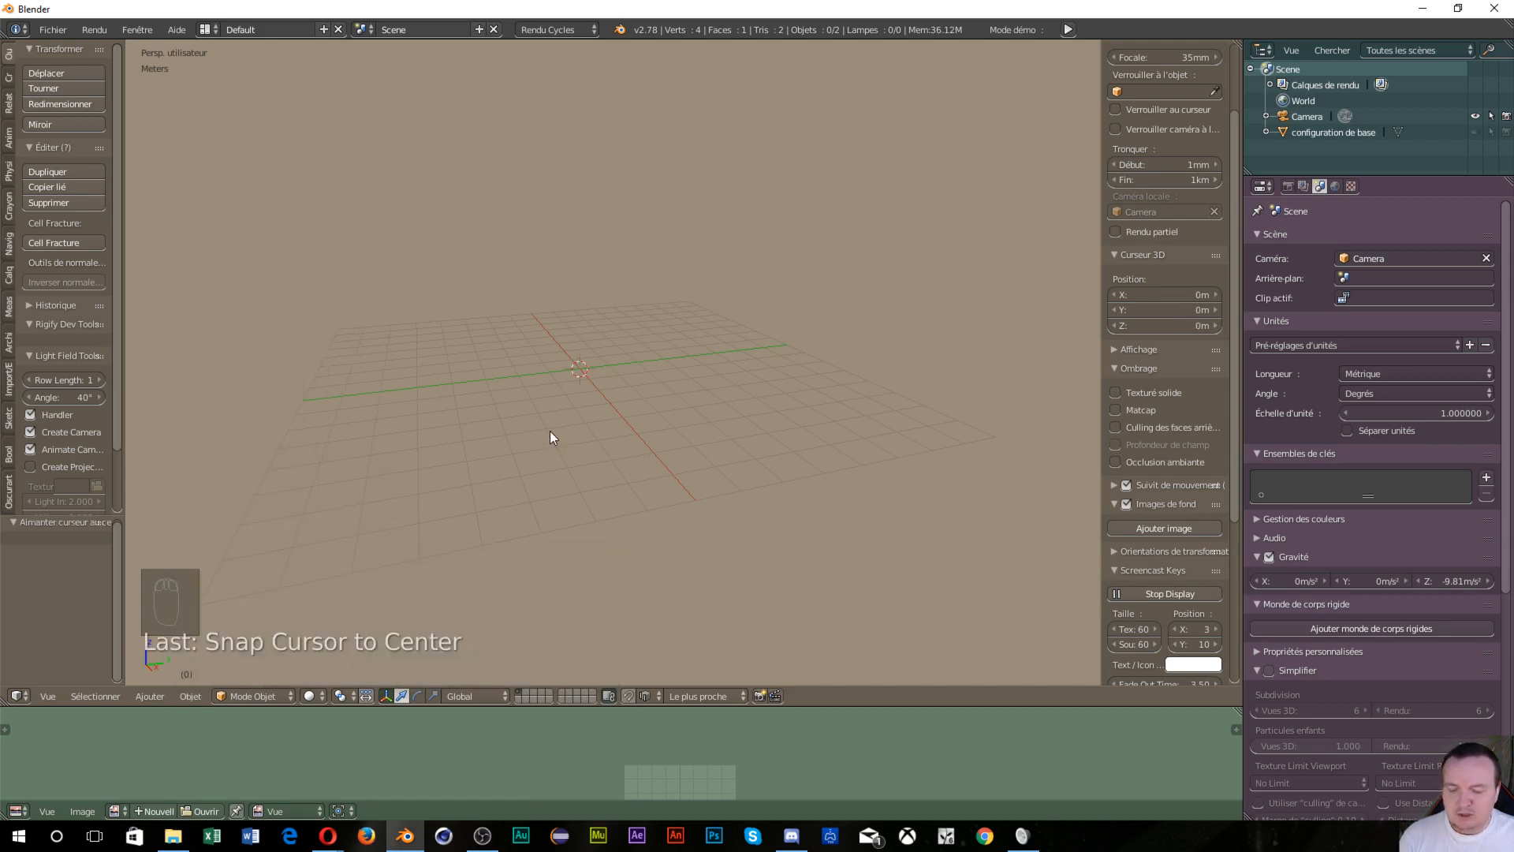
key(shift+a)
mouse_move(550, 436)
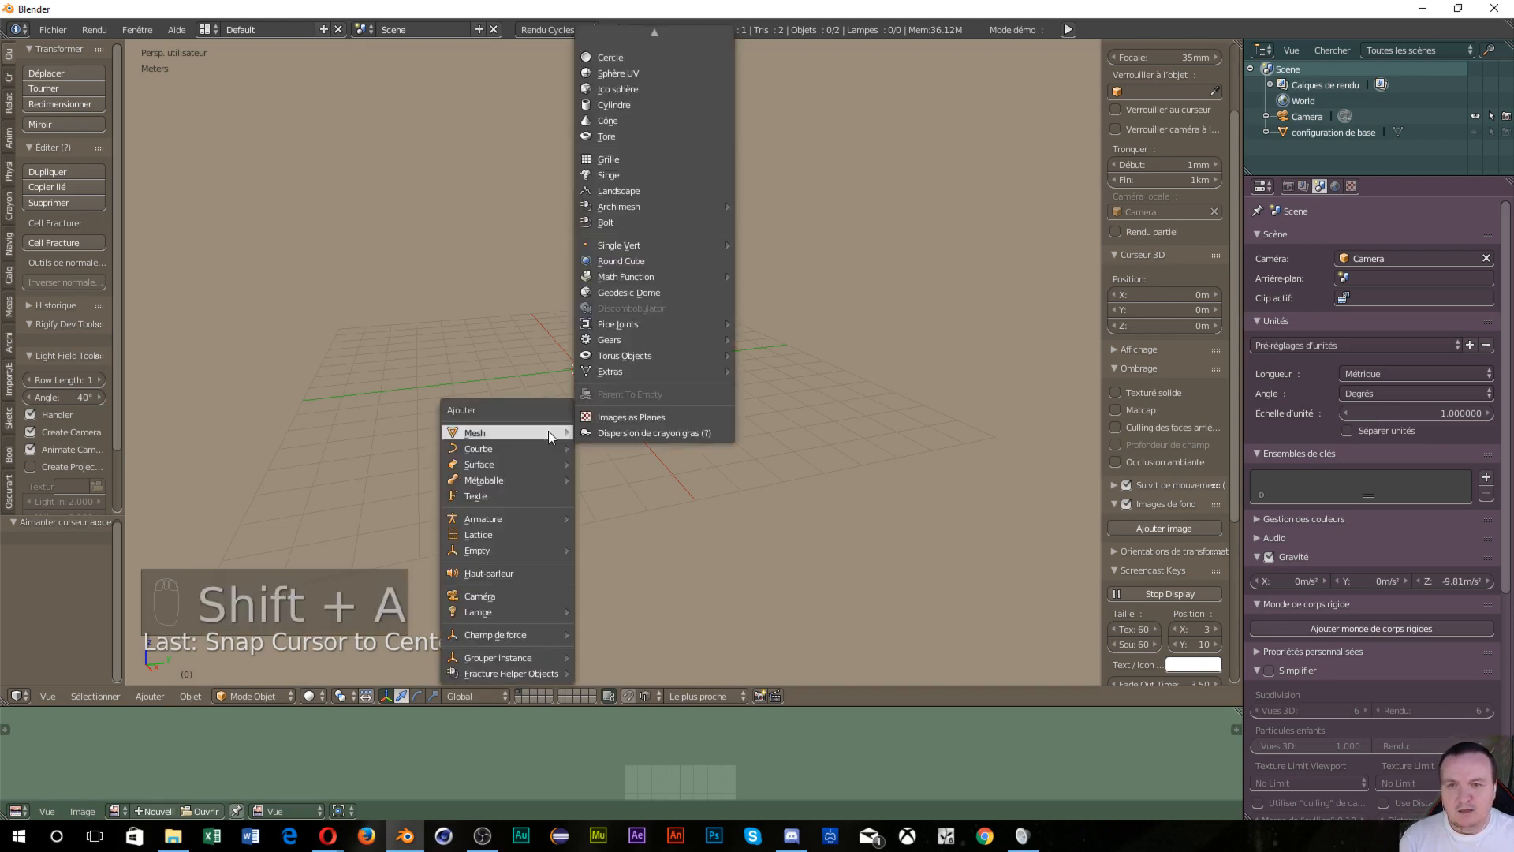
click(655, 29)
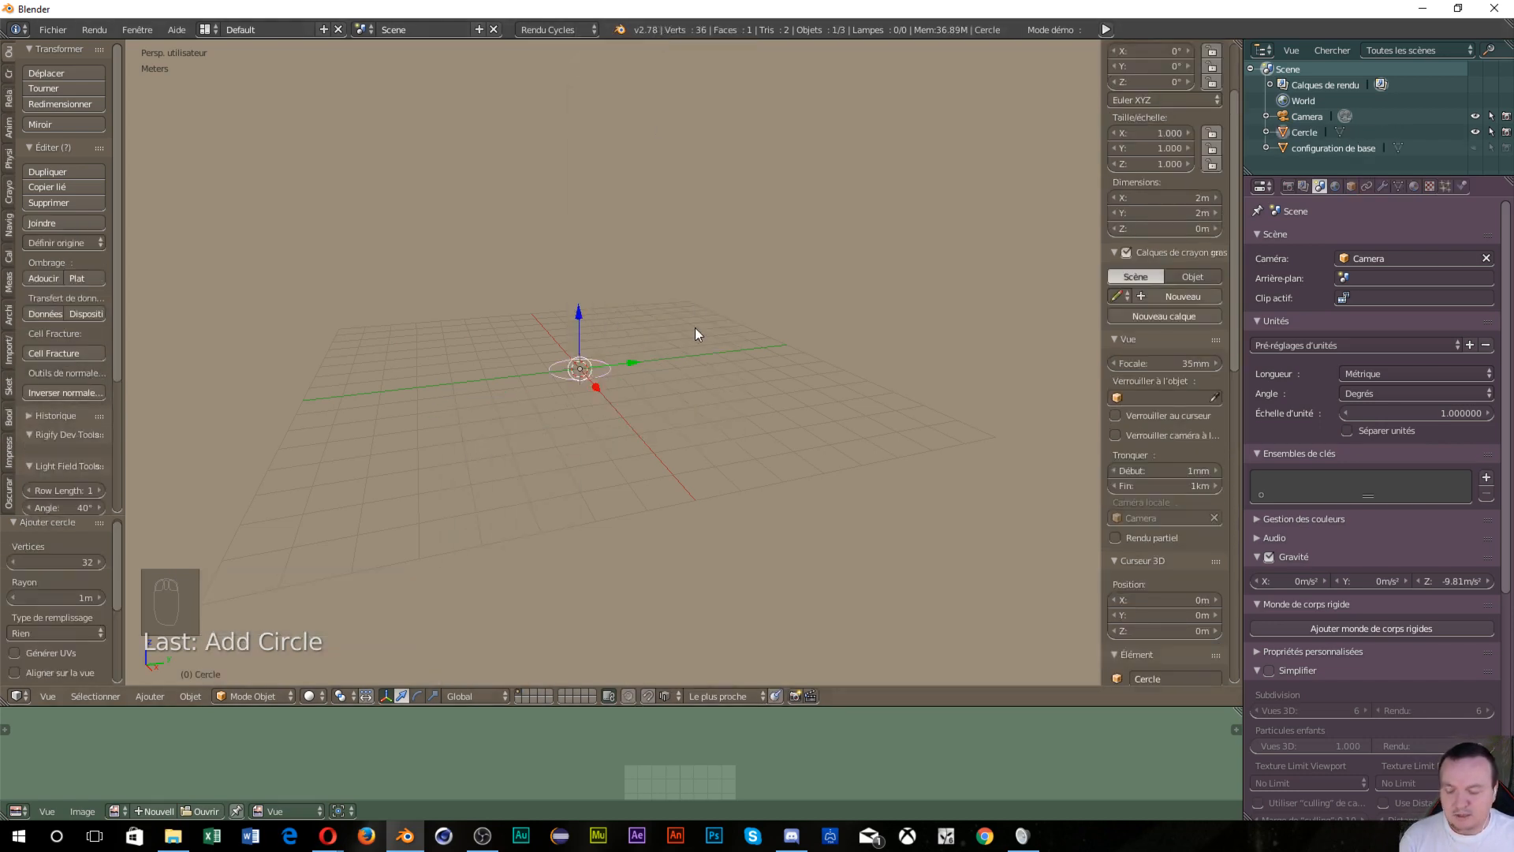
key(ctrl+z)
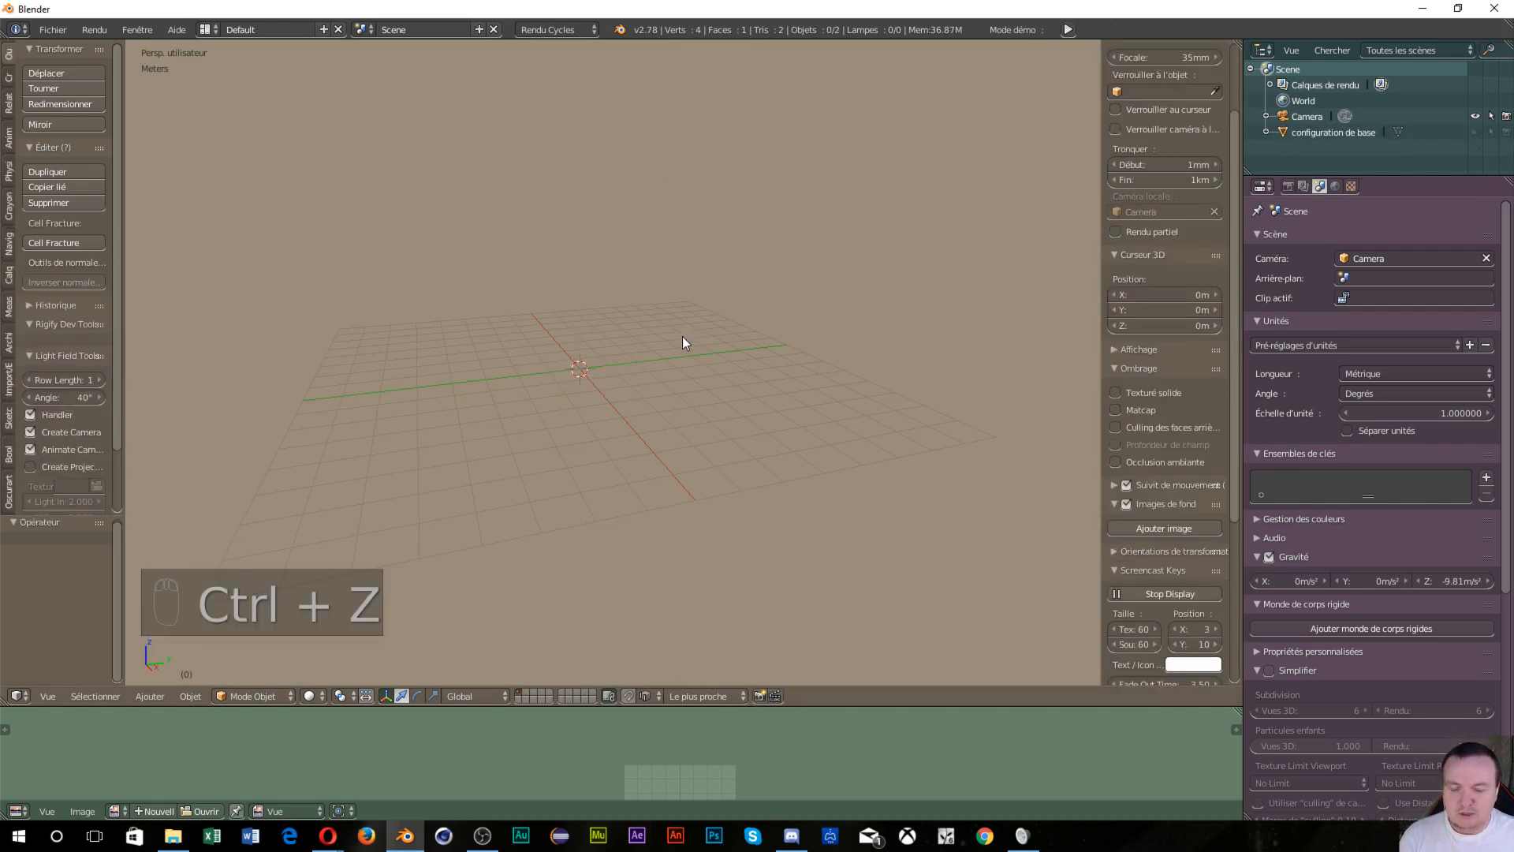
Add a plane mesh at the scene centre and scale it by 30 as the floor
key(shift+a)
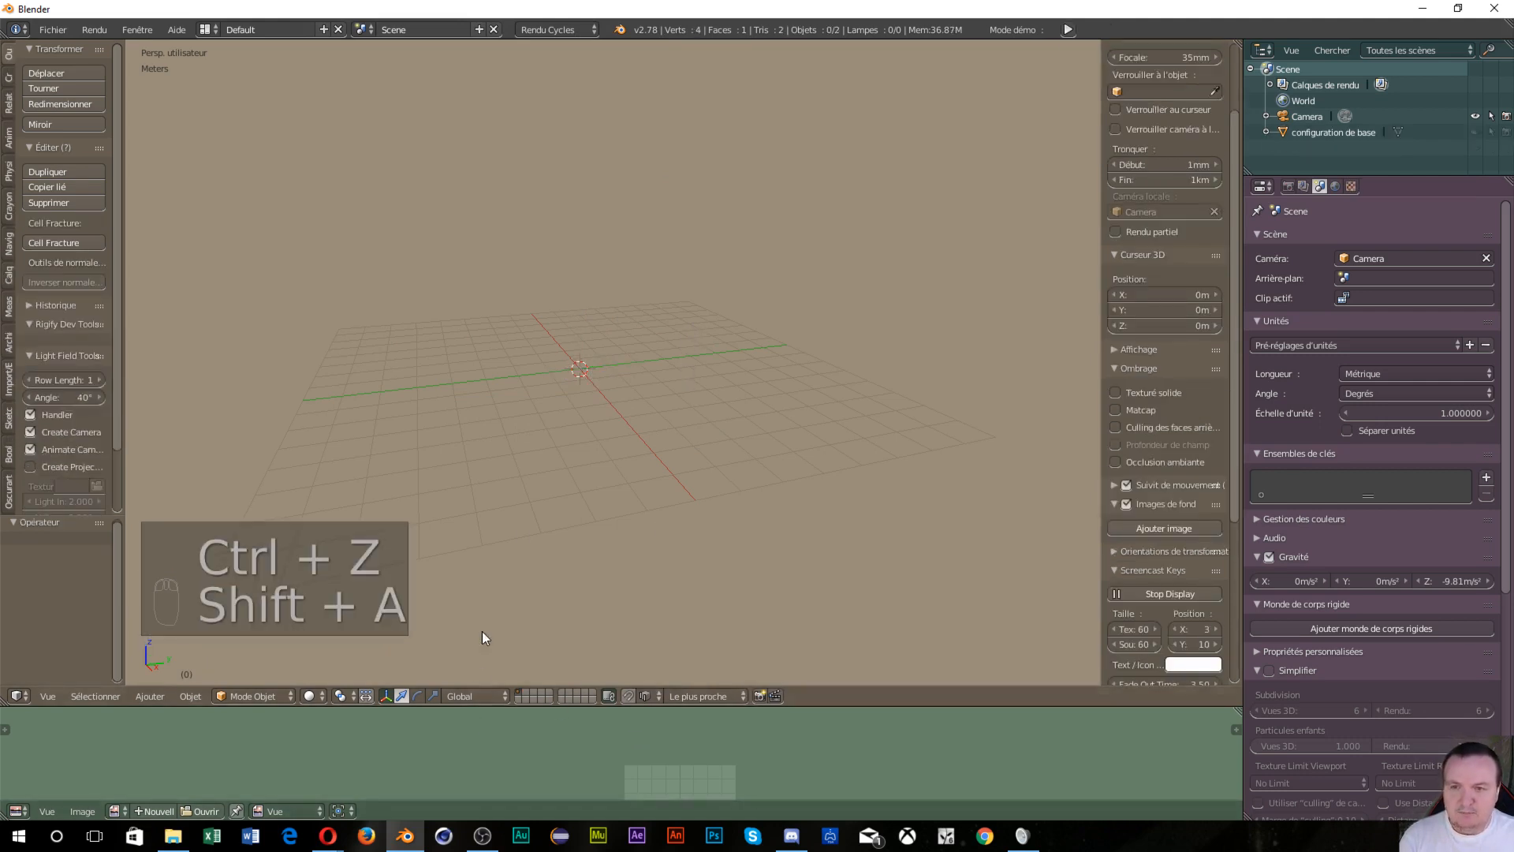
key(shift+a)
mouse_move(611, 434)
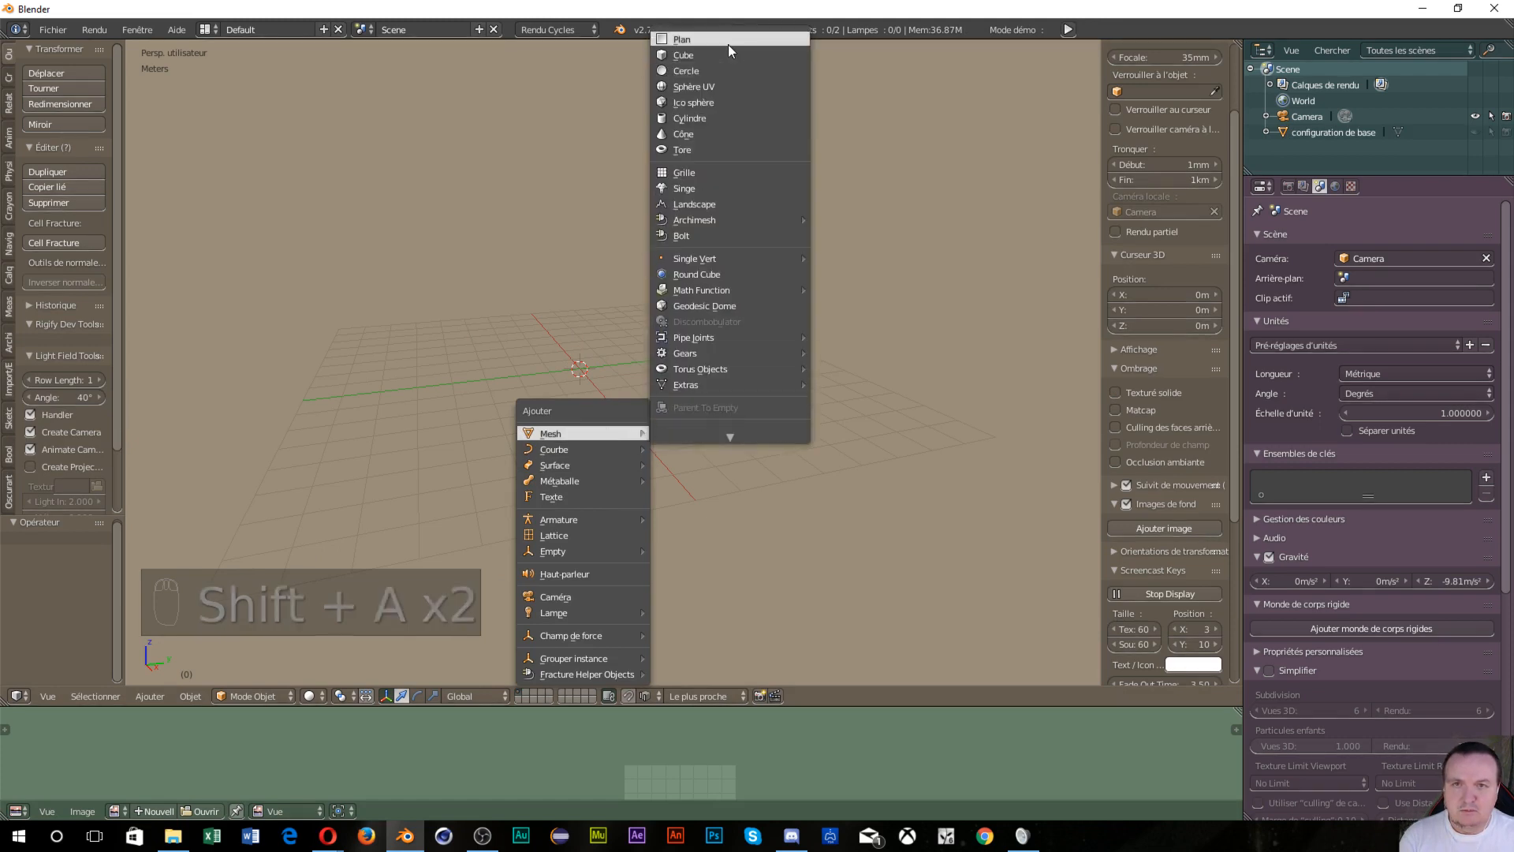
click(728, 44)
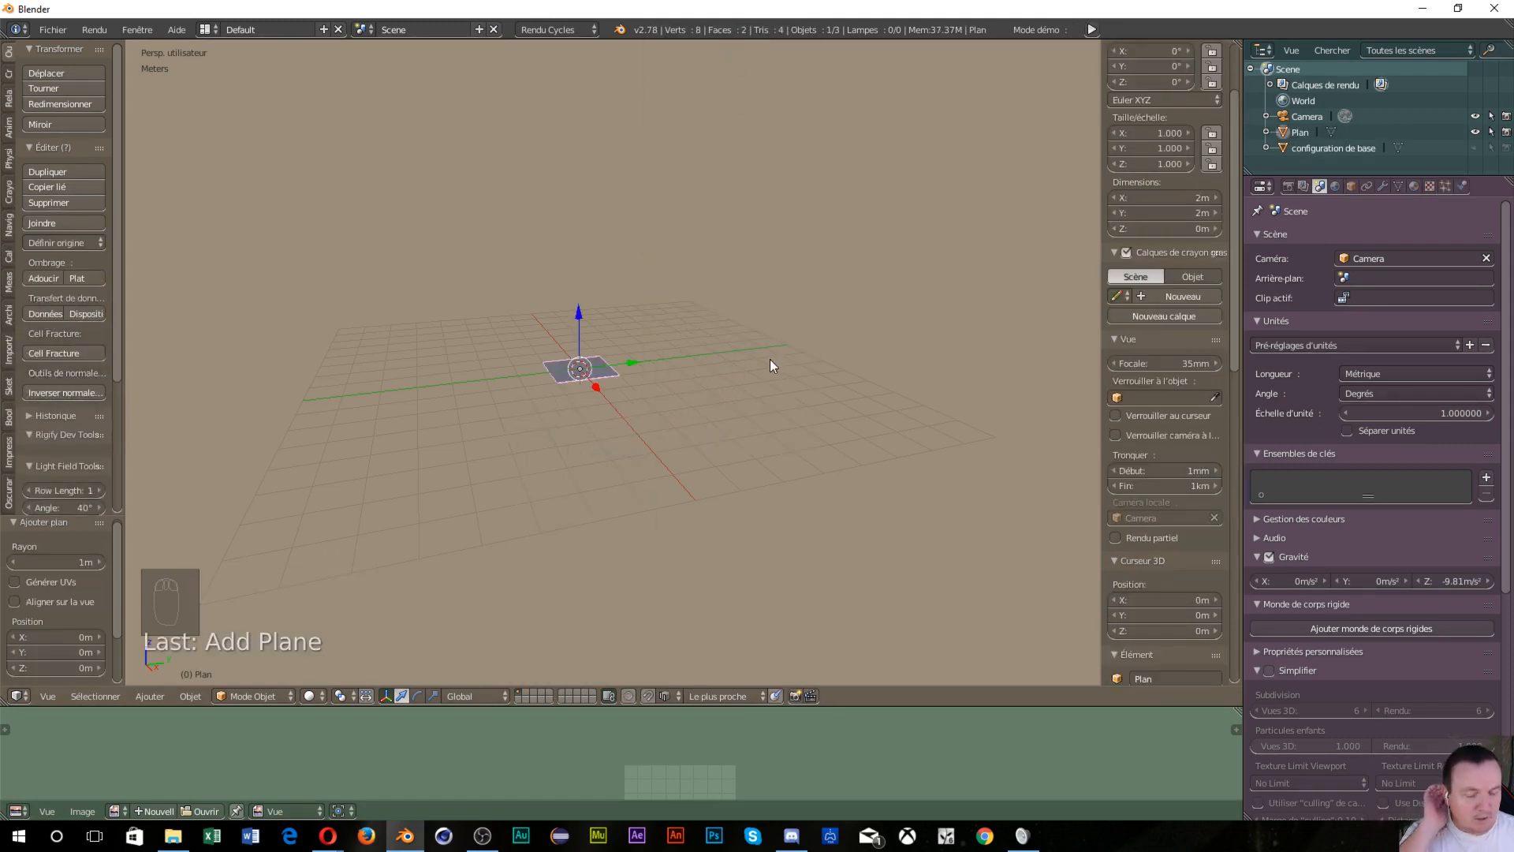
text(s)
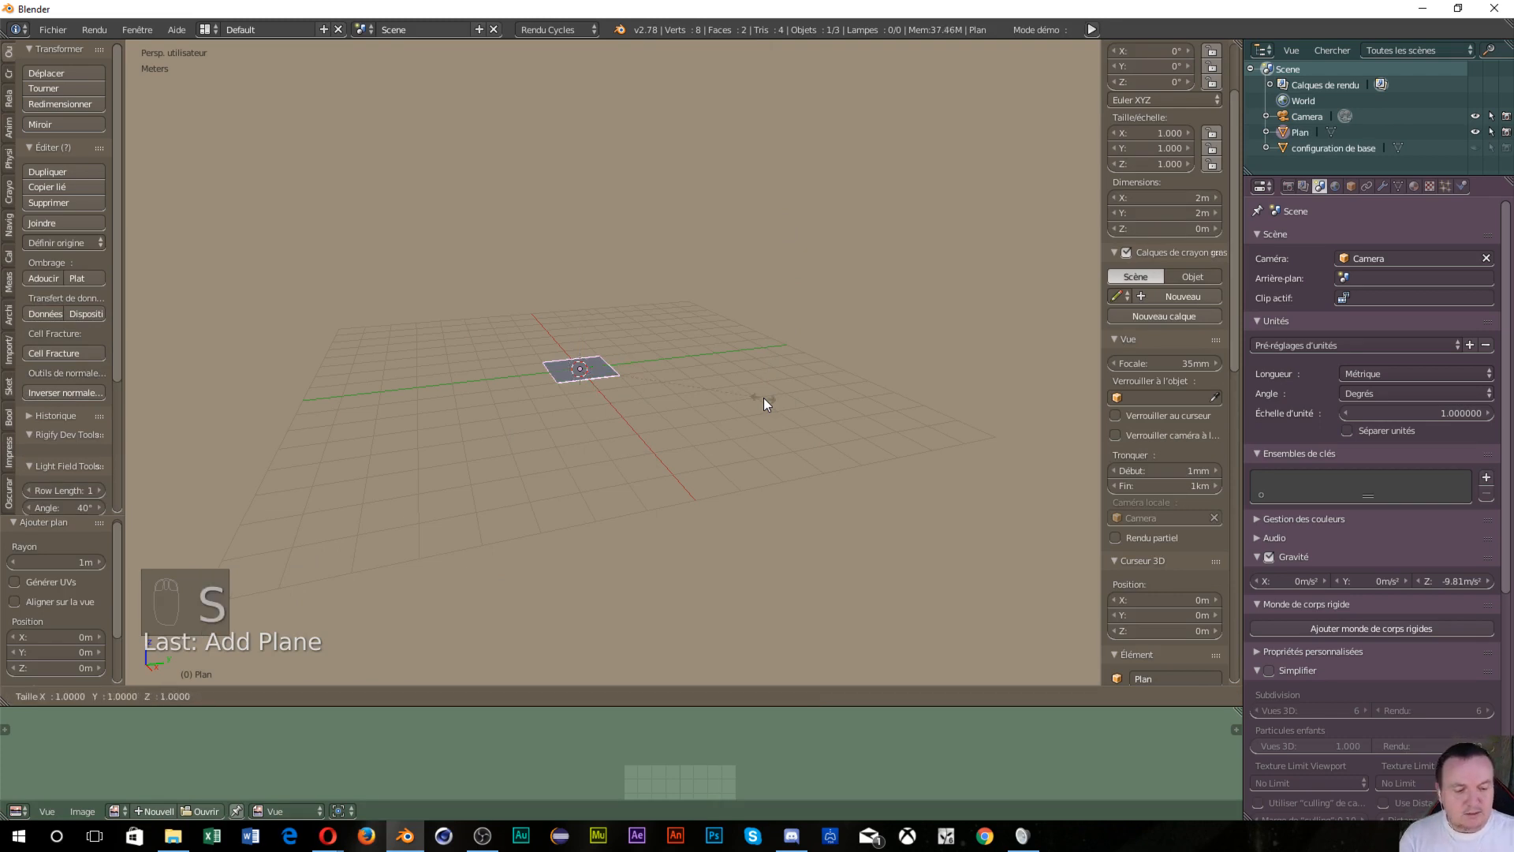
text(30)
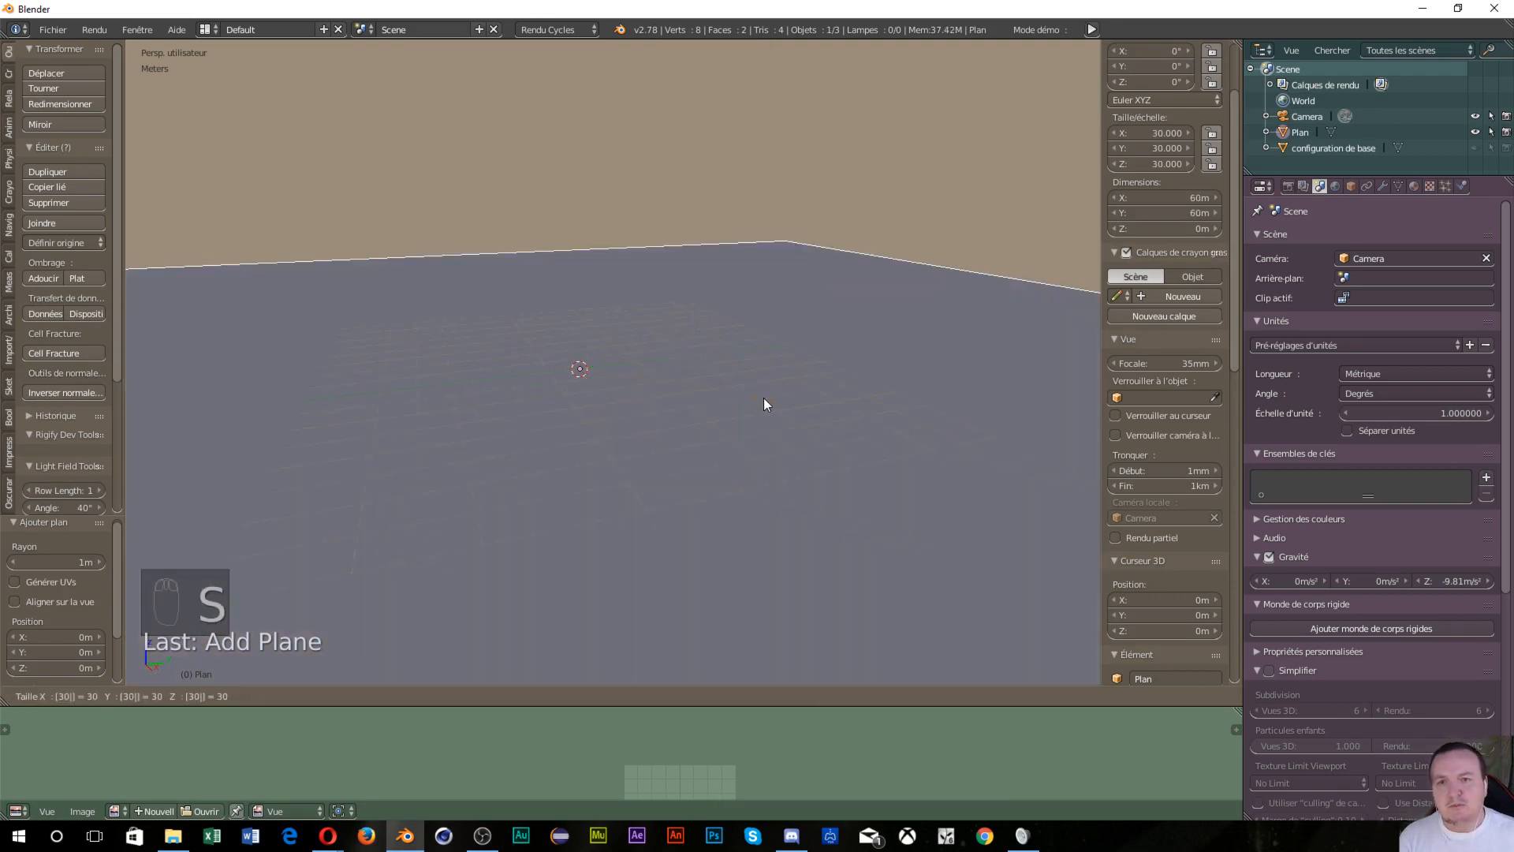
key(Return)
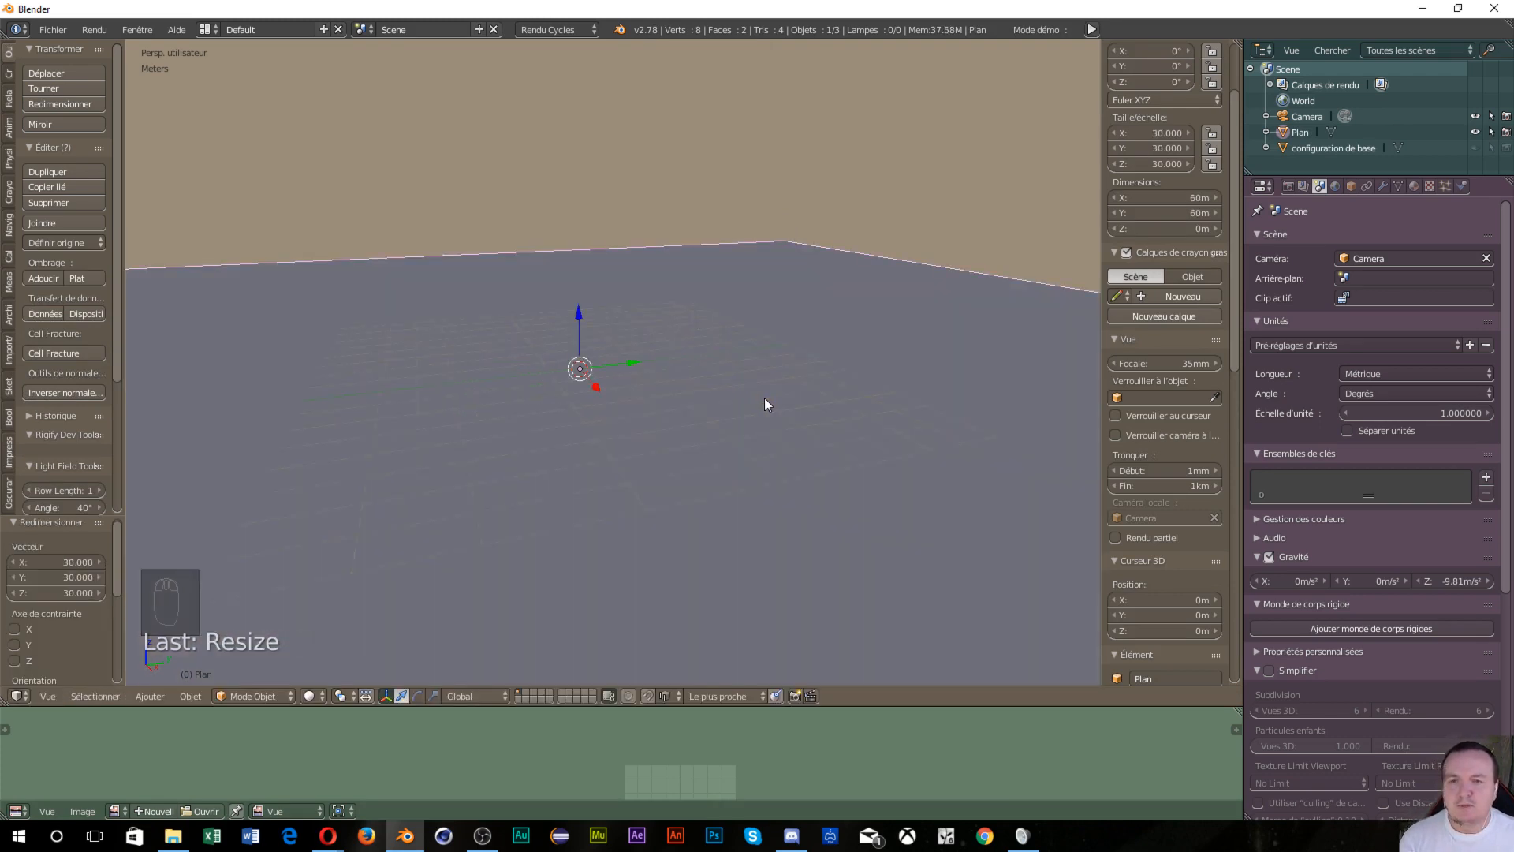
Add a UV sphere mesh at the centre of the floor plane
middle_drag(764, 404, 708, 411)
scroll(580, 433, up, 3)
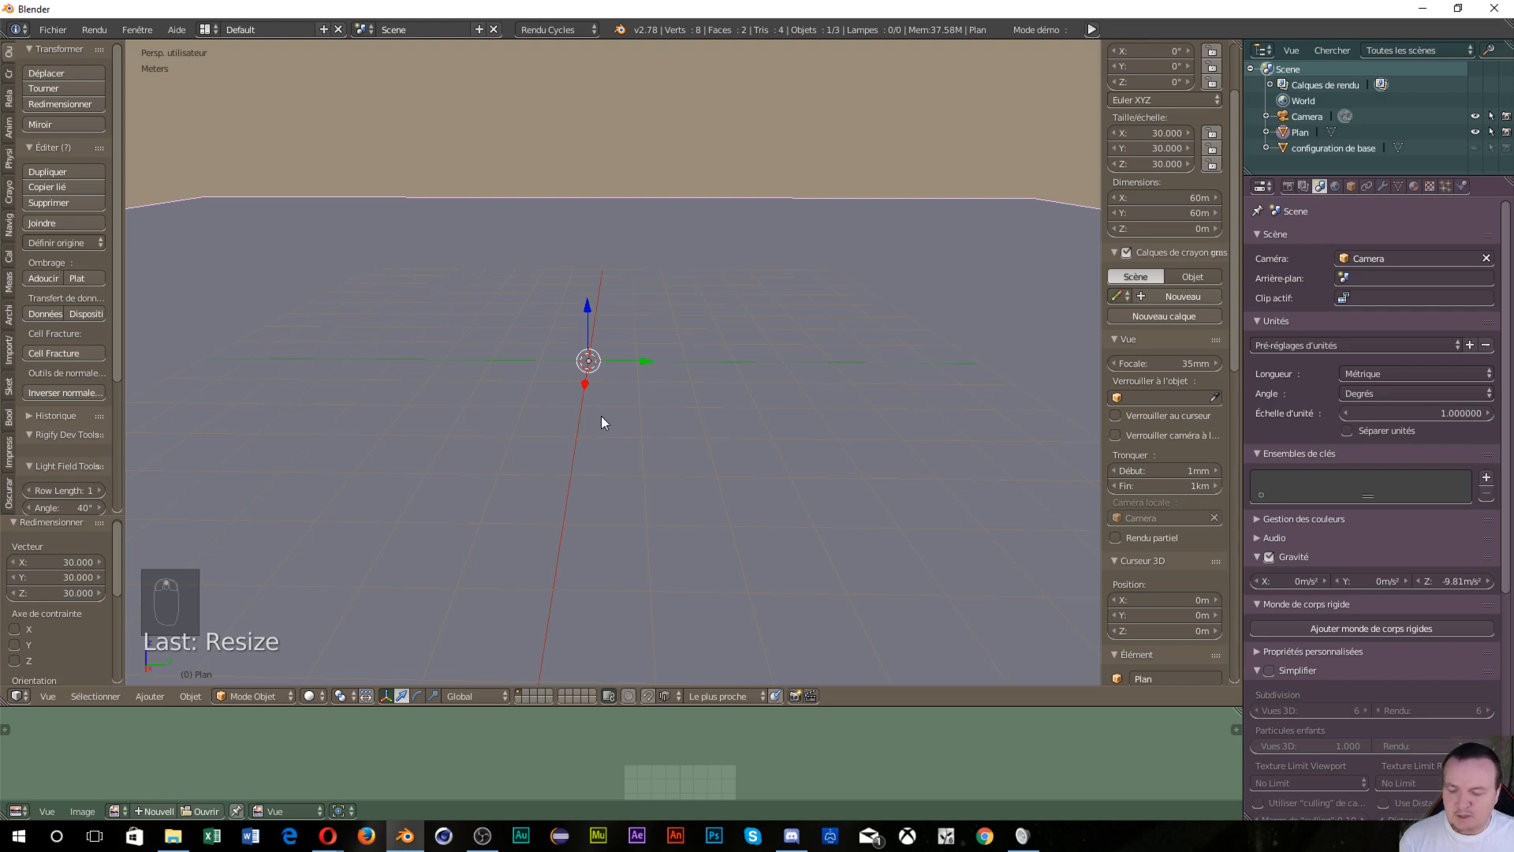
key(shift+a)
mouse_move(603, 417)
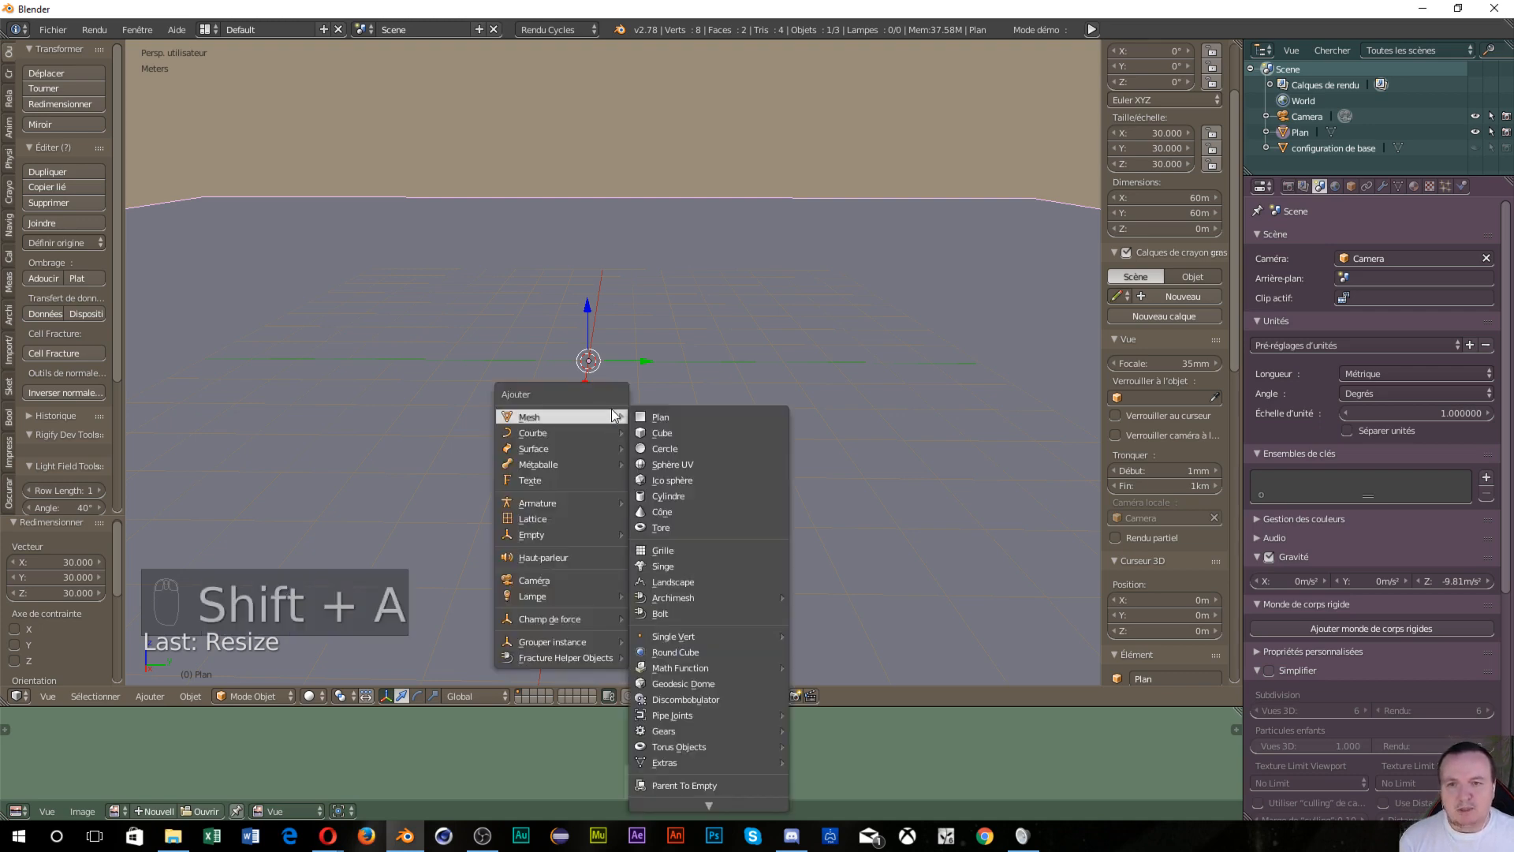
click(708, 462)
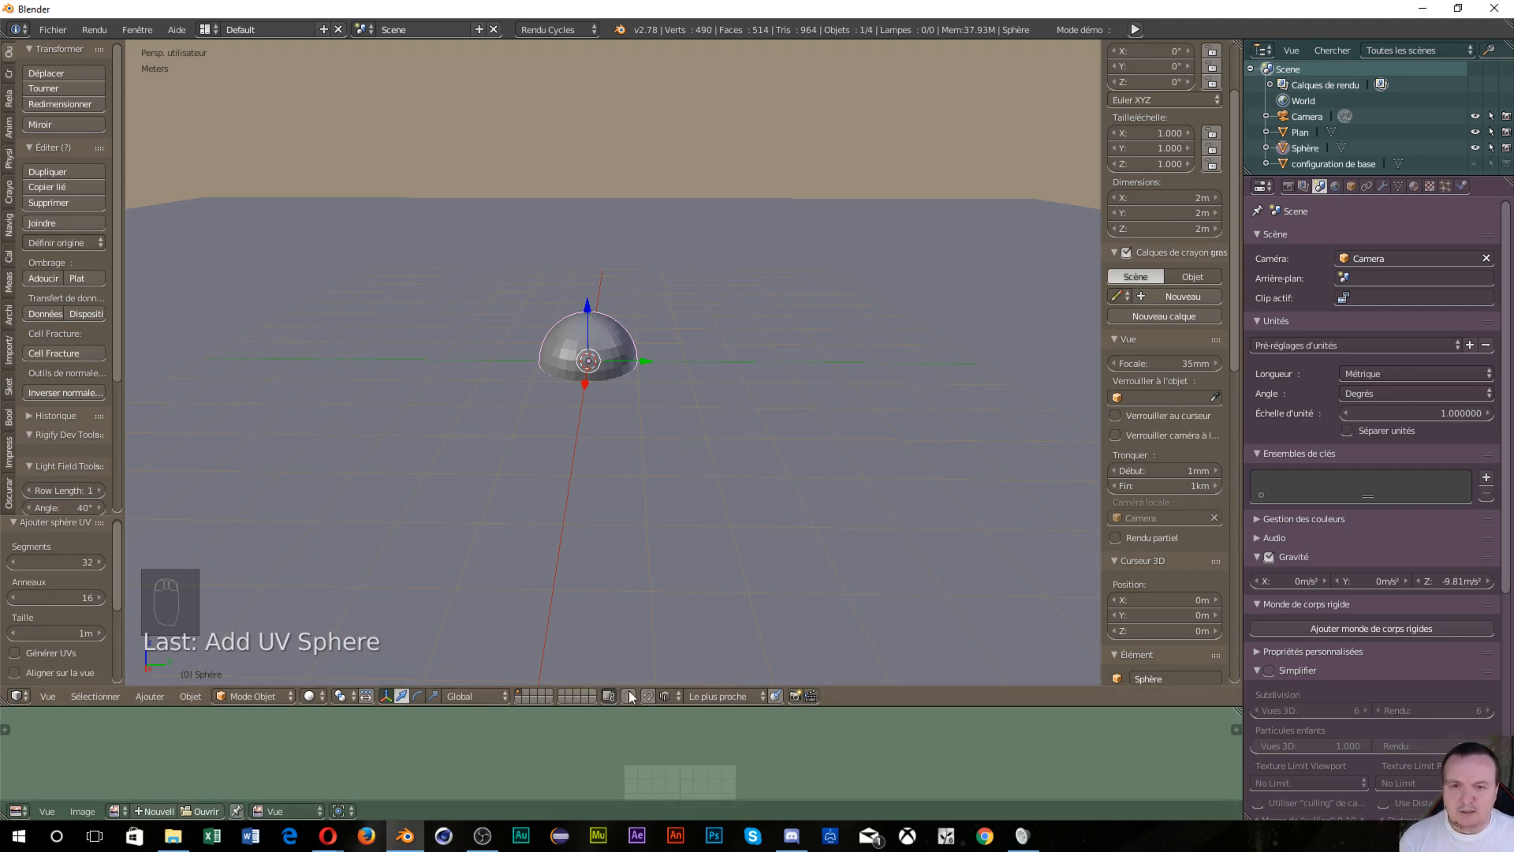
Set the snap element to Increment and enable snapping
click(669, 697)
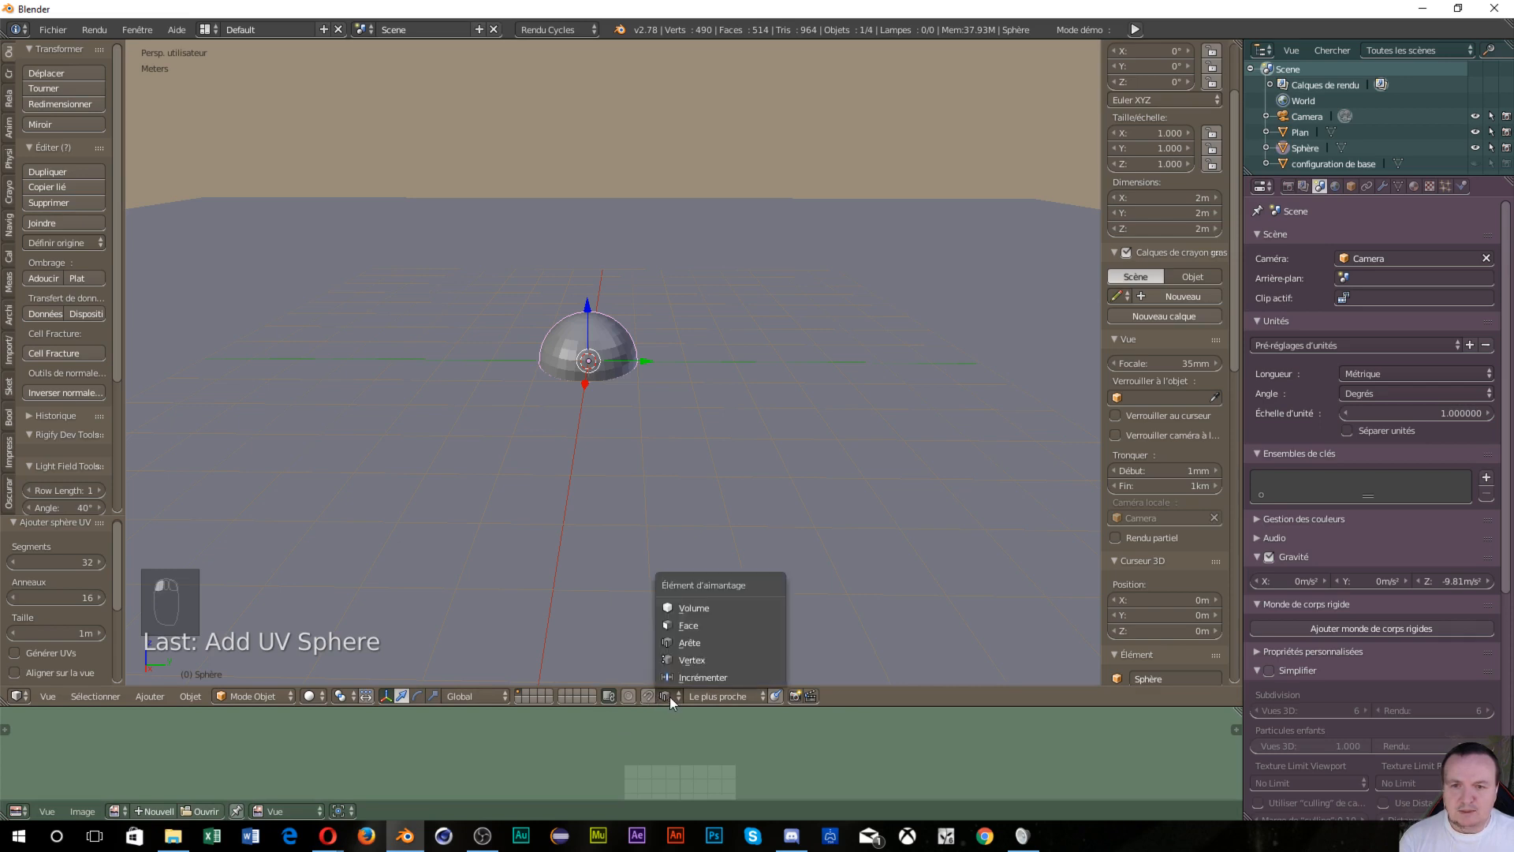
click(703, 680)
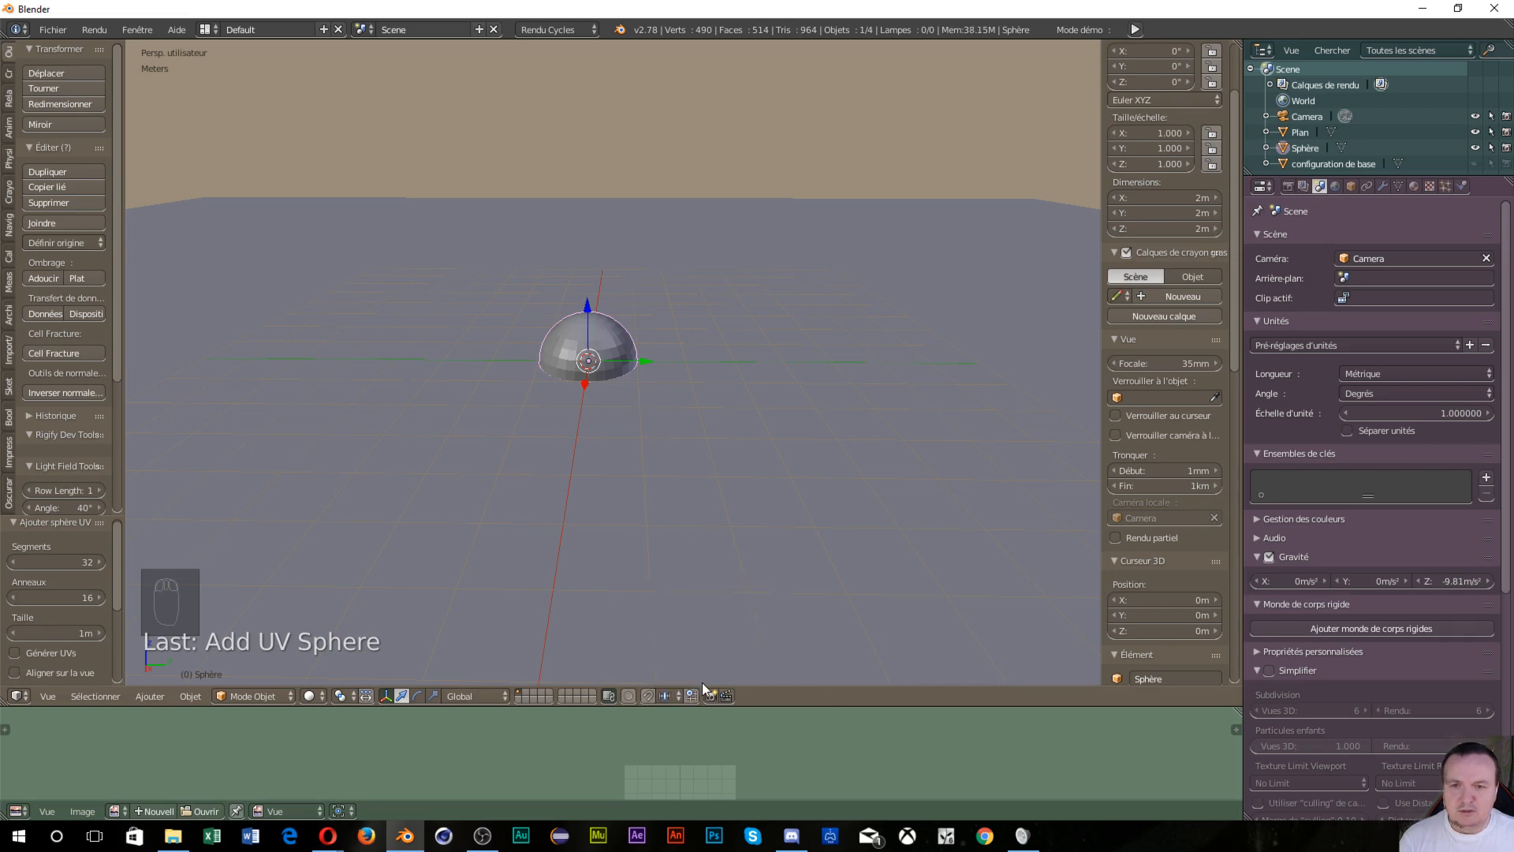
click(645, 695)
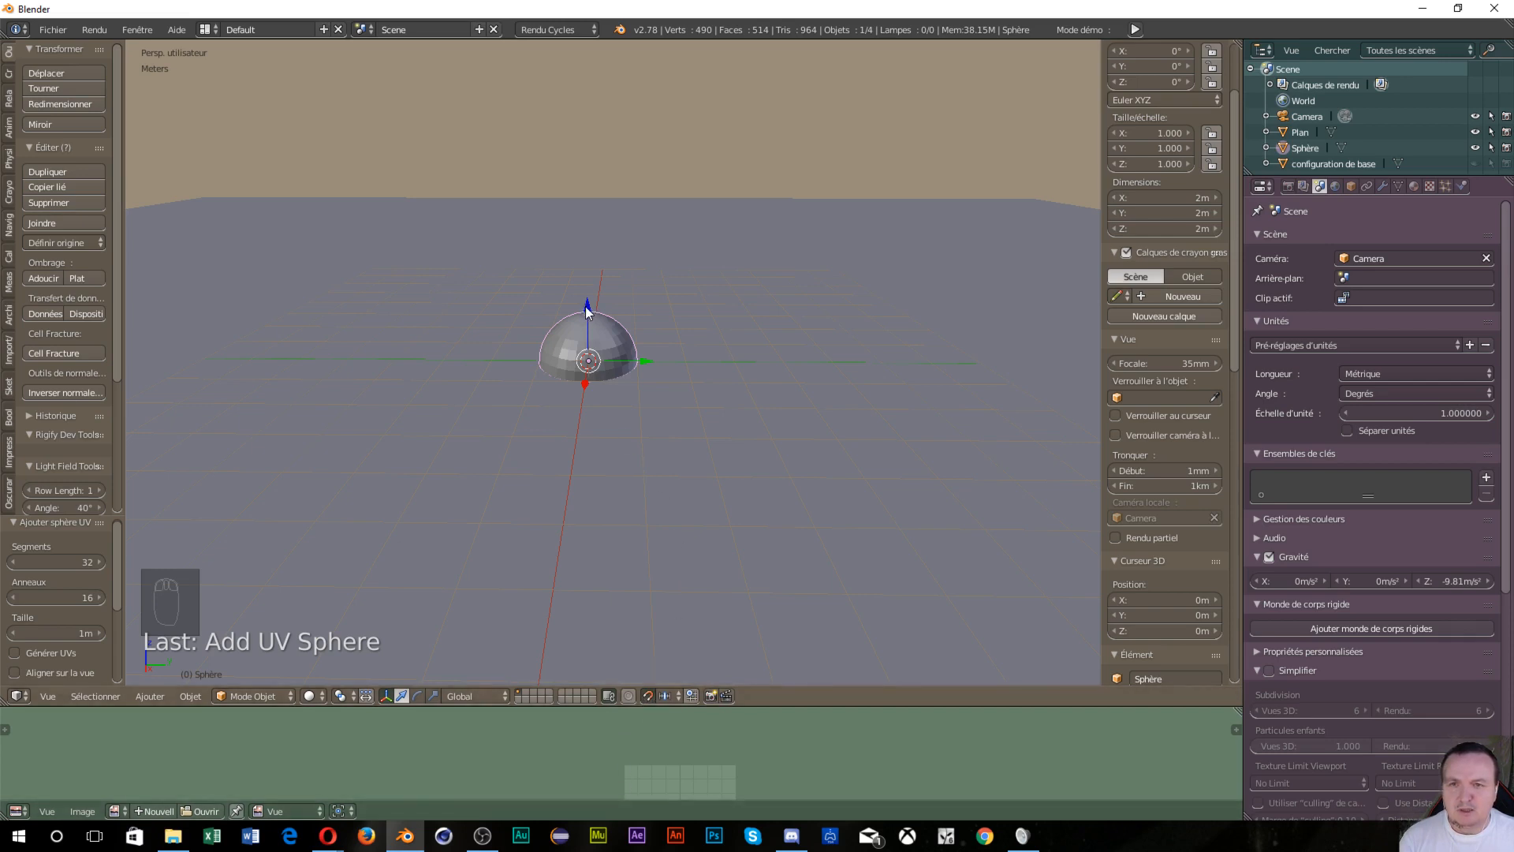
Raise the sphere 1 m along Z and check its contact with the floor from the front
drag(586, 311, 586, 270)
mouse_move(644, 370)
middle_down()
mouse_move(660, 338)
mouse_move(650, 347)
middle_up()
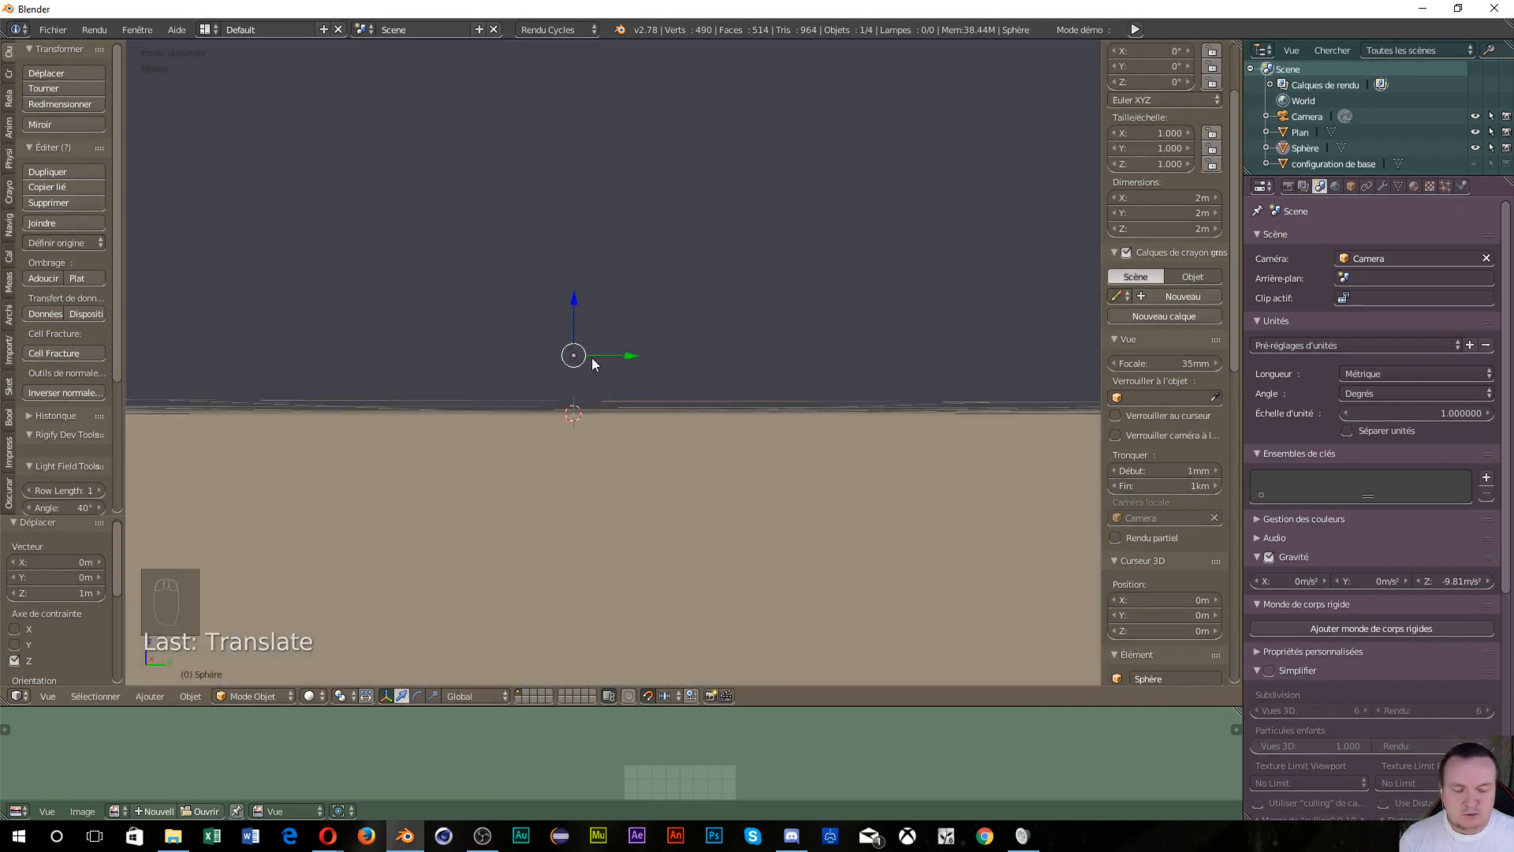
key(KP_1)
key(KP_5)
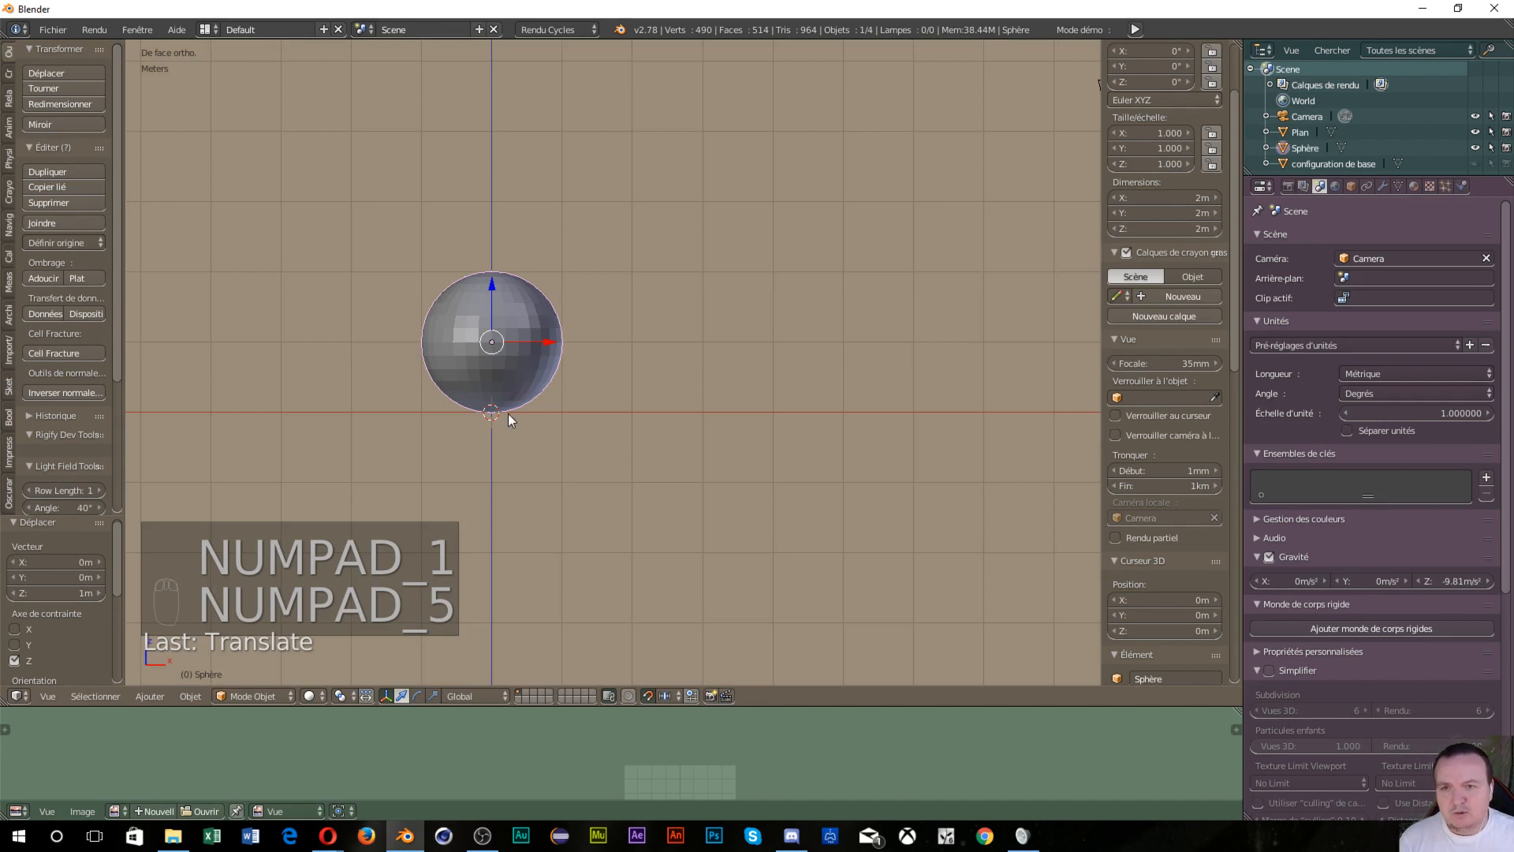
key(KP_5)
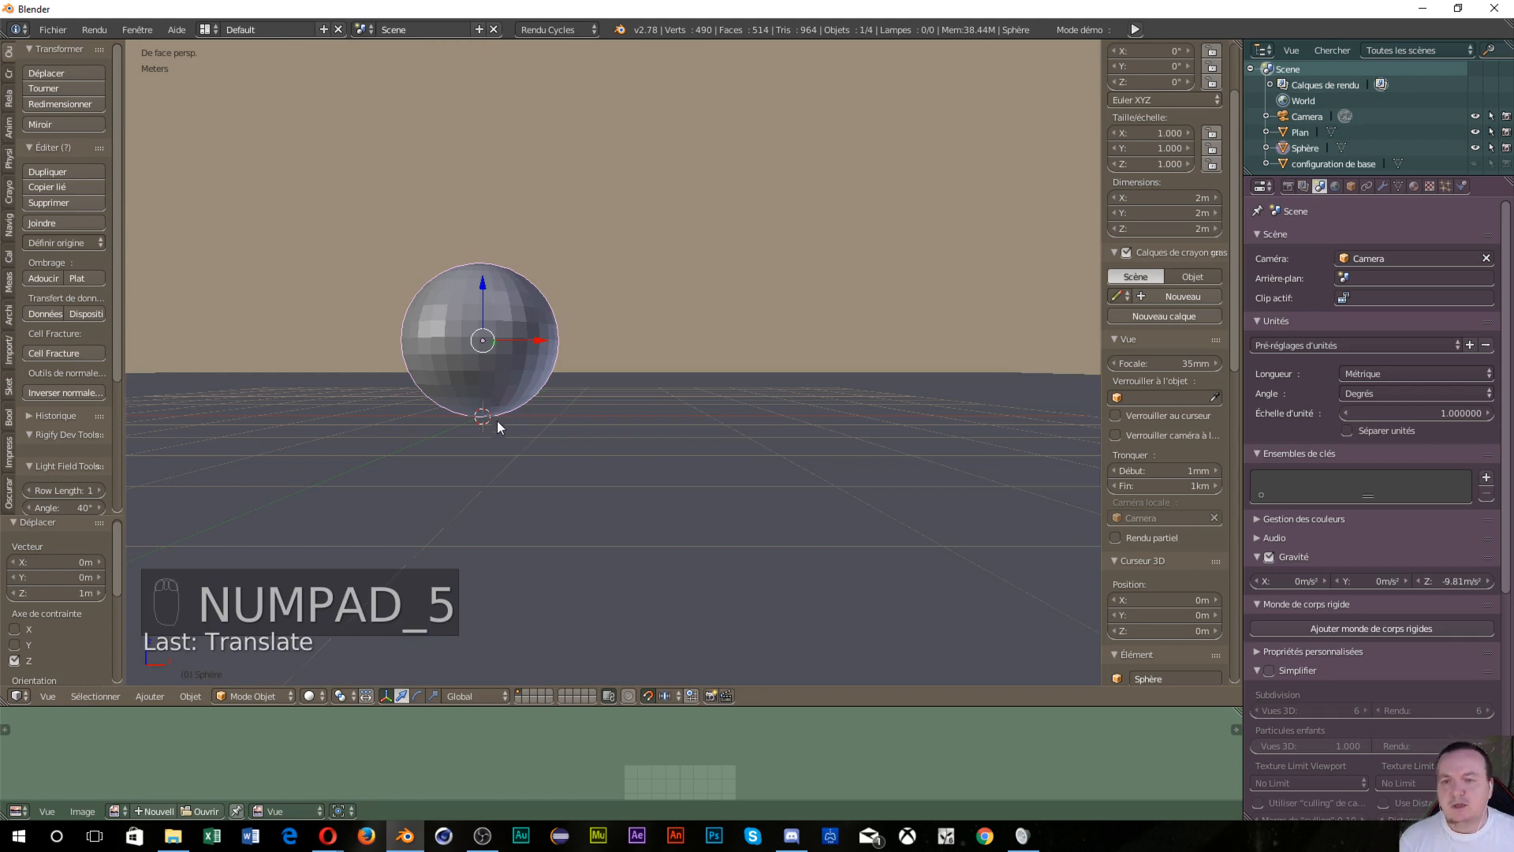
Move the sphere -4 m along X, then duplicate it with the copy offset 4 m along X
middle_drag(395, 382, 329, 392)
drag(537, 348, 341, 301)
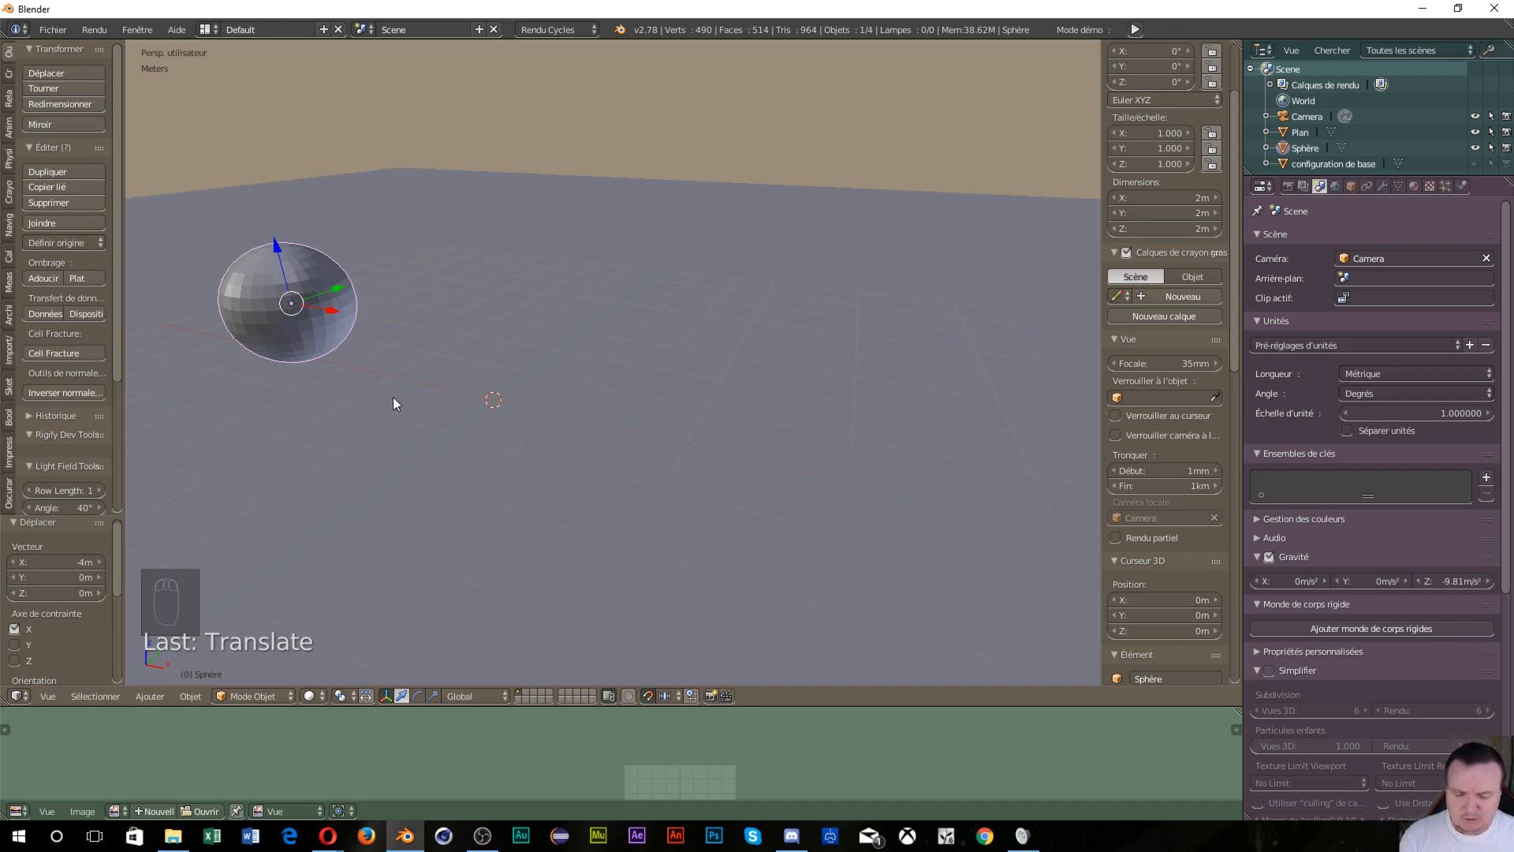
key(shift+d)
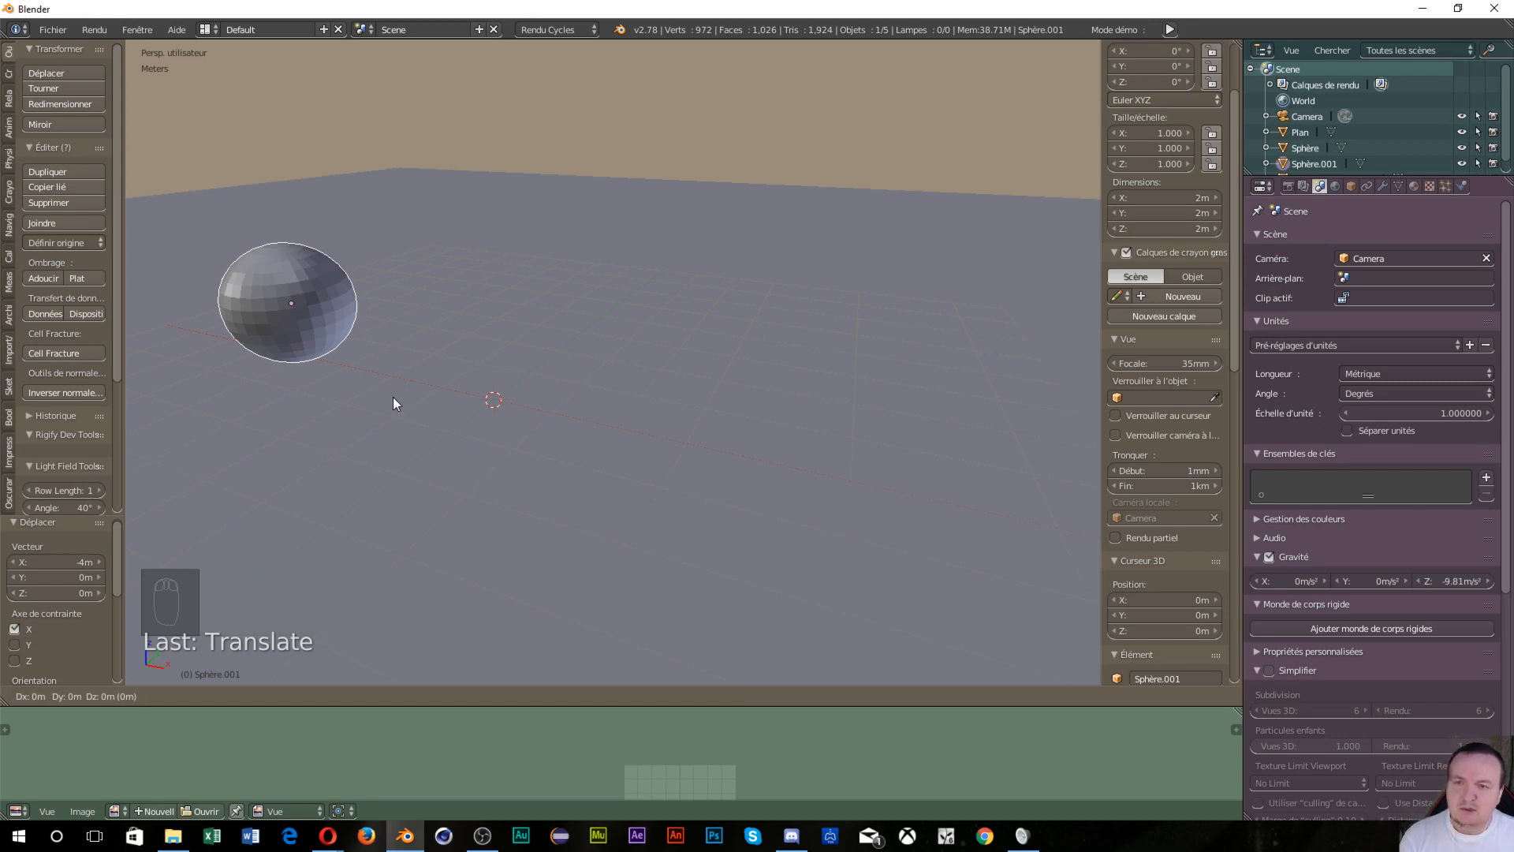
key(x)
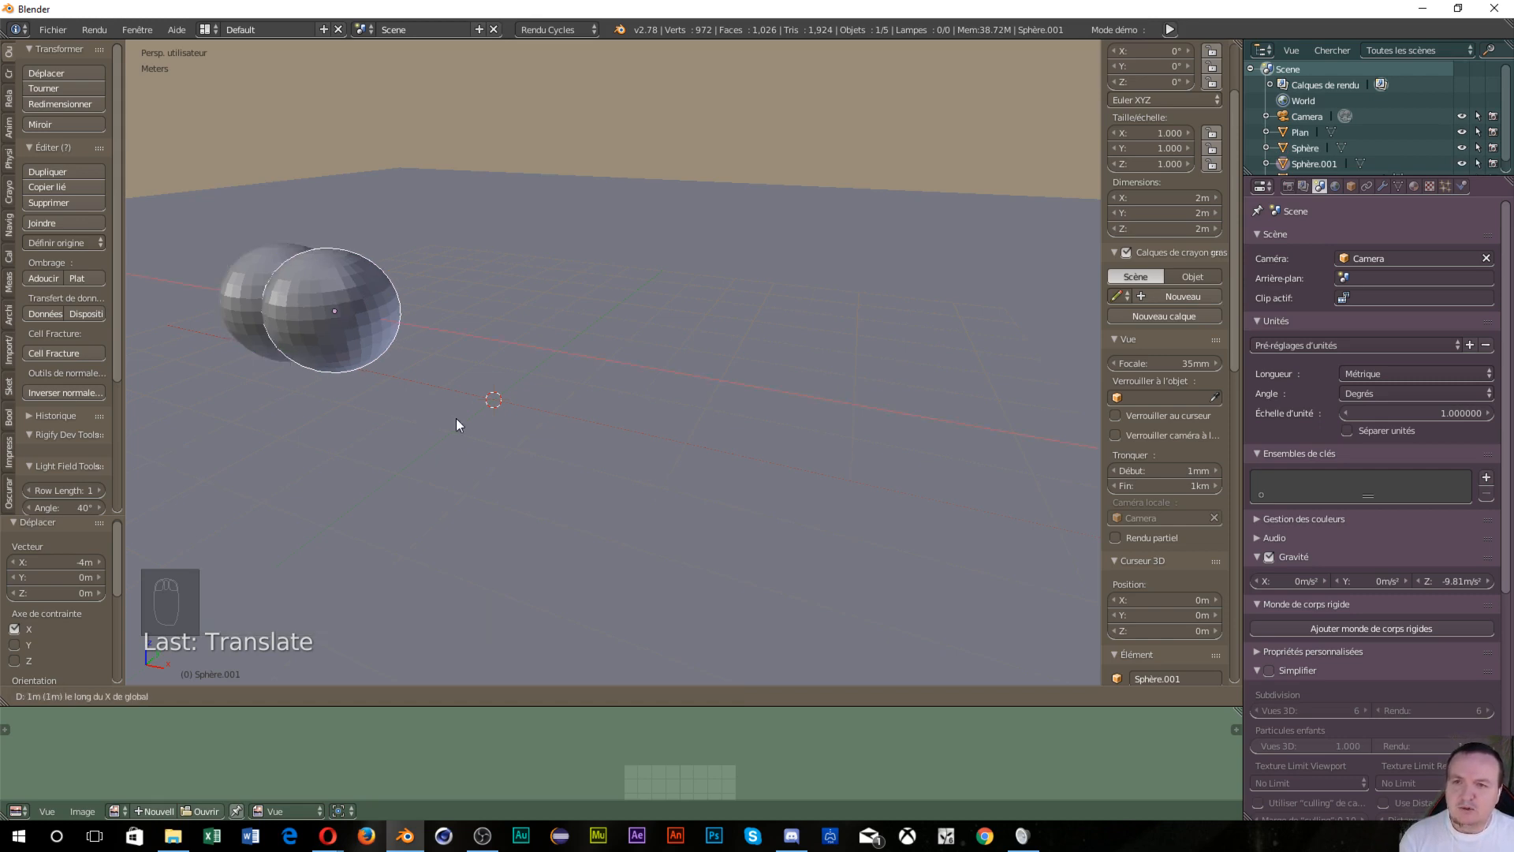
click(604, 465)
mouse_move(466, 454)
middle_down()
mouse_move(570, 475)
mouse_move(557, 485)
mouse_move(500, 393)
mouse_move(457, 424)
mouse_move(485, 452)
middle_up()
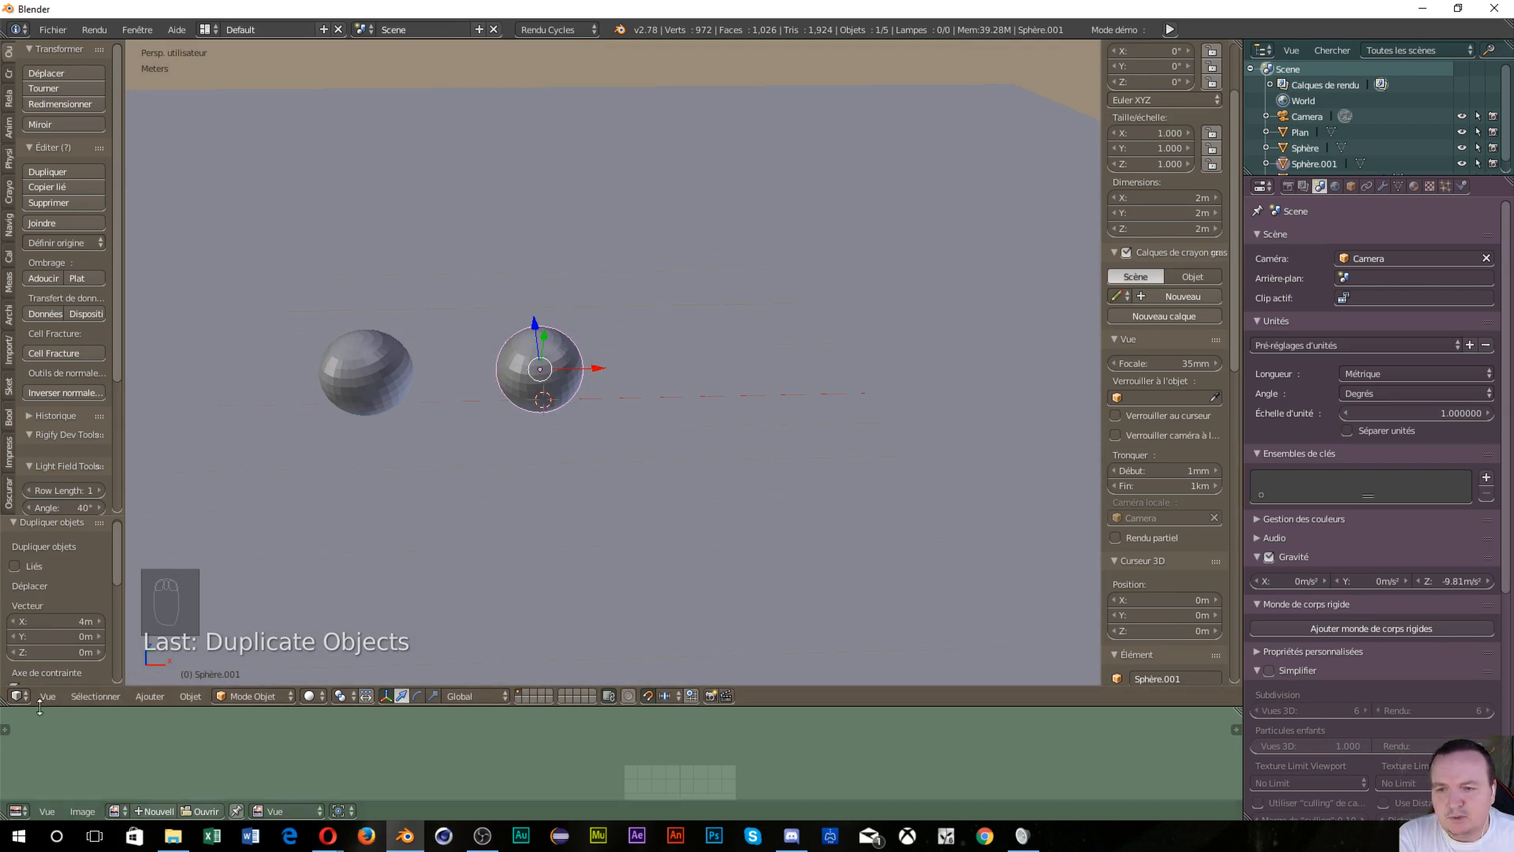
Merge the image editor area into the 3D view and split the enlarged area into two side-by-side 3D views
drag(2, 704, 5, 725)
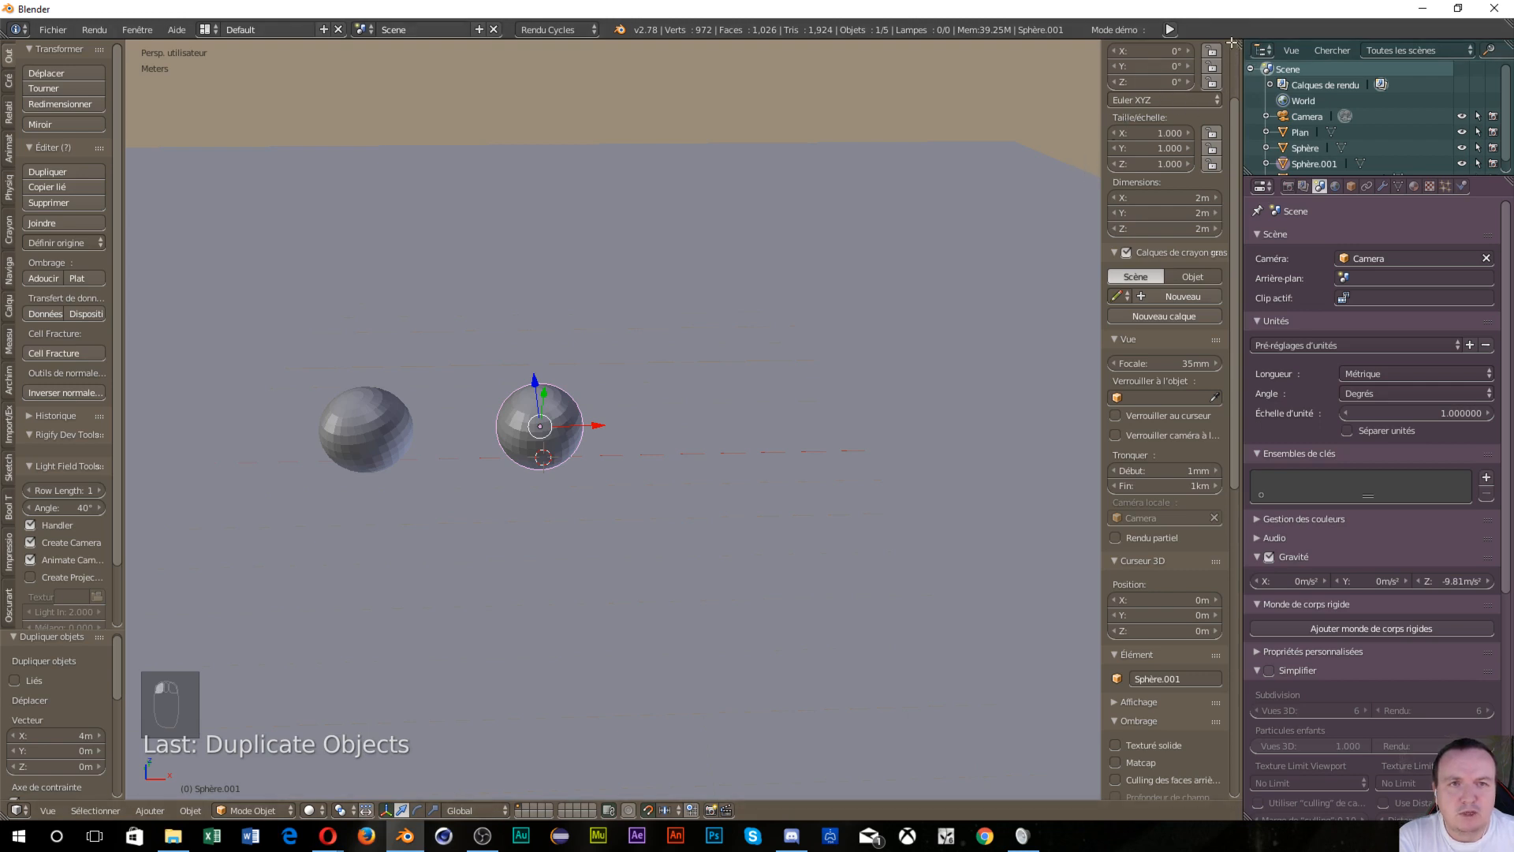
drag(1237, 42, 814, 81)
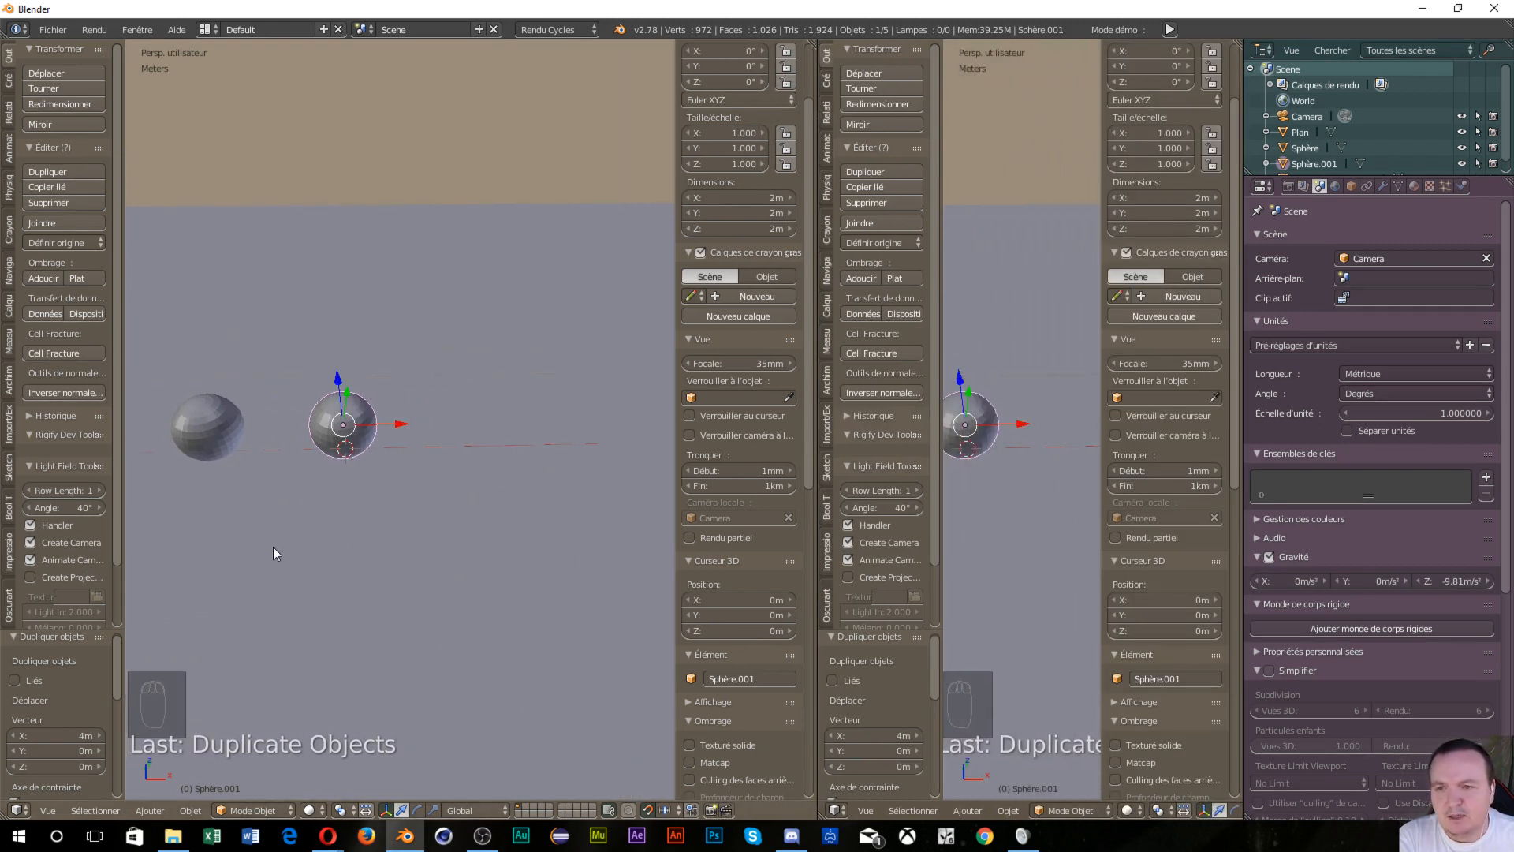
middle_drag(273, 547, 391, 548)
scroll(393, 551, up, 3)
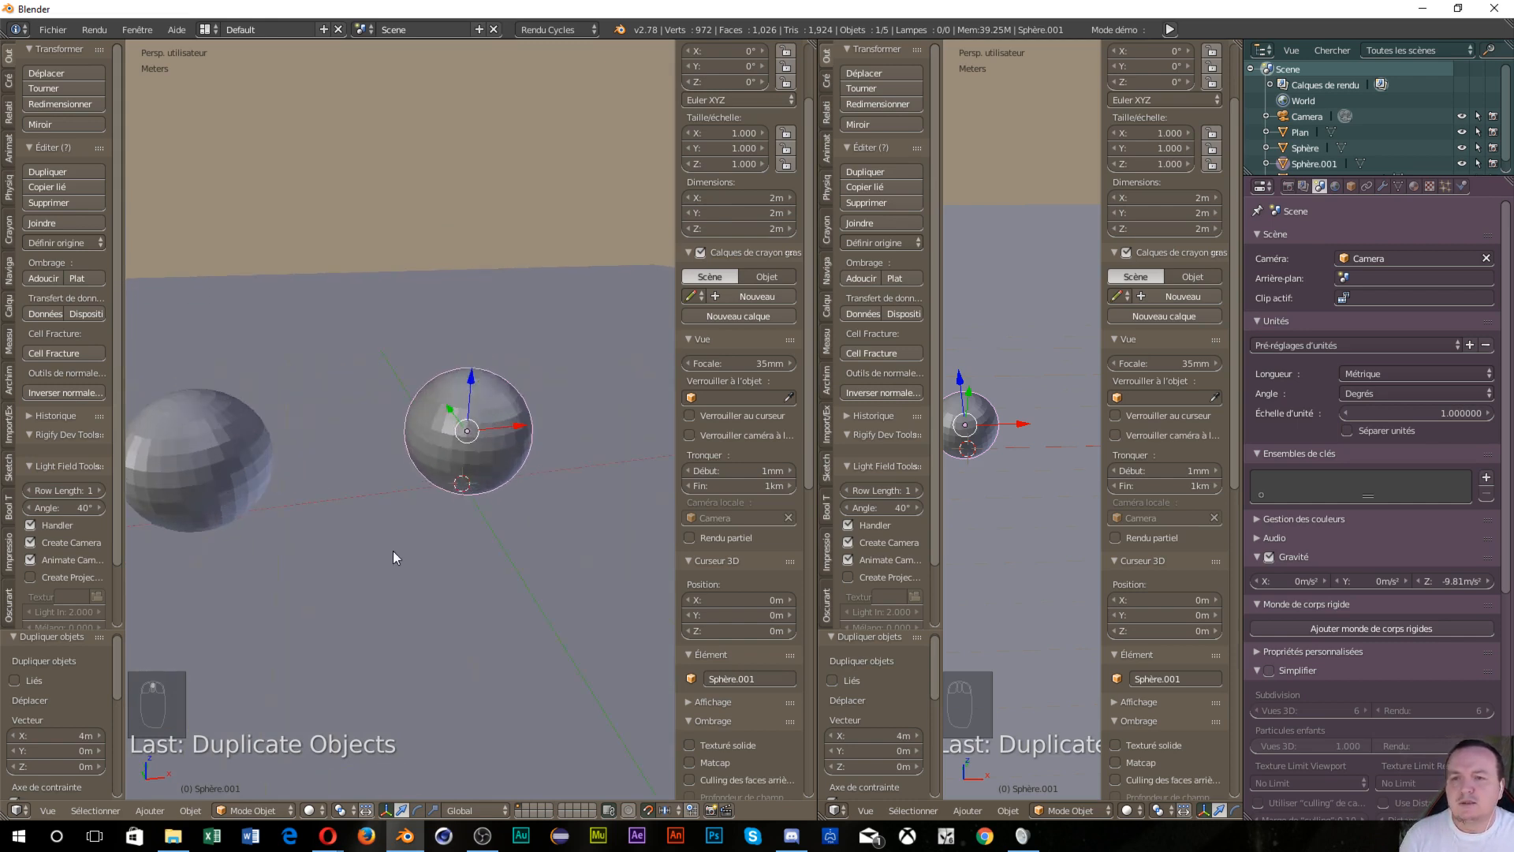
scroll(421, 537, down, 2)
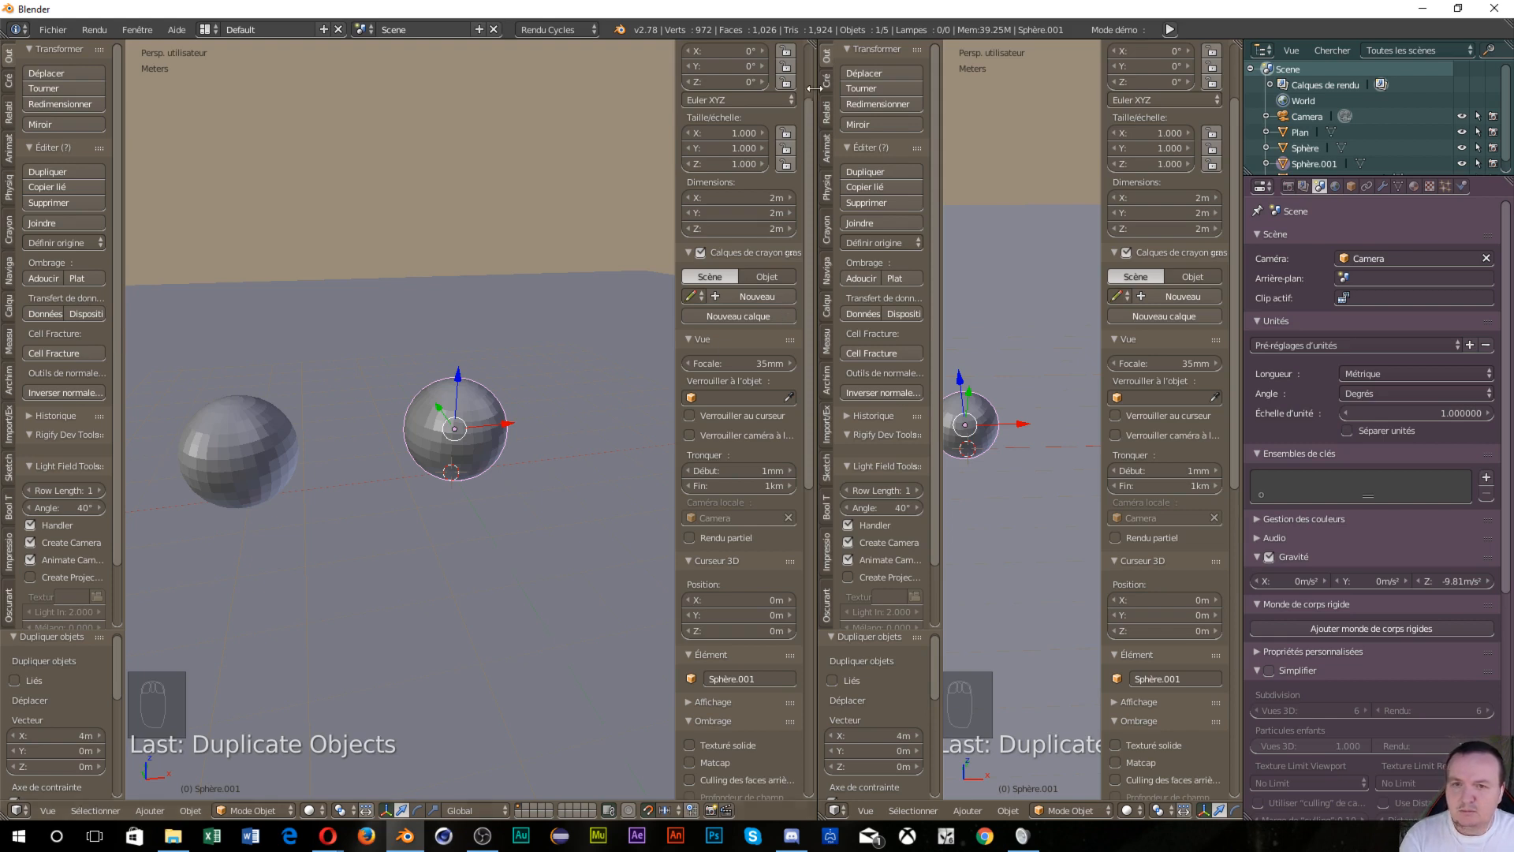
Hide the properties sidebar and the tool shelf in the 3D view showing both spheres, and frame them closely
key(n)
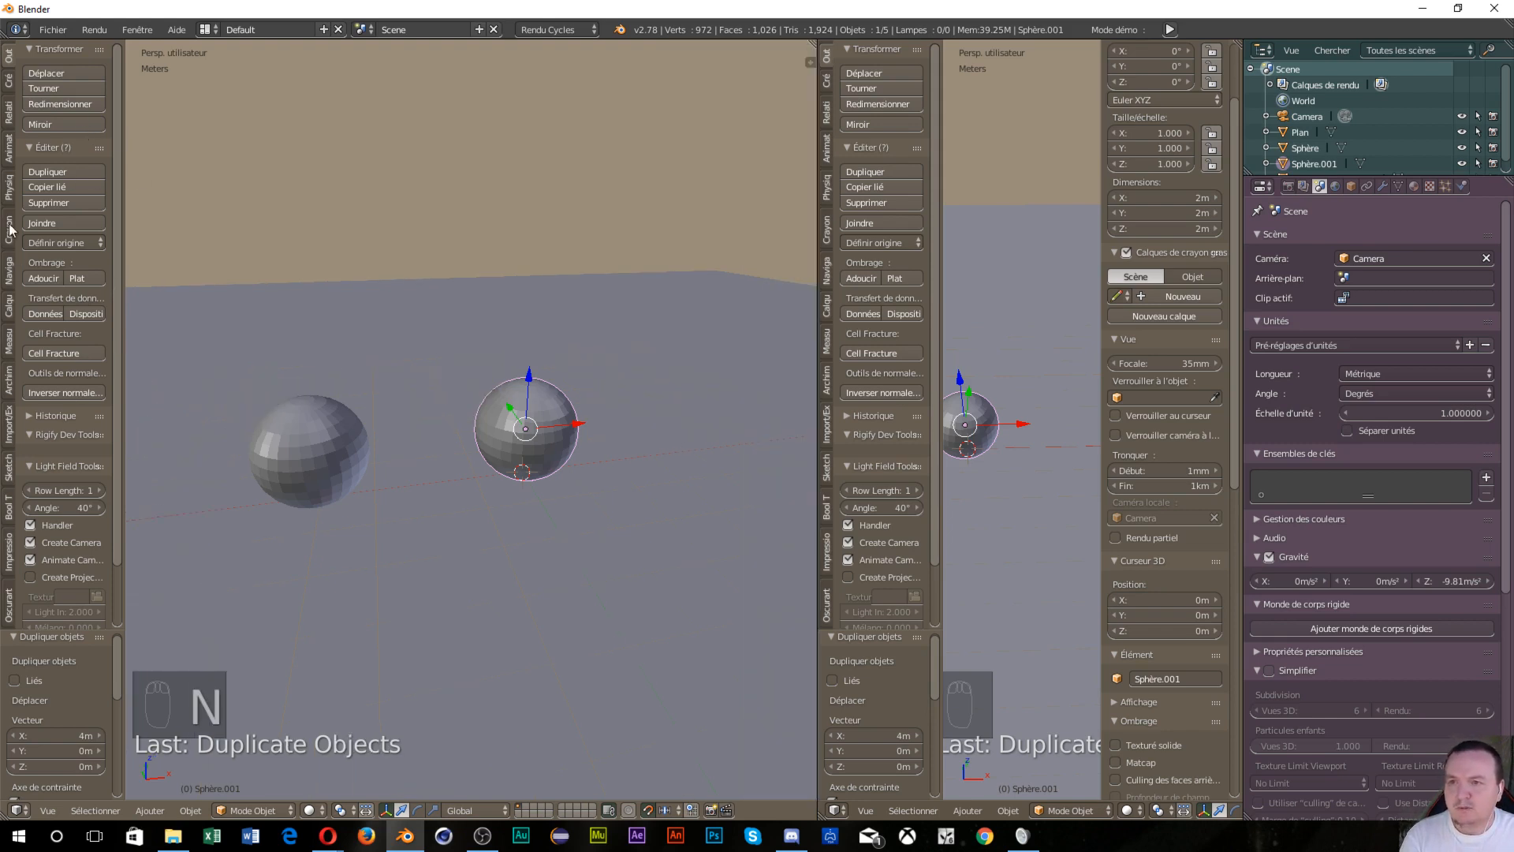
key(t)
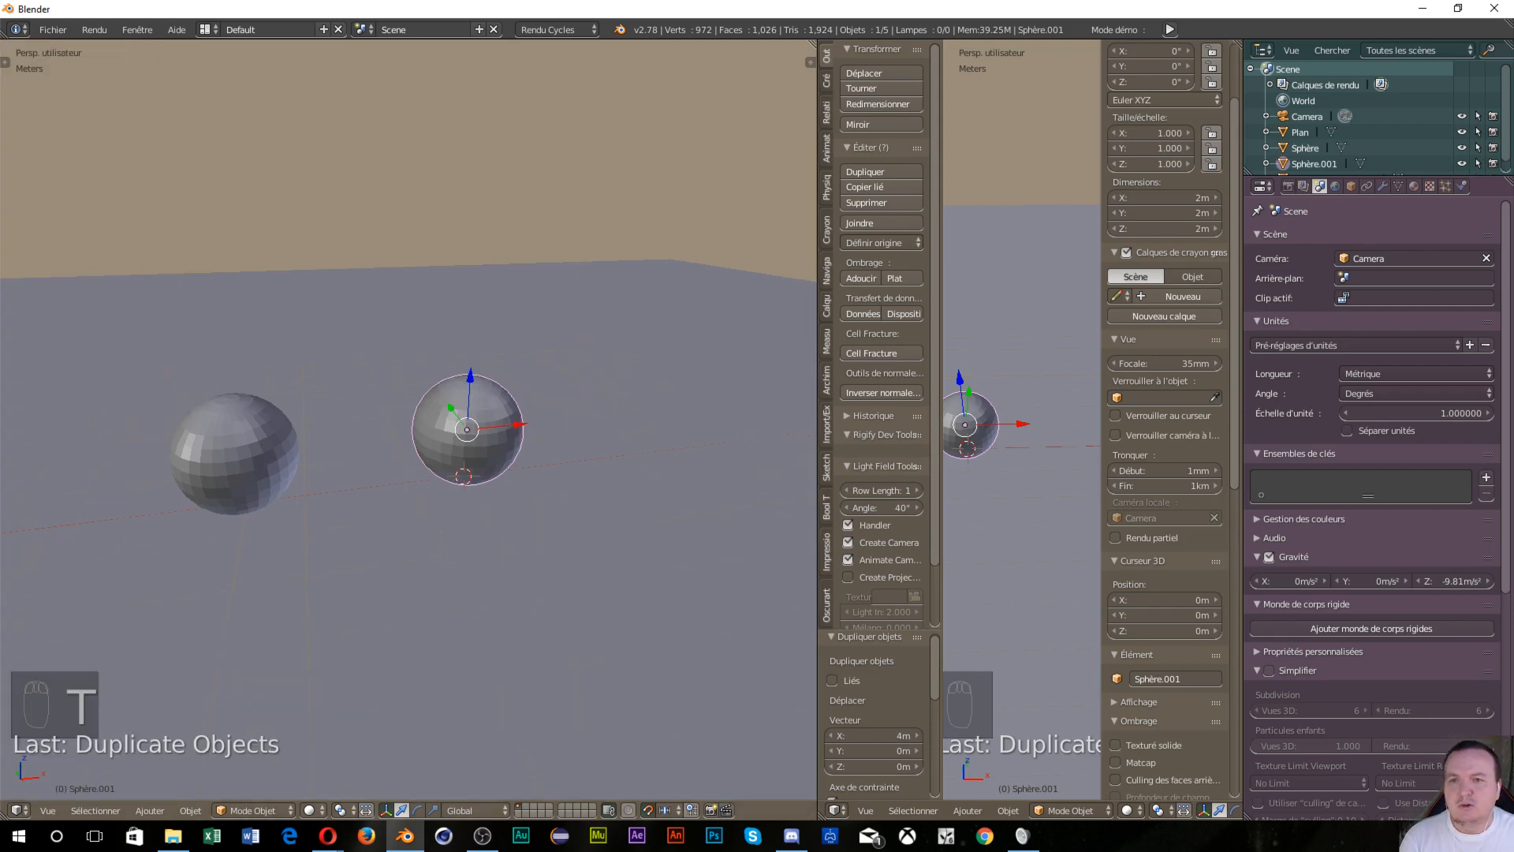
scroll(439, 509, down, 1)
scroll(438, 509, up, 2)
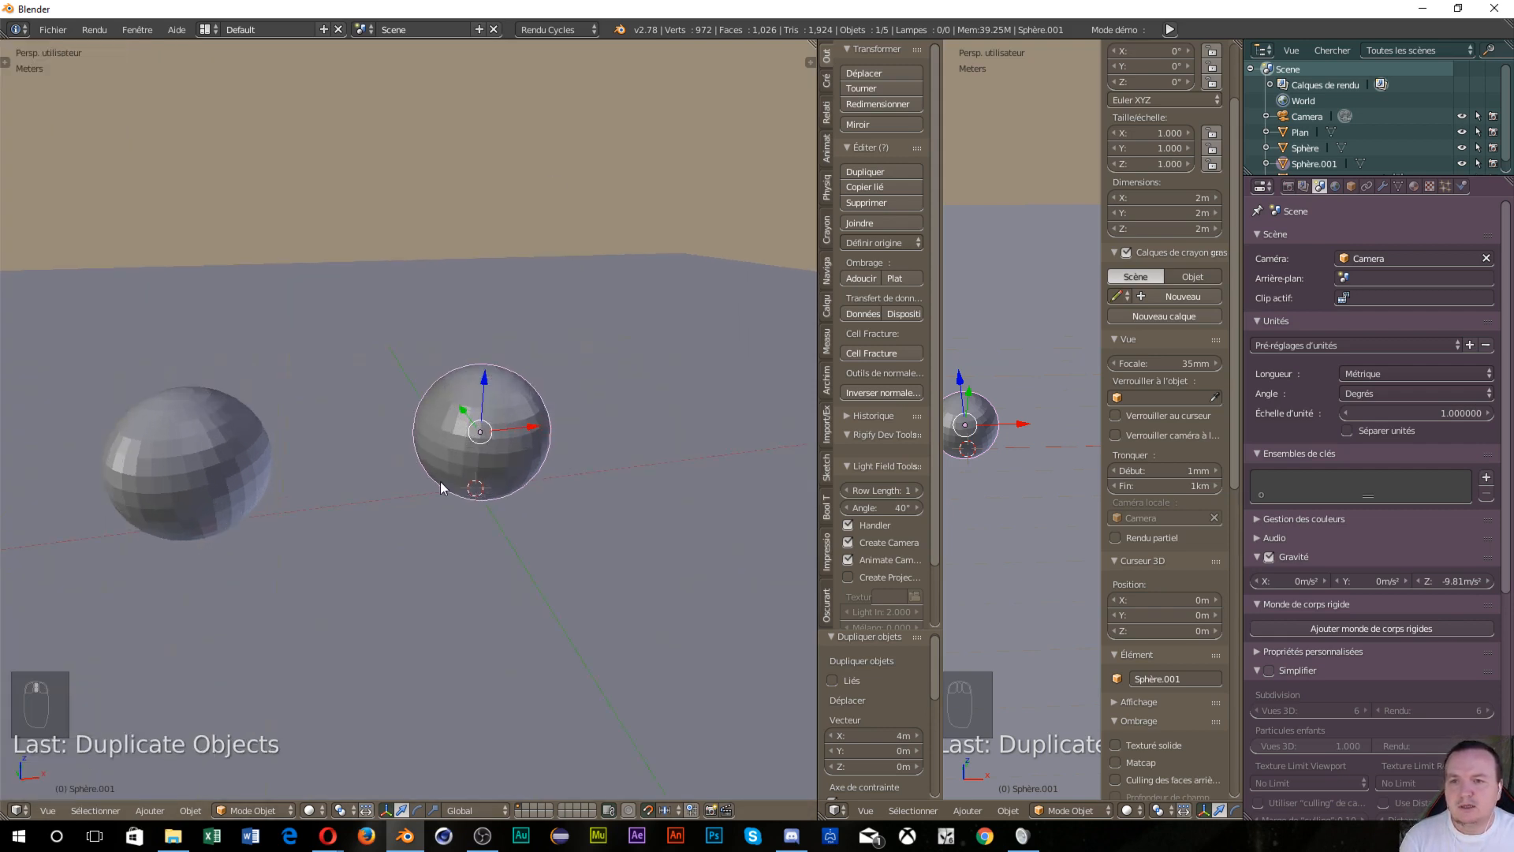
scroll(440, 482, down, 1)
scroll(440, 482, up, 1)
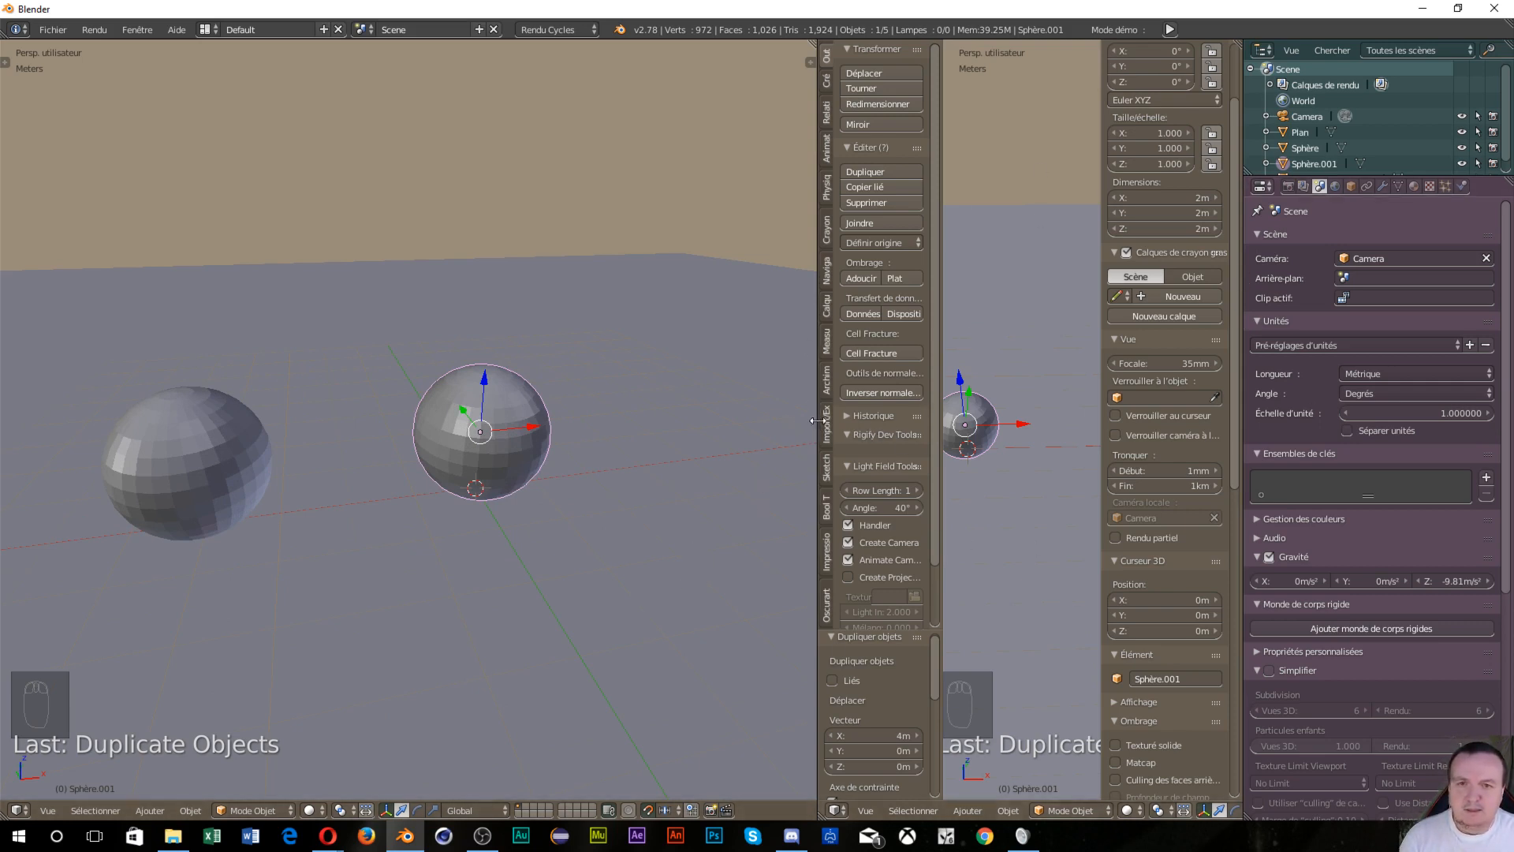
Widen the second 3D view until both spheres show in each view, and apply smooth shading to the duplicate sphere
drag(814, 426, 471, 428)
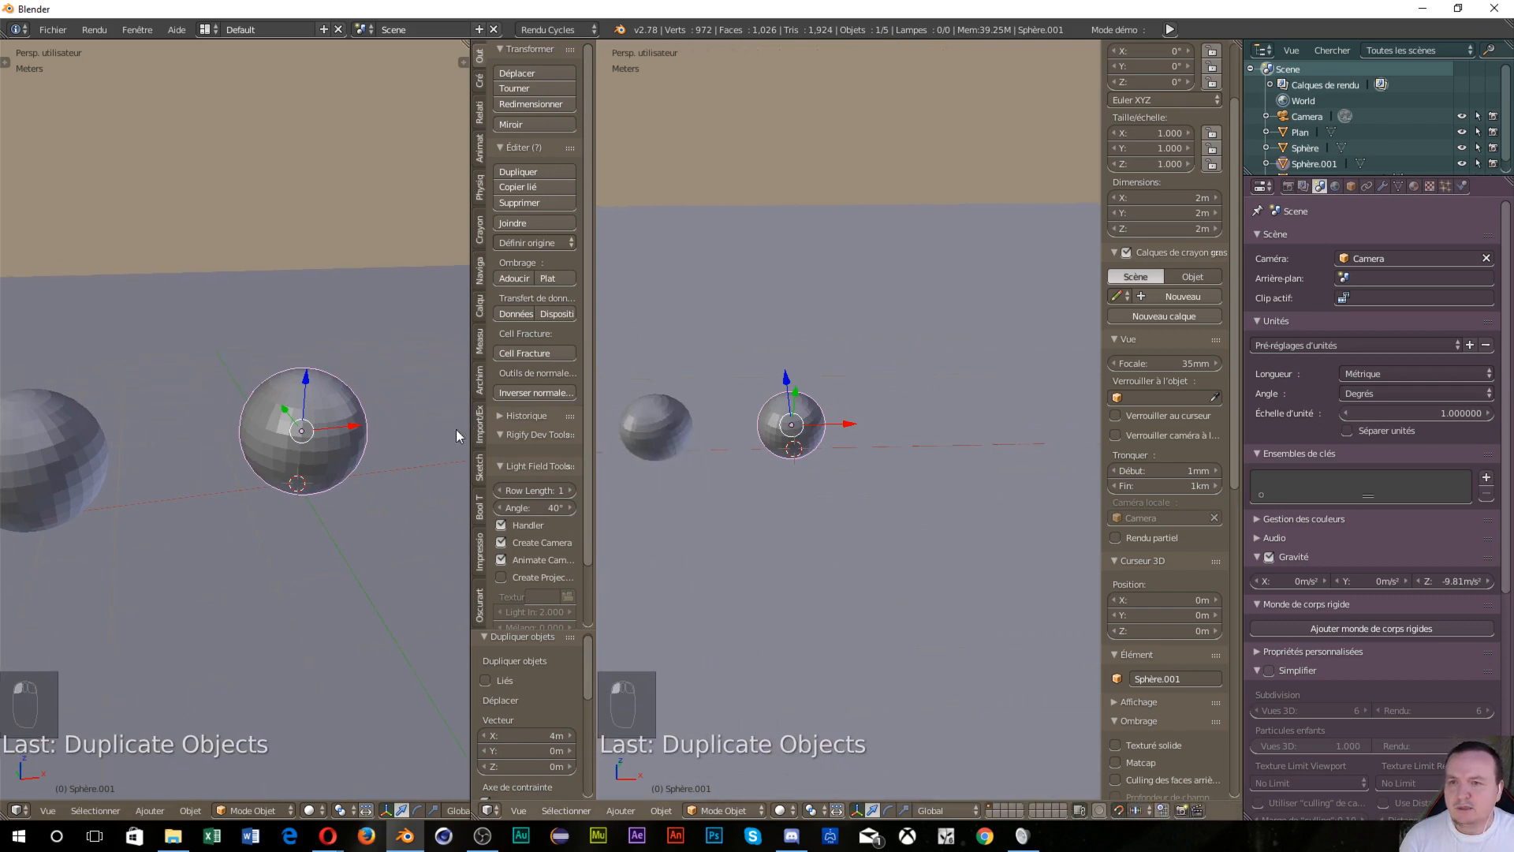
middle_drag(126, 550, 203, 484)
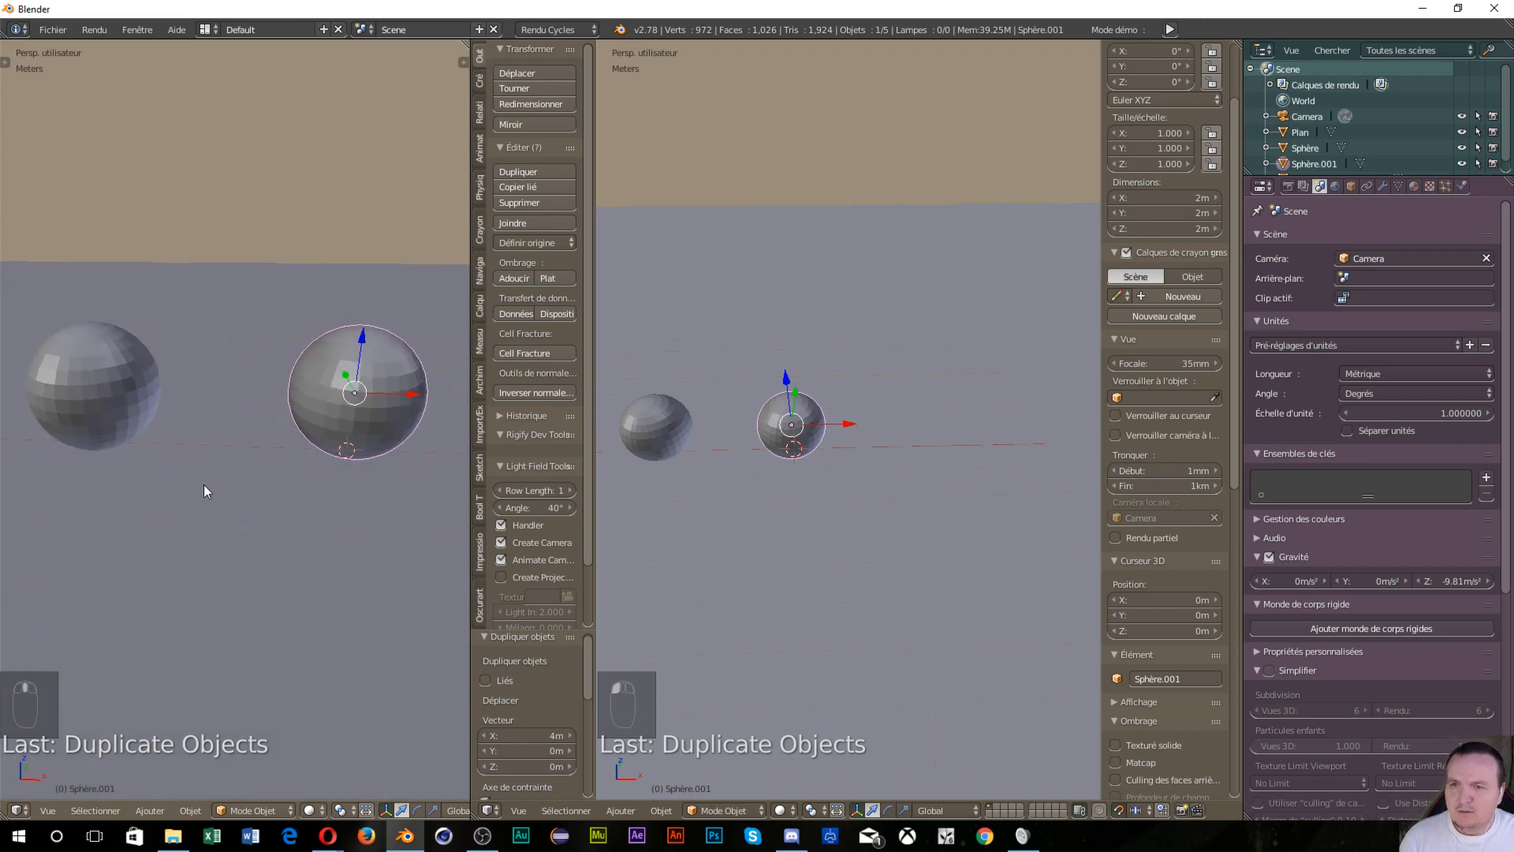
shift+middle_drag(727, 500, 851, 481)
scroll(851, 481, up, 2)
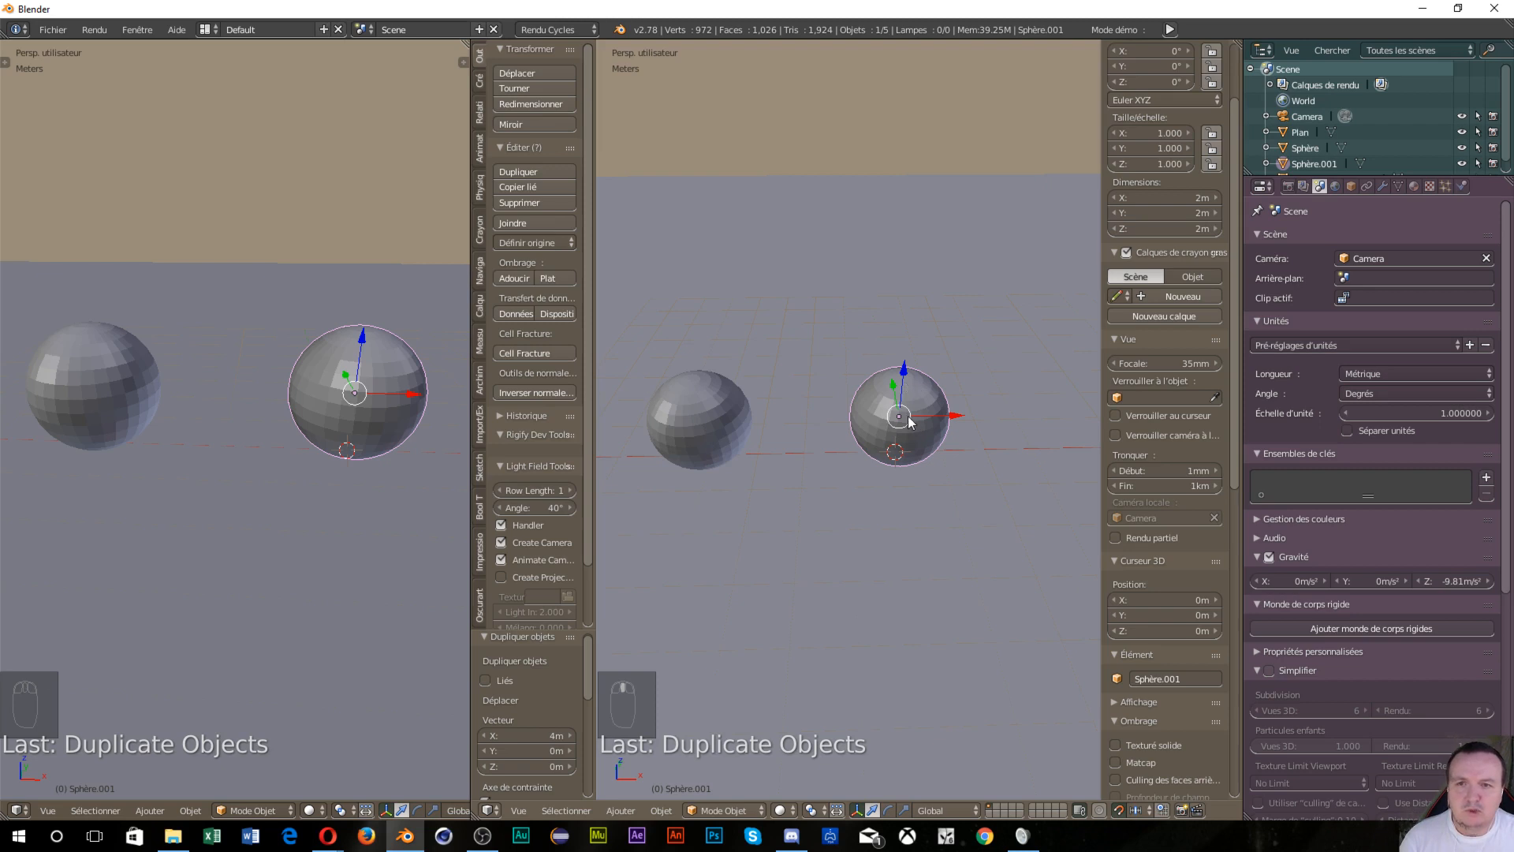
click(507, 280)
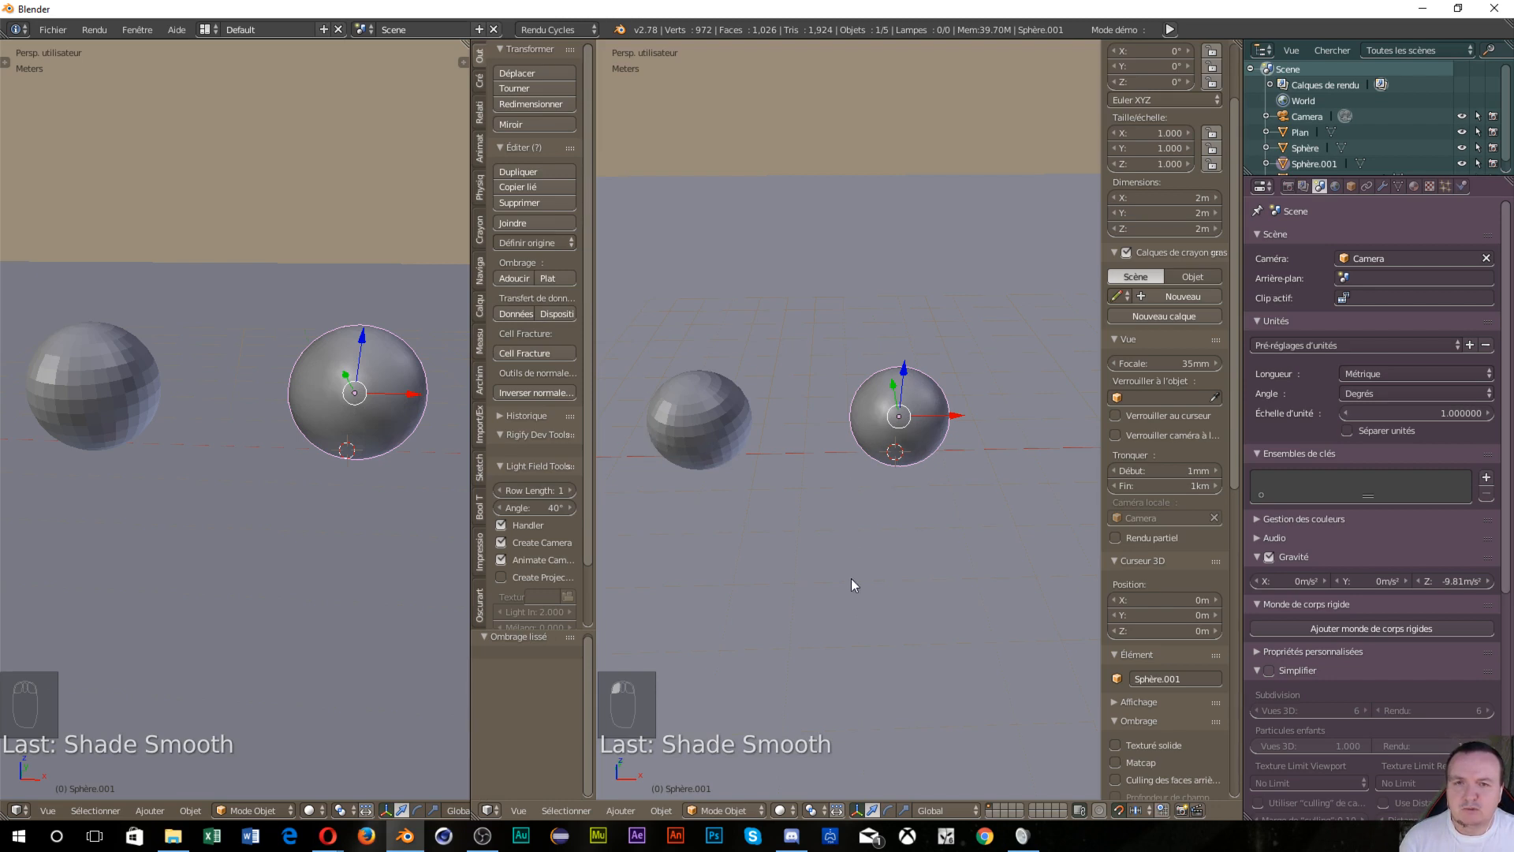
mouse_move(850, 579)
middle_down()
mouse_move(800, 541)
mouse_move(826, 569)
middle_up()
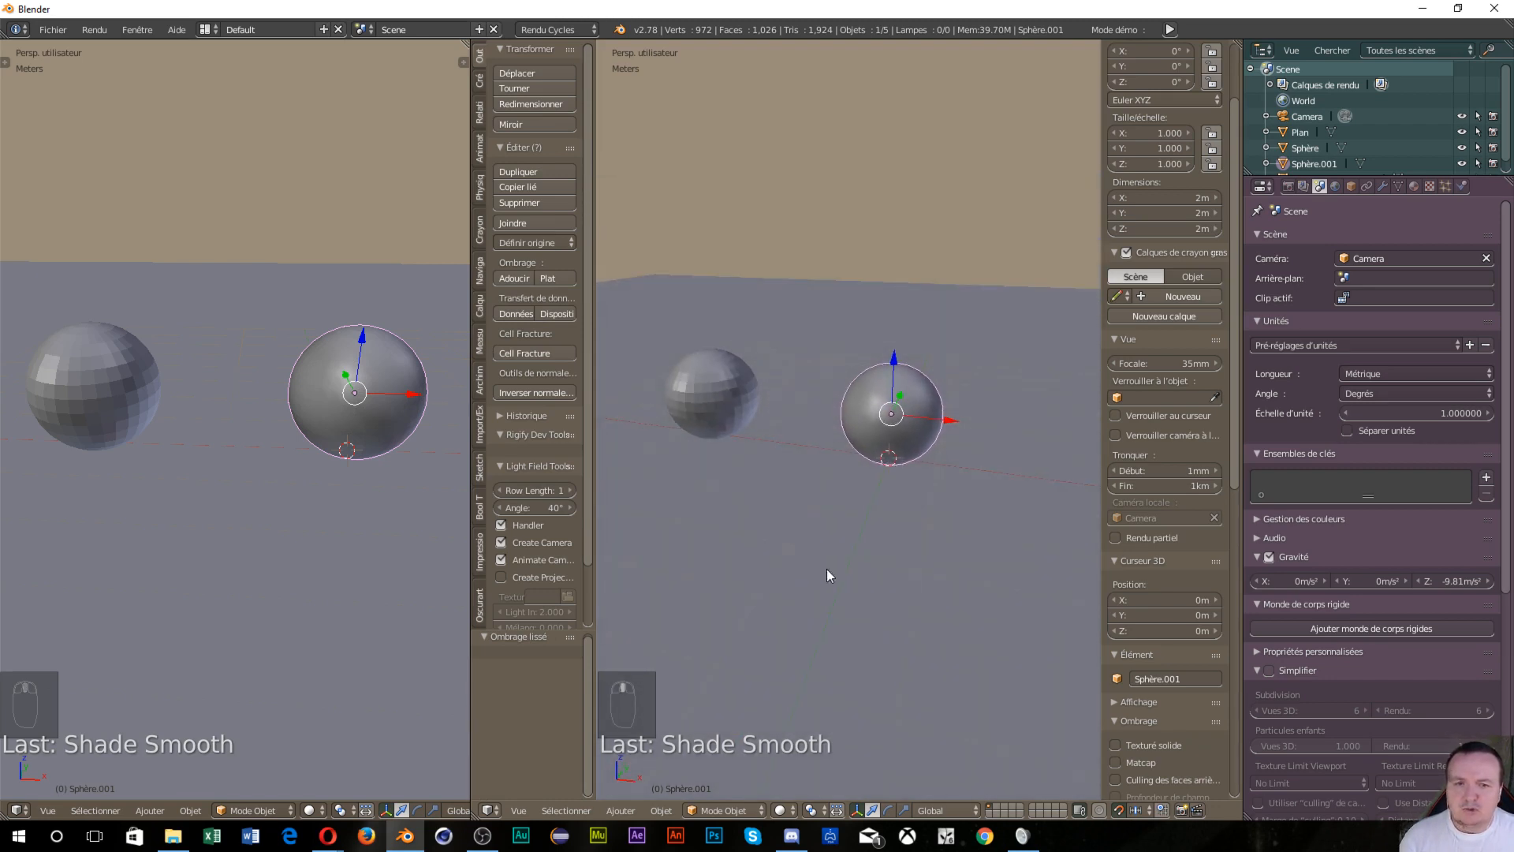
Change the second 3D view into a node editor and display the World shader nodes
click(488, 810)
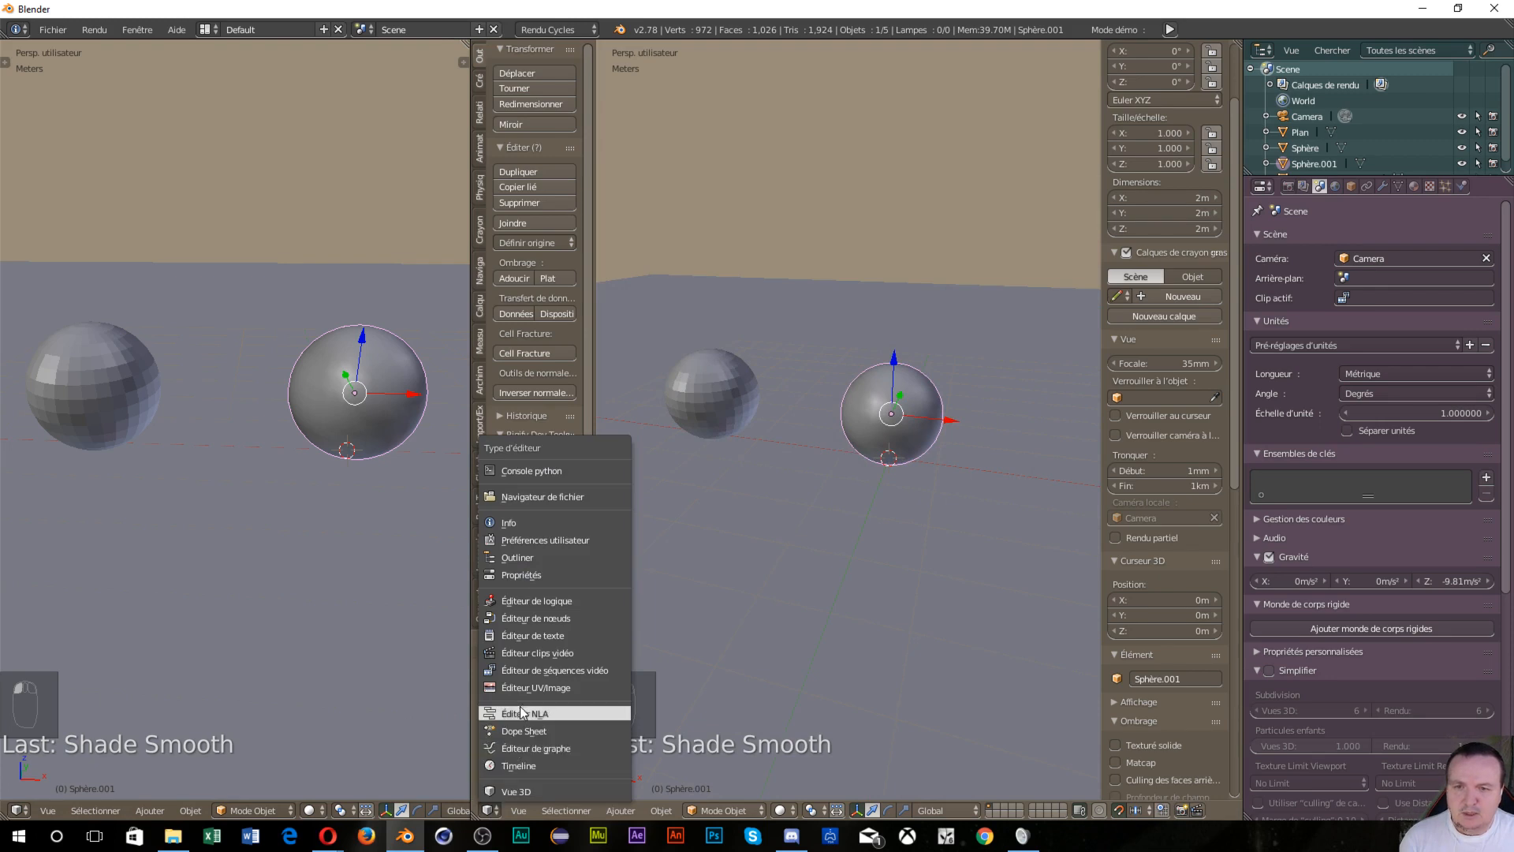
click(514, 618)
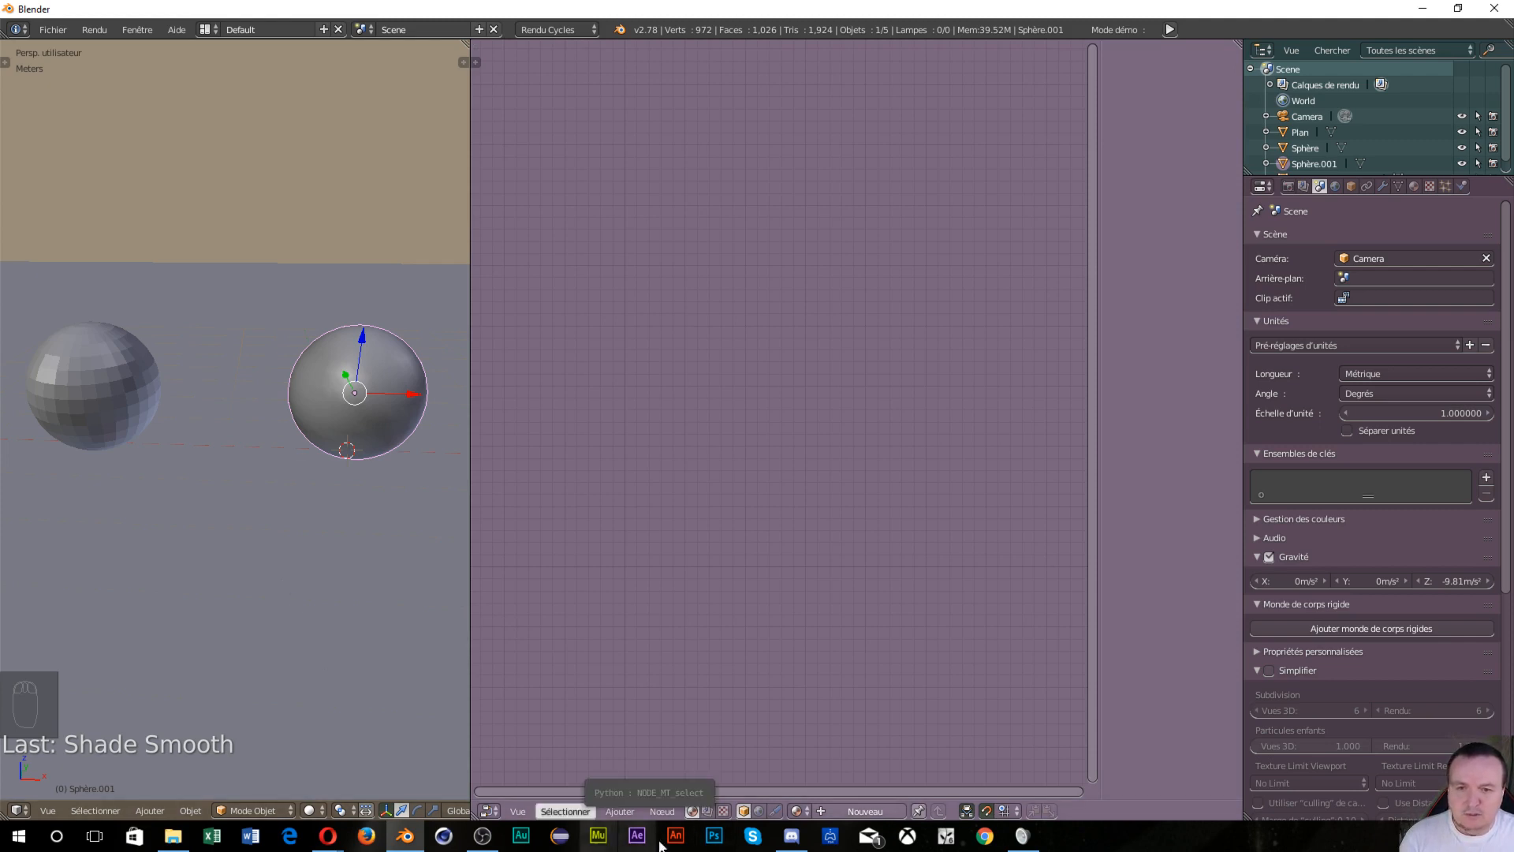
click(757, 811)
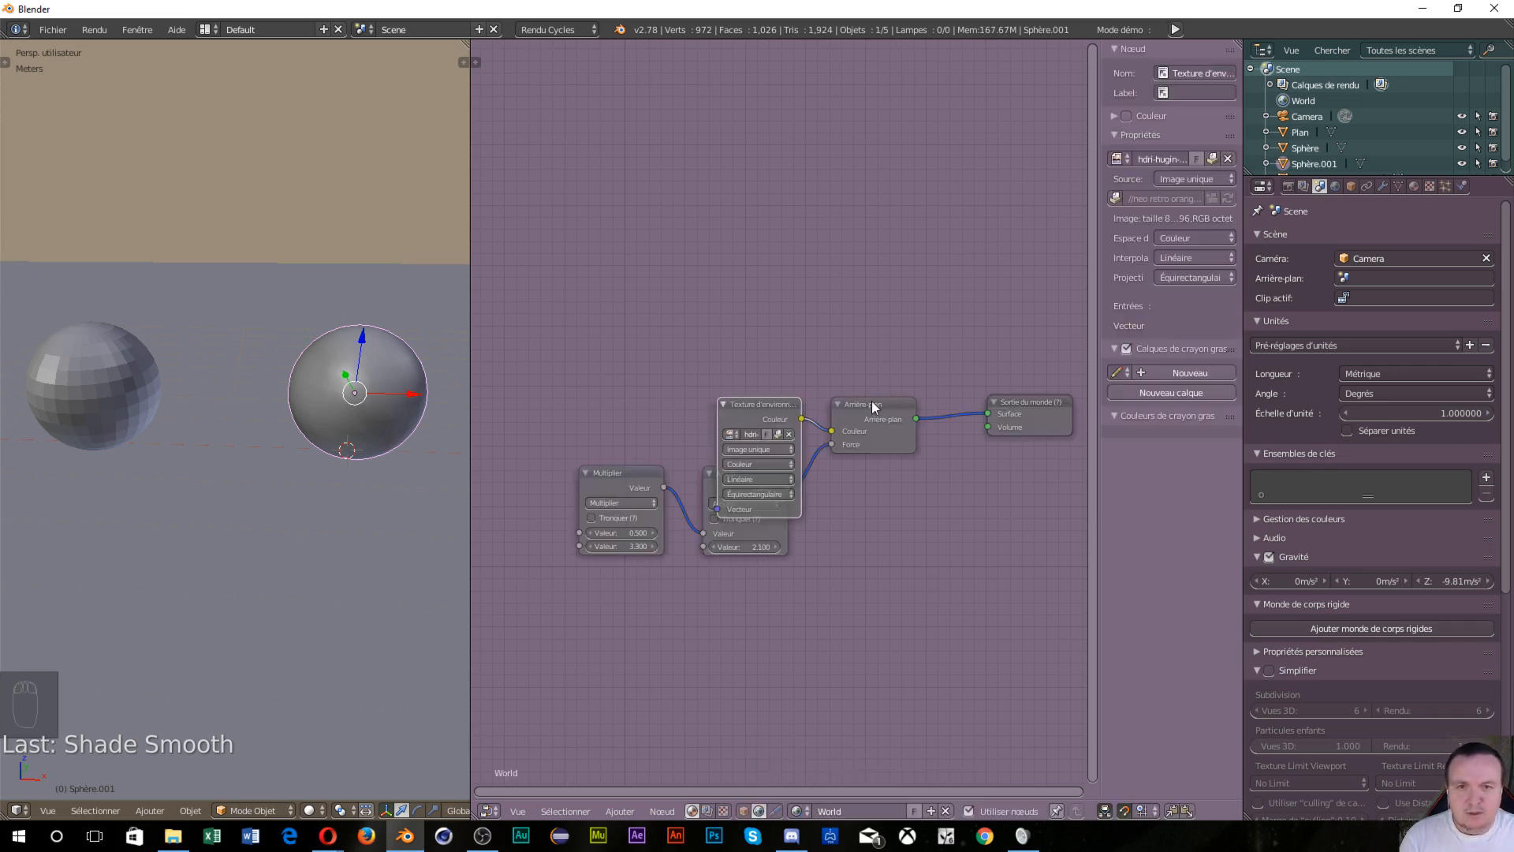
Connect the environment texture's colour output to the Multiply node's value input and preview the spheres in rendered shading
drag(749, 409, 489, 376)
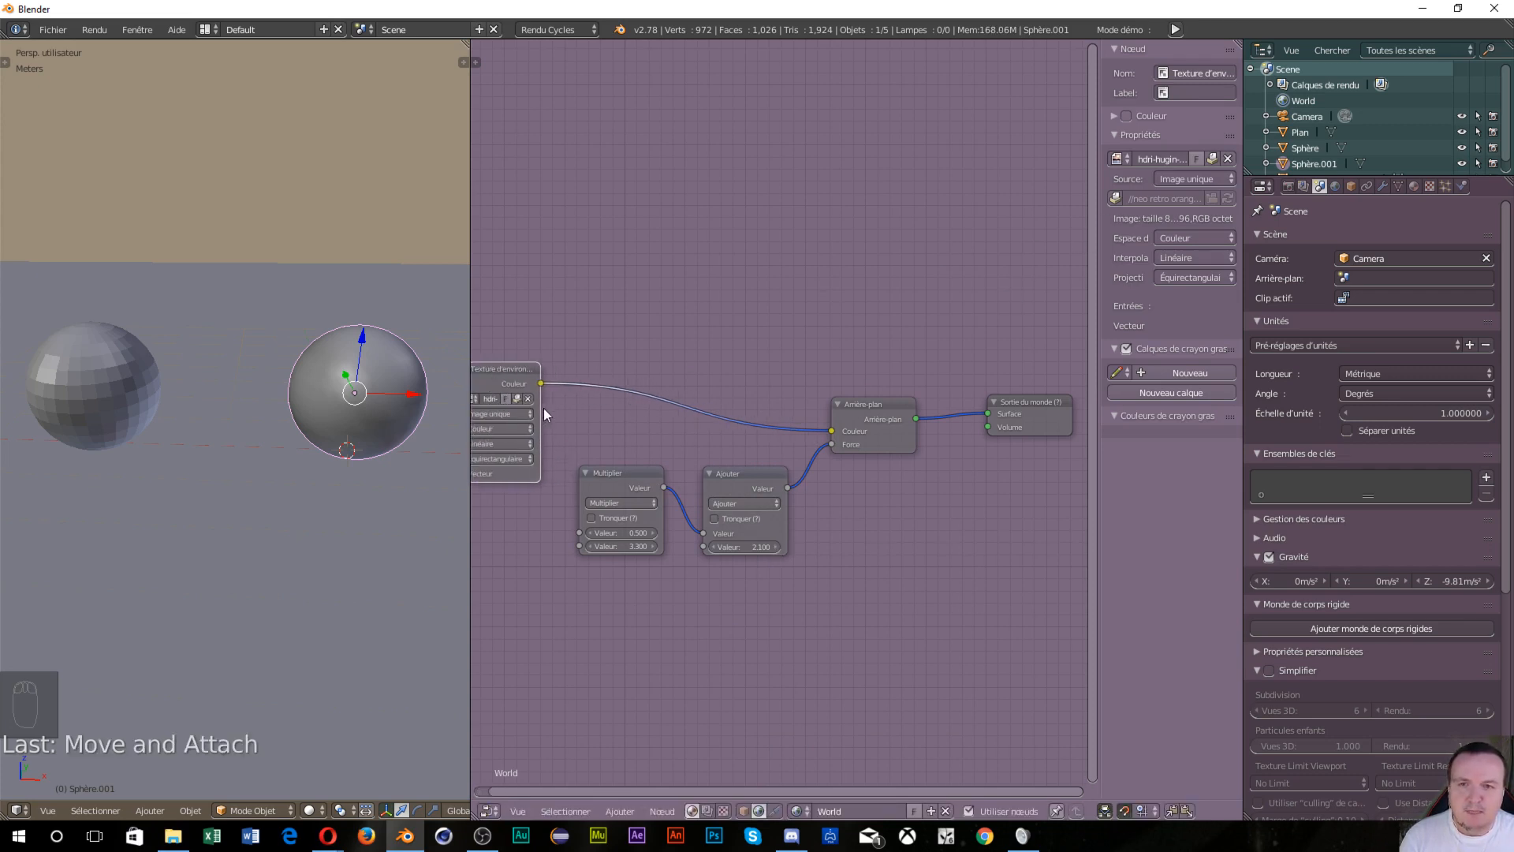
drag(541, 383, 579, 532)
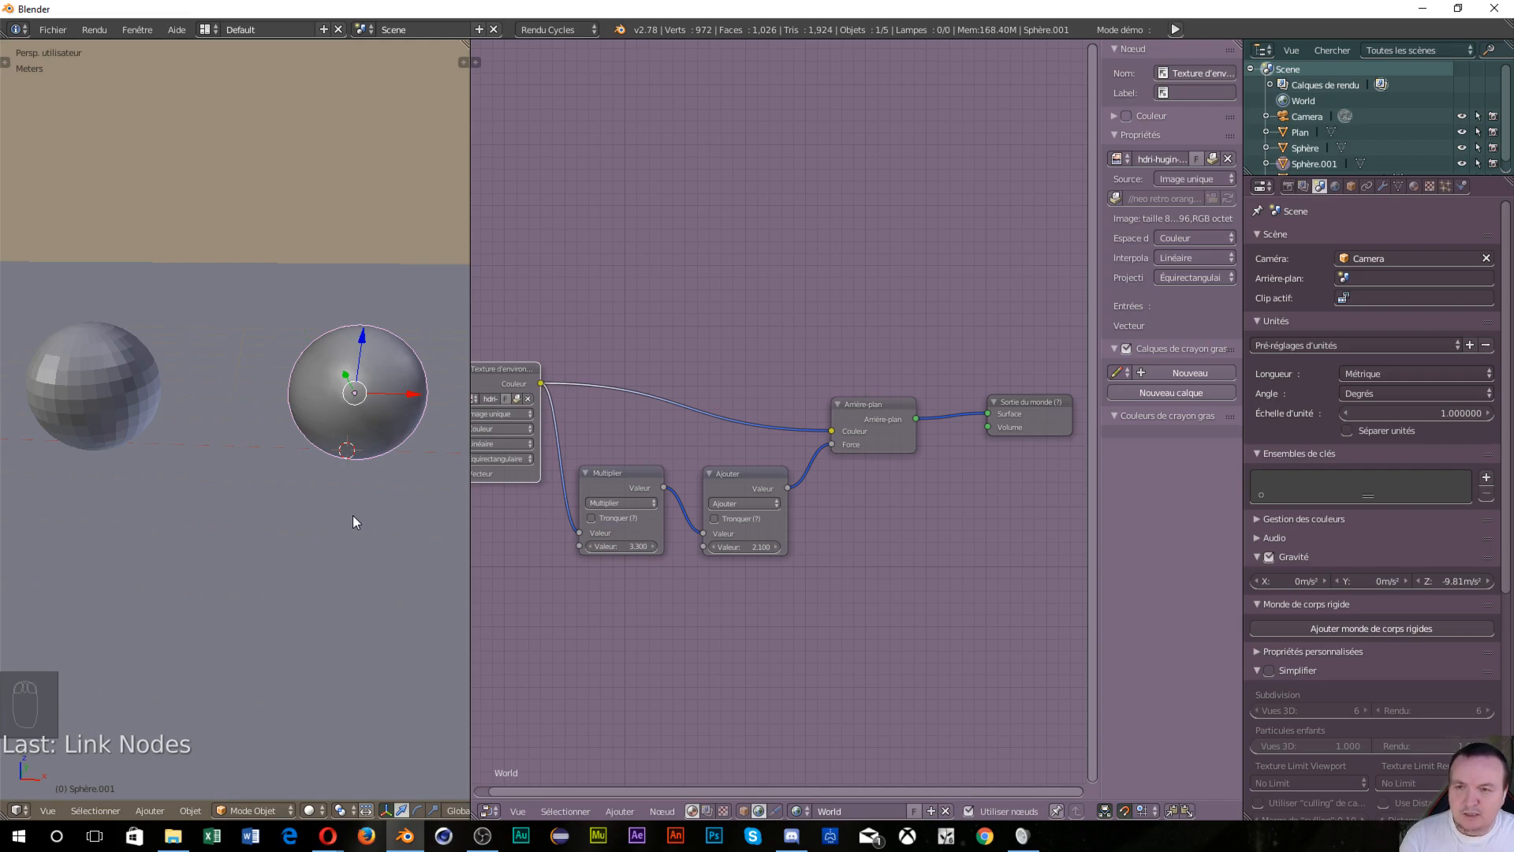
key(shift+z)
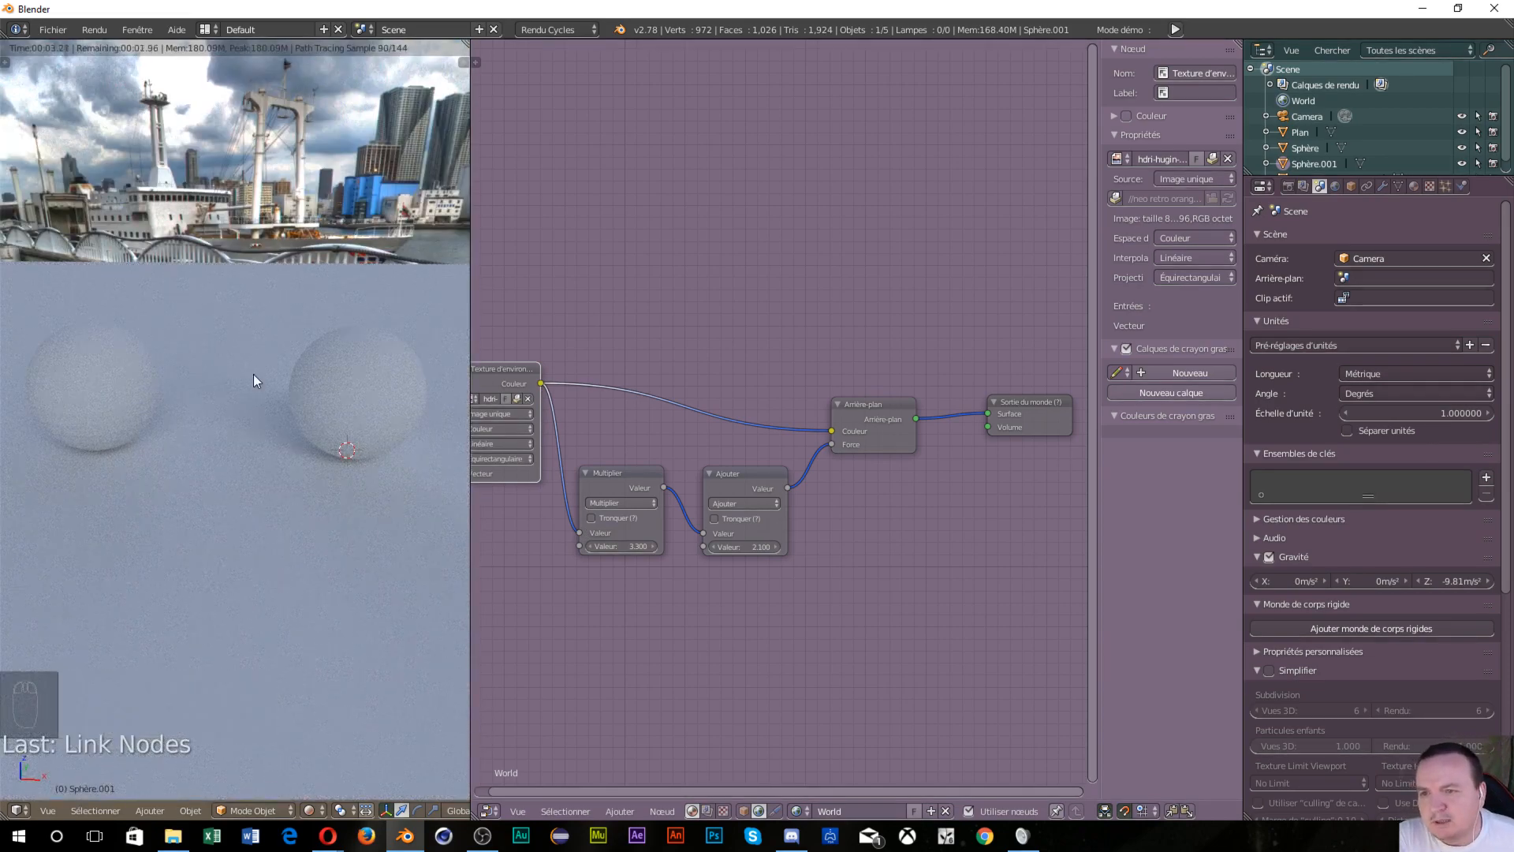
scroll(254, 374, up, 3)
scroll(253, 374, down, 3)
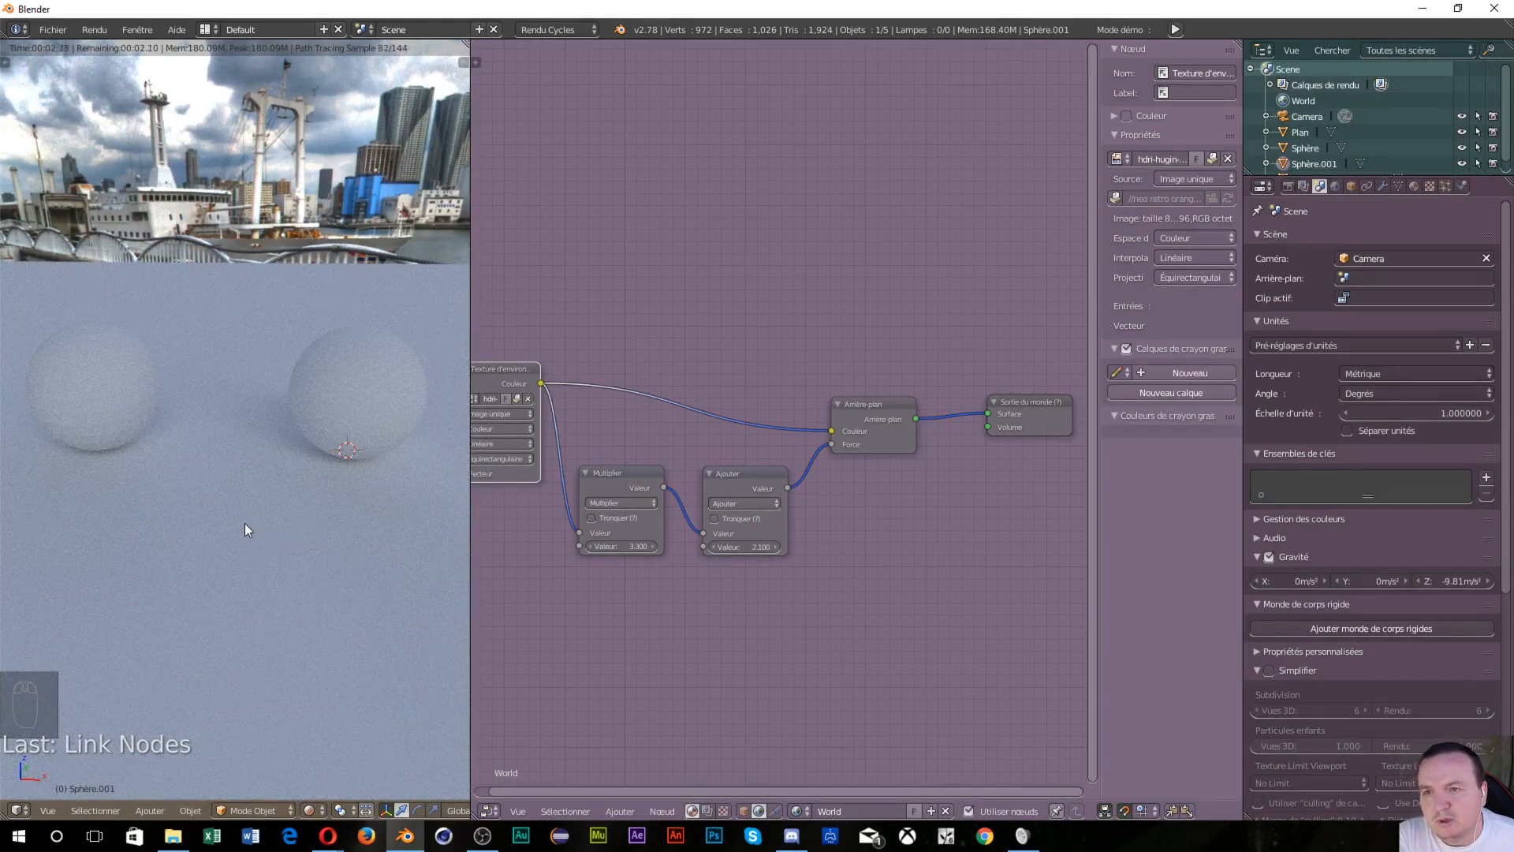
mouse_move(245, 523)
middle_down()
mouse_move(258, 566)
mouse_move(202, 522)
mouse_move(253, 519)
mouse_move(183, 527)
mouse_move(237, 531)
middle_up()
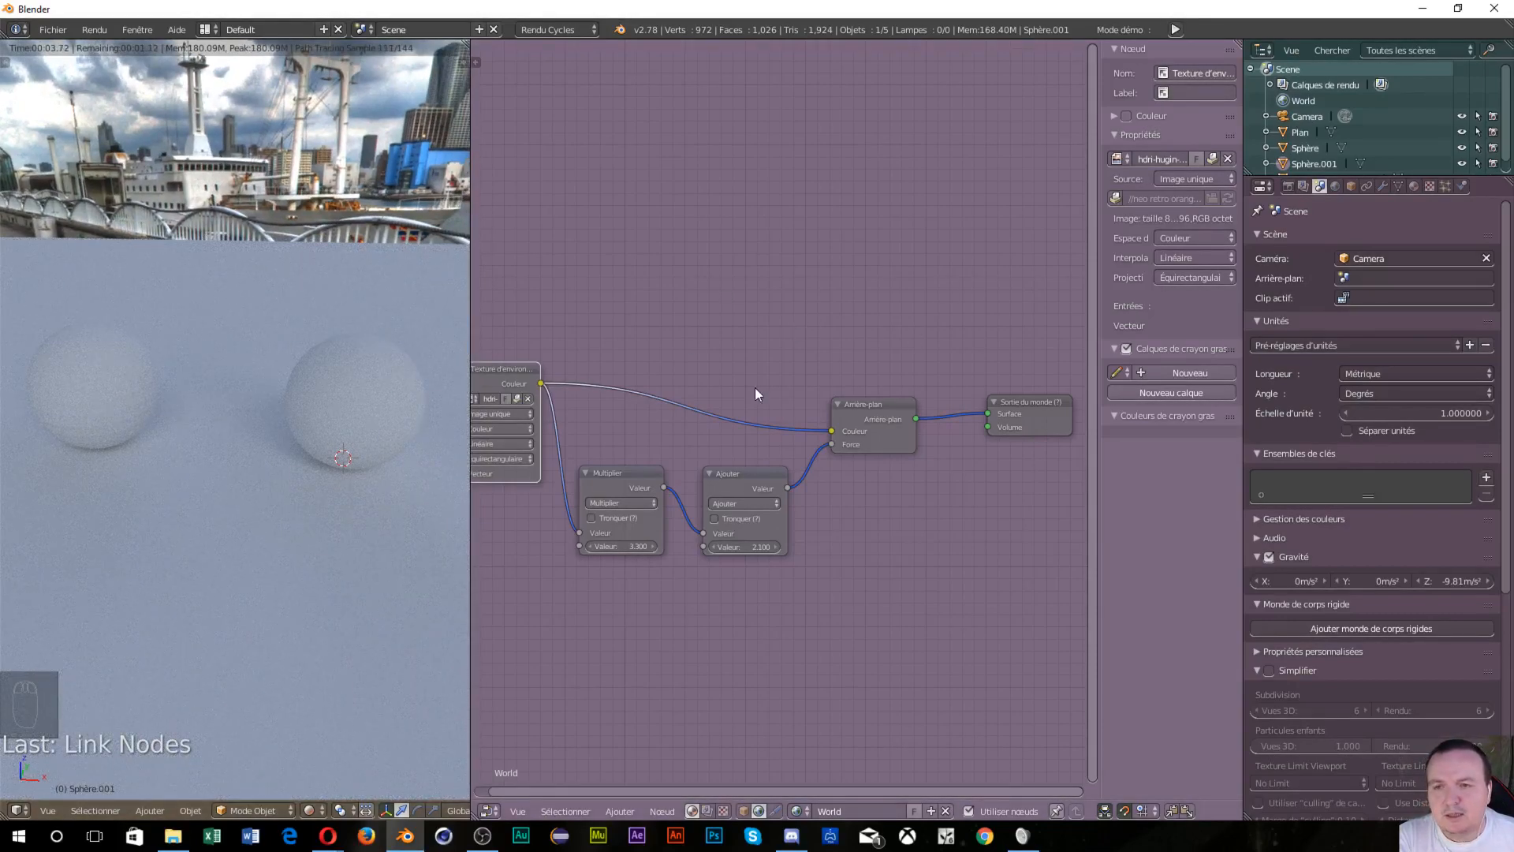
middle_drag(309, 514, 273, 504)
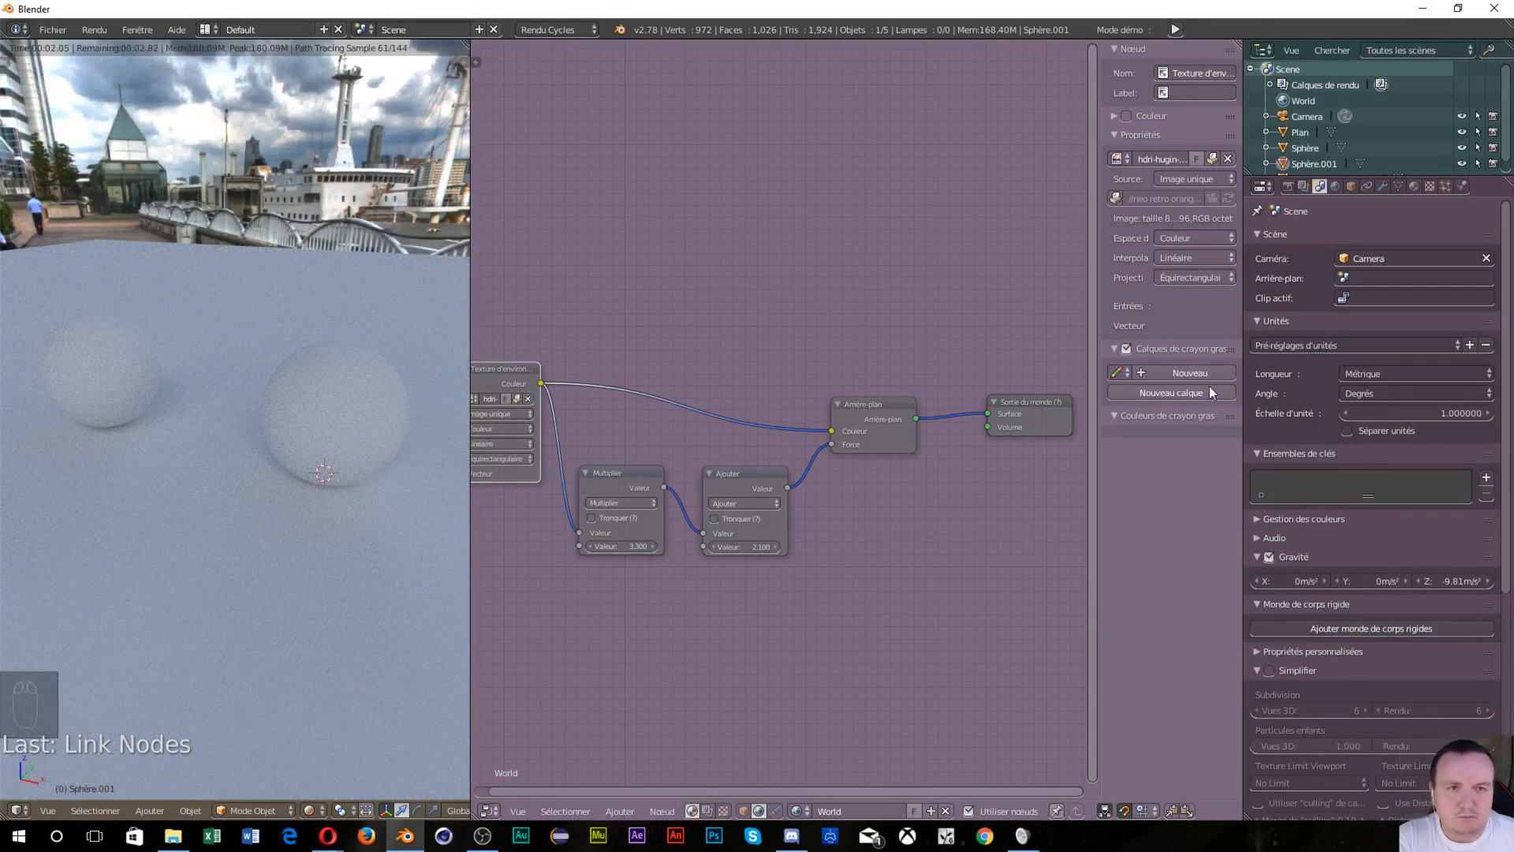
Remove the environment texture from the World surface colour and check the rendered spheres
click(1330, 191)
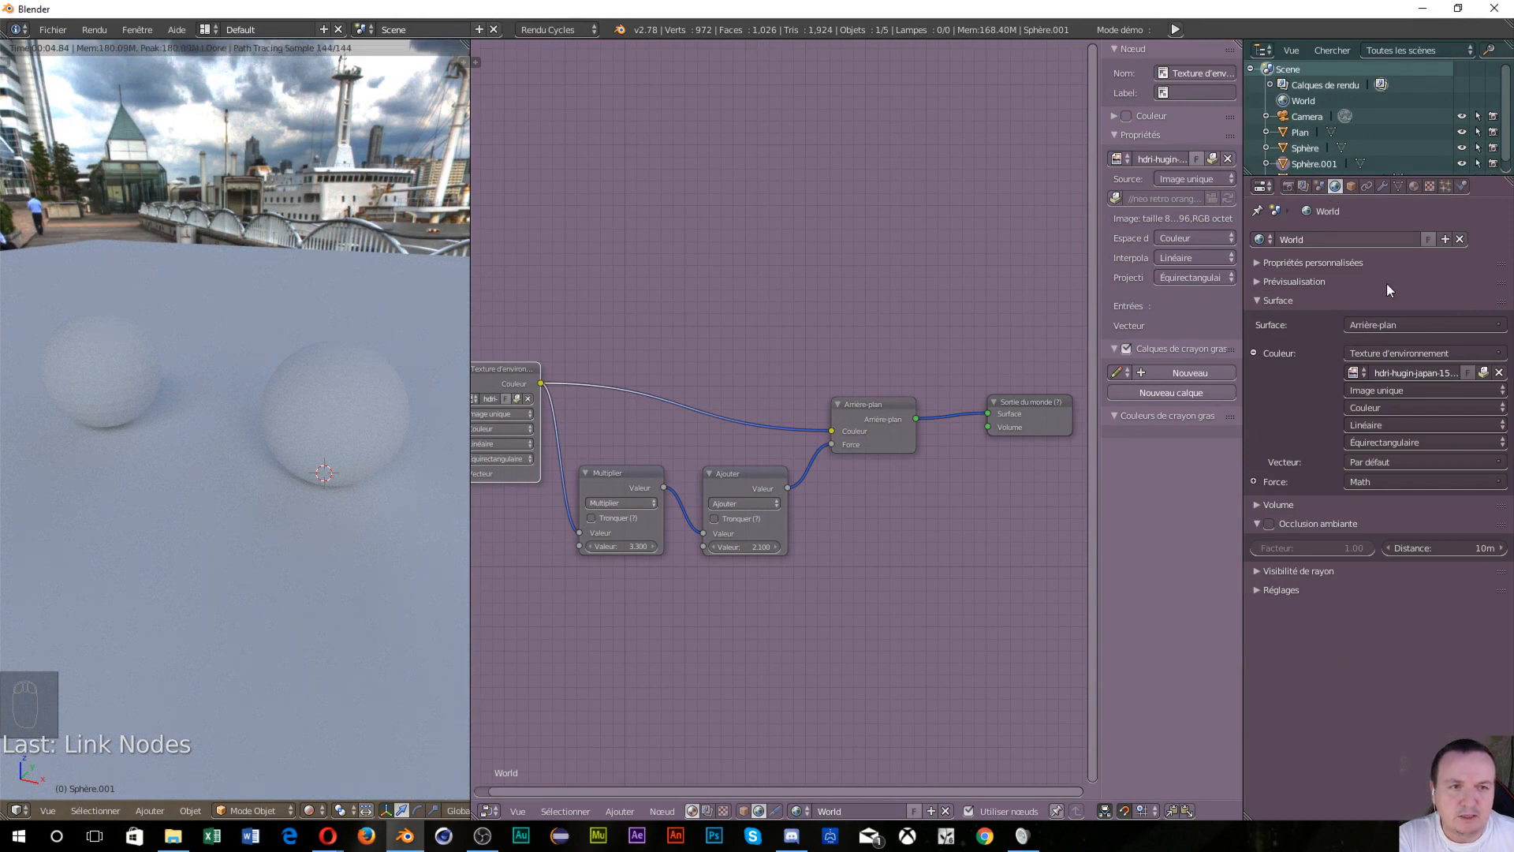
click(1502, 356)
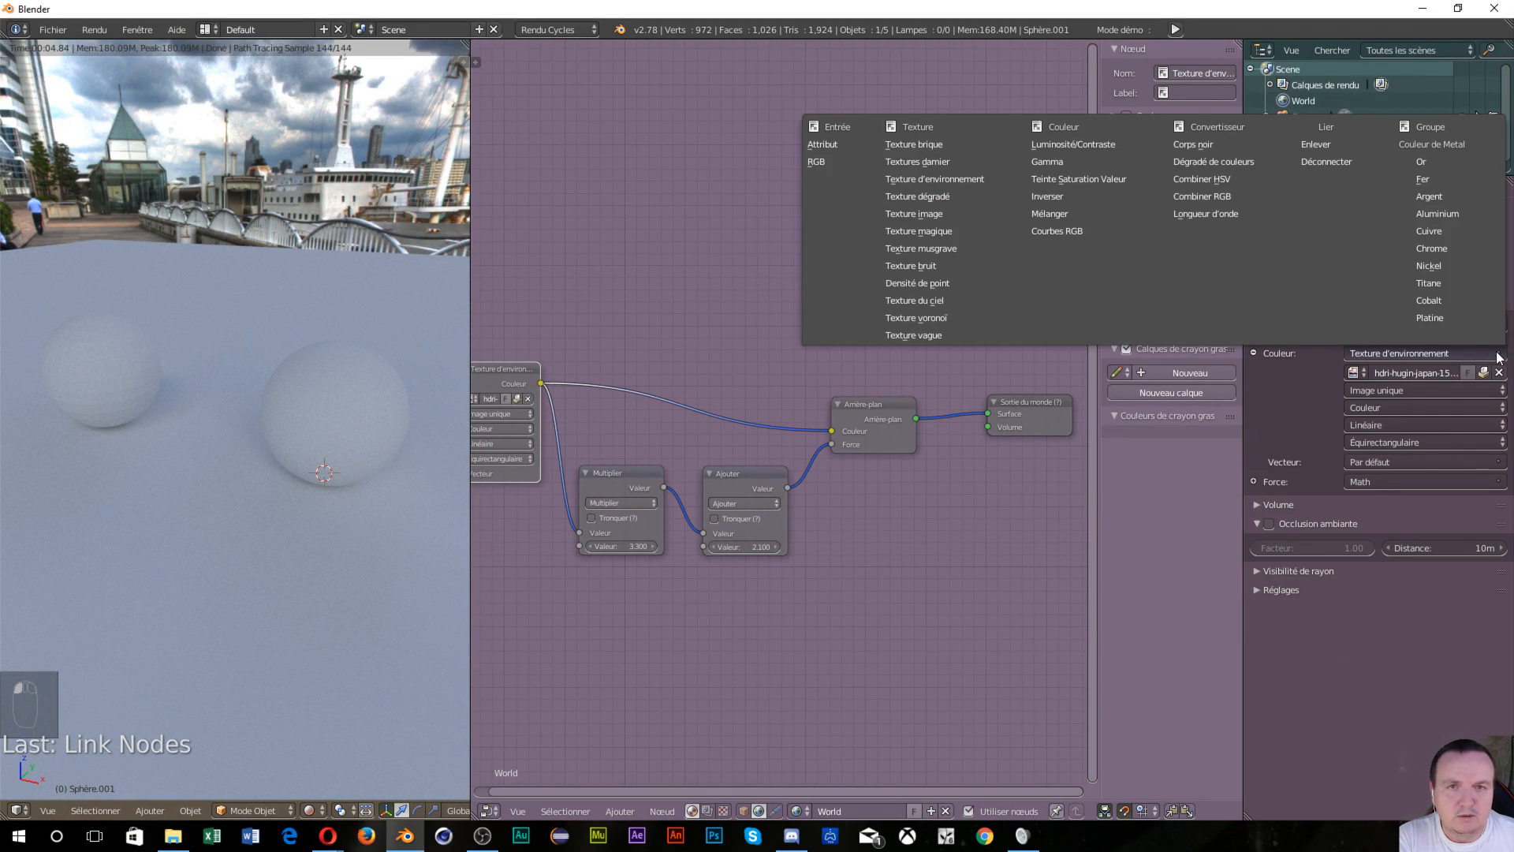
click(1298, 160)
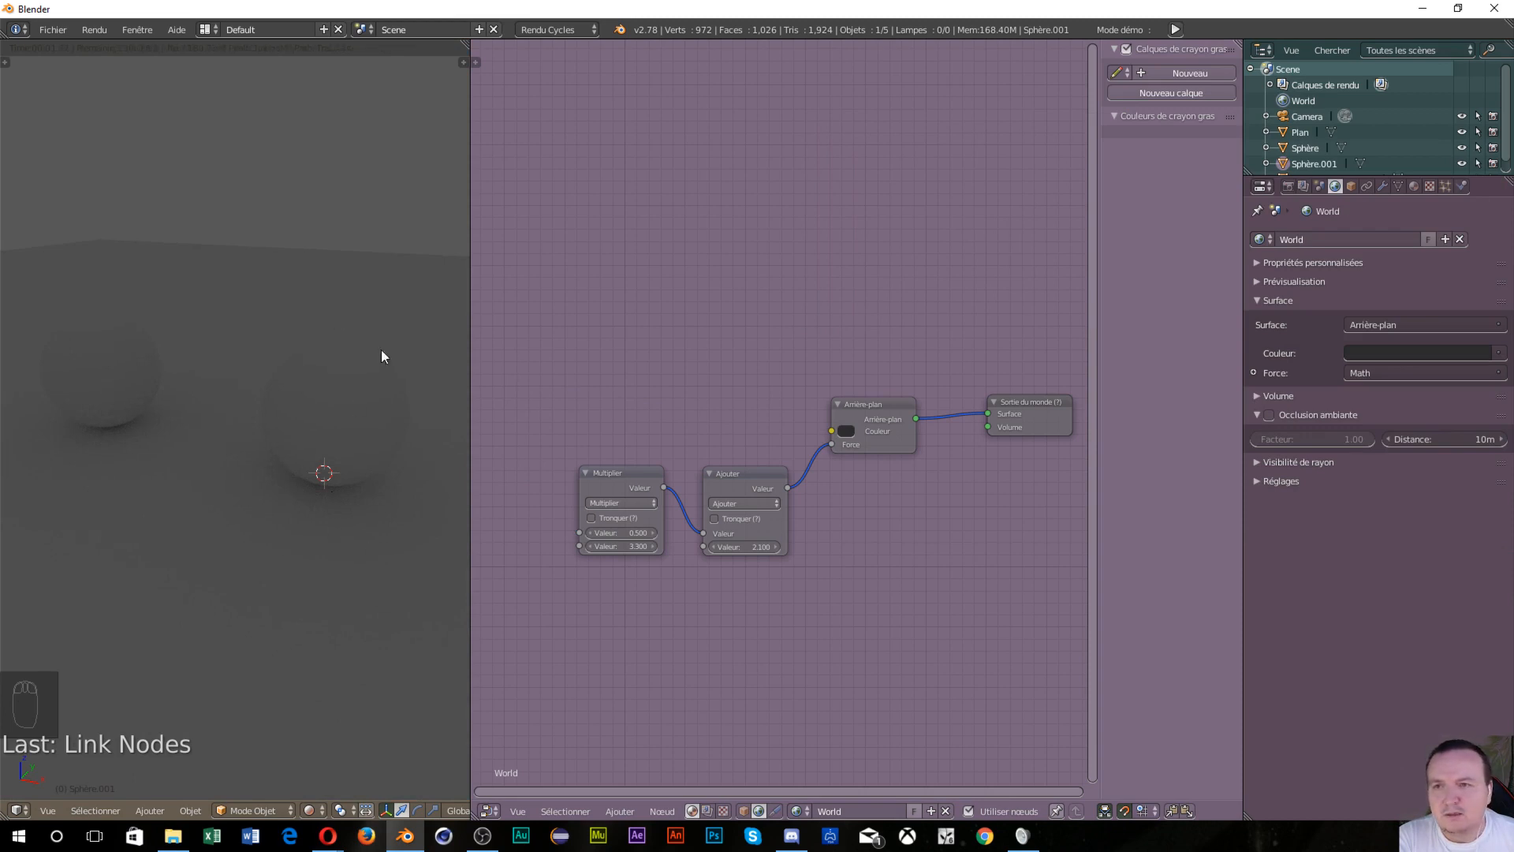
middle_drag(381, 357, 285, 532)
scroll(1347, 136, down, 1)
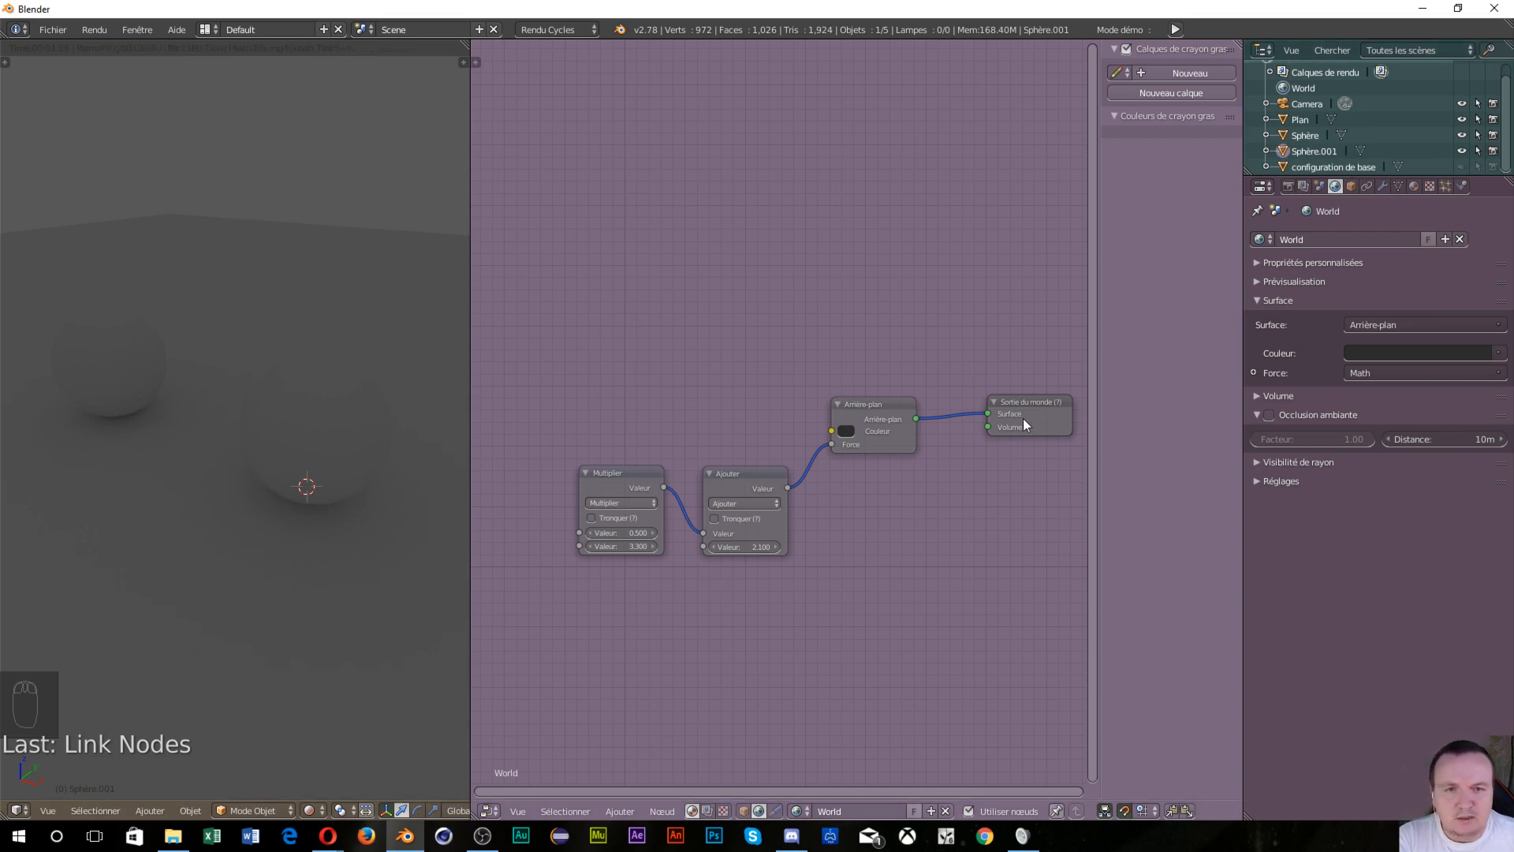
Delete the Add and Multiply math nodes and move the Background node farther away from the World Output node
right_click(772, 479)
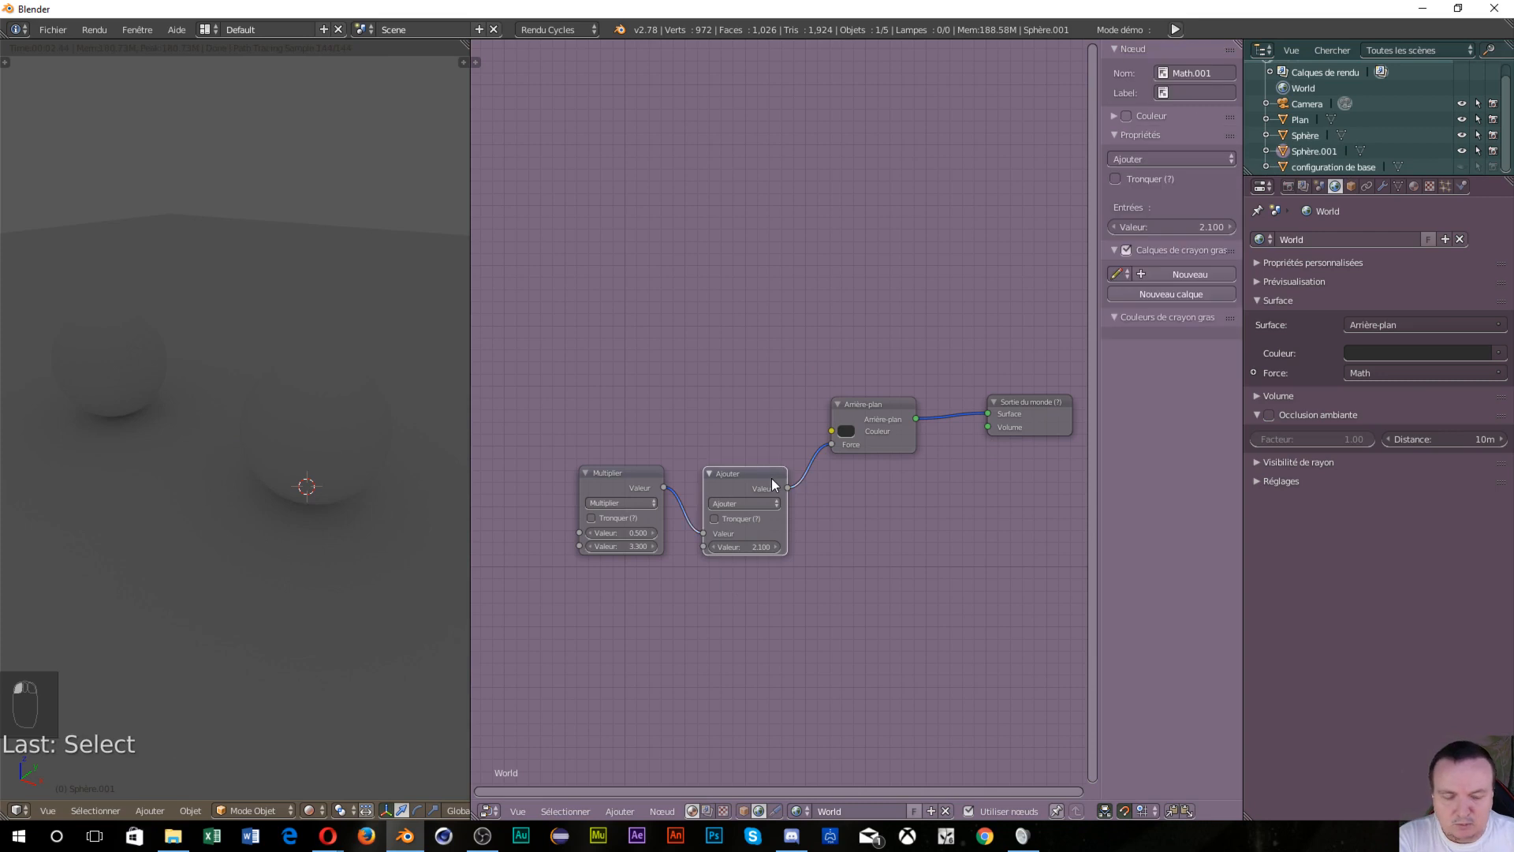
key(Delete)
right_click(625, 480)
key(Delete)
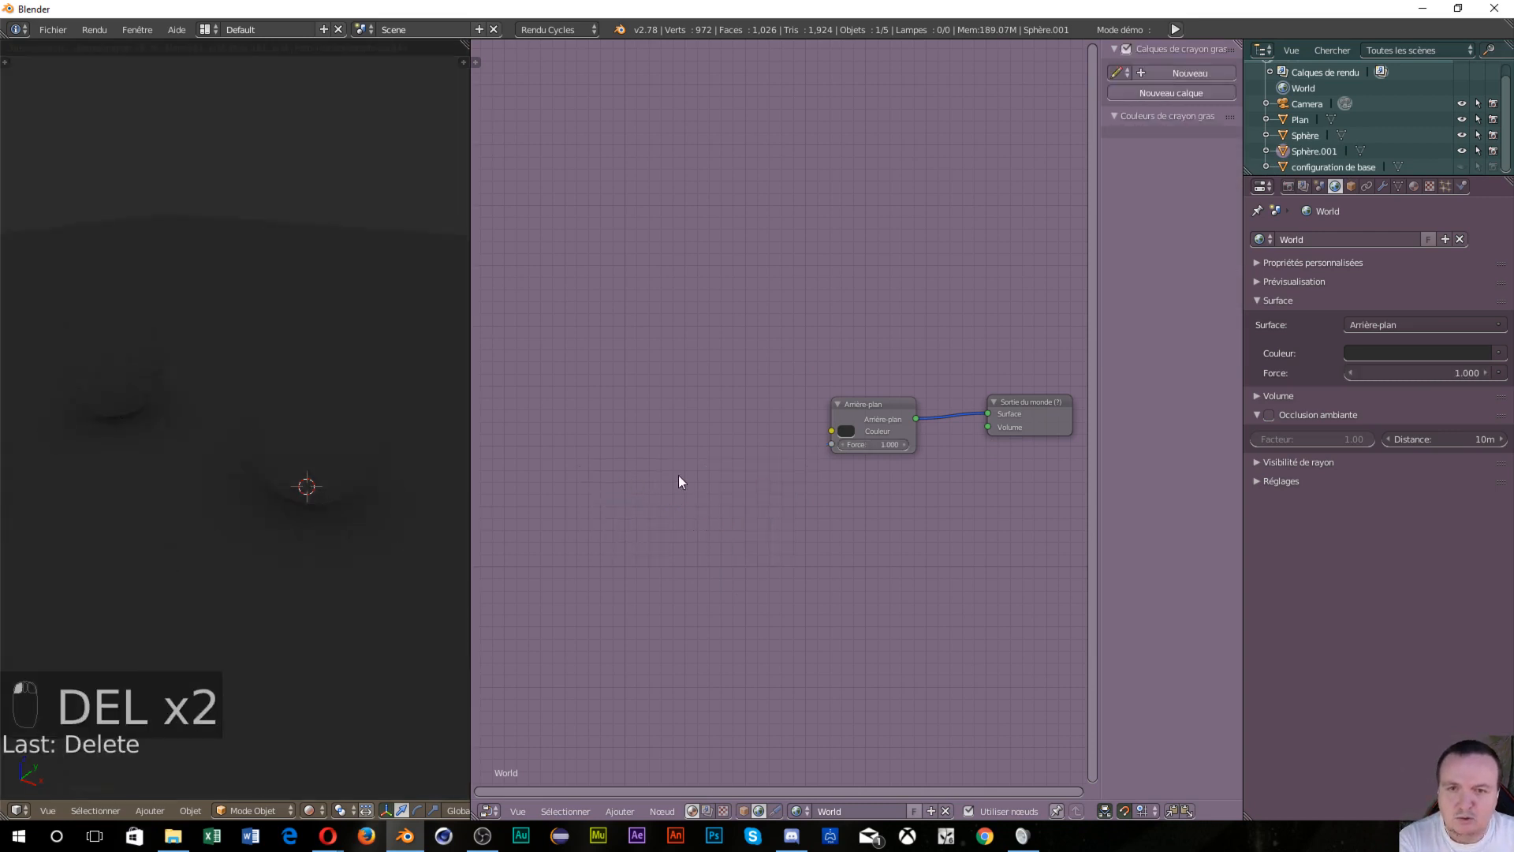
right_drag(873, 399, 702, 396)
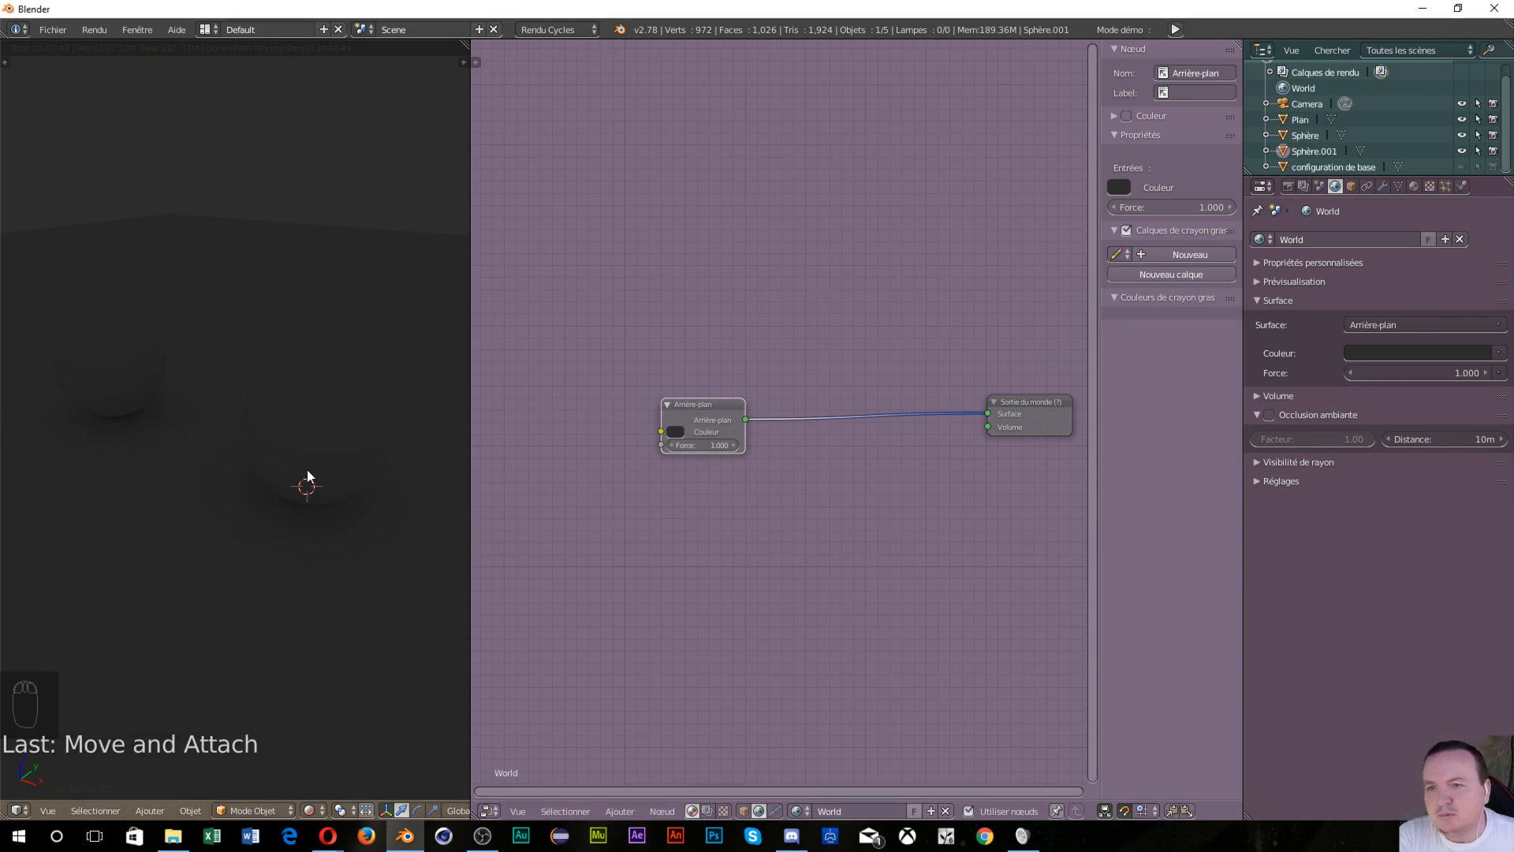
Brighten the World background colour to a light grey
middle_drag(315, 530, 301, 532)
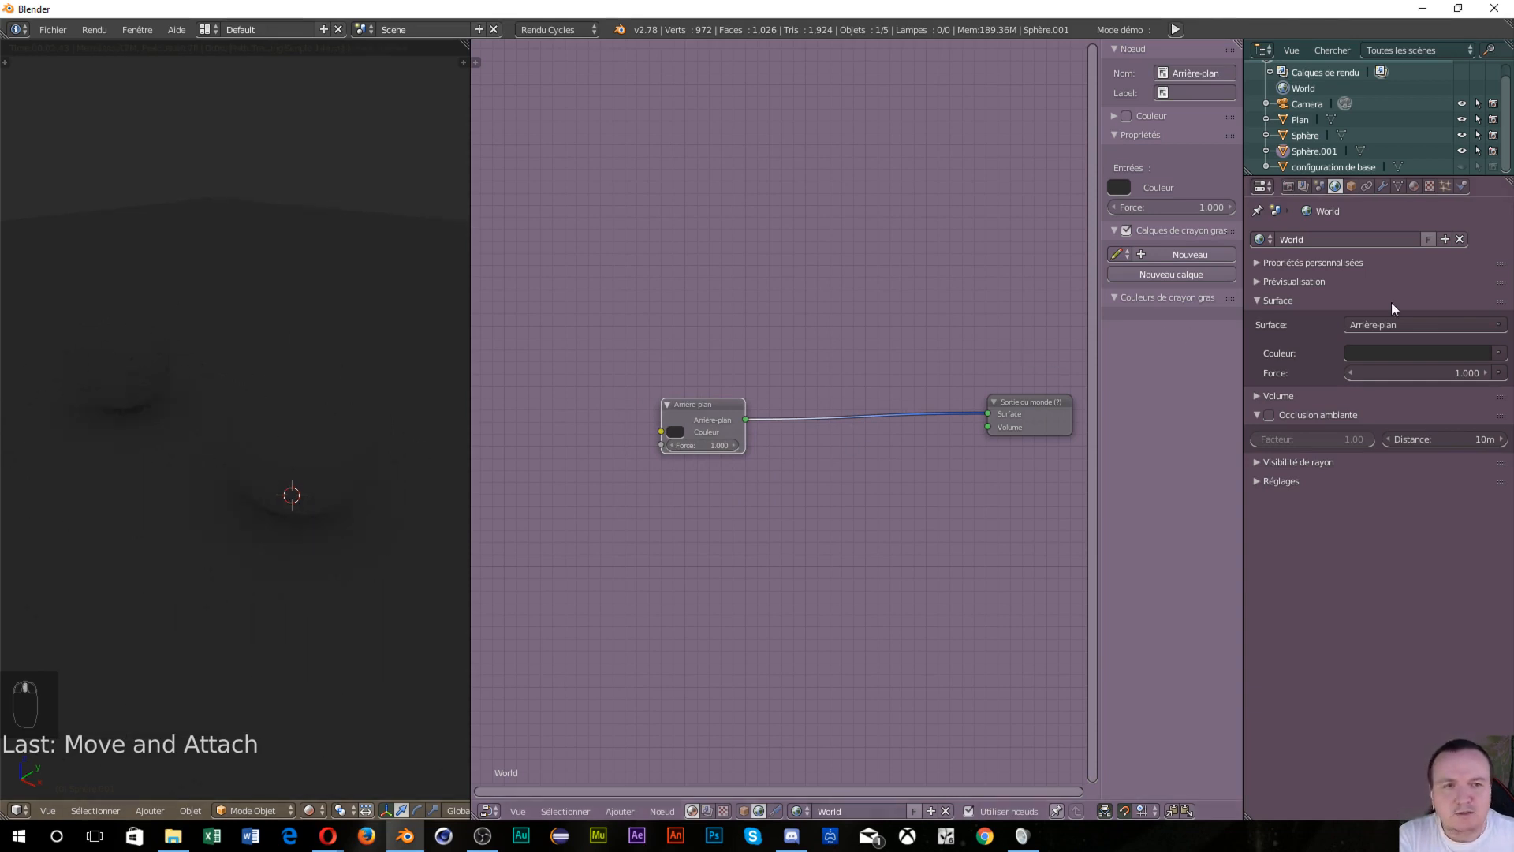
click(1410, 355)
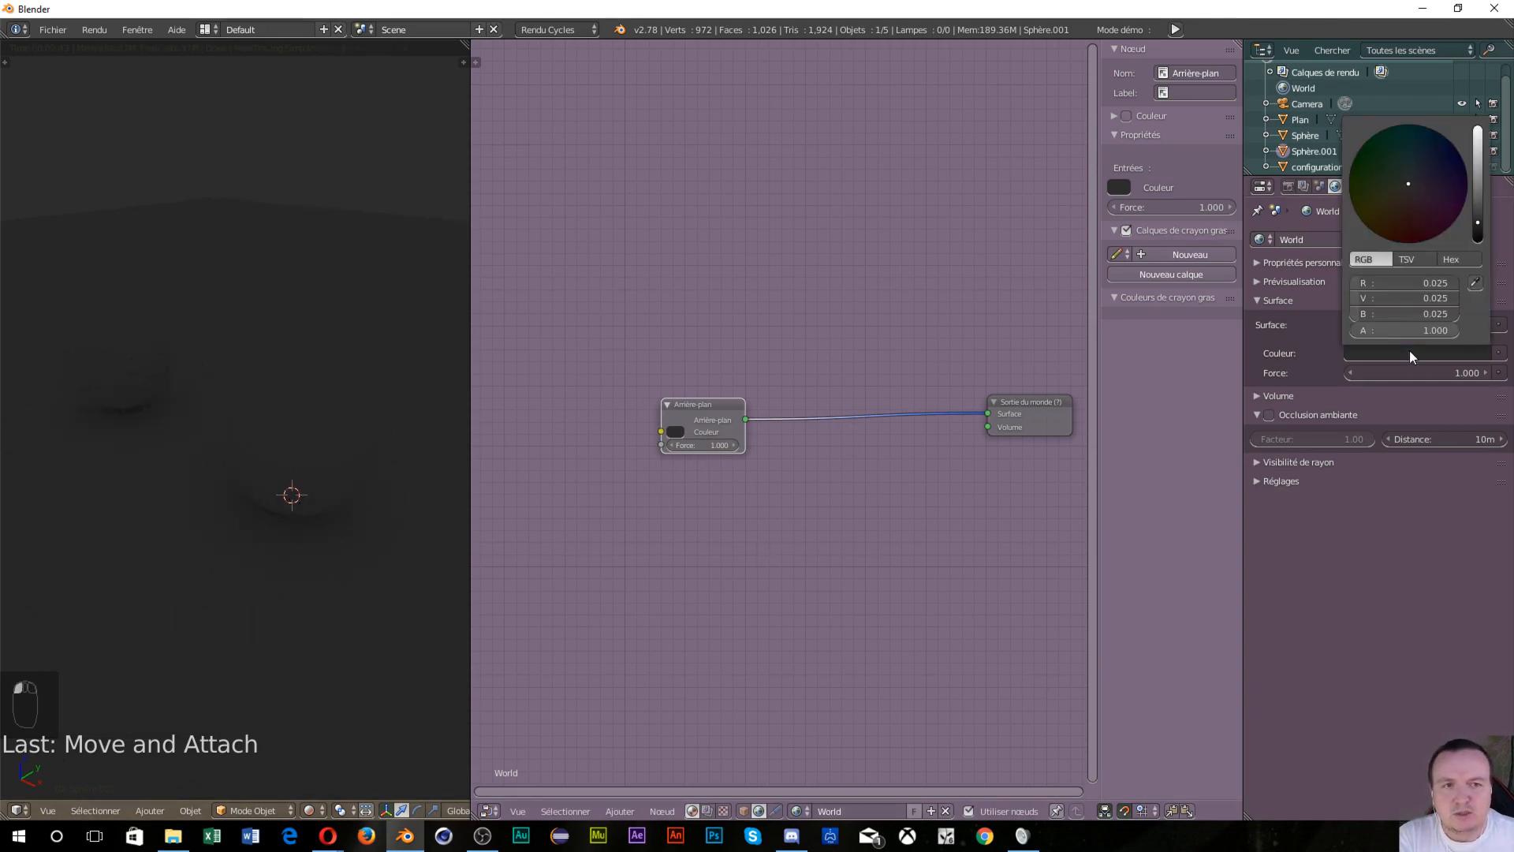
drag(1478, 211, 1478, 164)
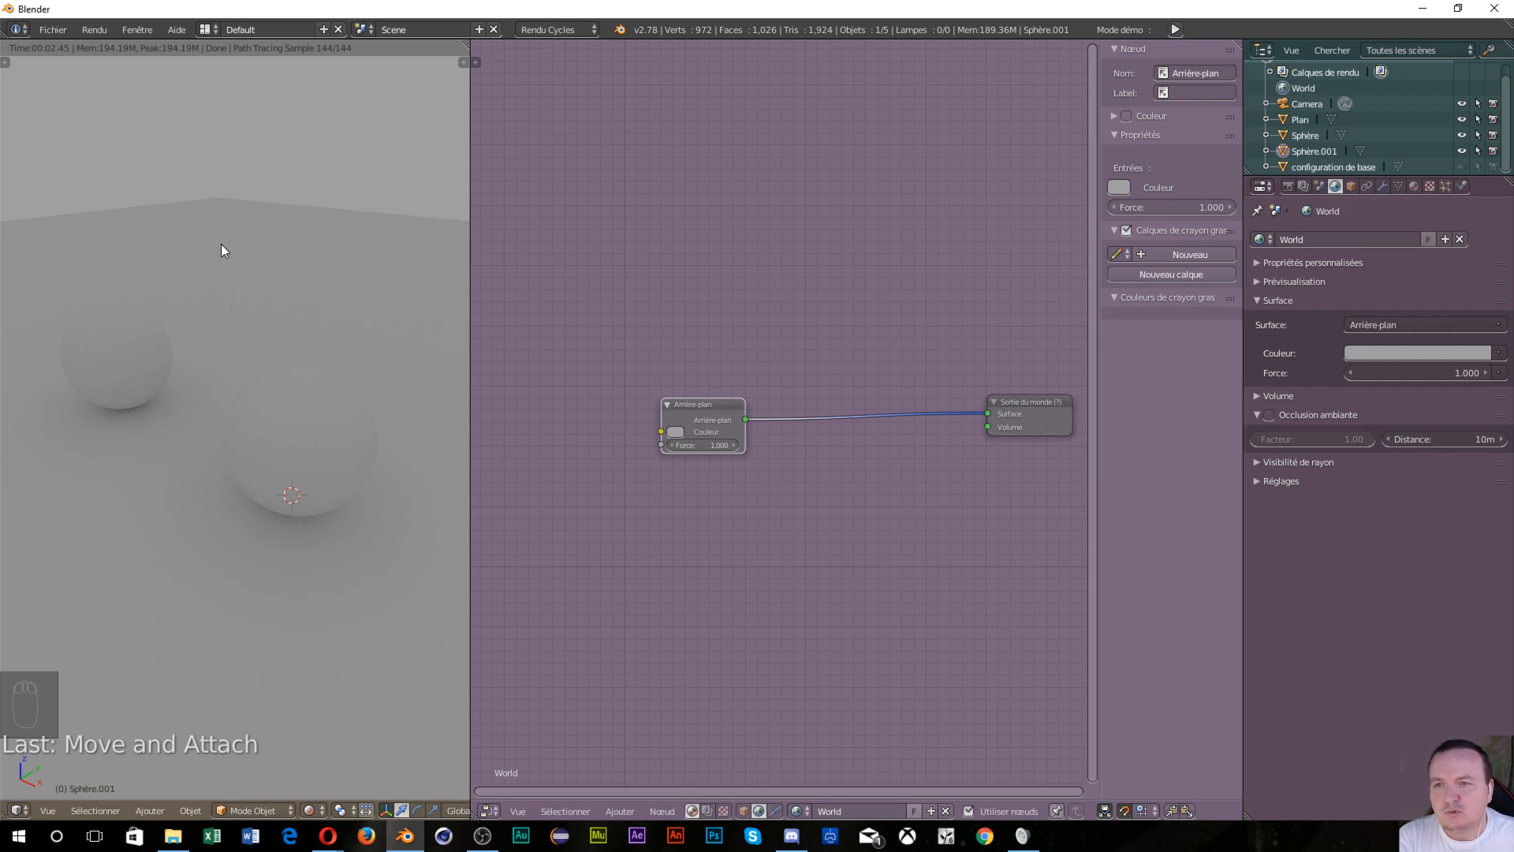
Return the 3D view to solid shading and rename the floor plane as Sol
click(314, 810)
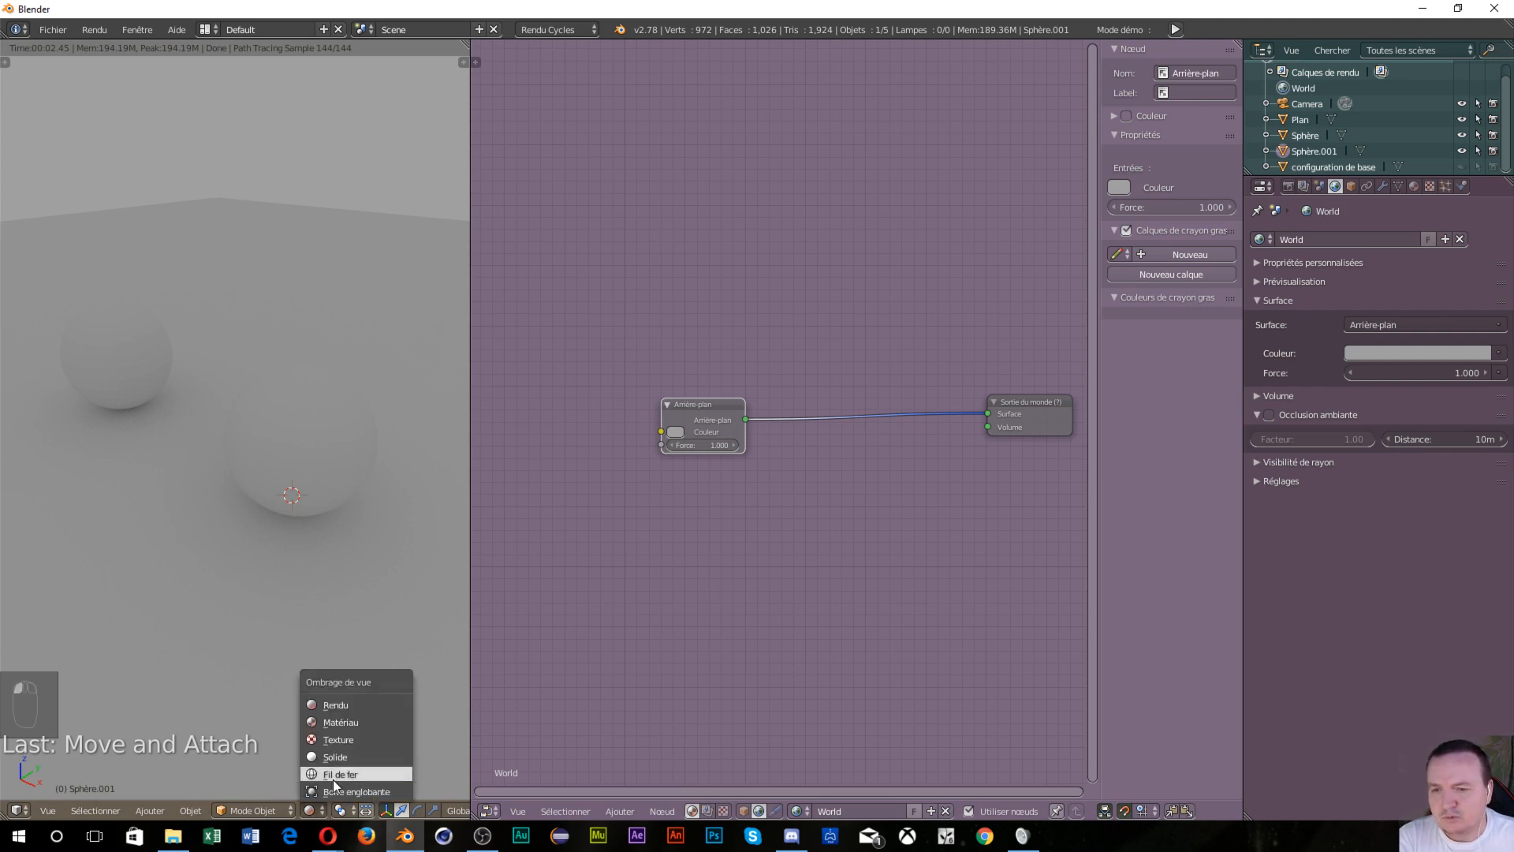
click(334, 756)
right_click(239, 265)
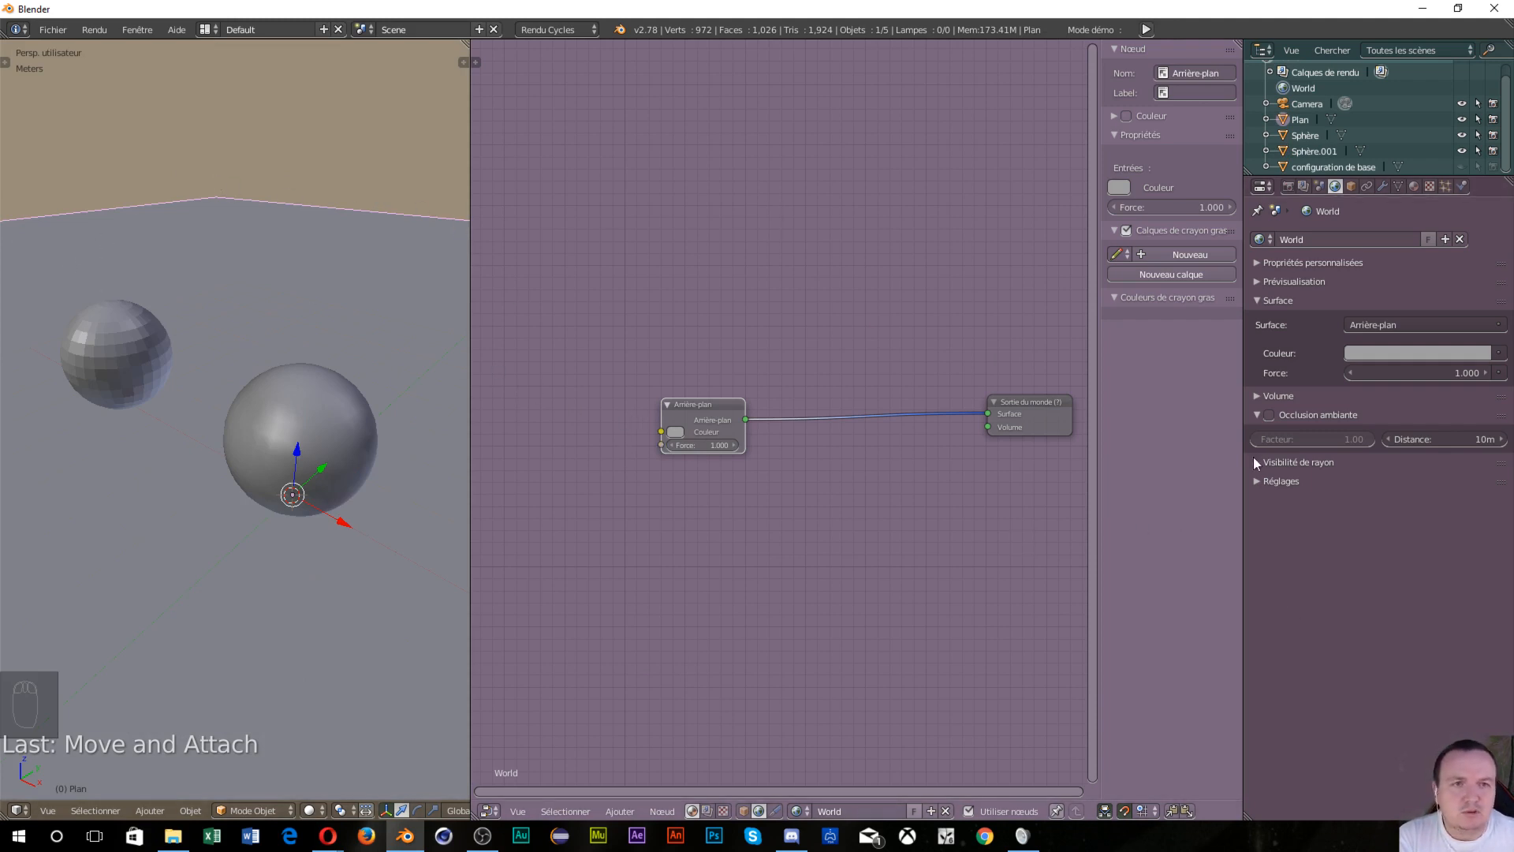
click(1352, 185)
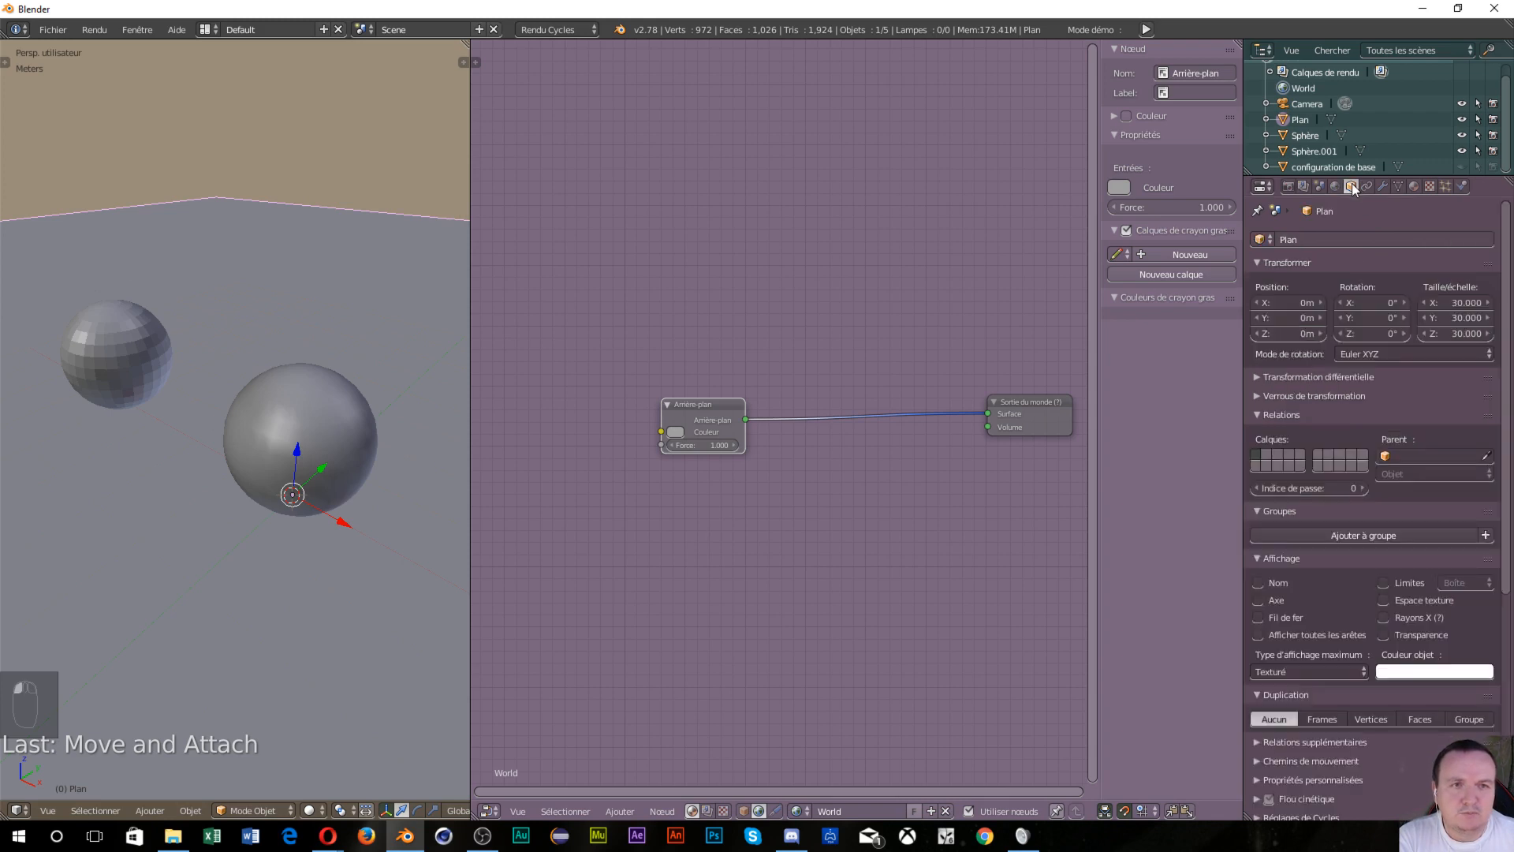
click(1328, 241)
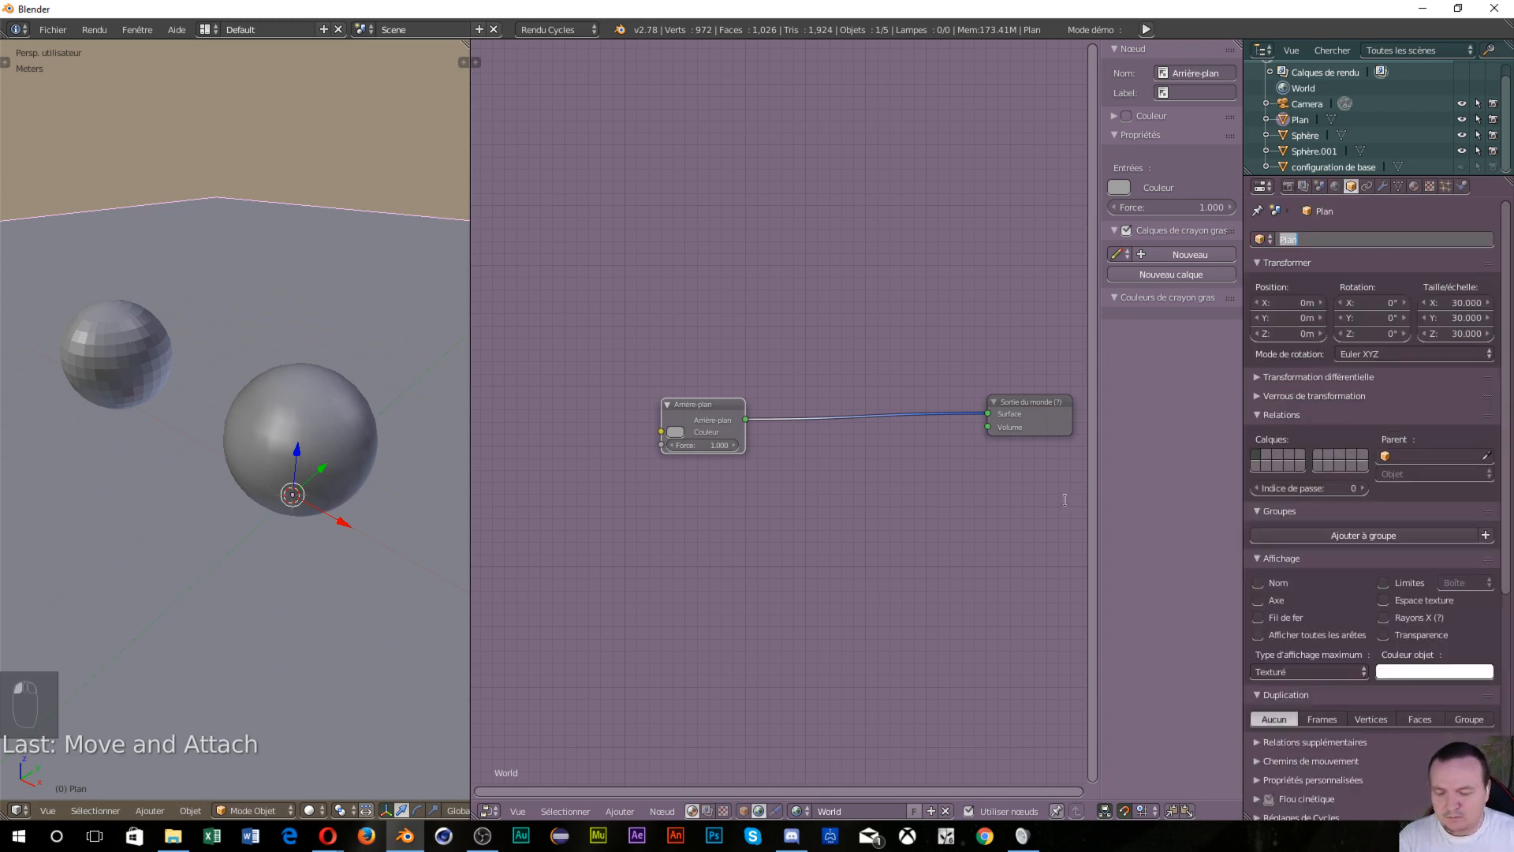
text(Sol)
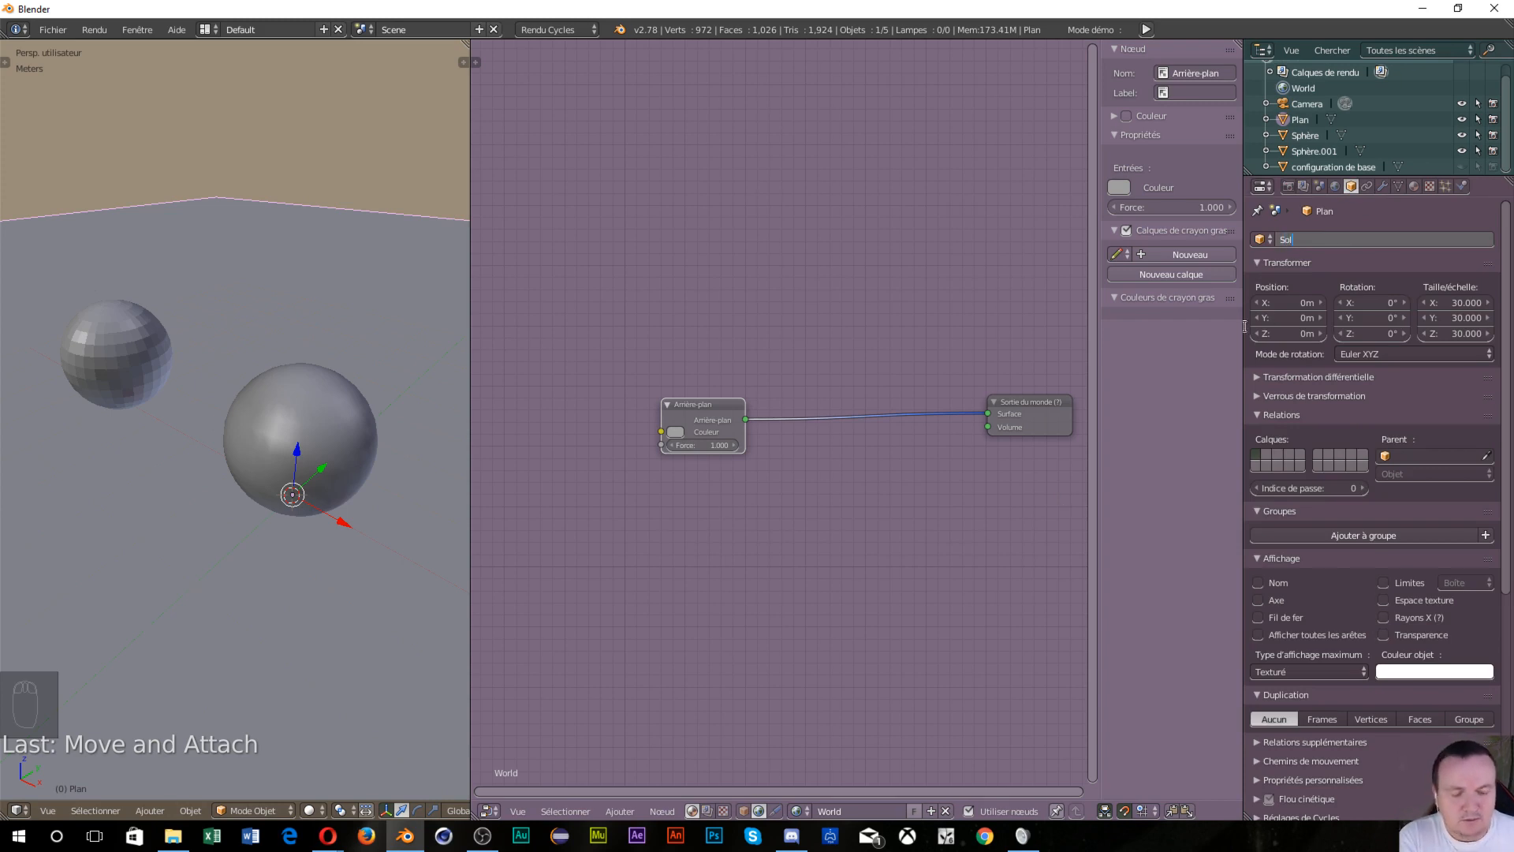
key(Return)
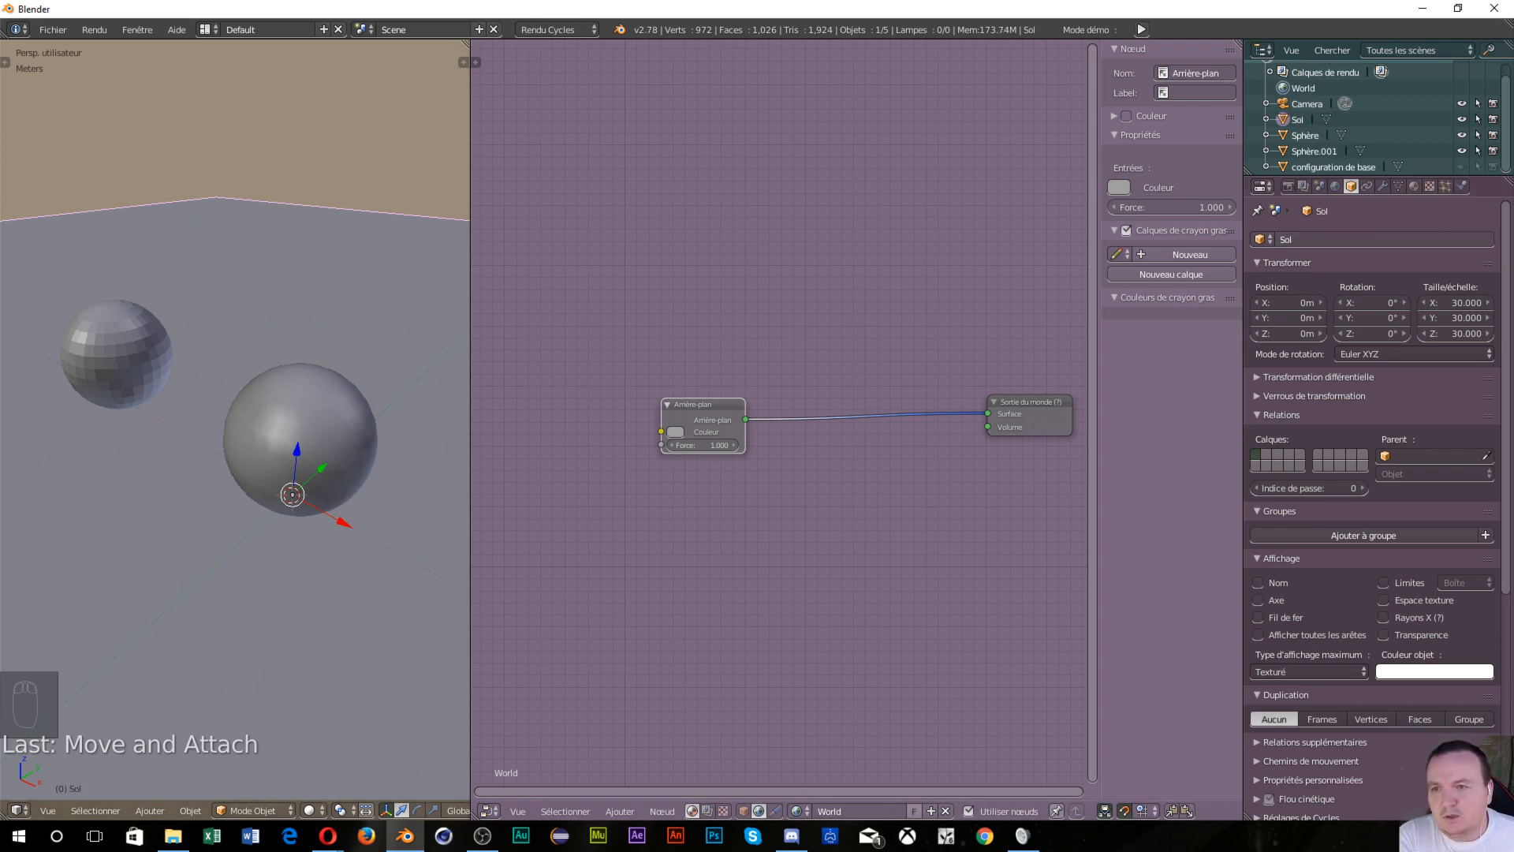
right_click(108, 378)
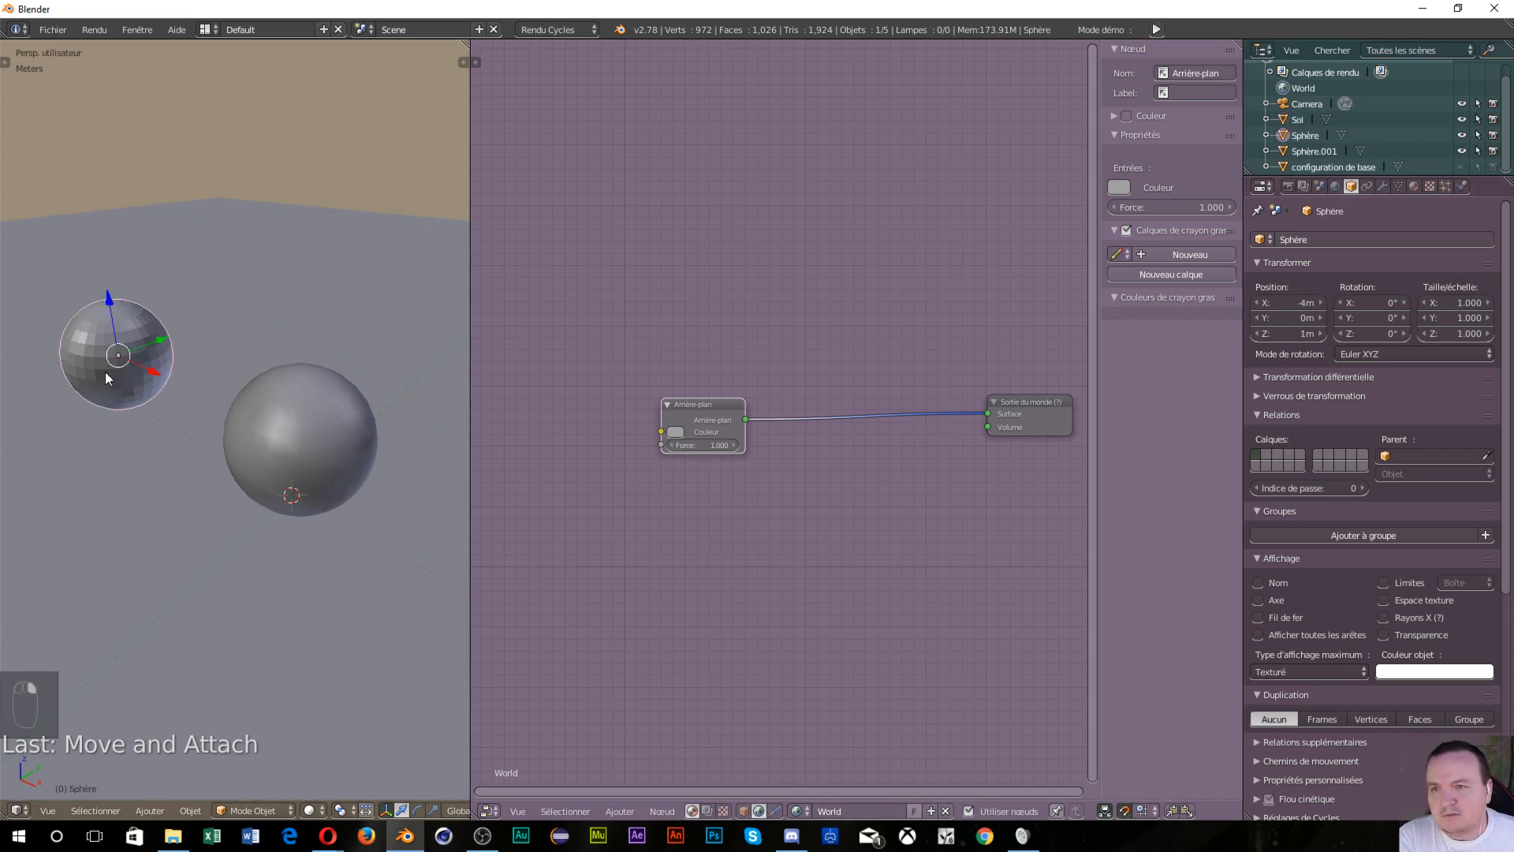
click(1356, 237)
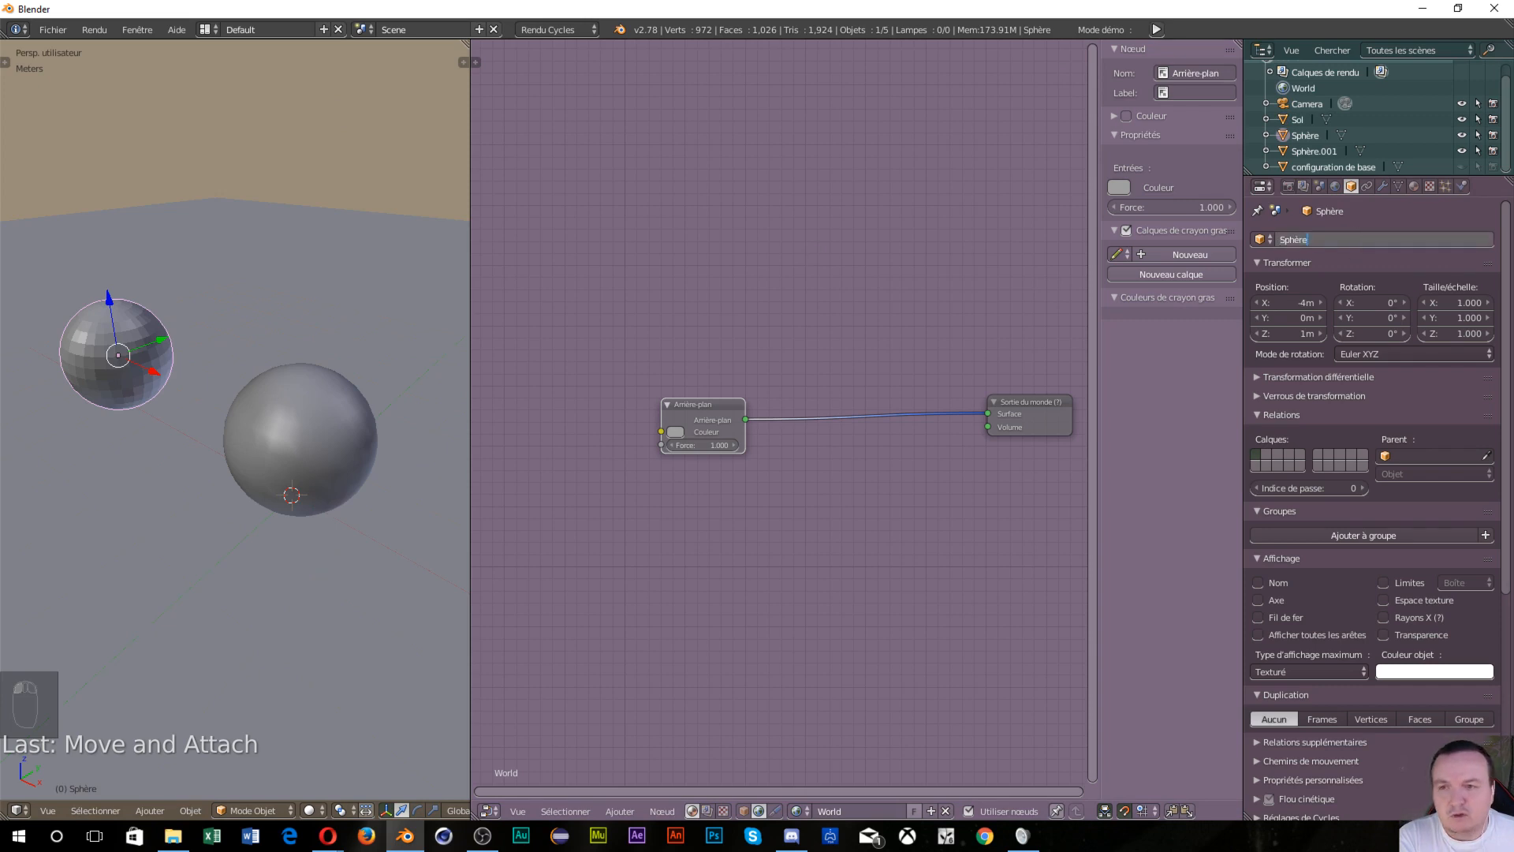
right_click(234, 411)
Rename the smooth sphere as Sphère Polie
right_click(271, 410)
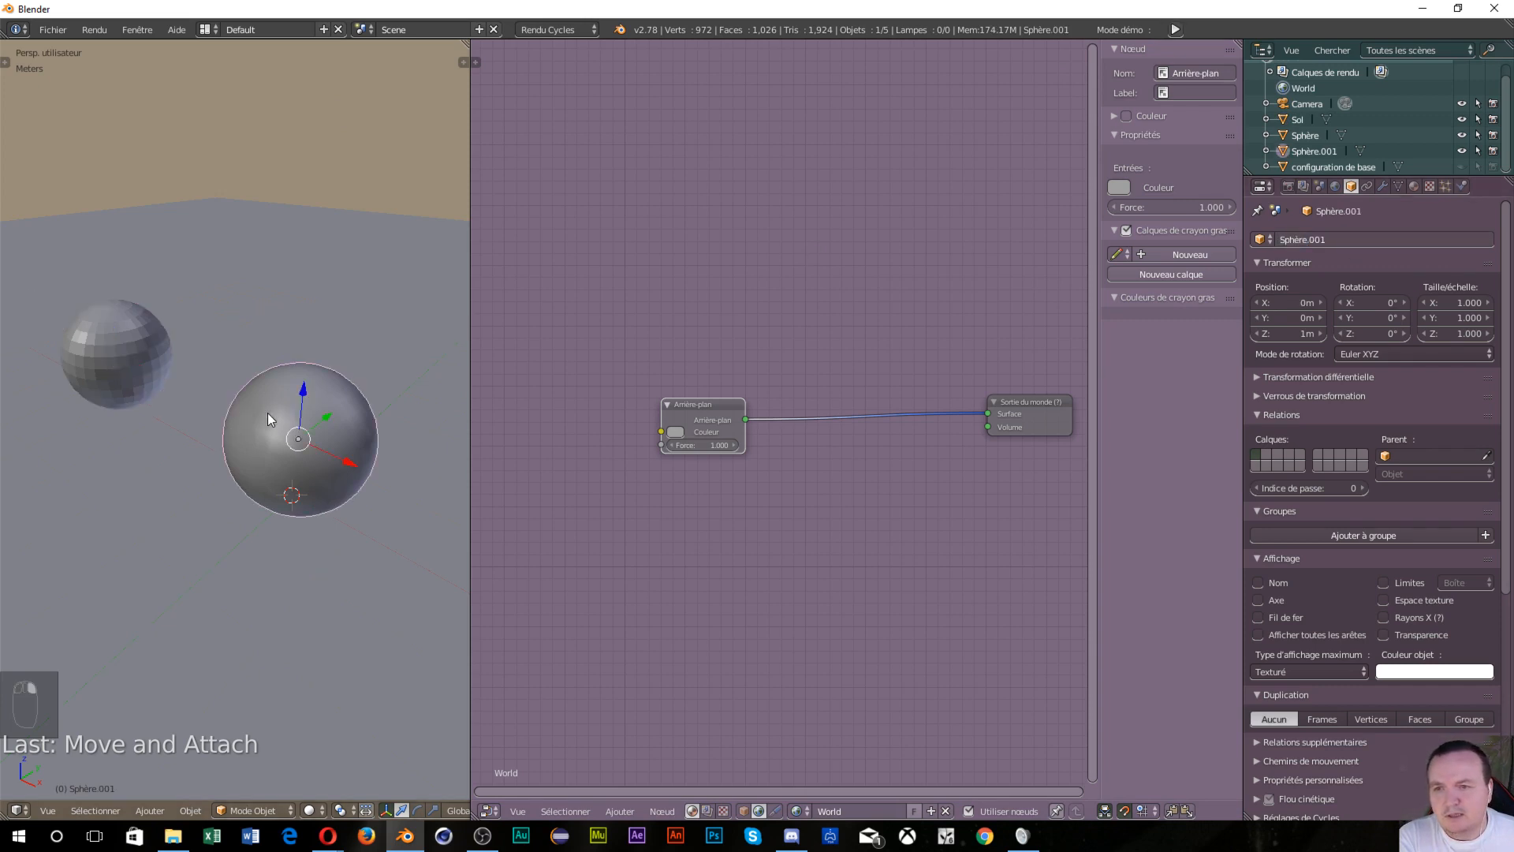
click(1358, 237)
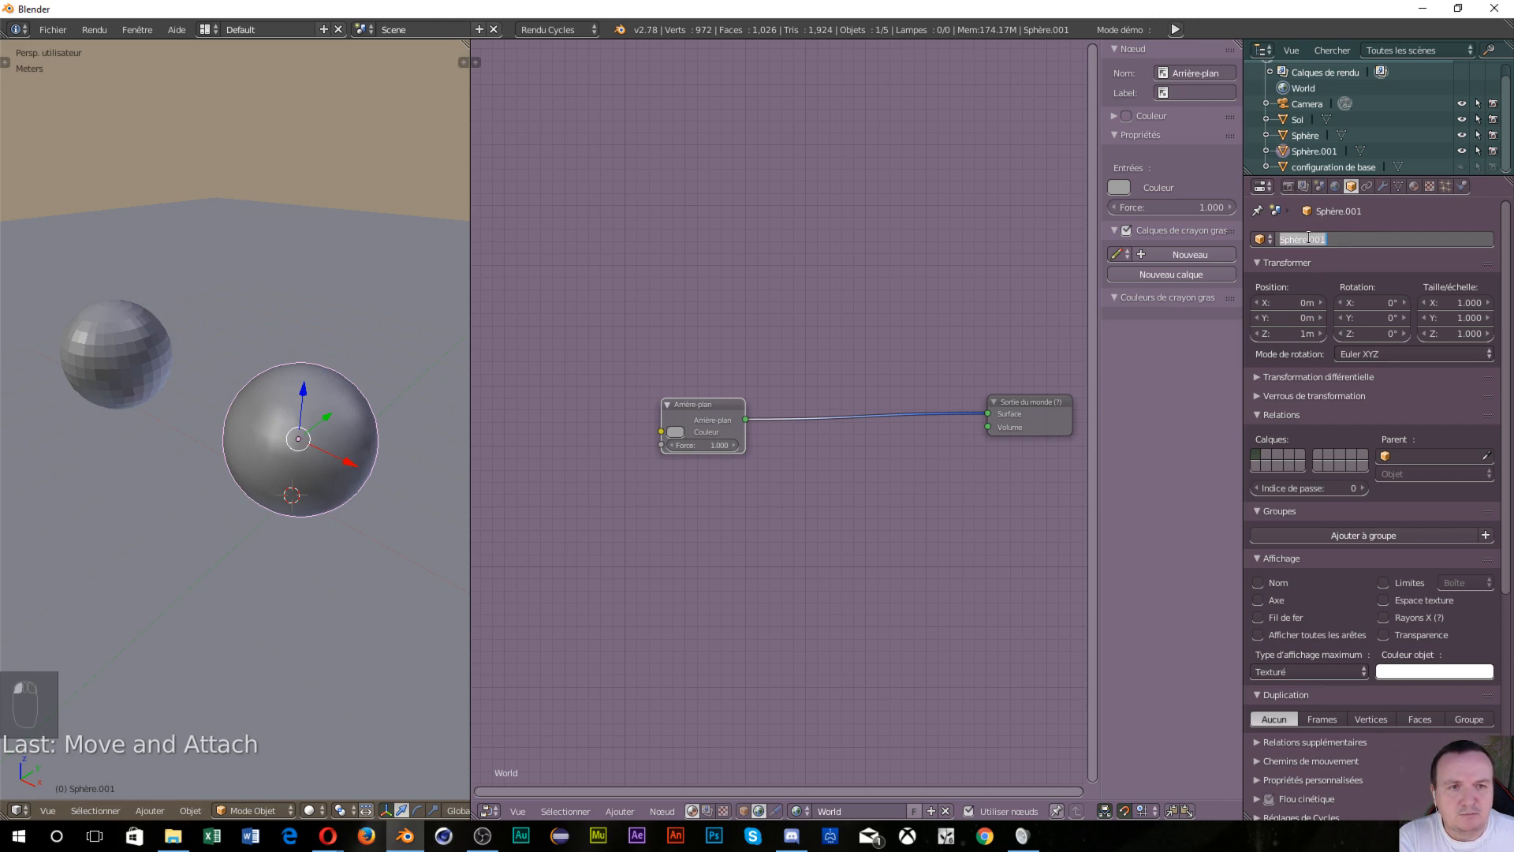
drag(1306, 239, 1413, 218)
key(BackSpace)
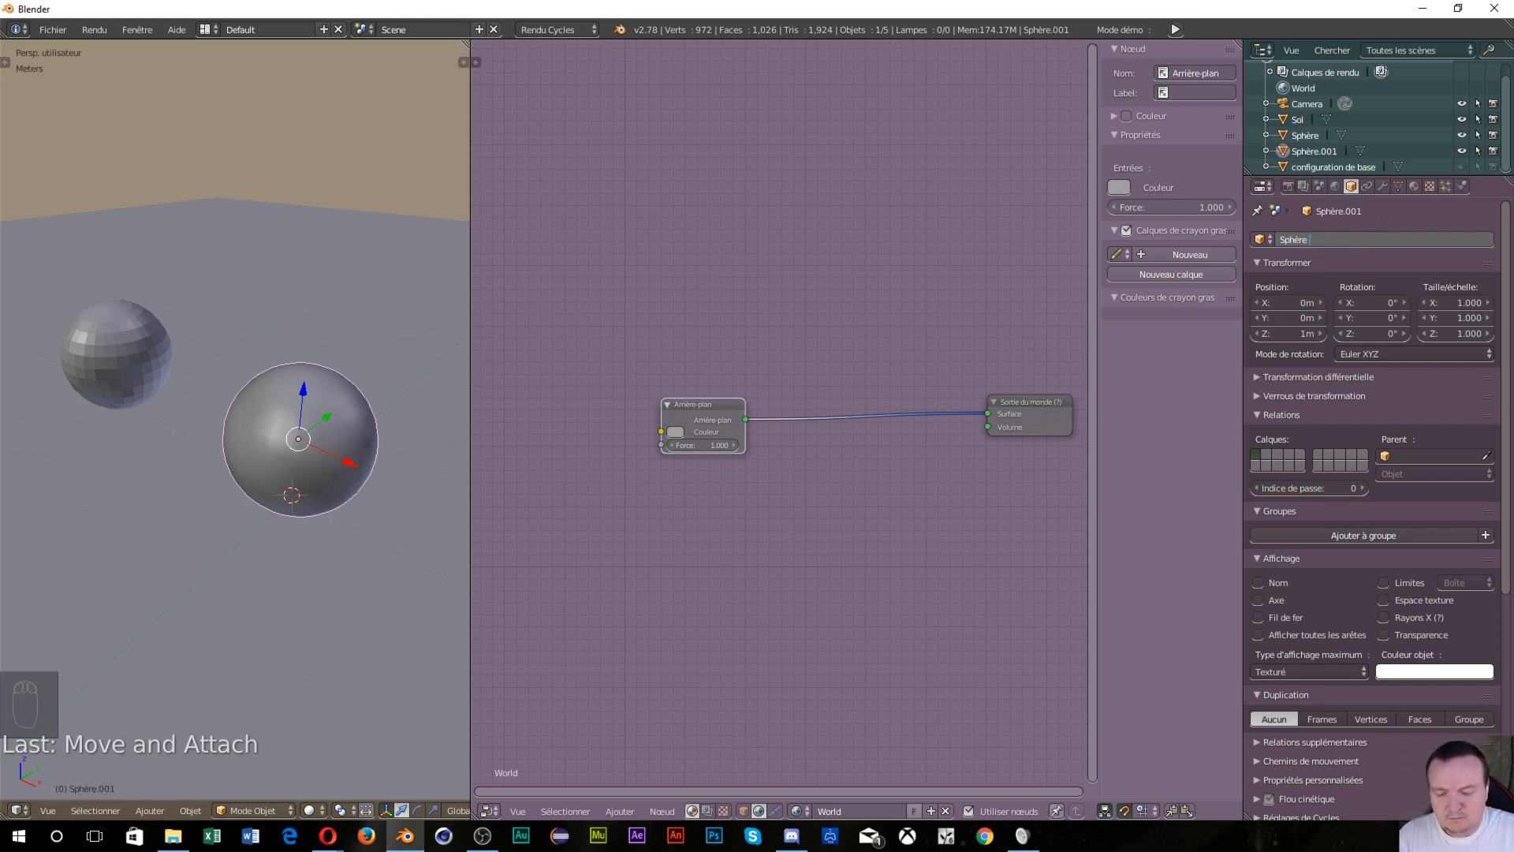
text(Polie)
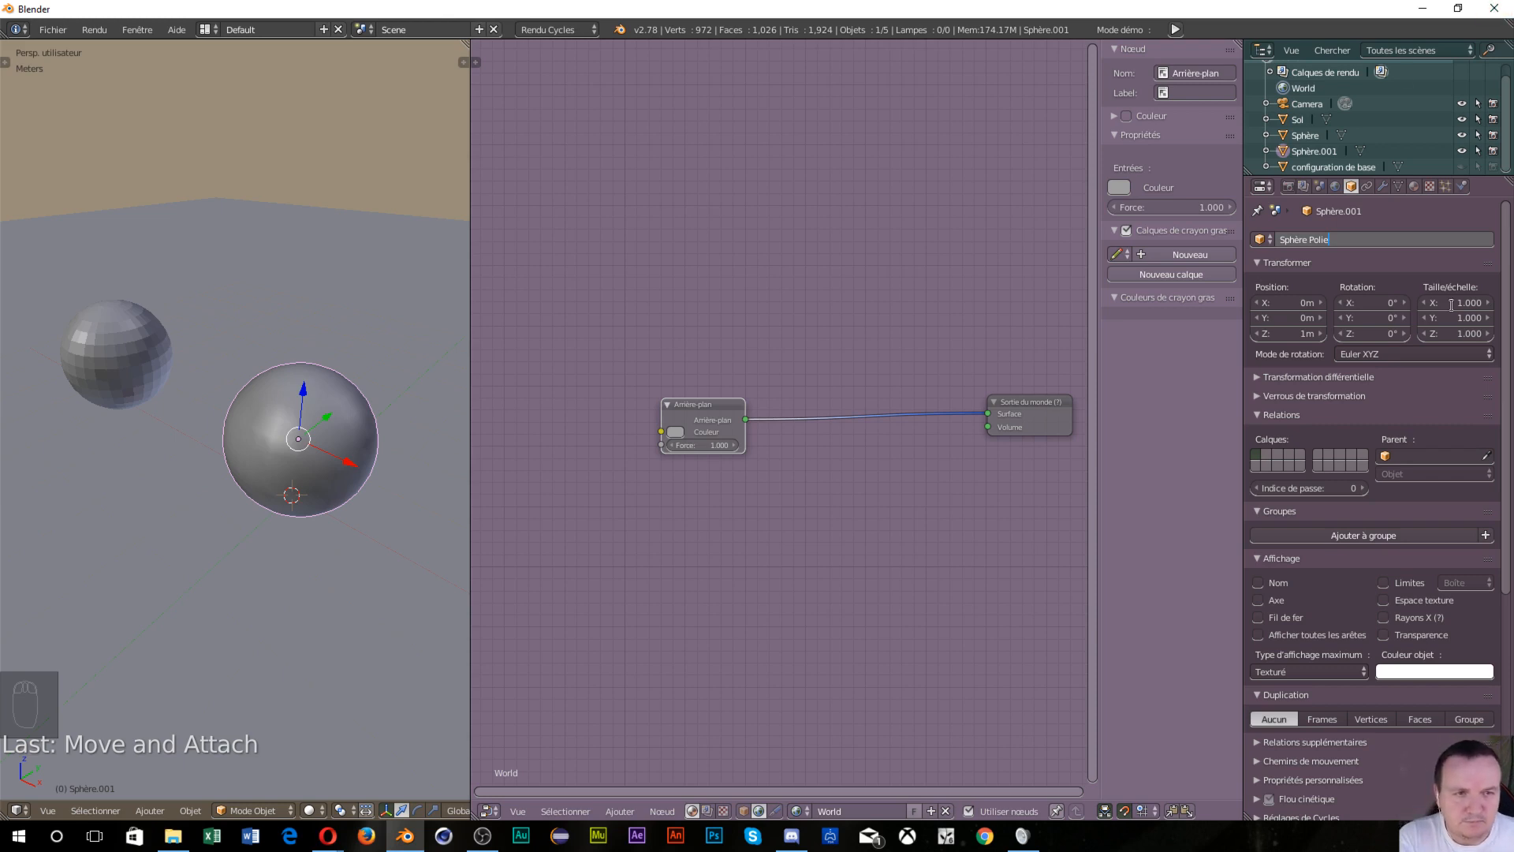
key(Return)
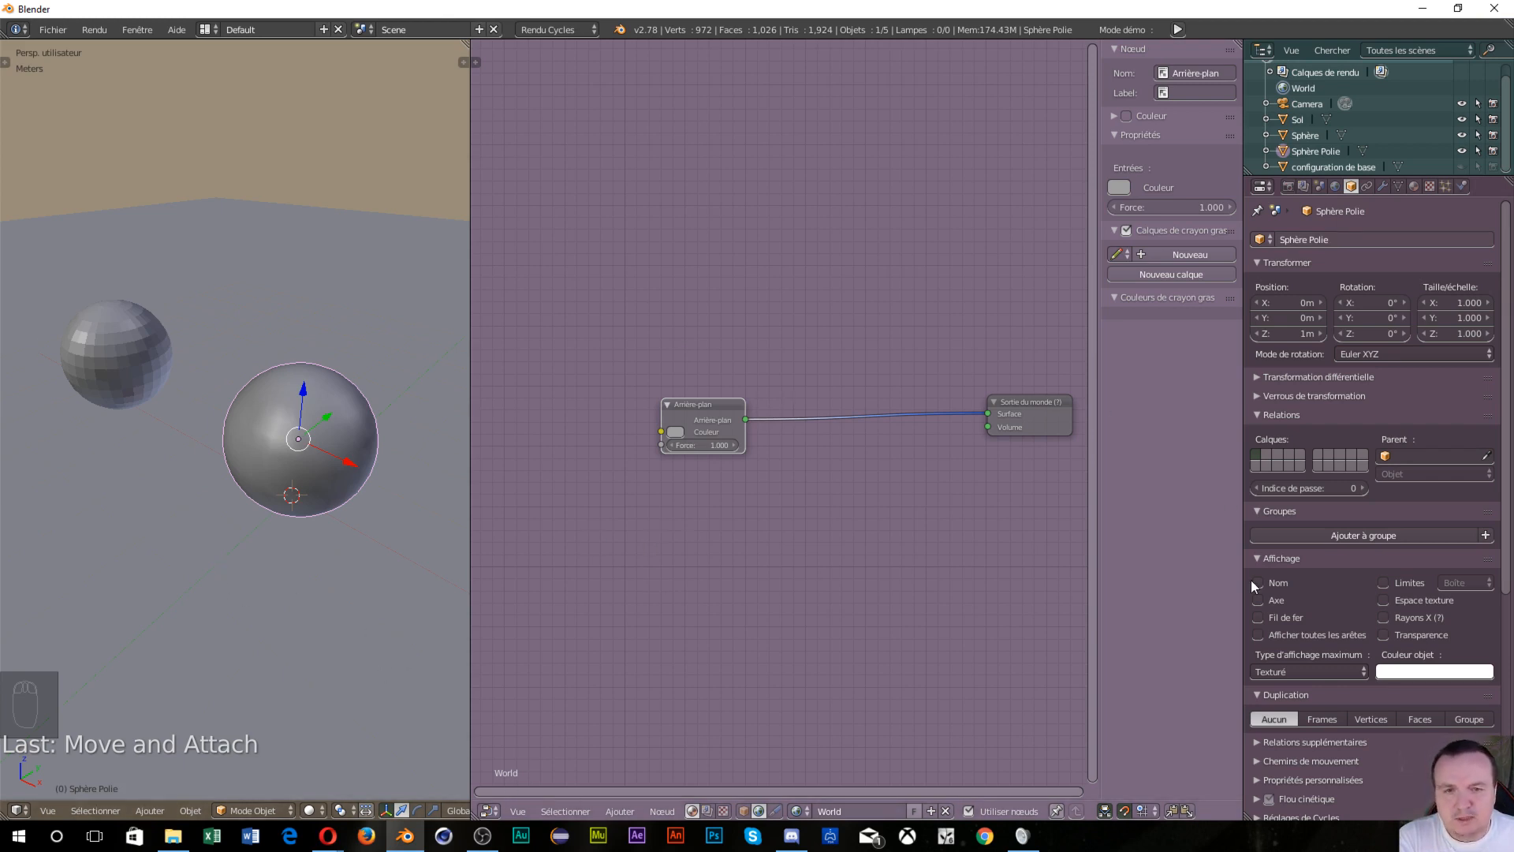
Set the node editor to object shader nodes and create a new material on the floor plane
click(744, 810)
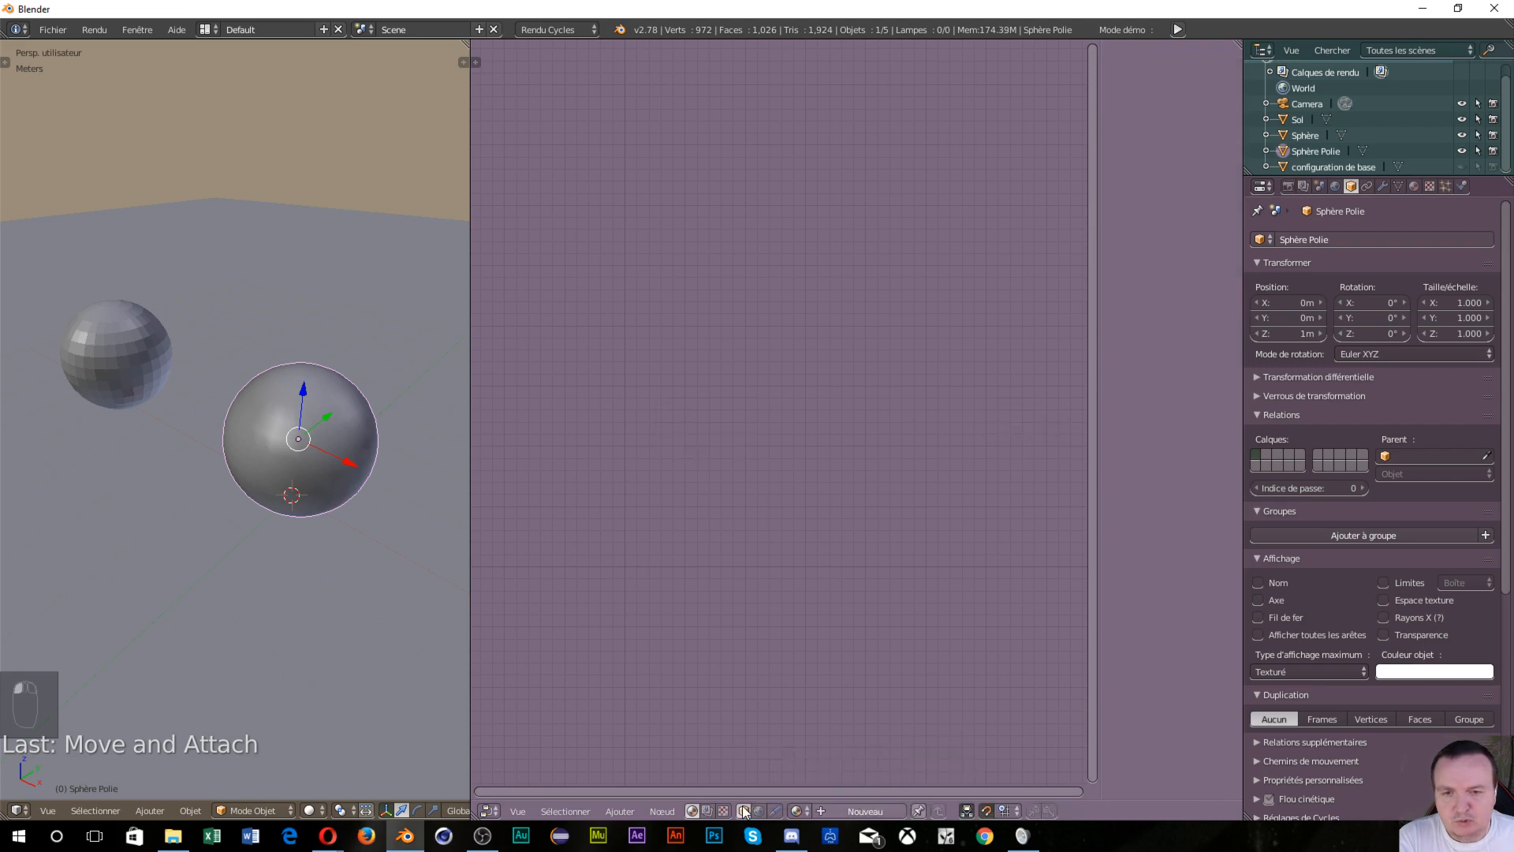
click(186, 216)
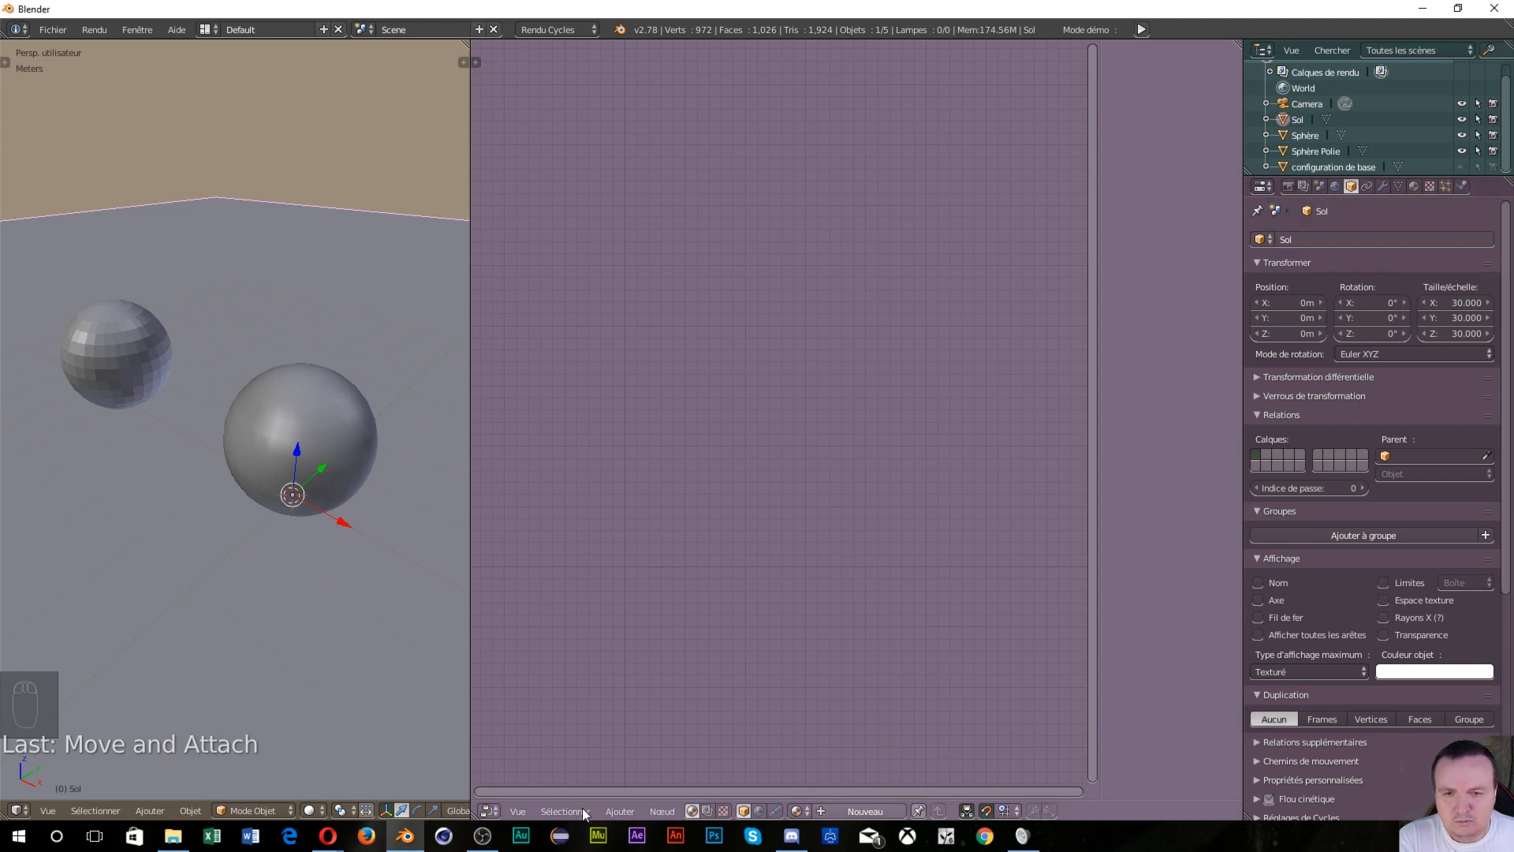
click(1412, 186)
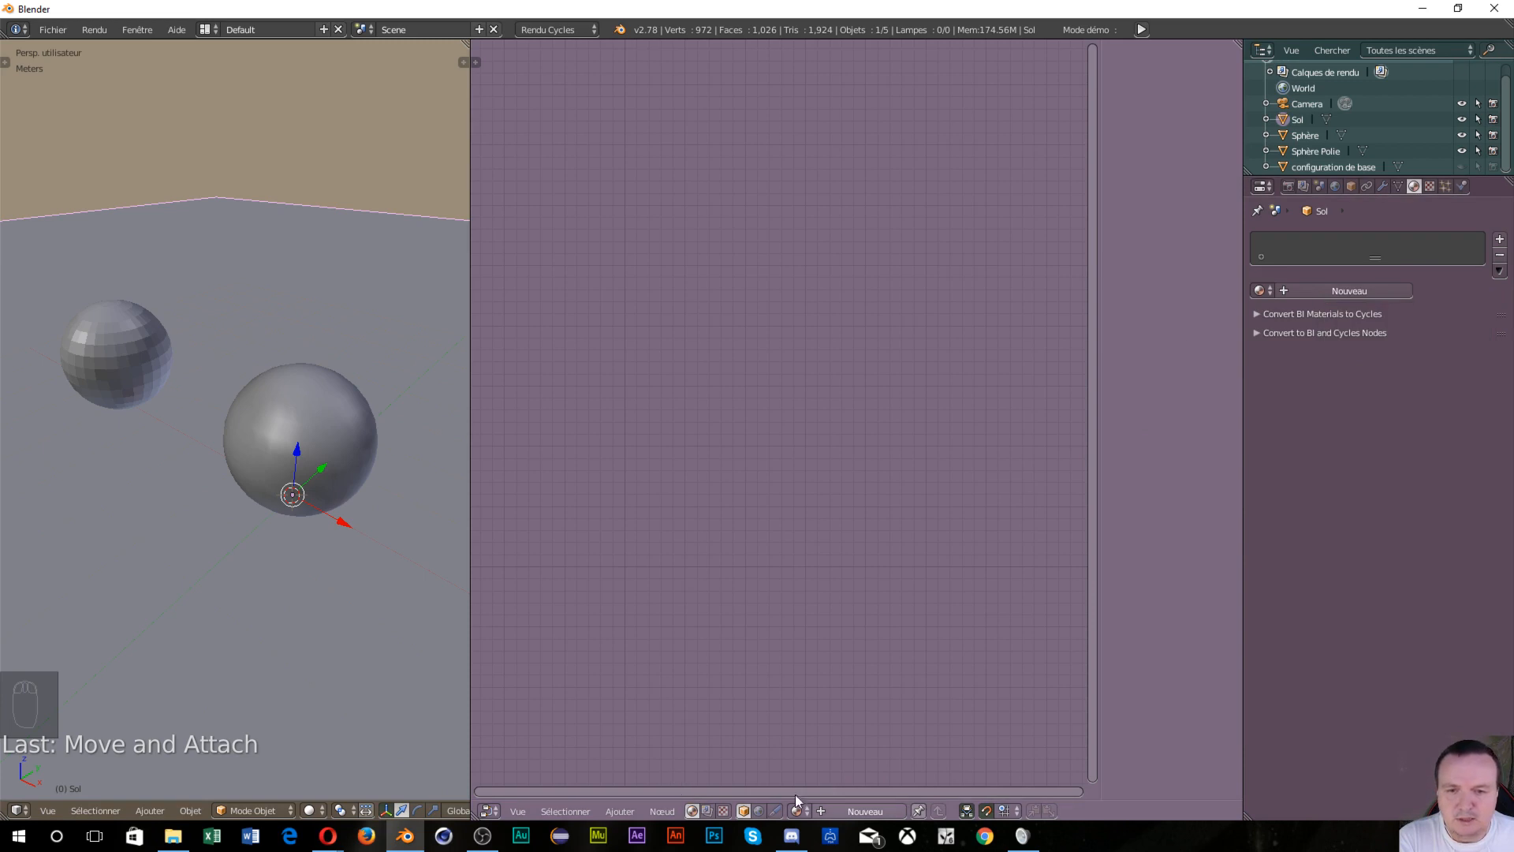
click(1345, 291)
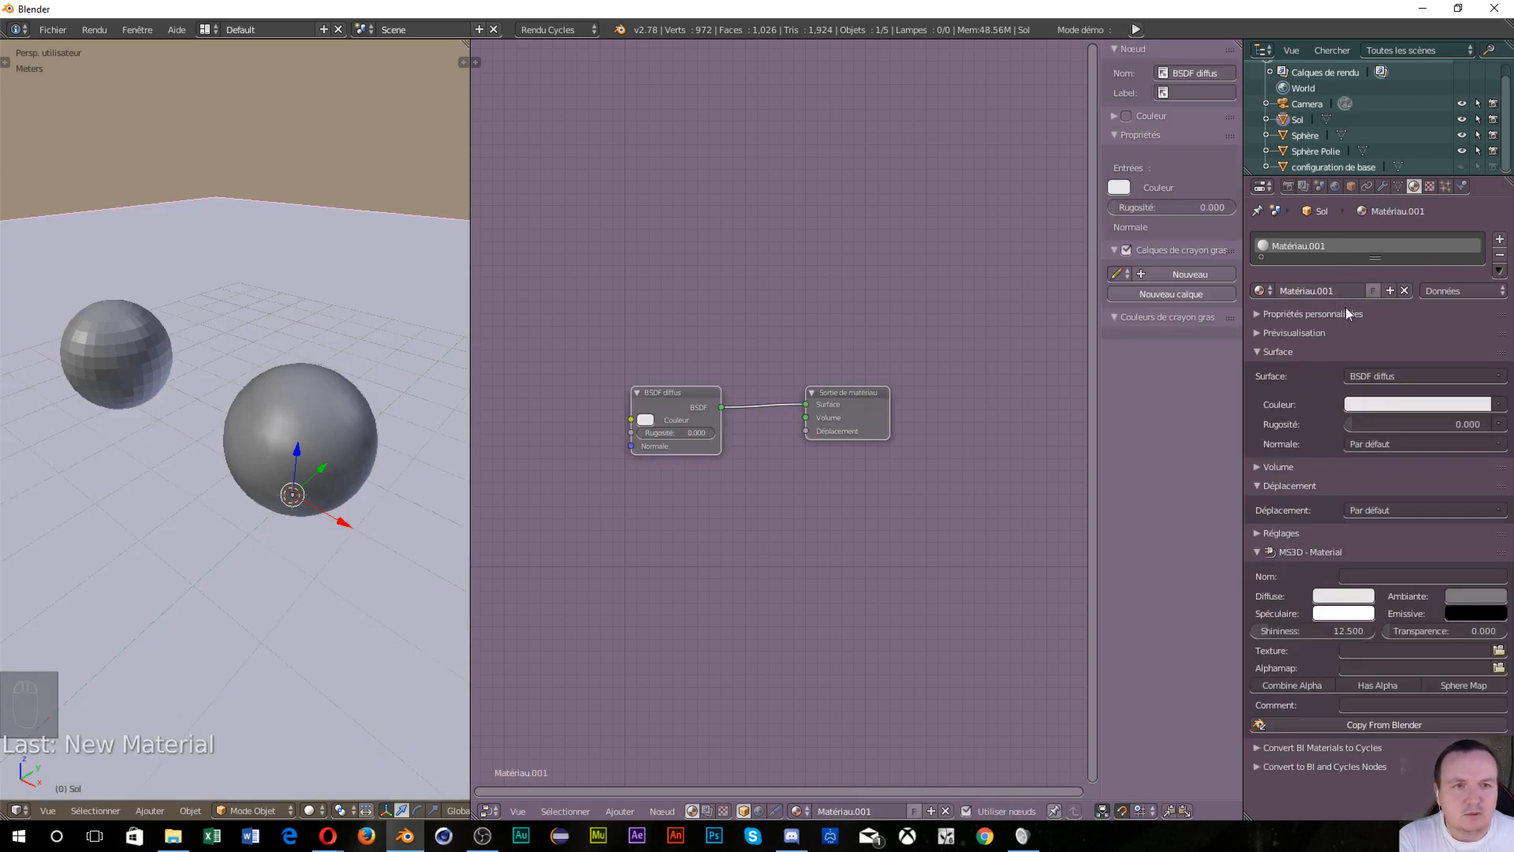
Replace the floor material's default name with the prefix "mat."
click(1338, 290)
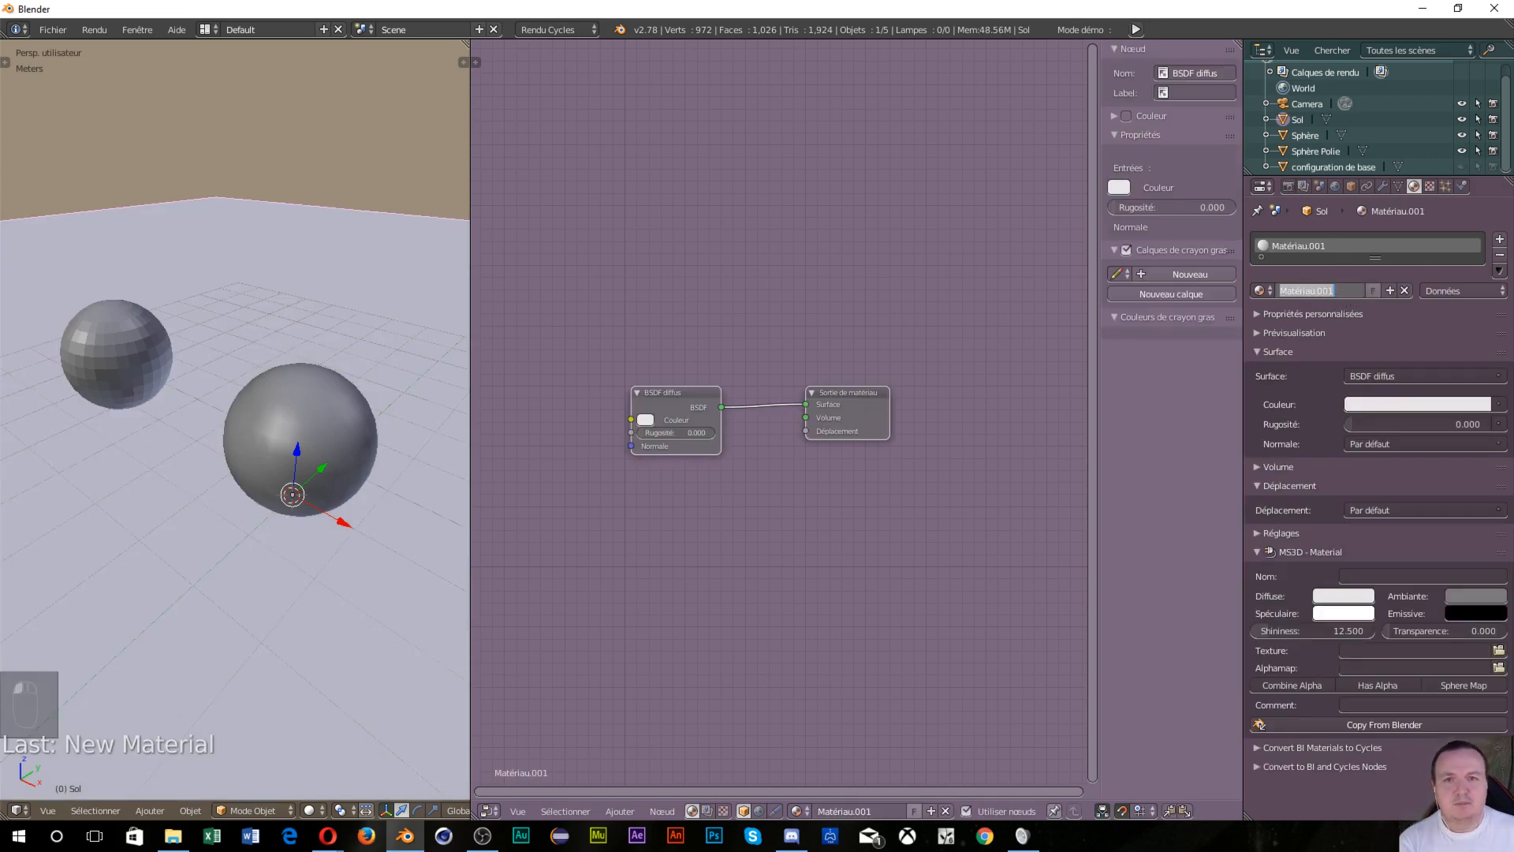
text(Text)
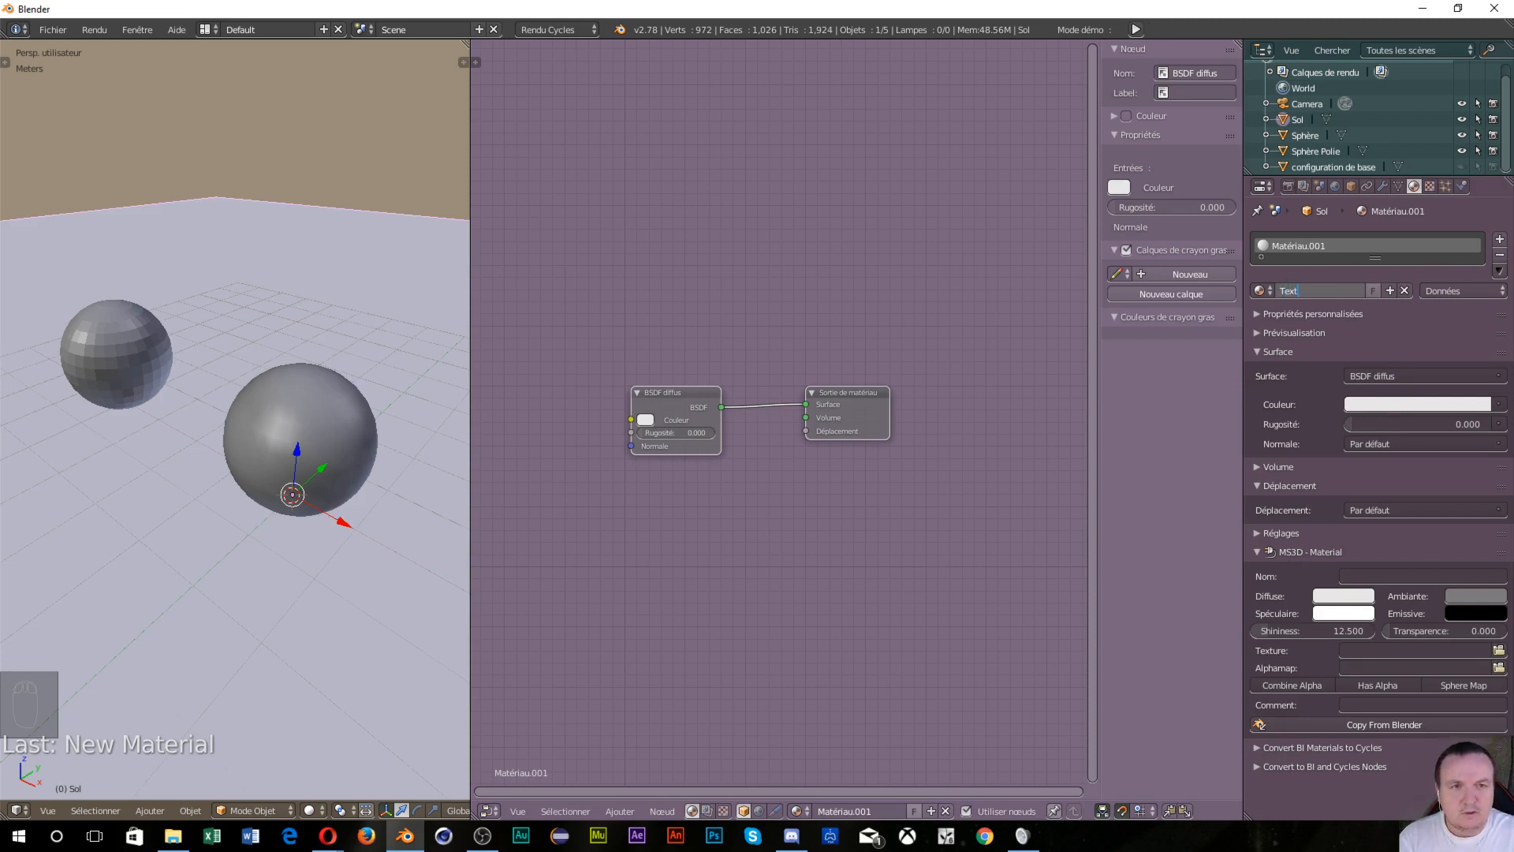
key(BackSpace)
key(BackSpace)
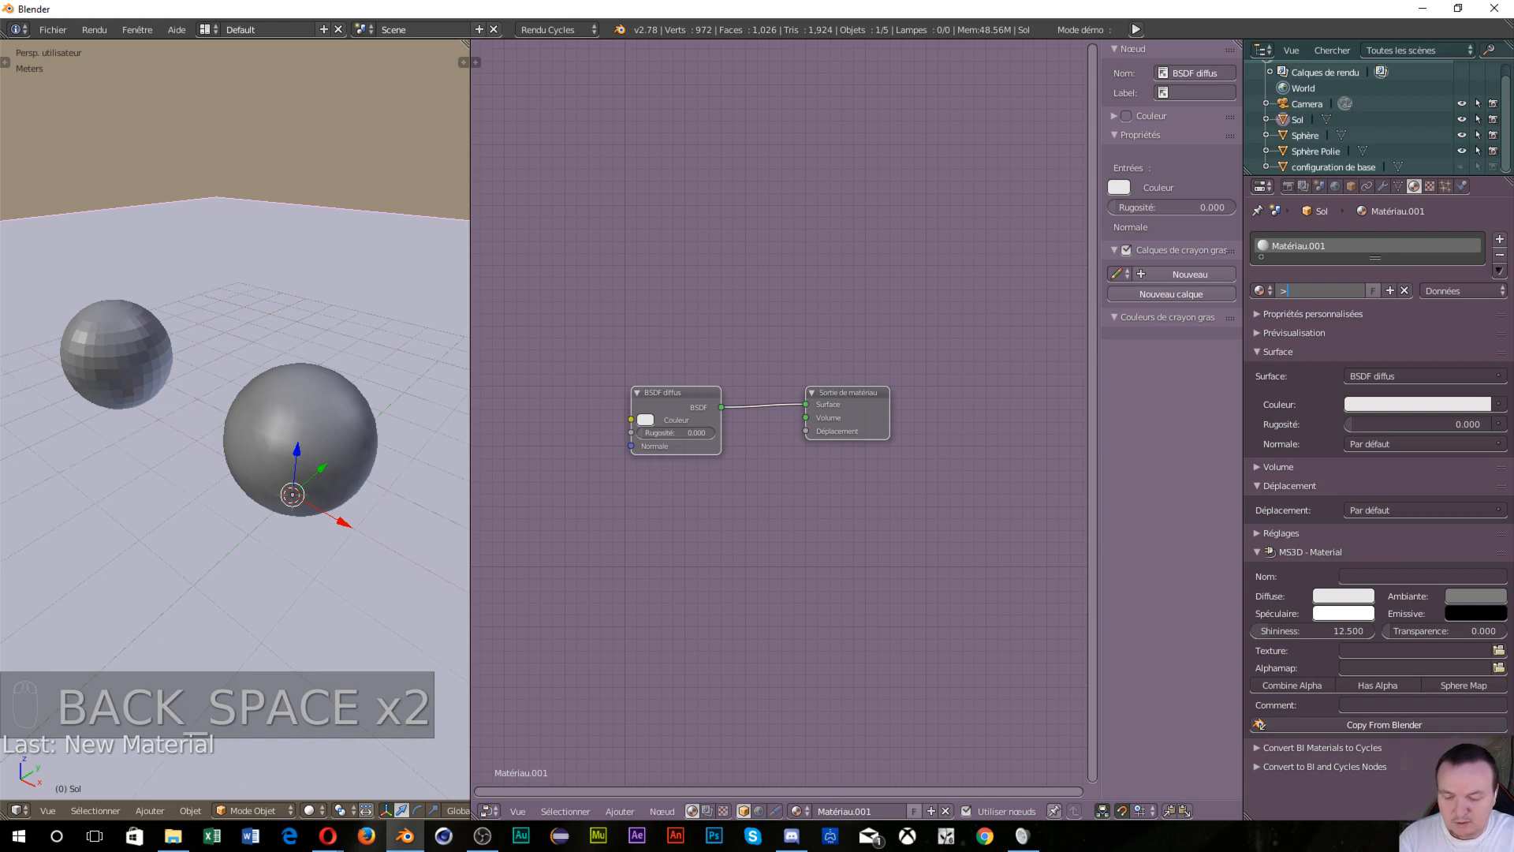
text(Matéri)
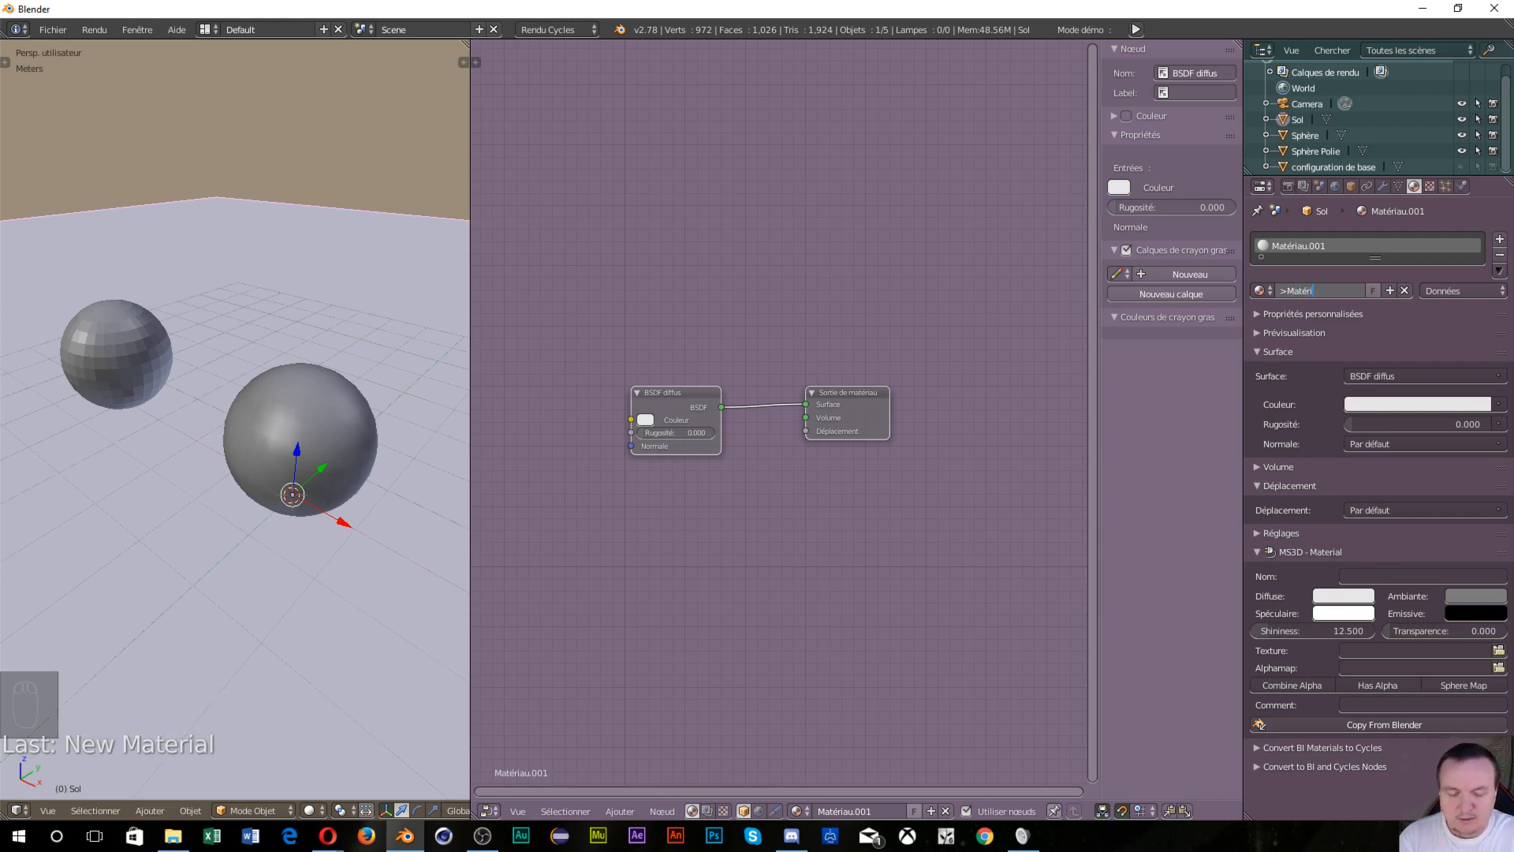
key(BackSpace)
key(BackSpace)
key(BackSpace)
key(BackSpace)
key(BackSpace)
key(BackSpace)
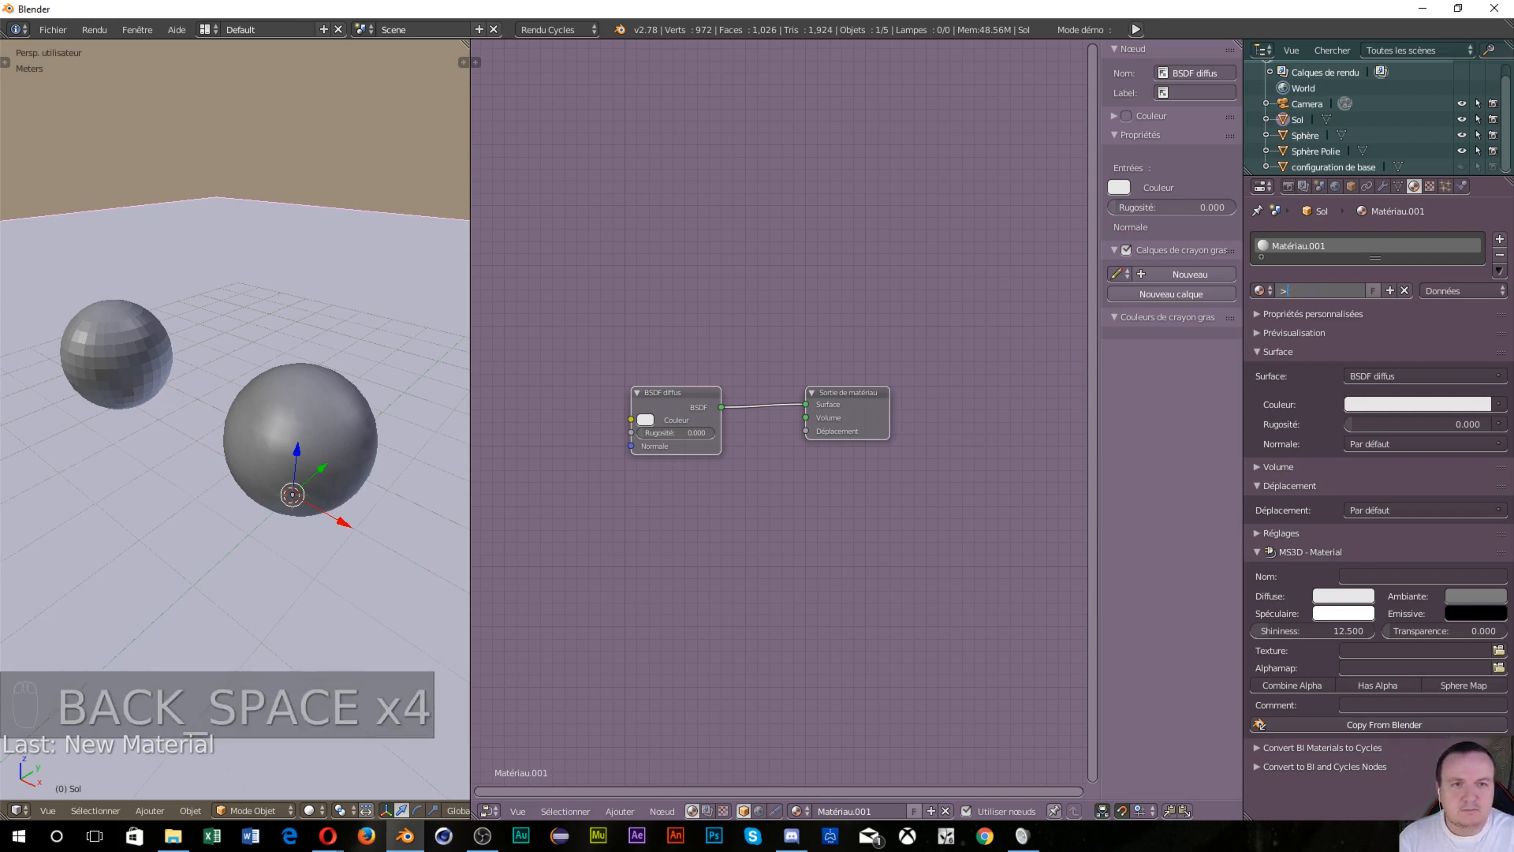
text(mat)
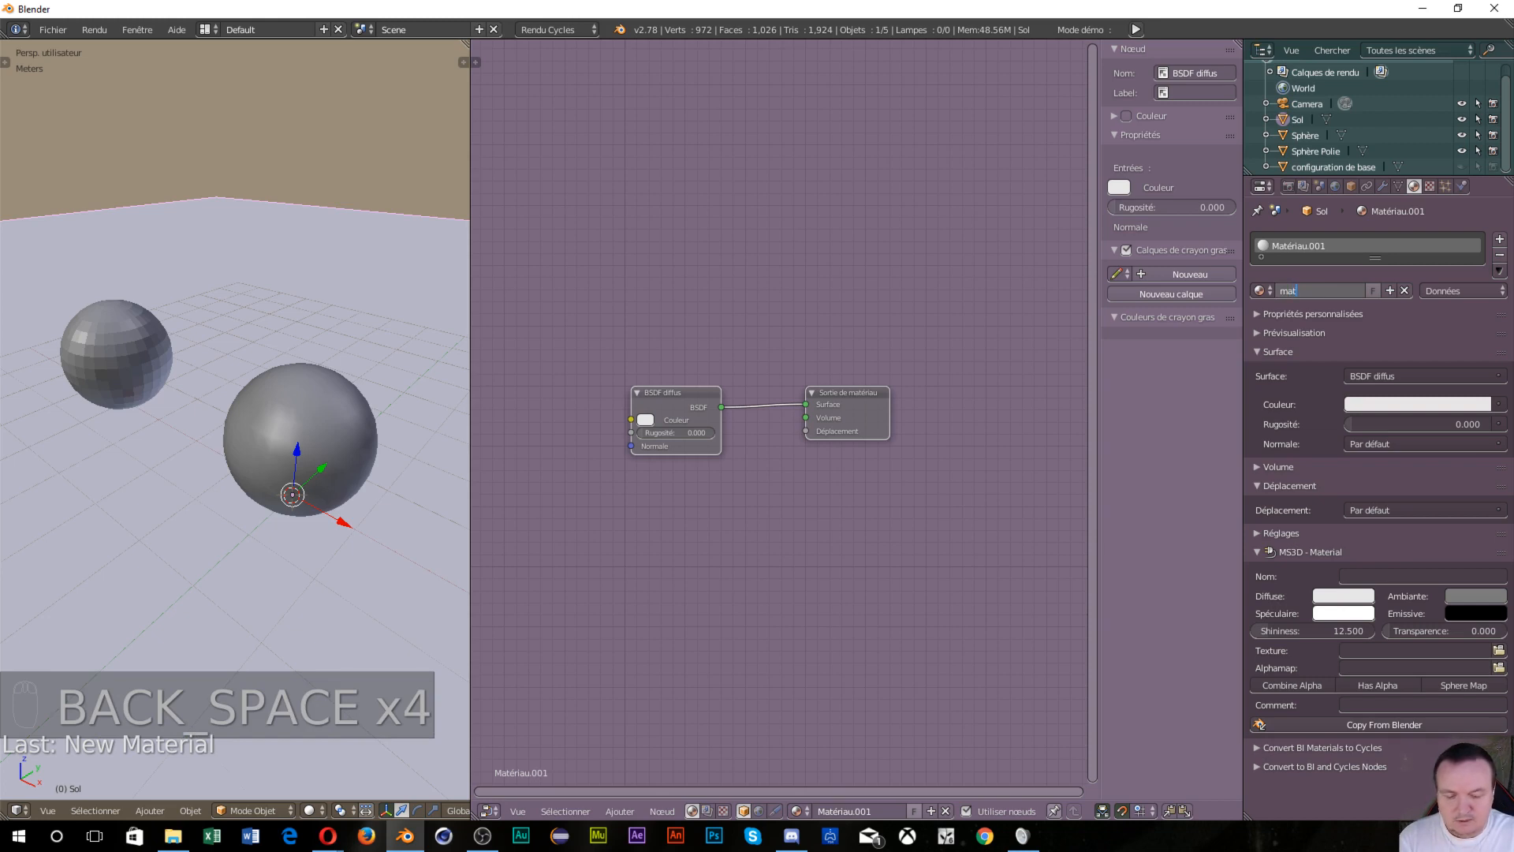
text(.)
key(Return)
key(space)
text(Sol)
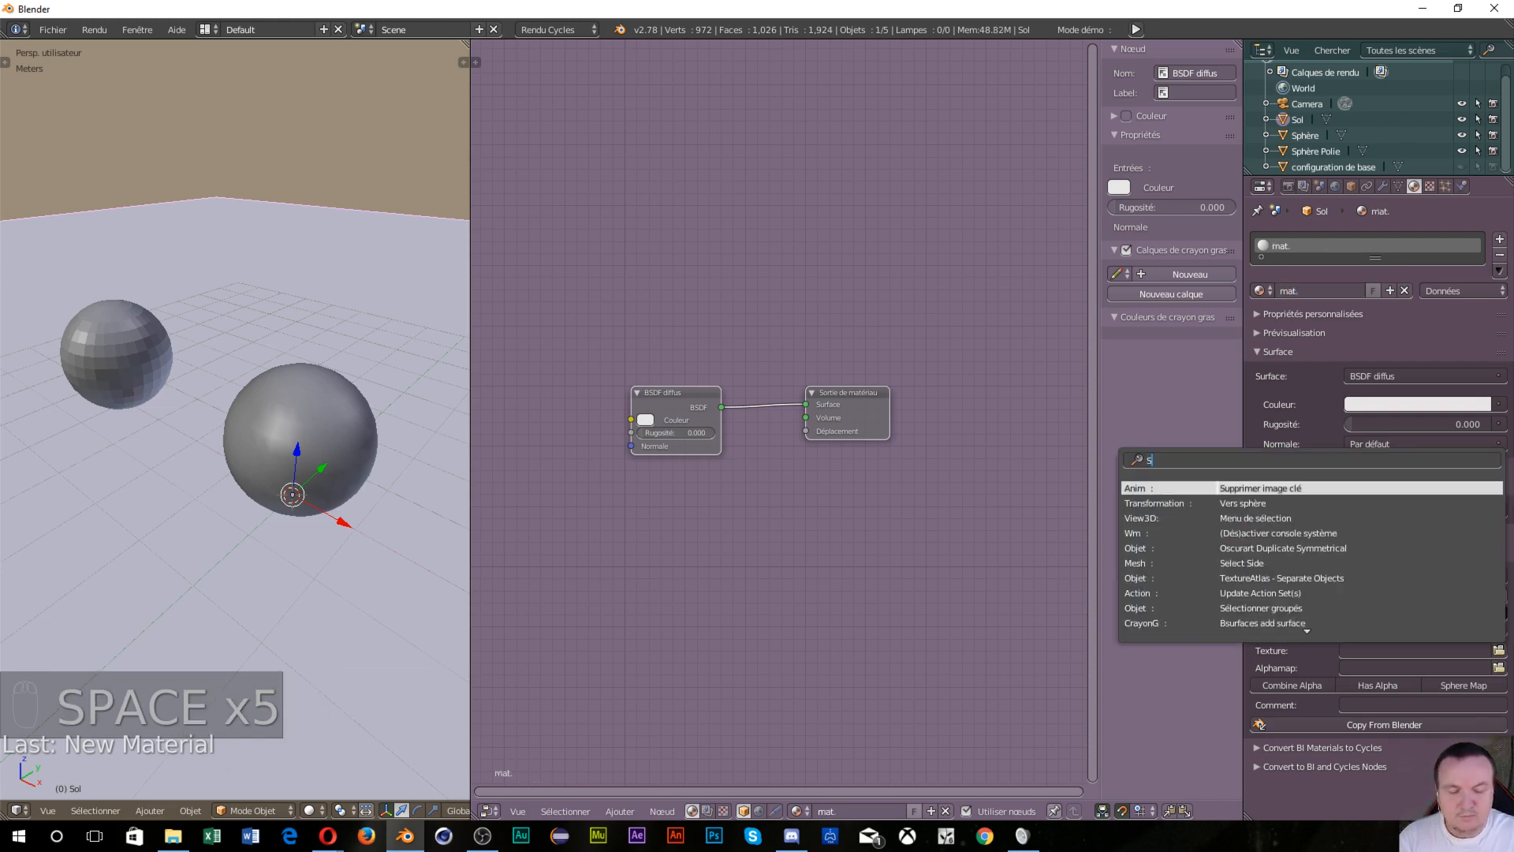
key(BackSpace)
key(BackSpace)
key(BackSpace)
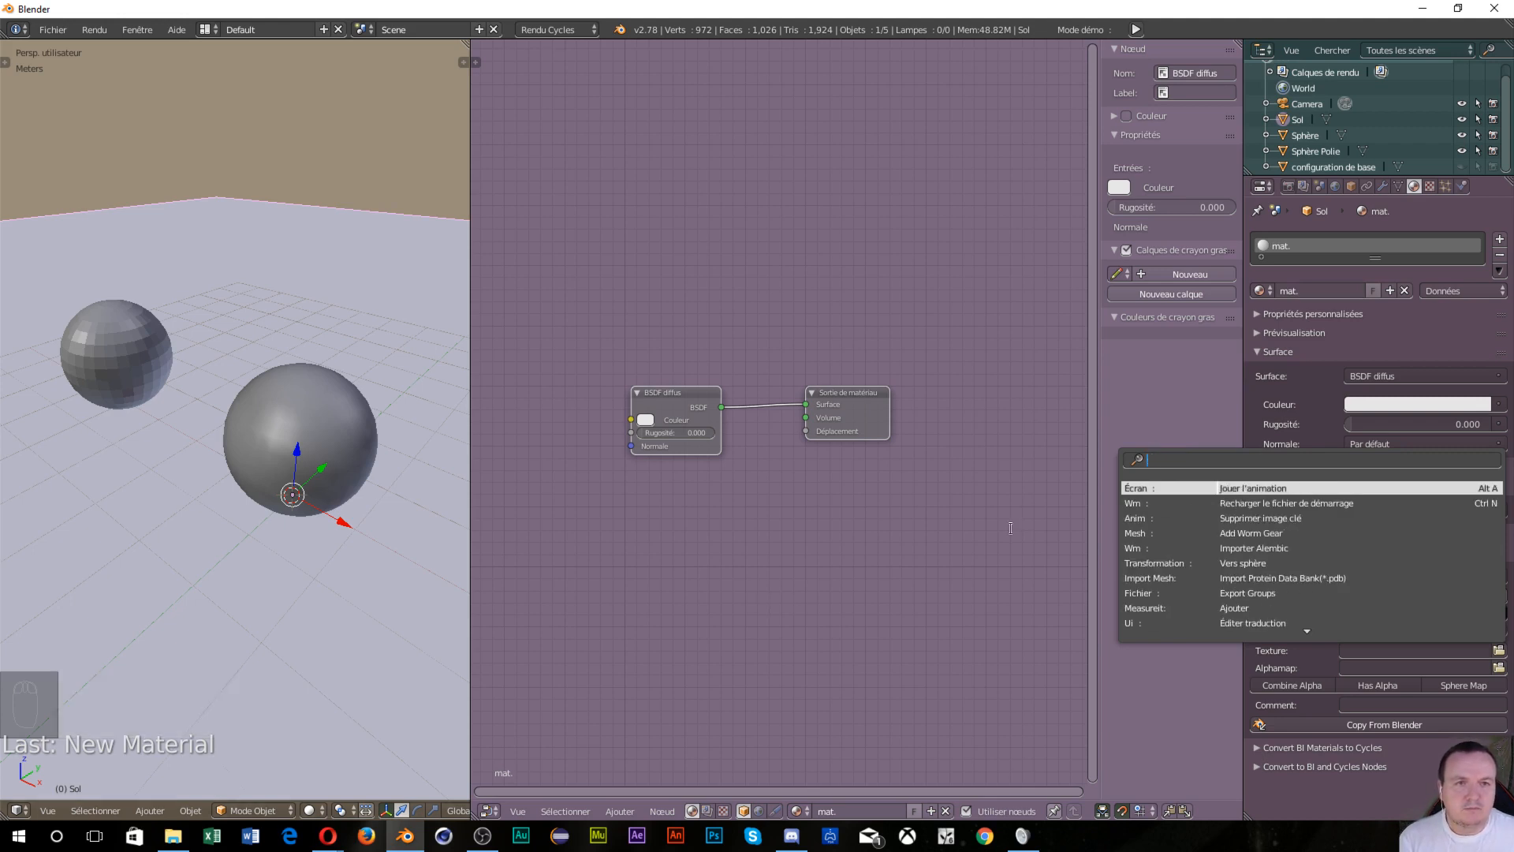
click(1318, 296)
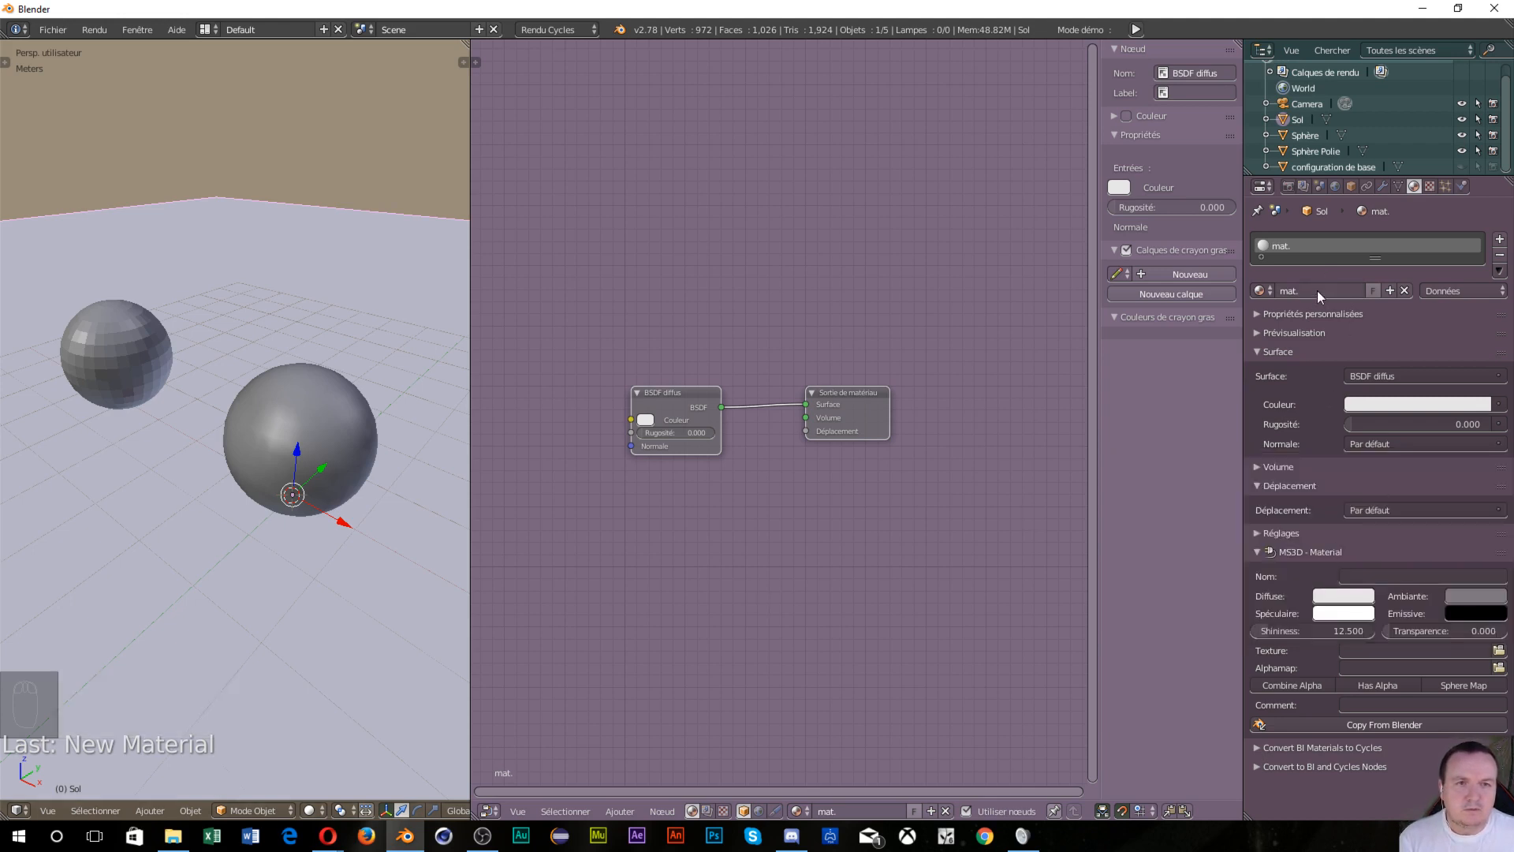
Complete the floor material's name as mat.sol
click(1315, 290)
click(1316, 290)
text(so)
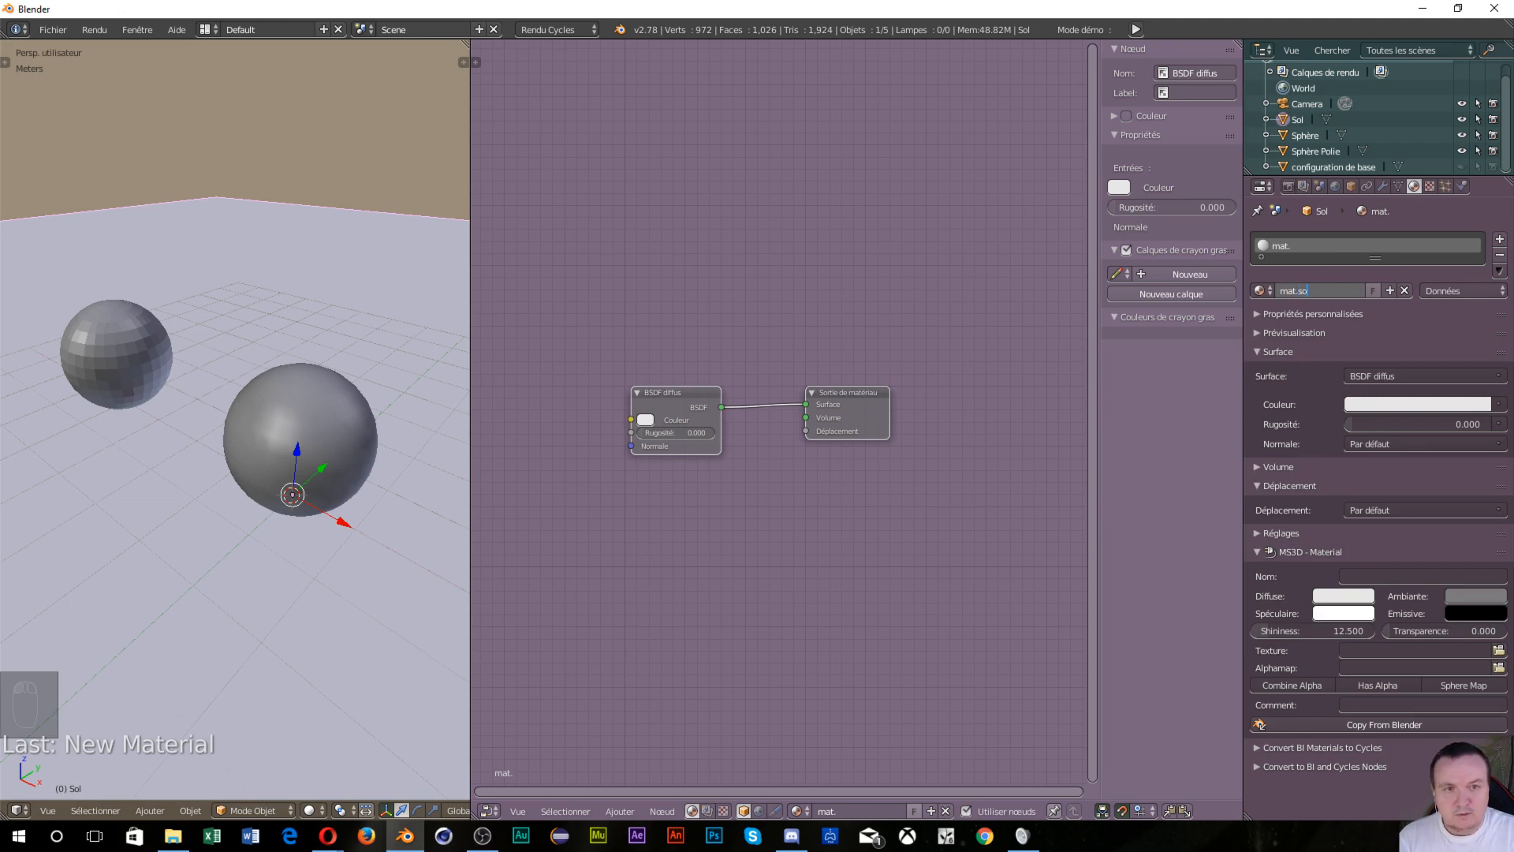
text(l)
key(Return)
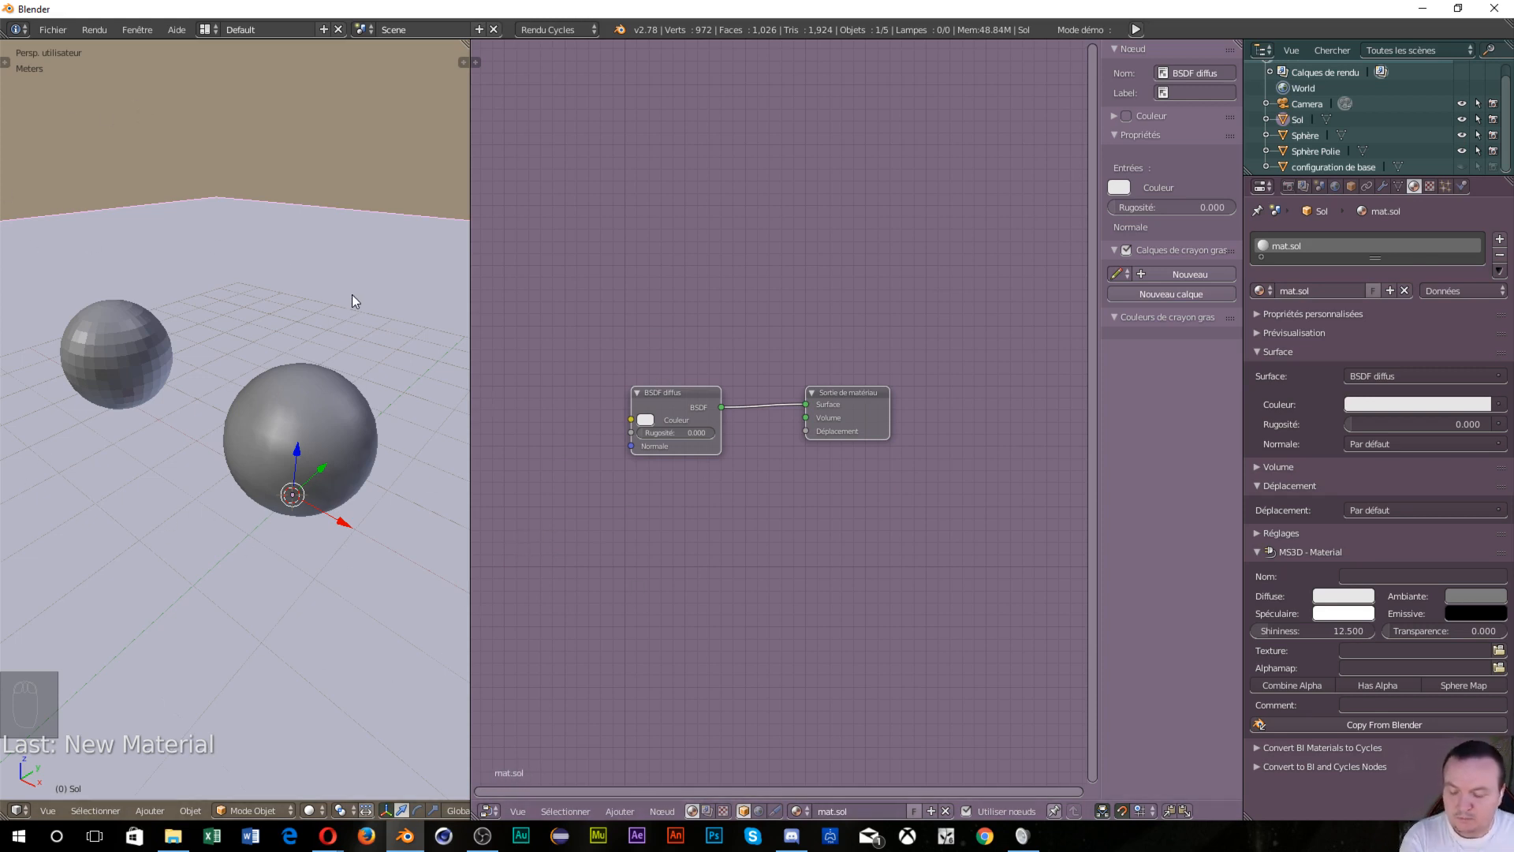
Switch the 3D view to rendered shading and tint the floor material's diffuse colour light pink
key(shift+z)
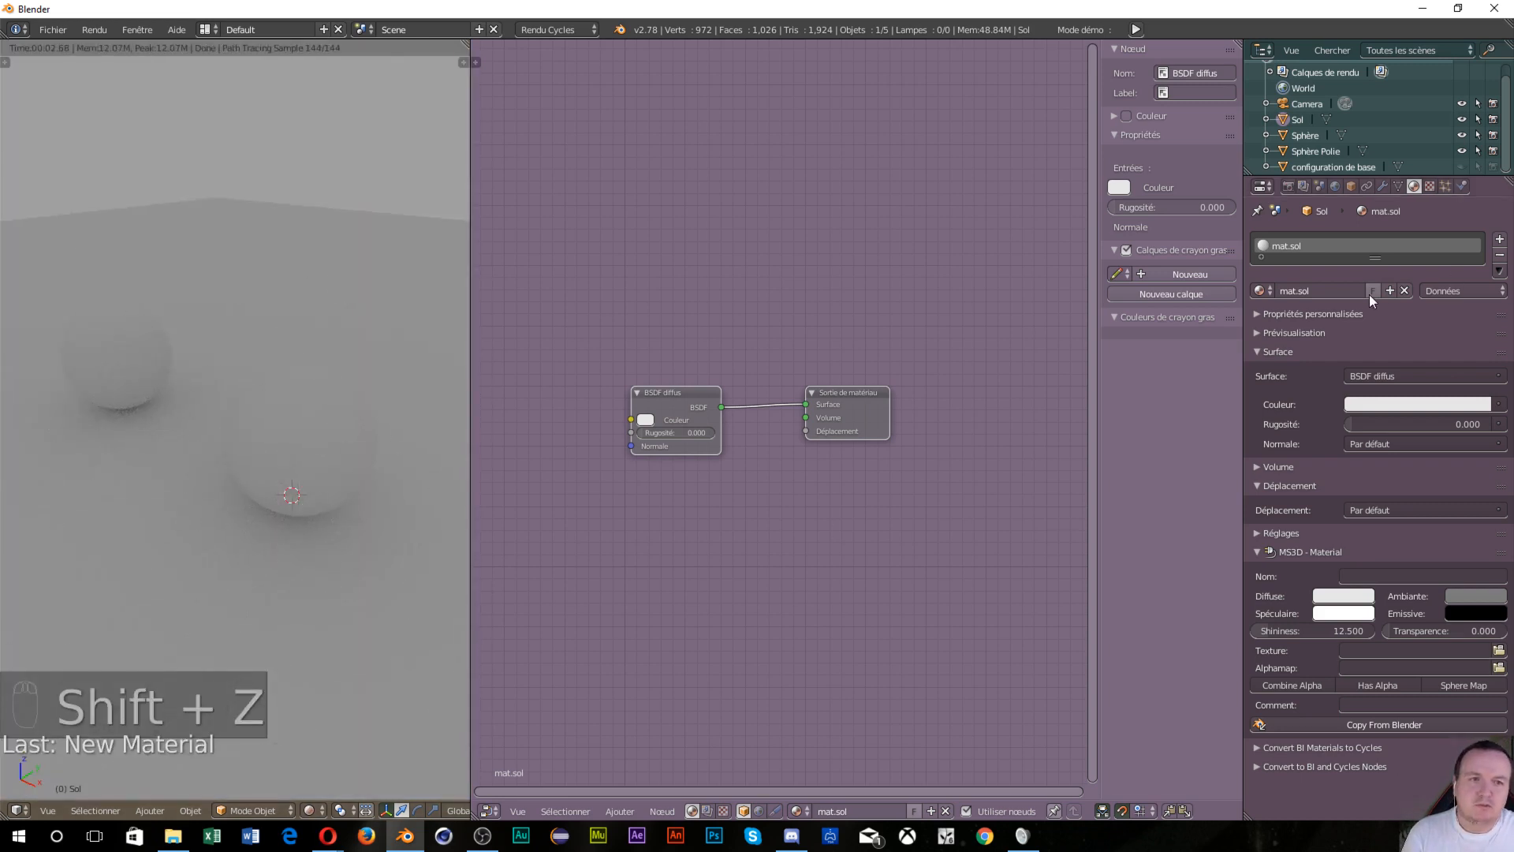
click(1422, 400)
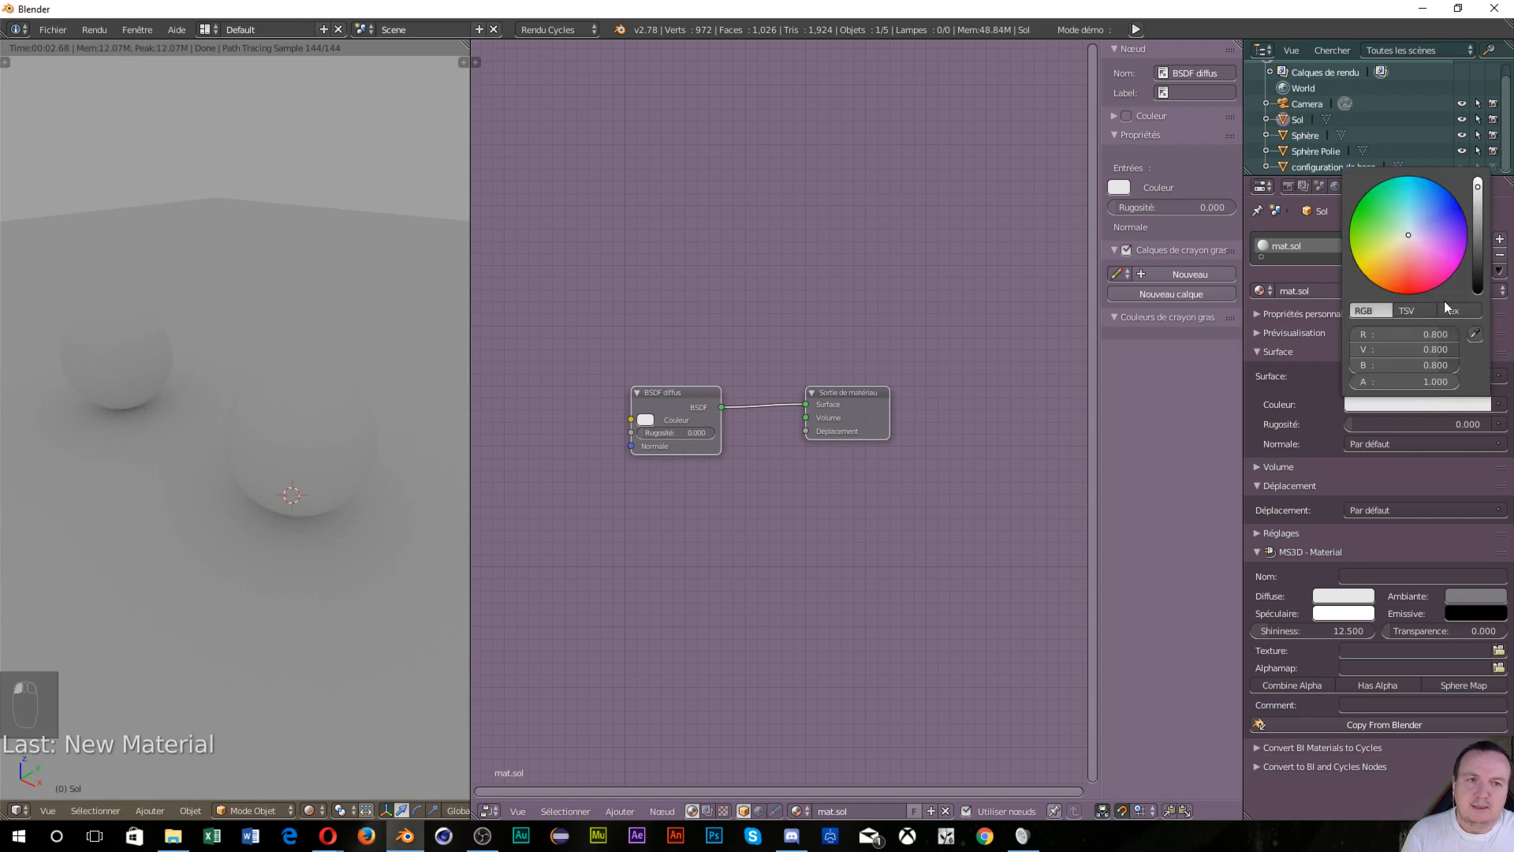
mouse_move(1415, 251)
mouse_down()
mouse_move(1431, 238)
mouse_move(1426, 210)
mouse_move(1387, 188)
mouse_move(1410, 249)
mouse_up()
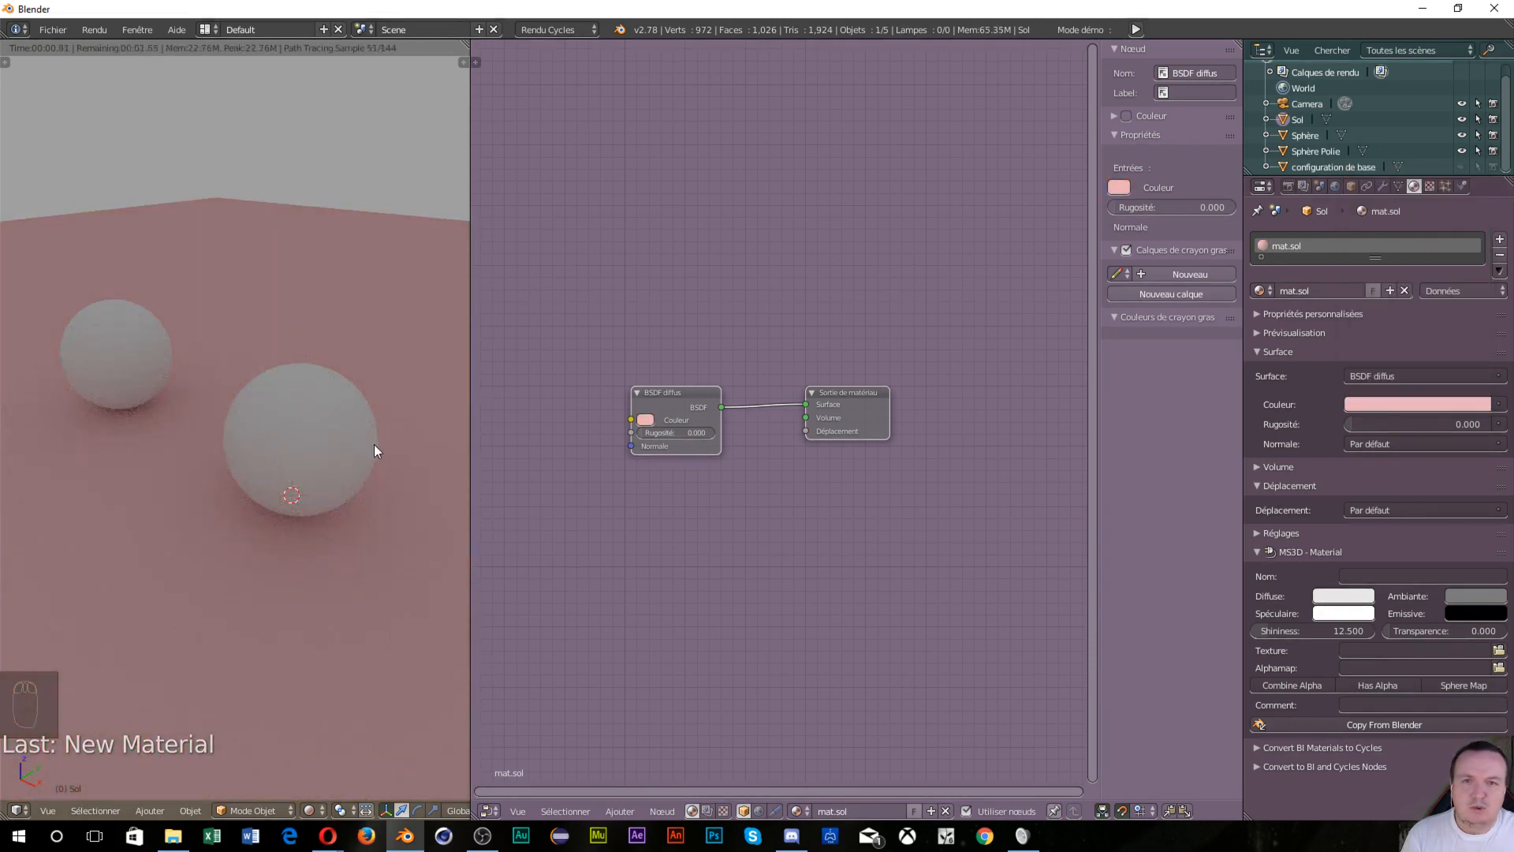
Change the floor's Diffuse BSDF colour to pale green and intensify it to a saturated mint green
click(653, 420)
mouse_move(690, 304)
mouse_down()
mouse_move(652, 273)
mouse_move(673, 283)
mouse_up()
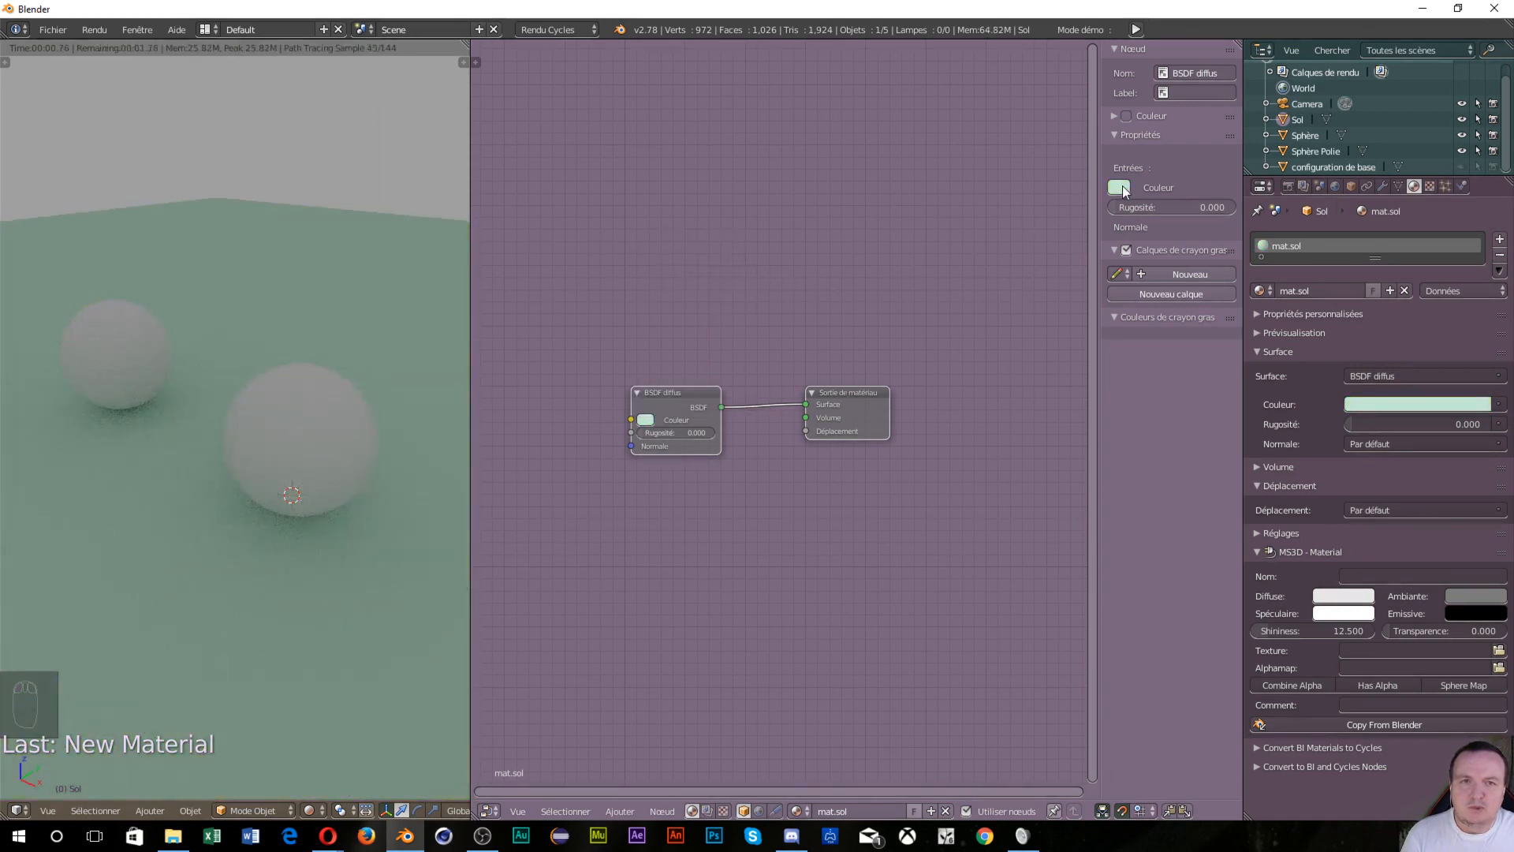
click(1126, 192)
mouse_move(1166, 237)
mouse_down()
mouse_move(1180, 245)
mouse_move(1161, 230)
mouse_up()
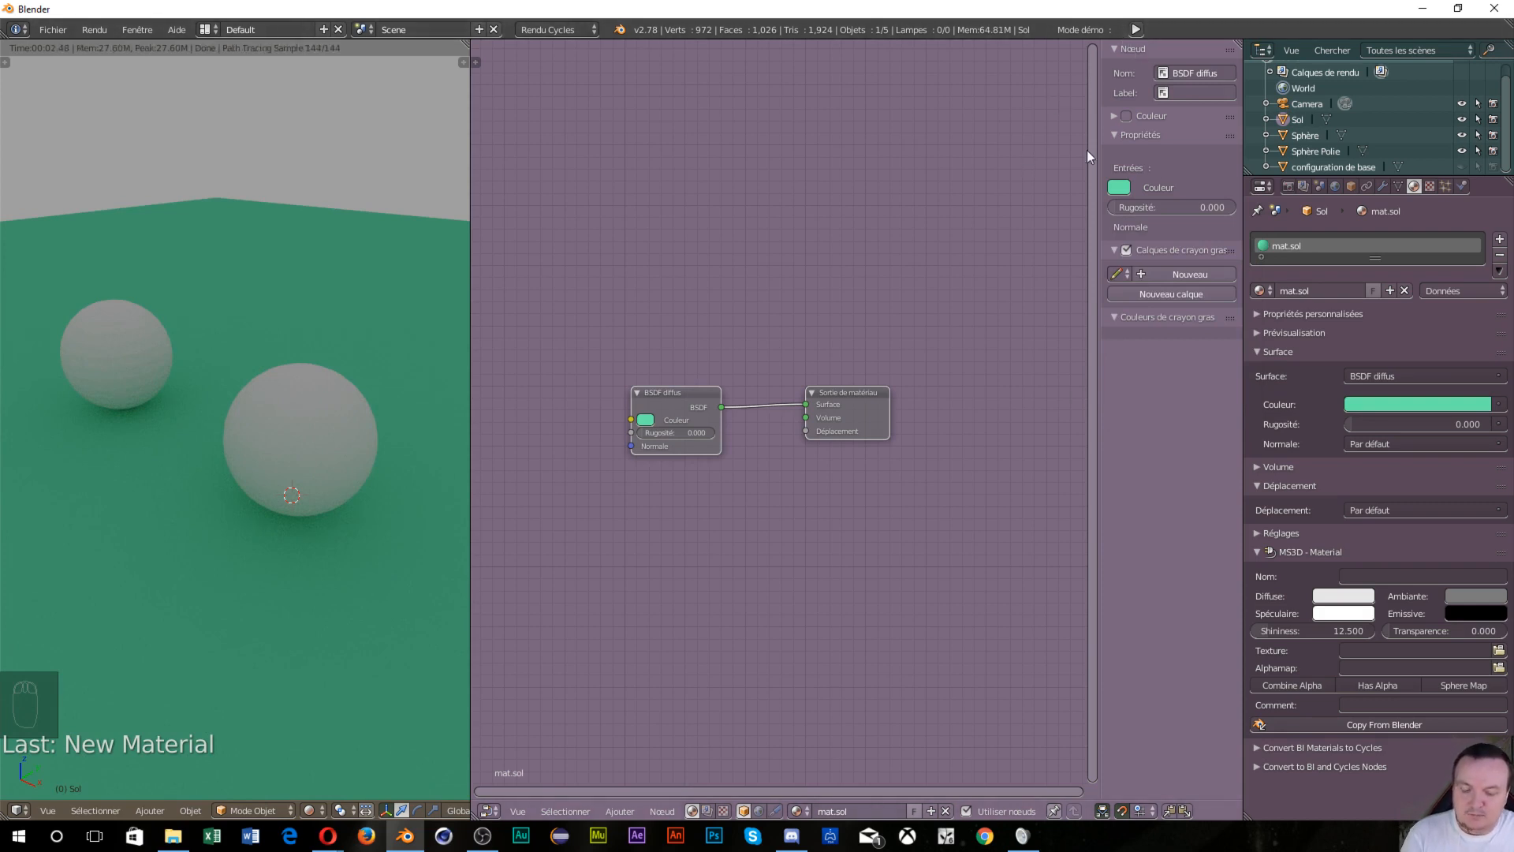
Toggle the node properties display and compare the properties of the Diffuse BSDF and Material Output nodes
key(n)
key(n)
key(n)
key(n)
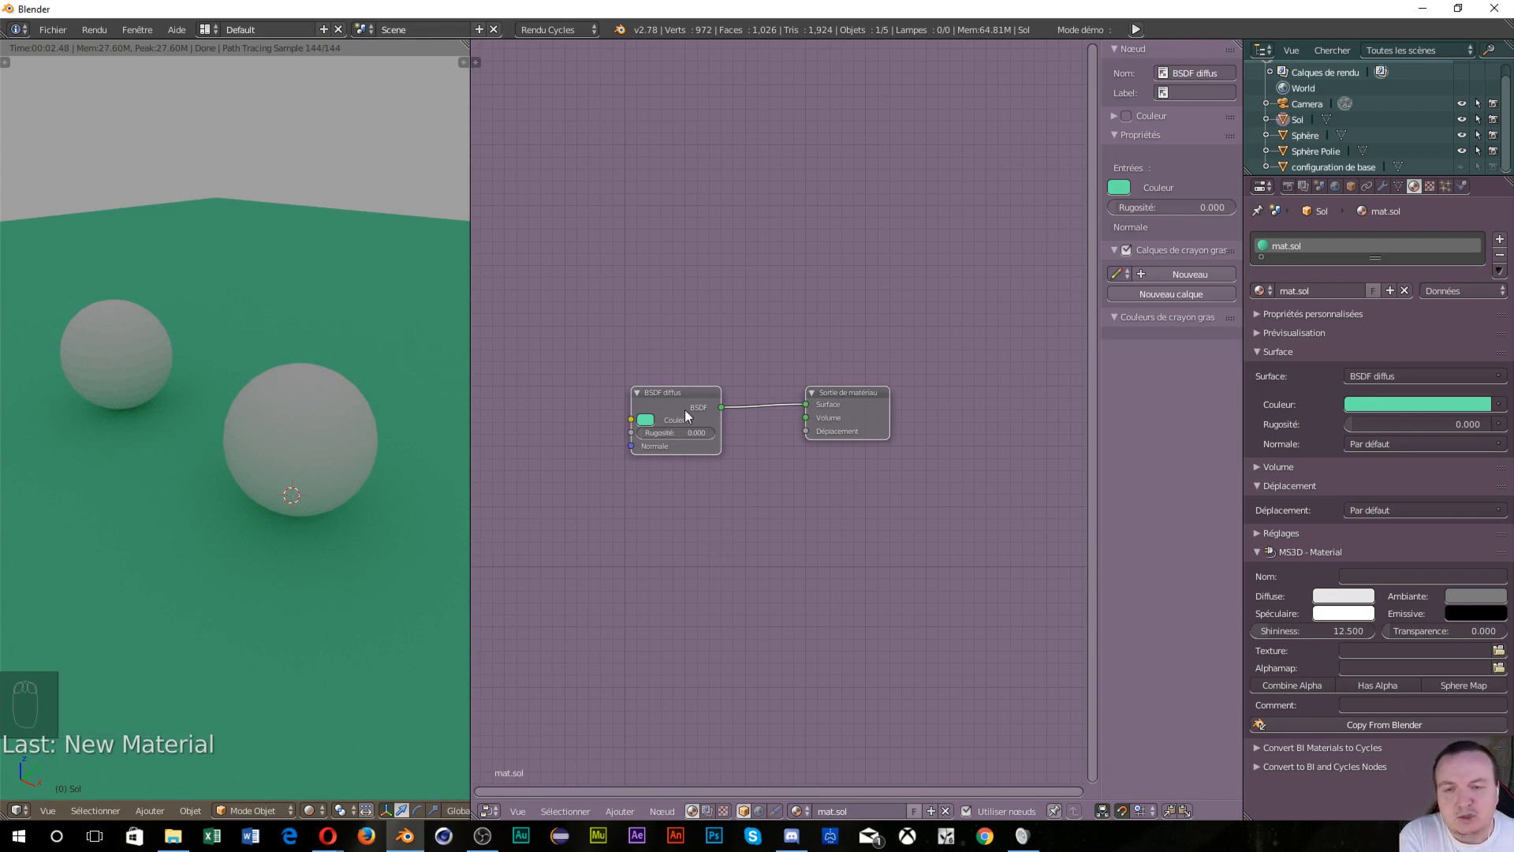
click(674, 396)
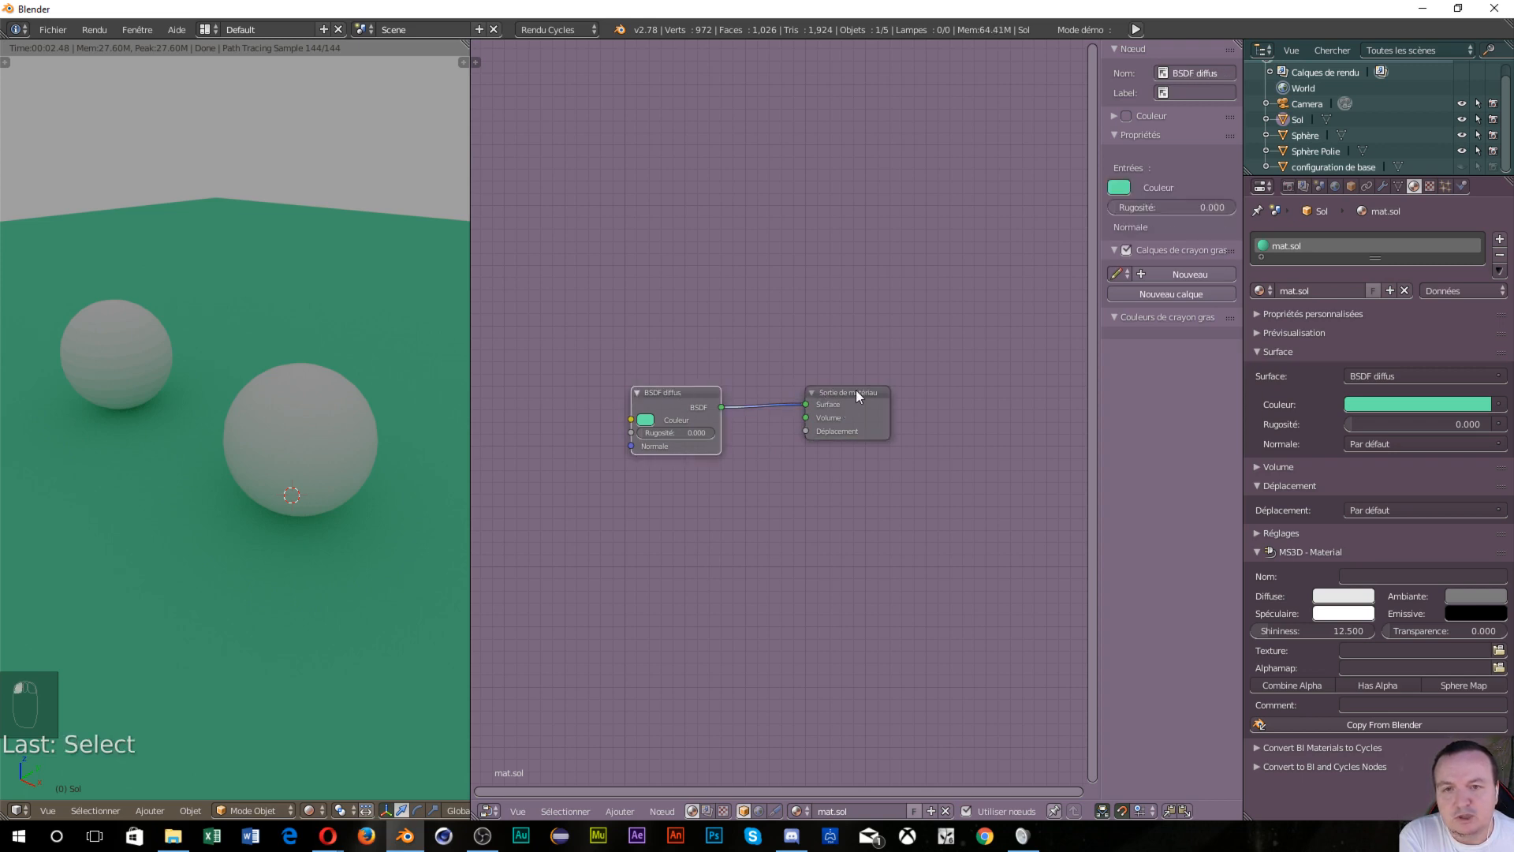
click(857, 394)
click(700, 397)
click(874, 396)
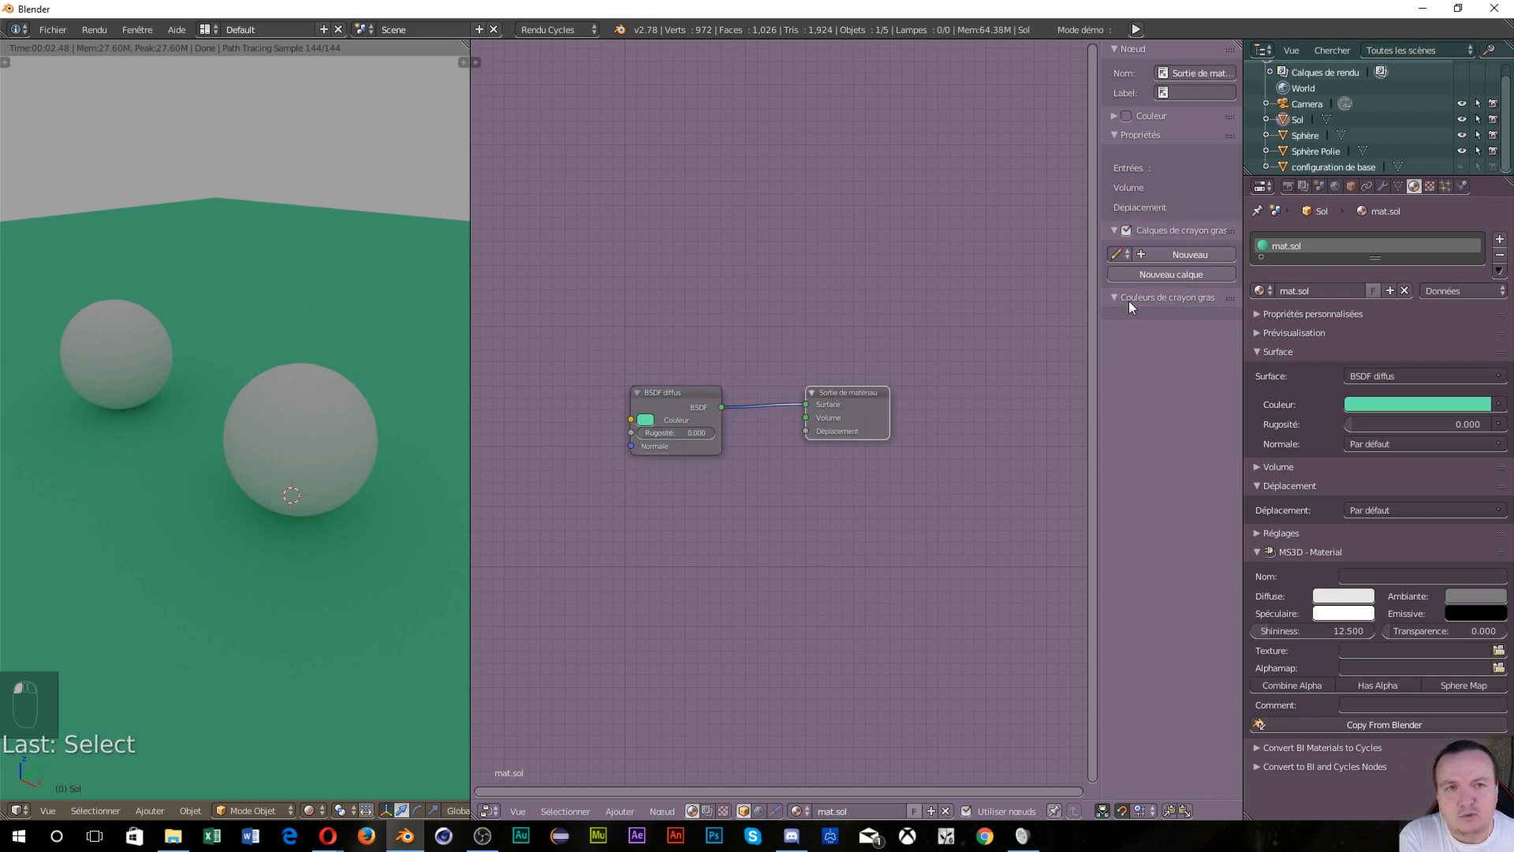
click(690, 404)
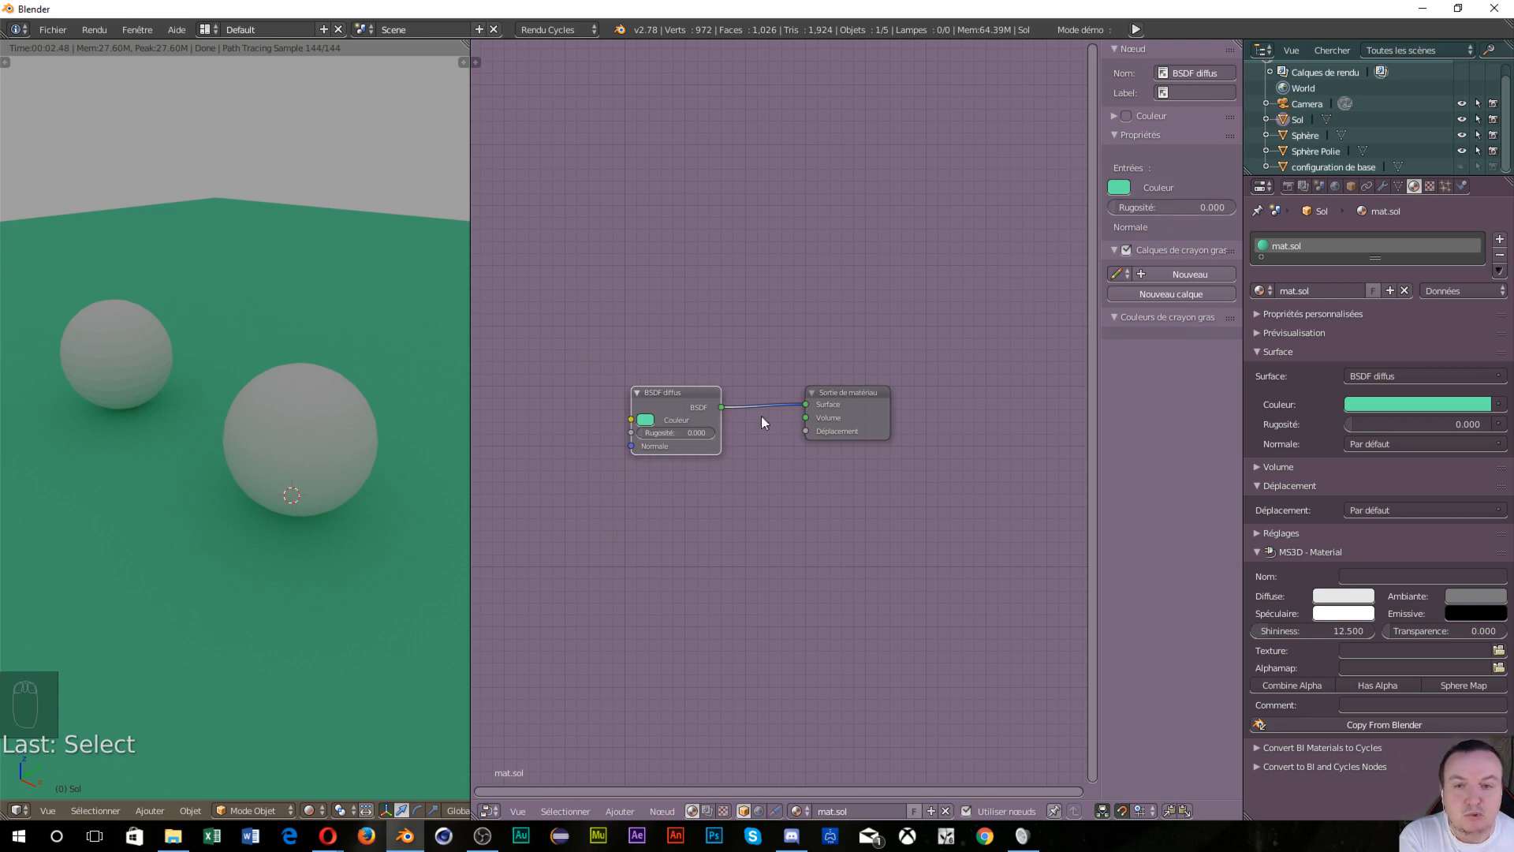
Move the Material Output node farther from the Diffuse BSDF node and slightly below it
scroll(655, 445, down, 3)
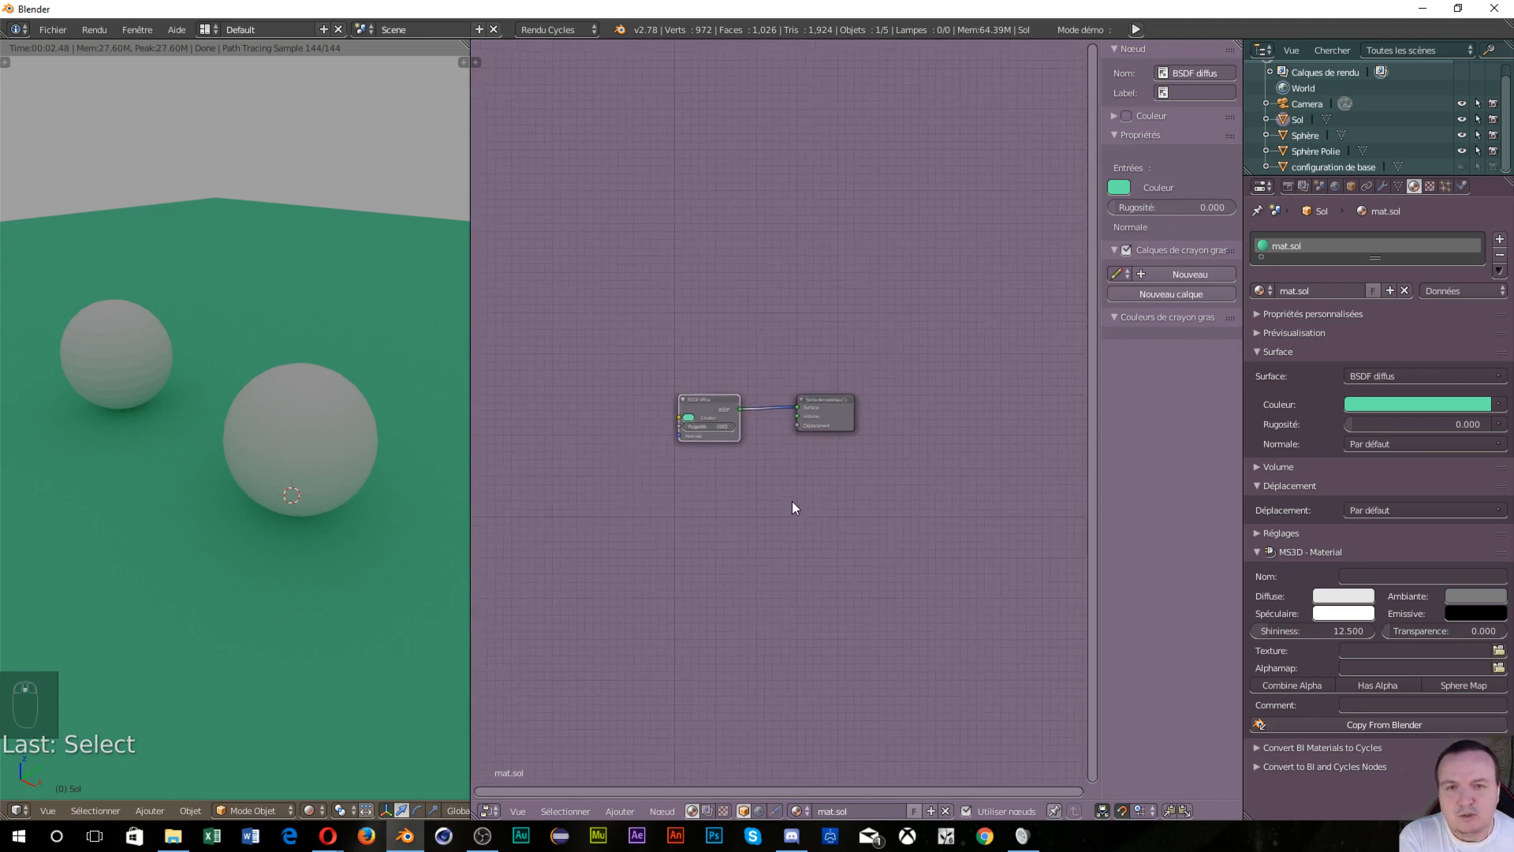
scroll(791, 485, down, 3)
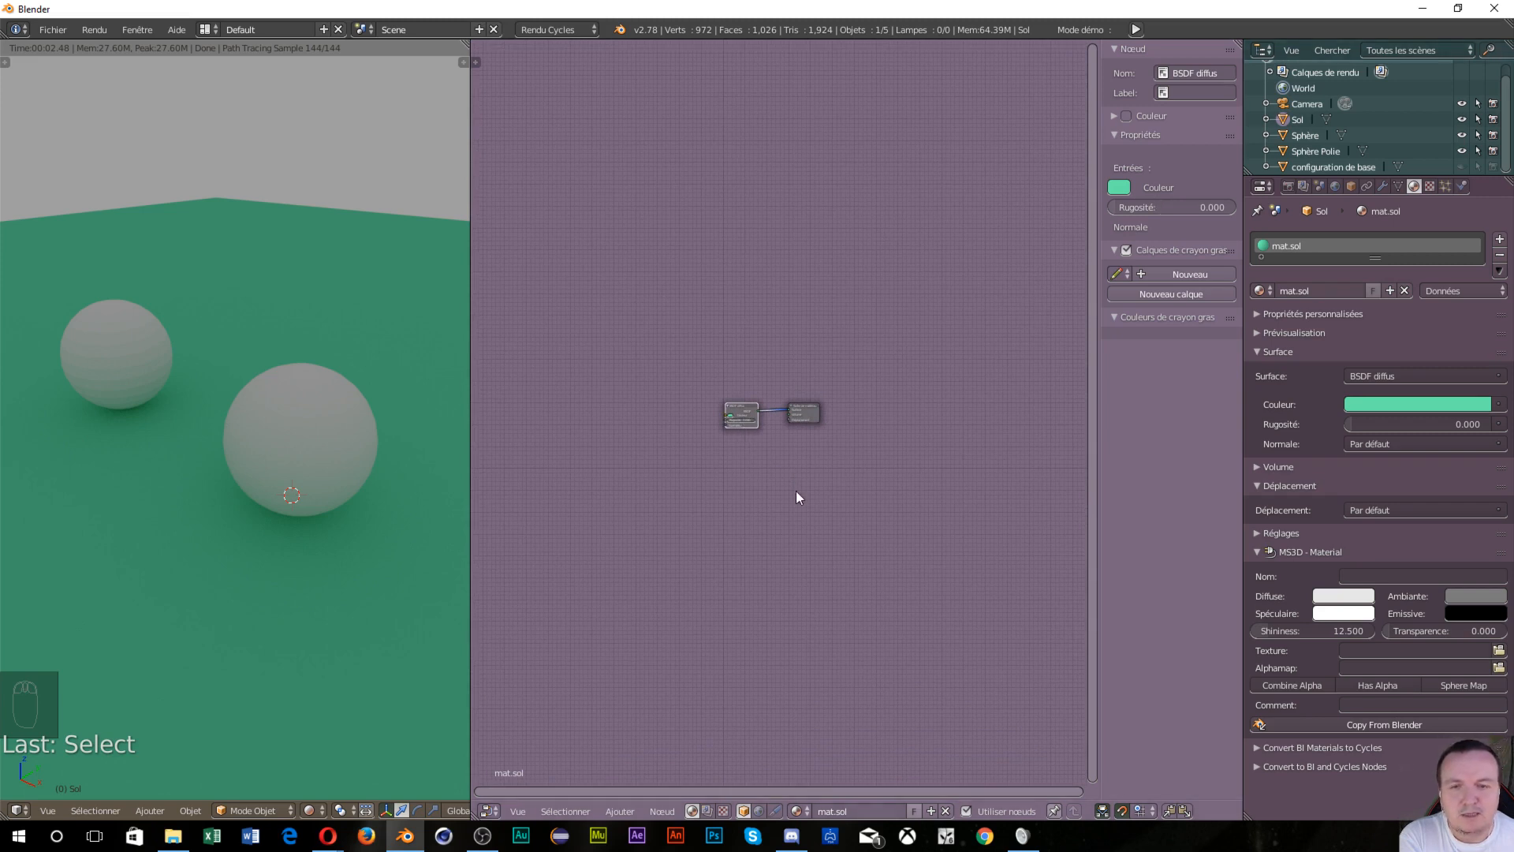
scroll(781, 509, up, 3)
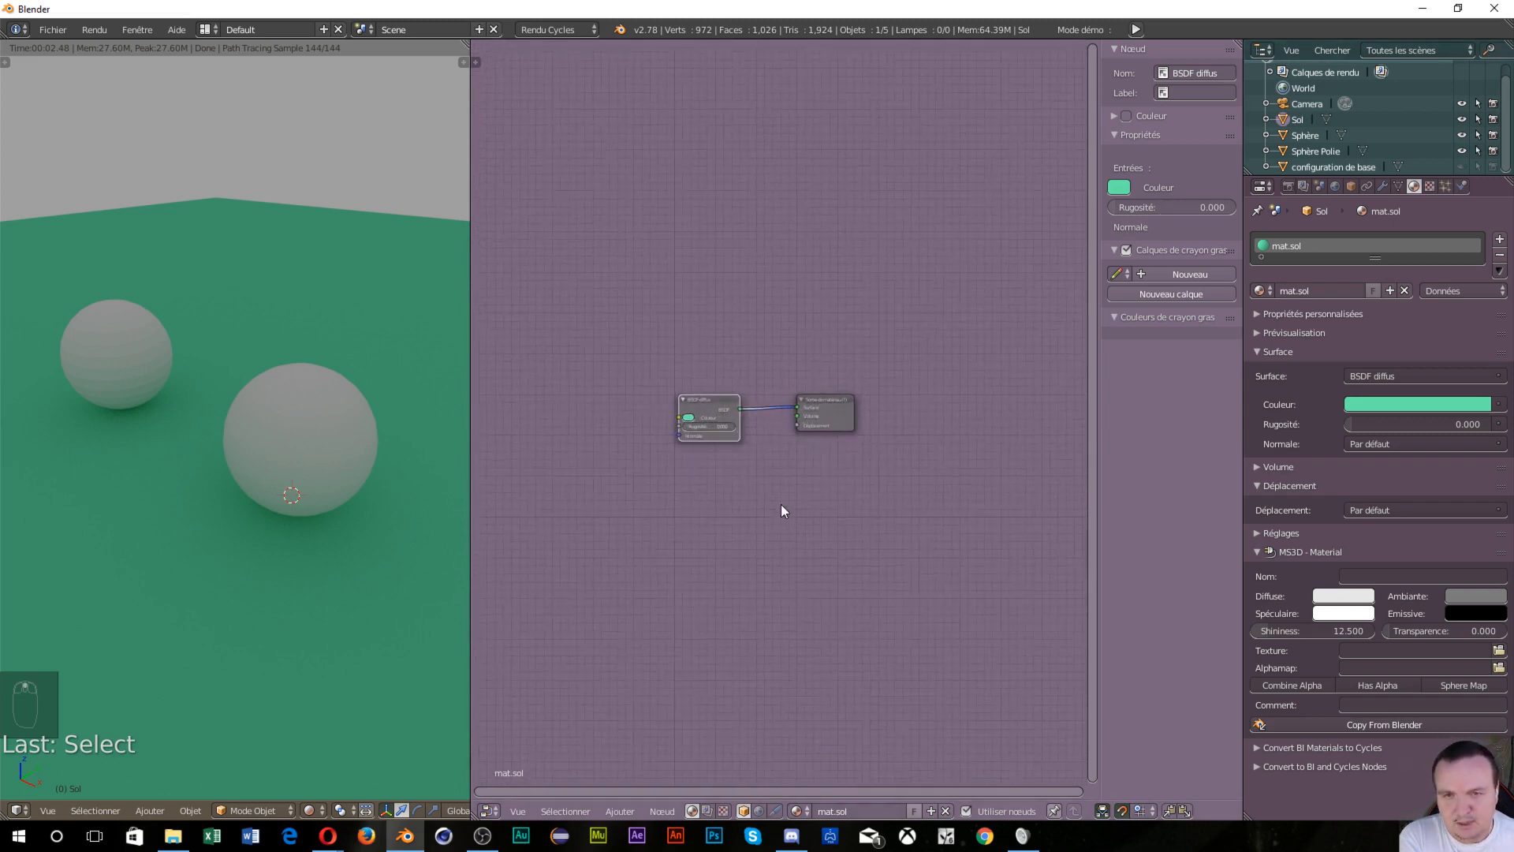
scroll(707, 566, up, 3)
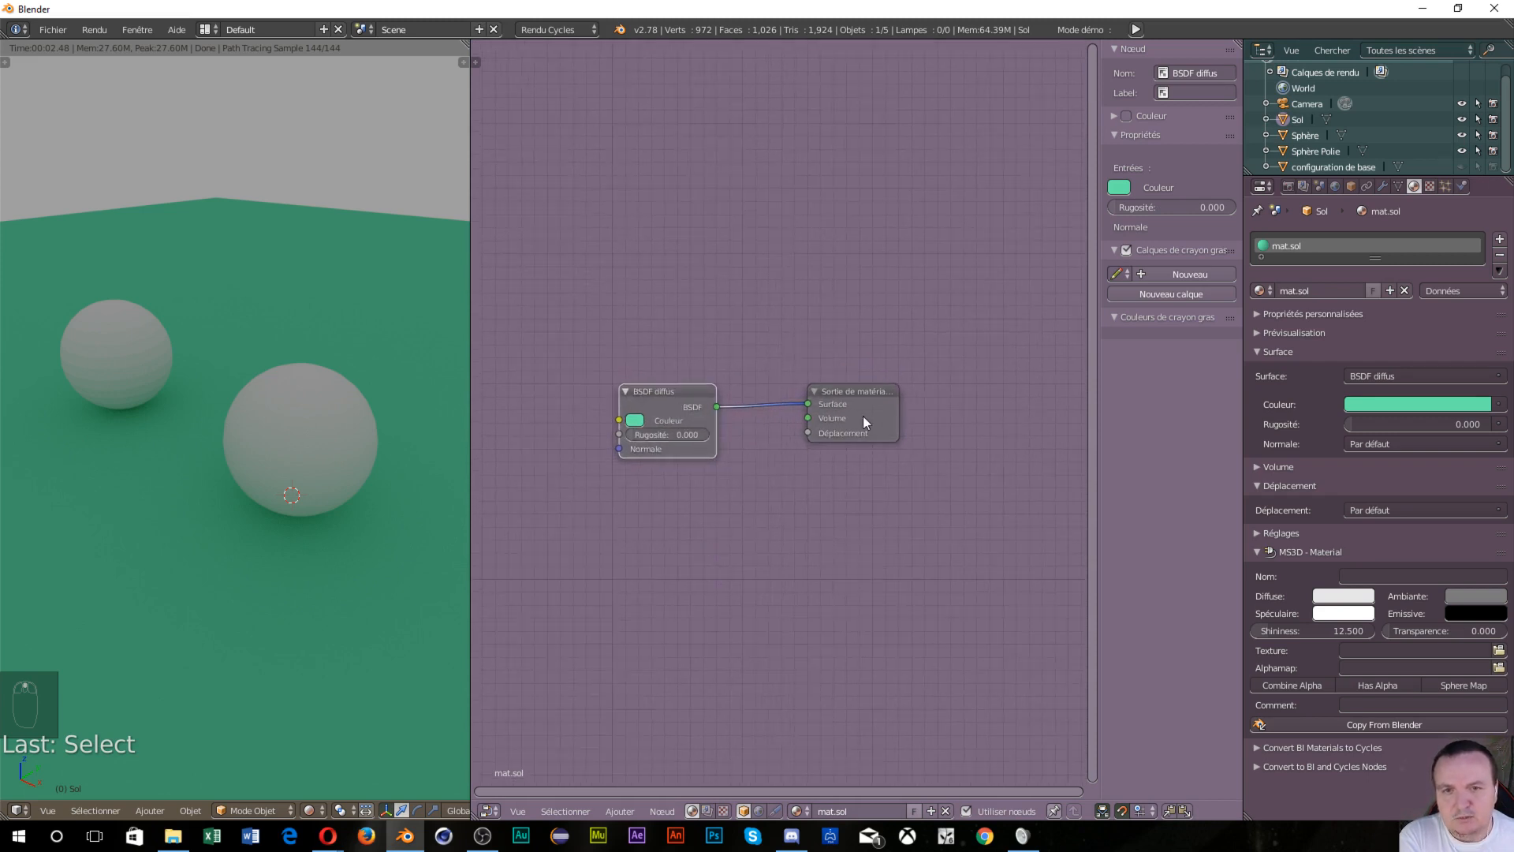
drag(862, 391, 989, 482)
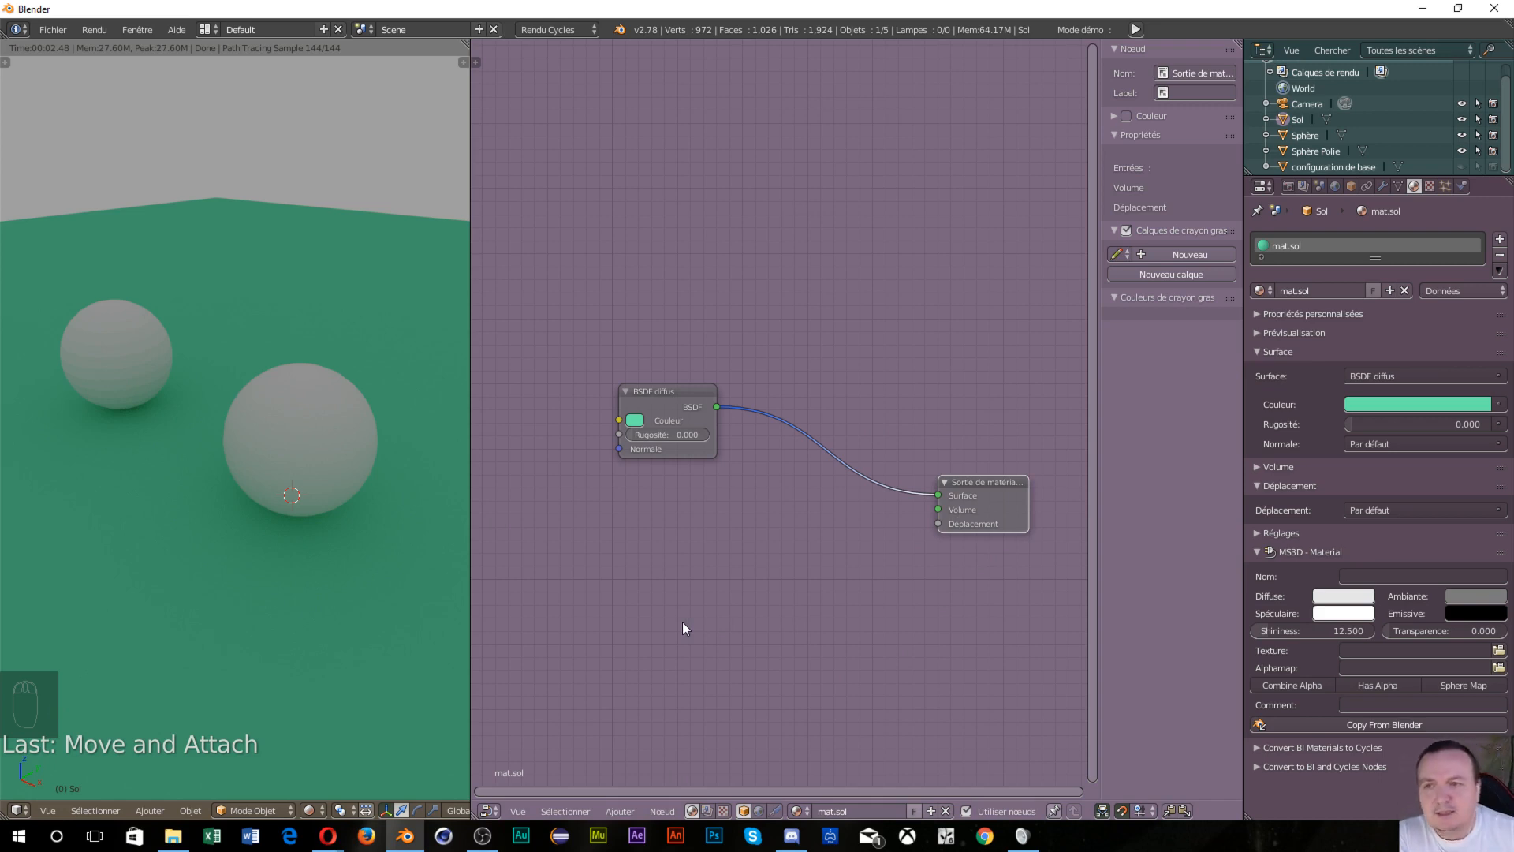
middle_drag(102, 546, 290, 552)
middle_drag(377, 519, 370, 527)
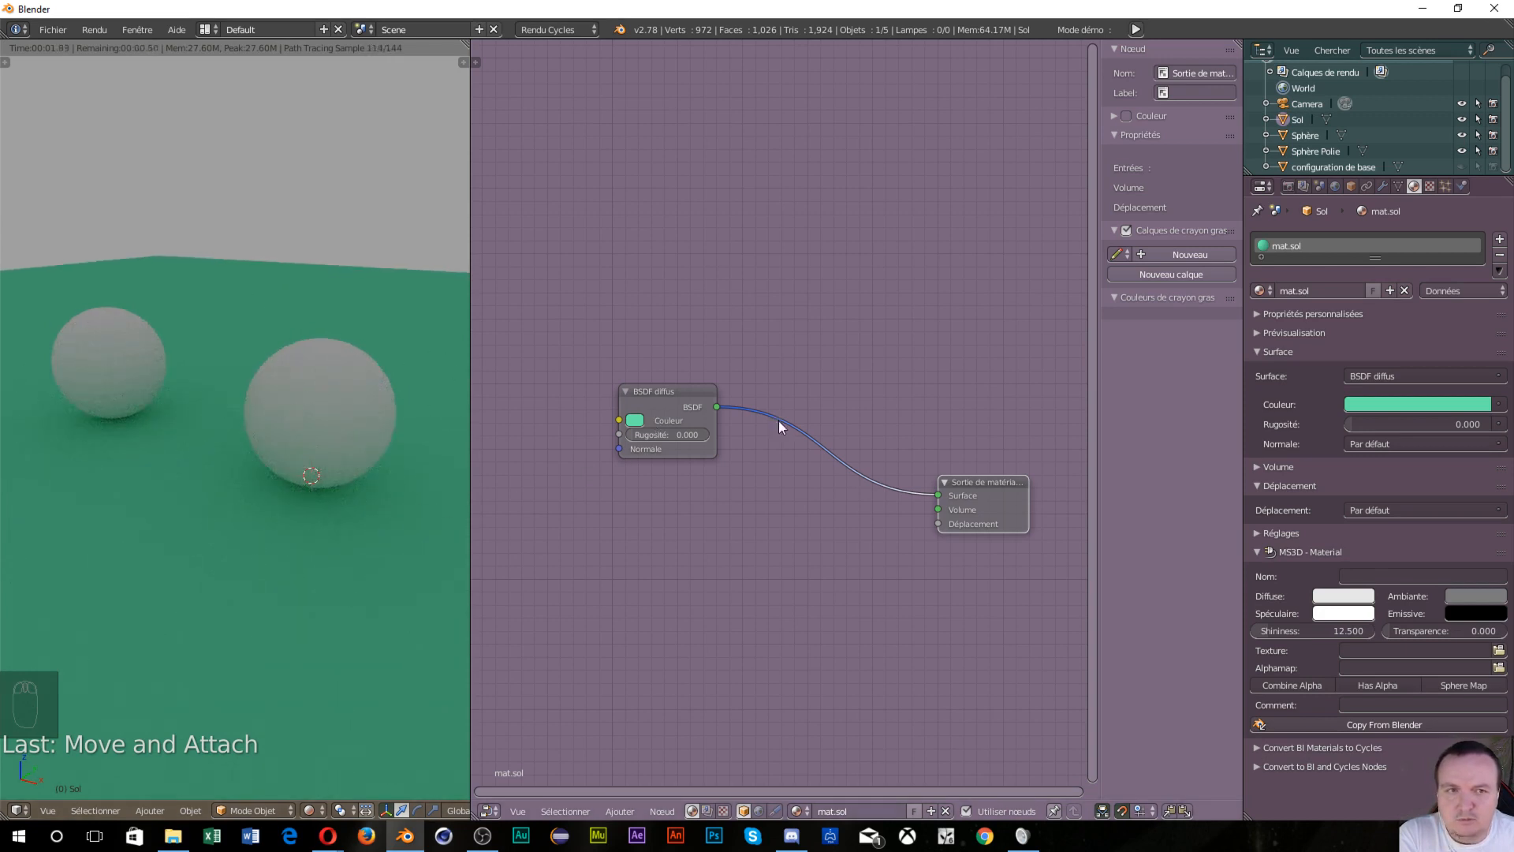
Select the Sphère object, give it a new material and name that material Mat.Sphere
right_click(127, 361)
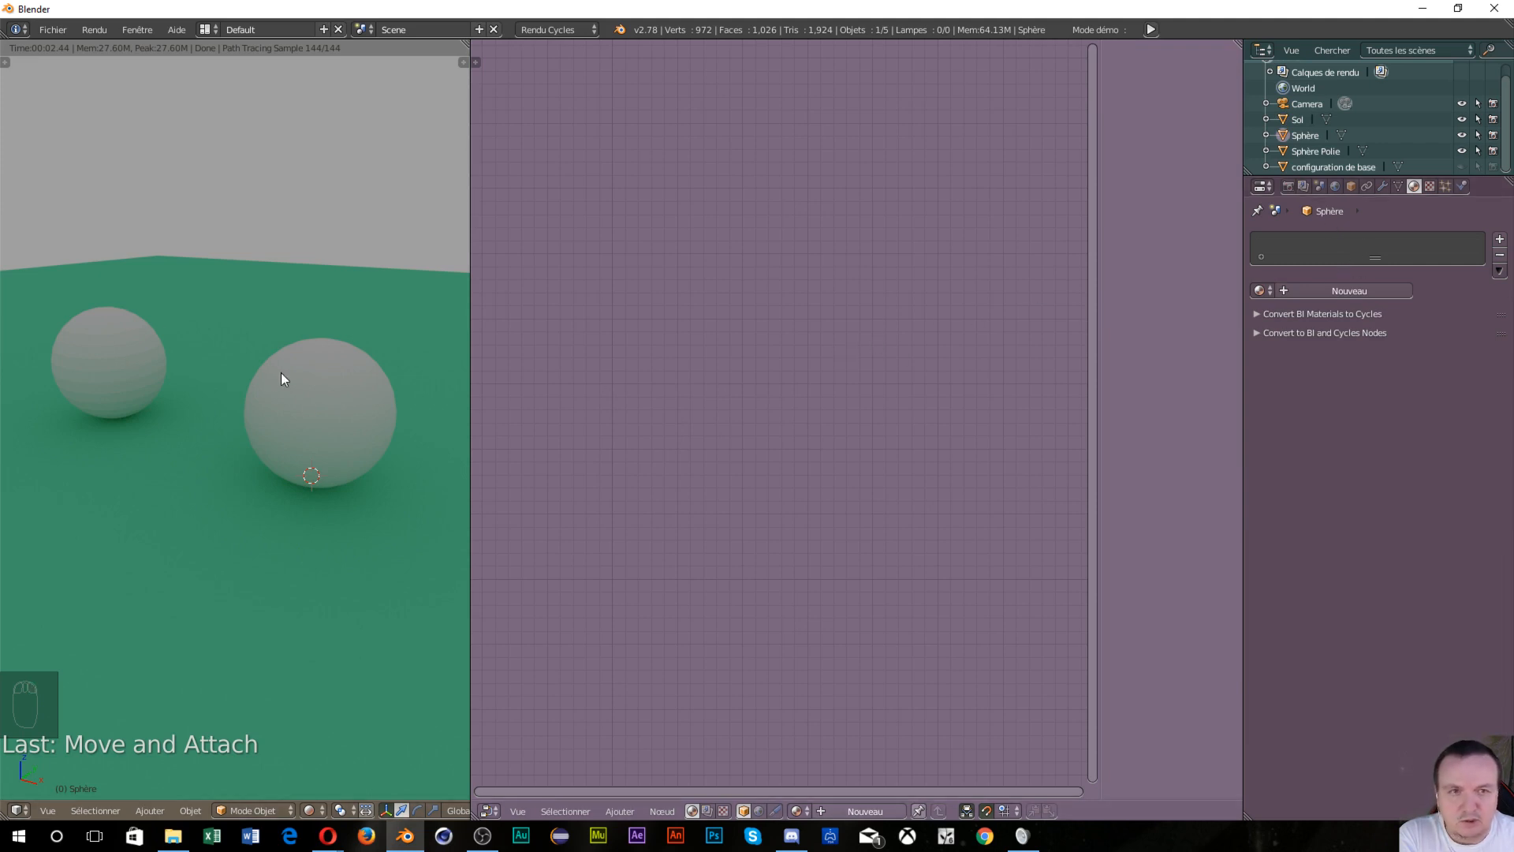
right_click(308, 406)
right_click(68, 362)
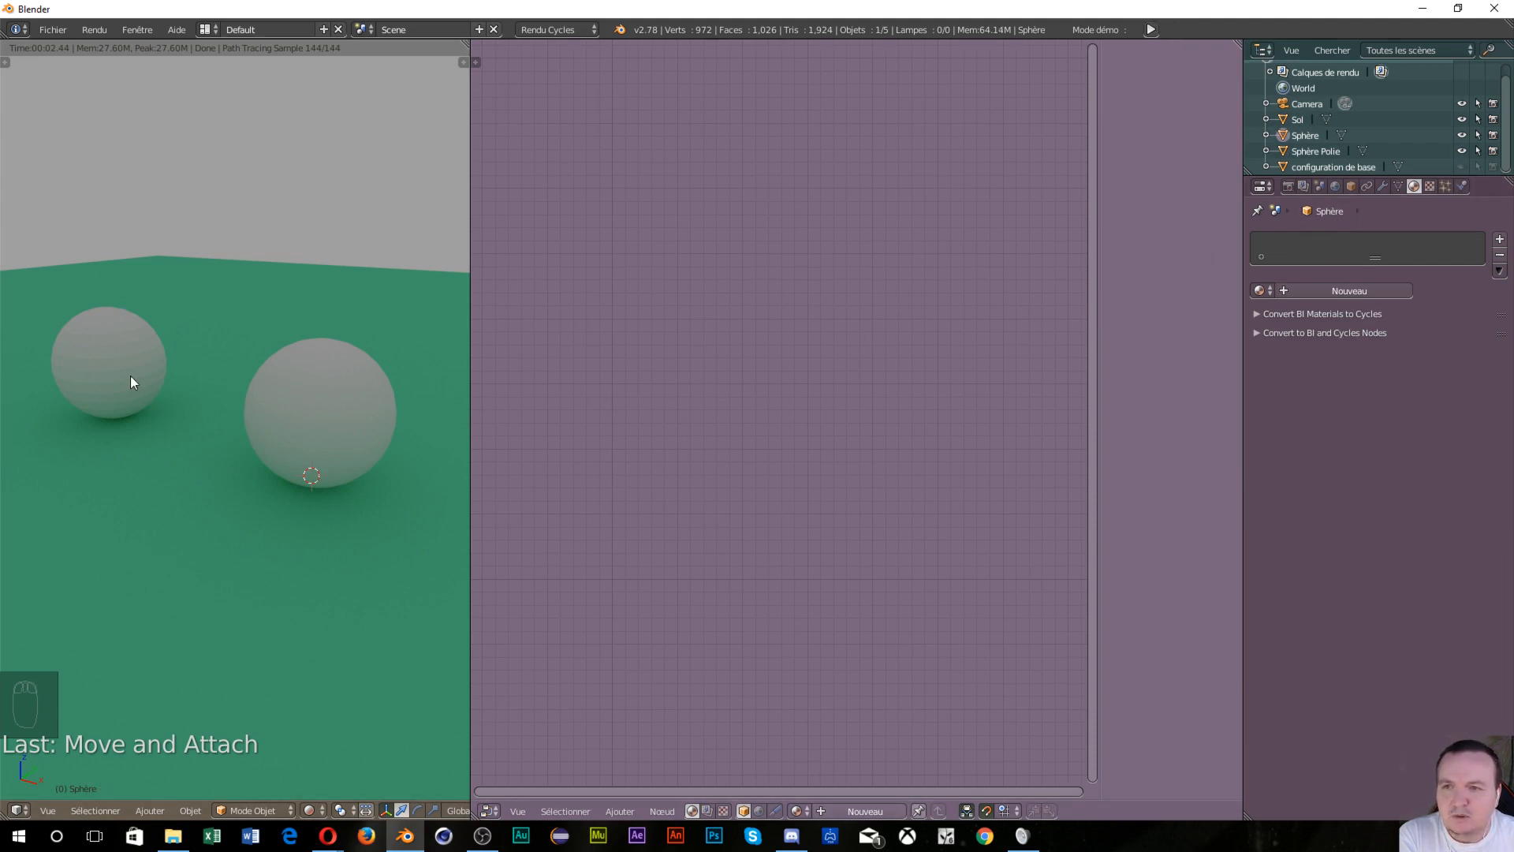
right_click(307, 405)
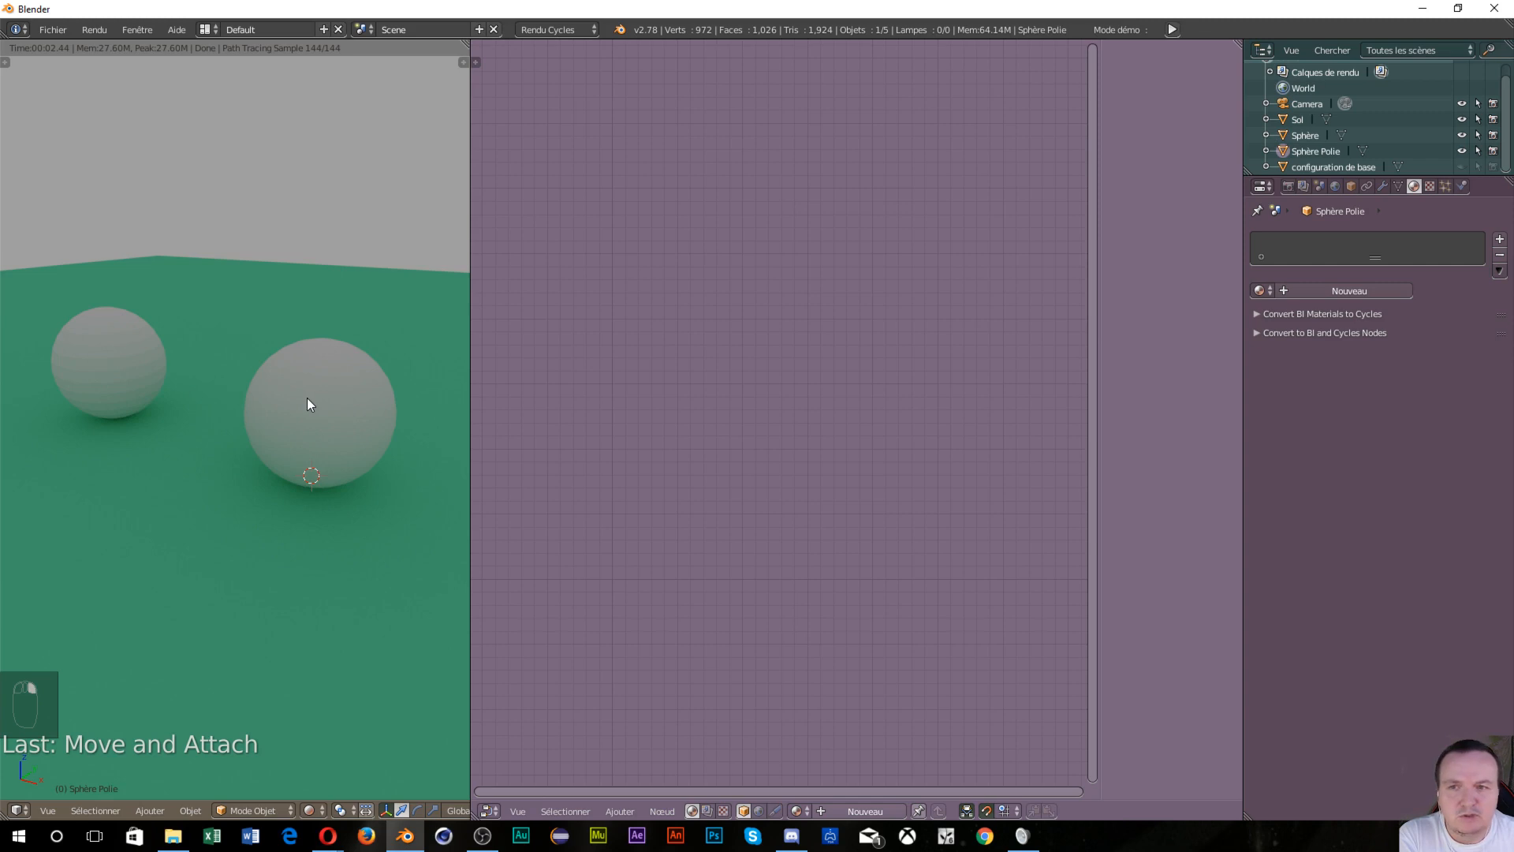
right_click(123, 369)
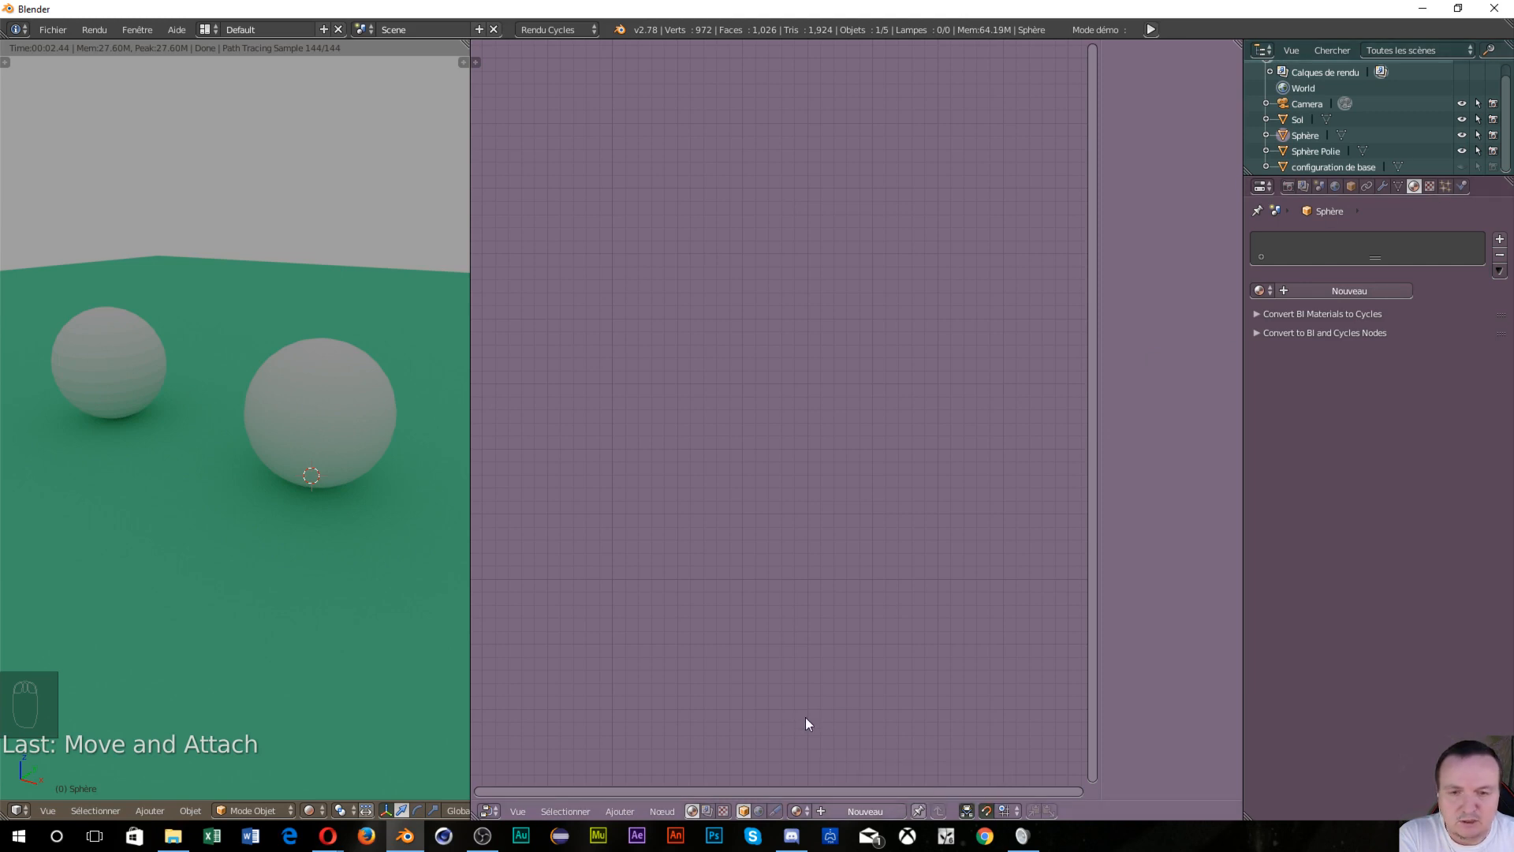
click(838, 811)
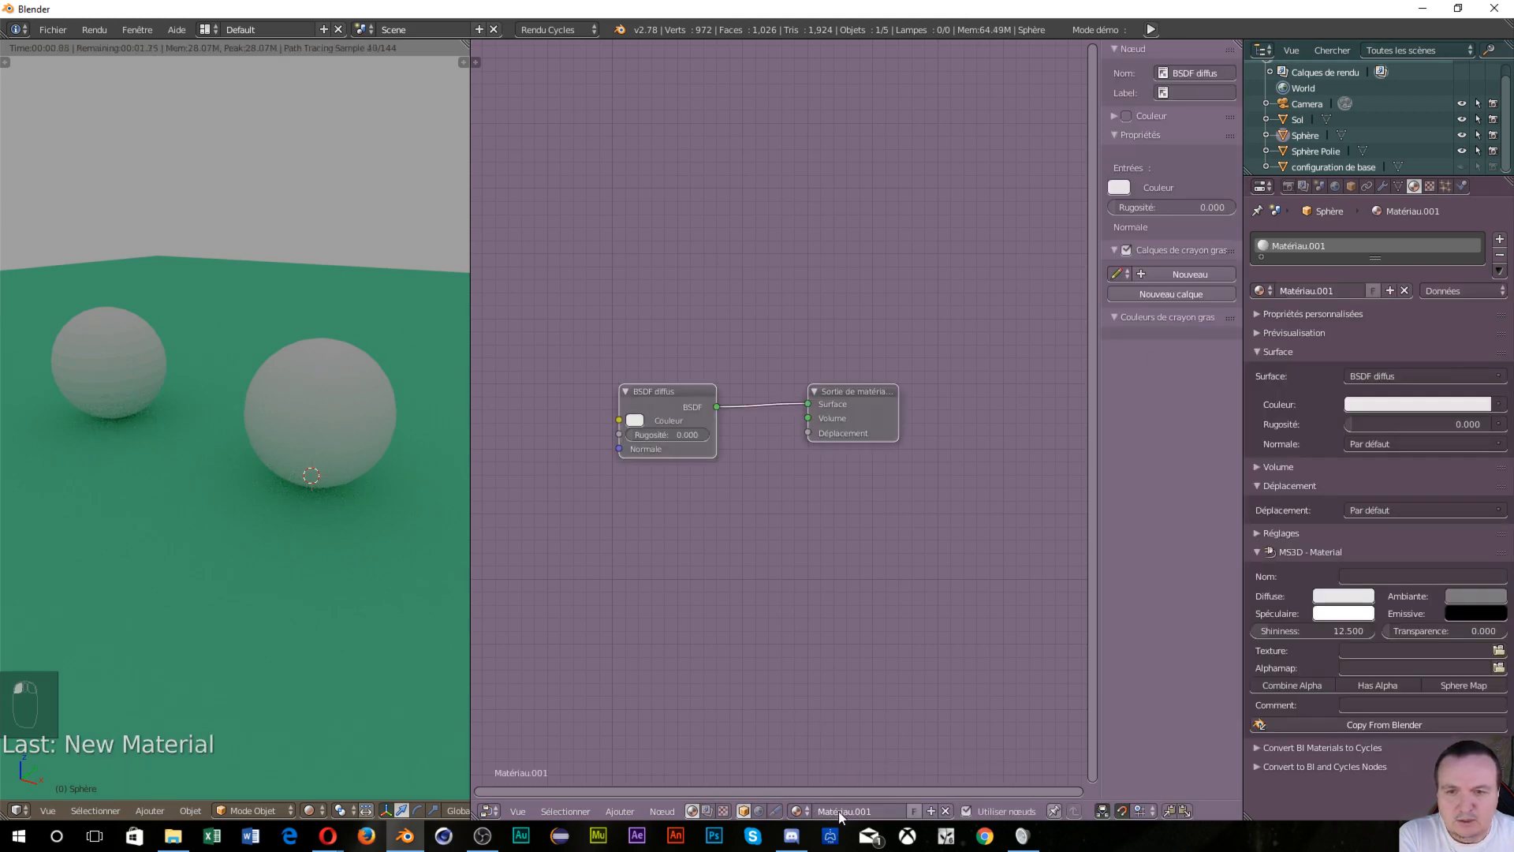
click(1331, 291)
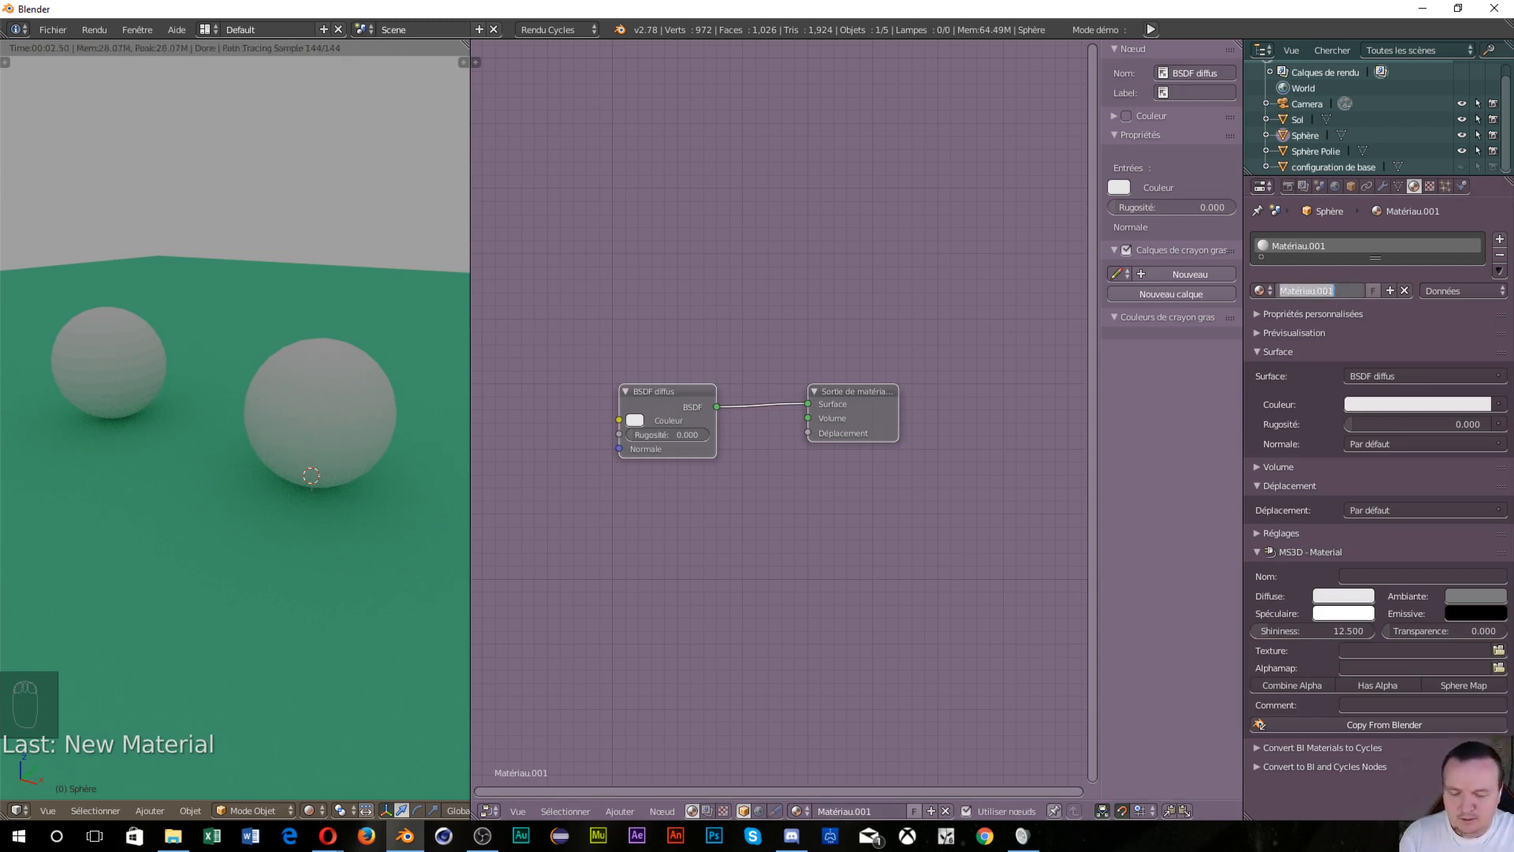
text(Mat)
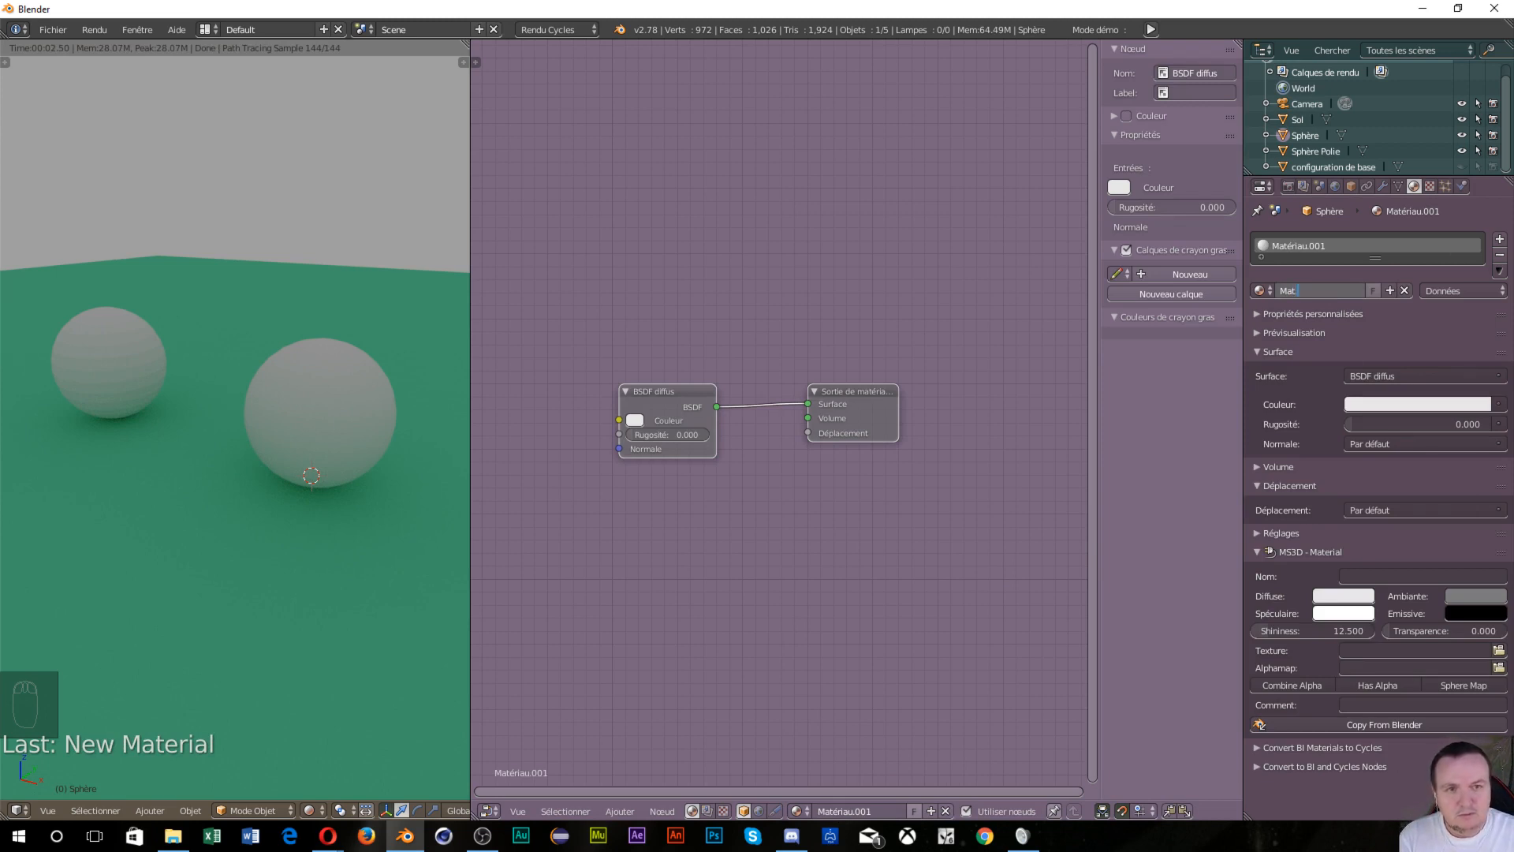
text(.Sph)
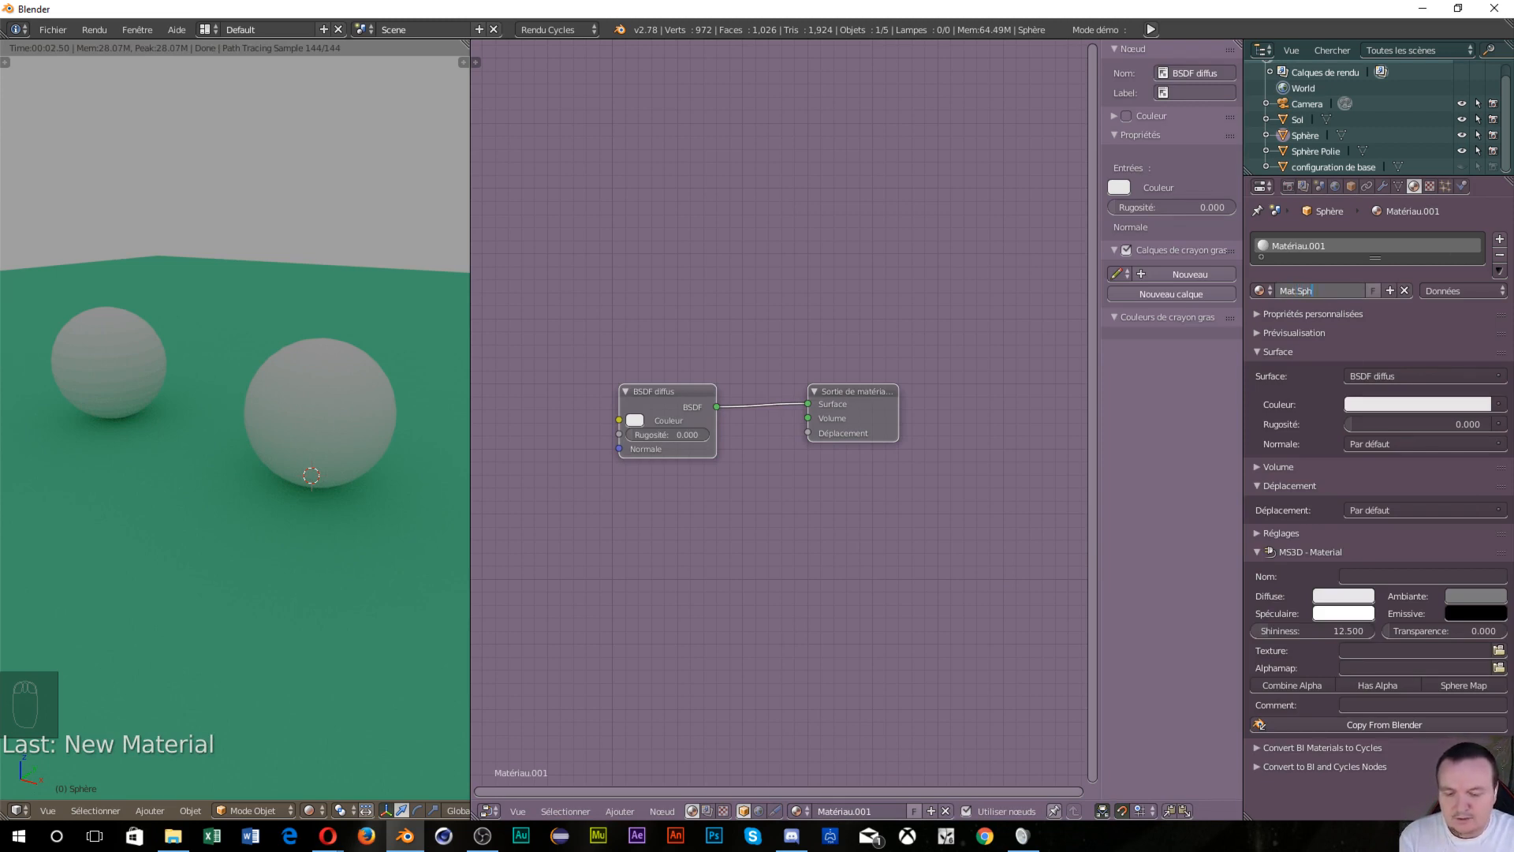
text(ere)
key(Return)
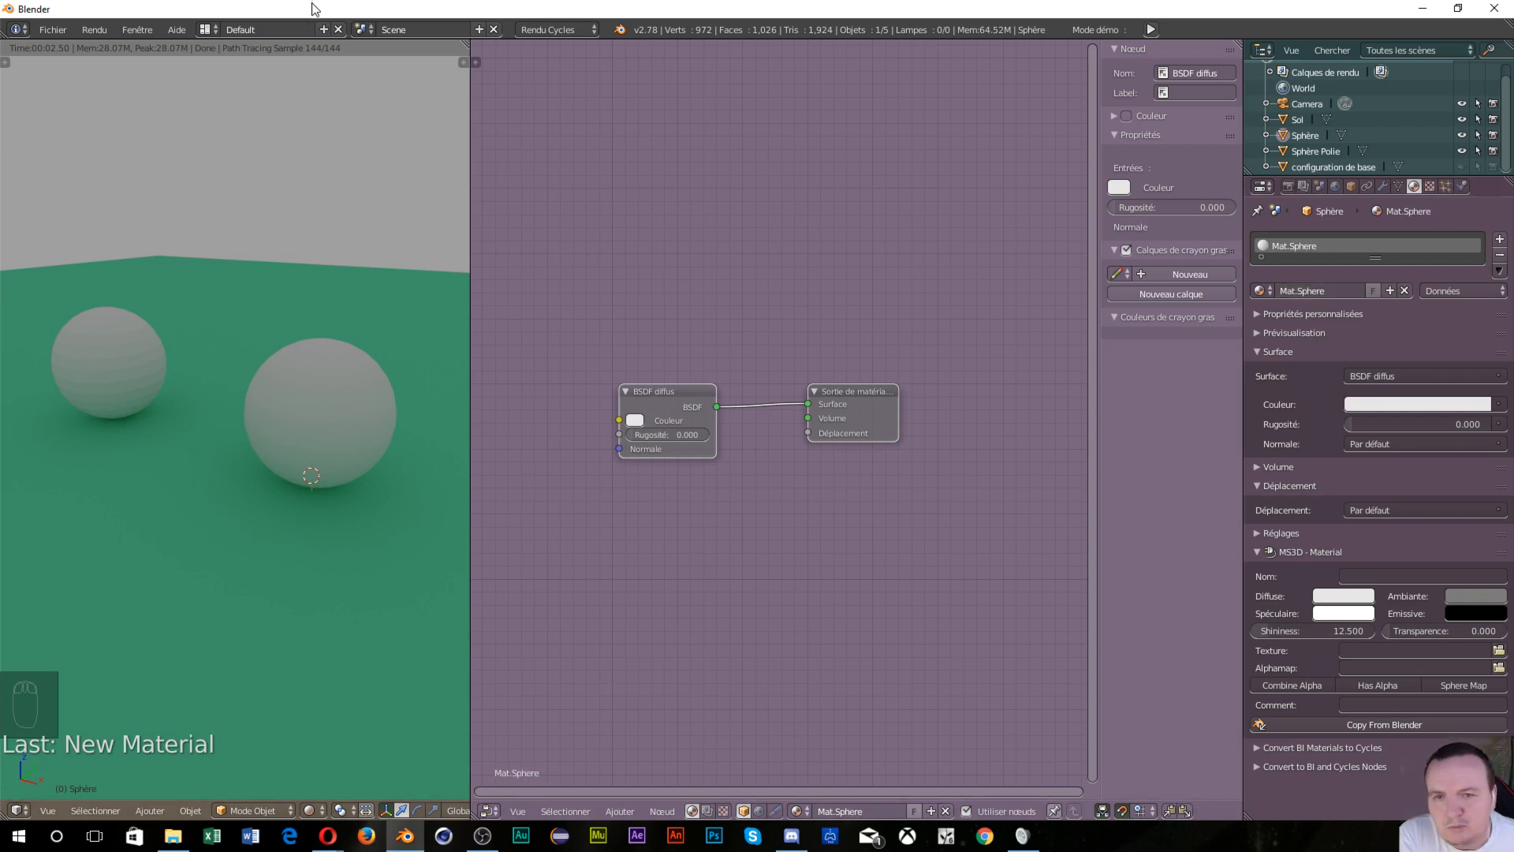
Set the Diffuse BSDF colour of Mat.Sphere to a soft yellow, about R 0.723, G 0.800, B 0.253
click(634, 420)
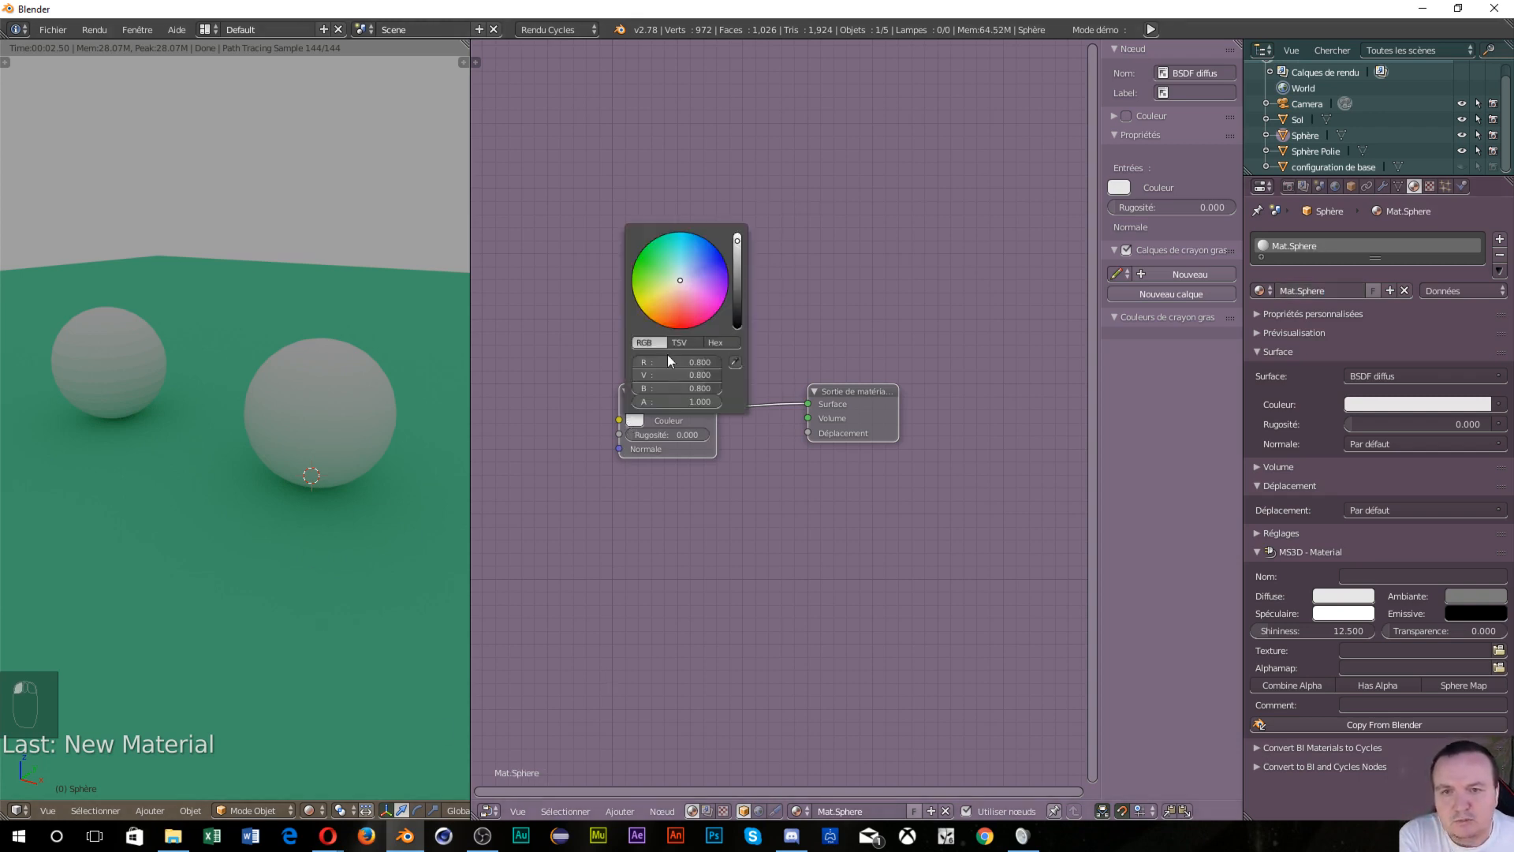
mouse_move(676, 300)
mouse_down()
mouse_move(681, 328)
mouse_move(662, 287)
mouse_up()
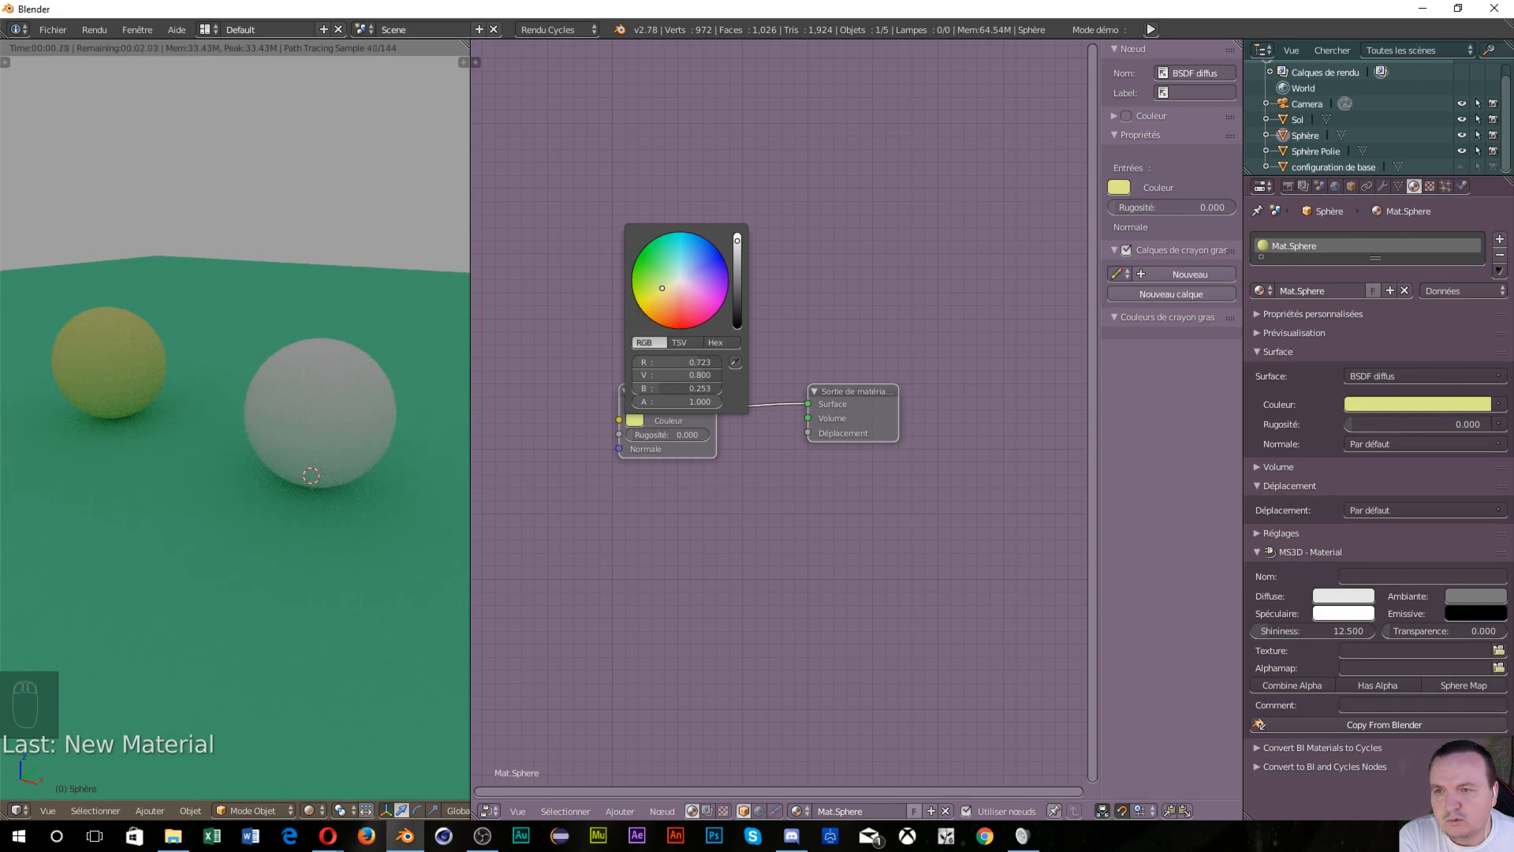
Give the Sphère Polie object a new material and name it Mat.Sphere Polie
right_click(350, 409)
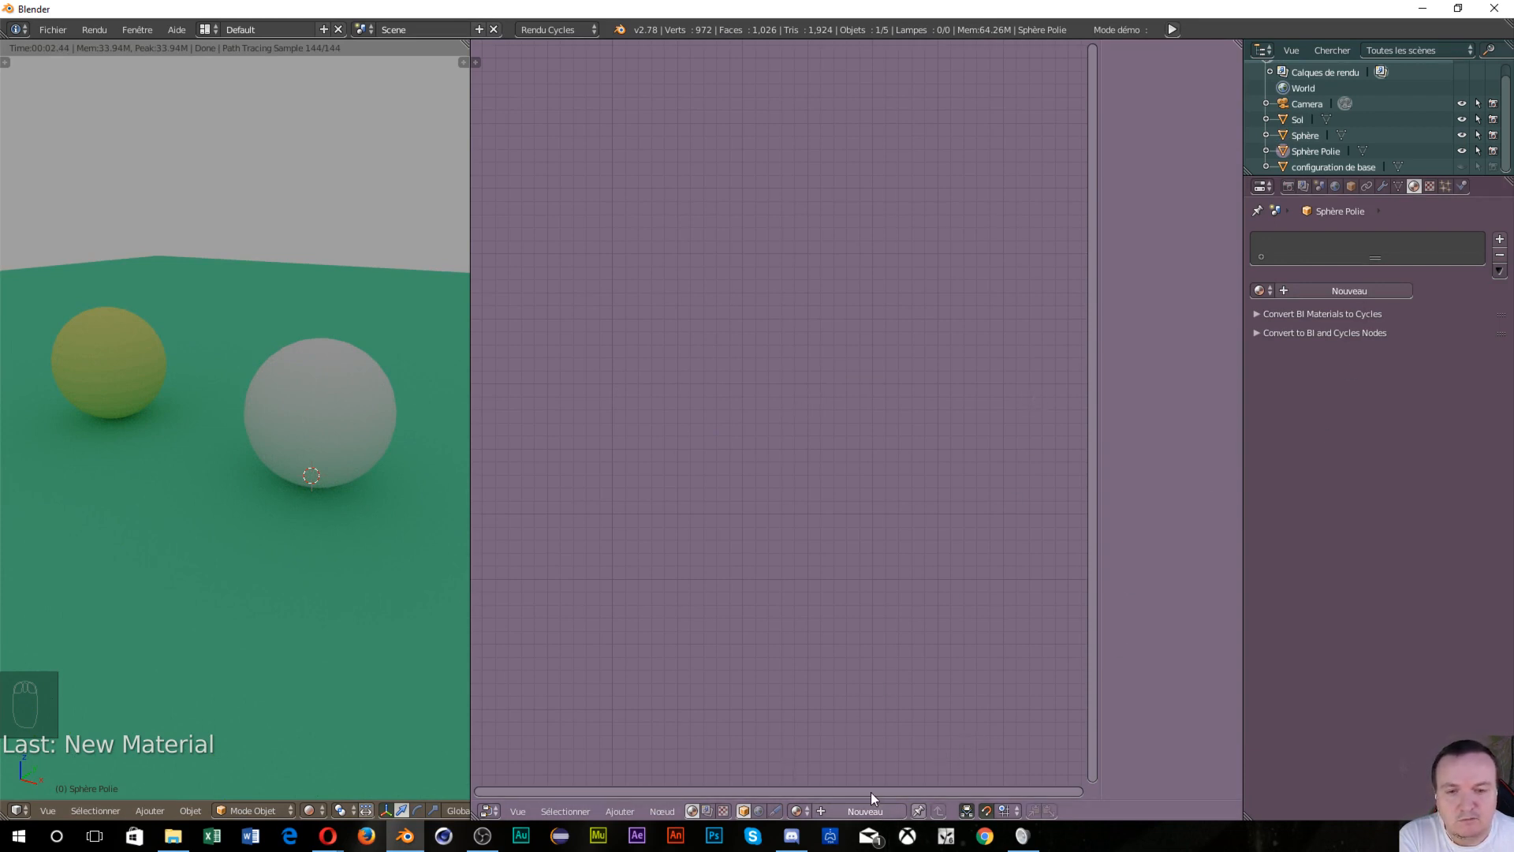
click(856, 811)
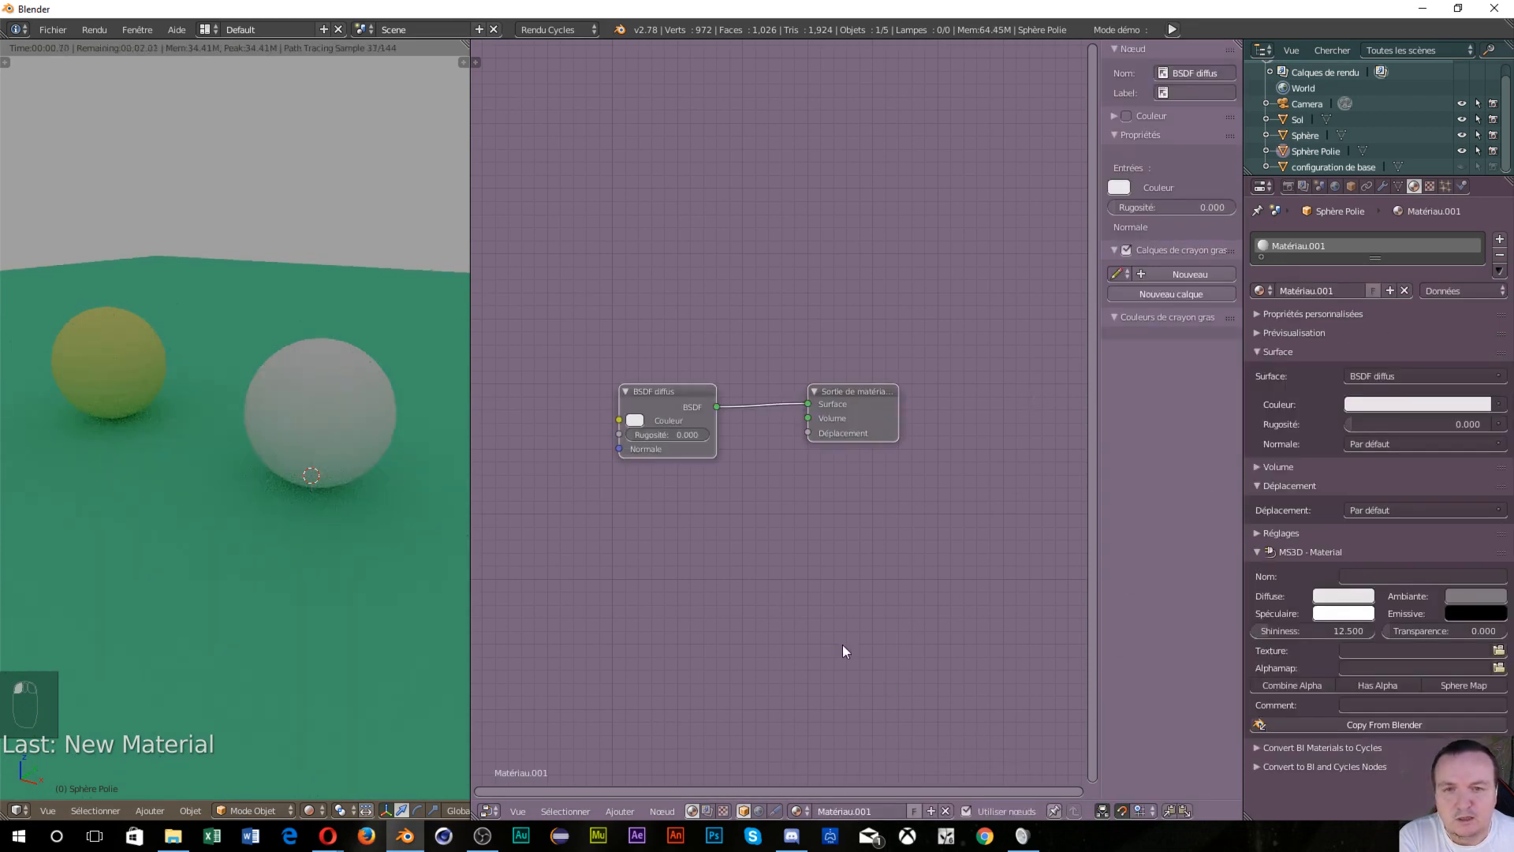
click(1341, 290)
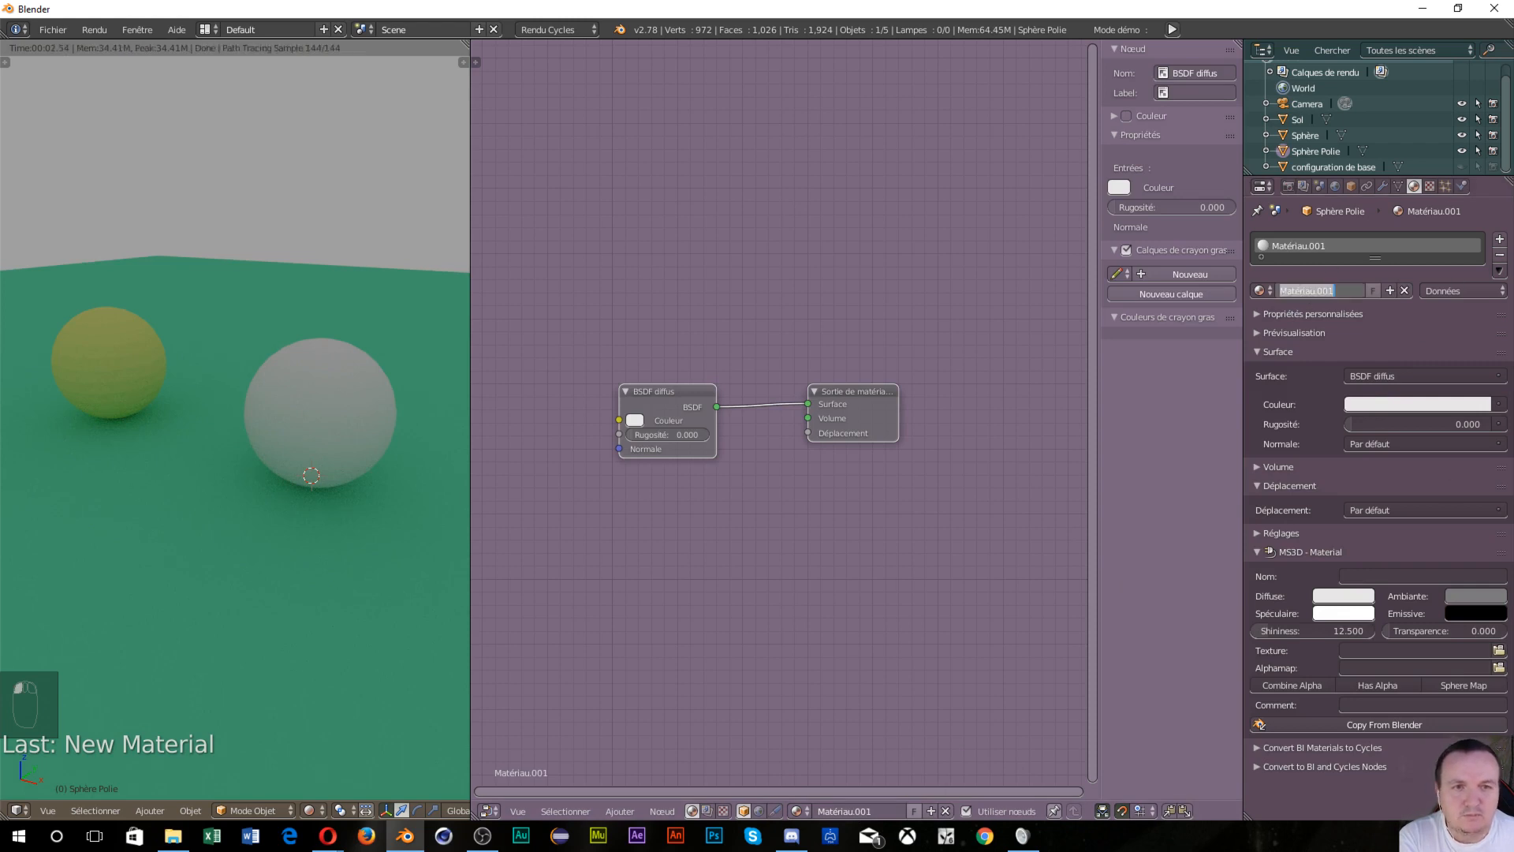
text(Mat.Sphere)
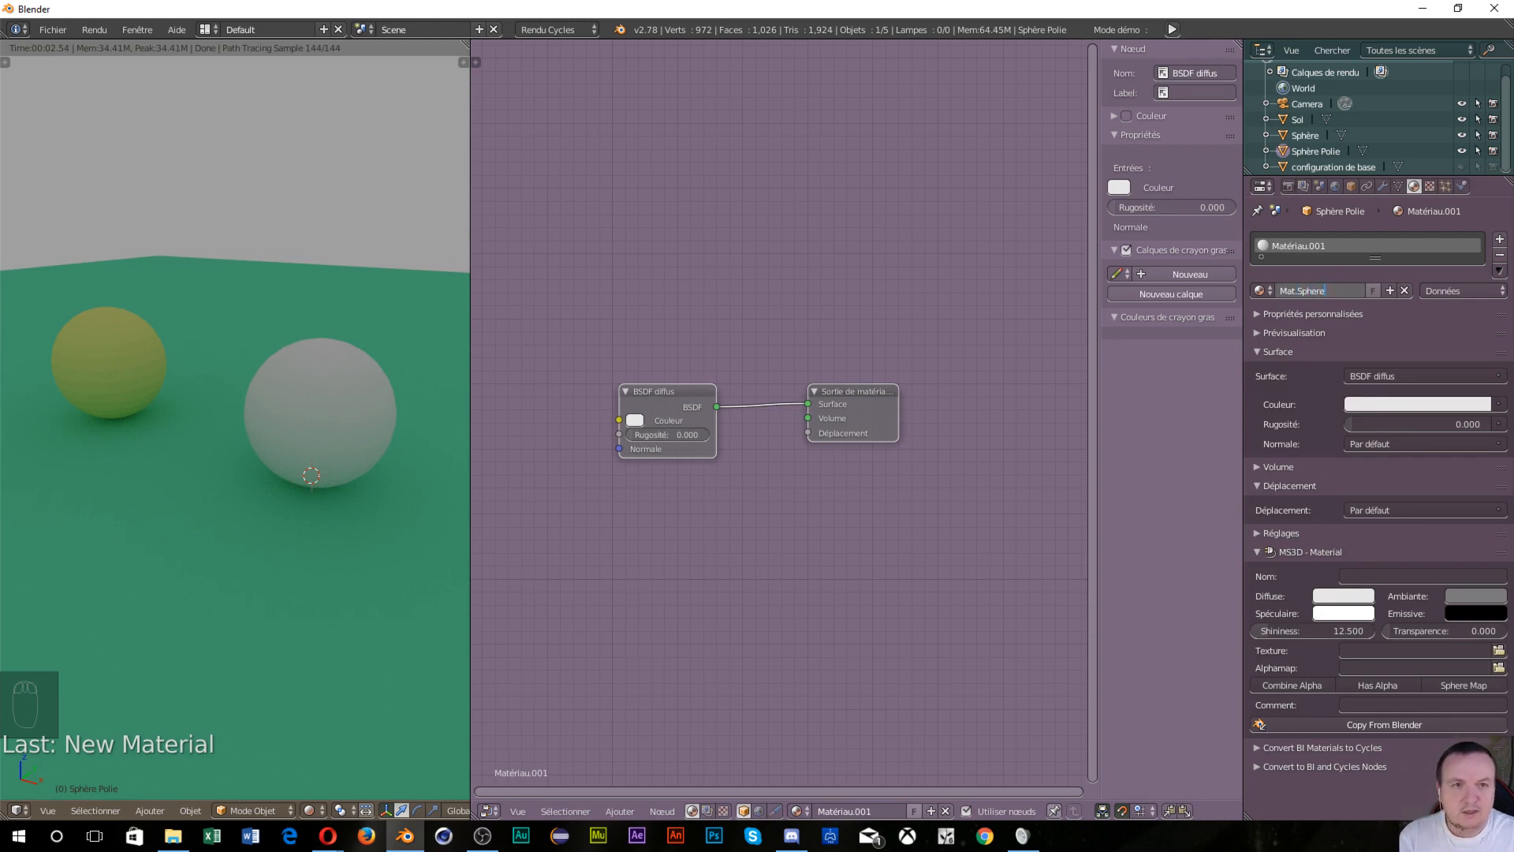
text(Poli)
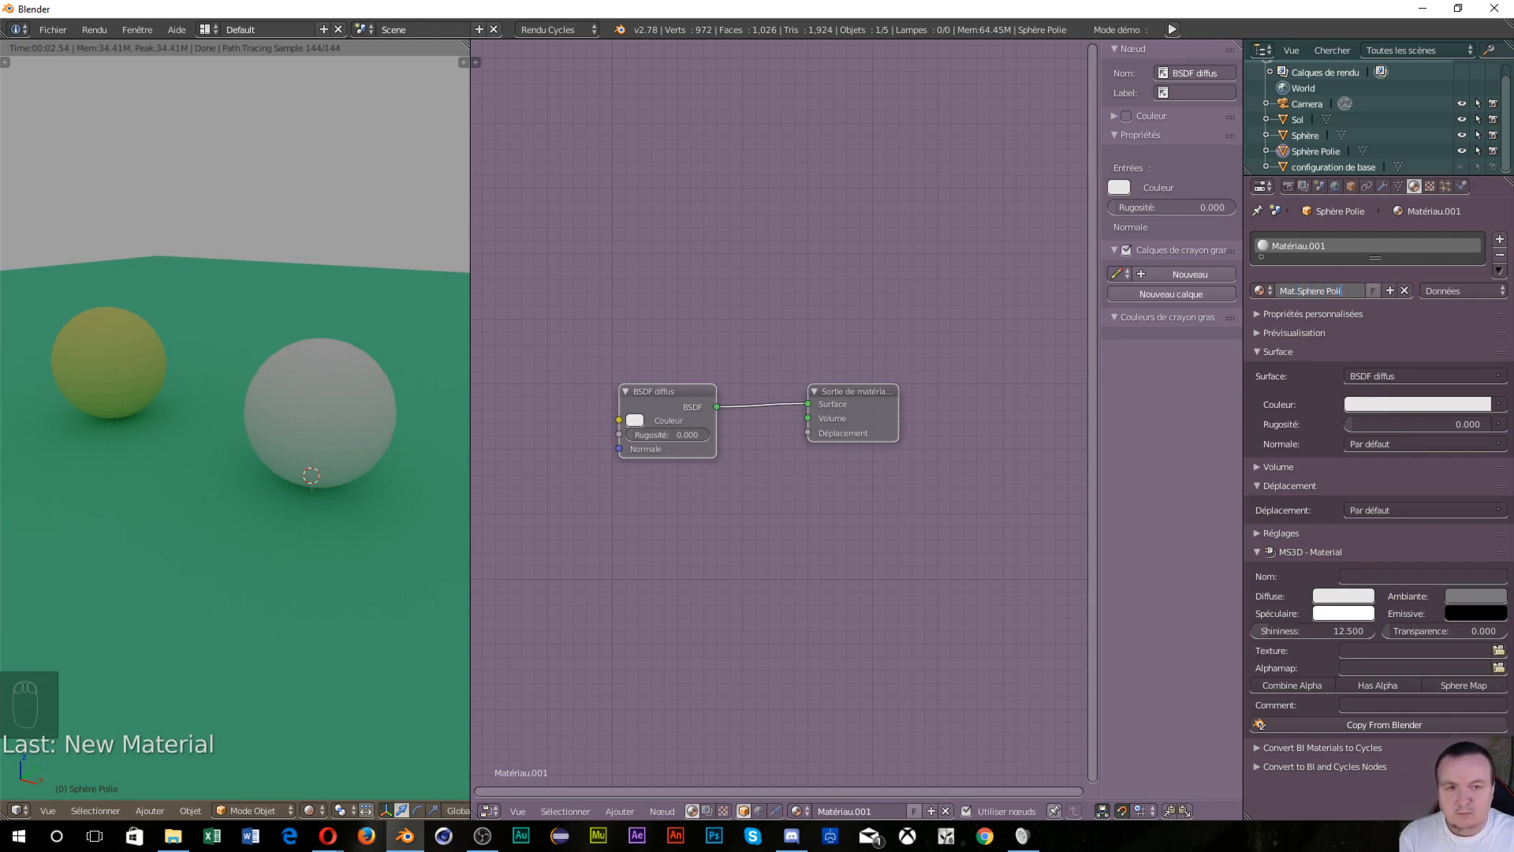
text(e)
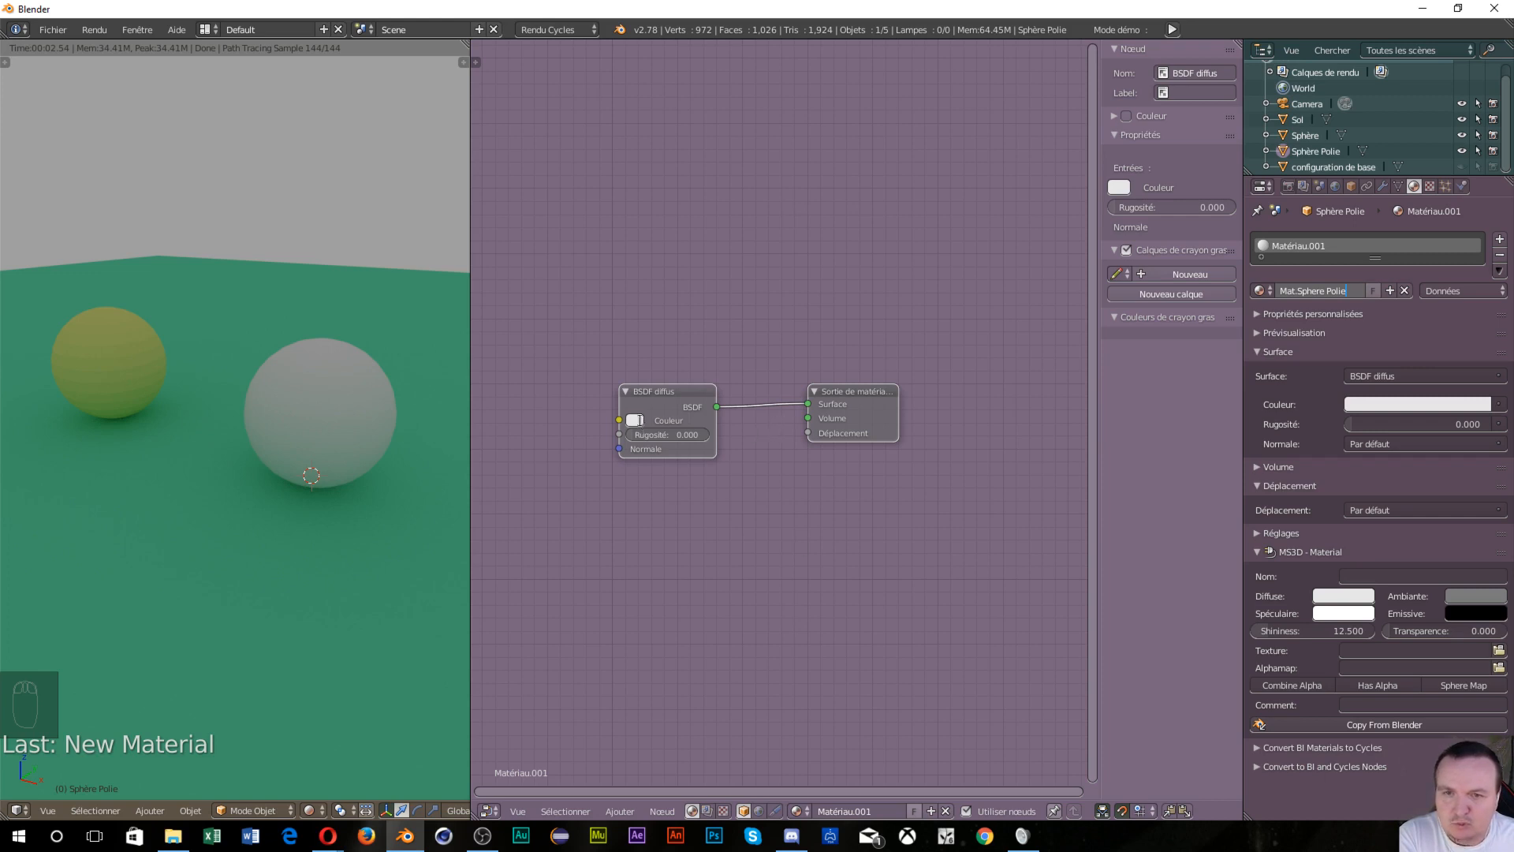
Set the Diffuse BSDF colour of Mat.Sphere Polie to blue, about R 0.084, G 0.125, B 0.800, and inspect both spheres
click(641, 419)
click(641, 419)
drag(674, 290, 702, 262)
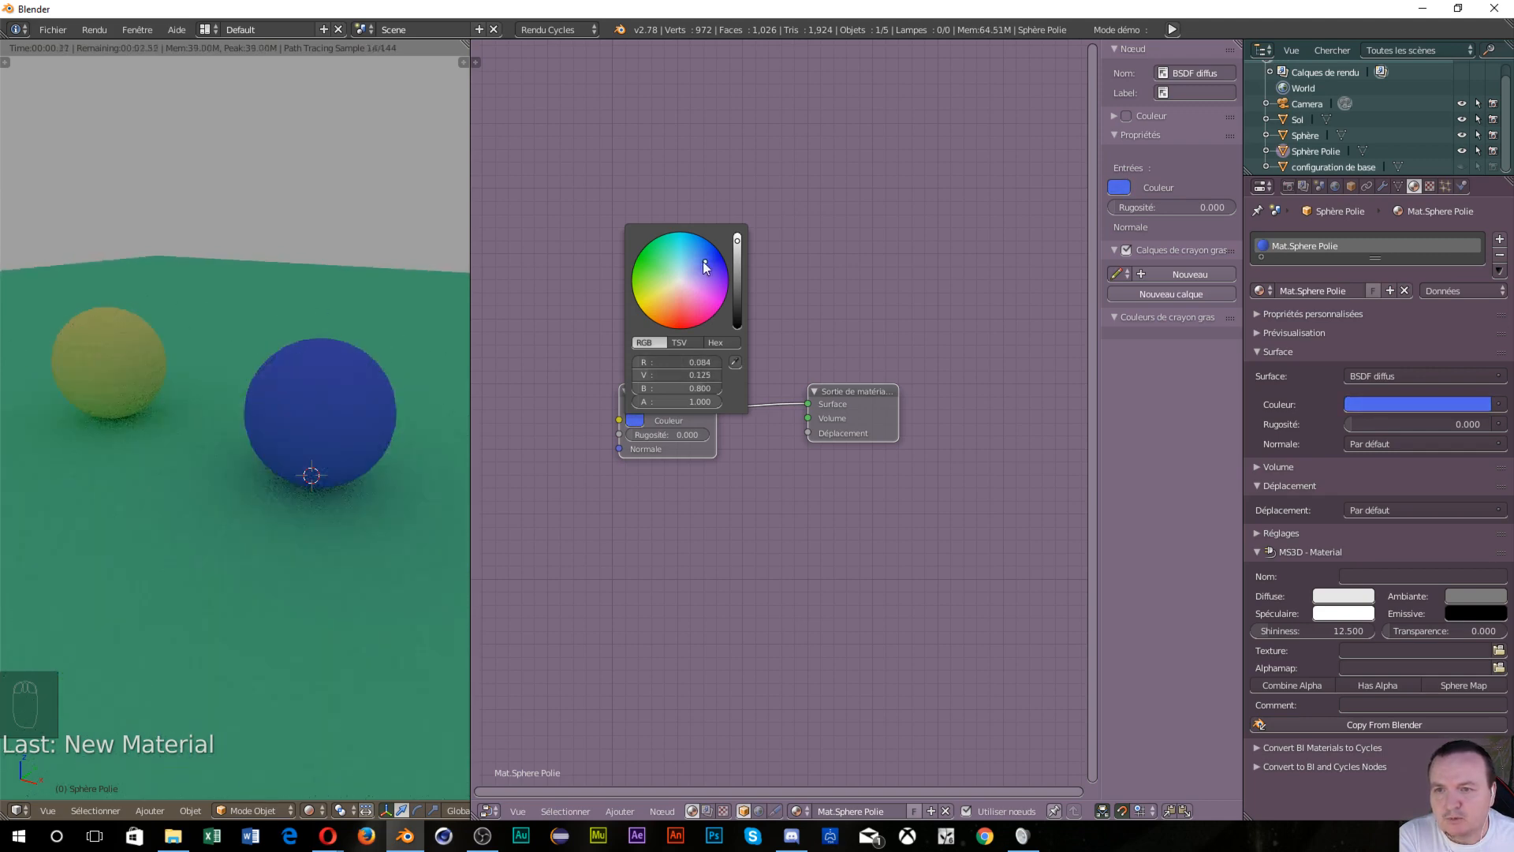
middle_drag(135, 476, 192, 465)
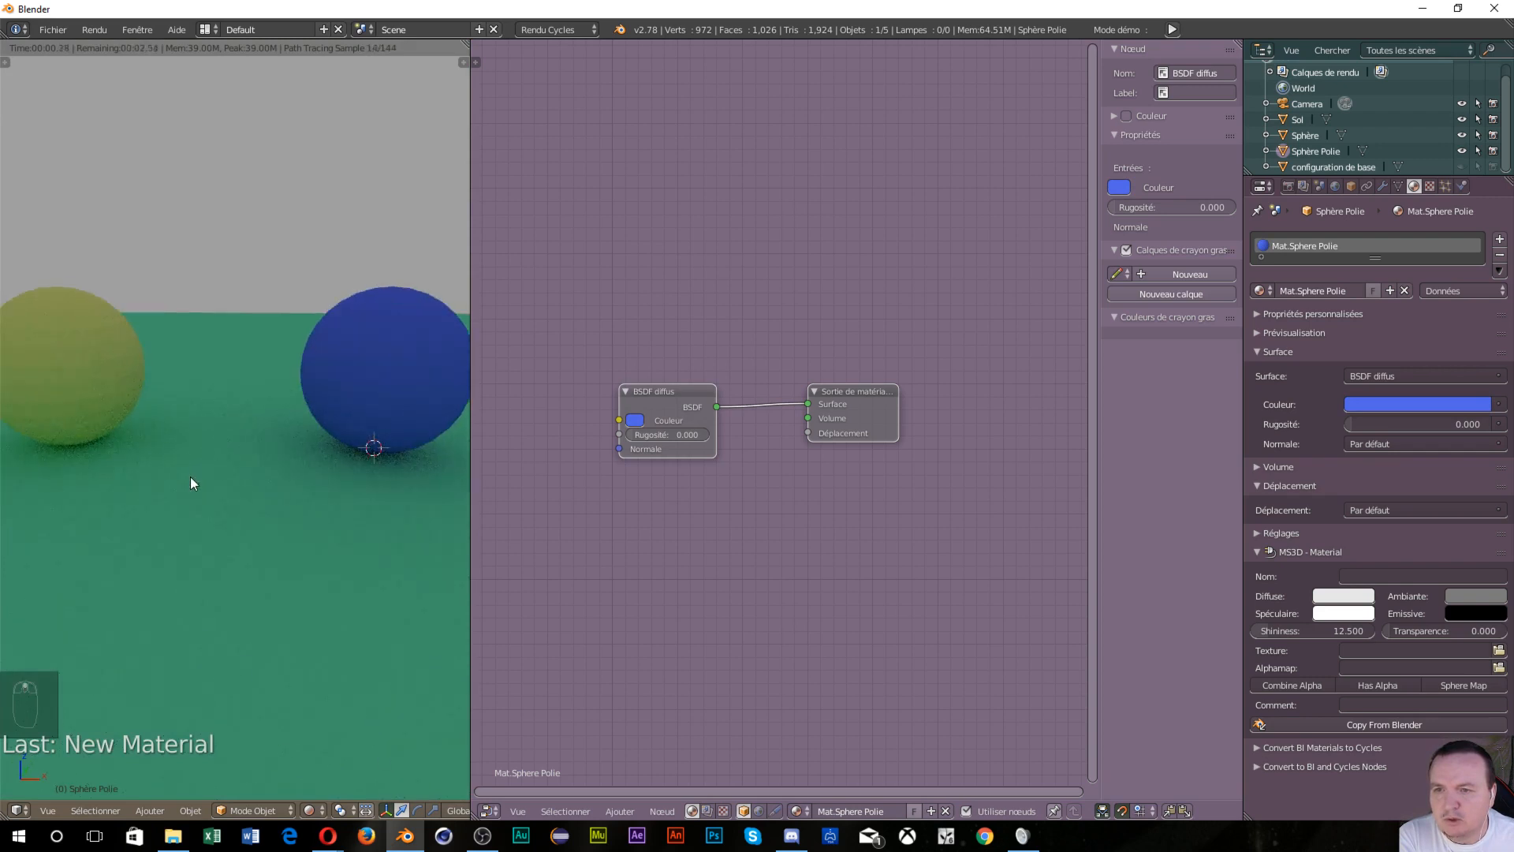
middle_click(163, 513)
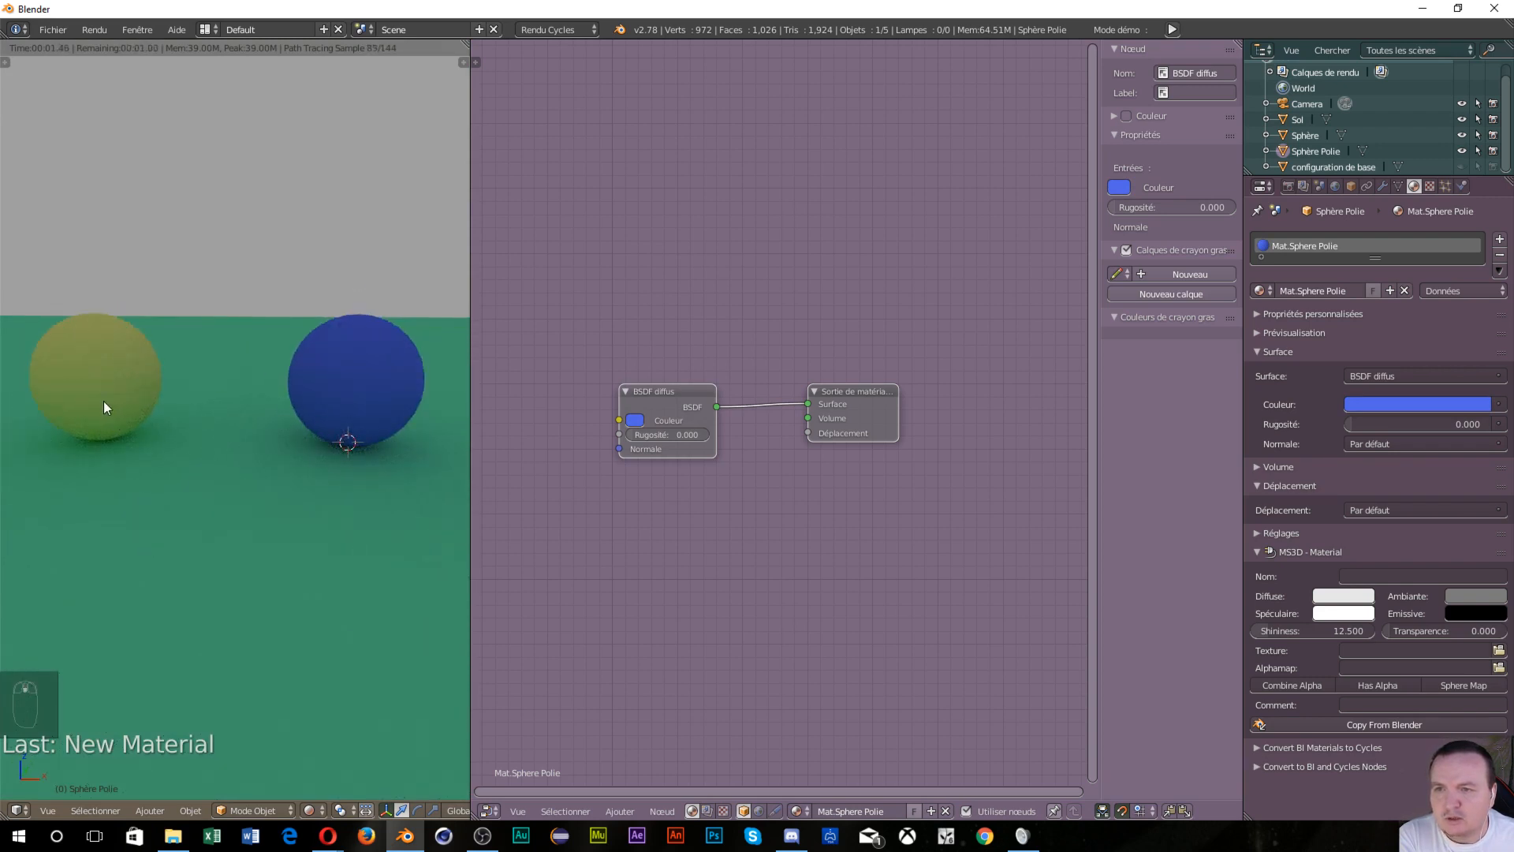
mouse_move(264, 558)
middle_down()
mouse_move(223, 563)
mouse_move(236, 568)
middle_up()
Spread the nodes of Mat.Sphere Polie apart, with Material Output farther away and lower and Diffuse BSDF slightly higher
drag(865, 385, 952, 457)
drag(683, 388, 637, 349)
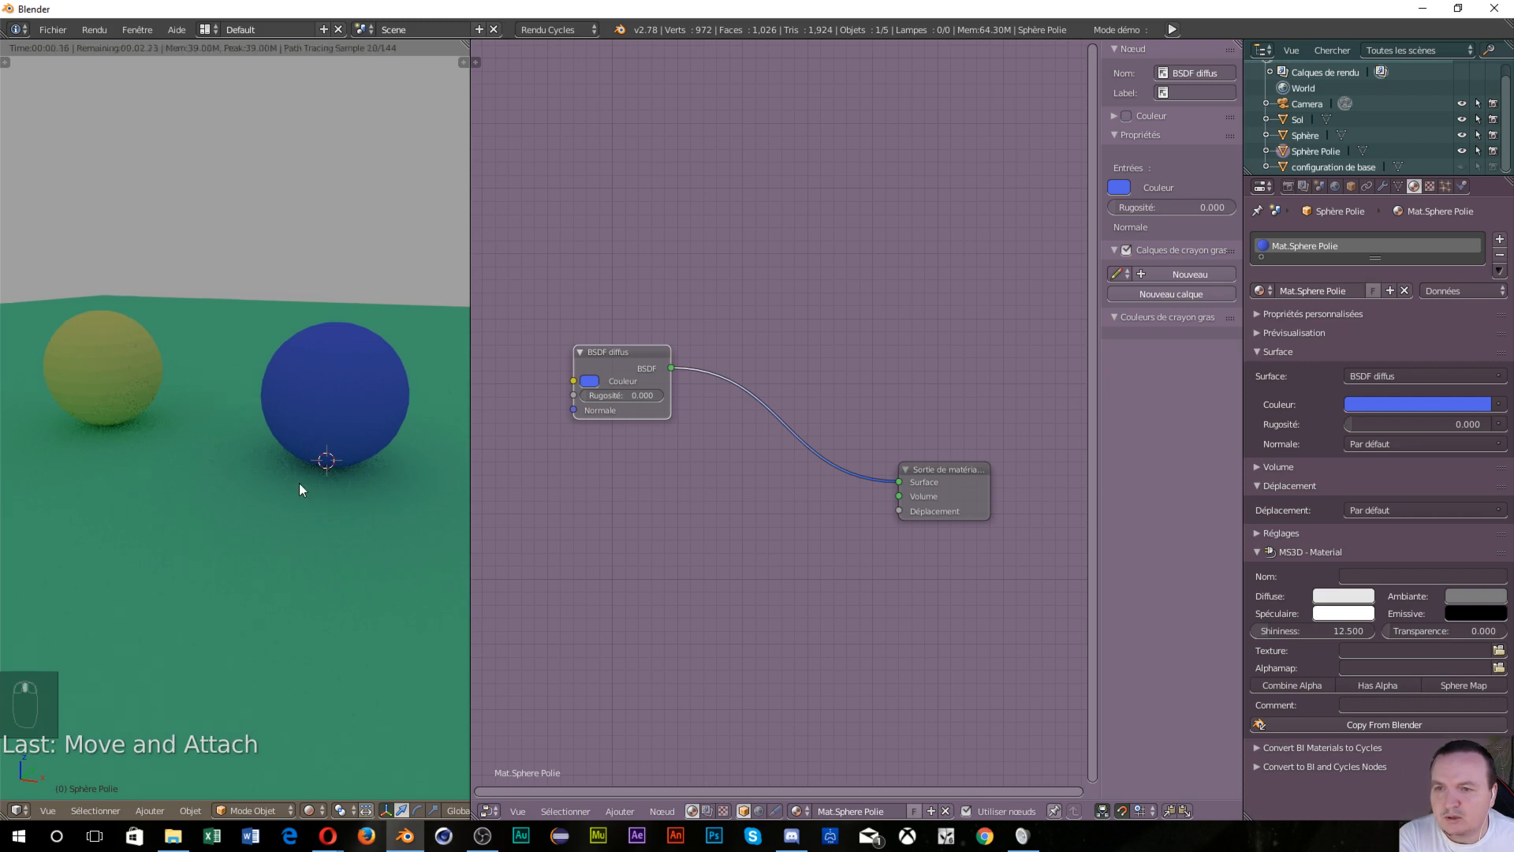
middle_drag(301, 489, 301, 497)
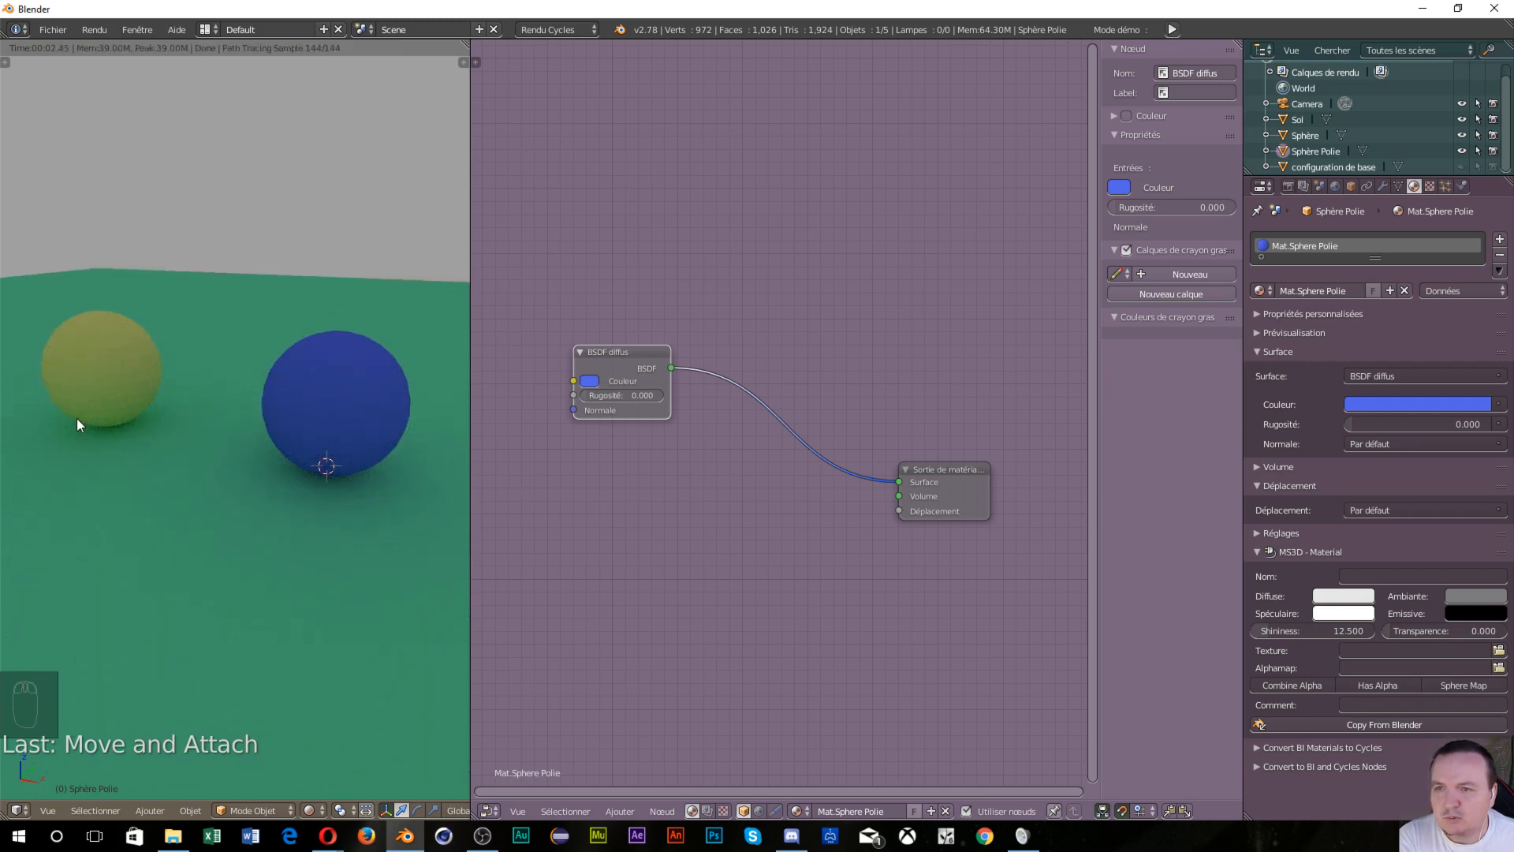
scroll(199, 526, up, 3)
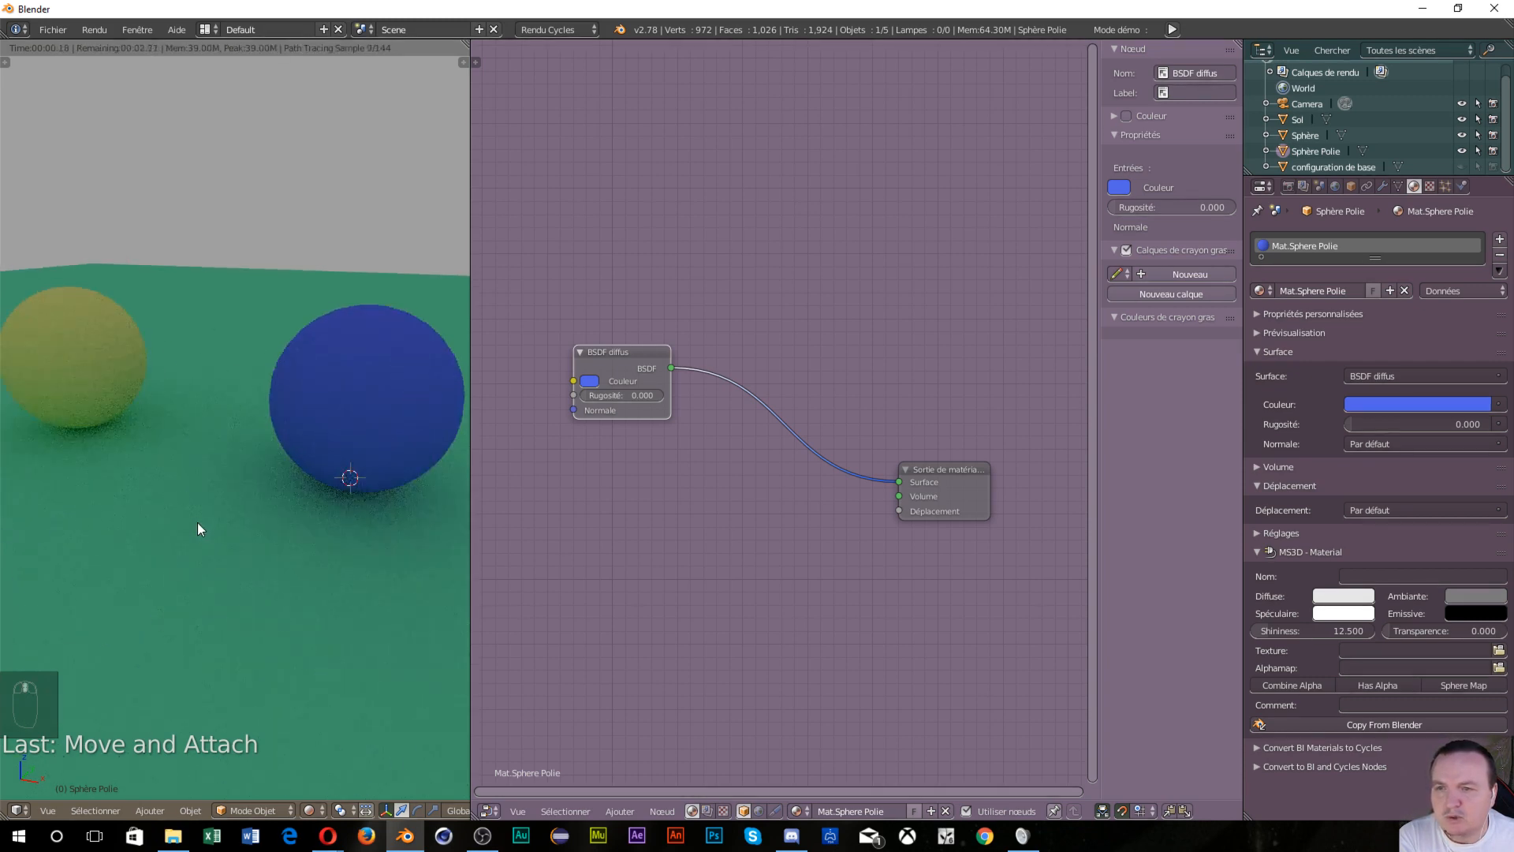
scroll(193, 522, down, 2)
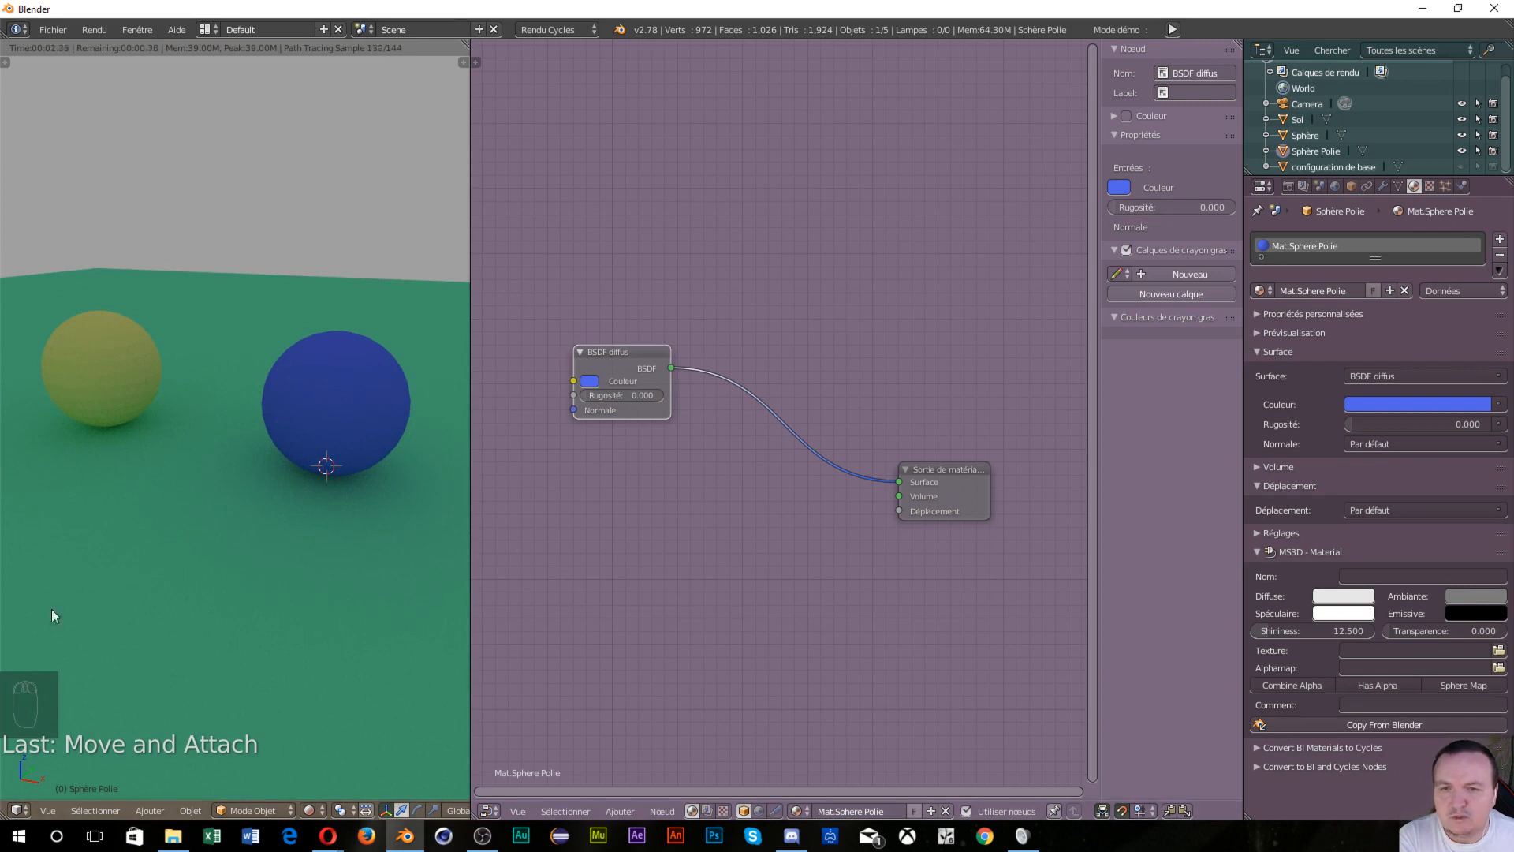
Add a Glossy BSDF (BSDF brillant) node to the floor's mat.sol material, just below the Diffuse BSDF node
right_click(221, 538)
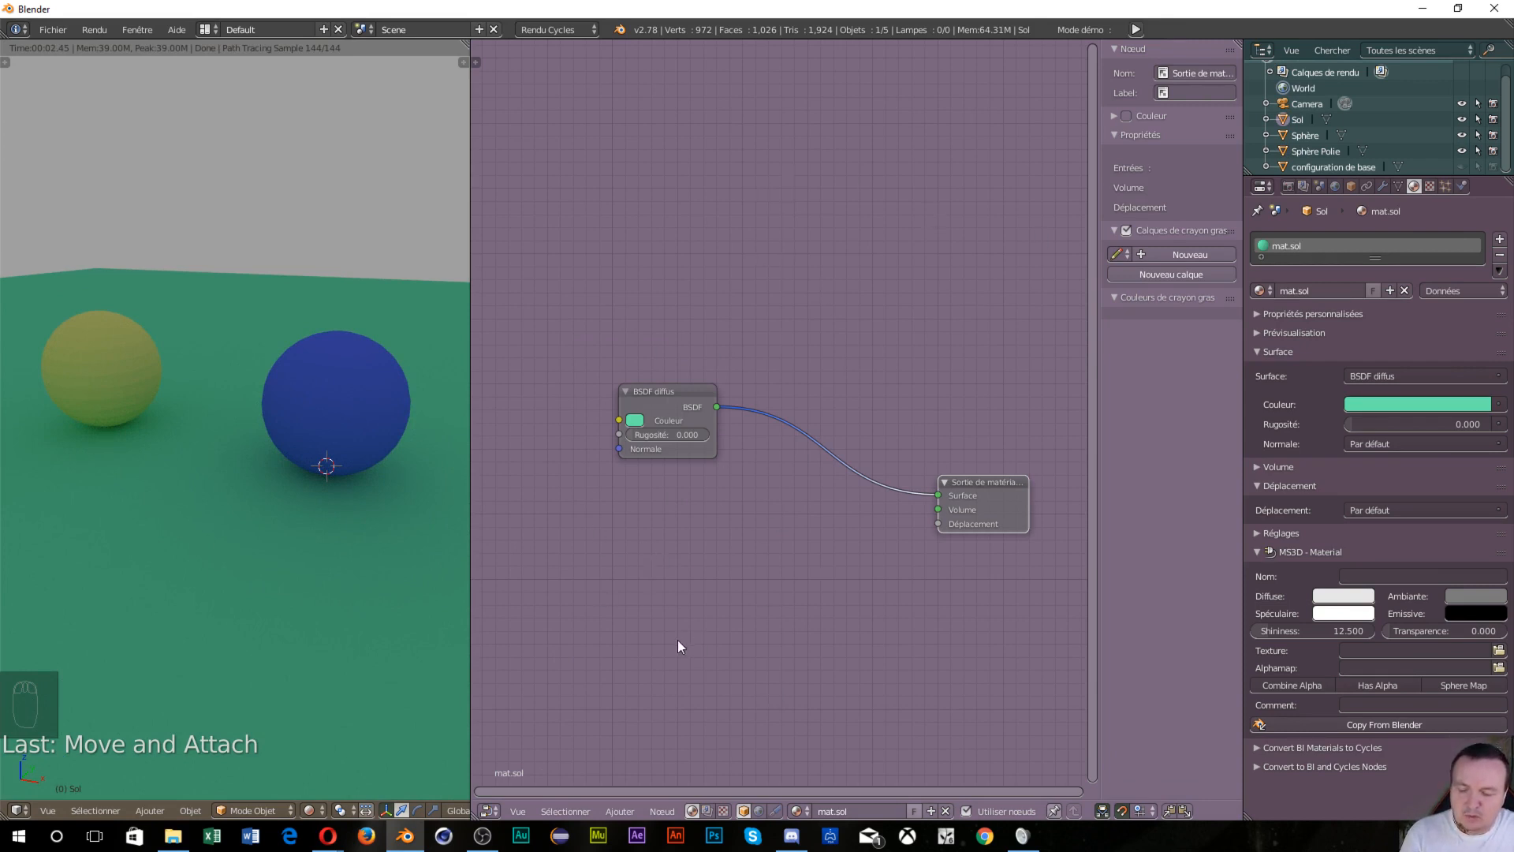
key(shift+a)
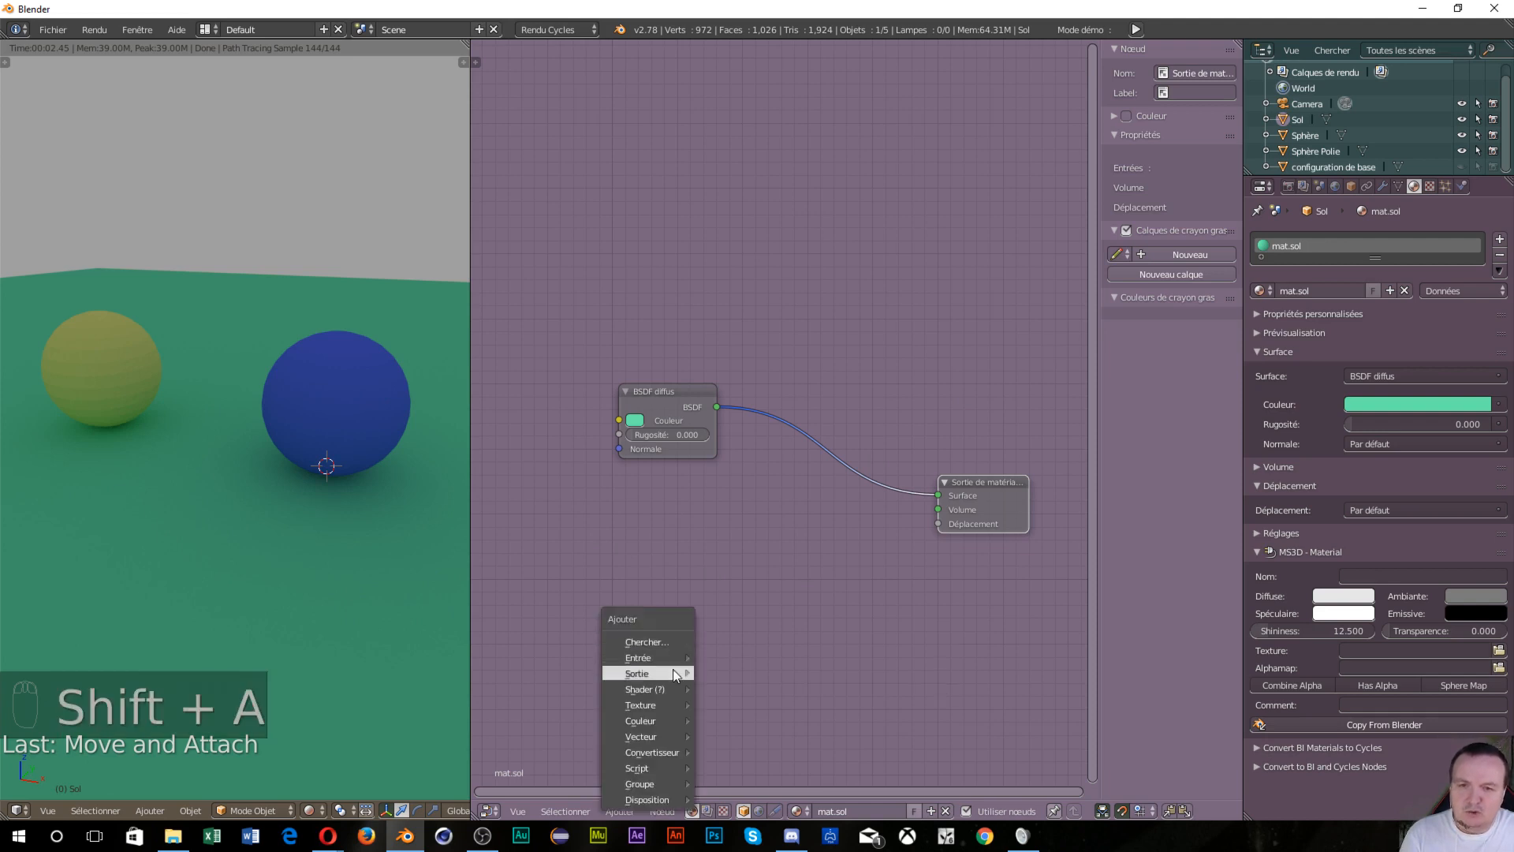
mouse_move(677, 690)
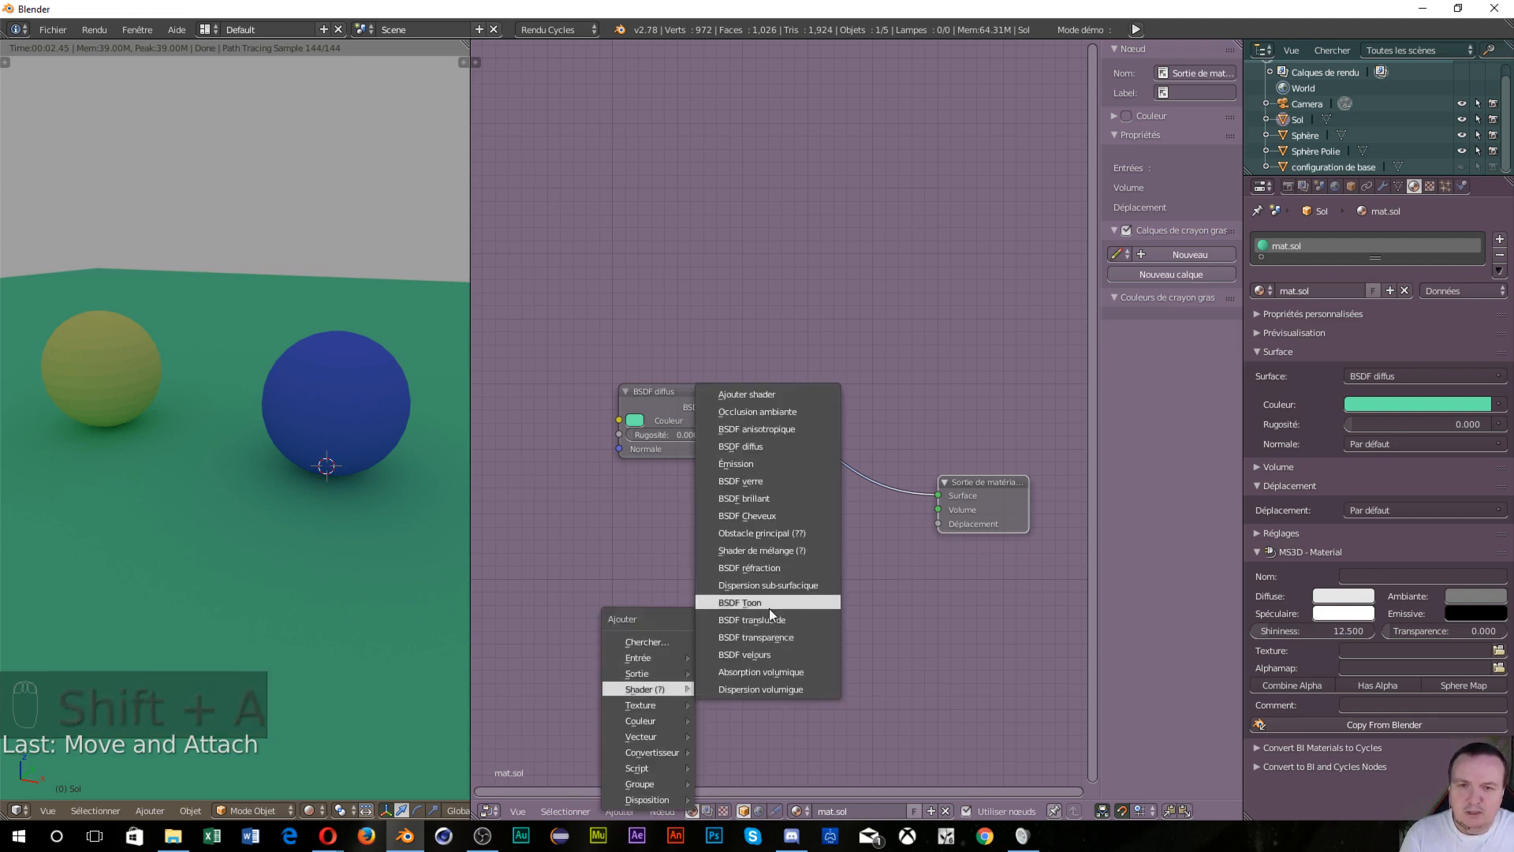
click(757, 498)
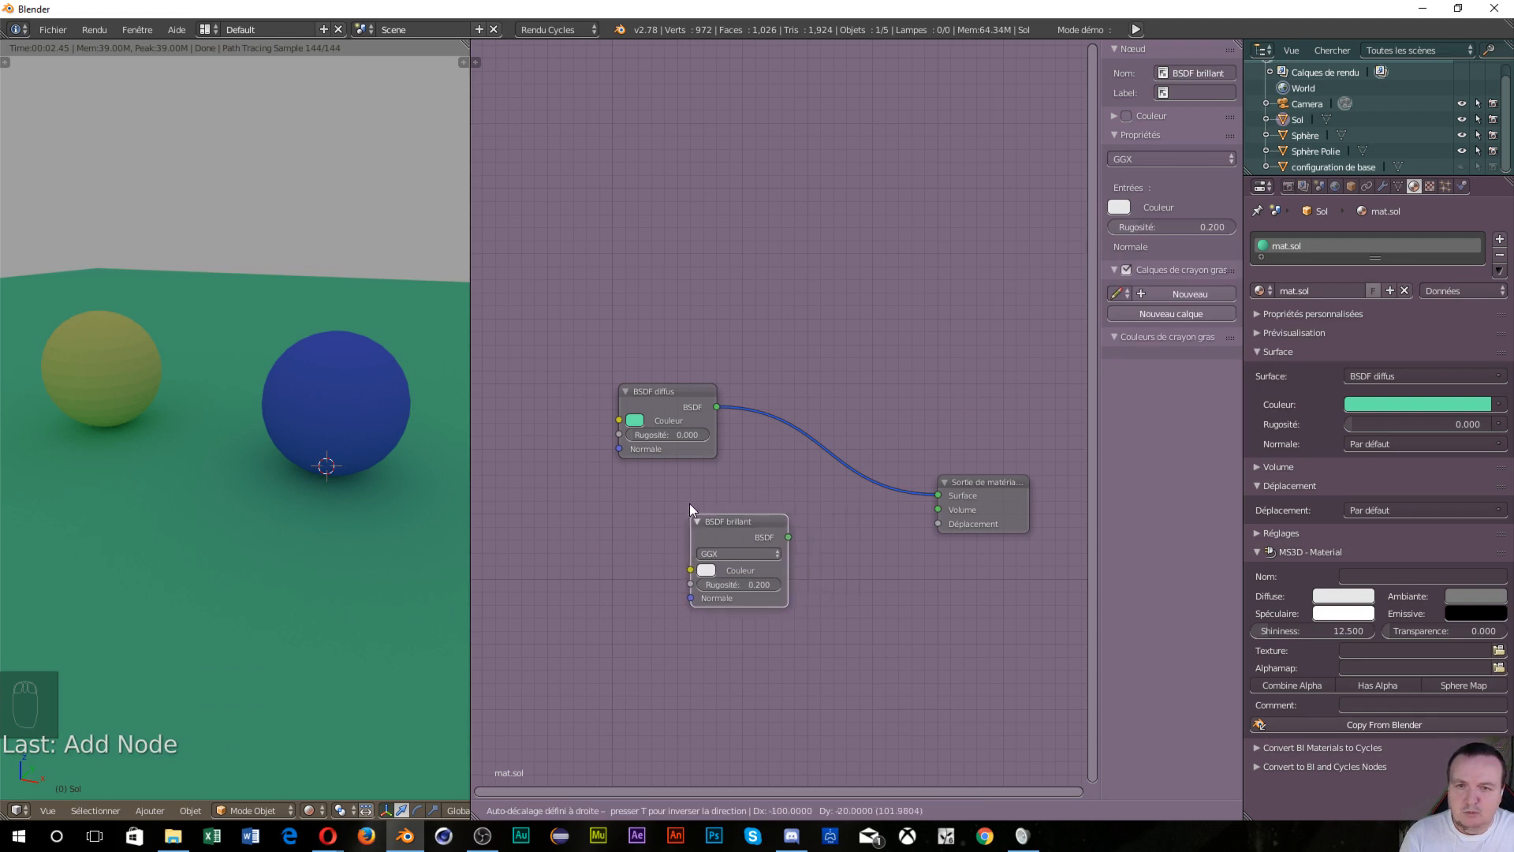
click(629, 502)
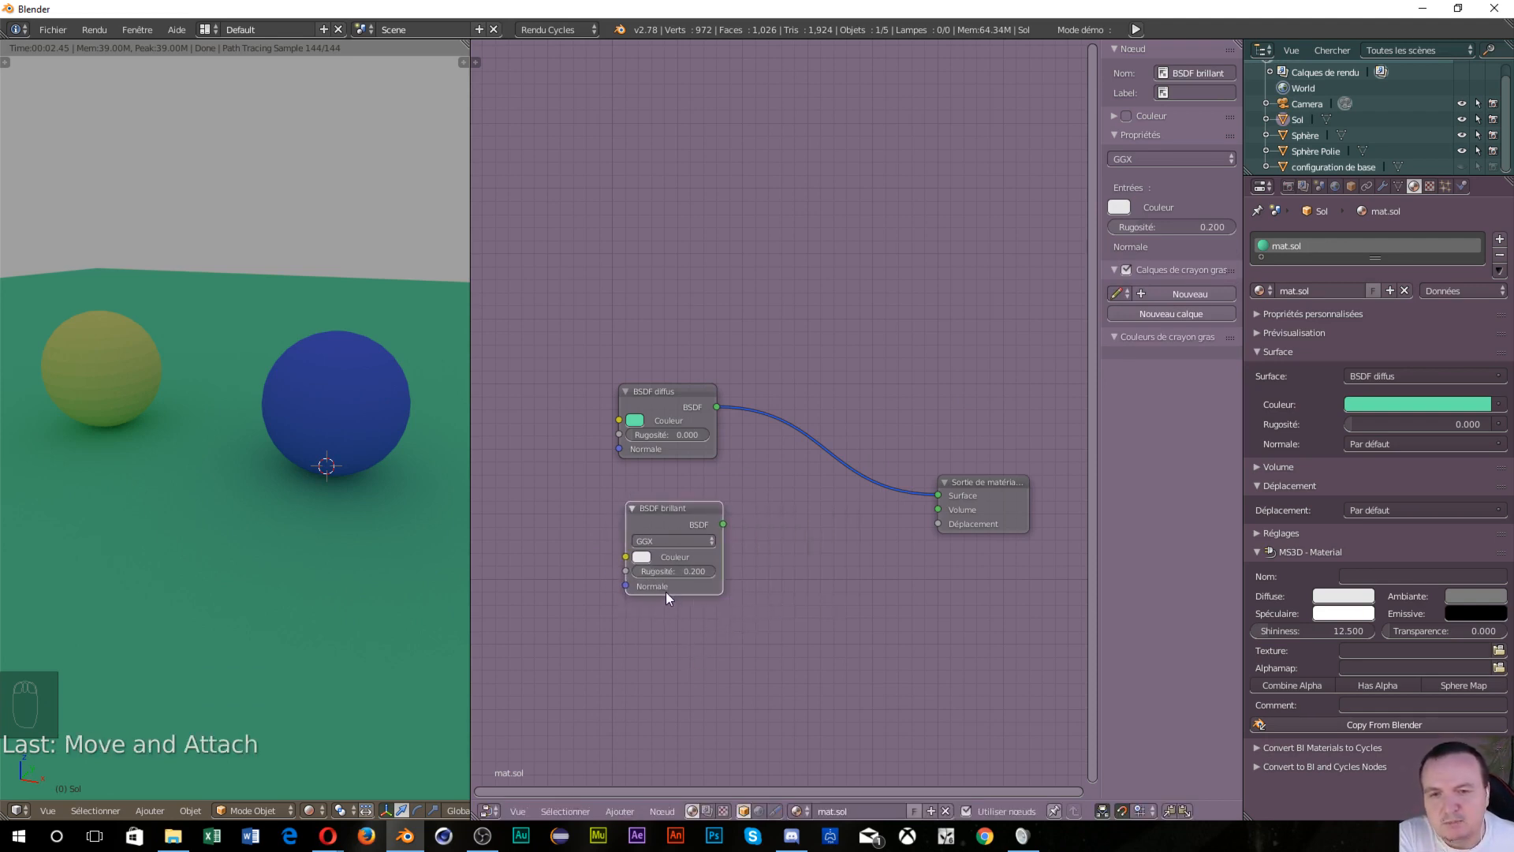
Connect the Glossy BSDF to the Material Output's Surface and set its roughness to 0.000 to preview a mirror-like floor
drag(724, 524, 933, 501)
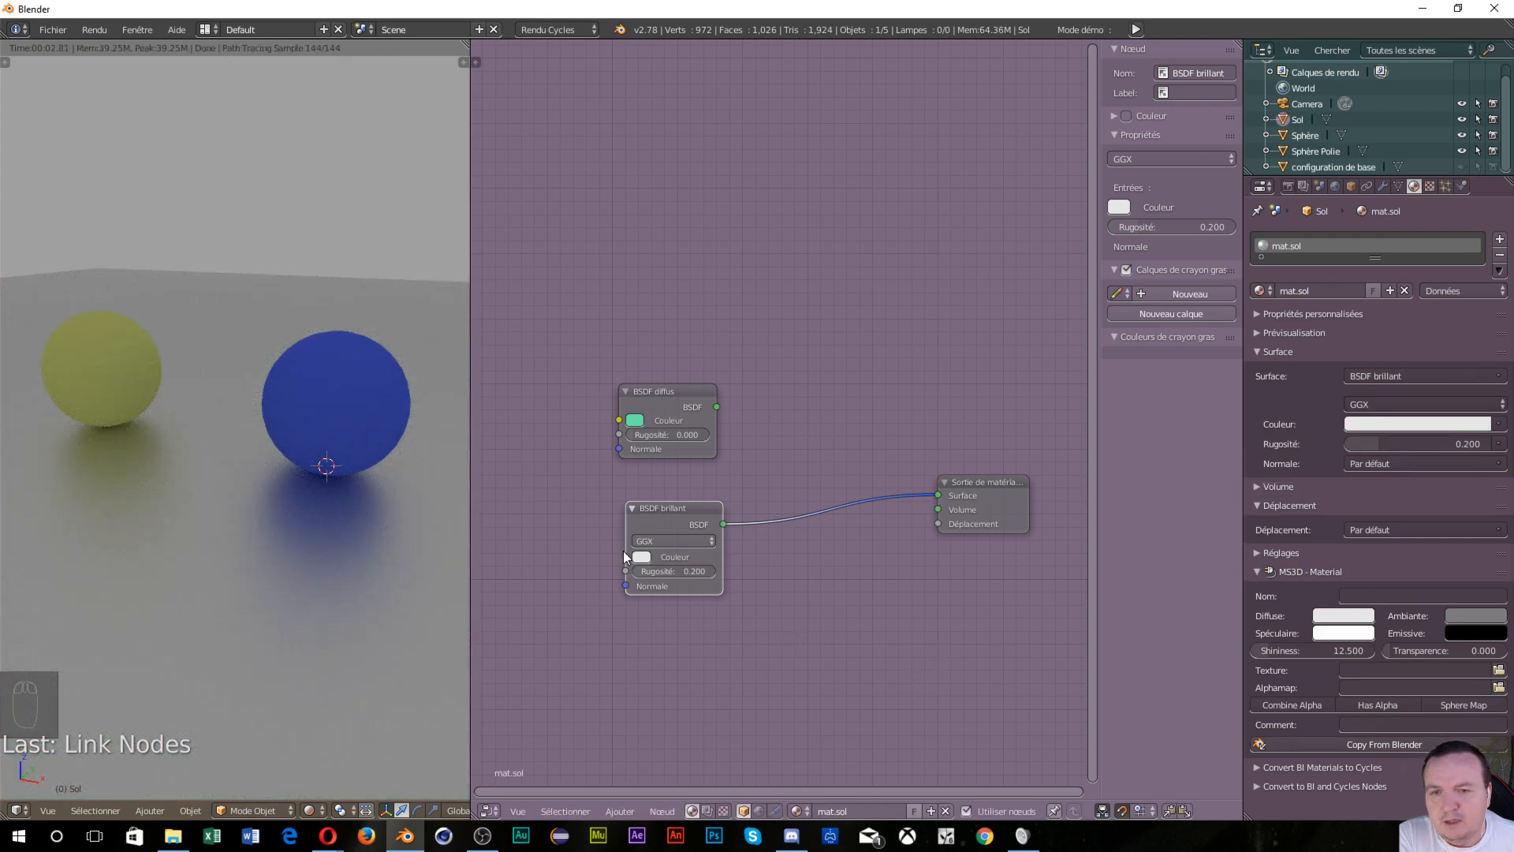
drag(654, 575, 631, 575)
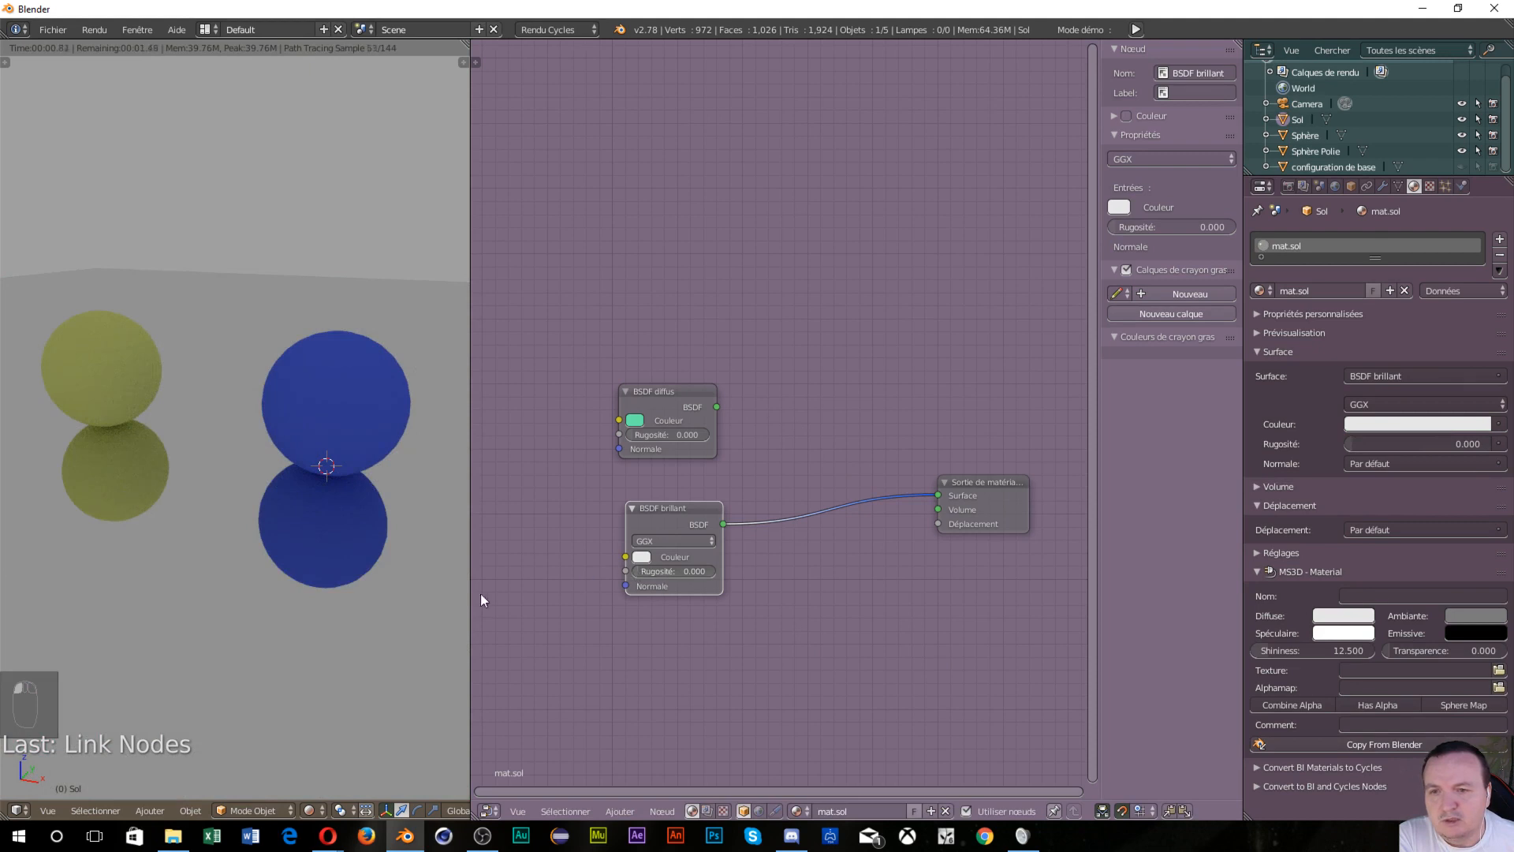
middle_drag(292, 580, 266, 599)
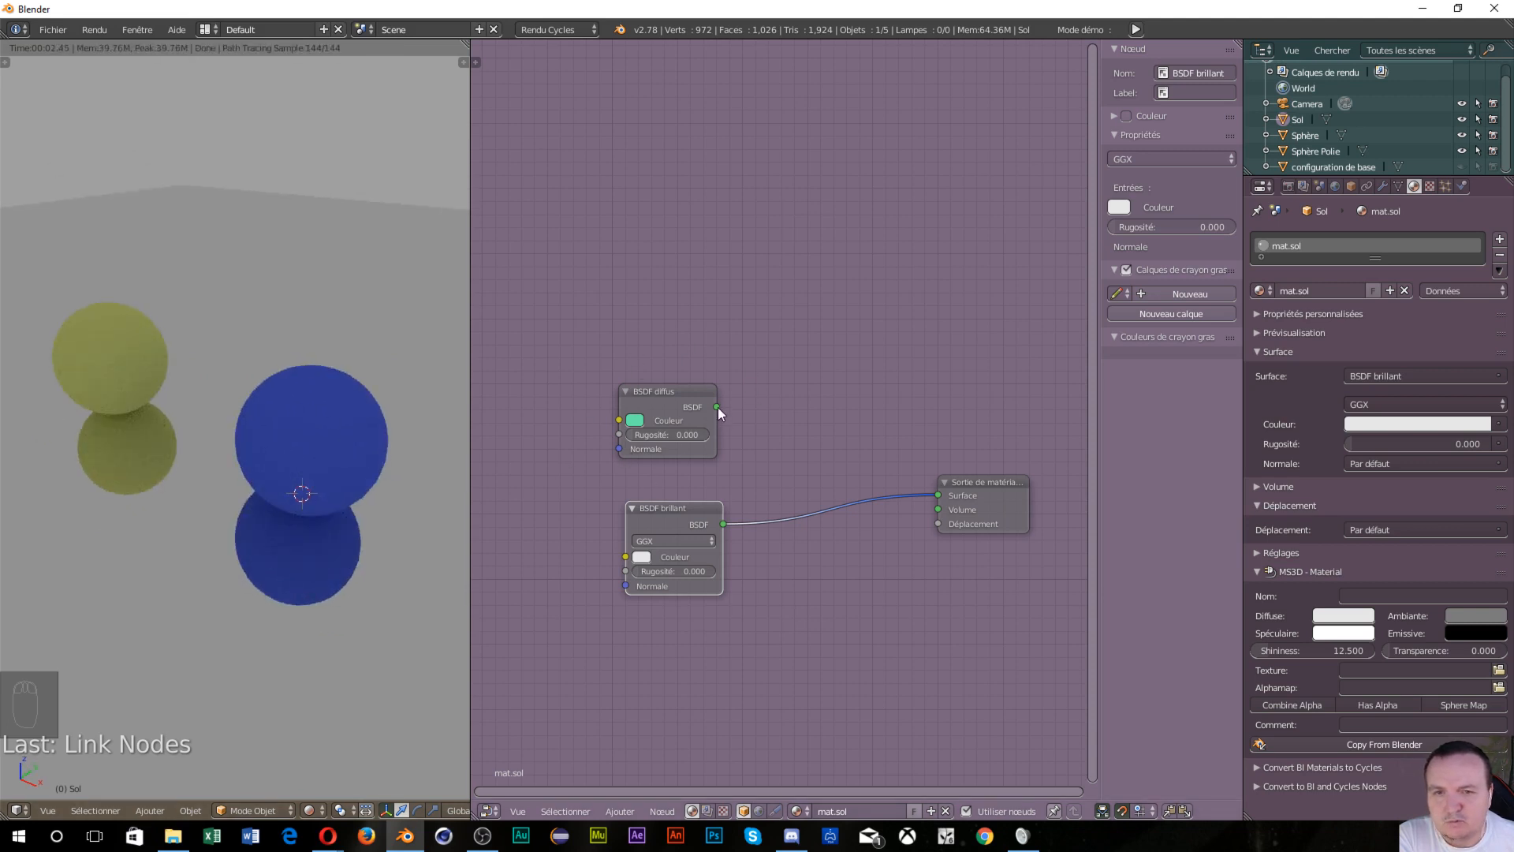
Reconnect the floor's Diffuse BSDF to the Material Output's Surface and align the Diffuse and Glossy nodes in one column
drag(718, 407, 936, 493)
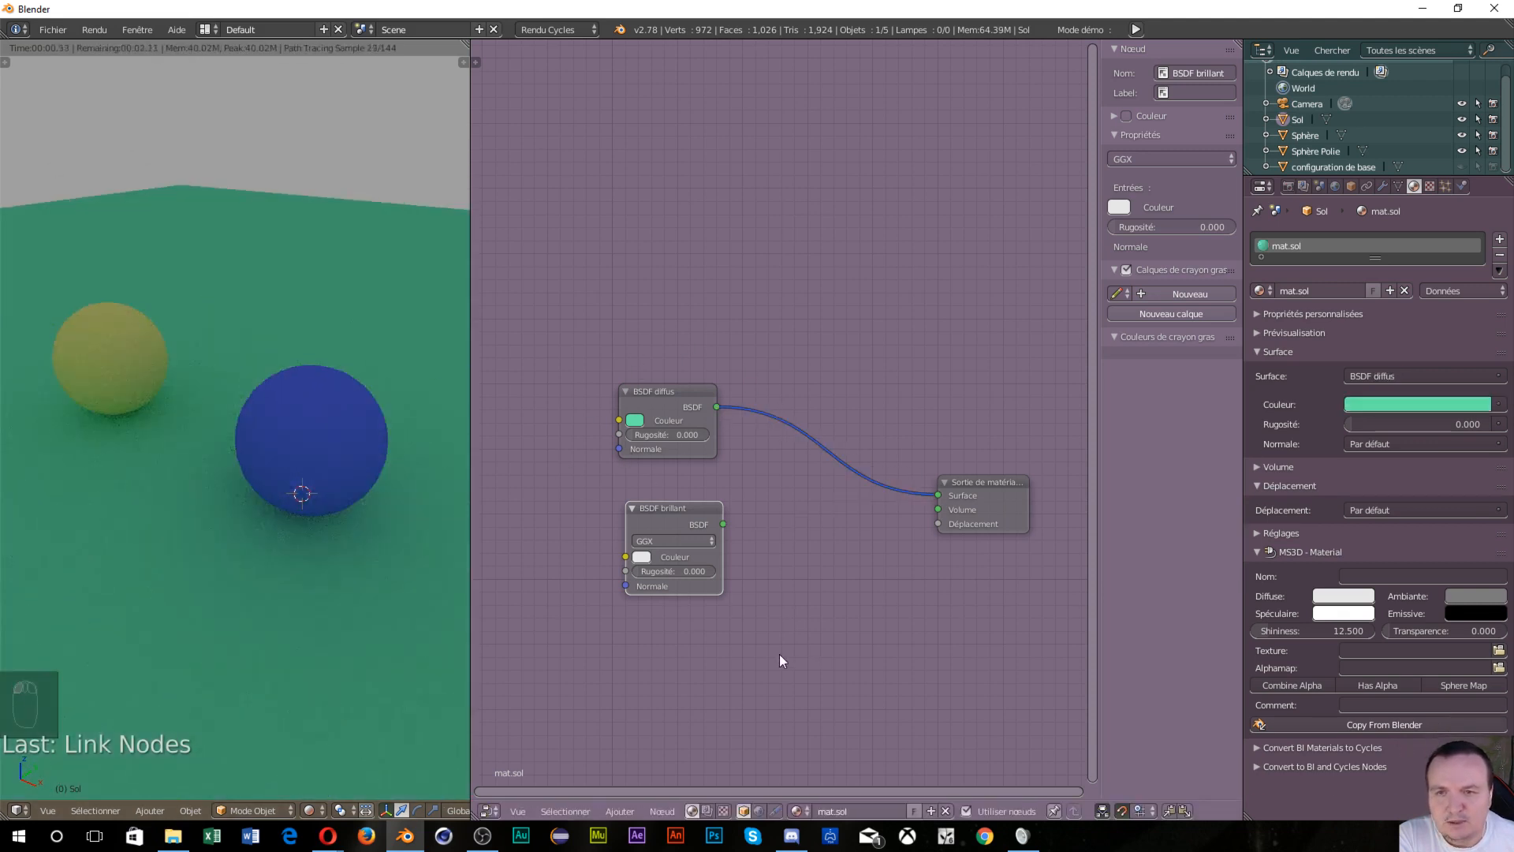
mouse_move(664, 511)
mouse_down()
mouse_move(616, 519)
mouse_move(638, 513)
mouse_up()
drag(658, 396, 612, 356)
drag(642, 508, 622, 517)
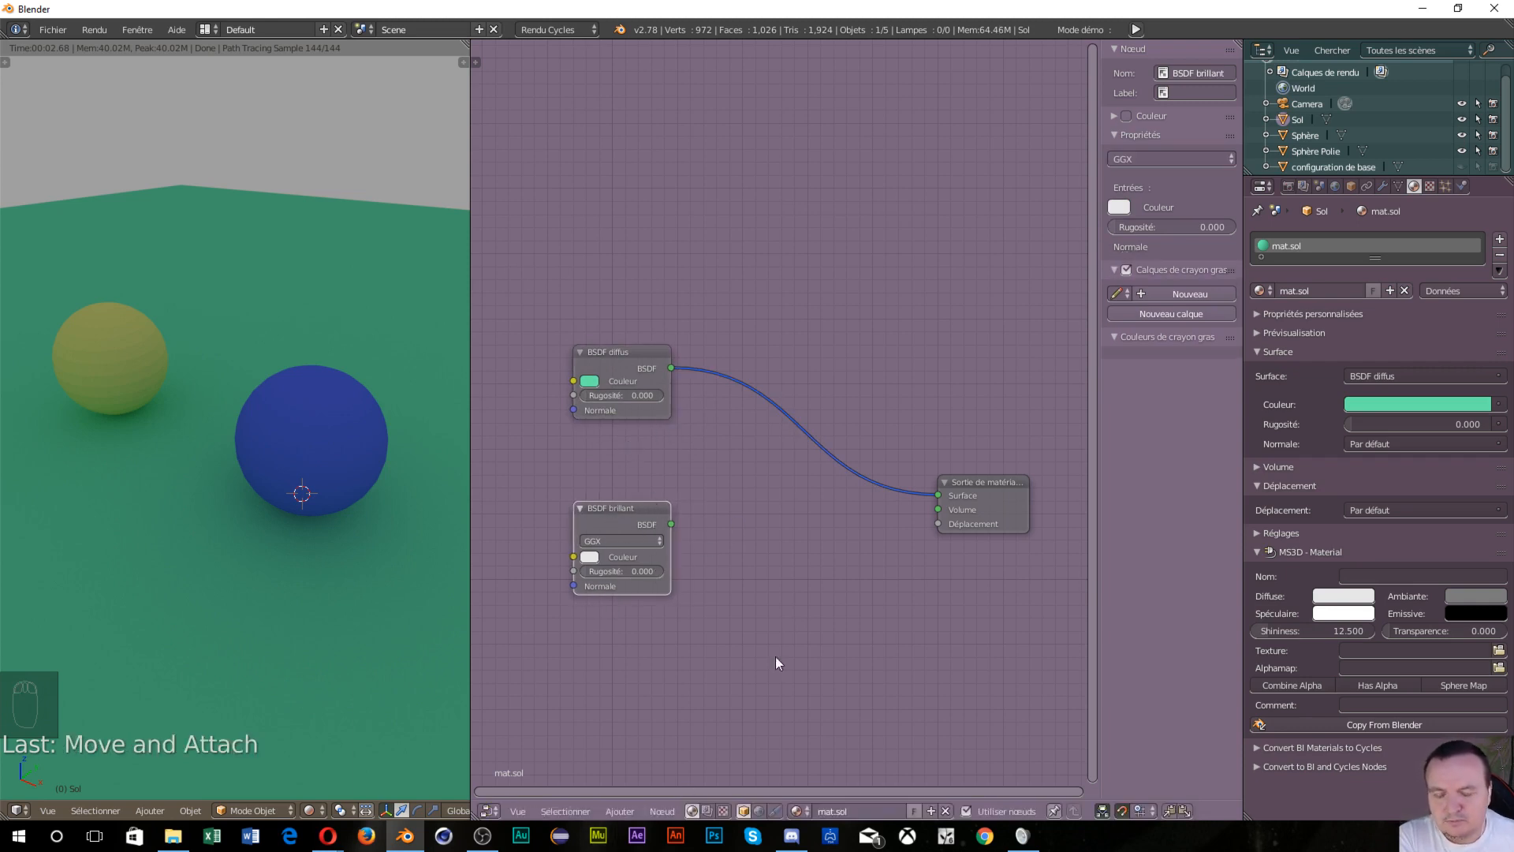
Insert a Mix Shader (Shader de mélange) between the floor's Diffuse BSDF and Material Output, and feed the Glossy BSDF into its second shader input
key(shift+a)
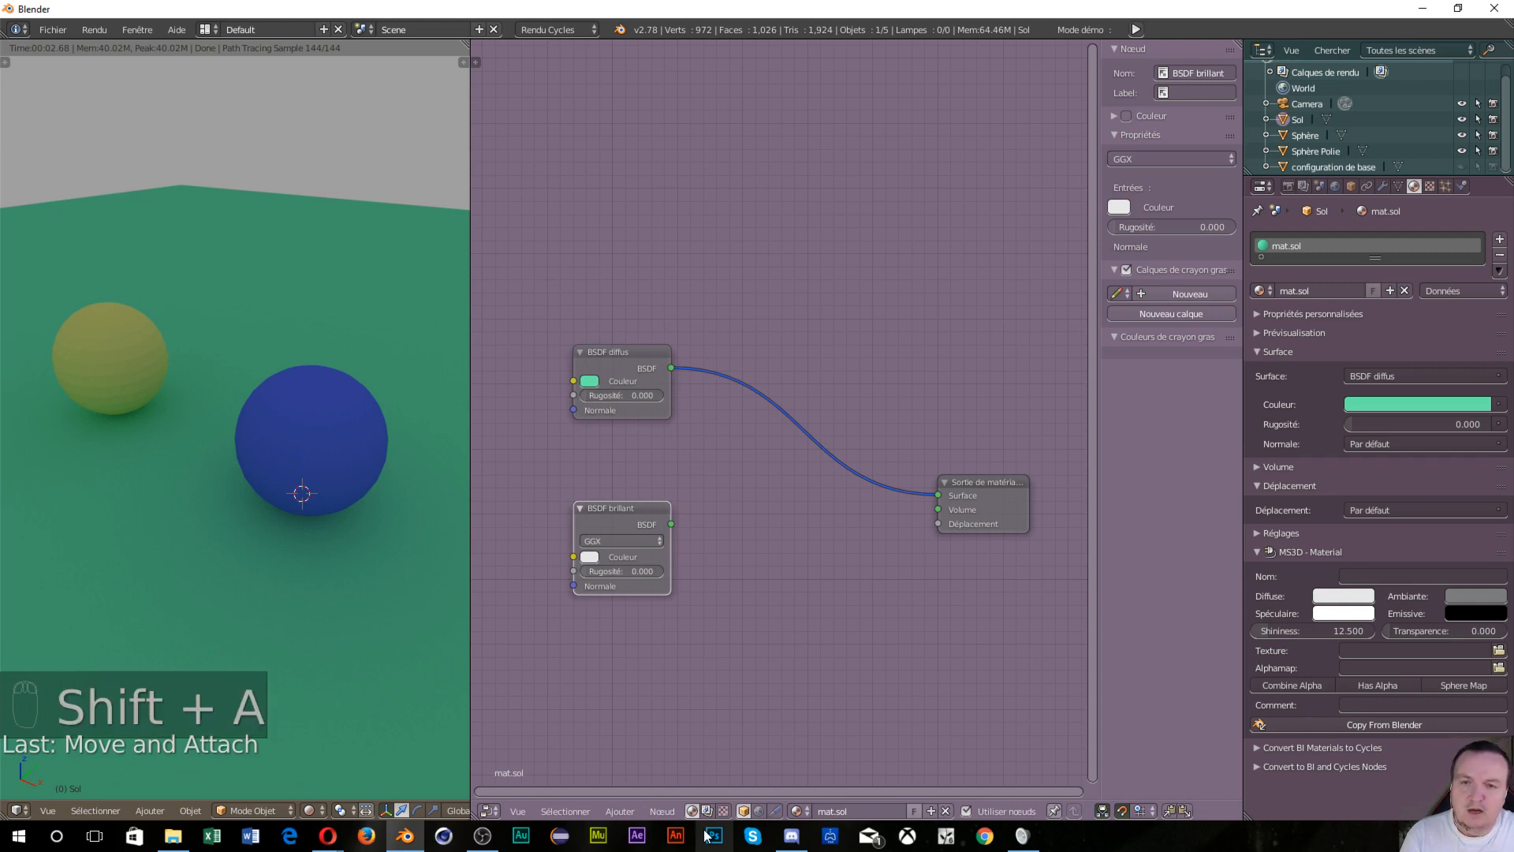
key(shift+a)
mouse_move(816, 500)
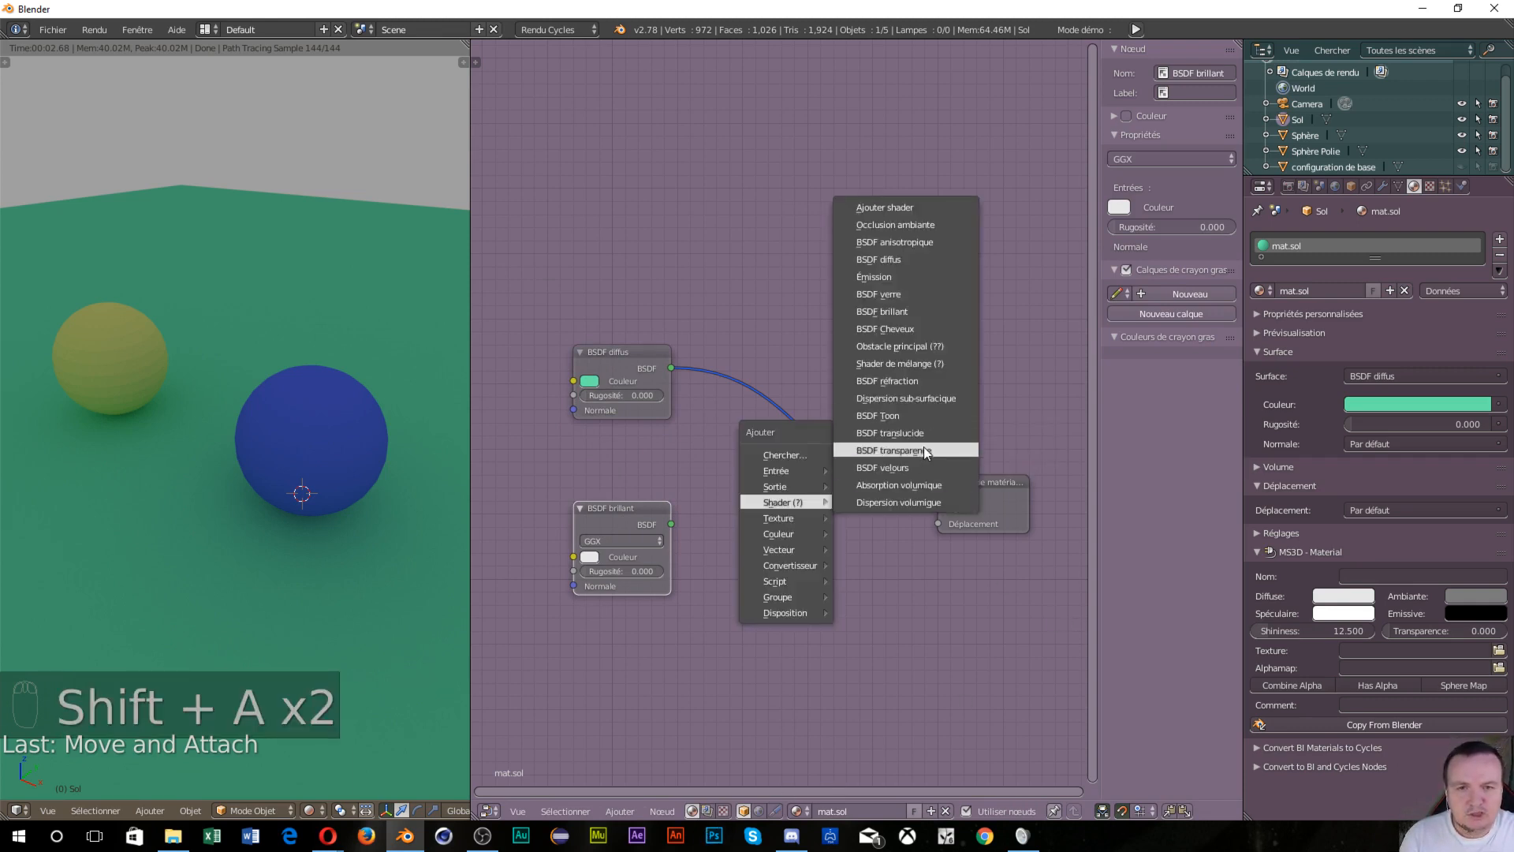
click(906, 363)
click(807, 410)
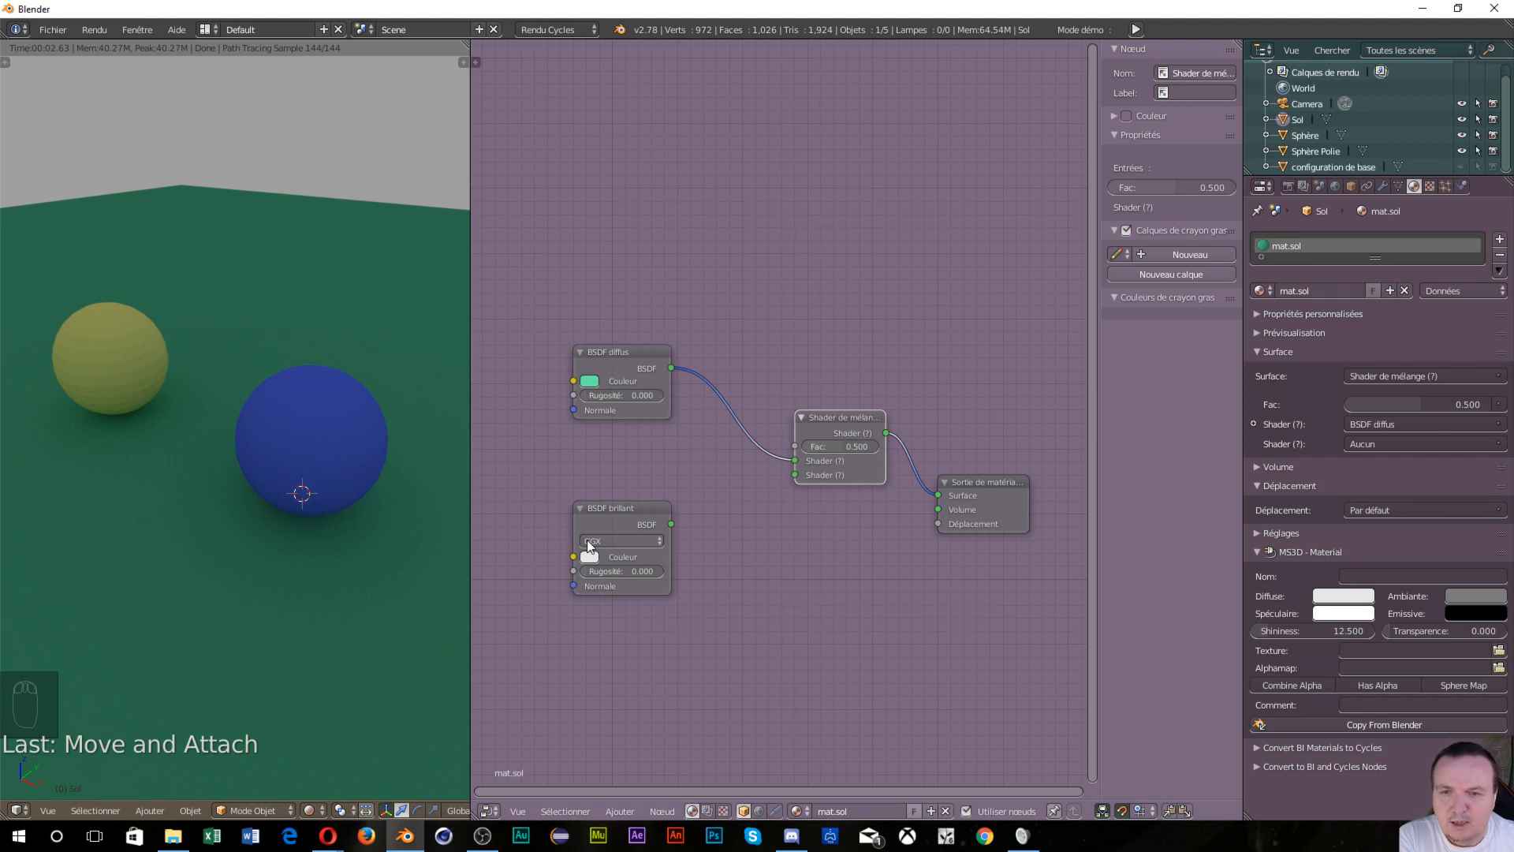
drag(672, 523, 796, 475)
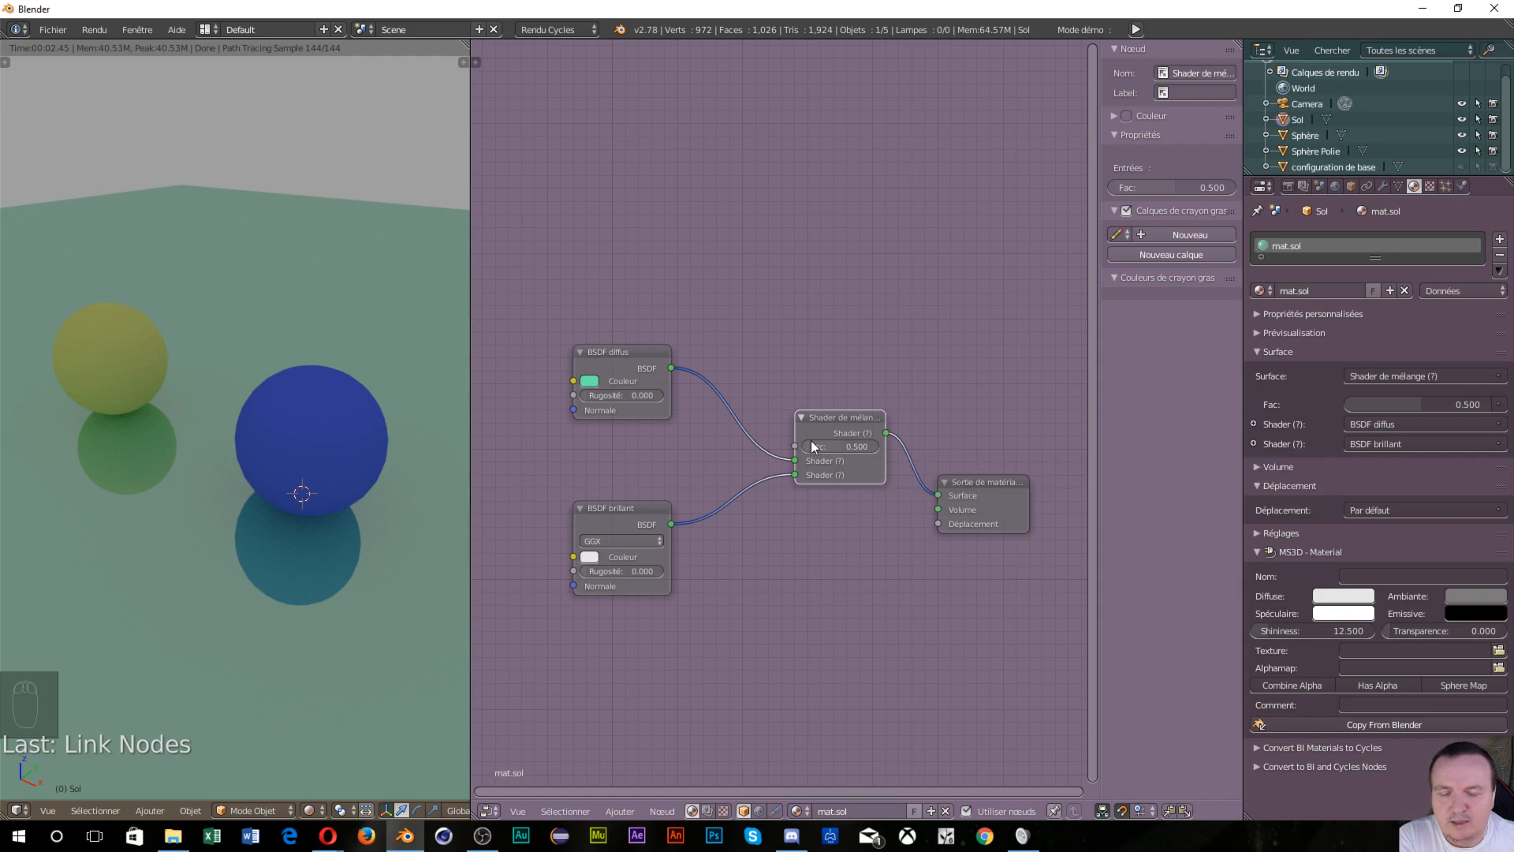
Test the floor's Mix Shader factor at 0.000 and 1.000, and settle it at 0.200
drag(845, 454, 802, 453)
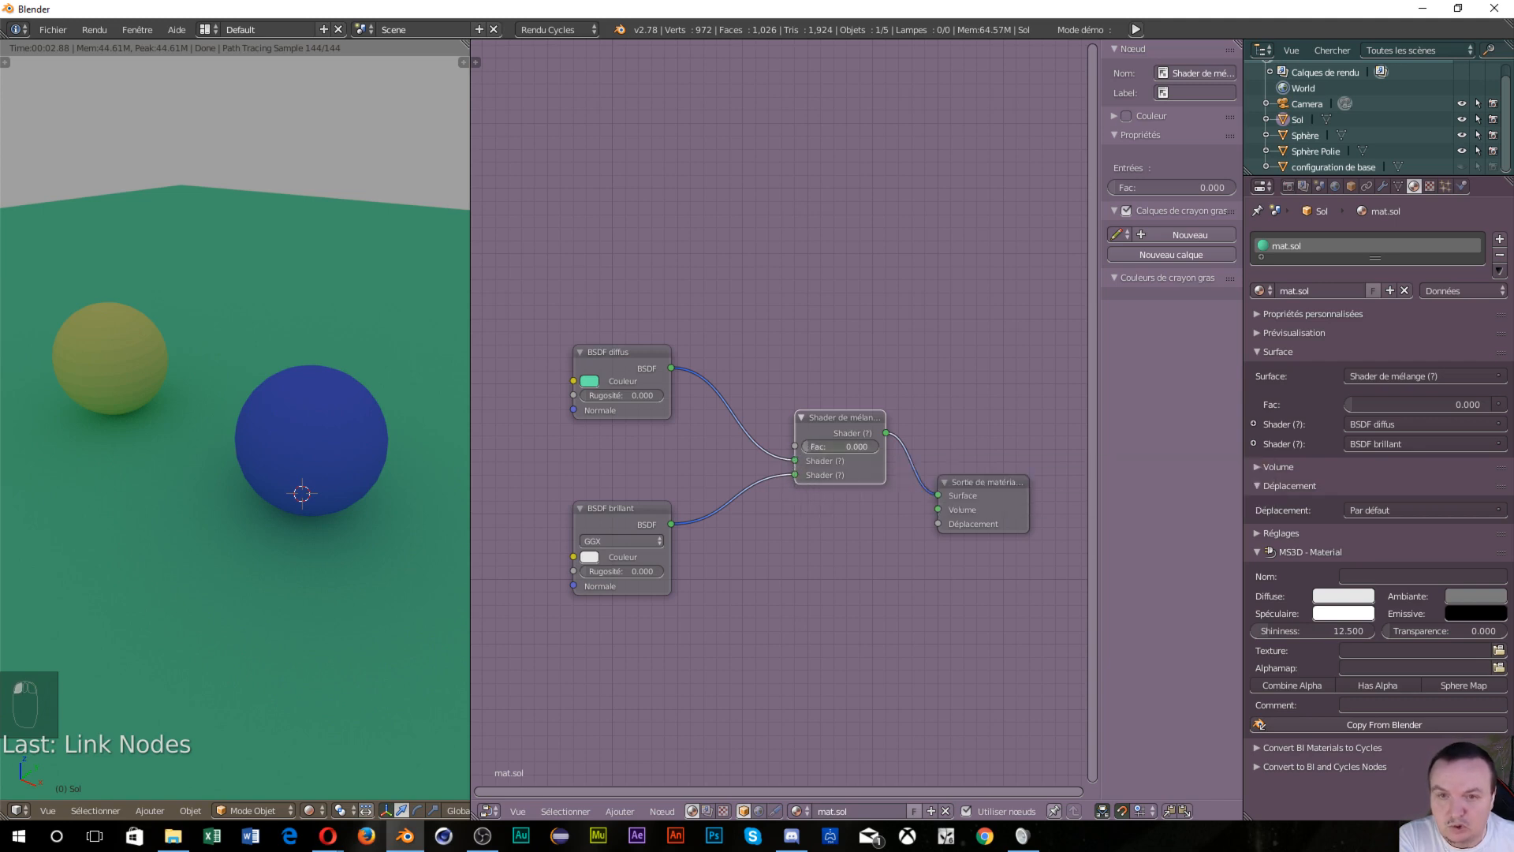
click(840, 447)
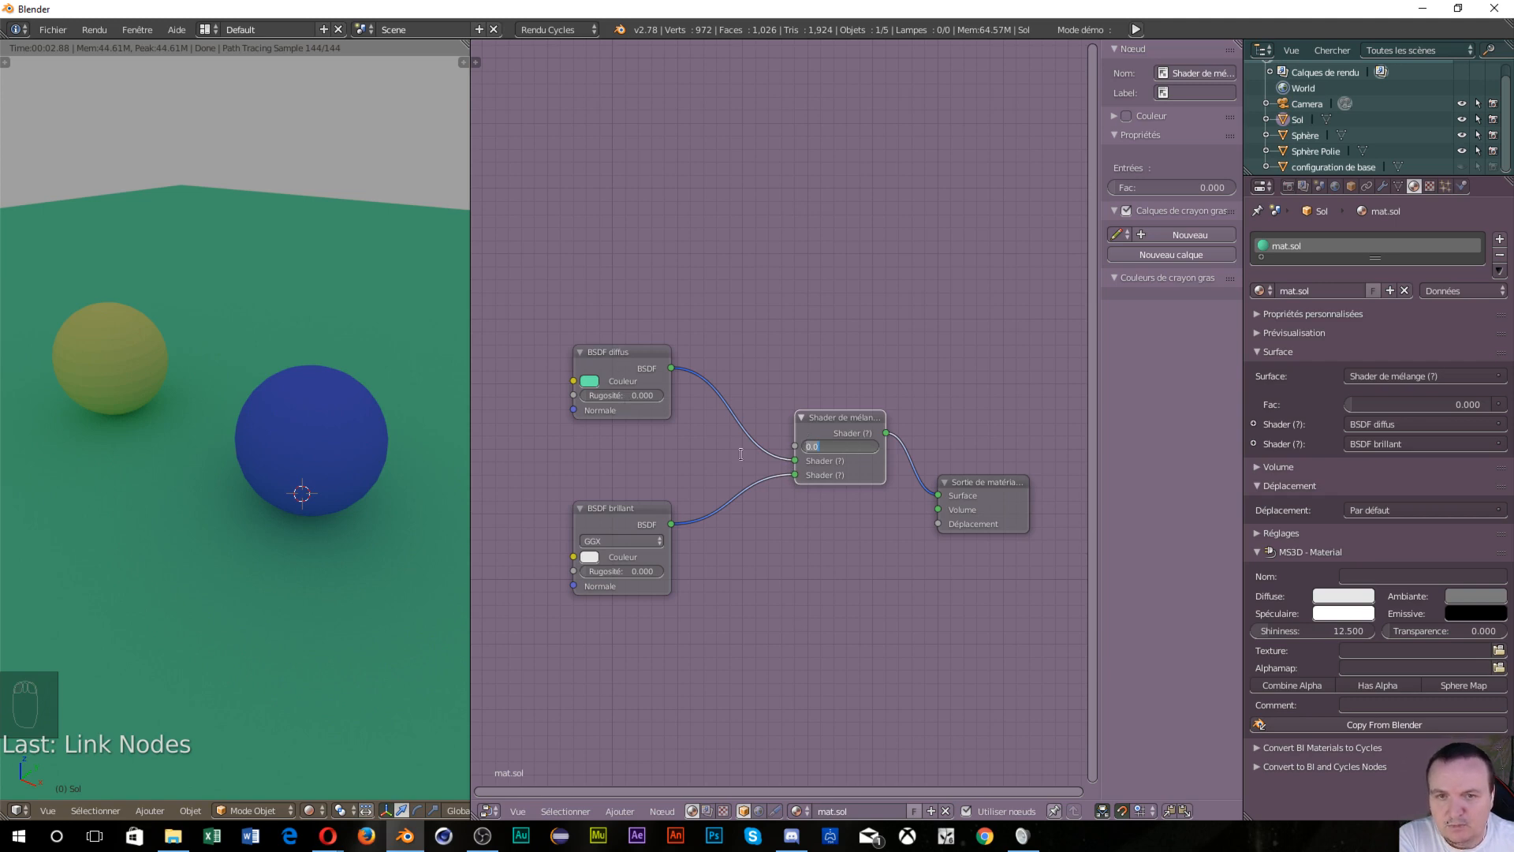
text(1)
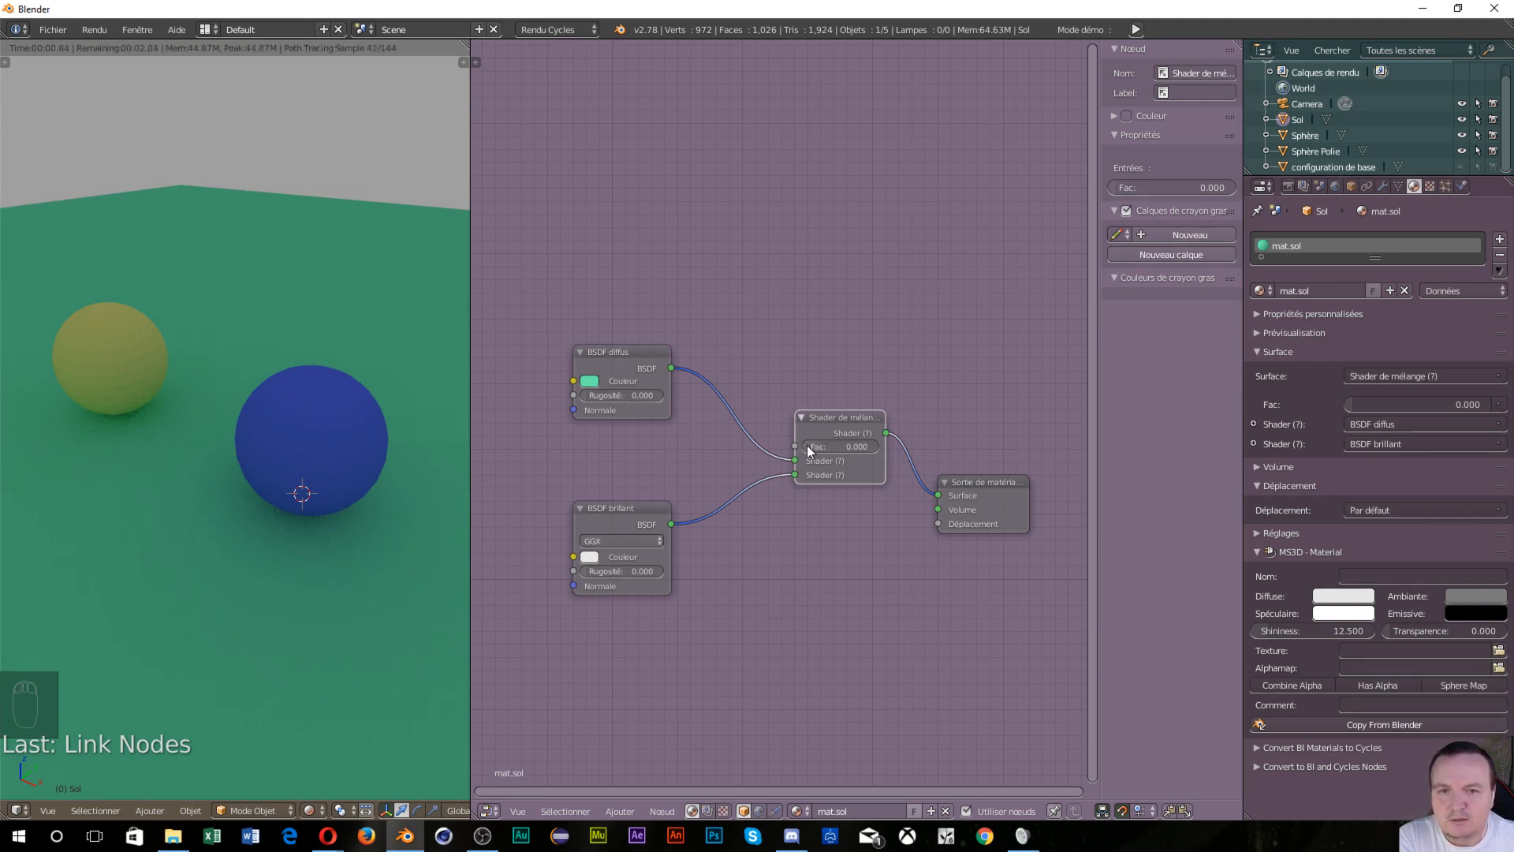
key(Return)
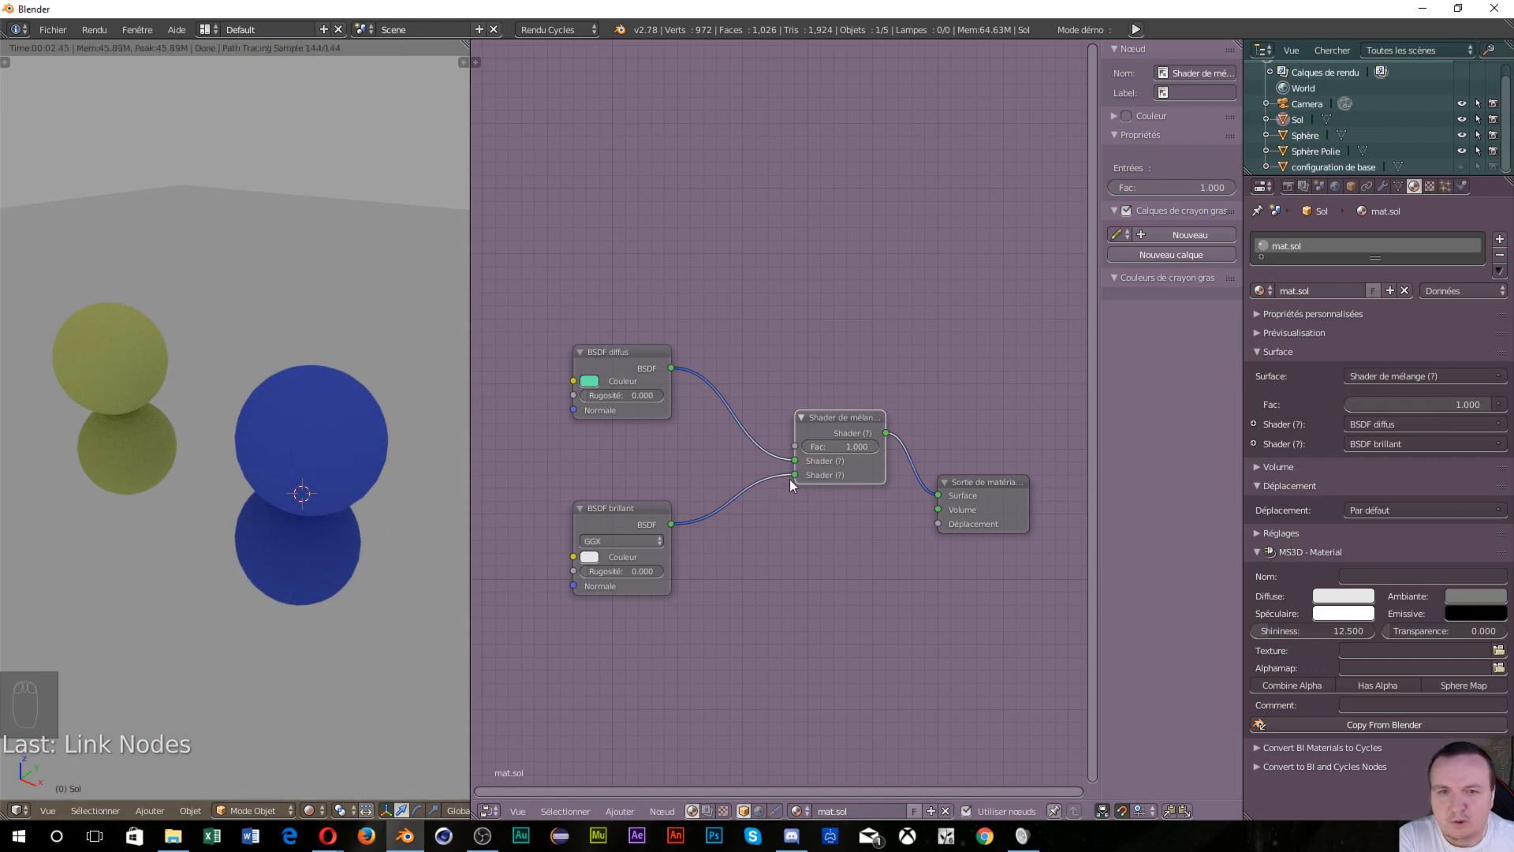
drag(874, 444, 813, 445)
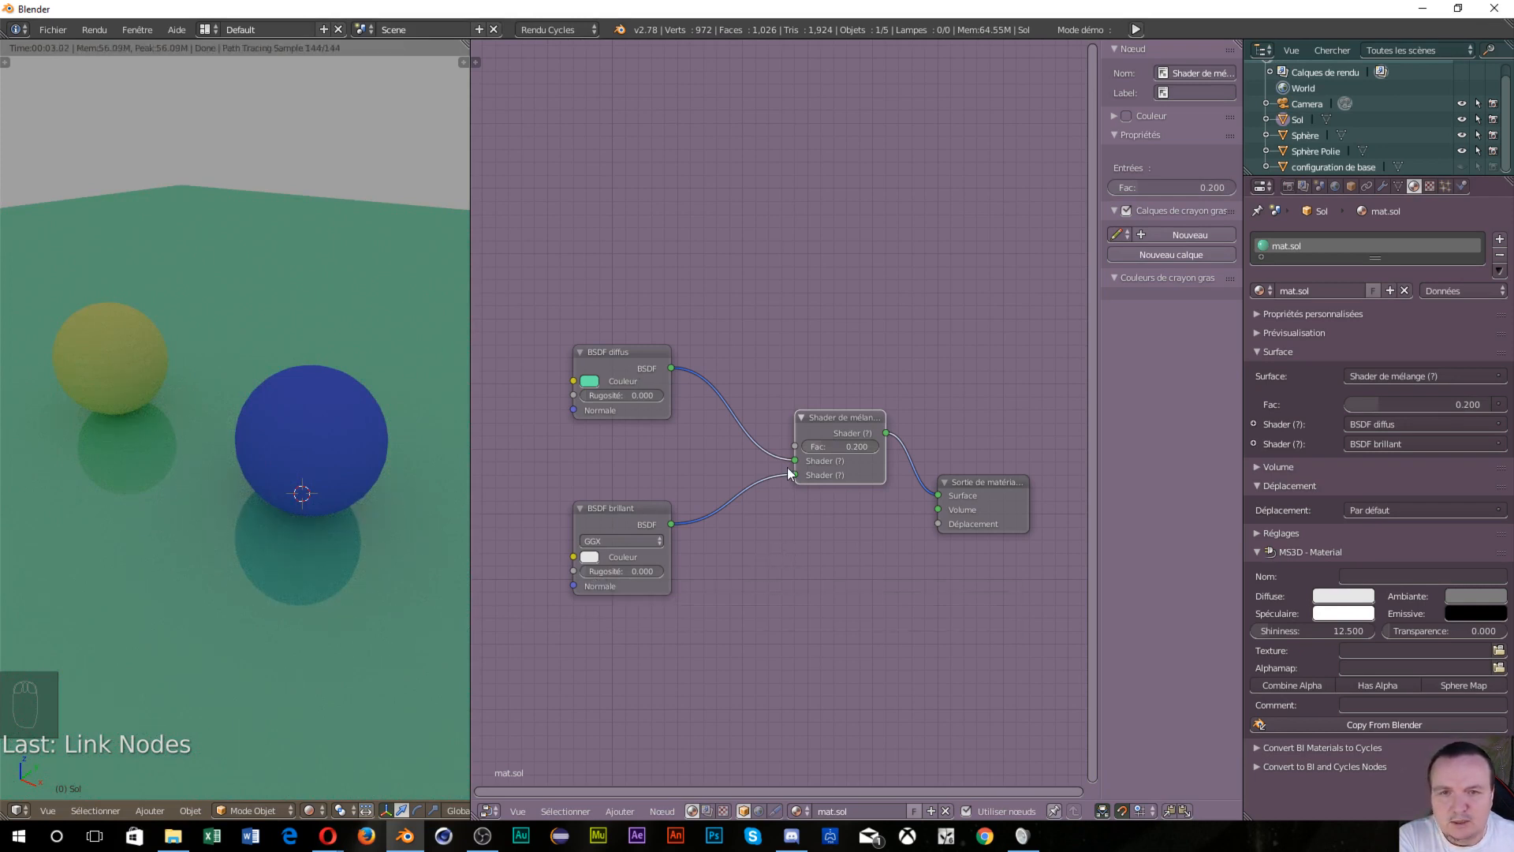
Connect the floor's Glossy BSDF directly to the Material Output's Surface and set its roughness to 0.100 to preview blurred reflections
drag(788, 474, 940, 495)
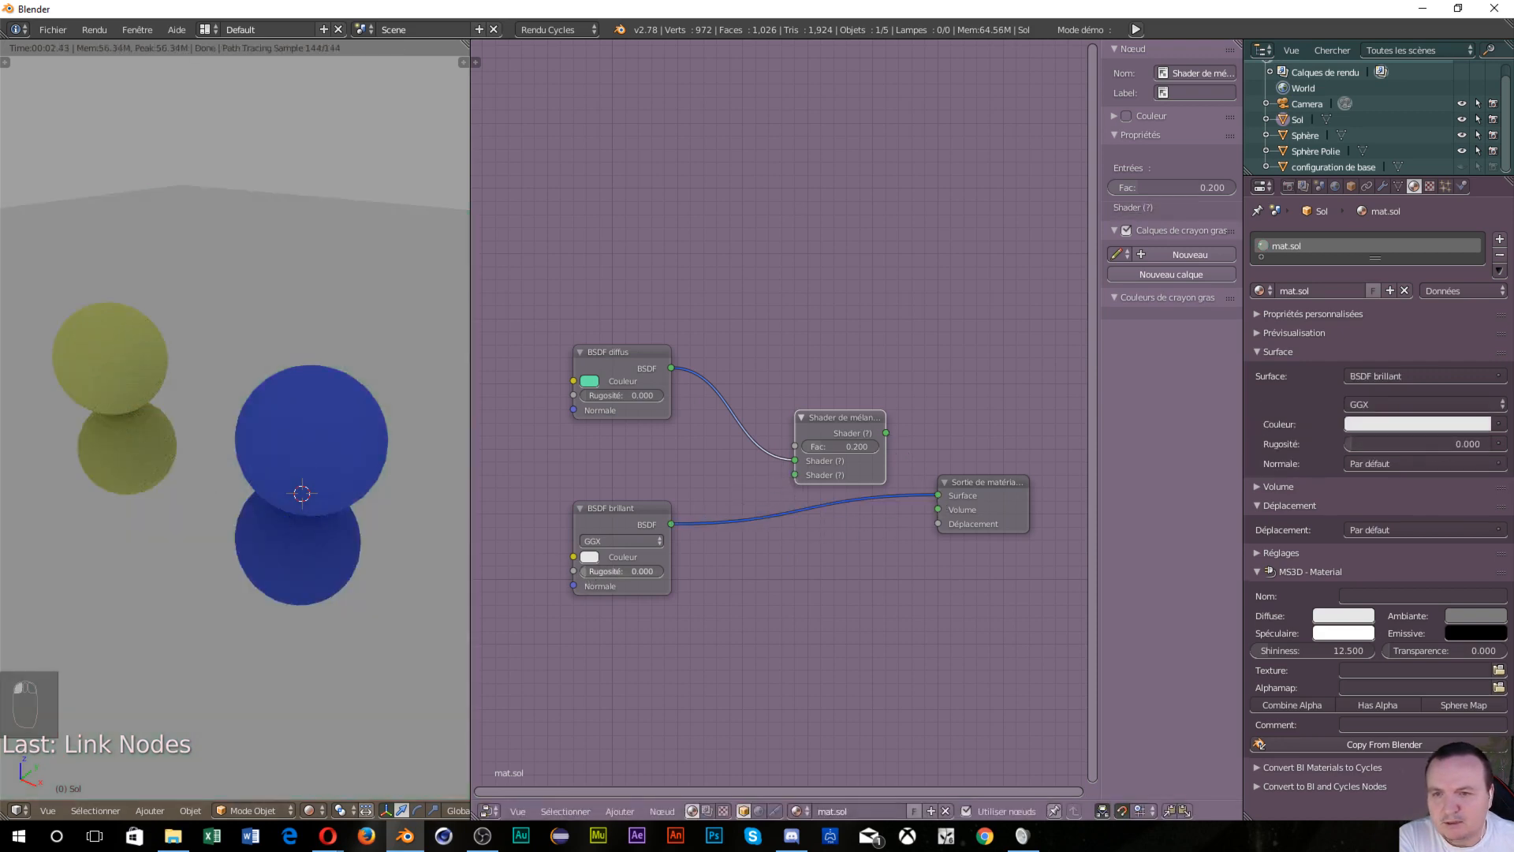
drag(621, 571, 631, 571)
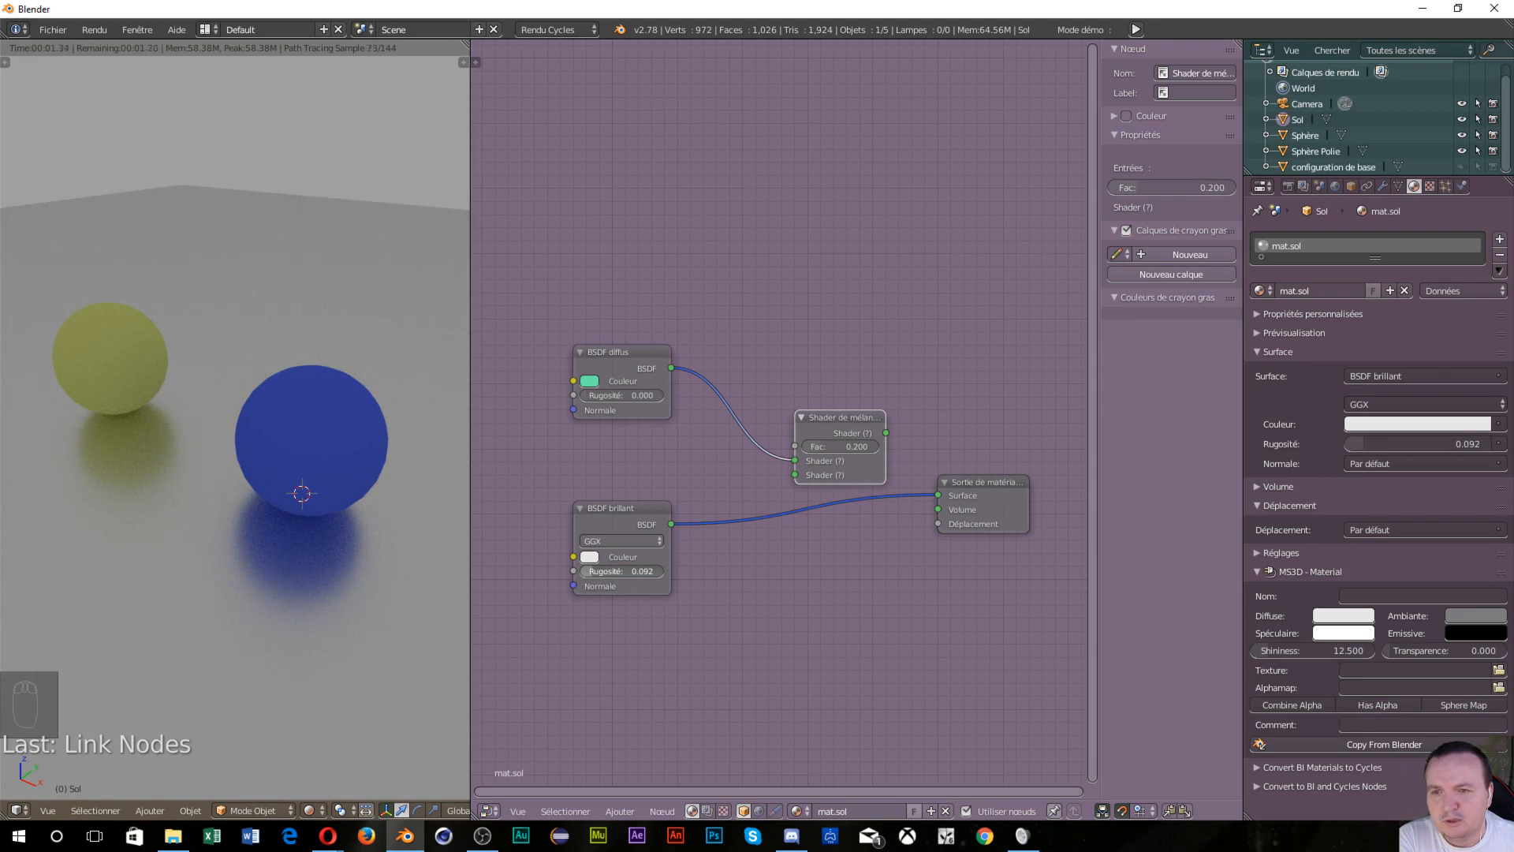
scroll(305, 617, up, 5)
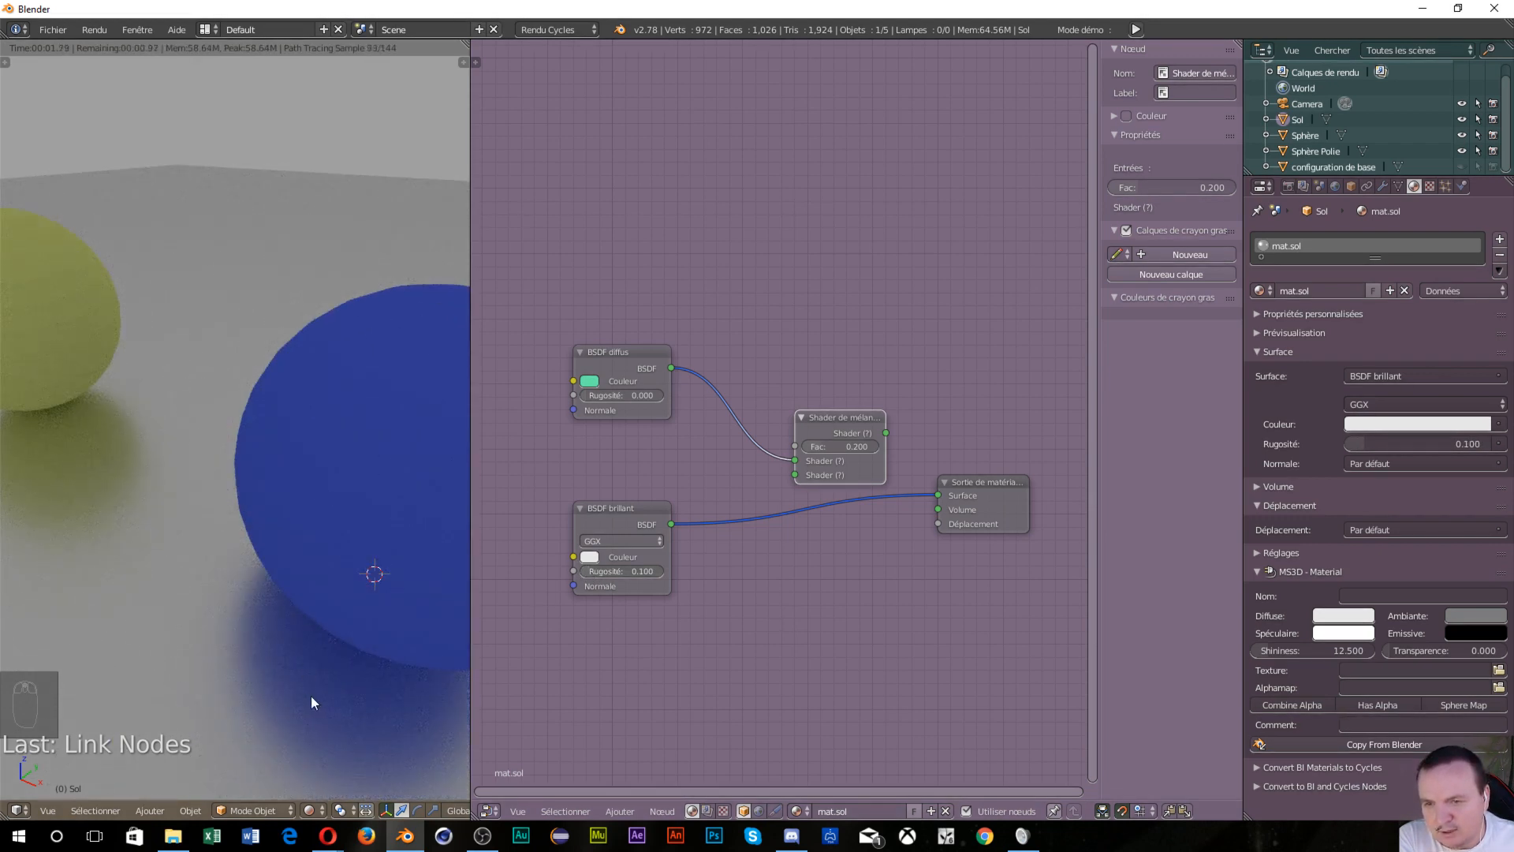
scroll(300, 637, down, 5)
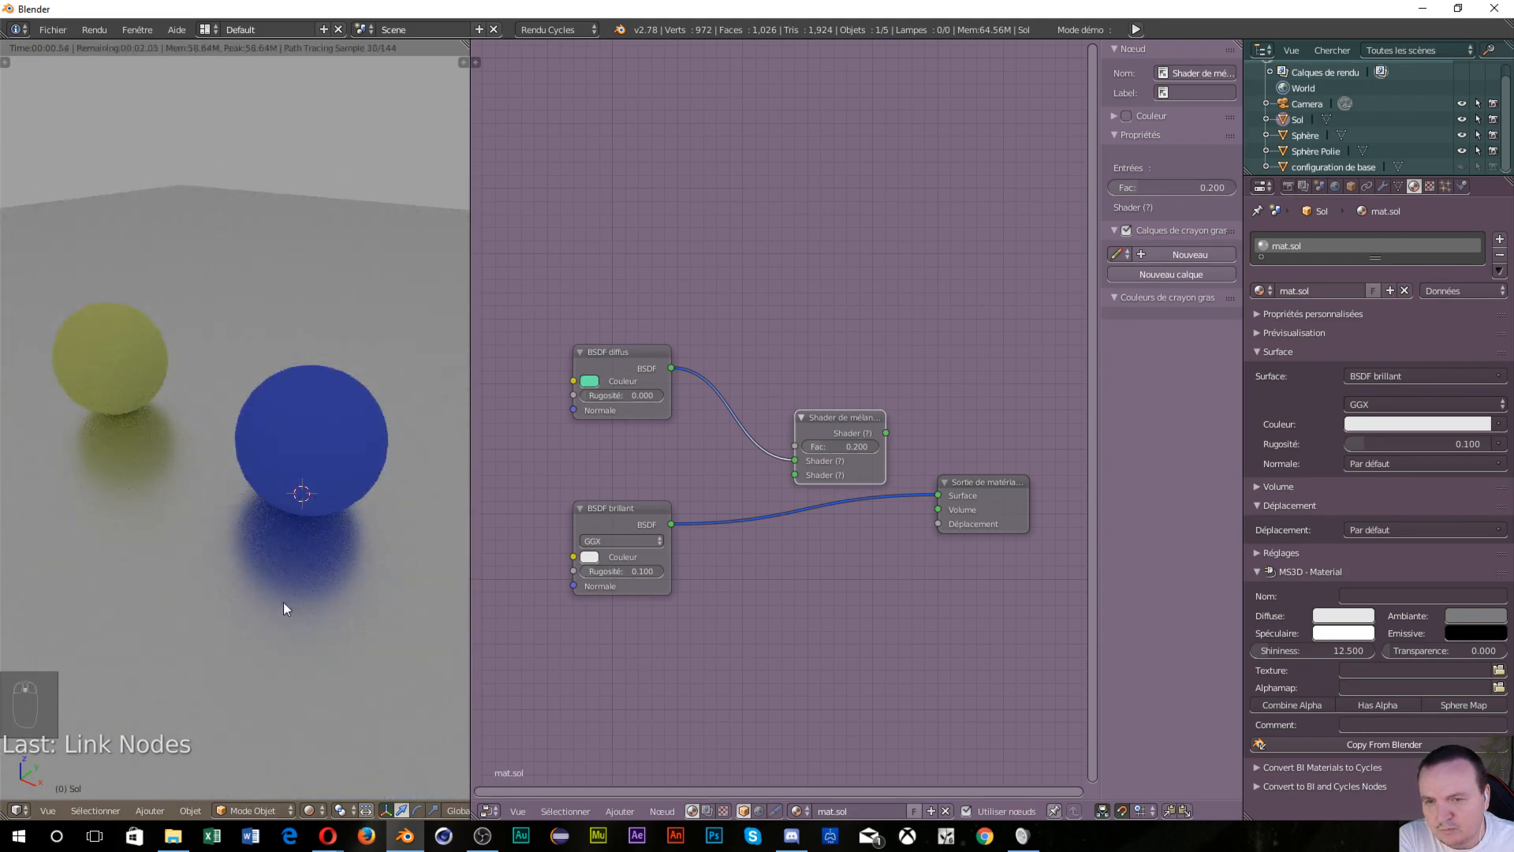
Preview the floor's Glossy BSDF with roughness 1.000 and 0.642, and set it back to 0.1
drag(585, 575, 663, 575)
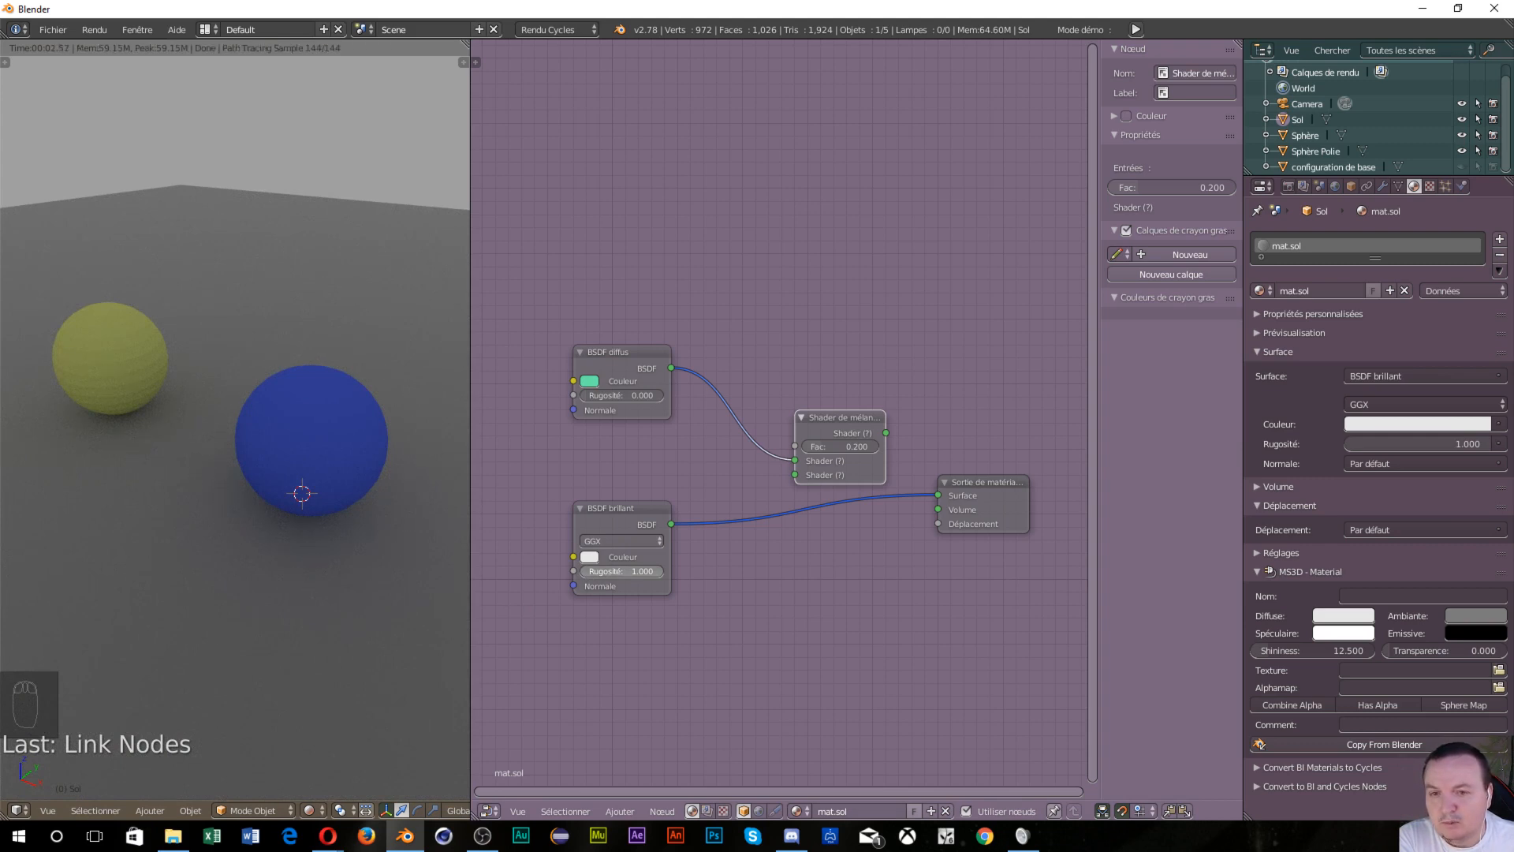
mouse_move(646, 571)
mouse_down()
mouse_move(614, 571)
mouse_move(631, 576)
mouse_up()
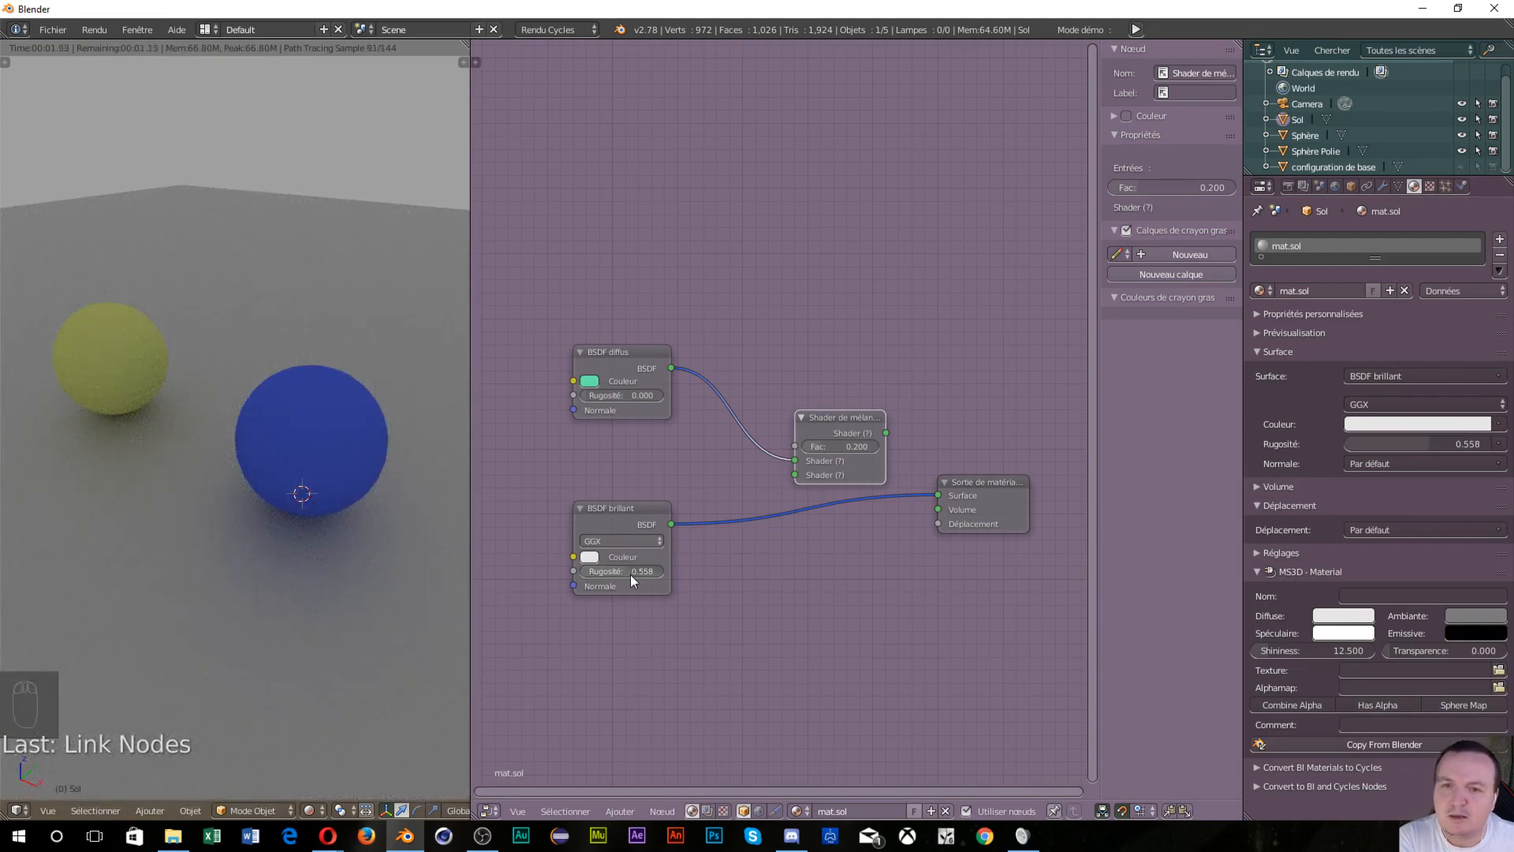
key(ctrl+z)
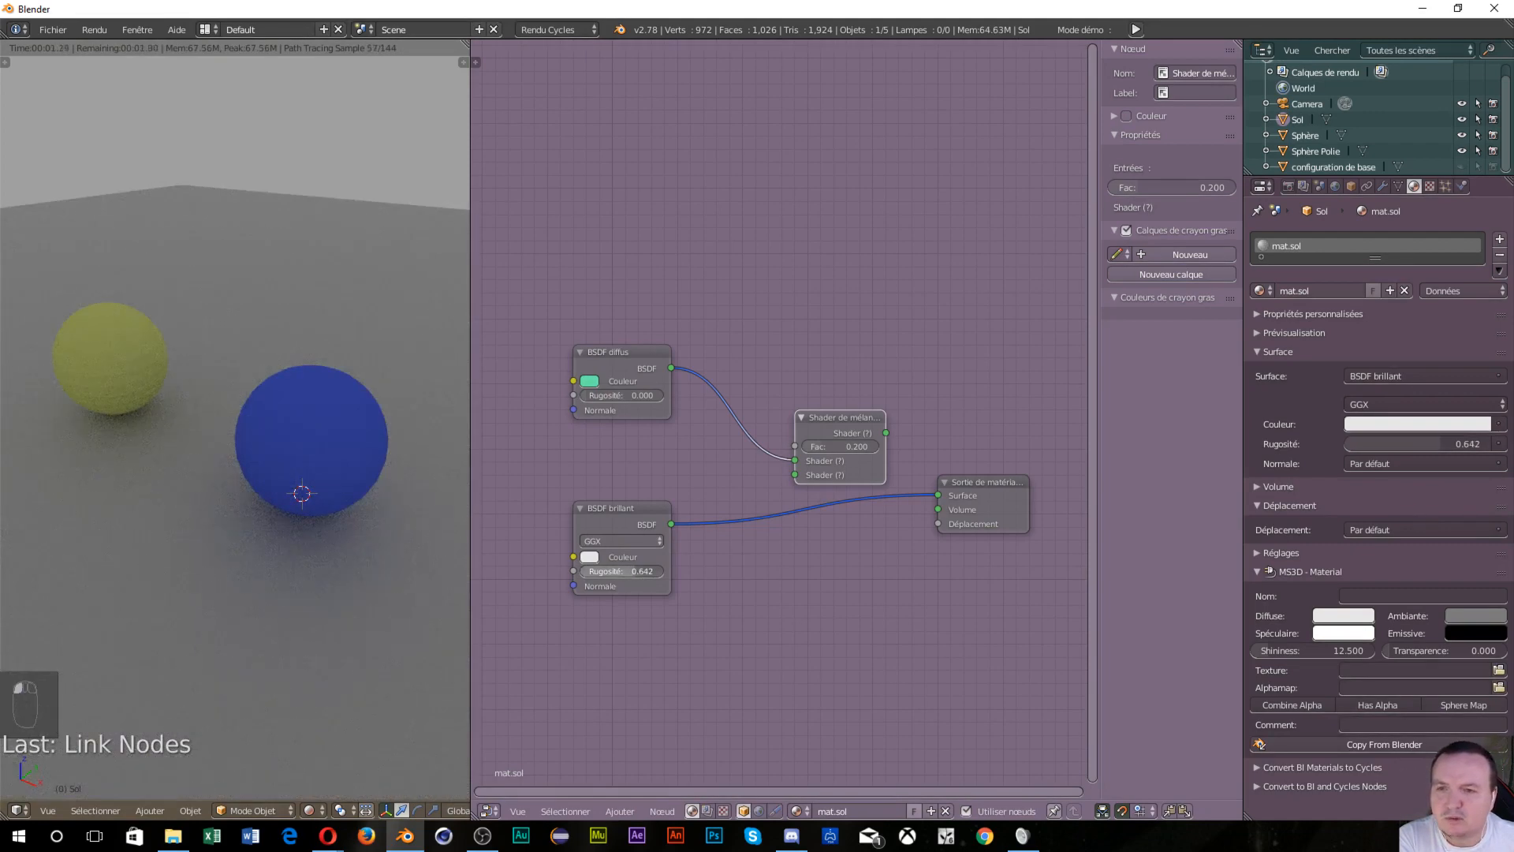
click(636, 570)
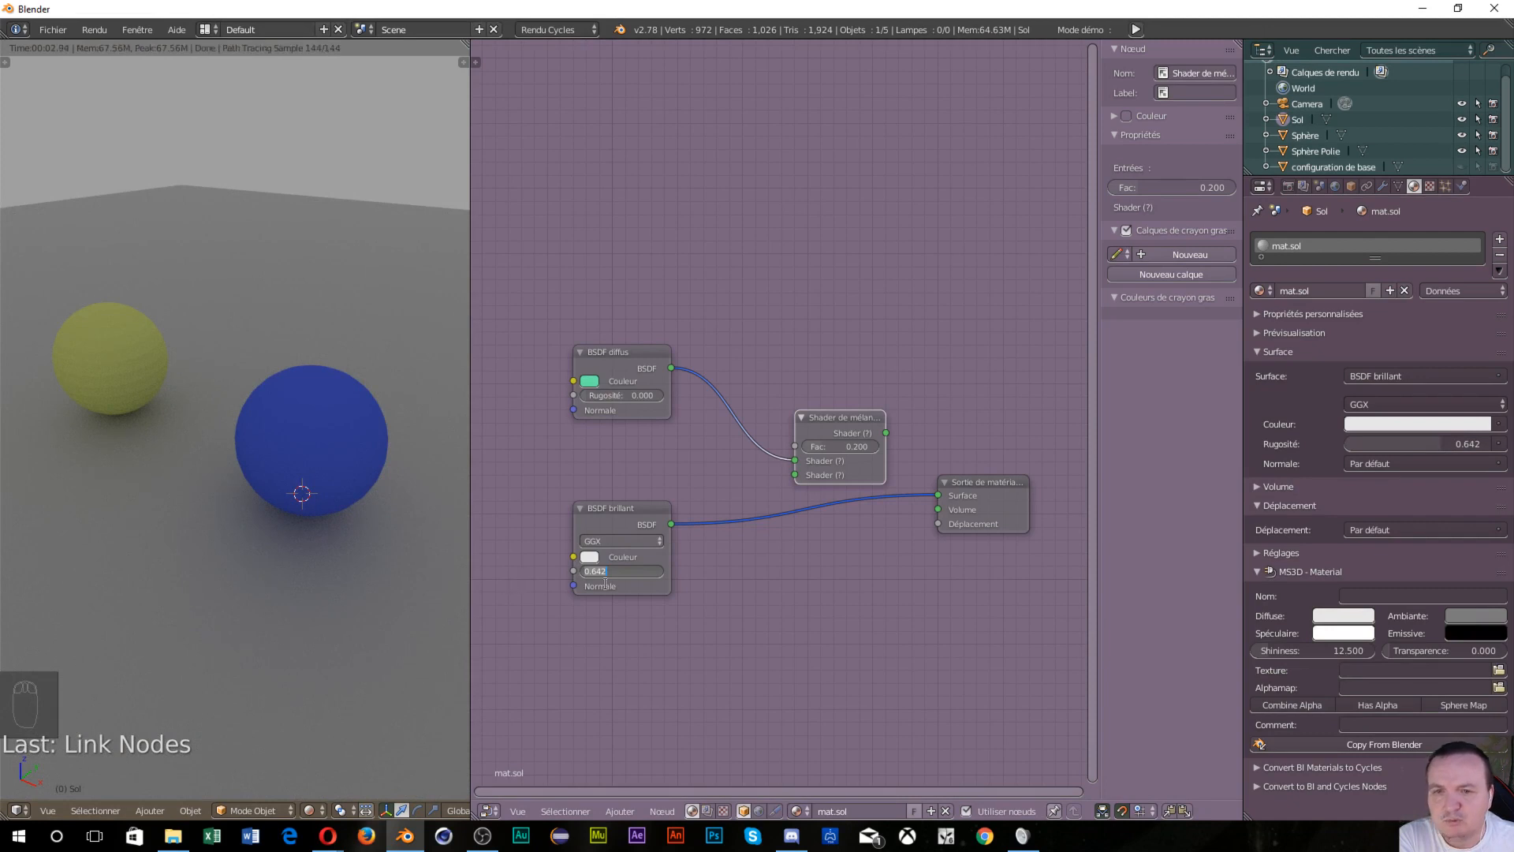
text(0.1)
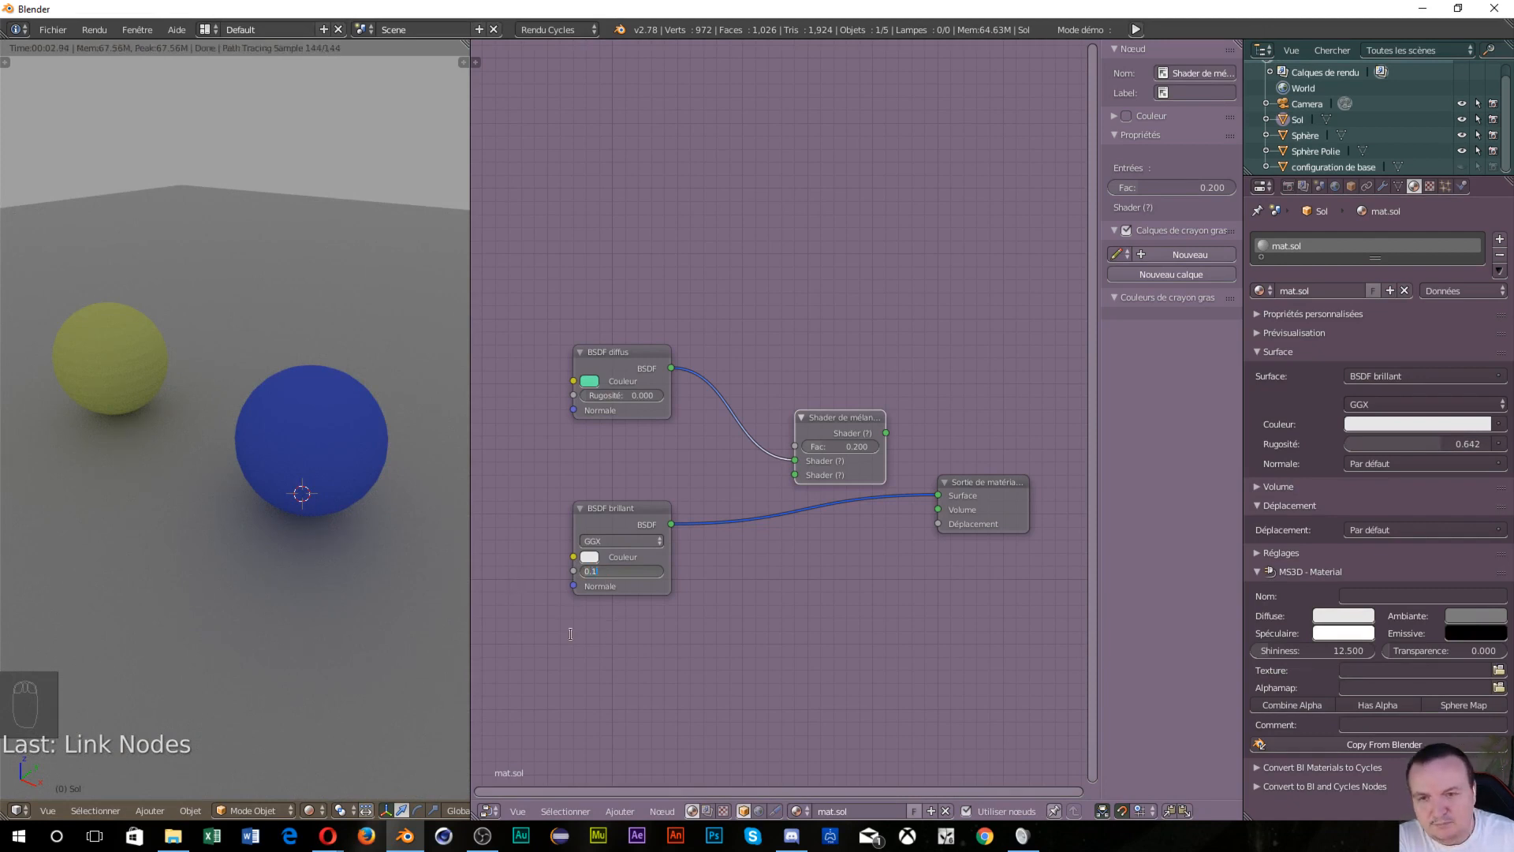
key(Return)
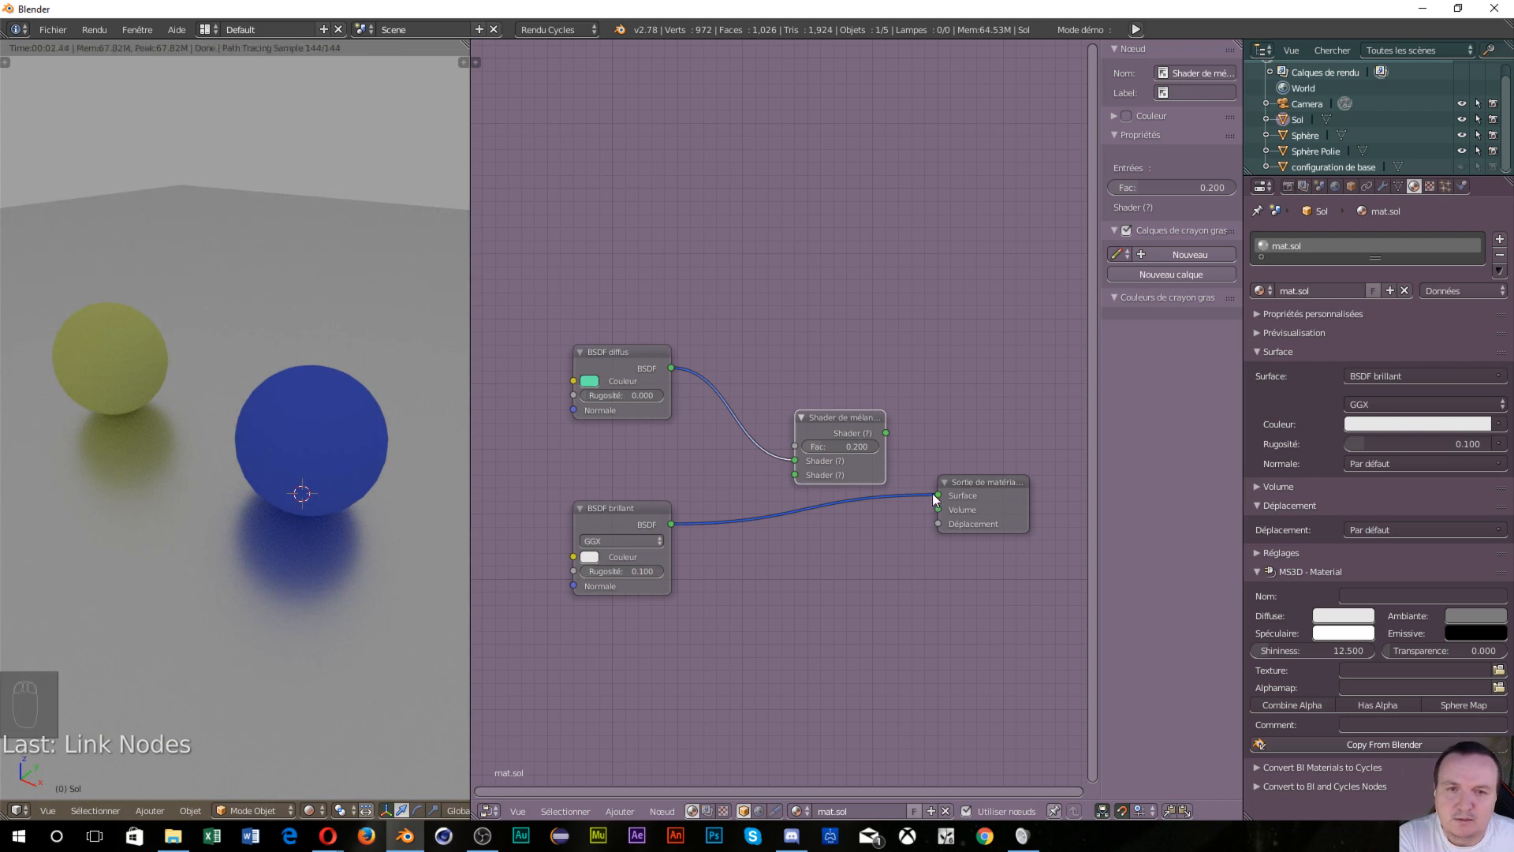
Reconnect the Glossy BSDF through the Mix Shader to the Material Output's Surface, briefly testing the Volume input instead
drag(932, 494, 795, 475)
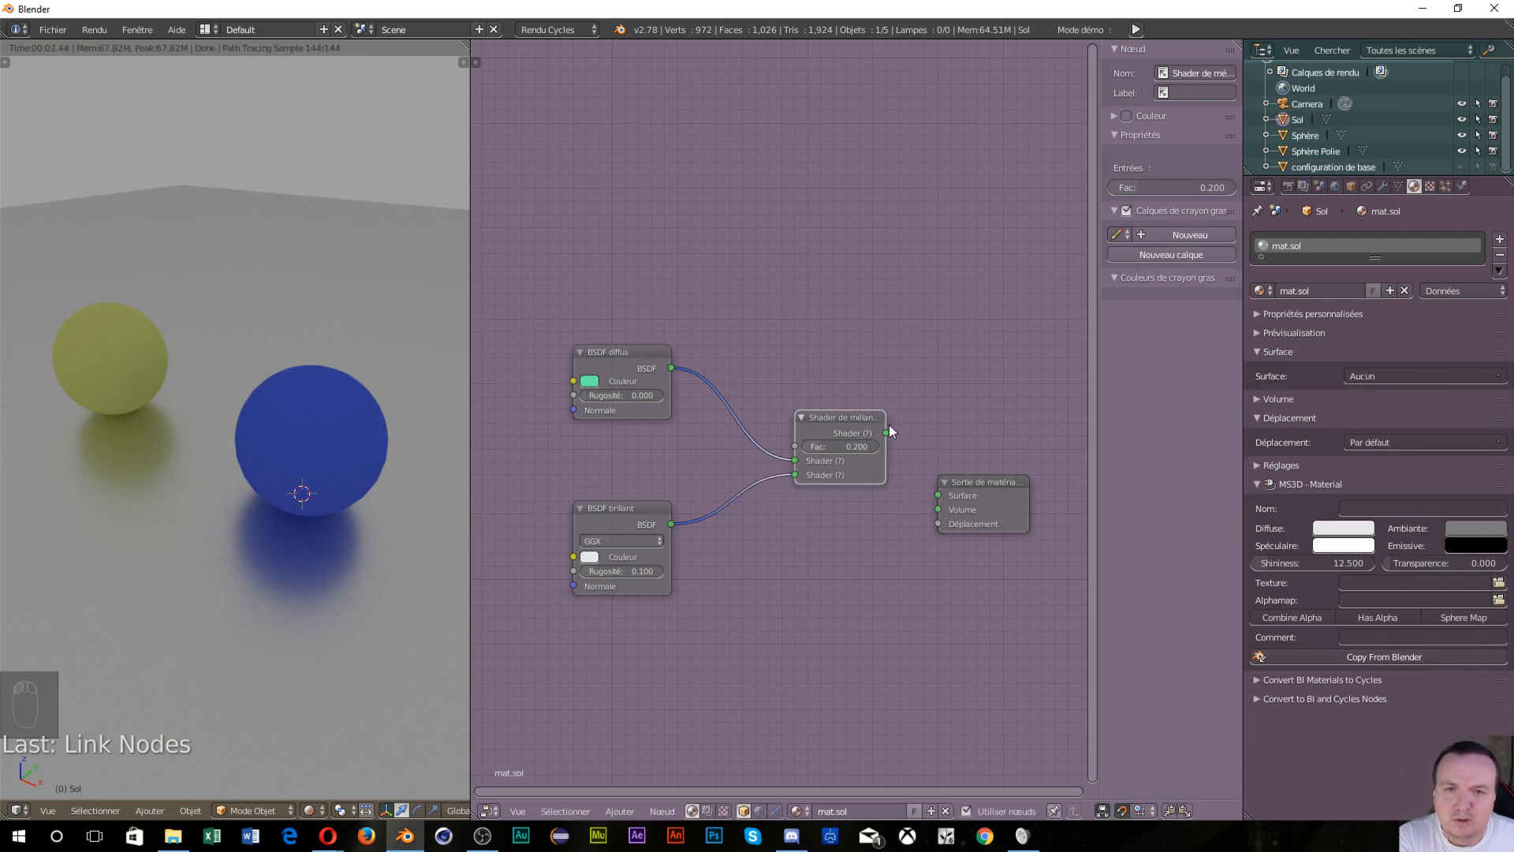
drag(887, 433, 936, 495)
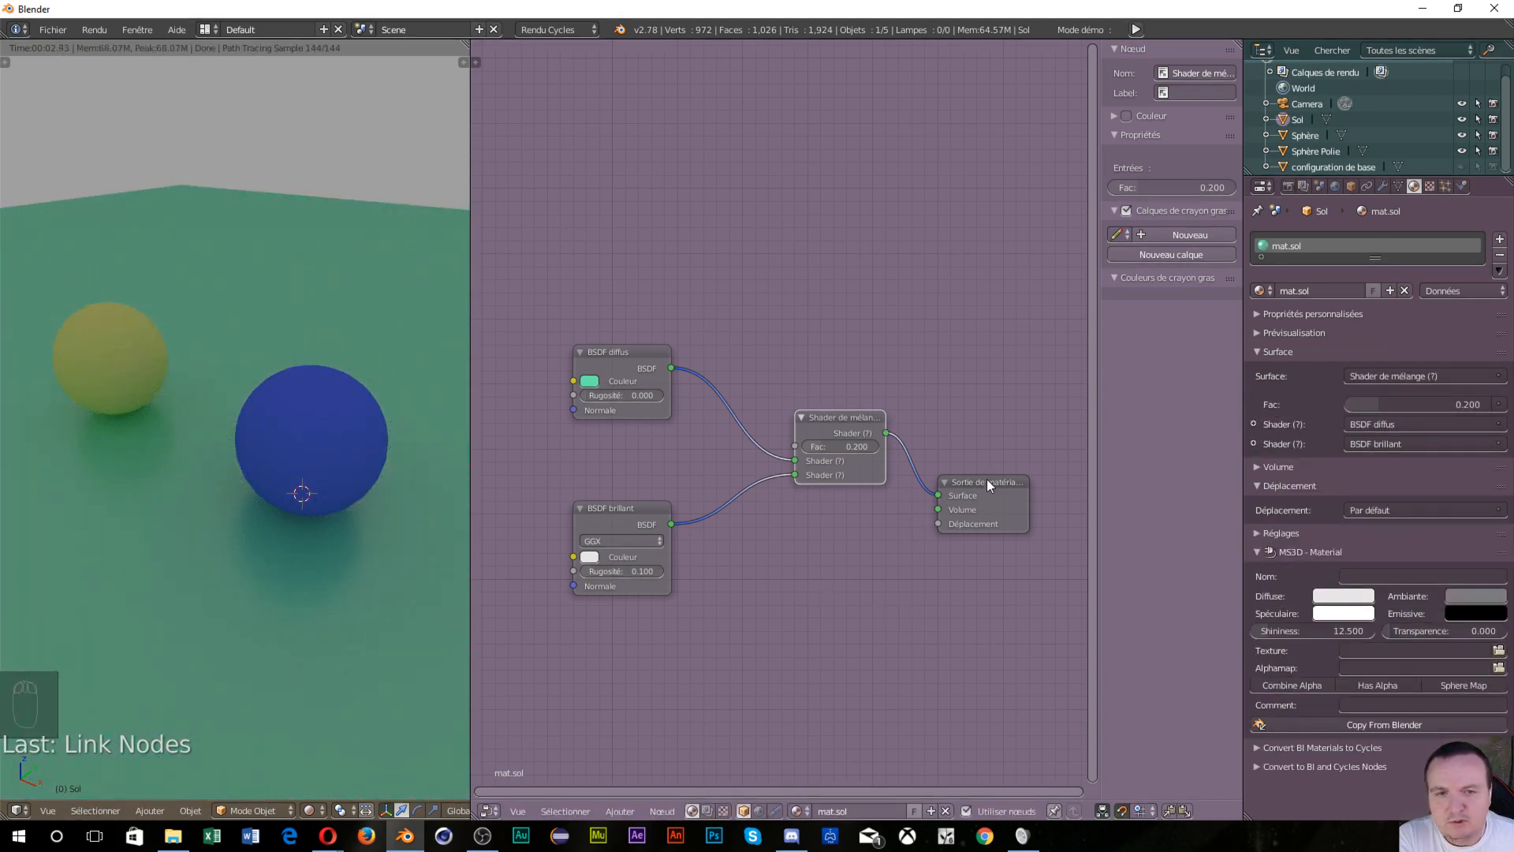
mouse_move(987, 479)
mouse_down()
mouse_move(1039, 434)
mouse_move(1025, 409)
mouse_move(1018, 442)
mouse_move(963, 471)
mouse_up()
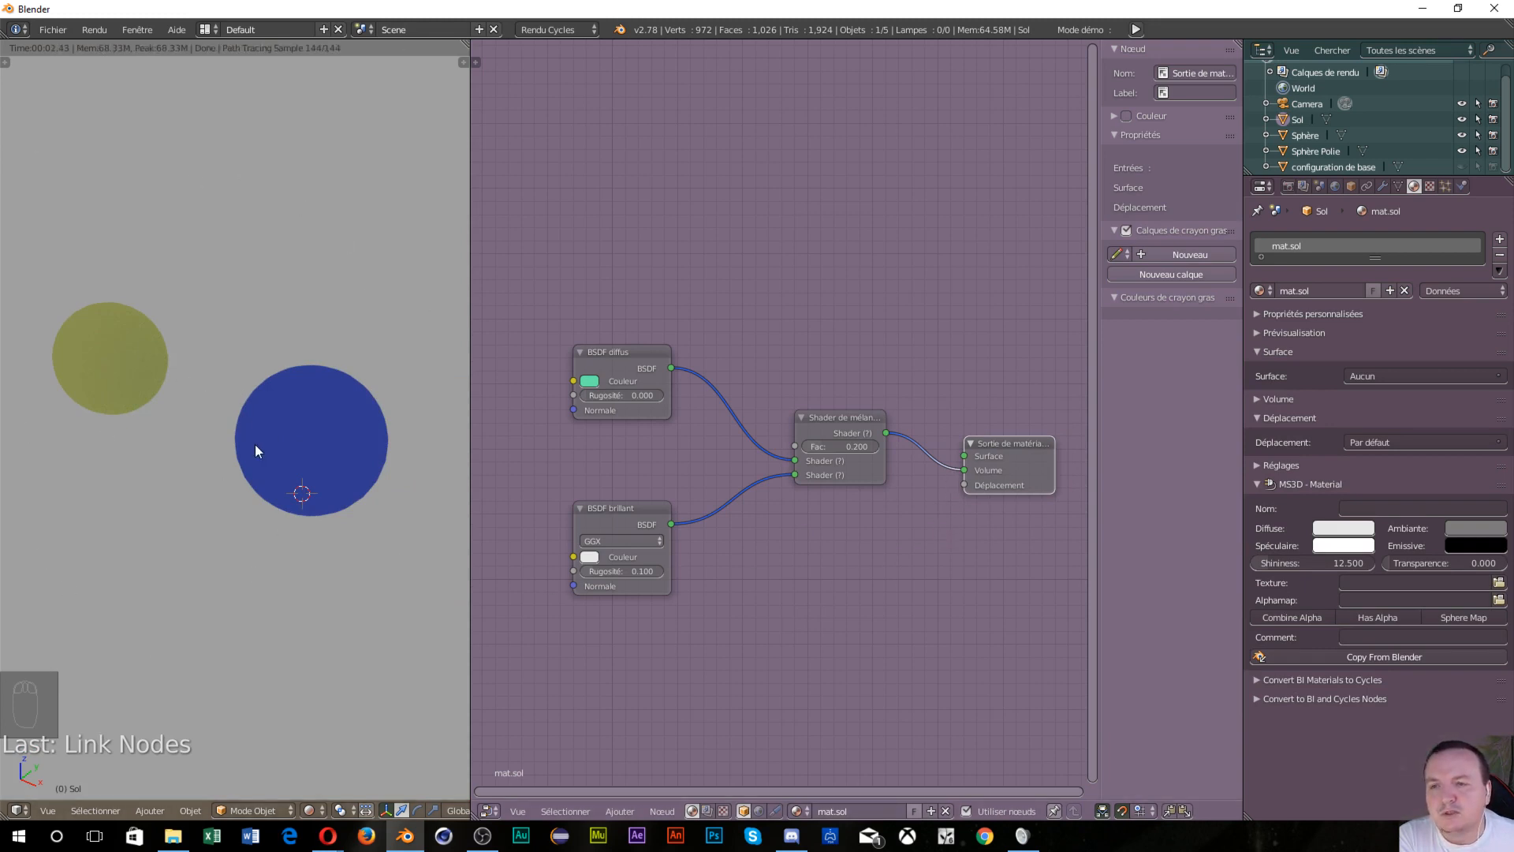
drag(963, 470, 954, 454)
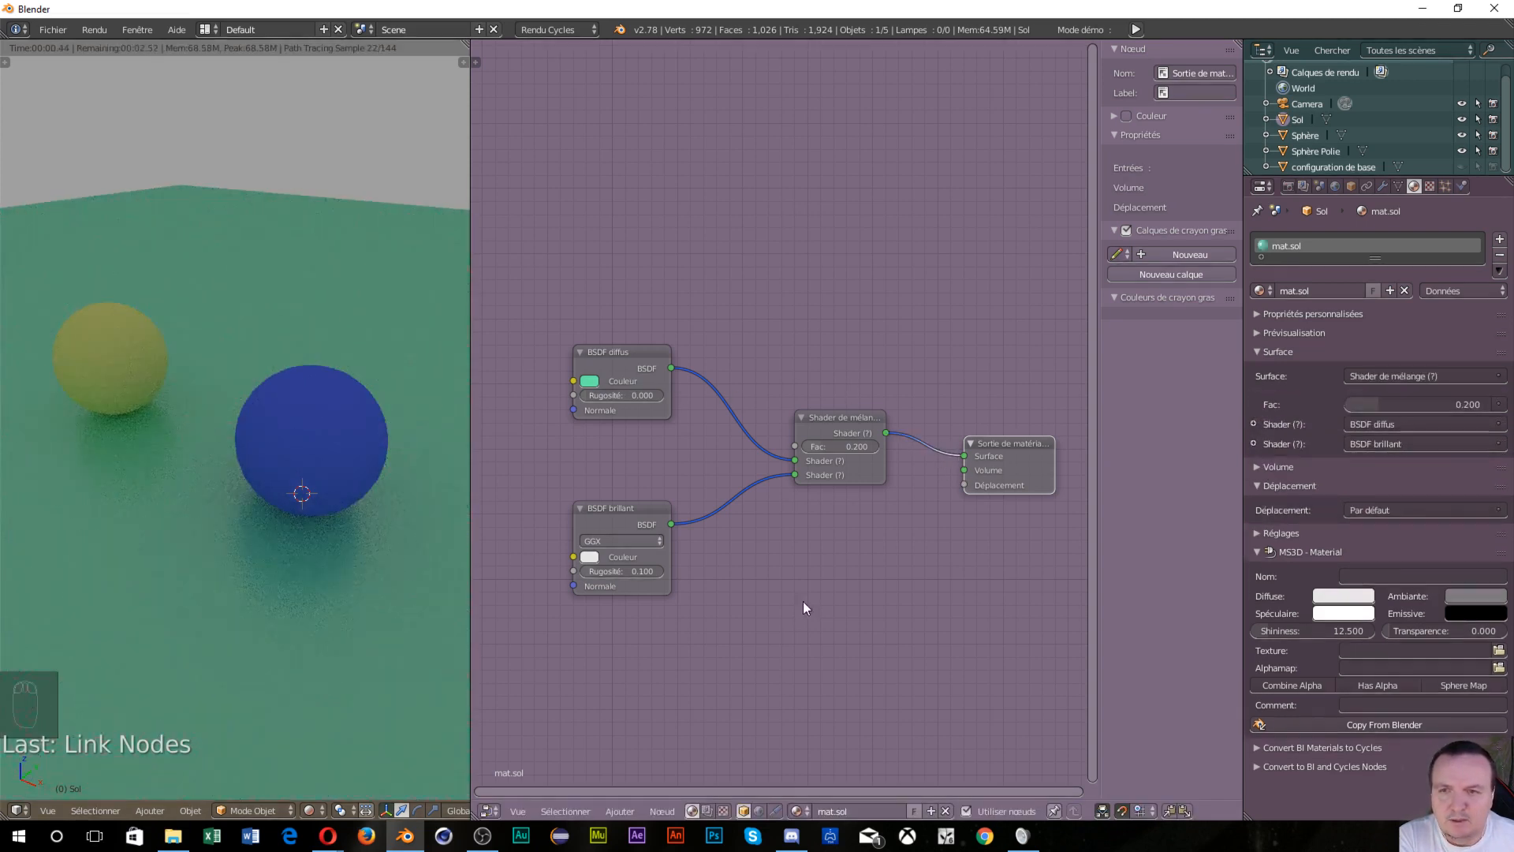
Select the blue sphere, try its Diffuse BSDF on the Material Output's Volume input, and reconnect it to Surface
right_click(323, 444)
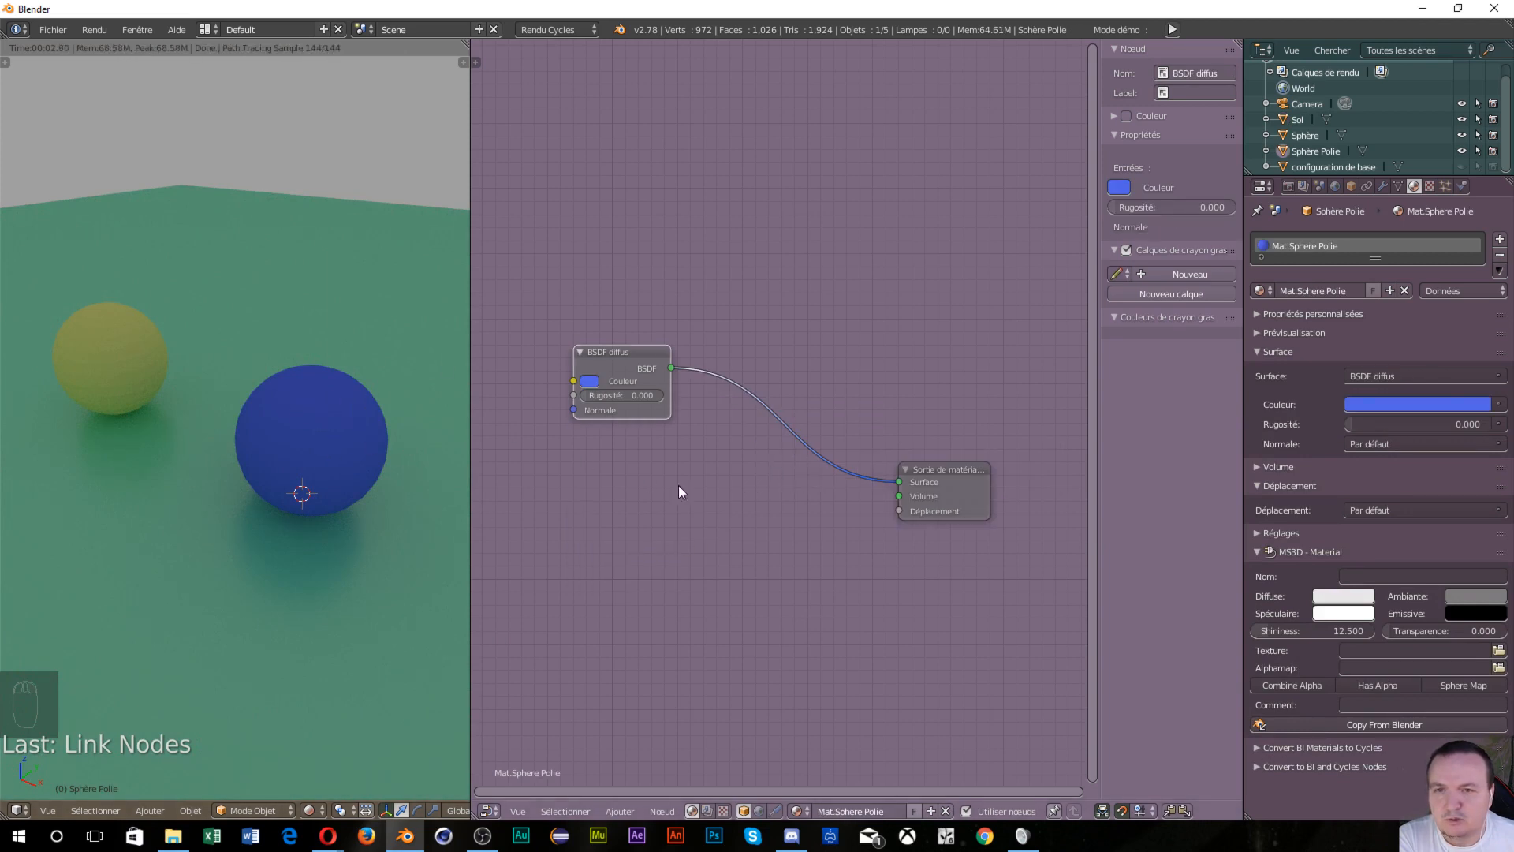
mouse_move(899, 484)
mouse_down()
mouse_move(850, 481)
mouse_move(881, 512)
mouse_move(907, 494)
mouse_up()
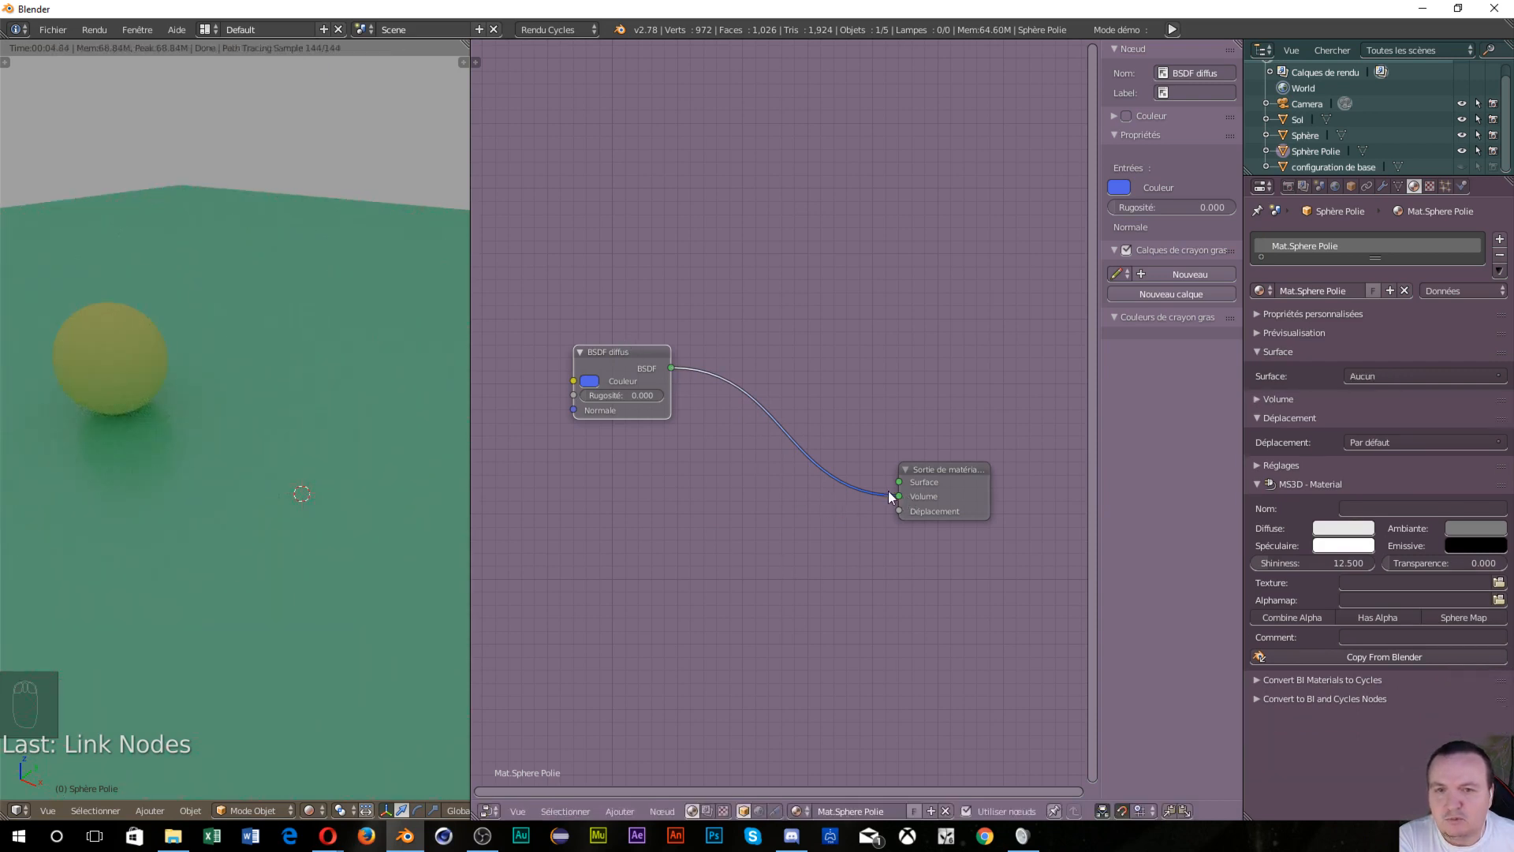
click(642, 349)
drag(642, 354, 617, 351)
click(906, 495)
mouse_move(904, 495)
mouse_down()
mouse_move(868, 478)
mouse_move(898, 481)
mouse_up()
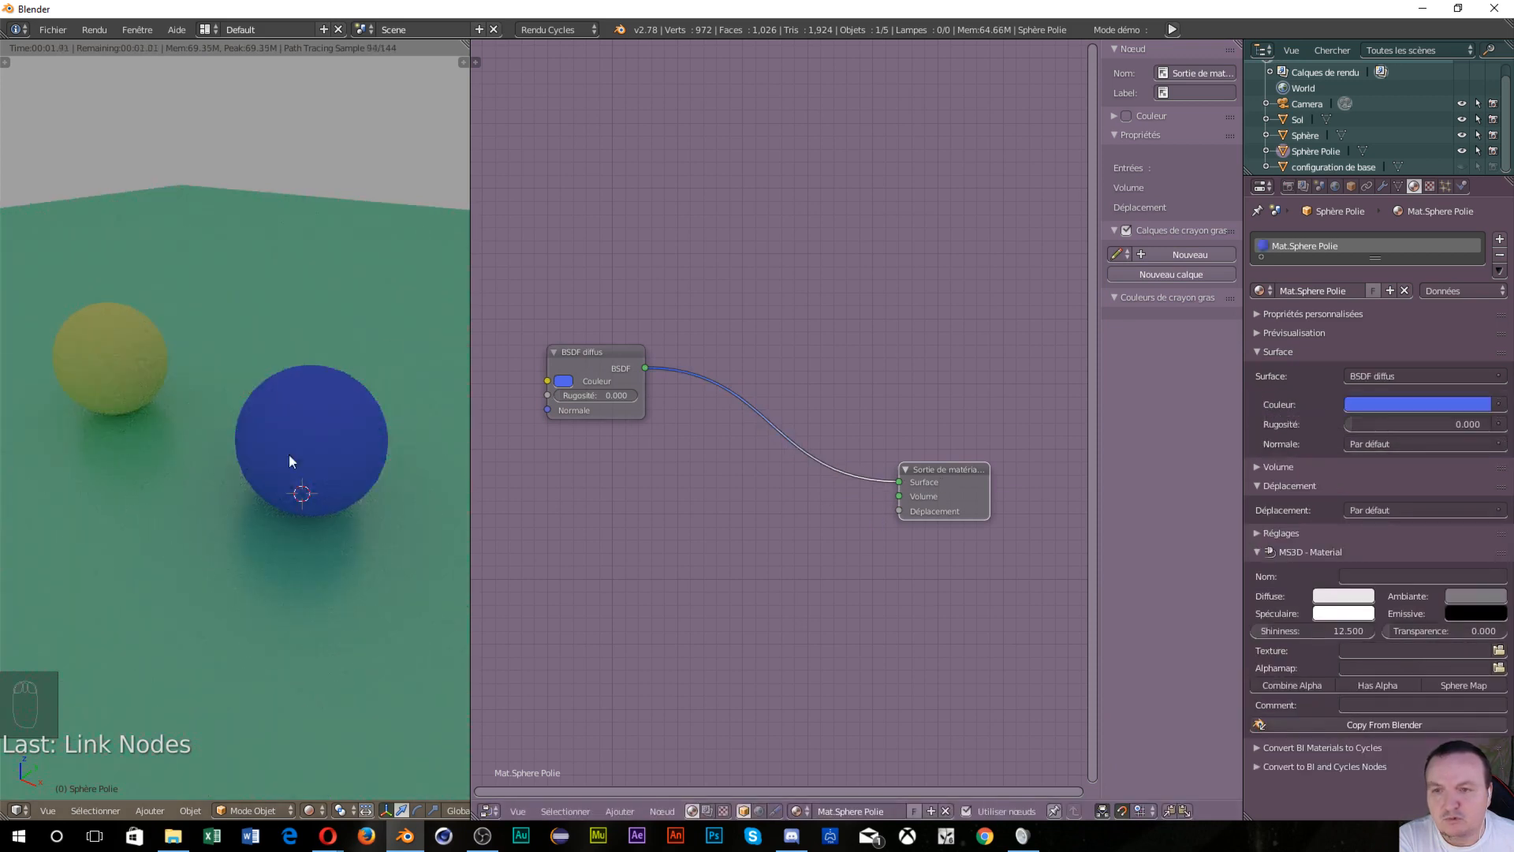
Add an Add Shader (Ajouter shader) node to Mat.Sphere Polie and insert it on the link between Diffuse BSDF and Material Output
scroll(631, 475, down, 3)
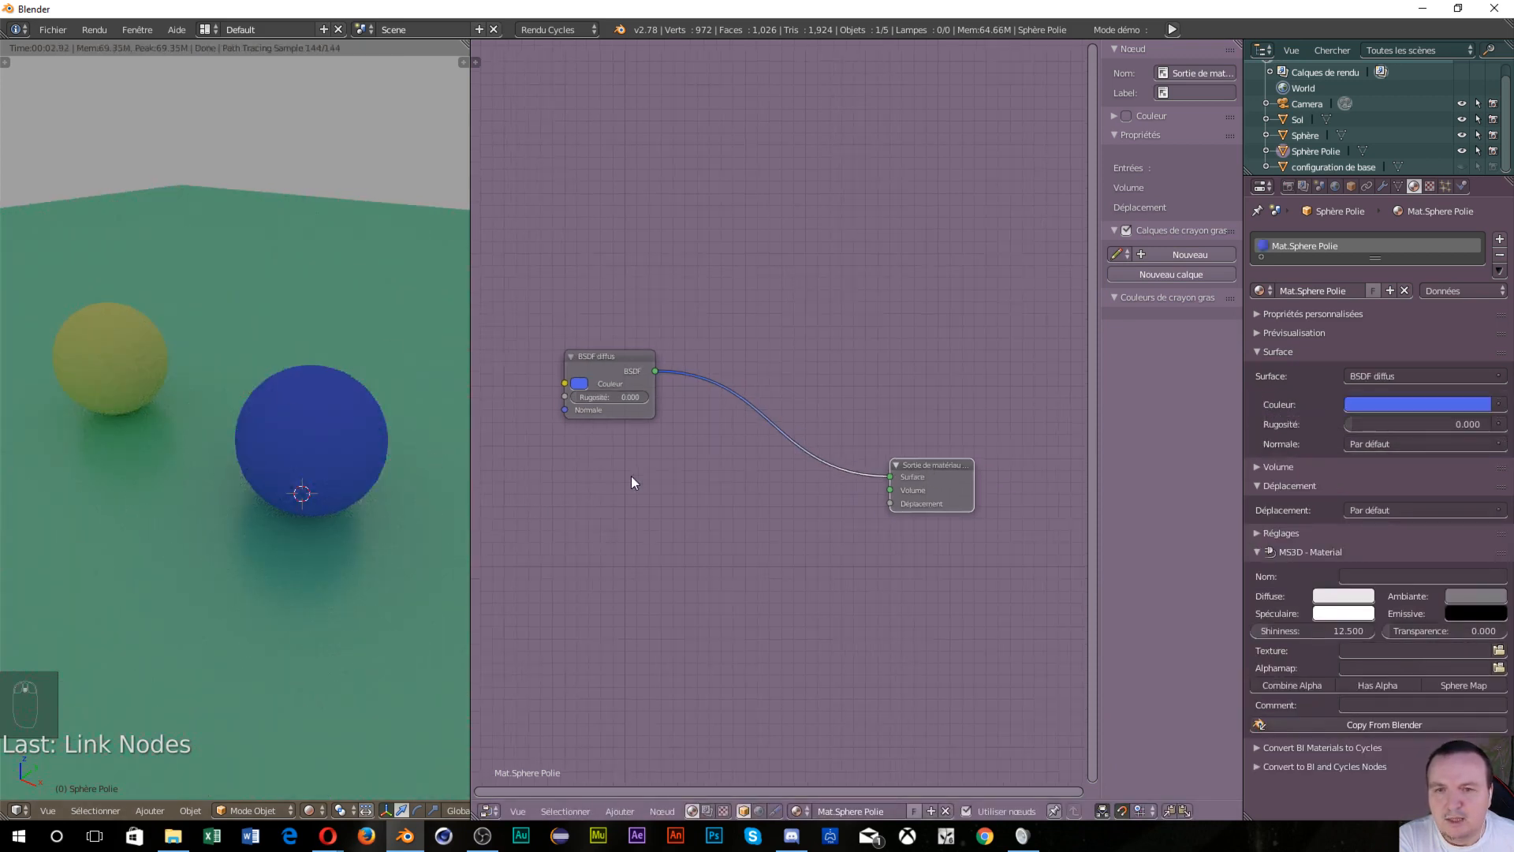
scroll(631, 476, up, 3)
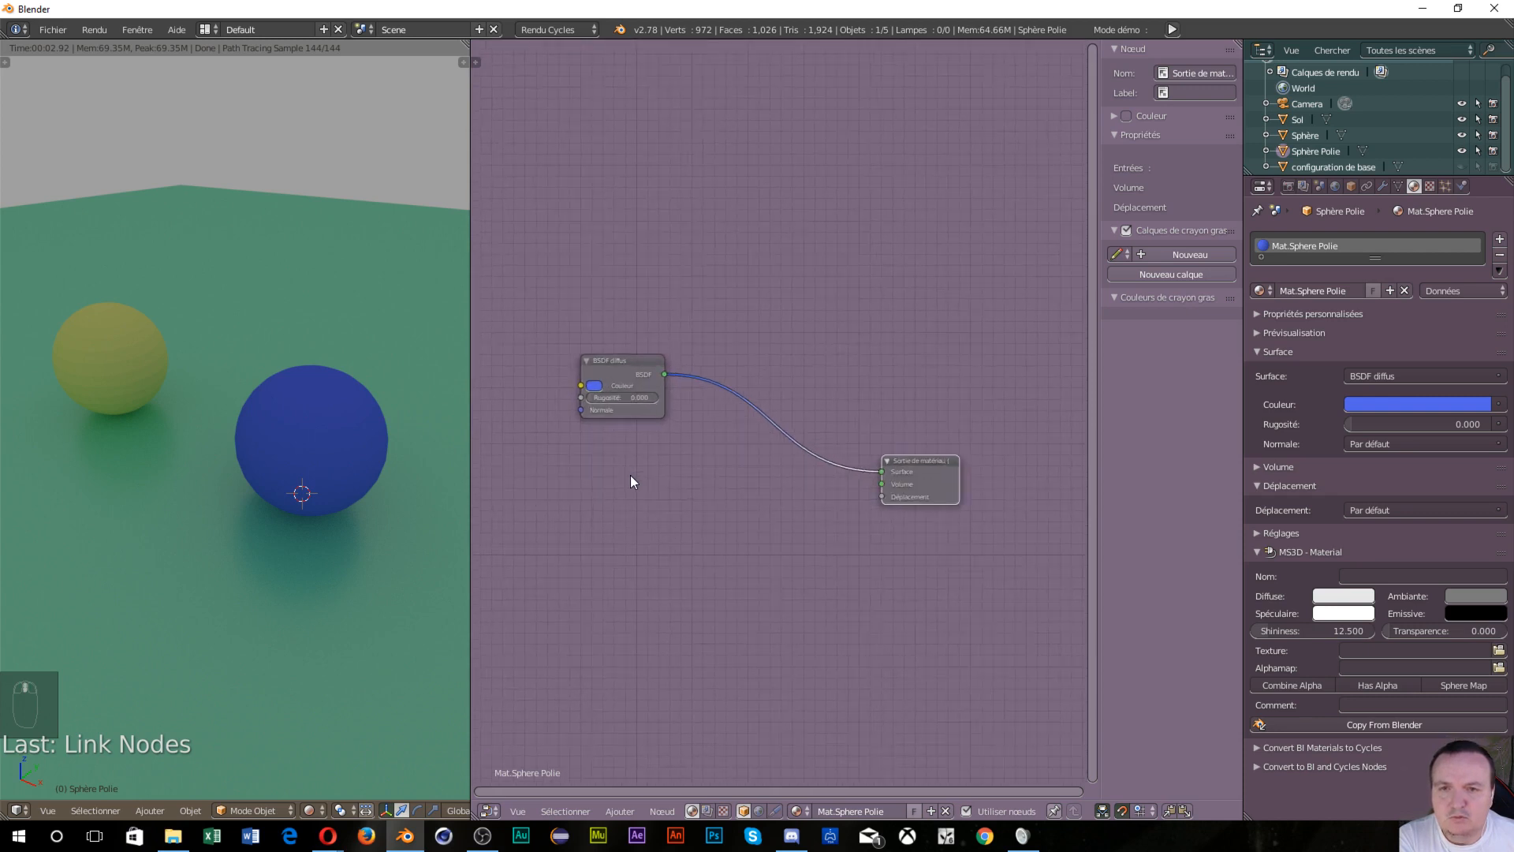
drag(577, 360, 731, 413)
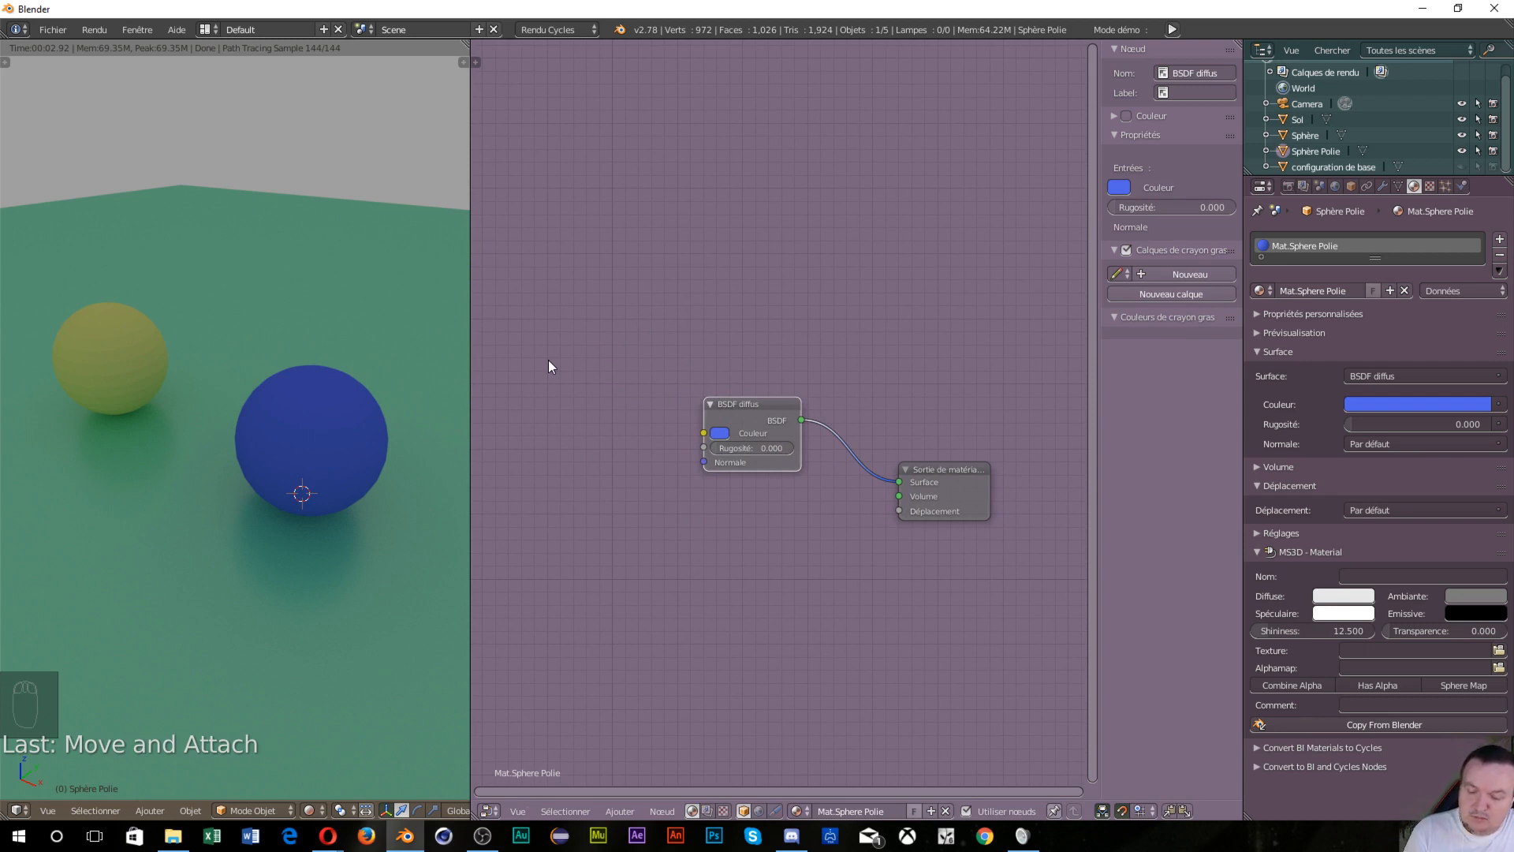
key(shift+a)
mouse_move(548, 361)
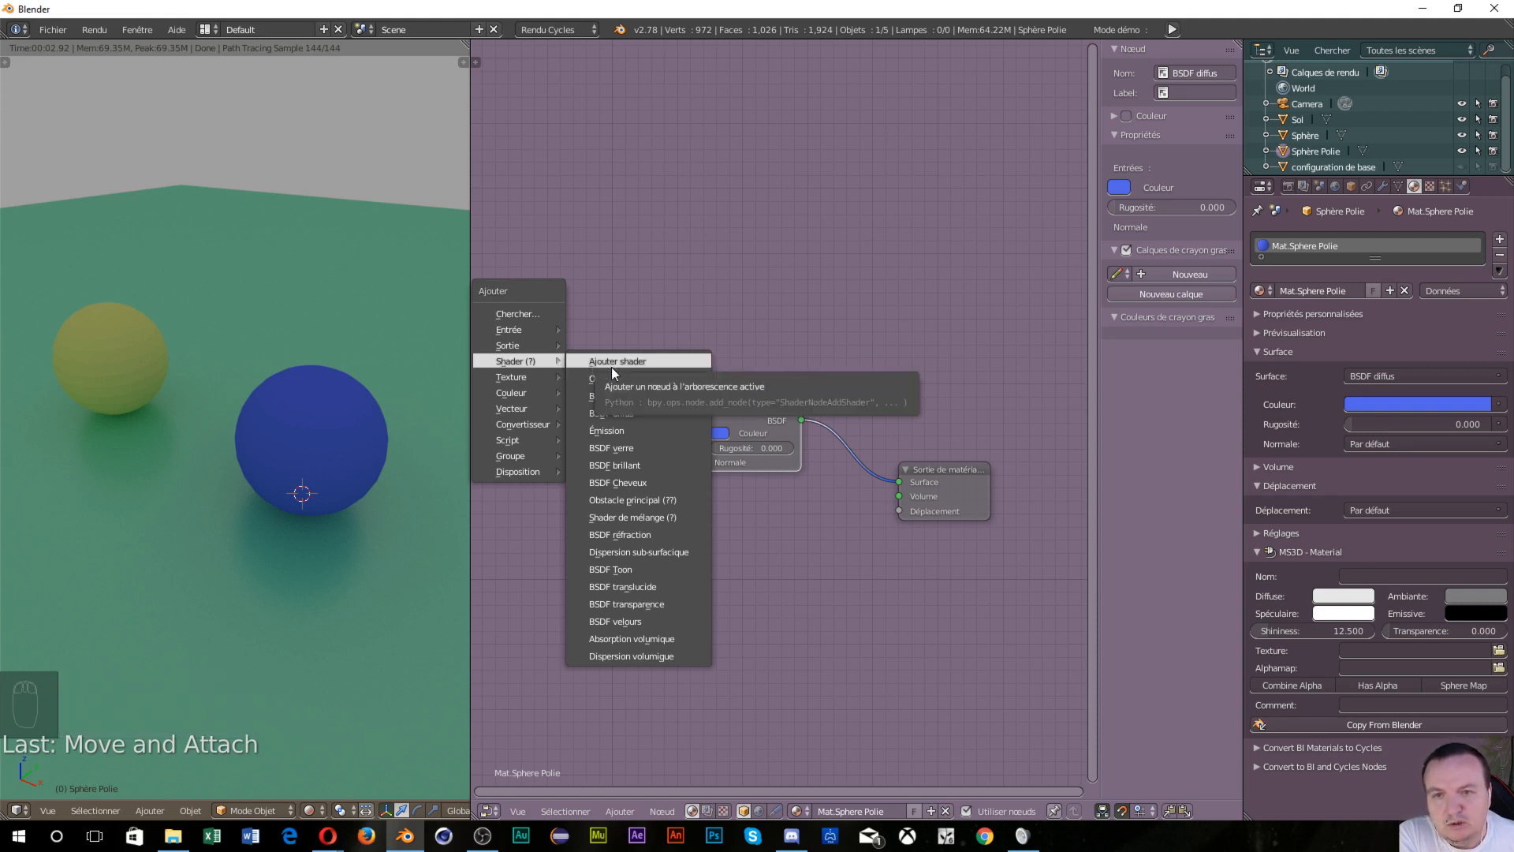
click(642, 361)
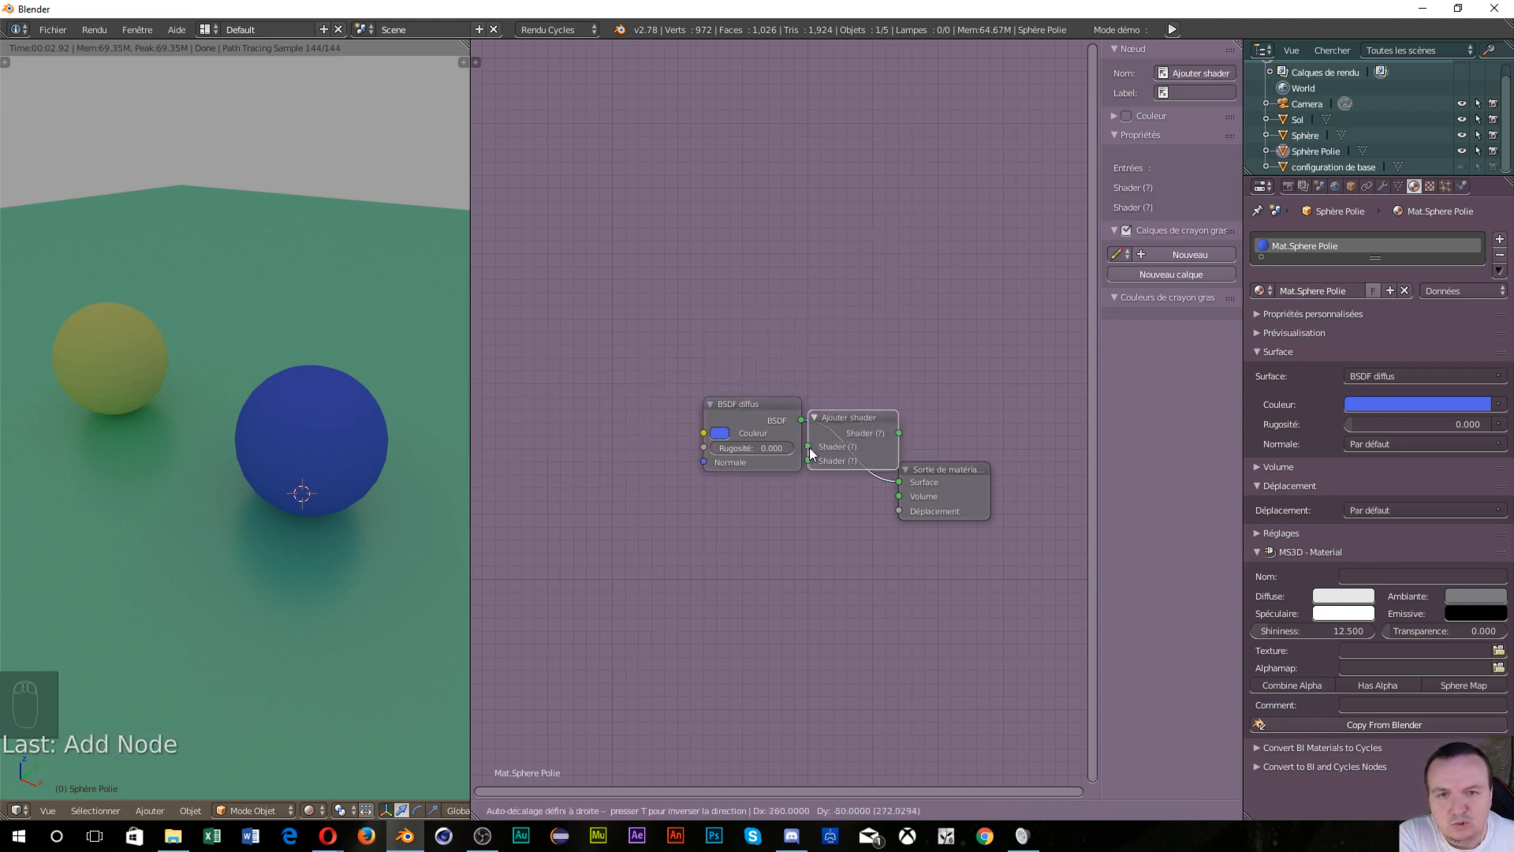
click(754, 544)
drag(755, 401, 573, 374)
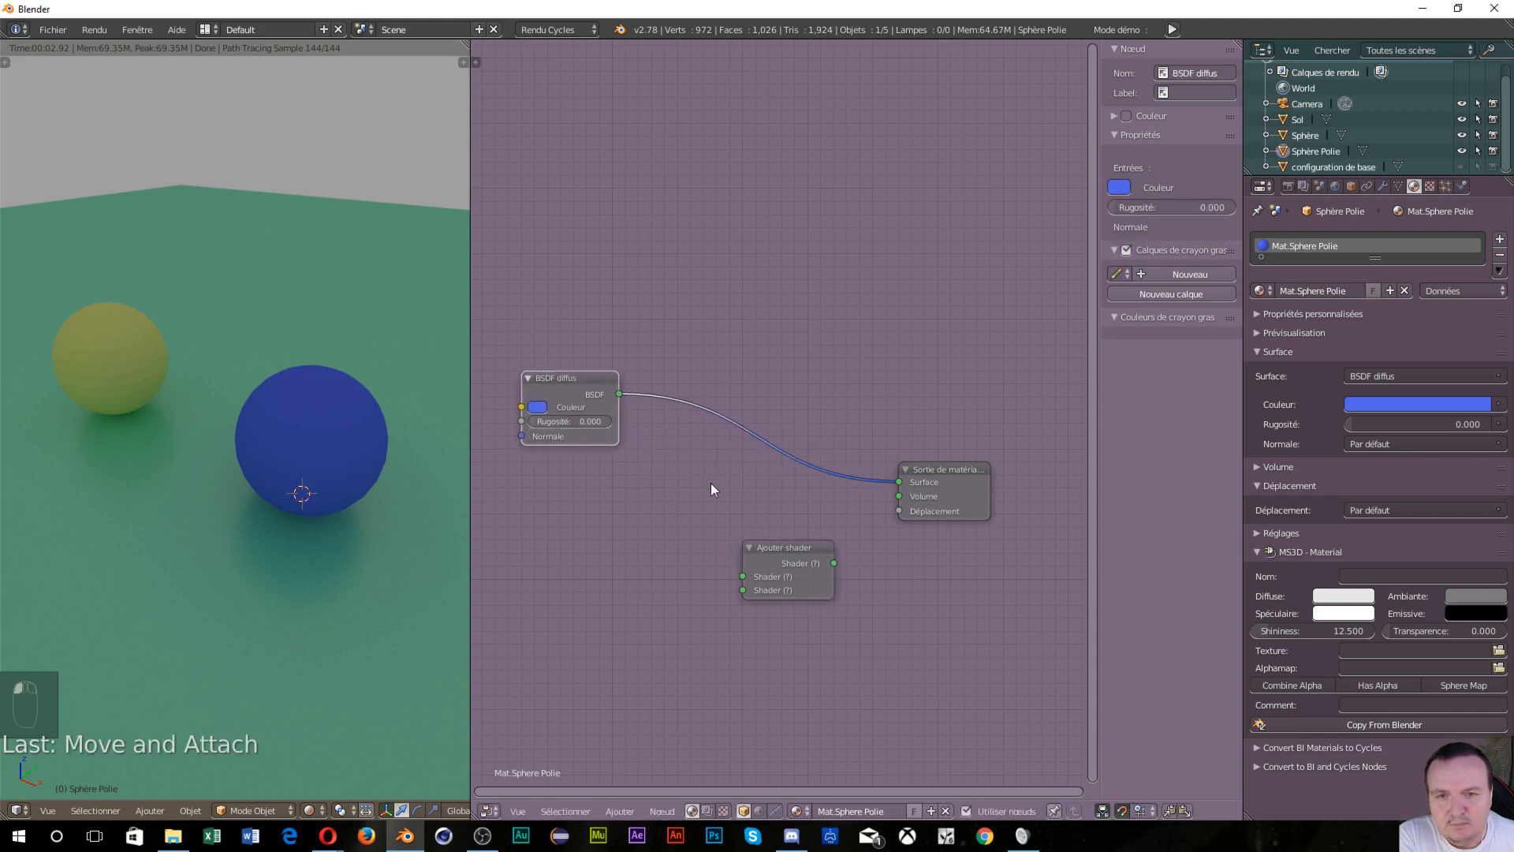
drag(759, 547, 750, 480)
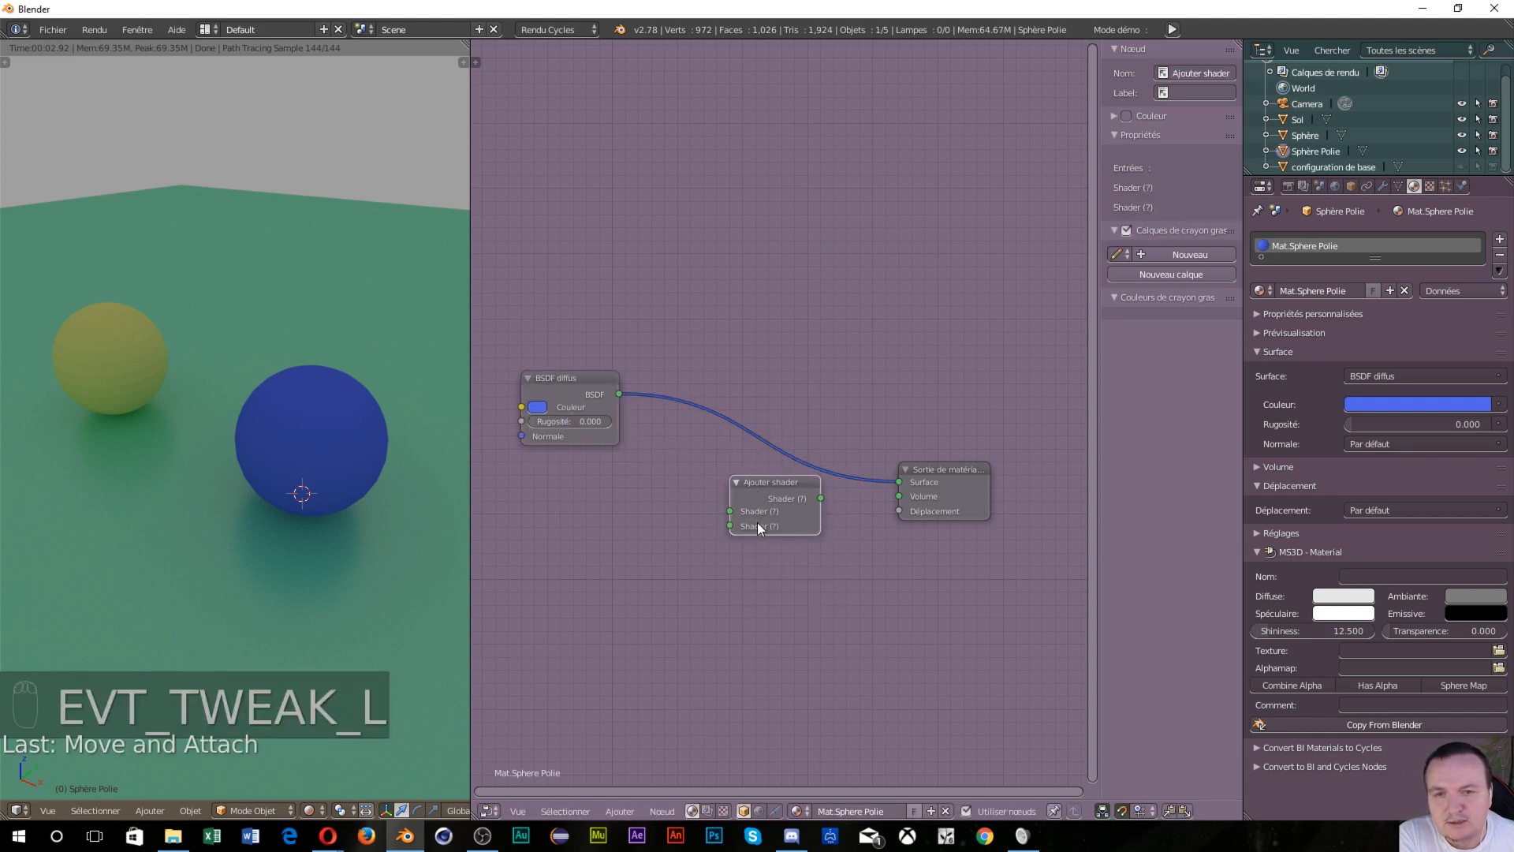
drag(755, 489, 792, 414)
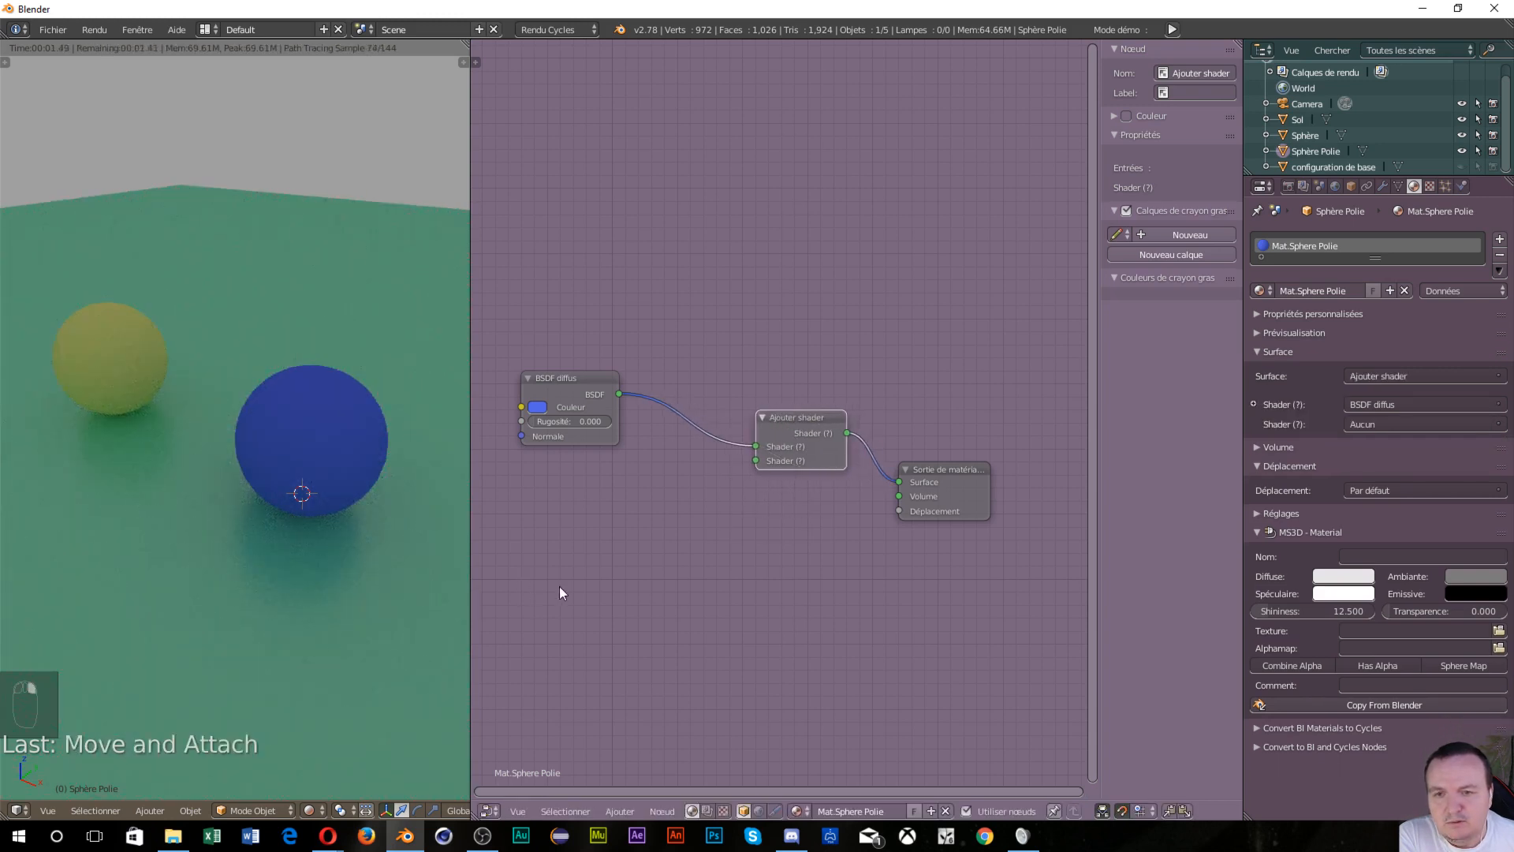
Add a Glossy BSDF (BSDF brillant) below the Diffuse BSDF and link it to the Add Shader's second Shader input
key(shift+a)
mouse_move(544, 614)
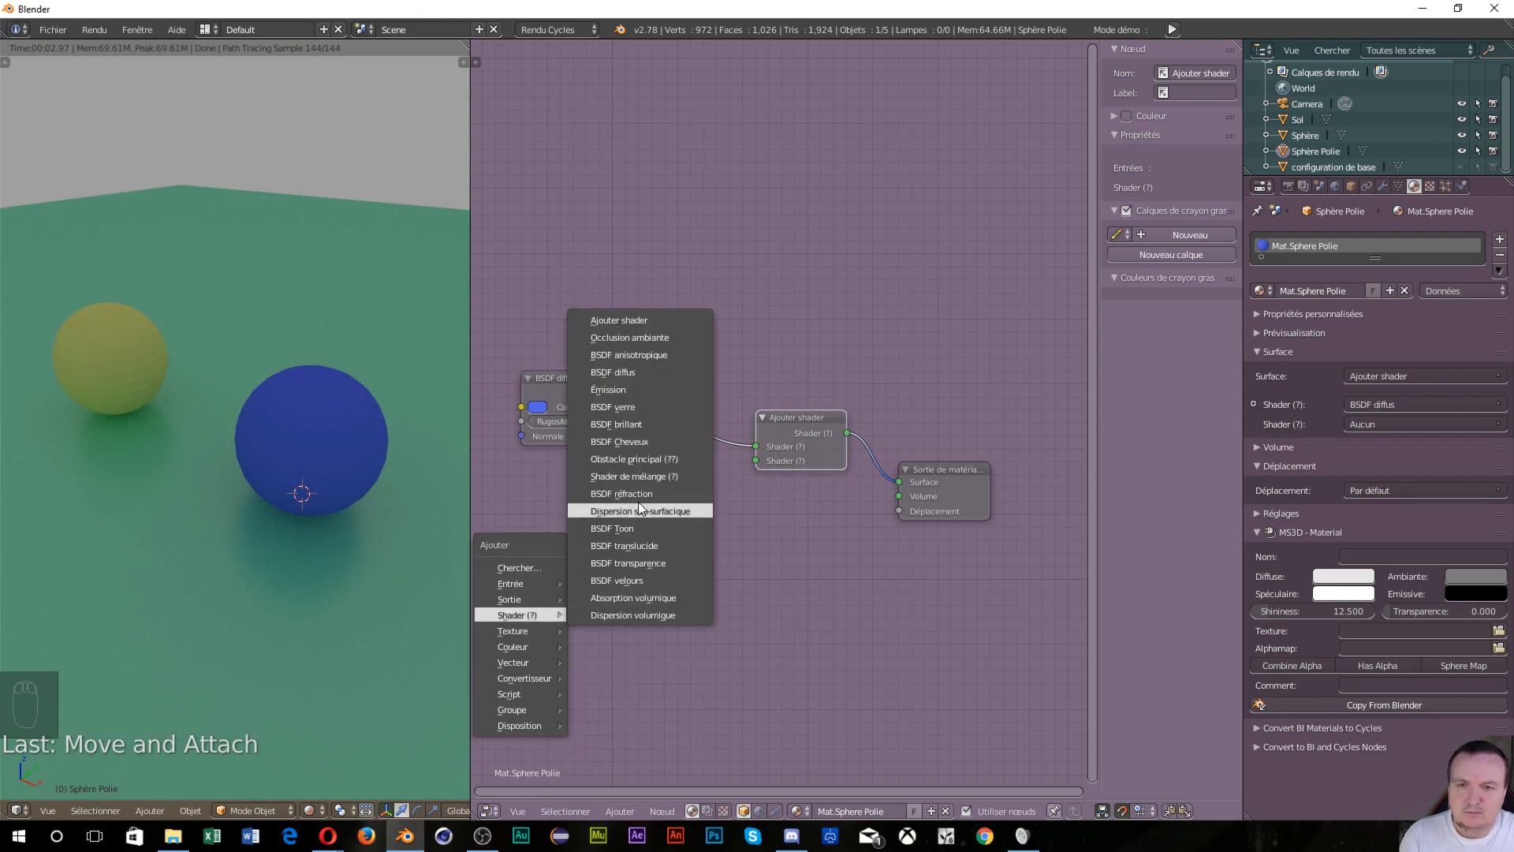
click(634, 424)
click(519, 506)
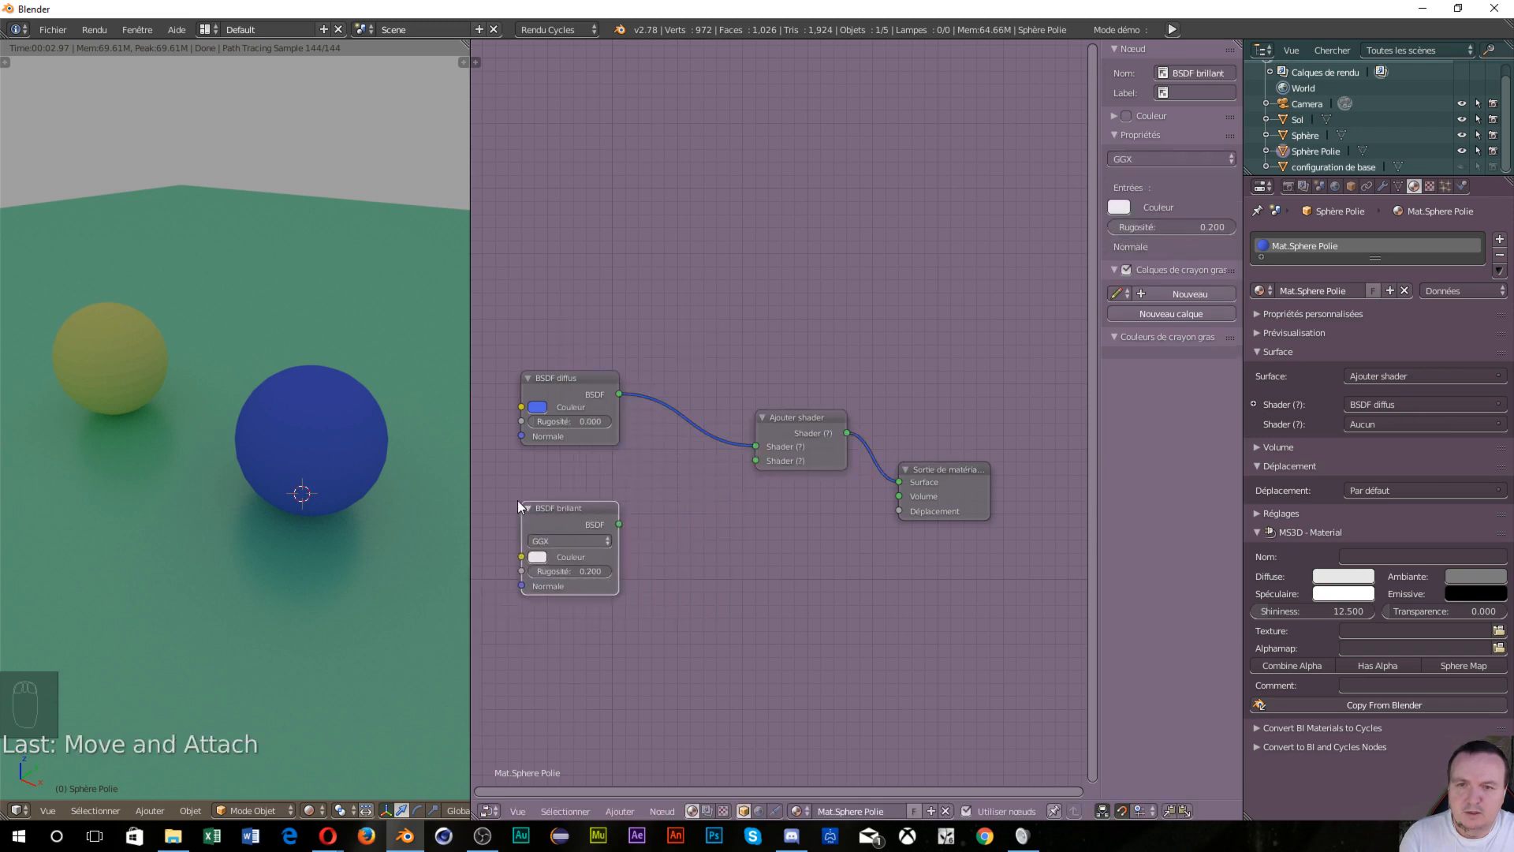
drag(619, 524, 755, 461)
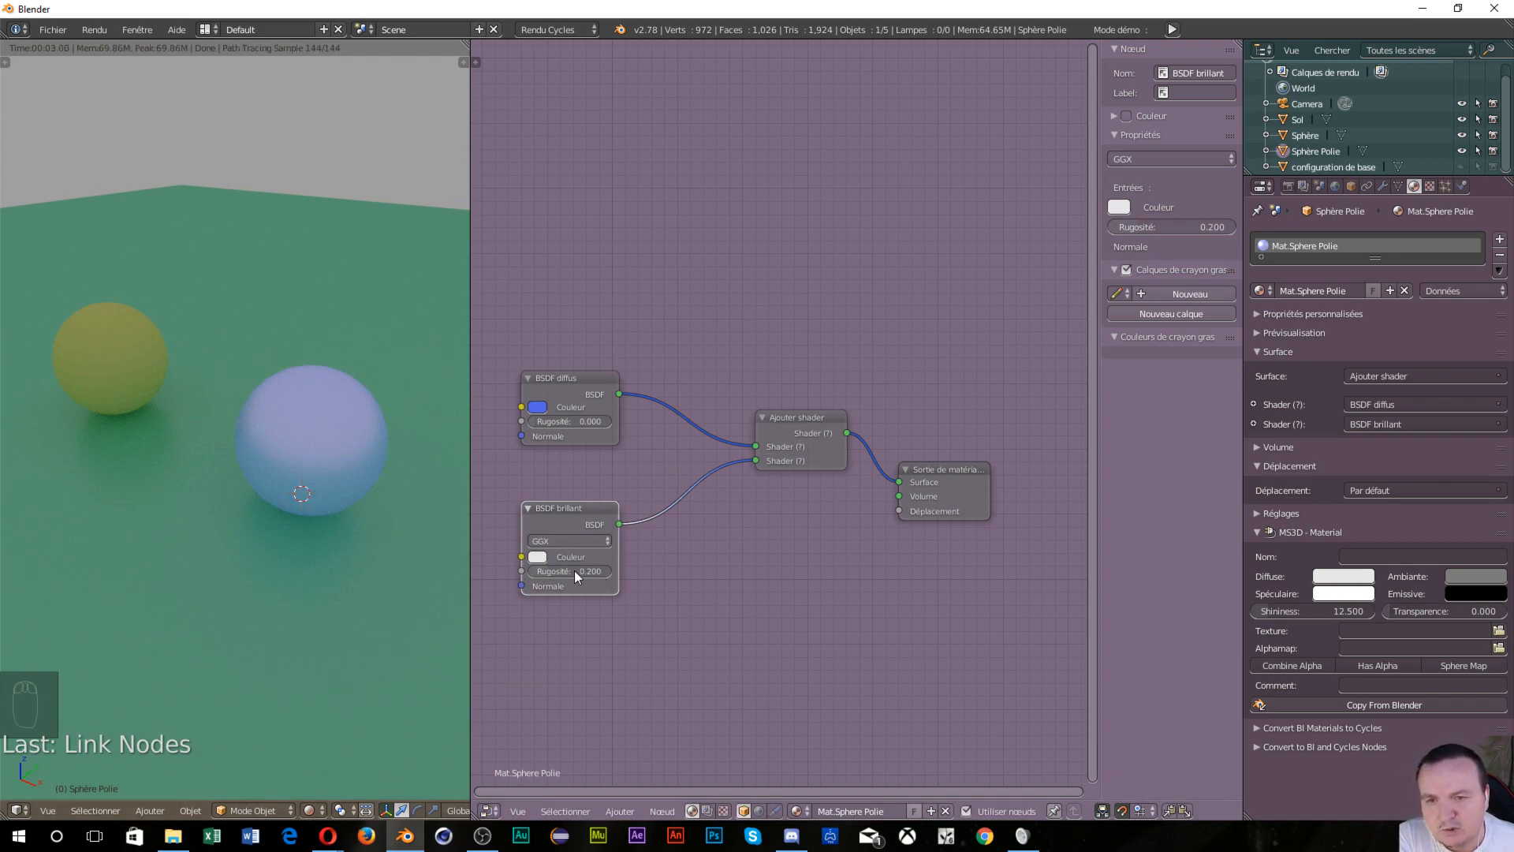
Set the Glossy BSDF's roughness to 0.000 and examine the reflections on the polished sphere up close
drag(569, 571, 527, 571)
middle_drag(170, 533, 329, 500)
scroll(329, 524, up, 5)
scroll(328, 500, down, 1)
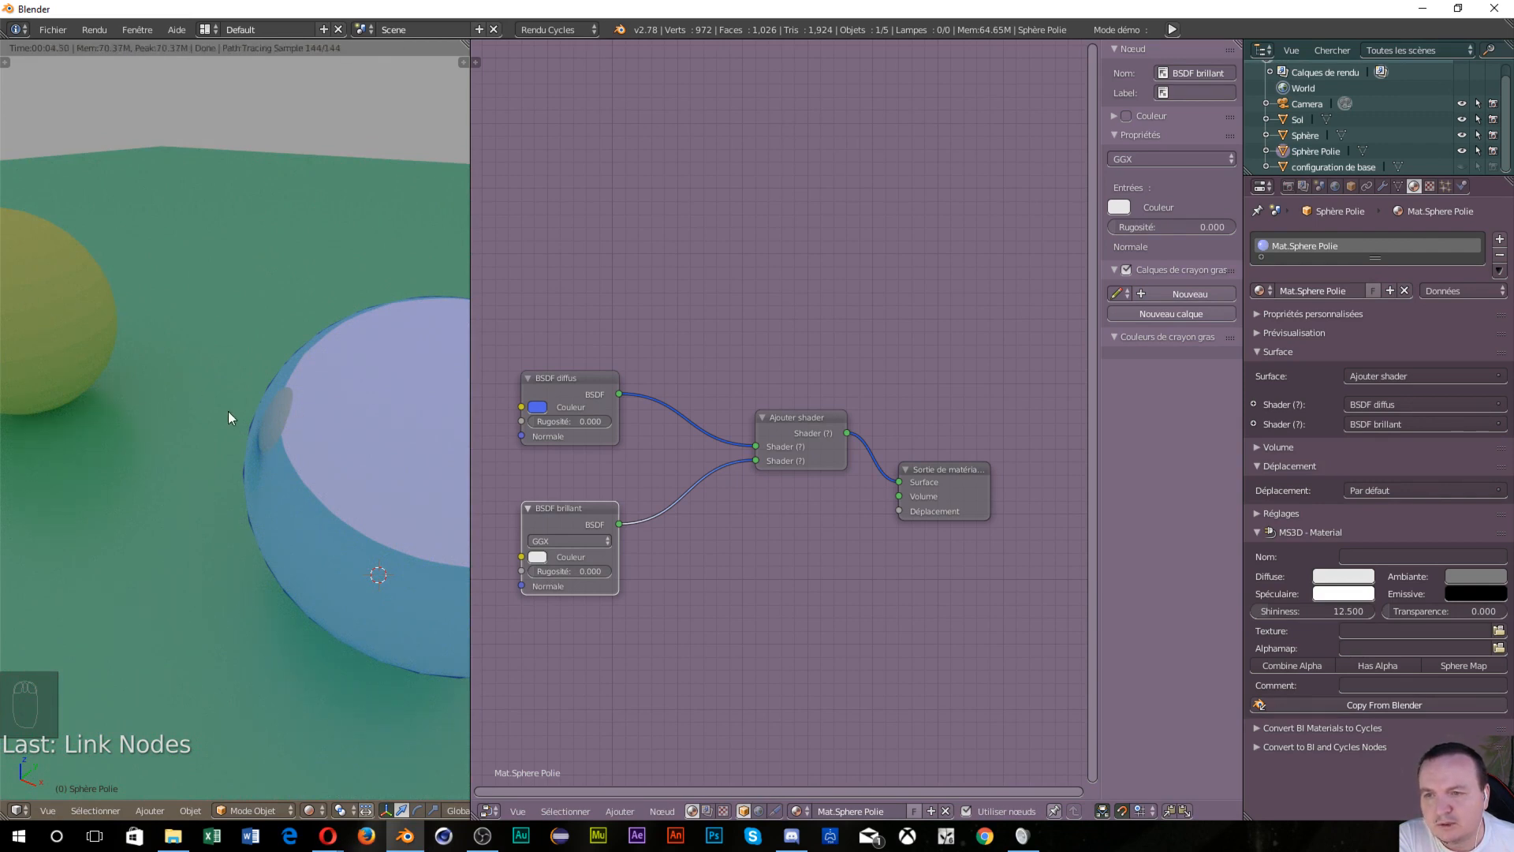
scroll(229, 411, down, 3)
scroll(229, 412, up, 2)
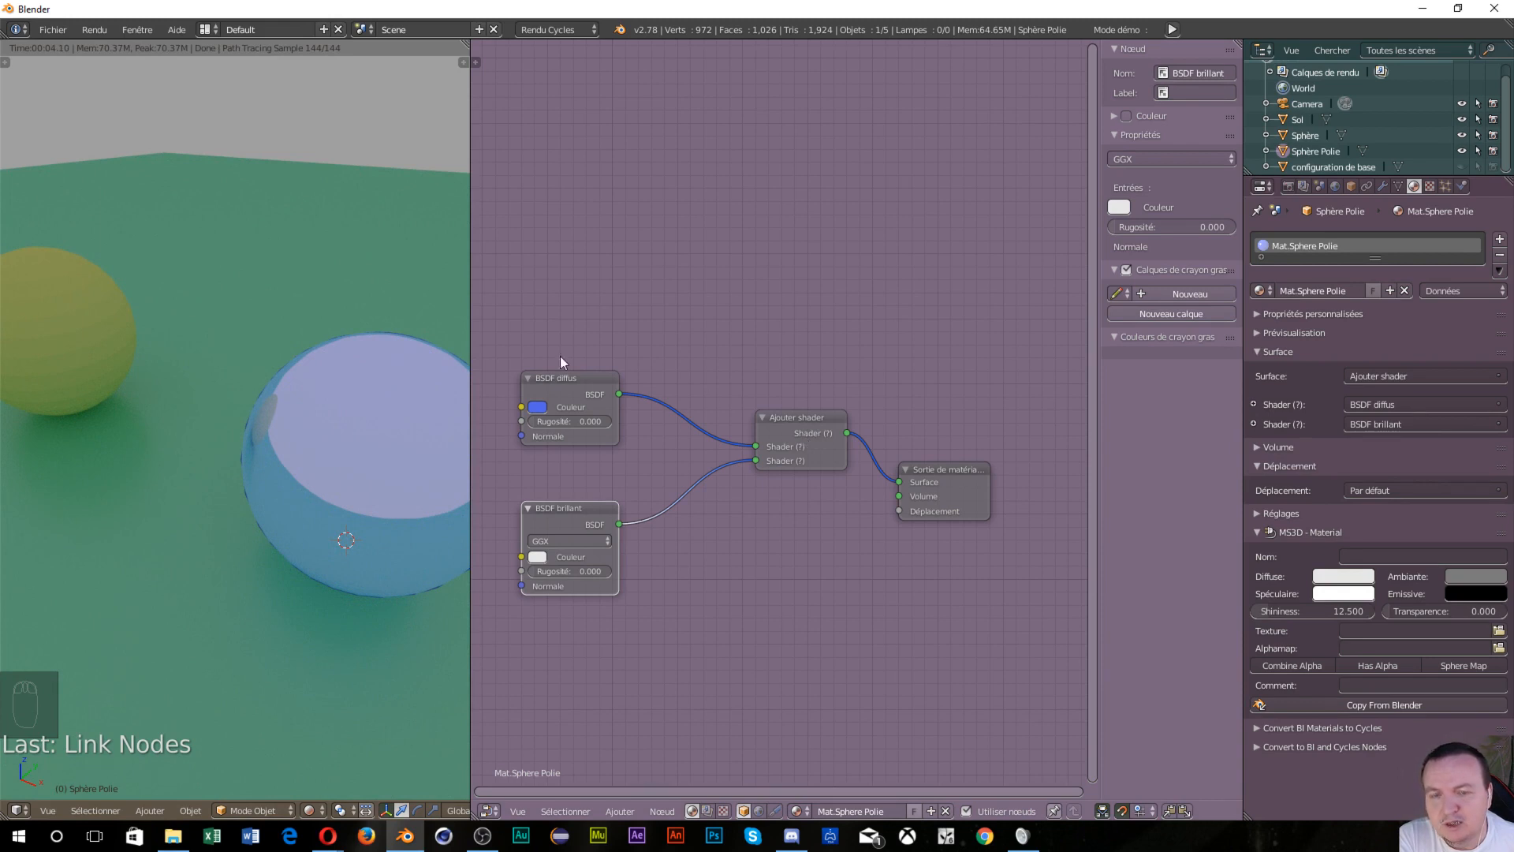
Select the floor and set its Mix Shader's Fac to 0.291
right_click(111, 497)
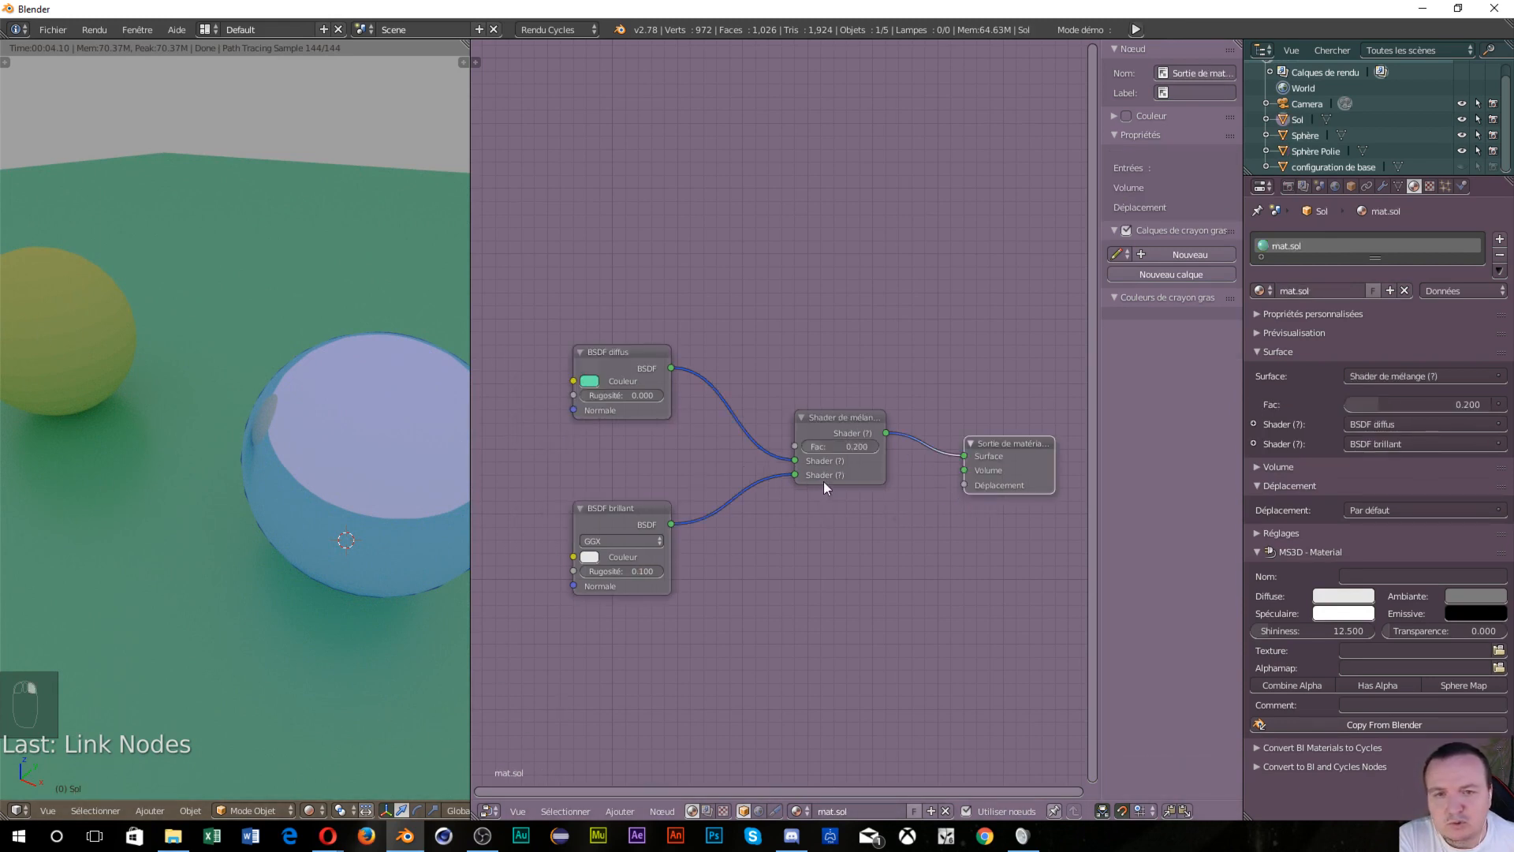
mouse_move(821, 447)
mouse_down()
mouse_move(854, 447)
mouse_move(805, 447)
mouse_move(846, 447)
mouse_up()
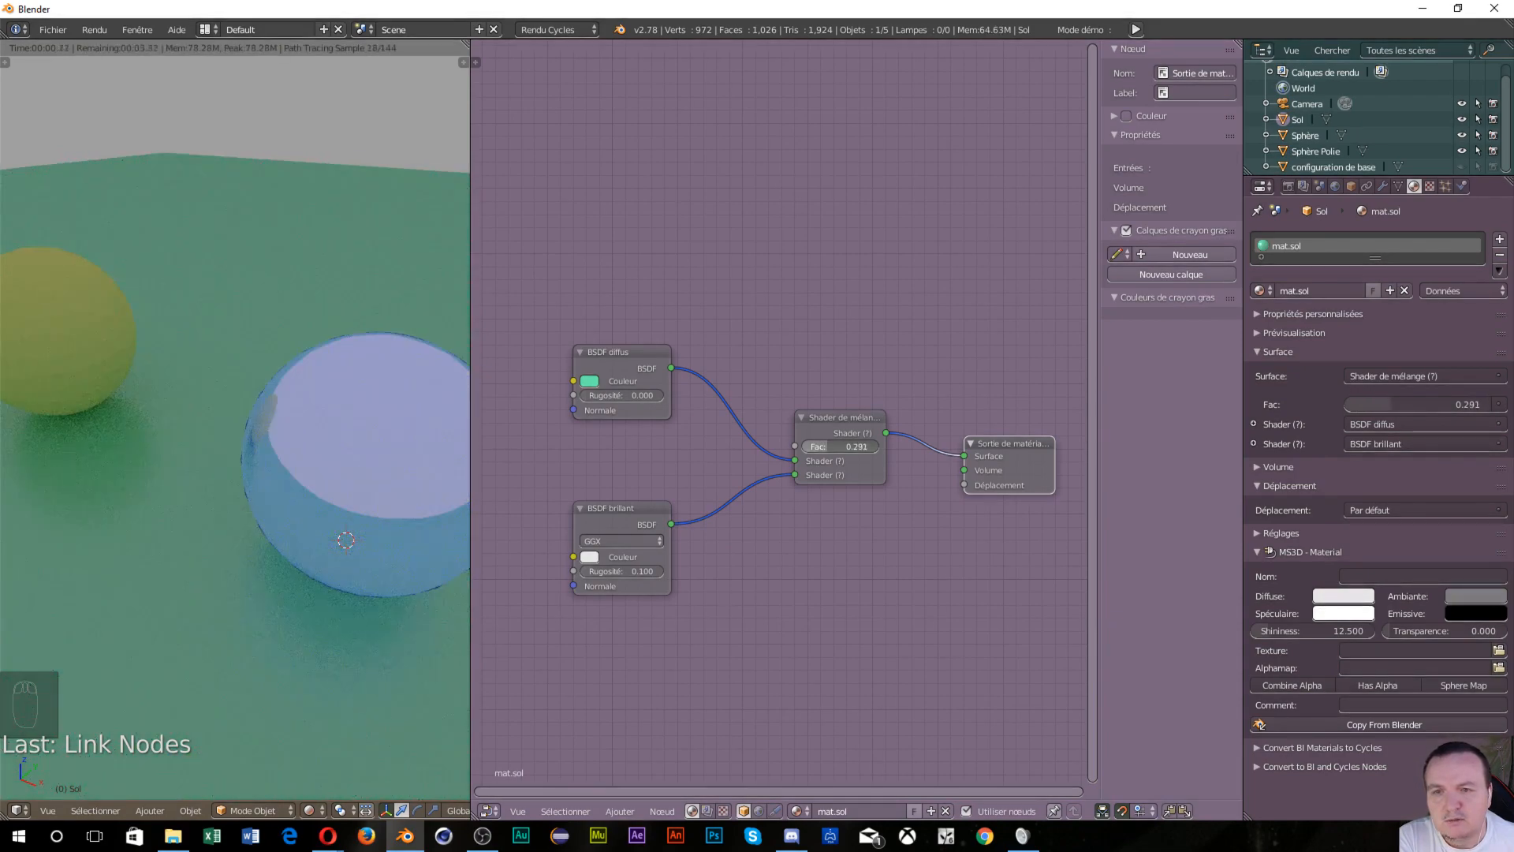
scroll(401, 438, down, 2)
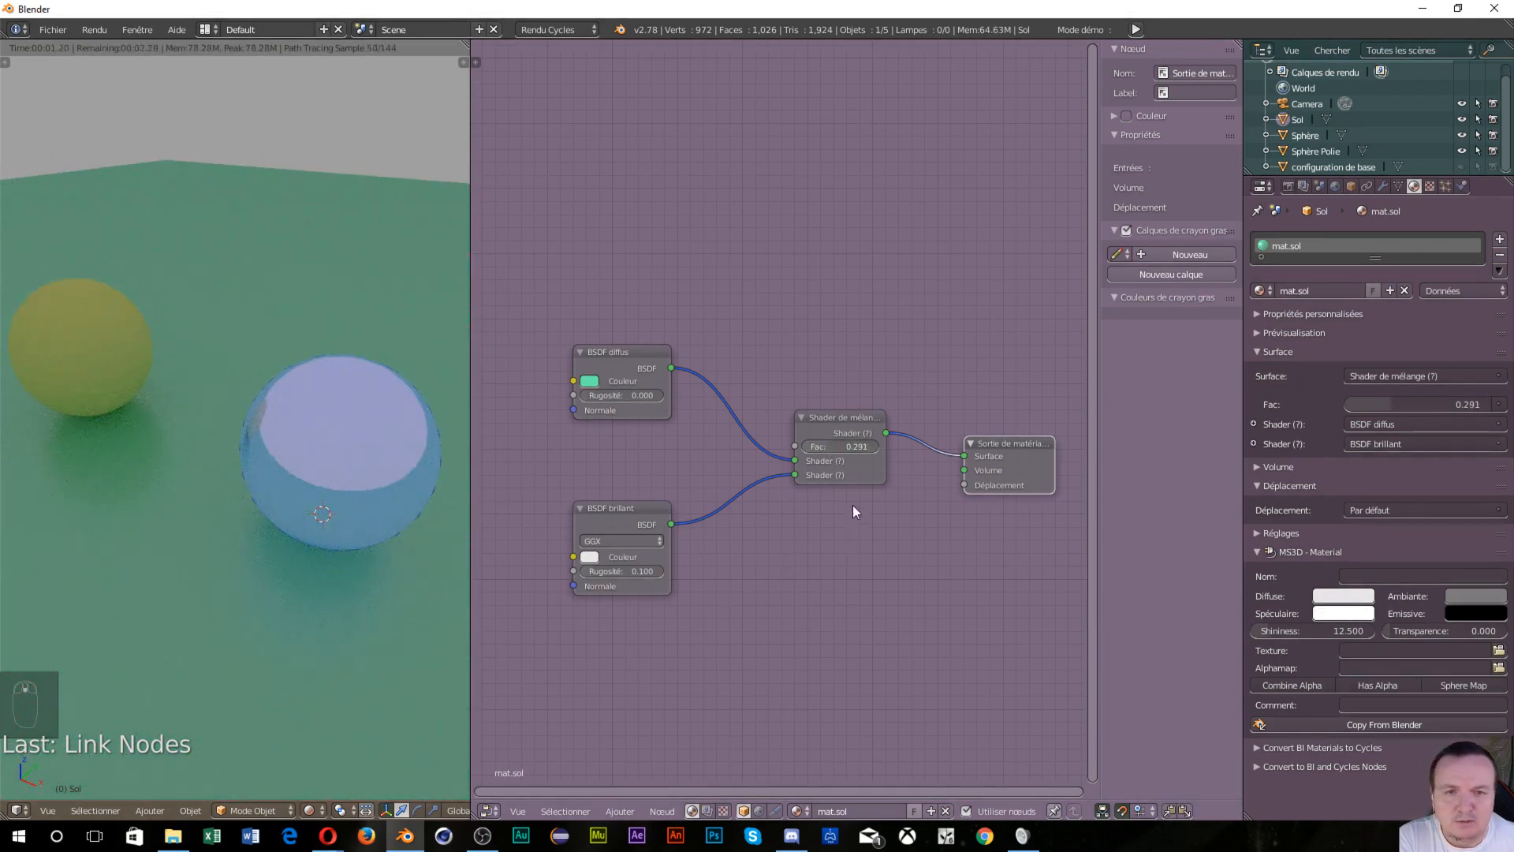
Delete the polished sphere's Add Shader and Glossy BSDF nodes, and link its Diffuse BSDF directly to the Material Output's Surface
right_click(334, 424)
right_click(807, 419)
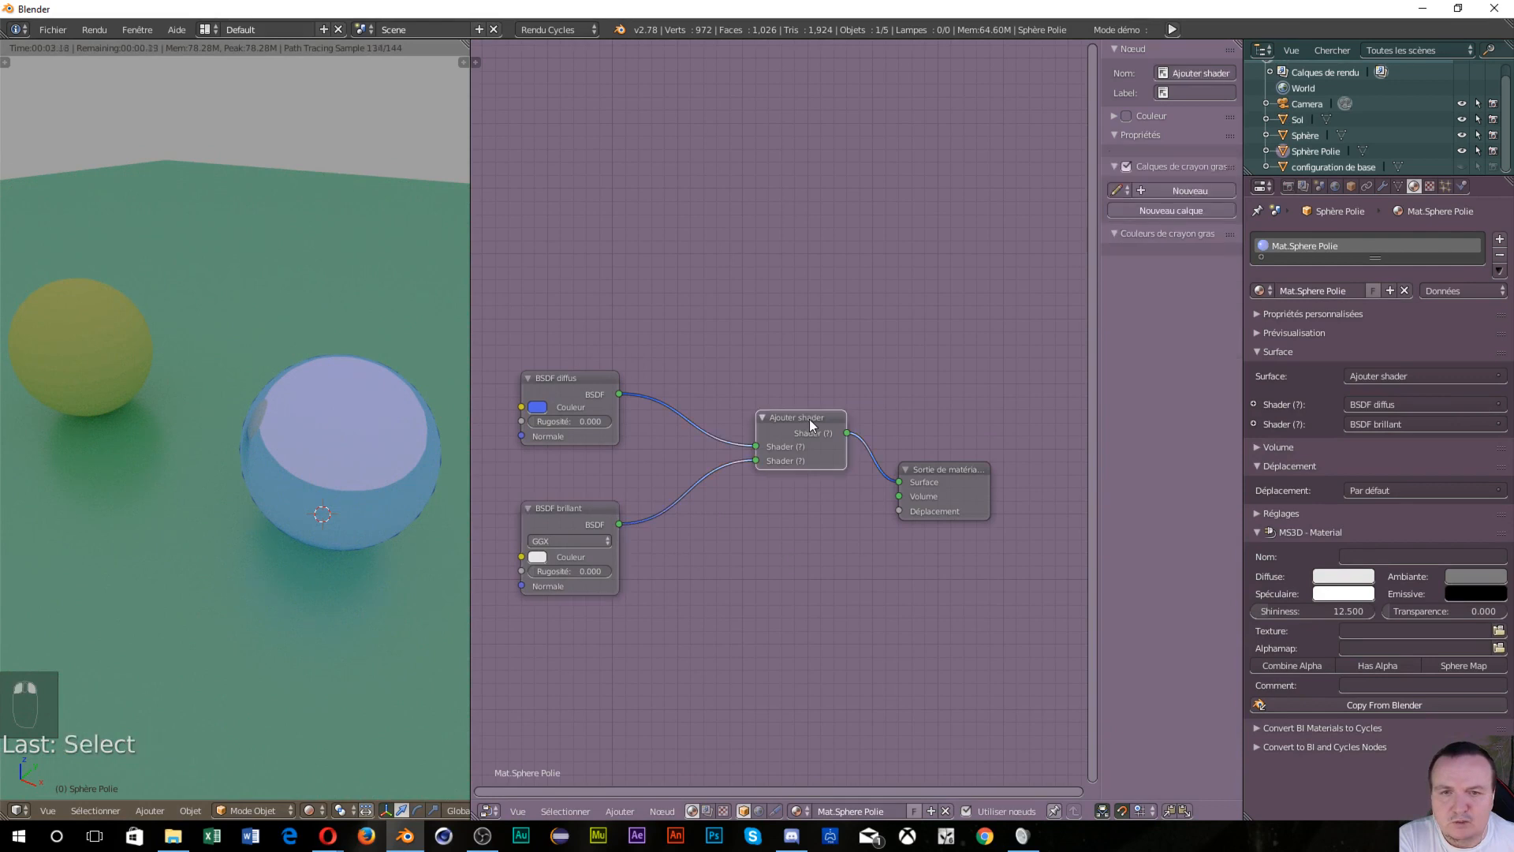
key(Delete)
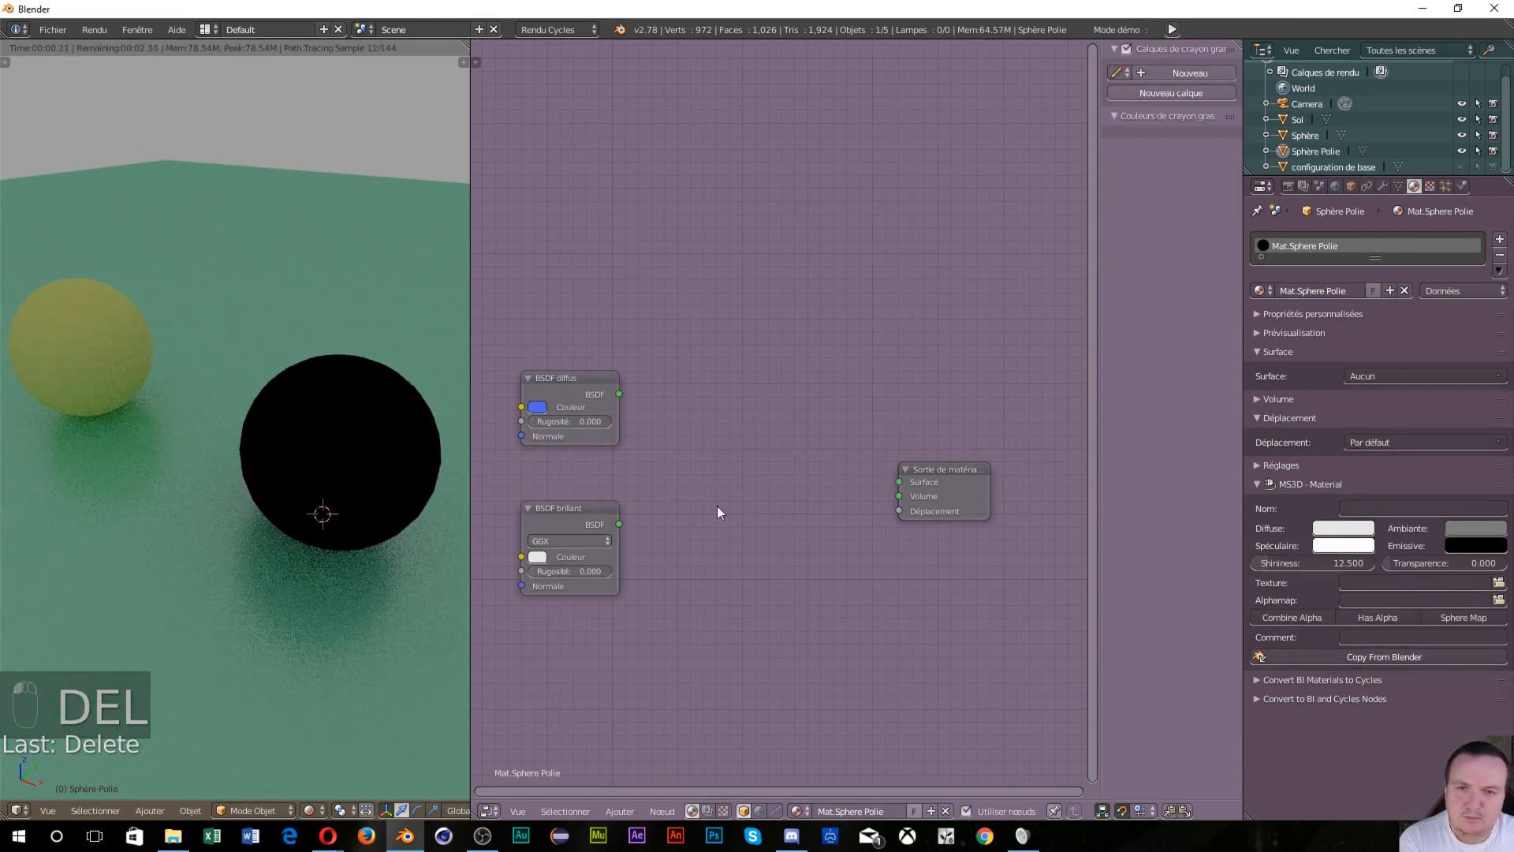
right_click(568, 516)
key(Delete)
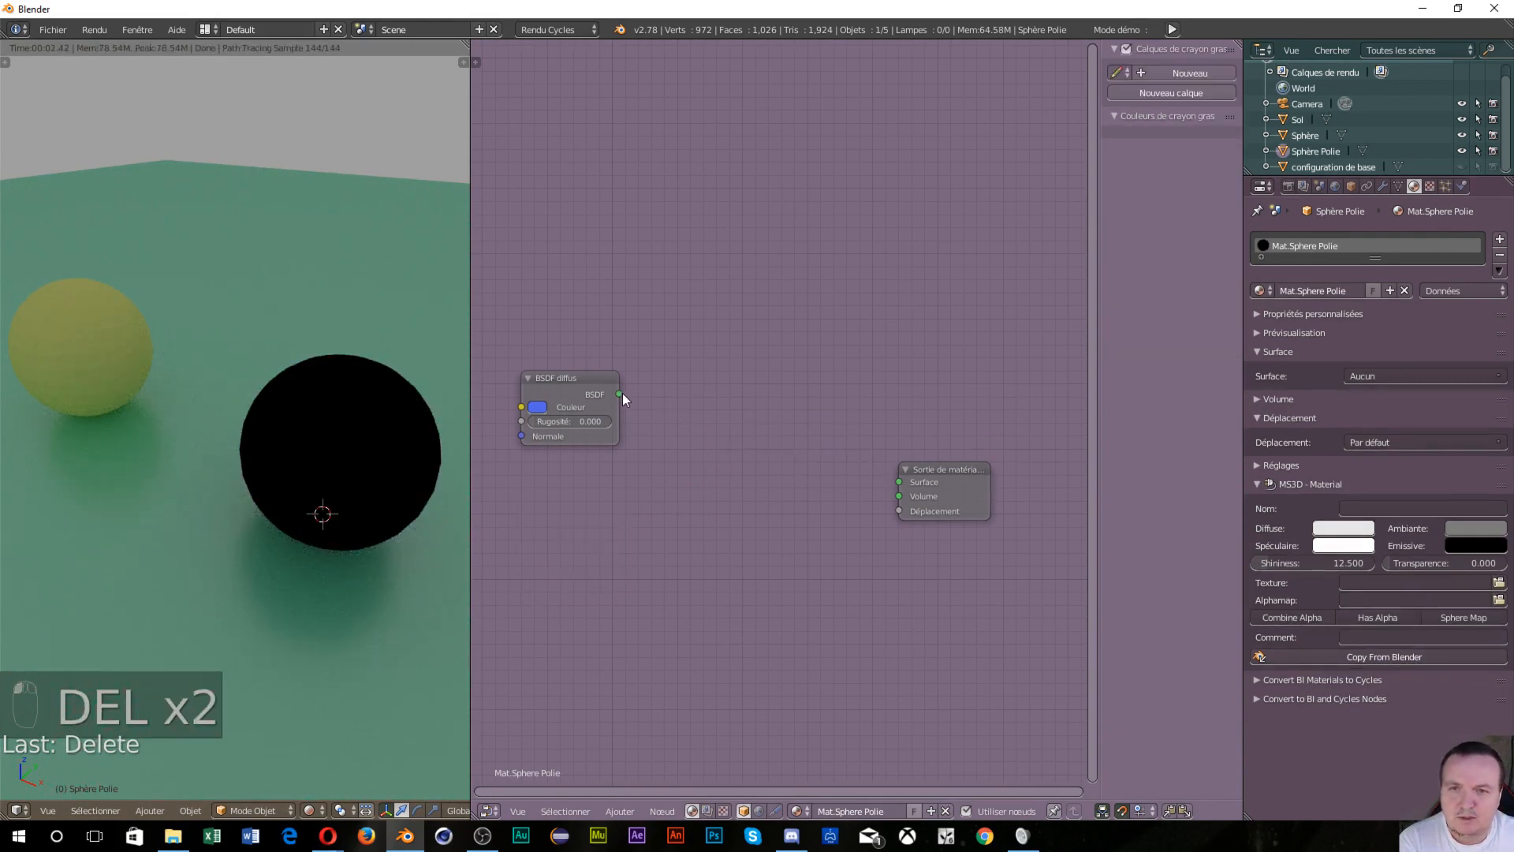
drag(620, 394, 899, 482)
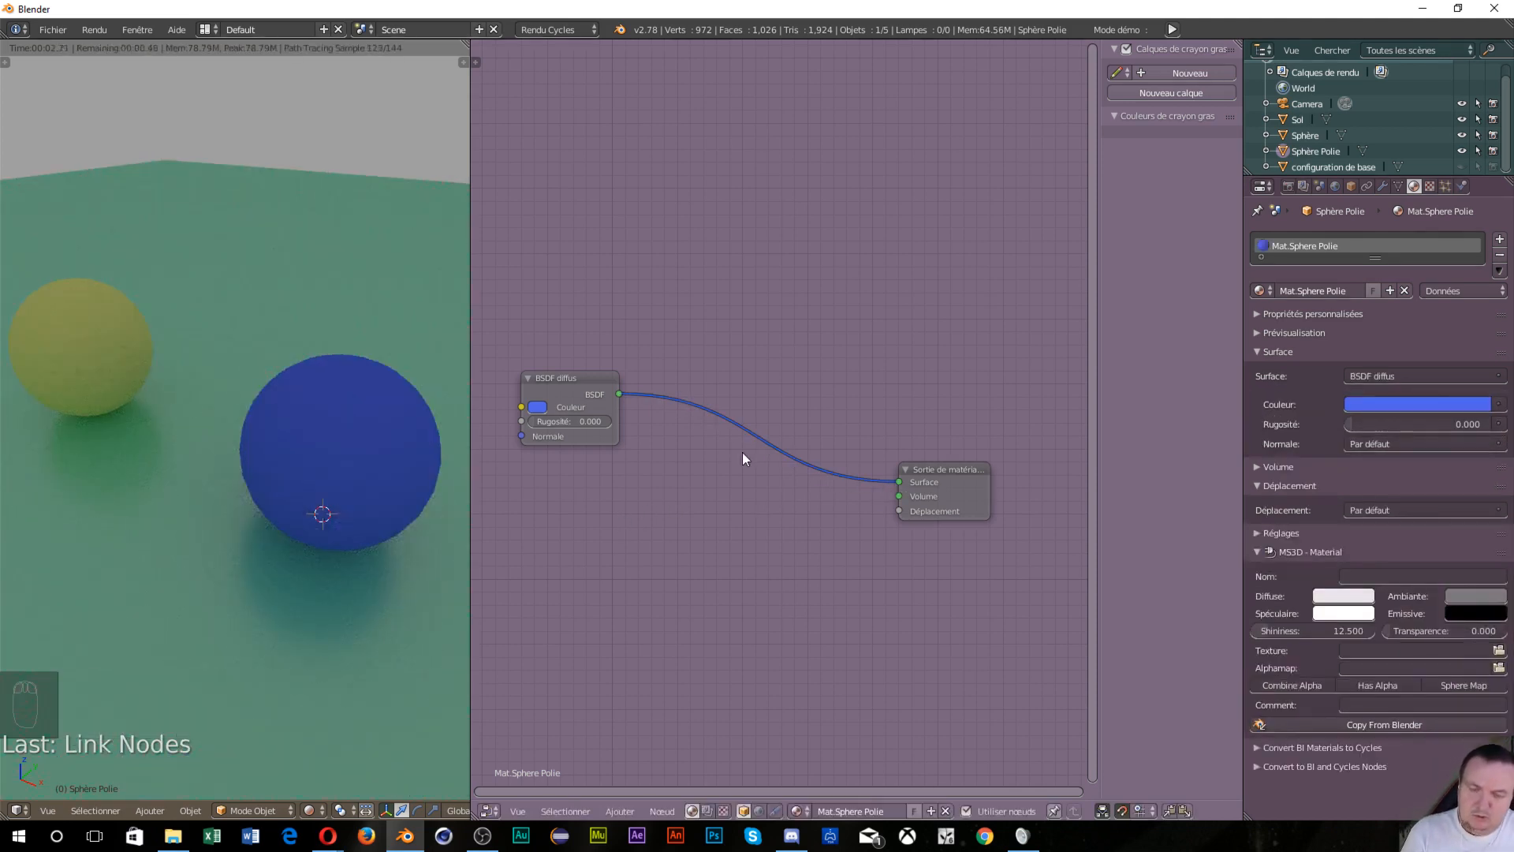
Add a Glass BSDF (BSDF verre) below the Diffuse BSDF and link it to the Material Output's Surface
key(shift+a)
mouse_move(741, 453)
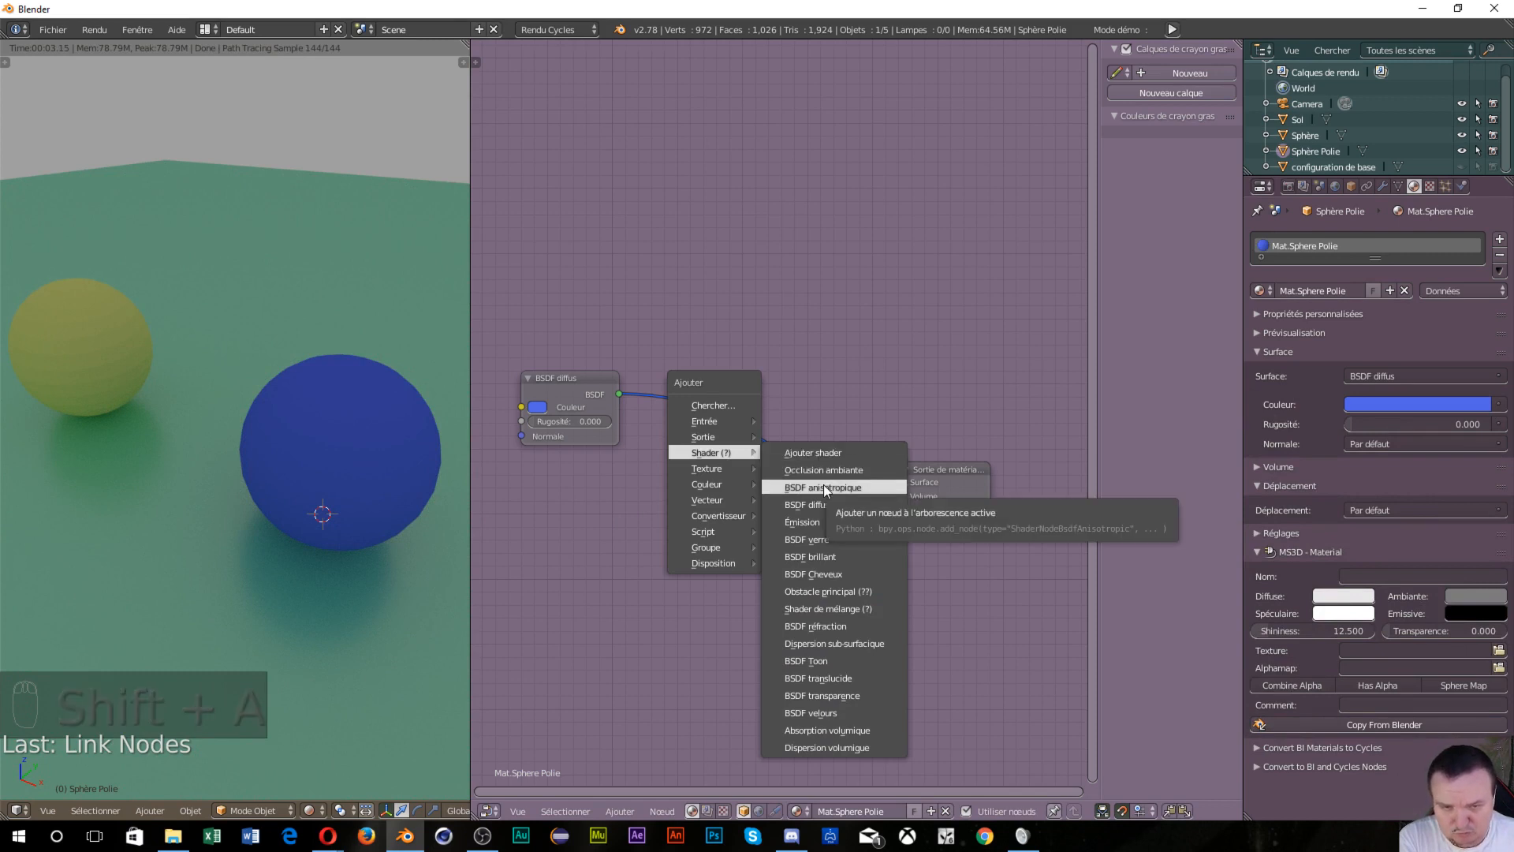
click(835, 537)
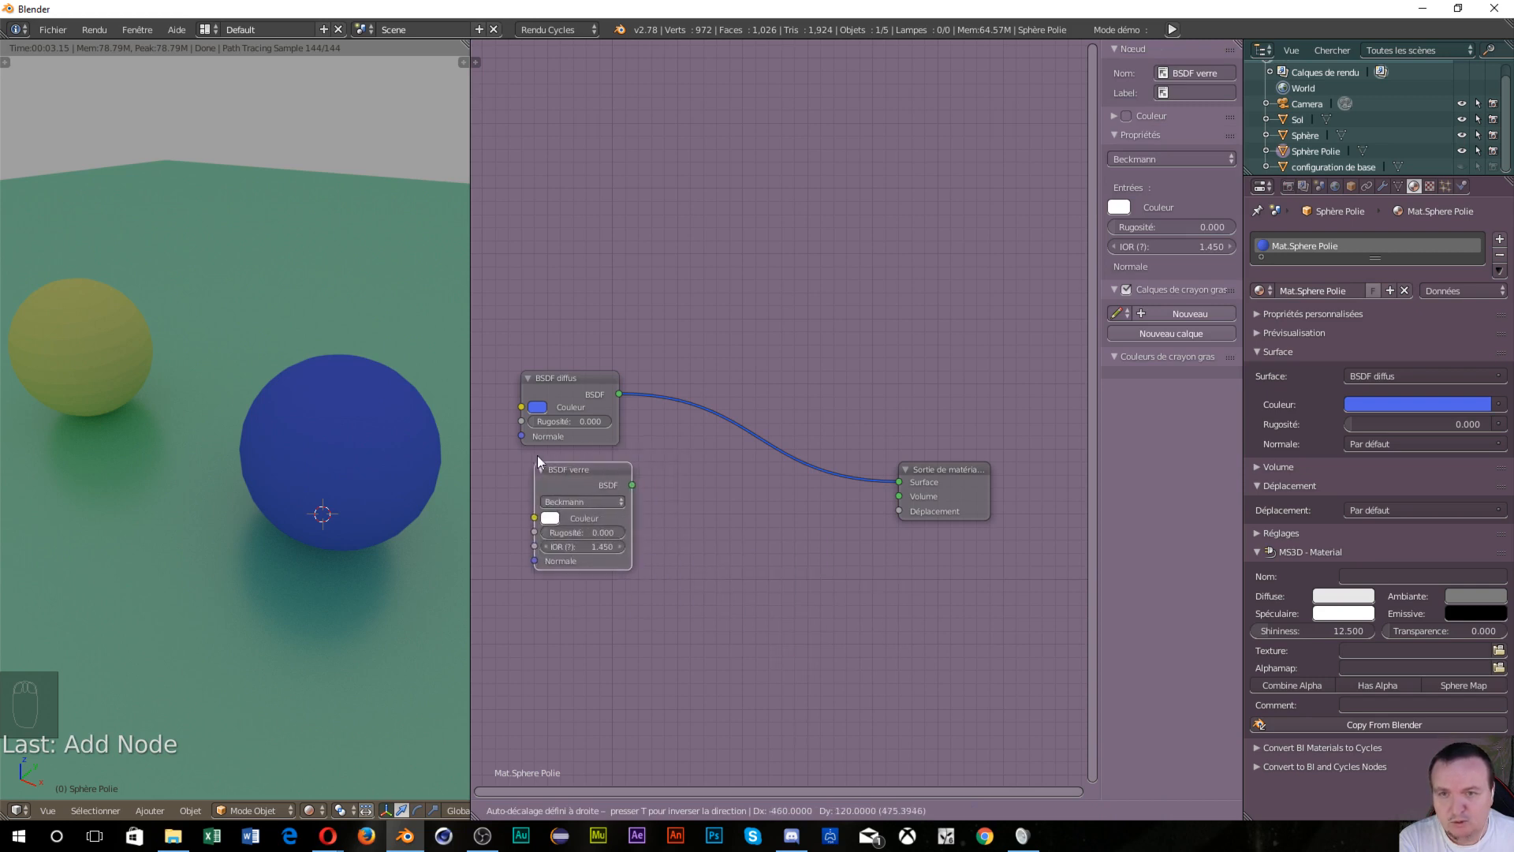
click(529, 462)
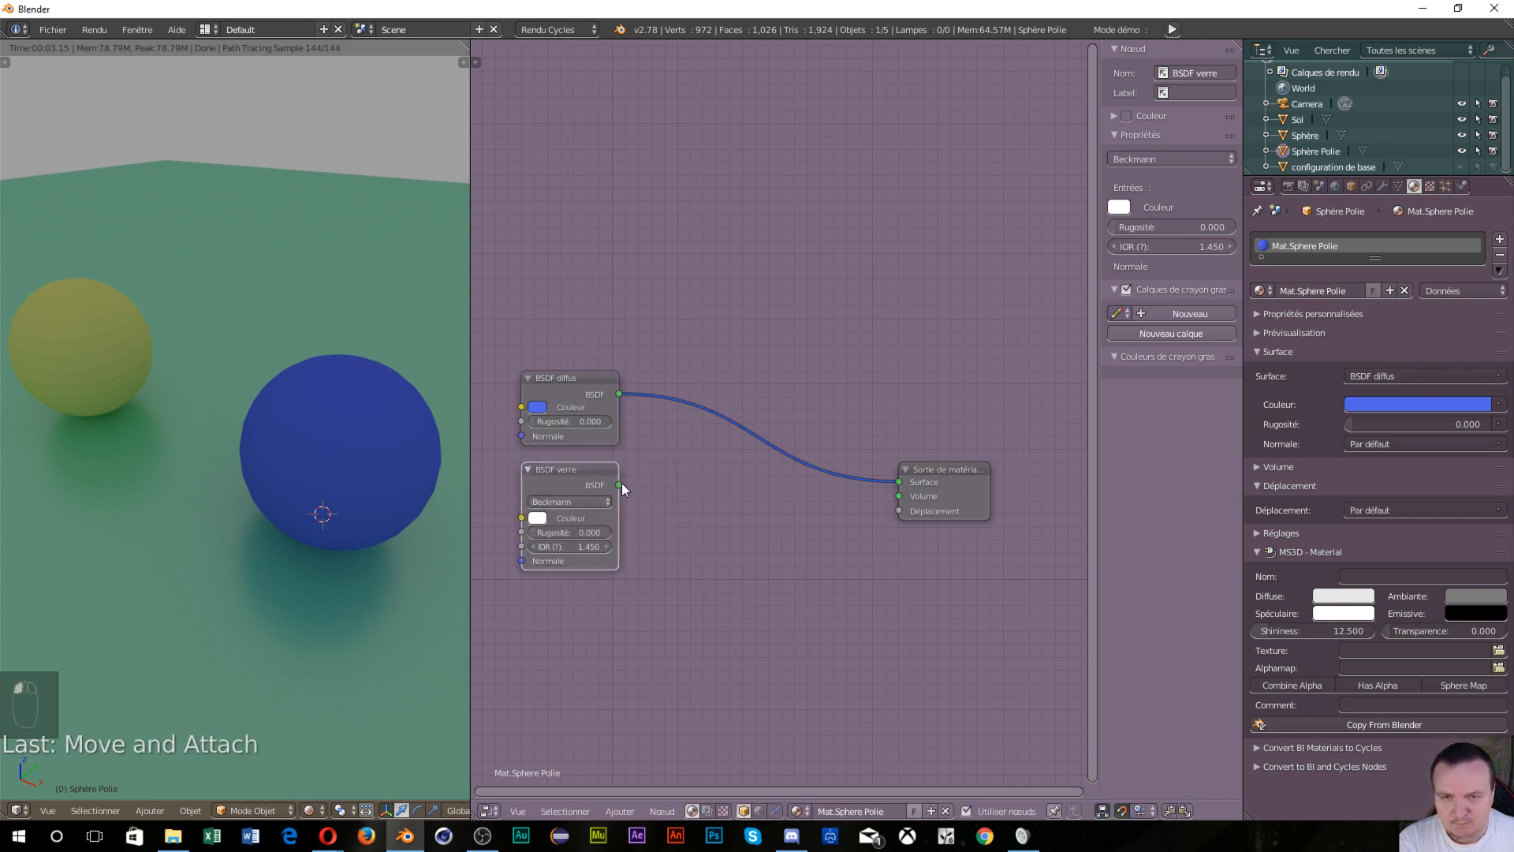
drag(619, 484, 897, 483)
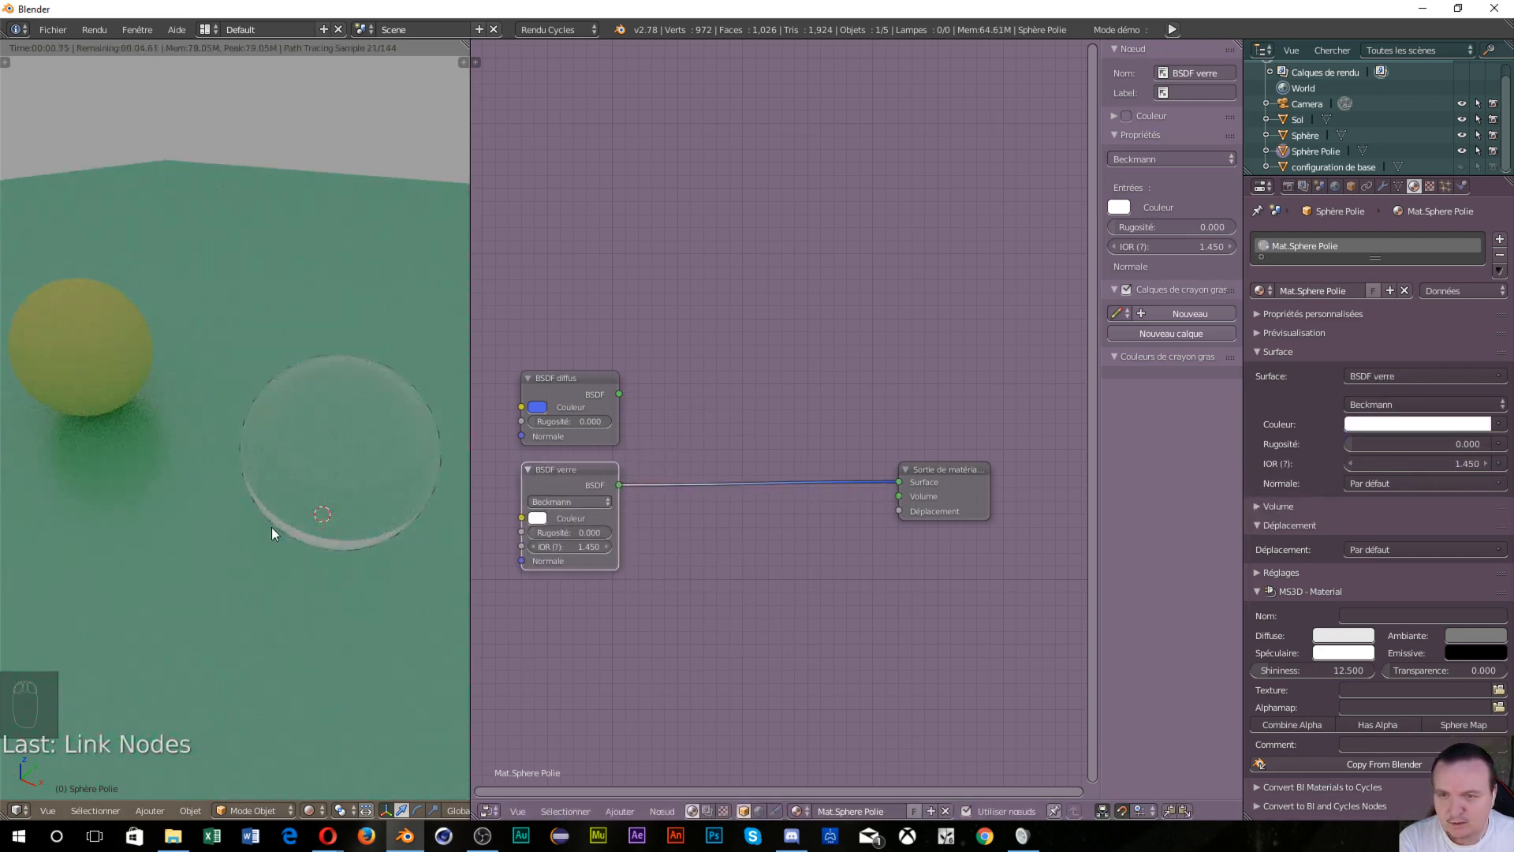
Try a pale green tint on the Glass BSDF, then set its colour to orange with R 1.000, G 0.551, B 0.391
middle_drag(305, 513, 449, 555)
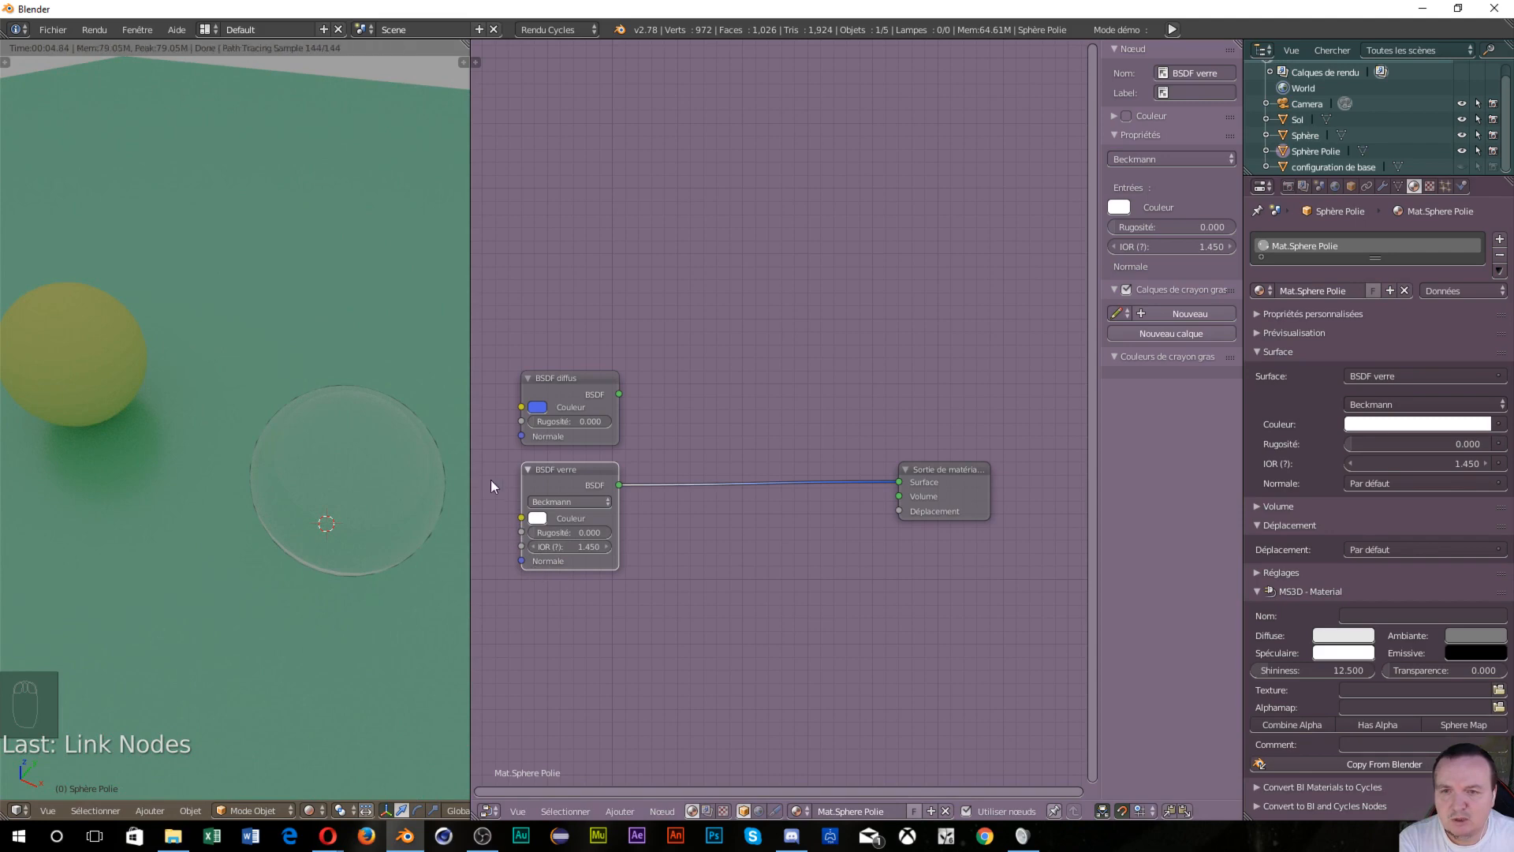
click(537, 517)
click(621, 386)
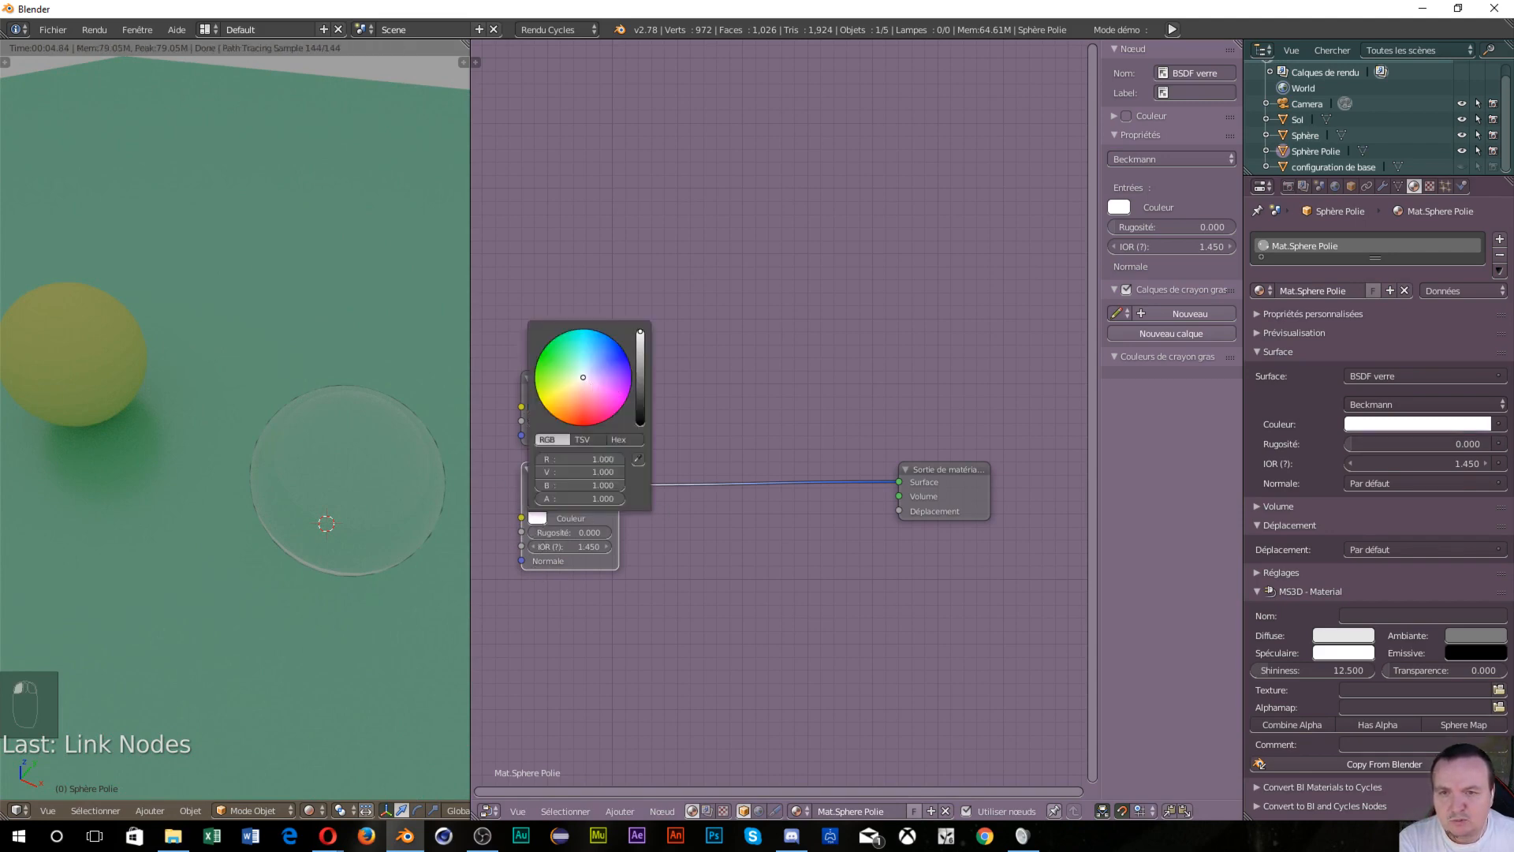
drag(620, 385, 582, 373)
click(537, 407)
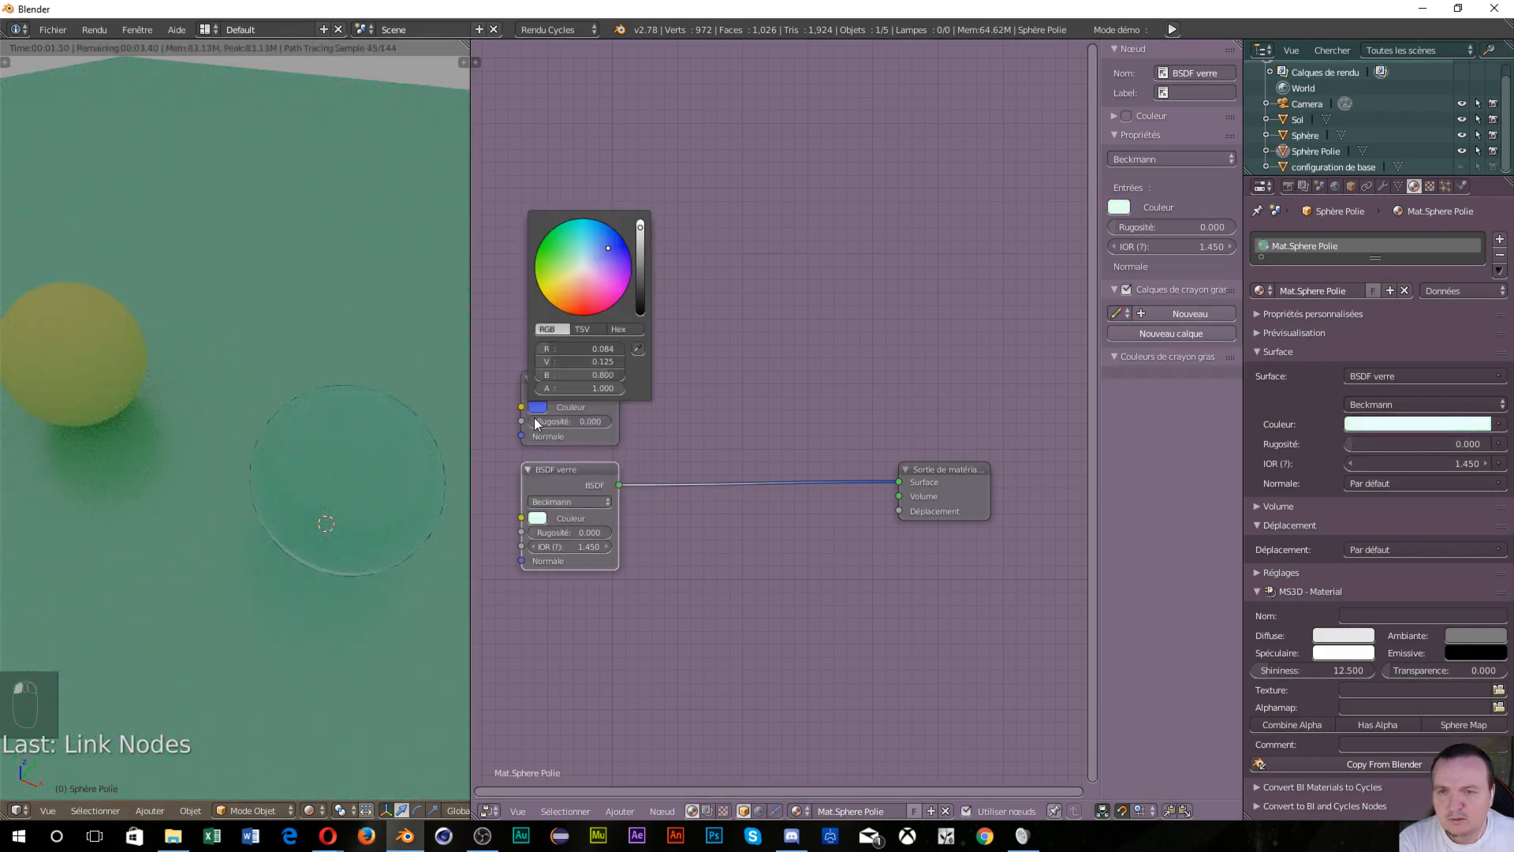
click(538, 517)
click(578, 392)
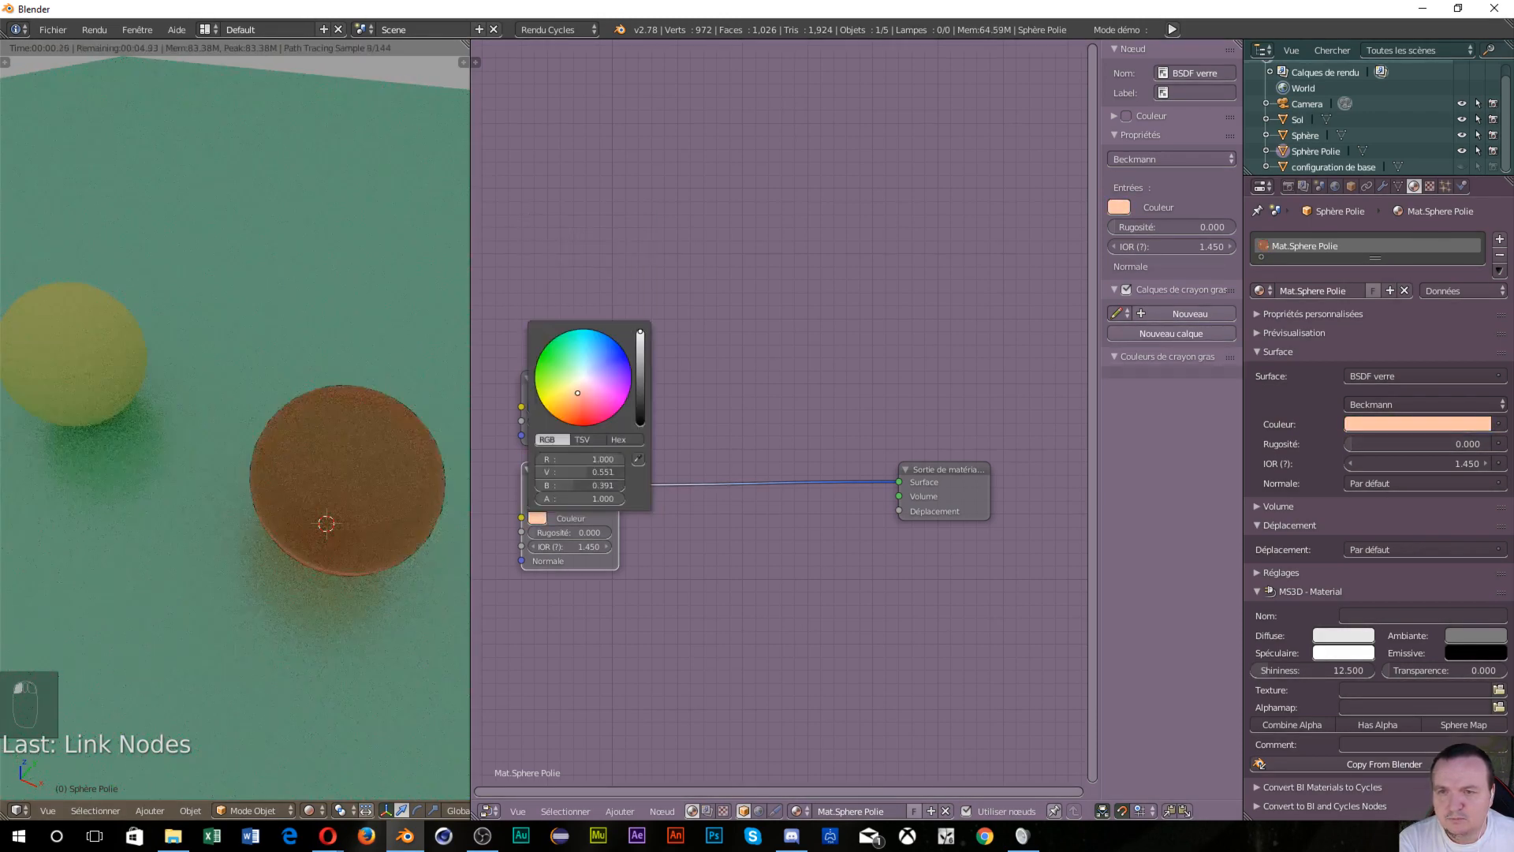
middle_drag(352, 539, 290, 523)
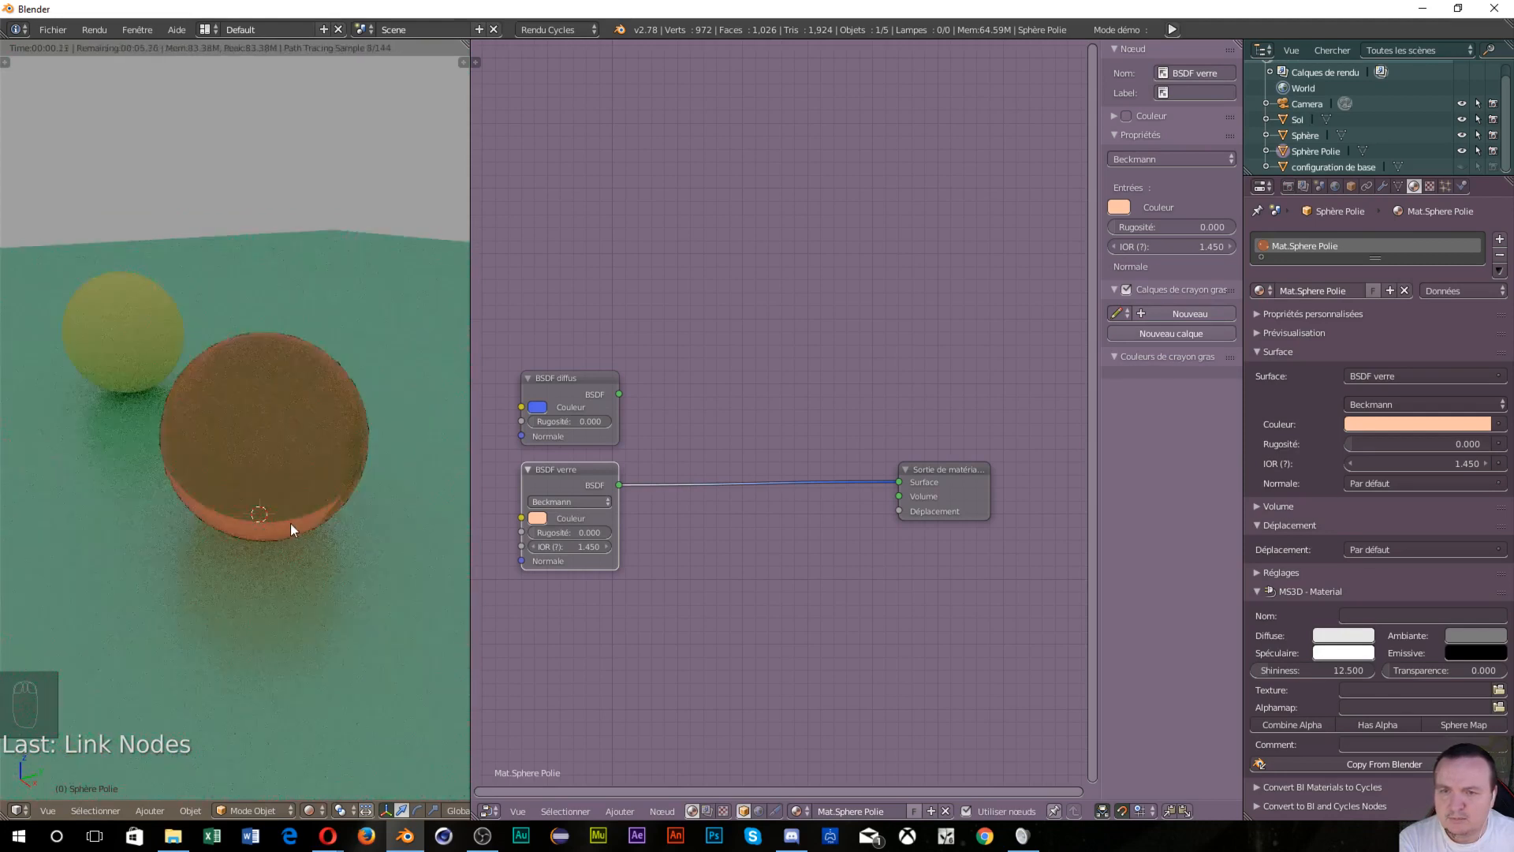
Link the Diffuse BSDF back to the Material Output's Surface and delete the Glass BSDF
click(576, 476)
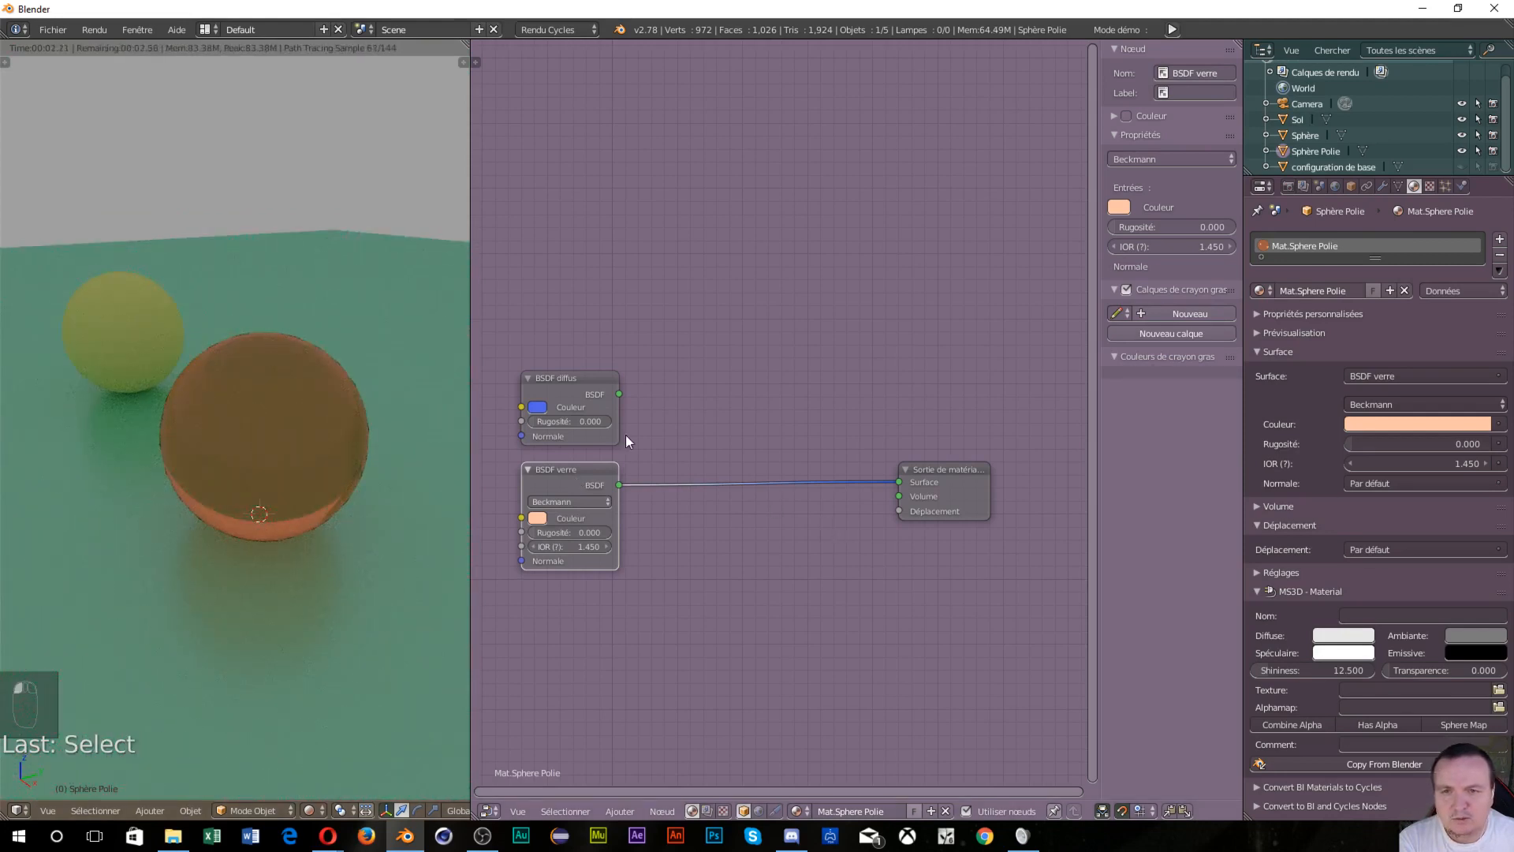
click(617, 397)
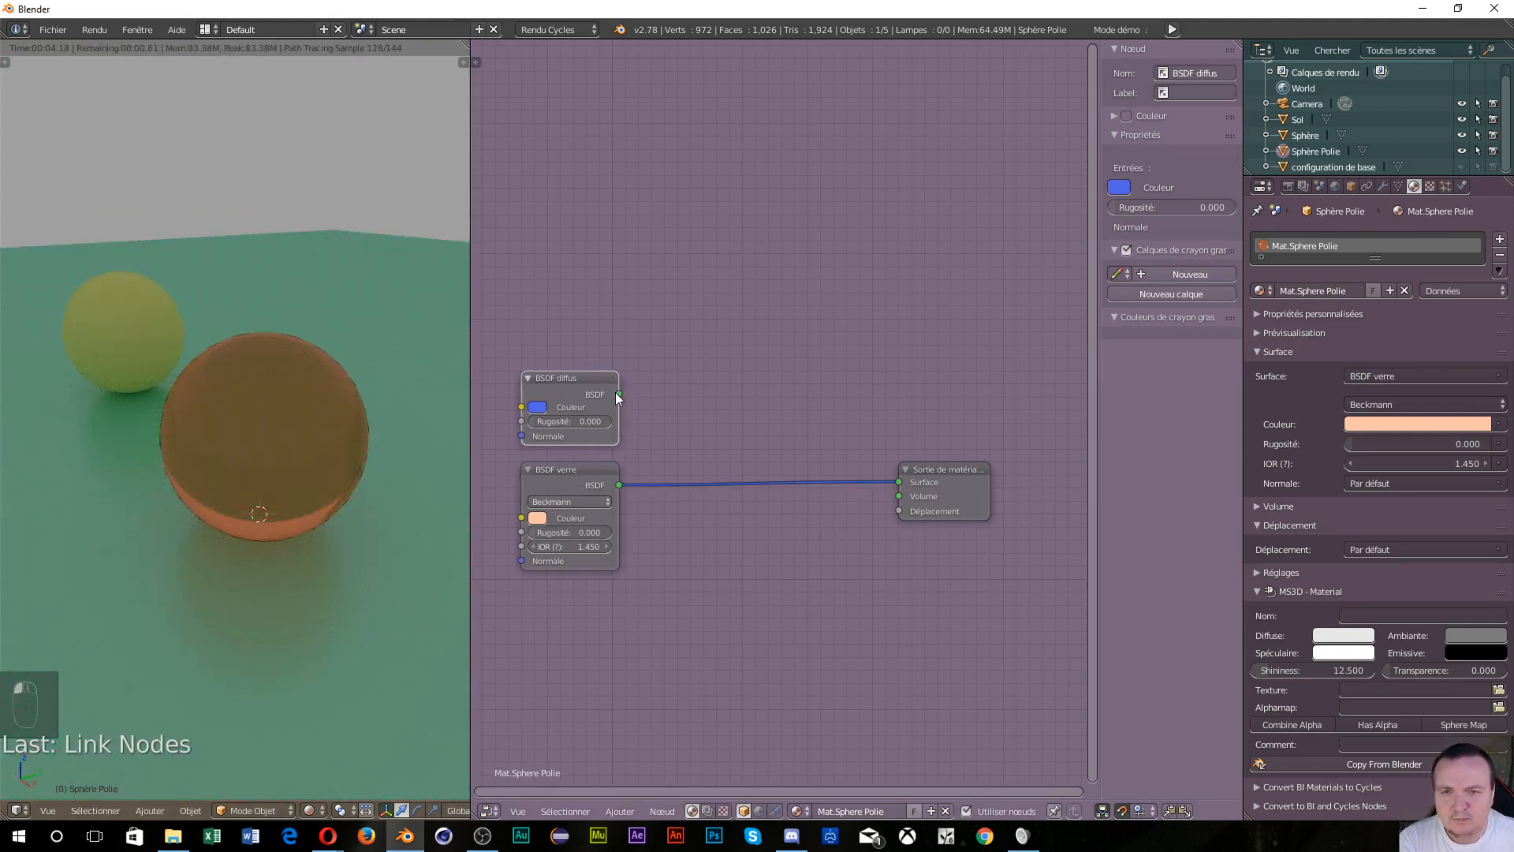
drag(619, 395, 898, 481)
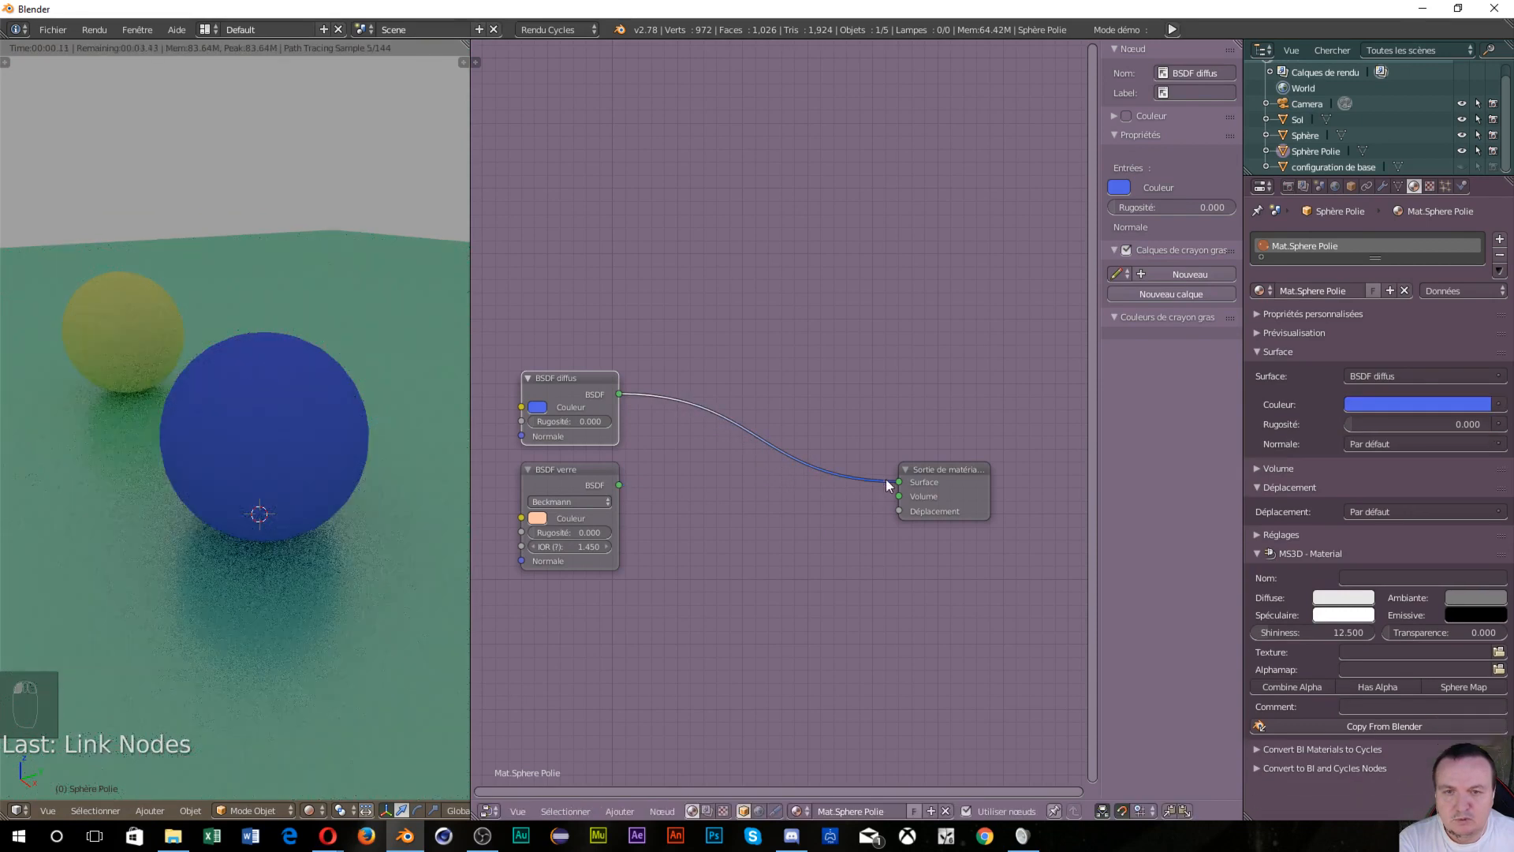
click(545, 470)
key(Delete)
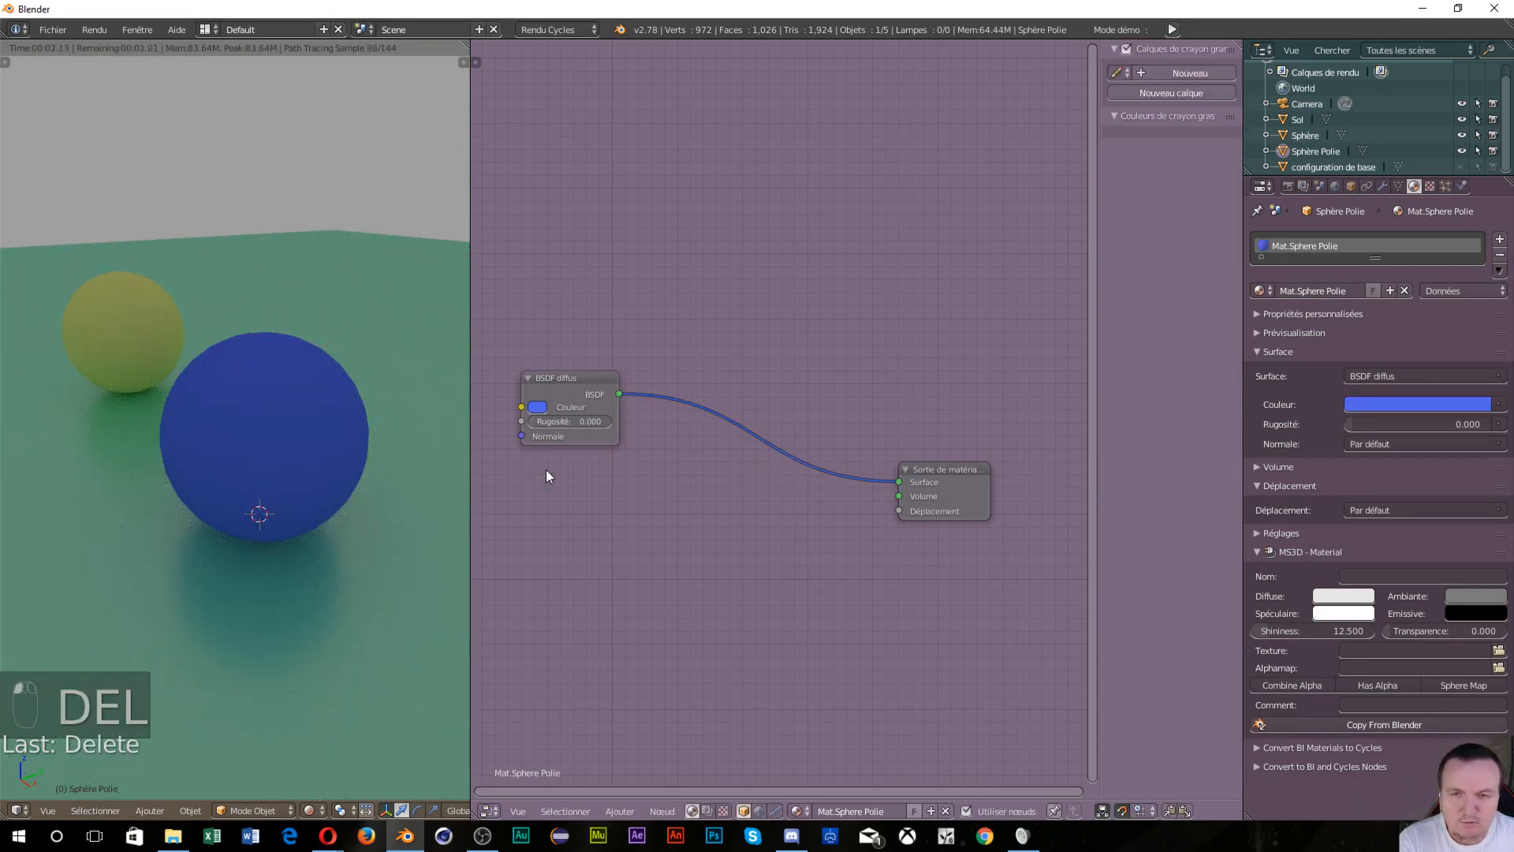
Add a Transparent BSDF (BSDF transparence) below the Diffuse BSDF and link it to the Material Output's Surface
key(shift+a)
mouse_move(698, 581)
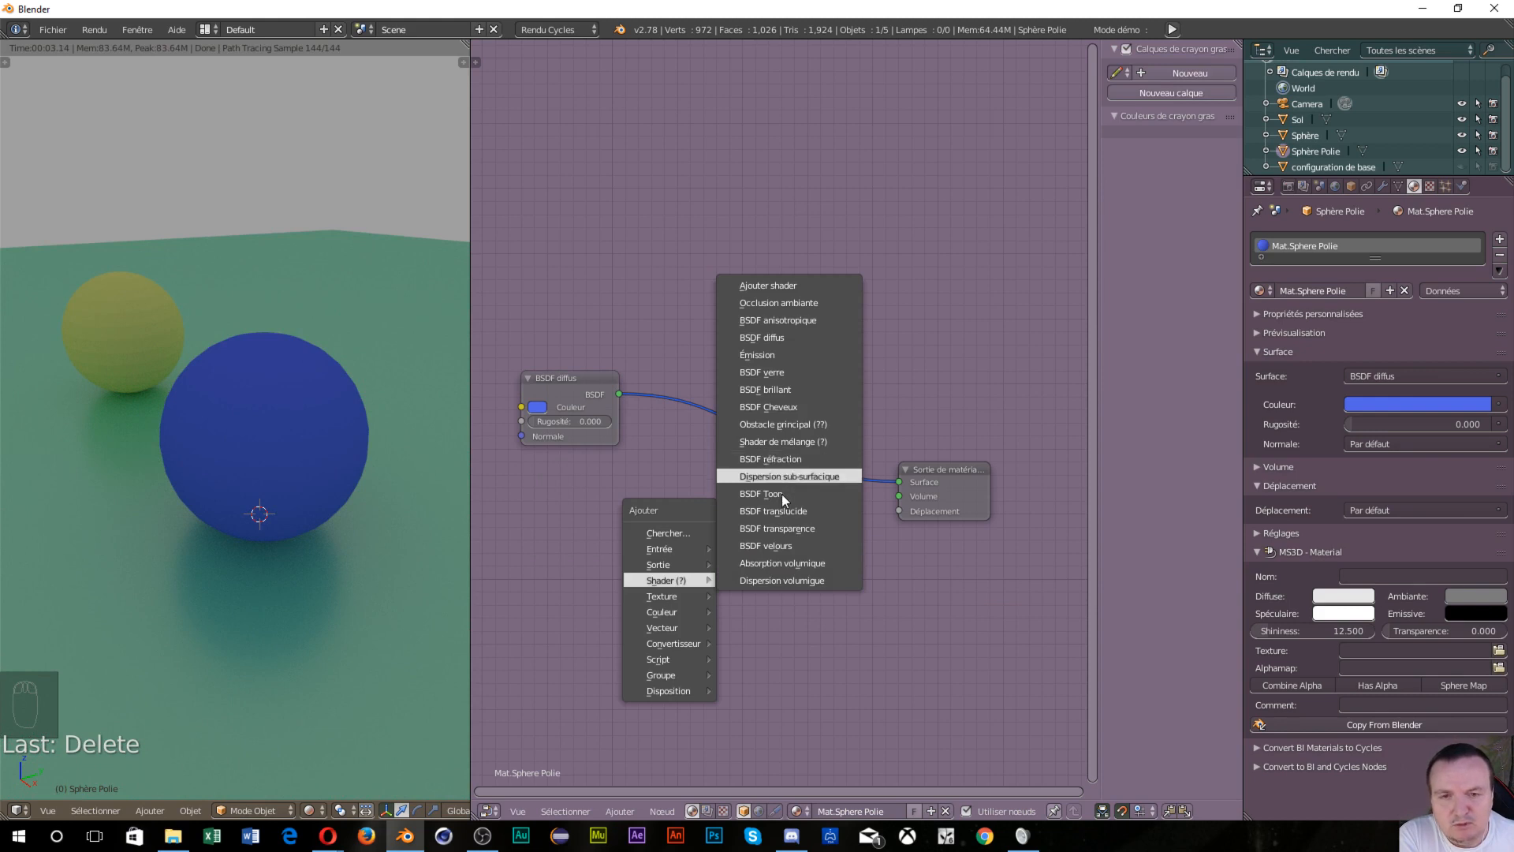
click(784, 526)
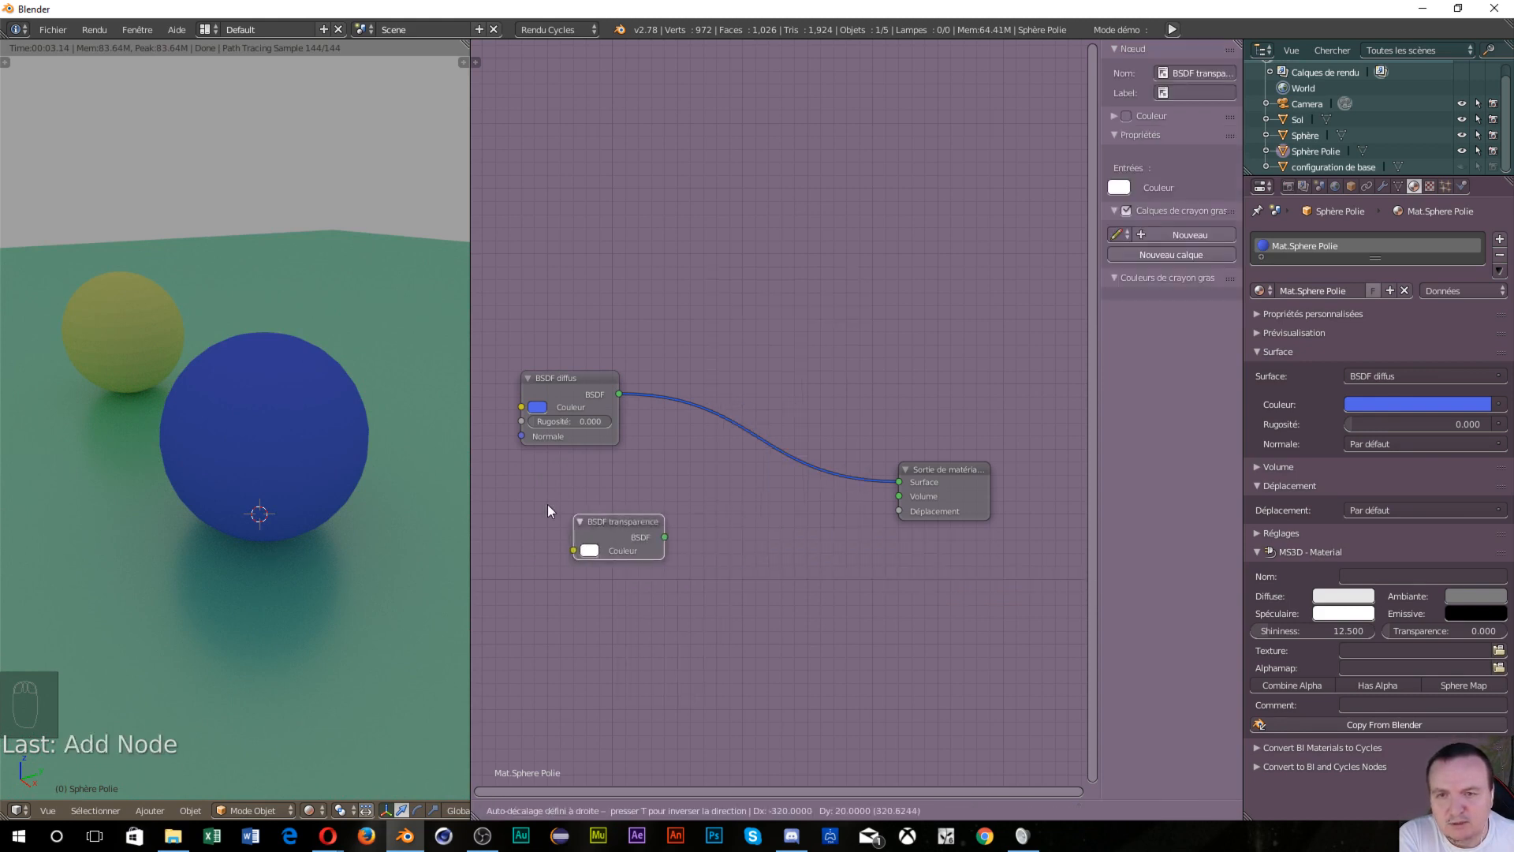
click(536, 508)
drag(613, 523, 893, 485)
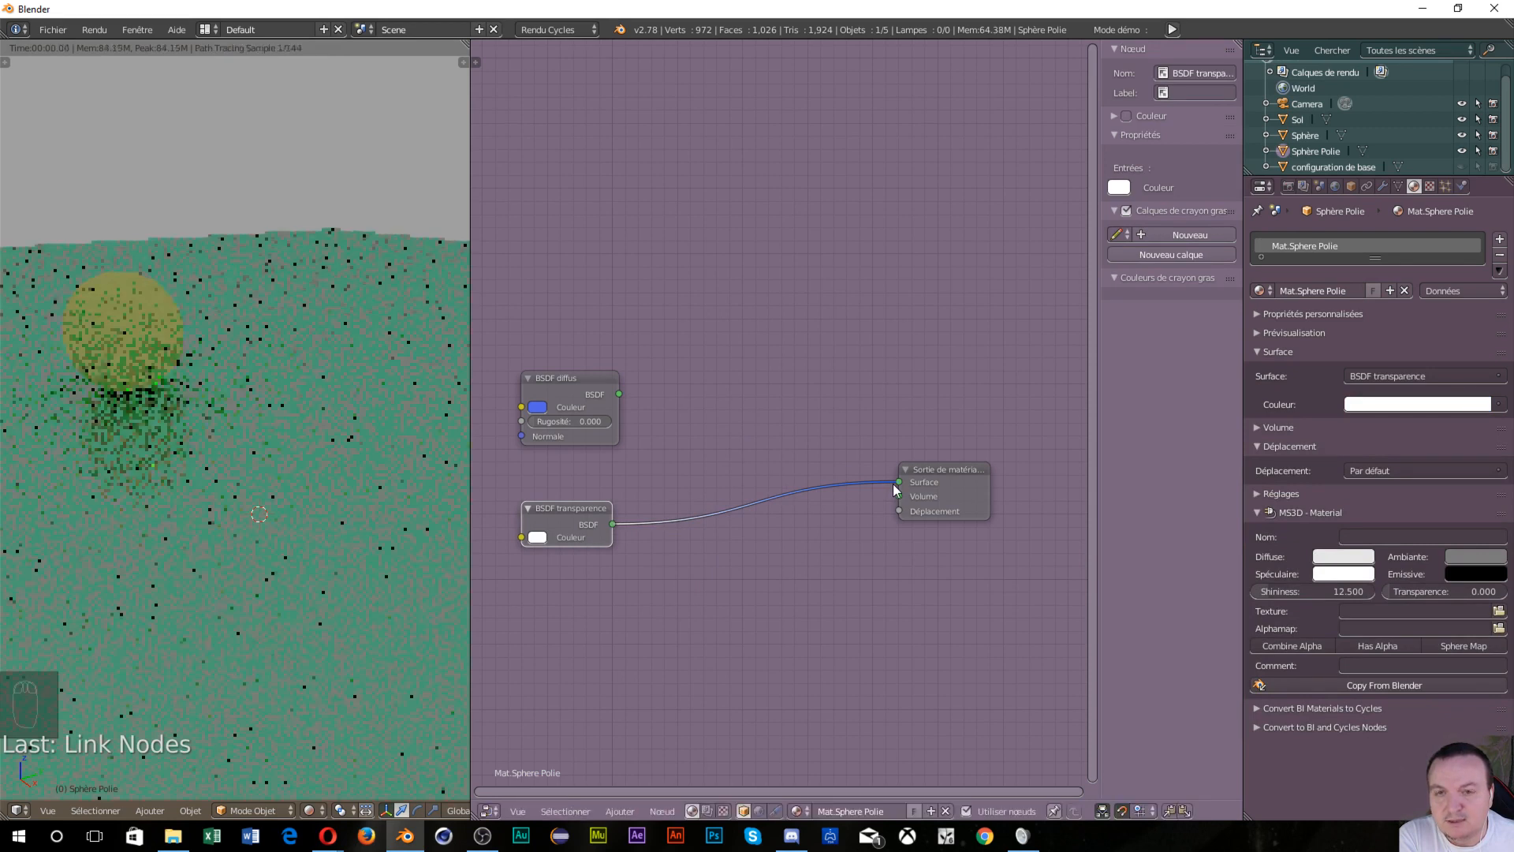
click(618, 390)
mouse_move(618, 392)
mouse_down()
mouse_move(800, 438)
mouse_move(621, 395)
mouse_up()
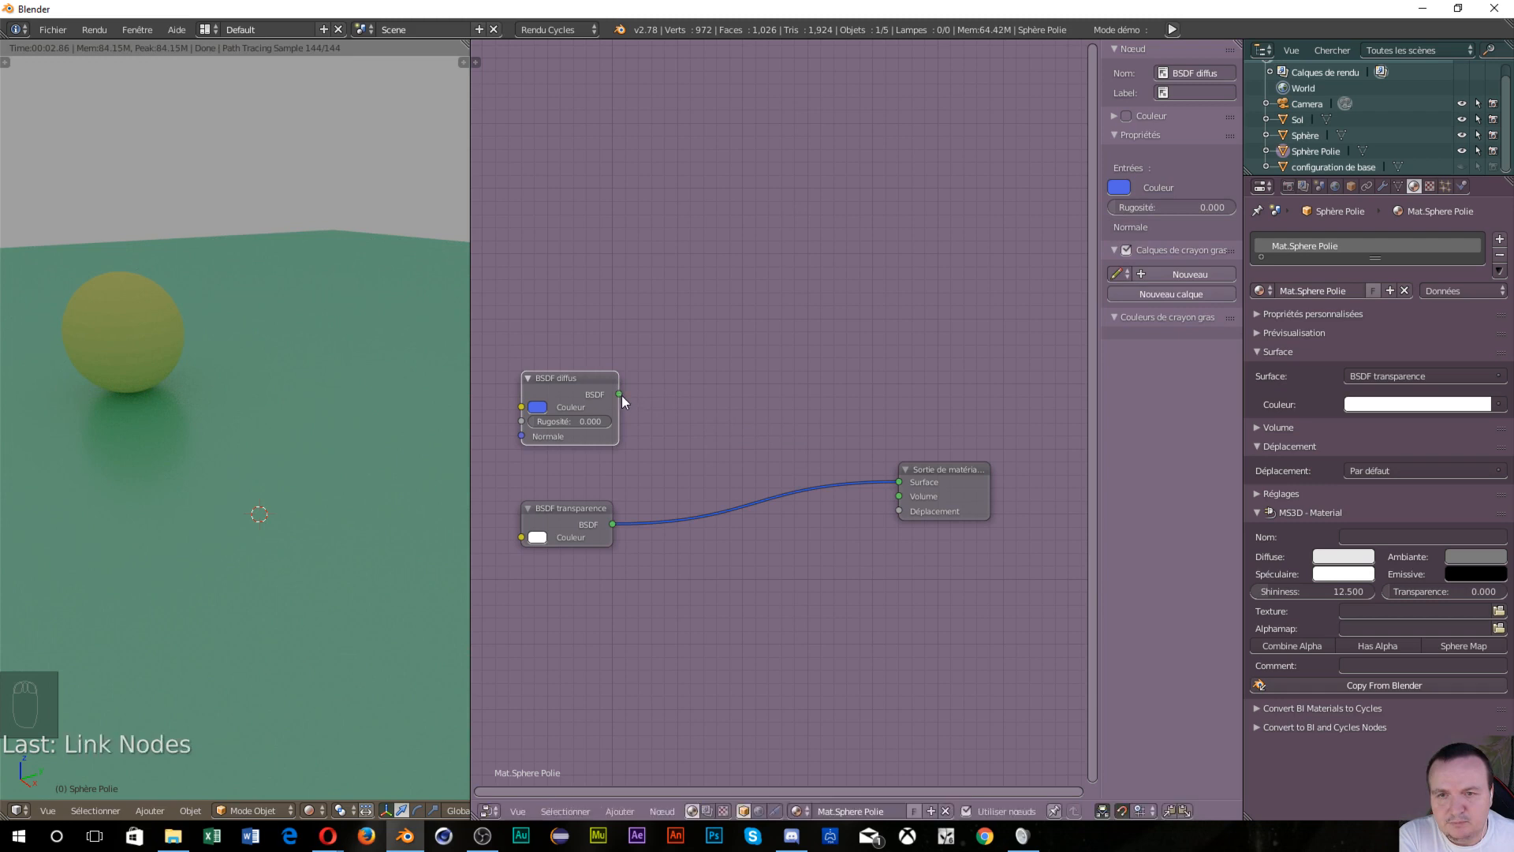
key(ctrl+a)
key(ctrl+a)
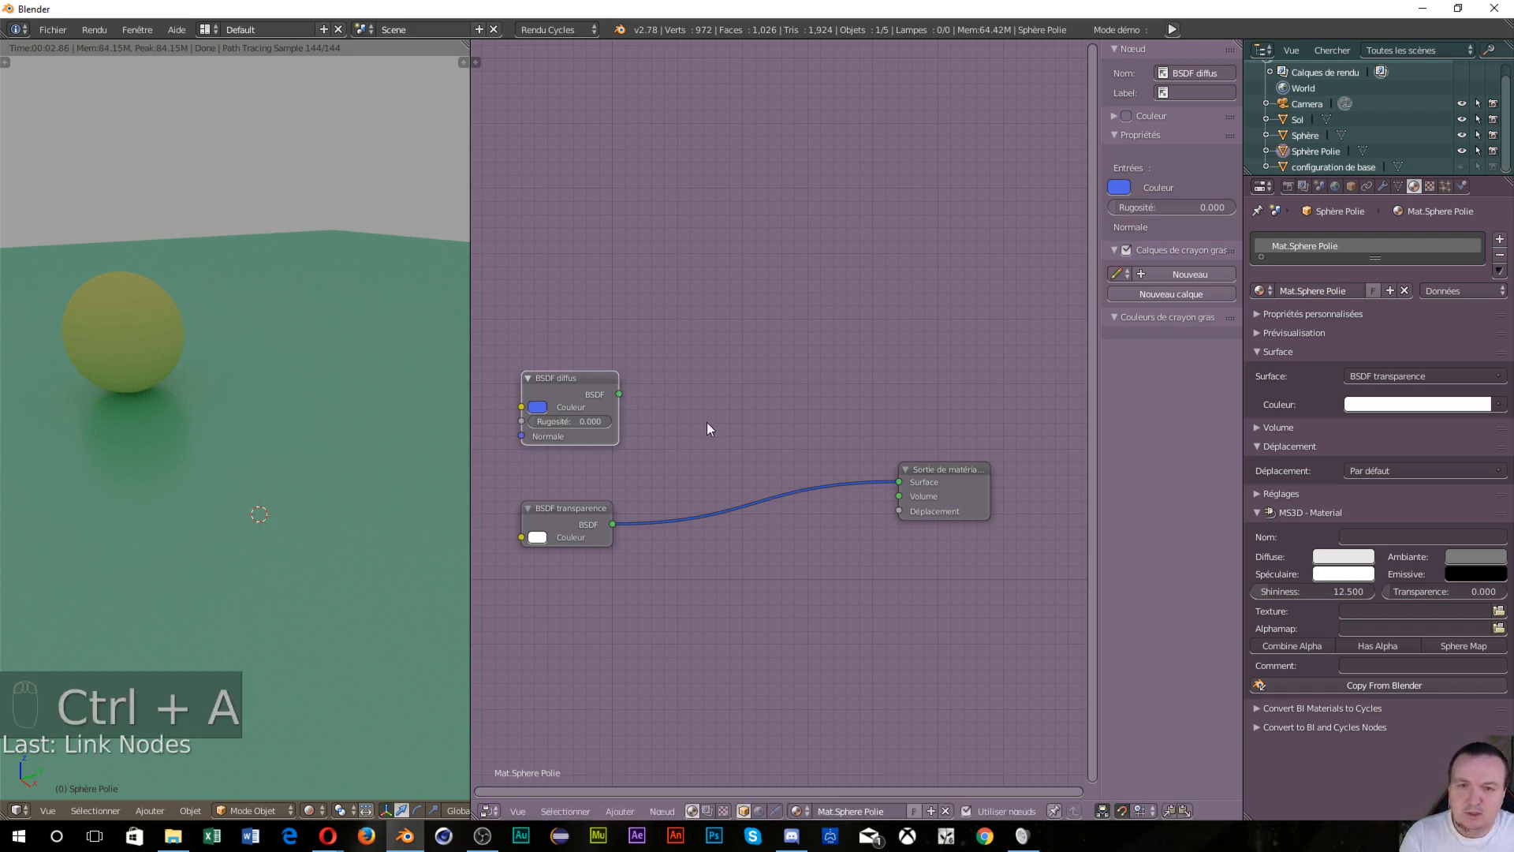
key(ctrl+a)
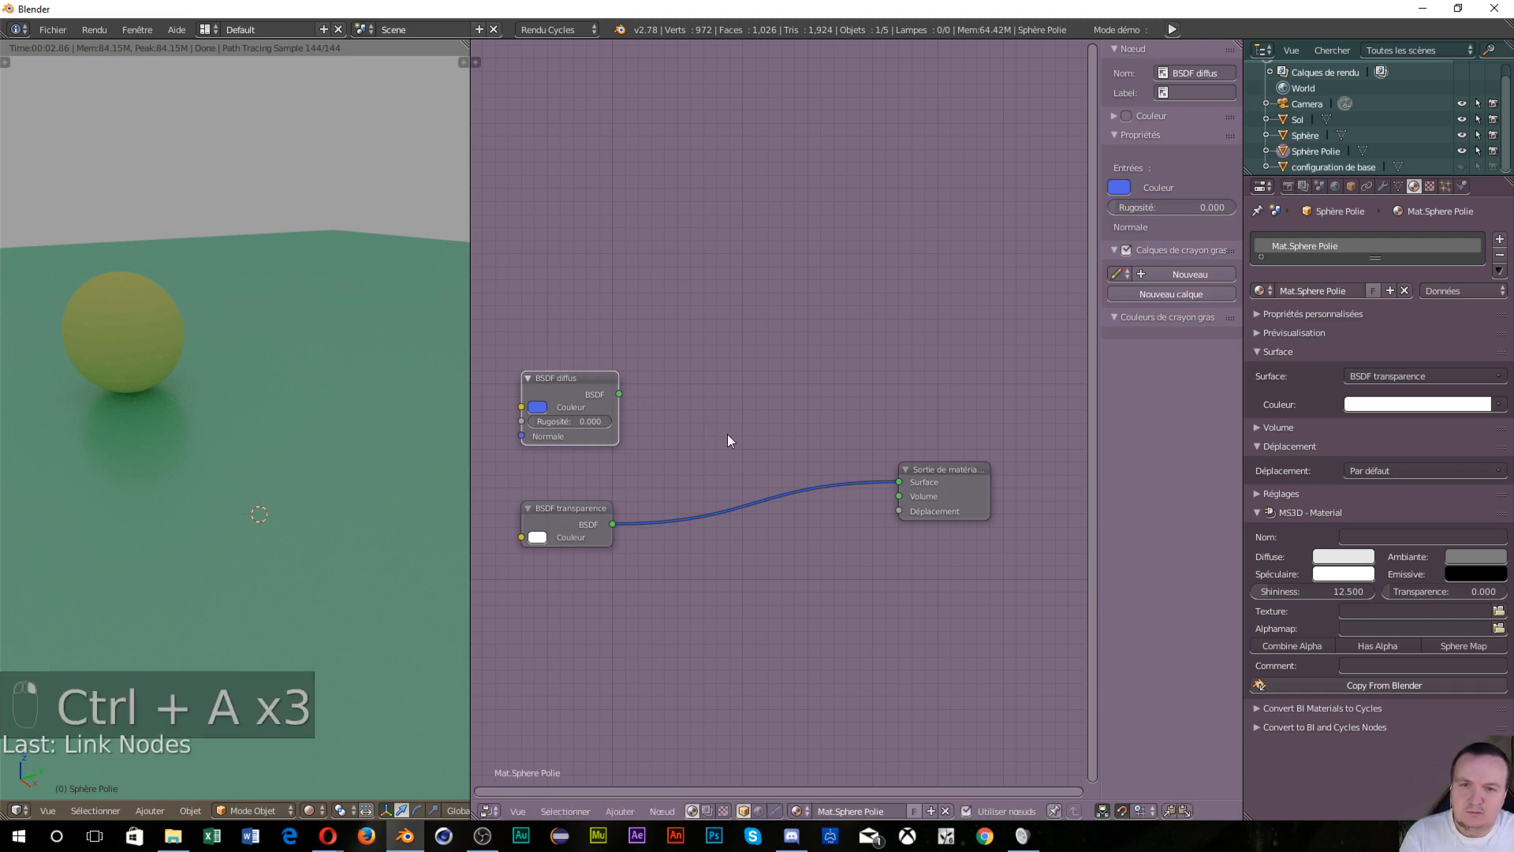
key(ctrl+a)
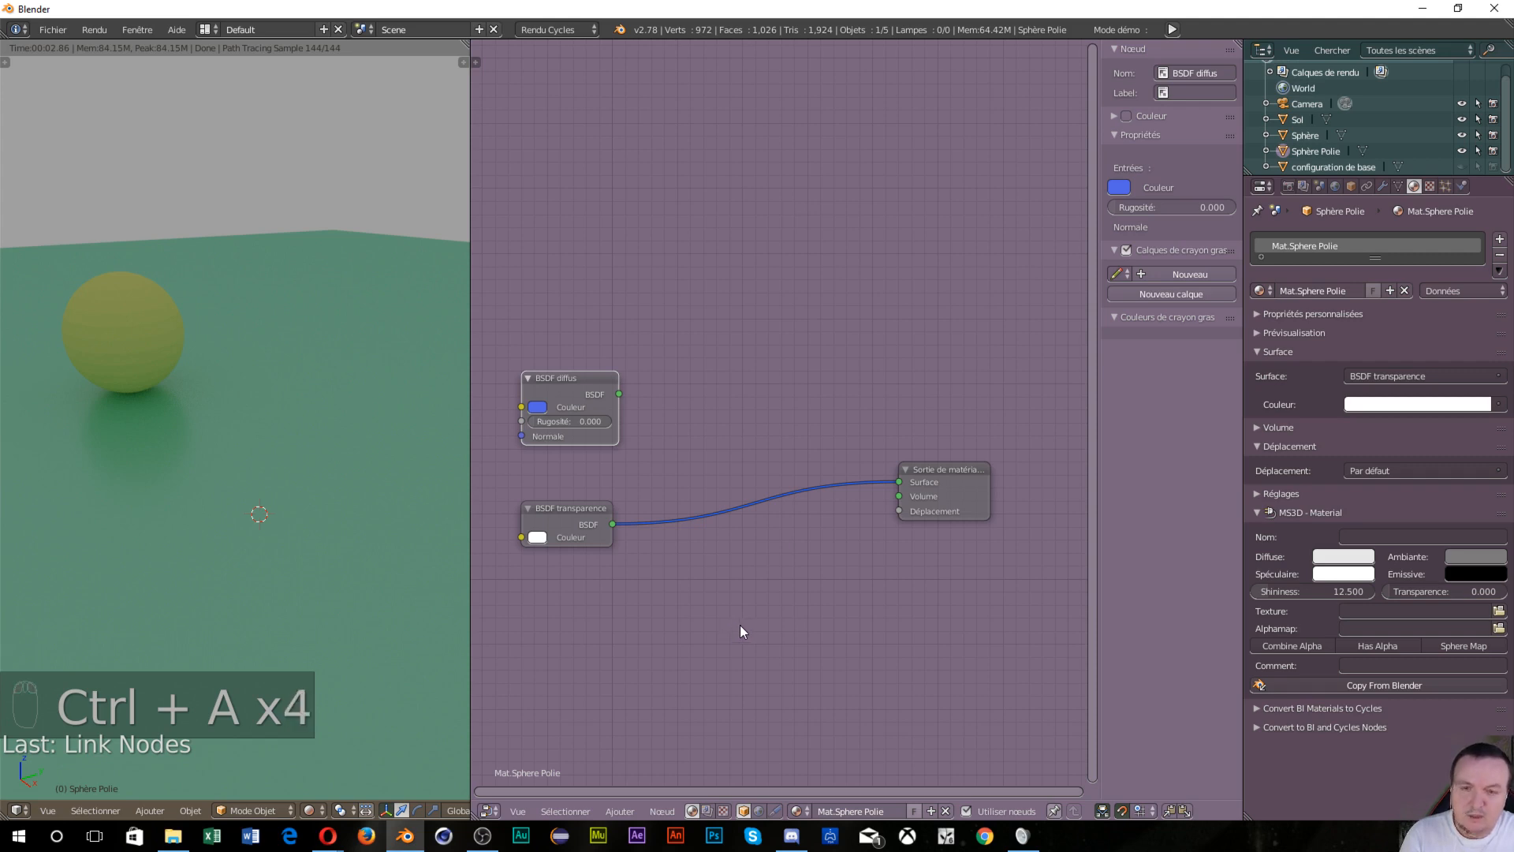
Insert a Mix Shader (Shader de mélange) between the Transparent BSDF and Material Output, and move the Transparent BSDF's link to its second Shader input
key(shift+a)
mouse_move(756, 626)
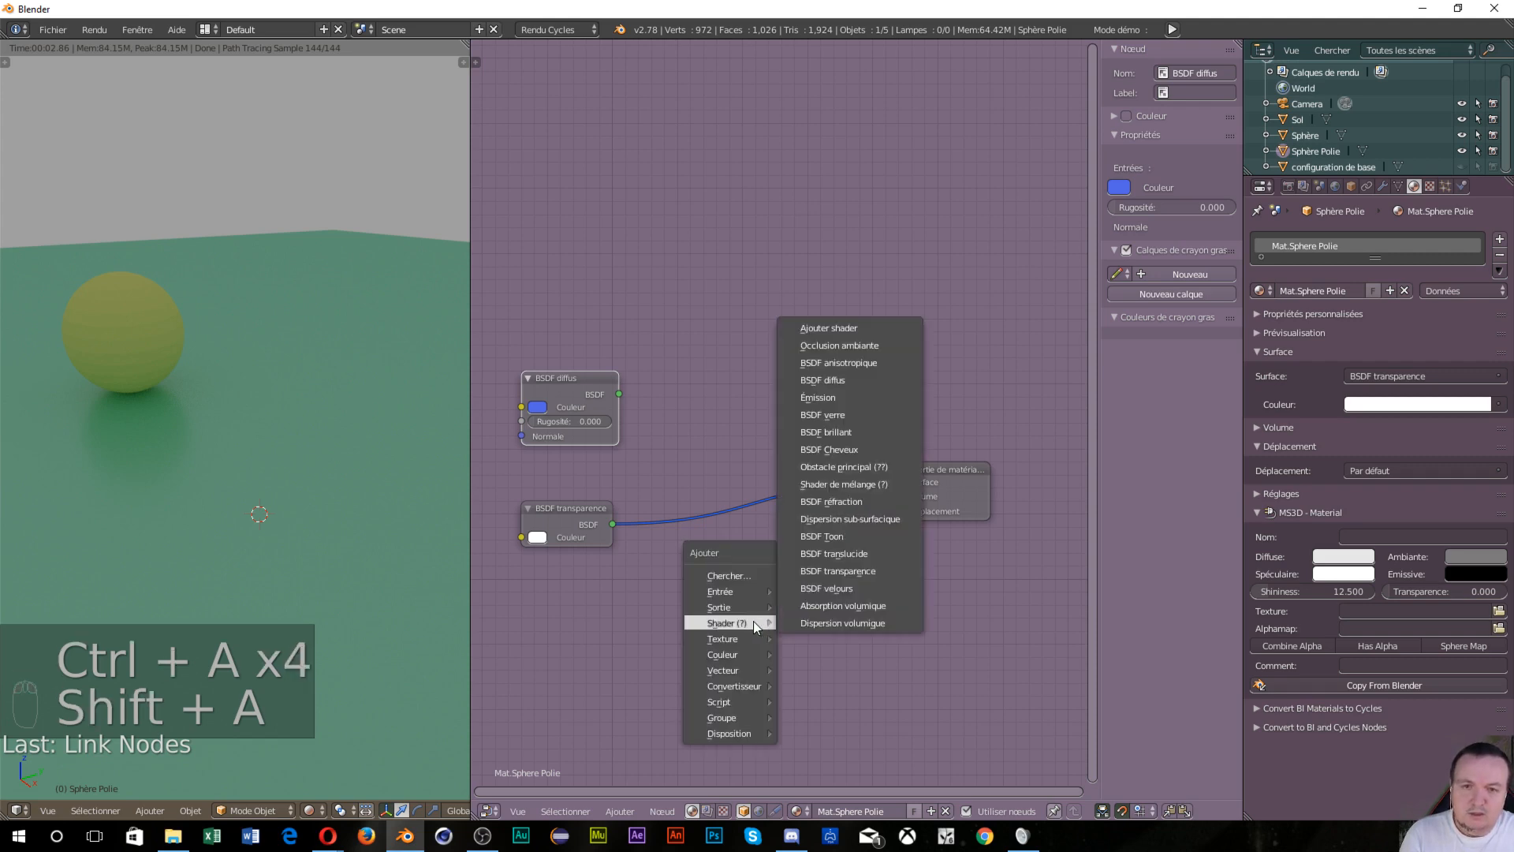
click(845, 486)
click(769, 435)
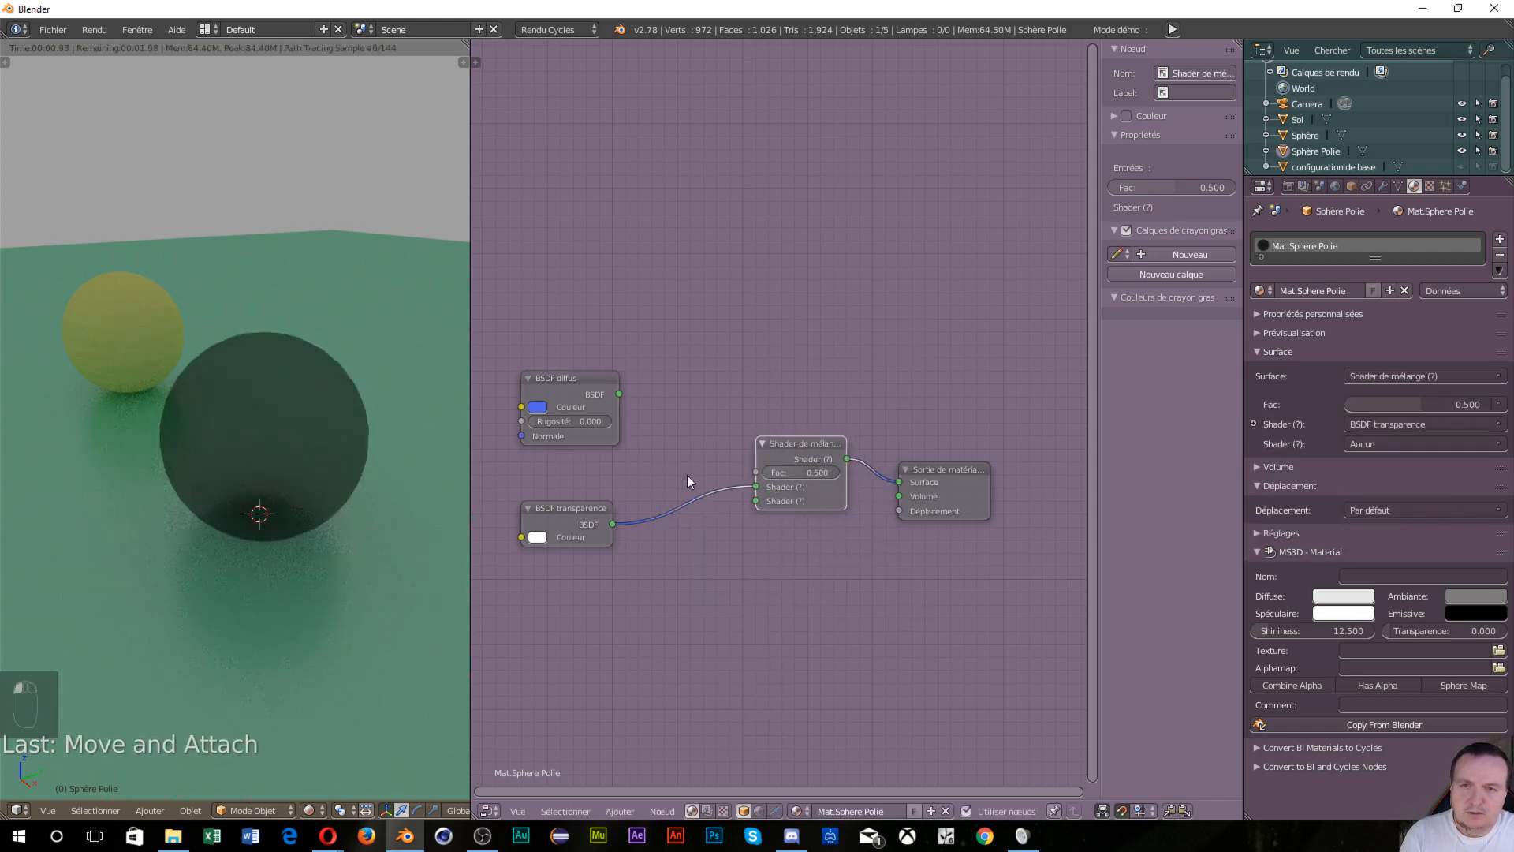
drag(756, 487, 757, 501)
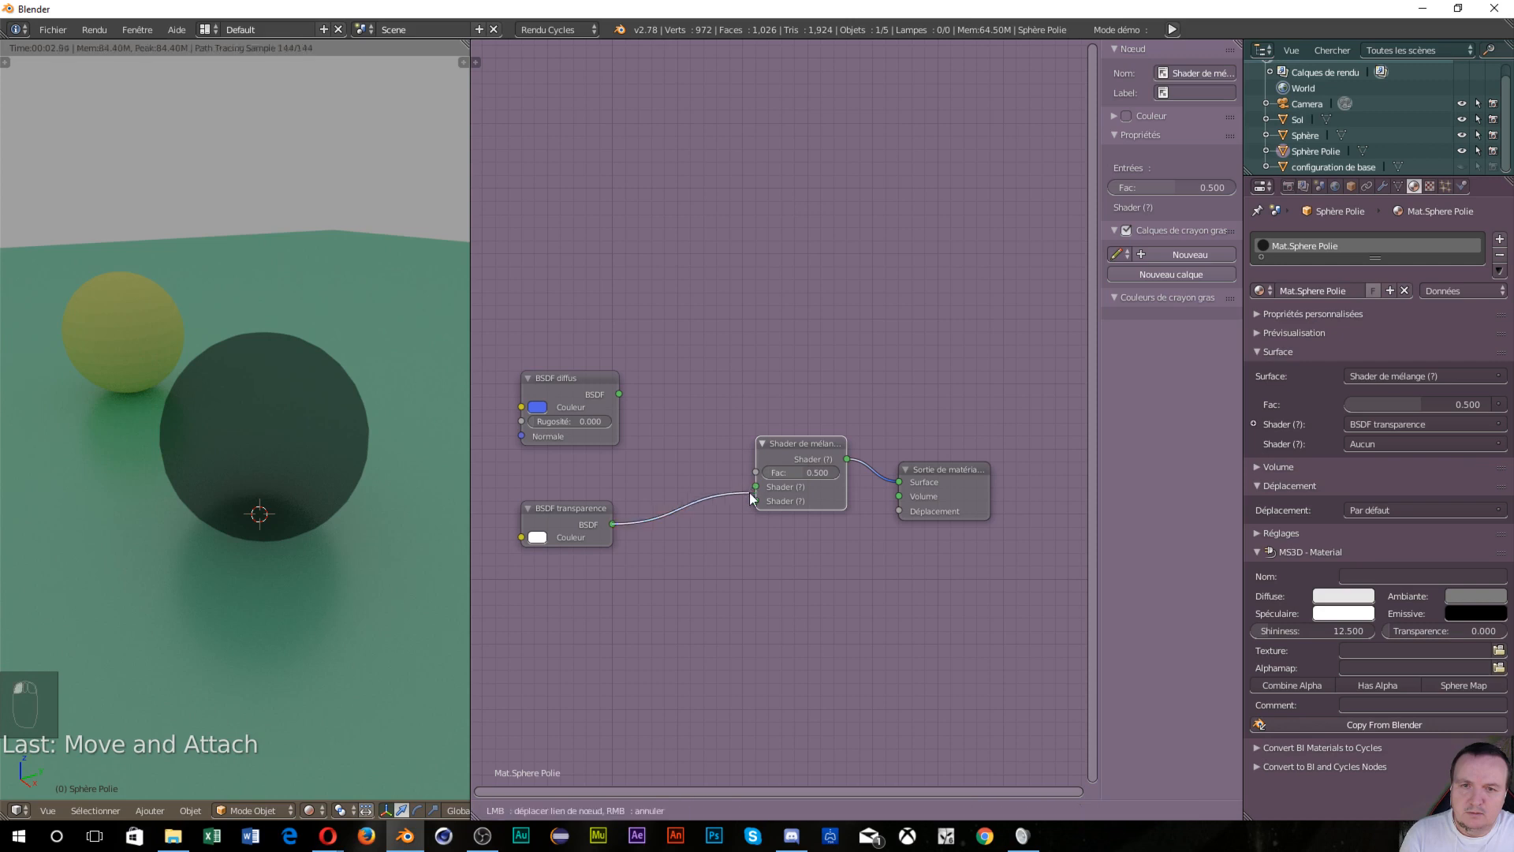
Link the Diffuse BSDF to the Mix Shader's first Shader input and try Fac values of 0.000 and 1.000
drag(620, 393, 756, 486)
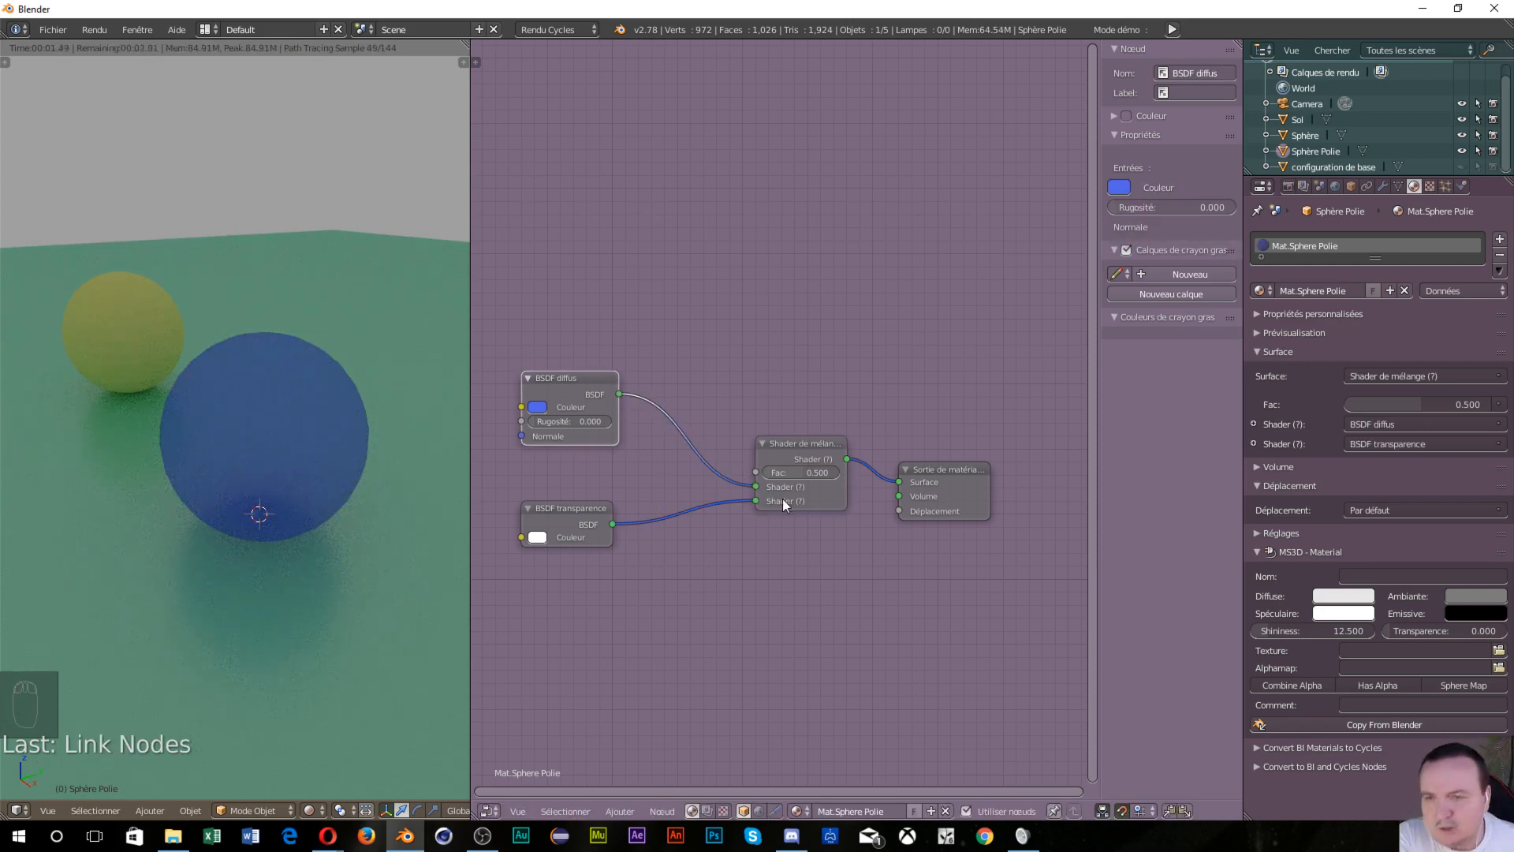
drag(801, 472, 726, 471)
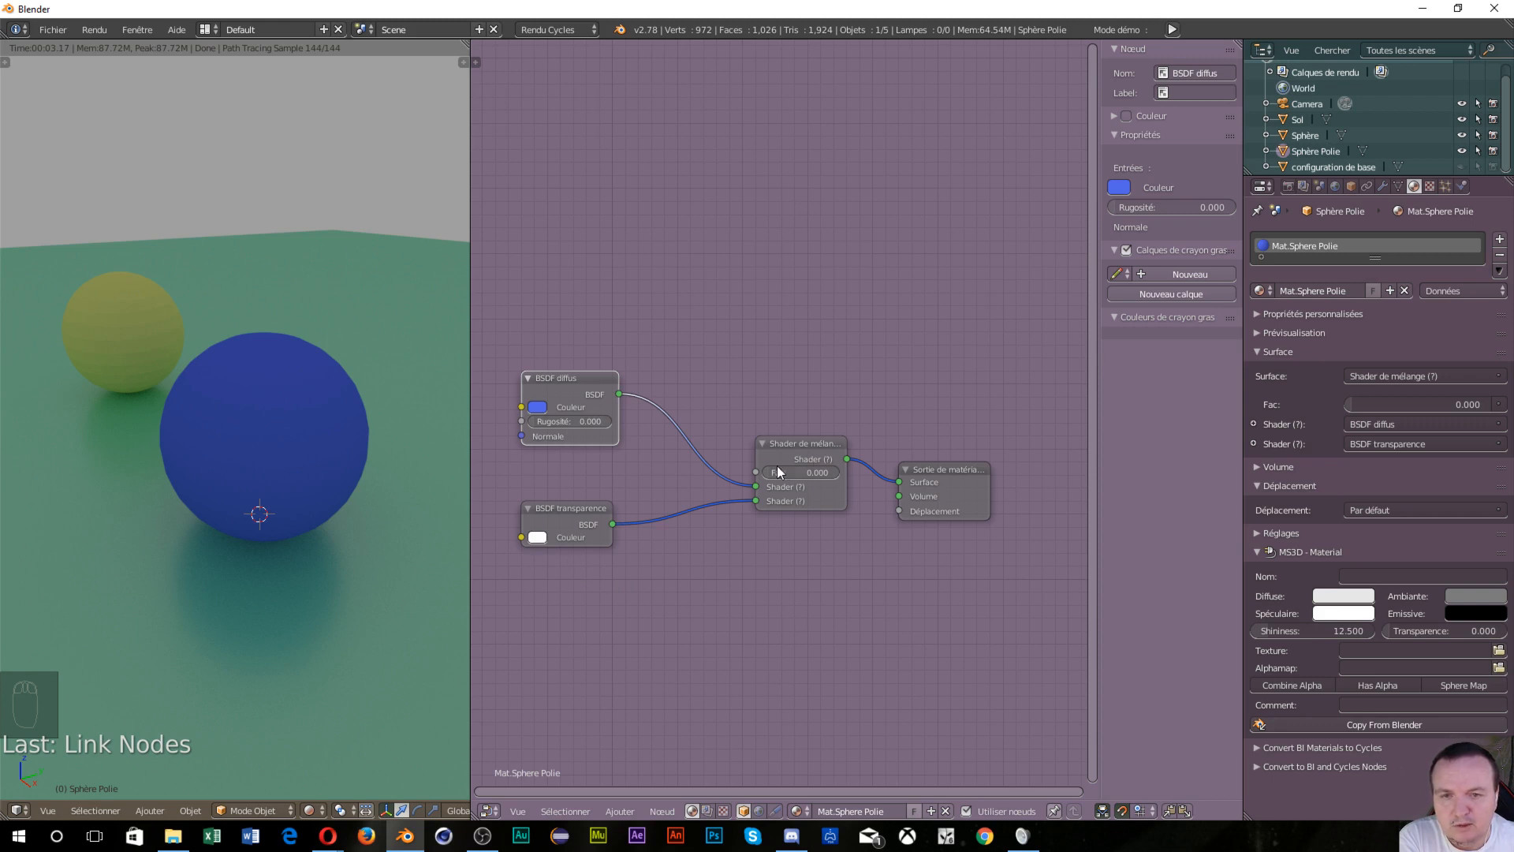
drag(765, 474, 840, 472)
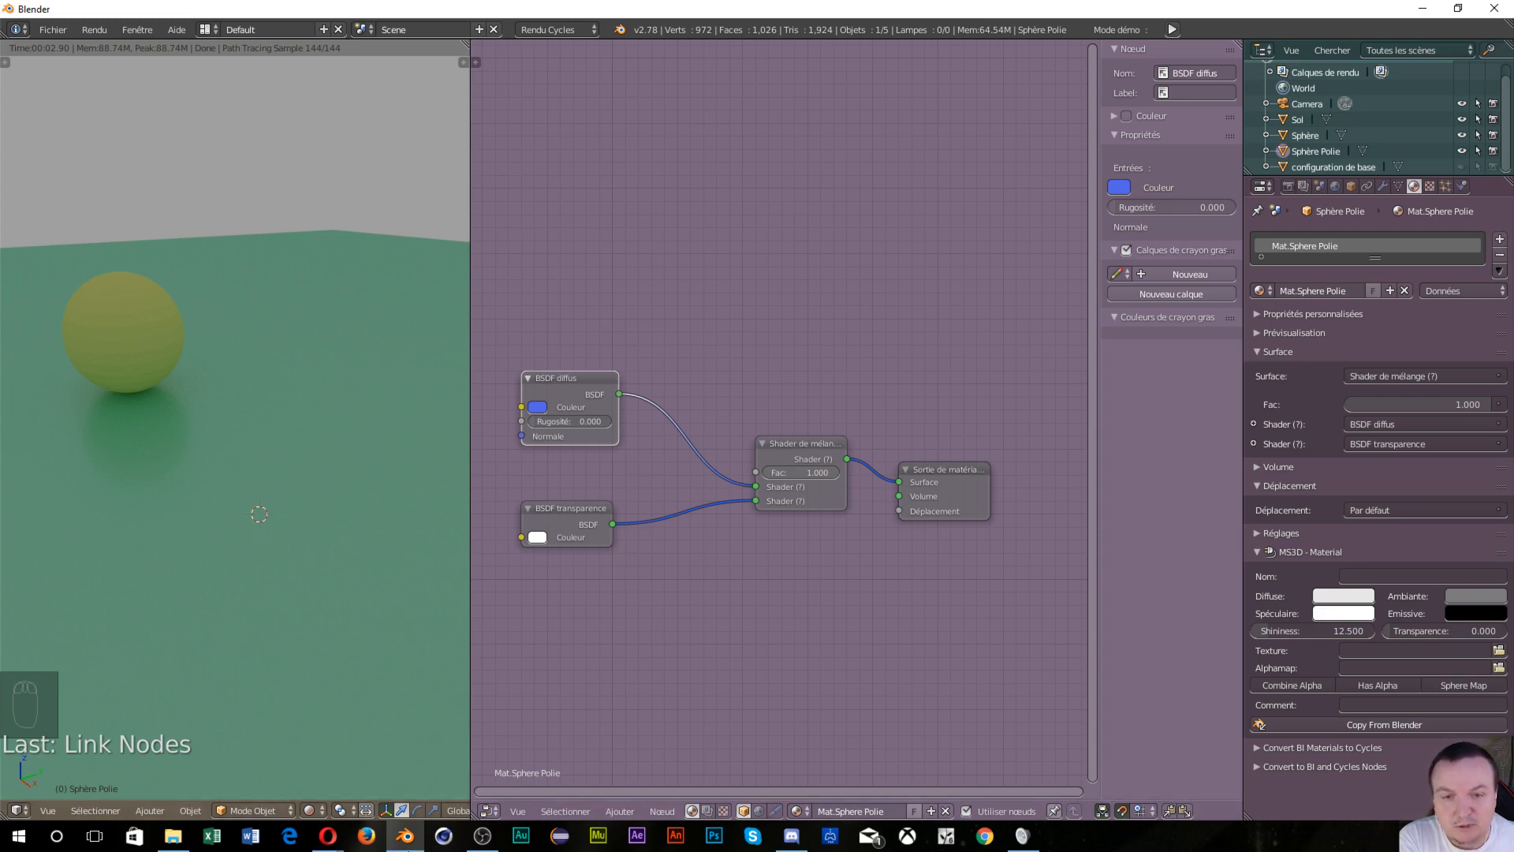
Check the spheres in Material (Matériau) viewport shading, return to Rendered (Rendu), and set the Mix Shader's Fac to 0.000
click(311, 811)
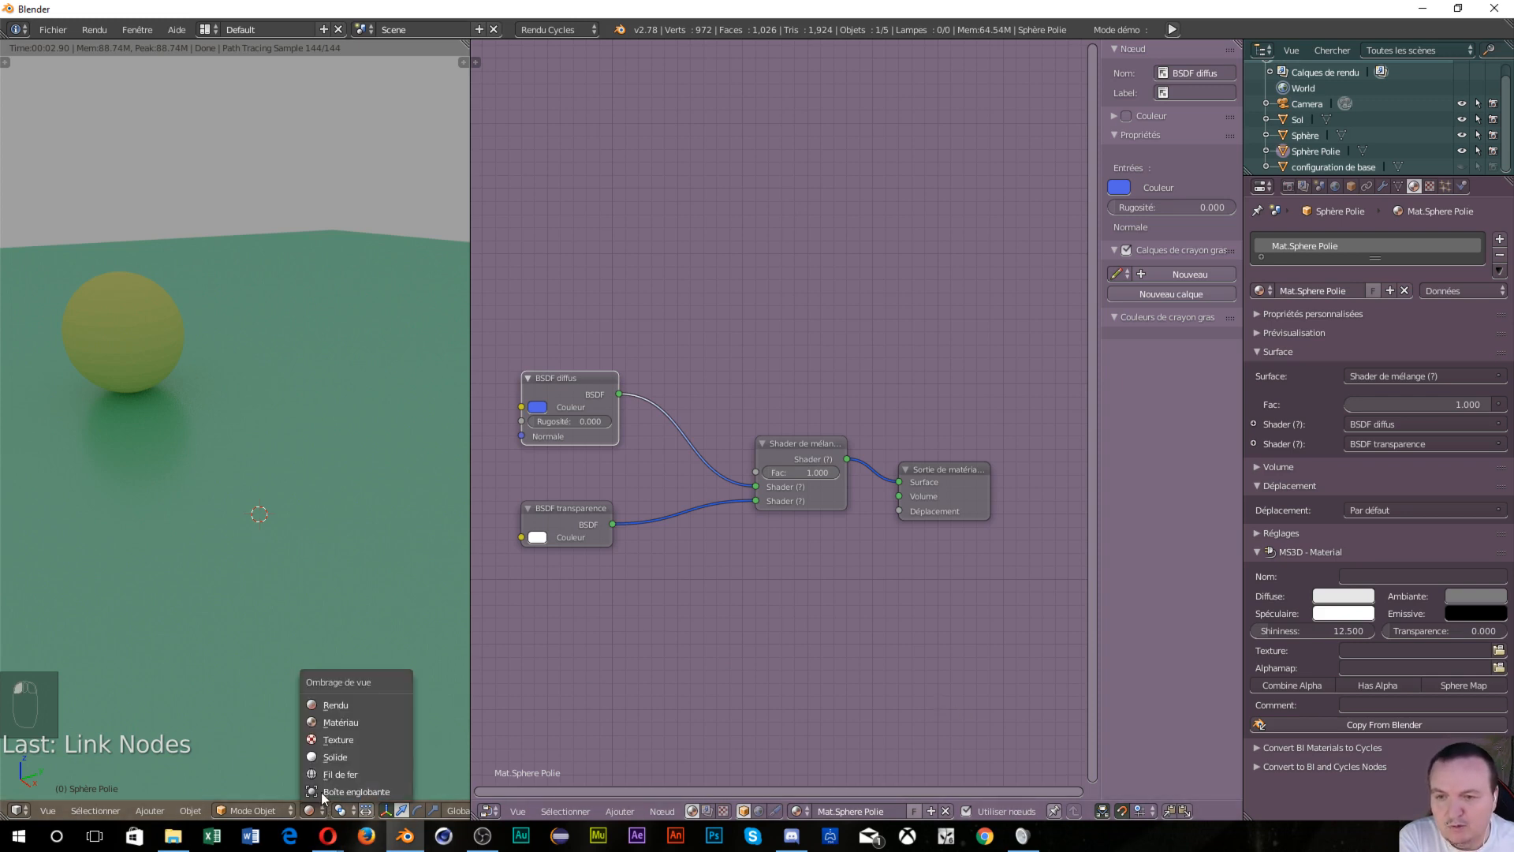
click(325, 753)
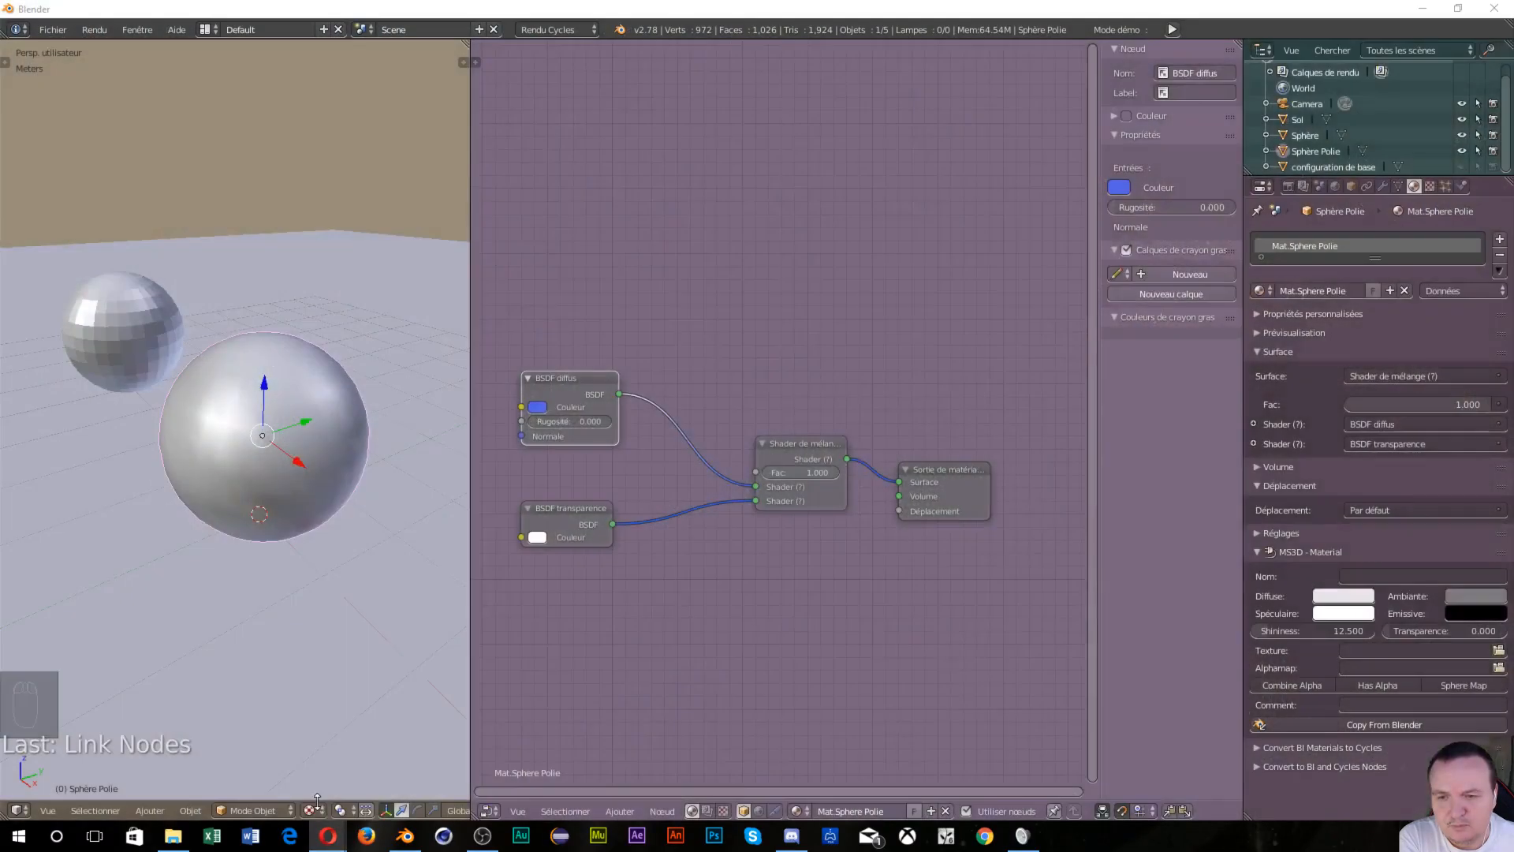
click(315, 808)
click(336, 718)
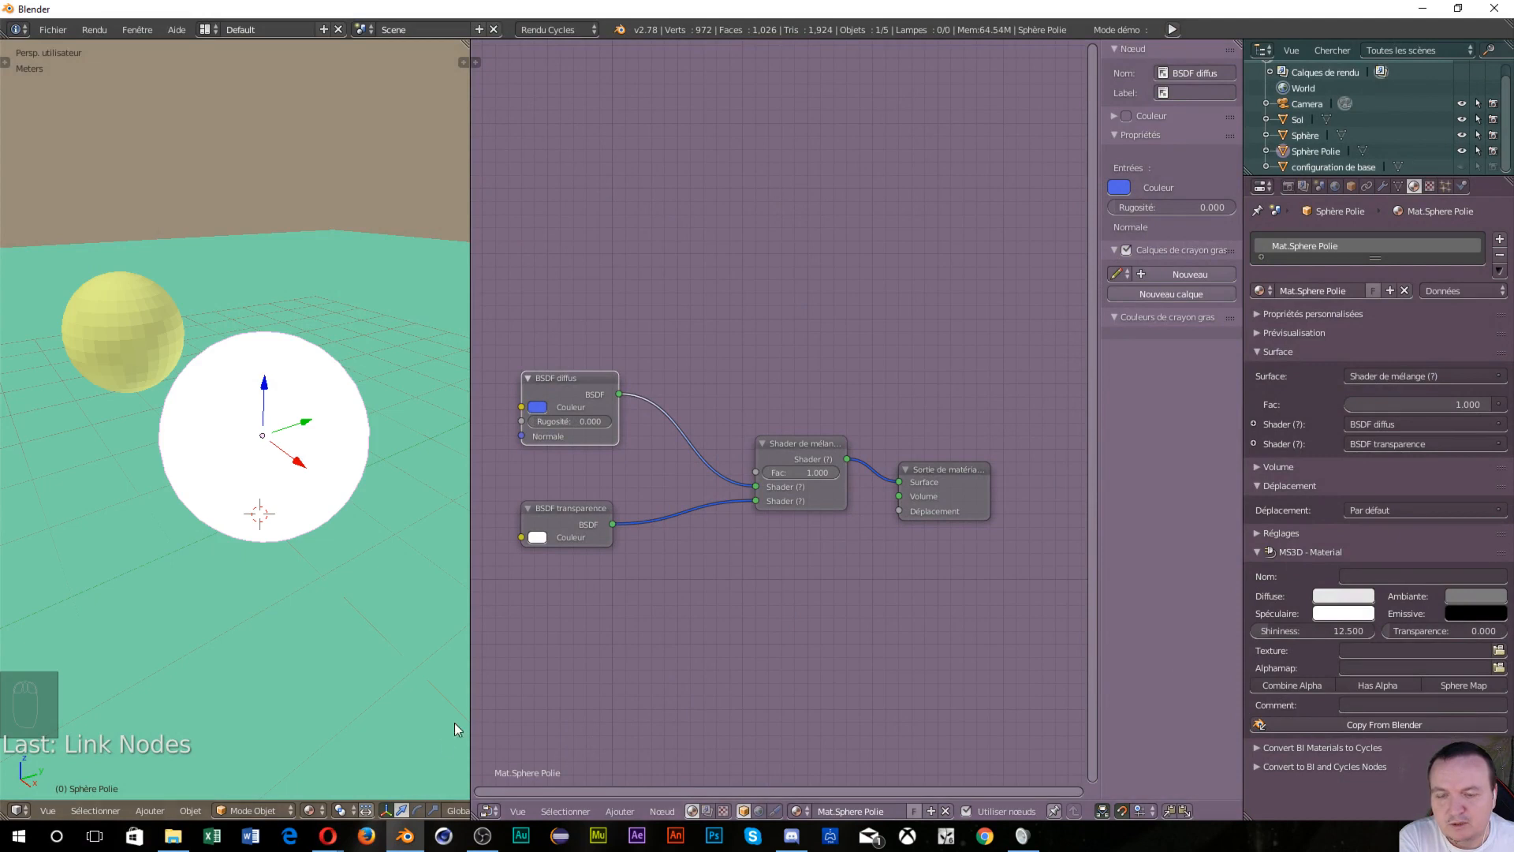
click(314, 811)
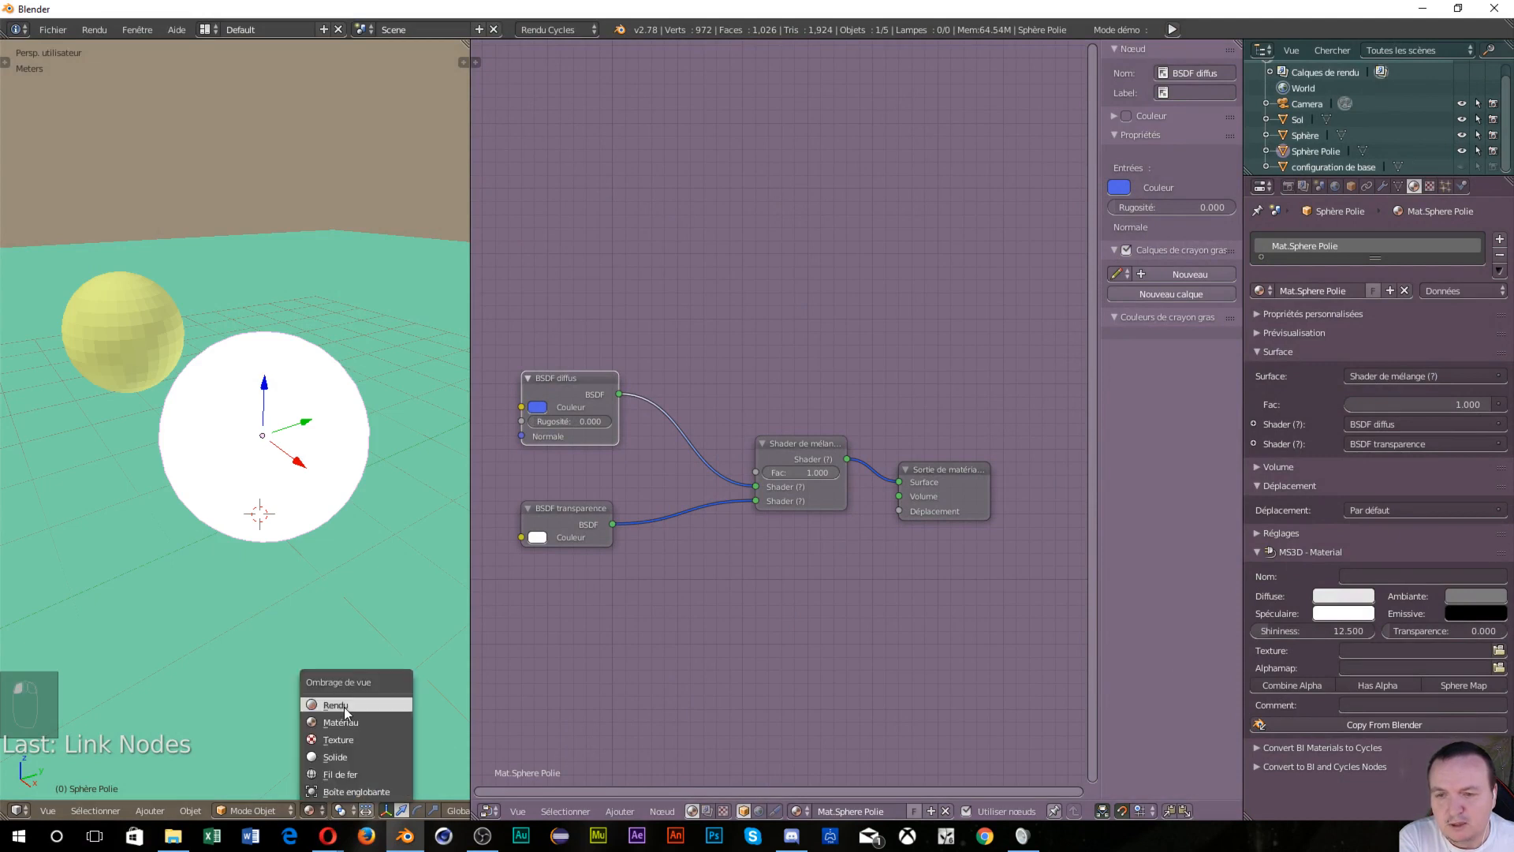
click(344, 710)
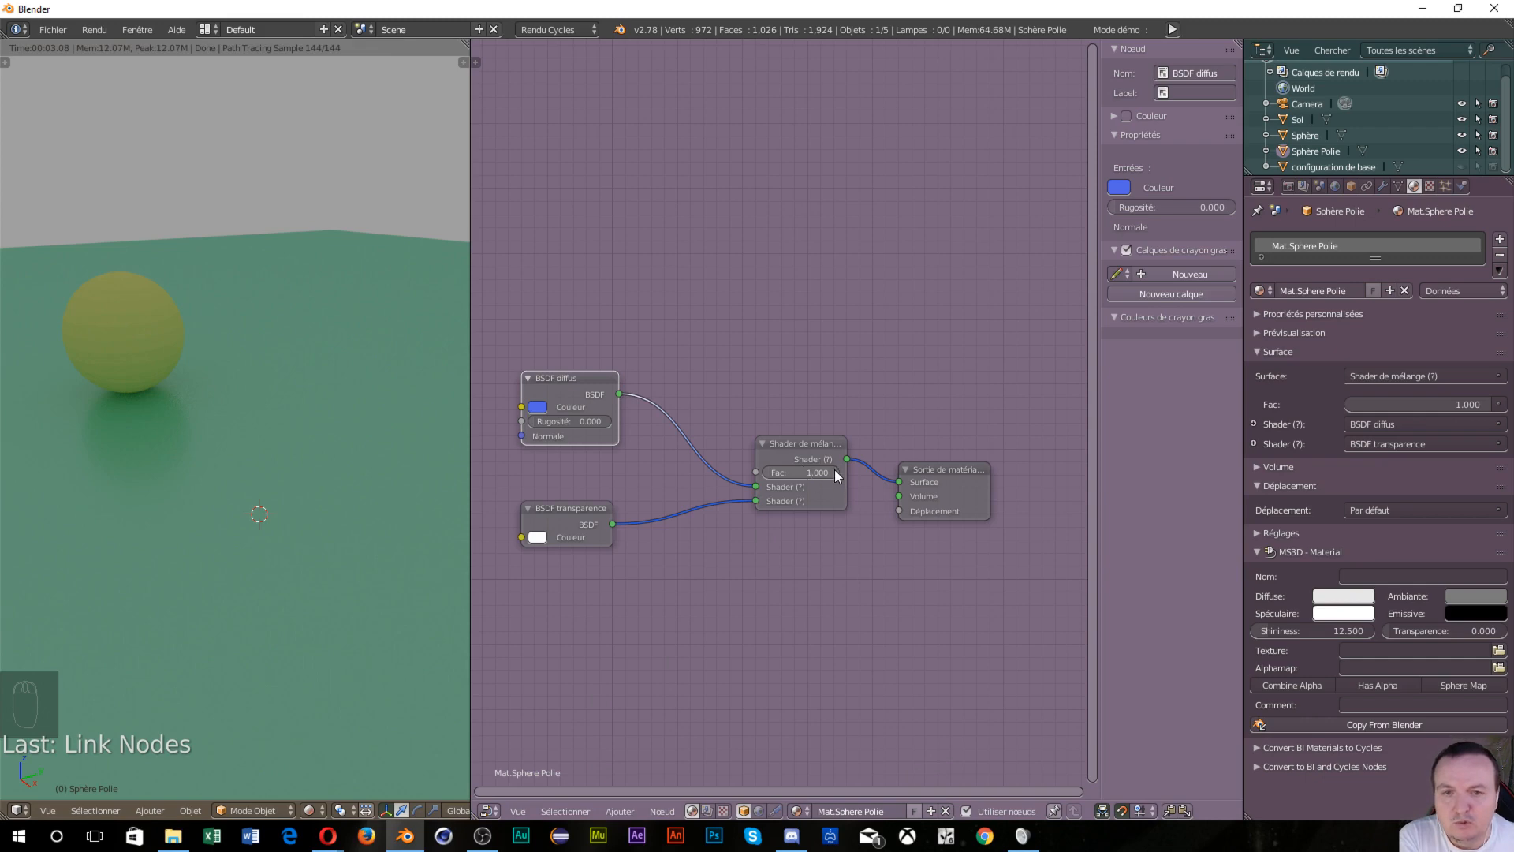
drag(837, 470, 761, 472)
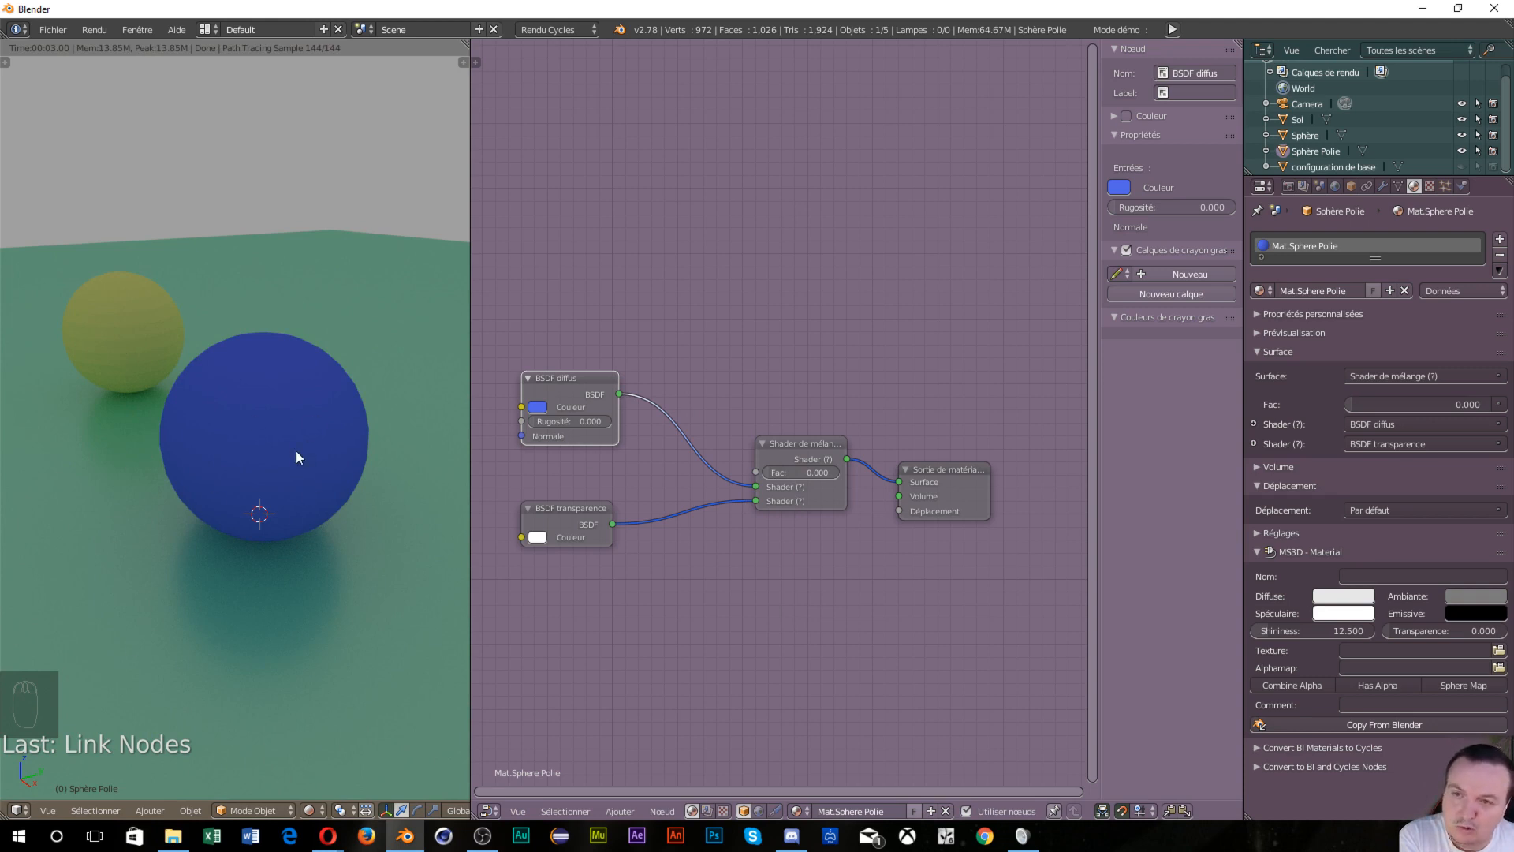
Delete the Transparent BSDF and Mix Shader, and link the Diffuse BSDF directly to the Material Output's Surface
click(581, 514)
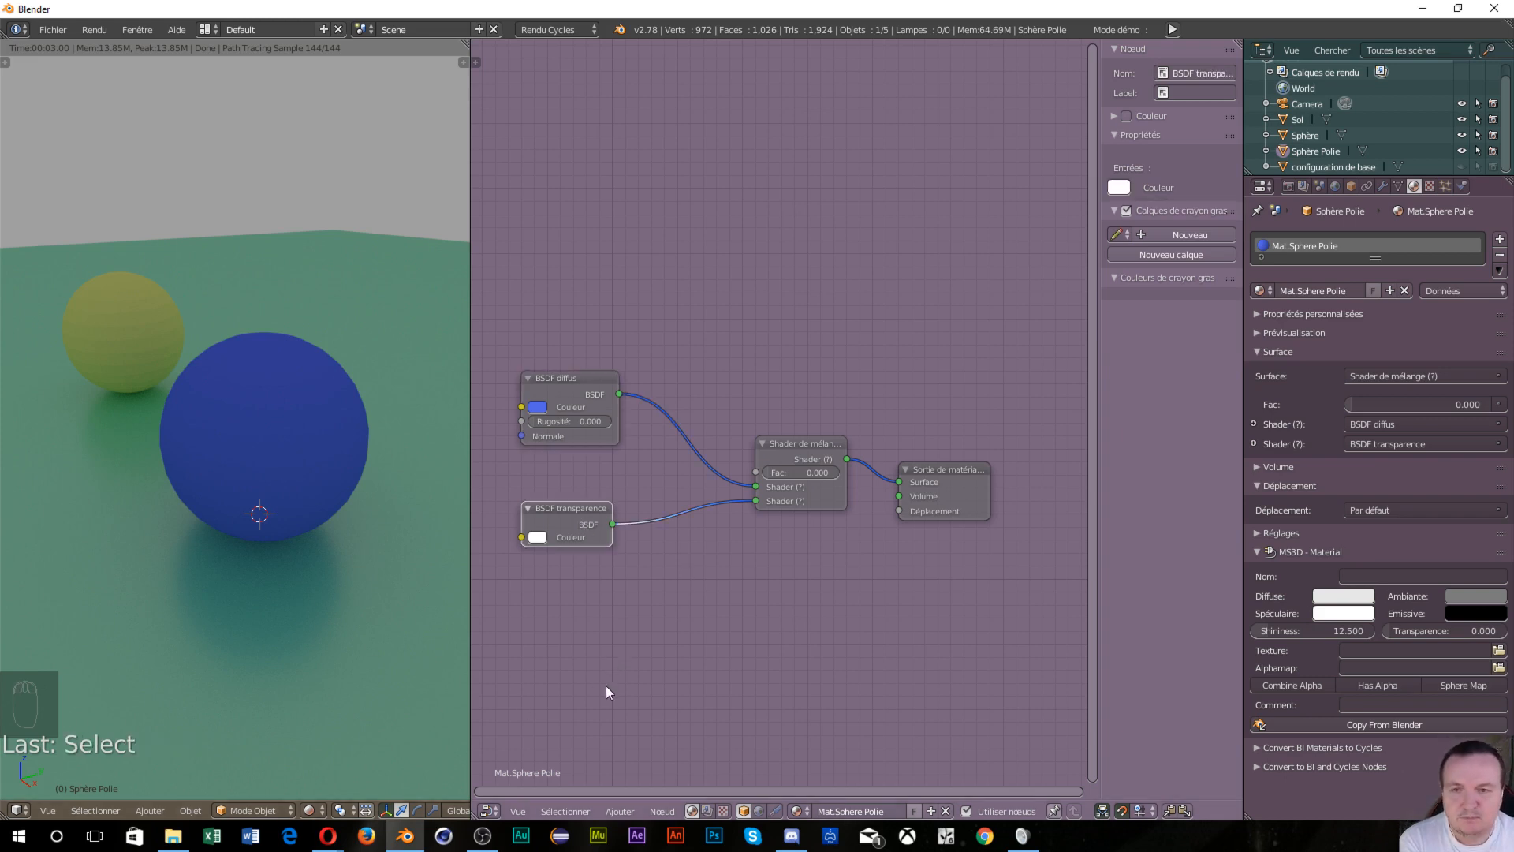
key(Delete)
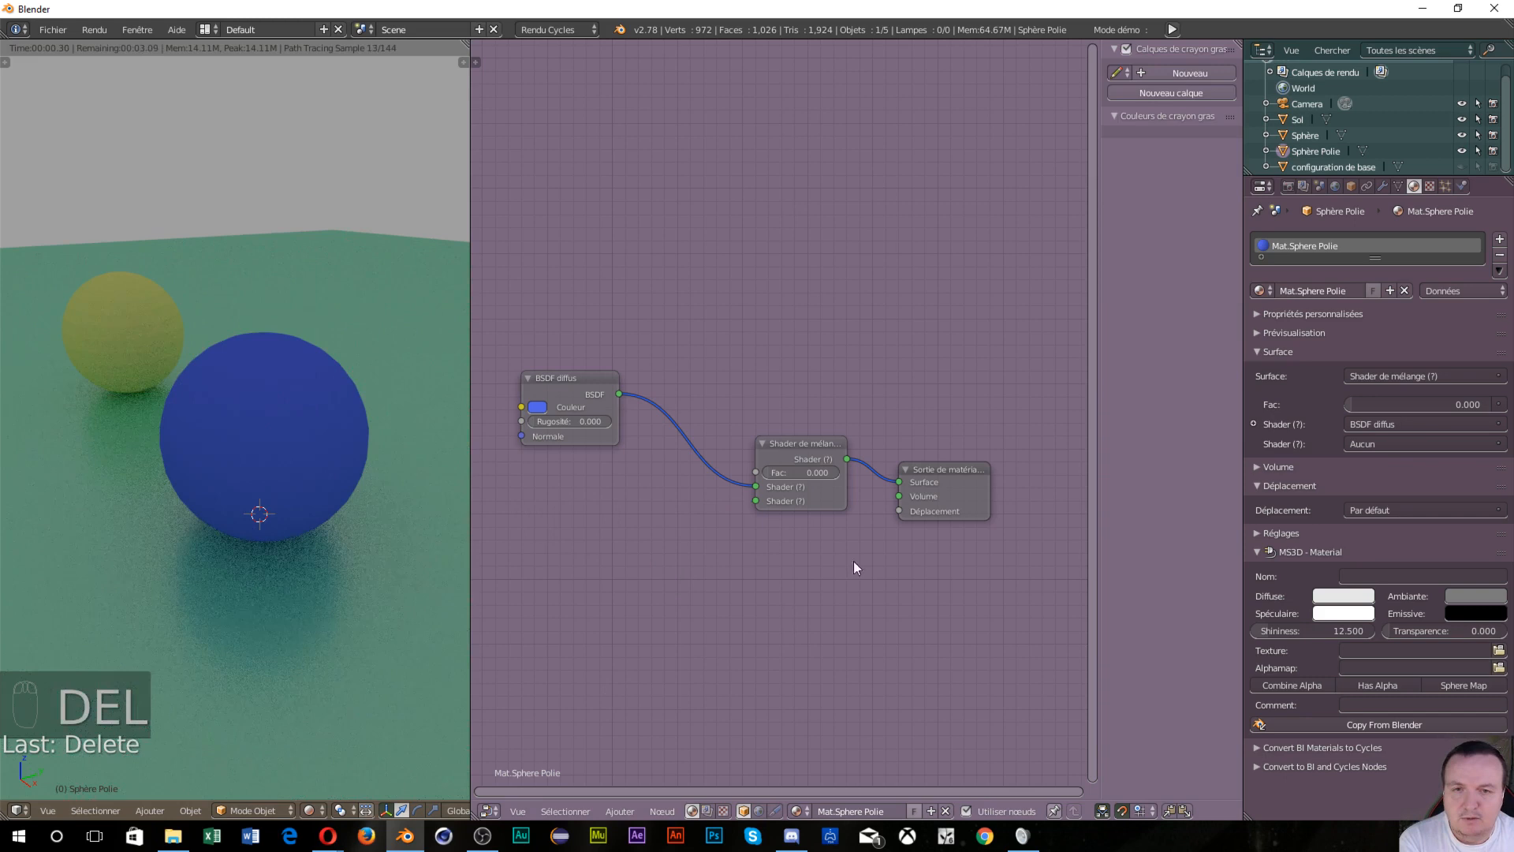
click(795, 448)
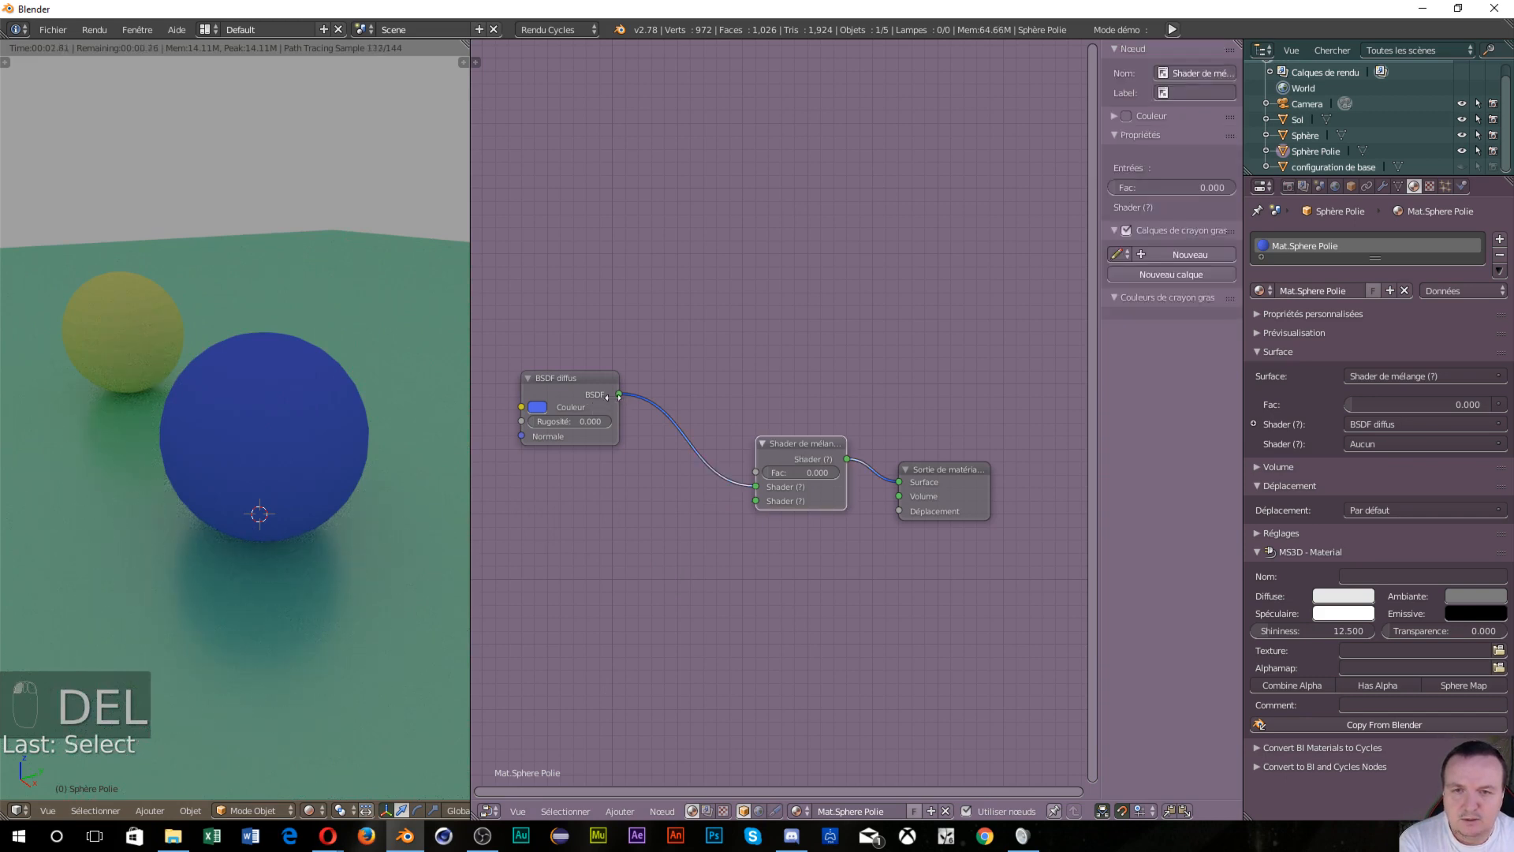
key(Delete)
drag(619, 394, 898, 482)
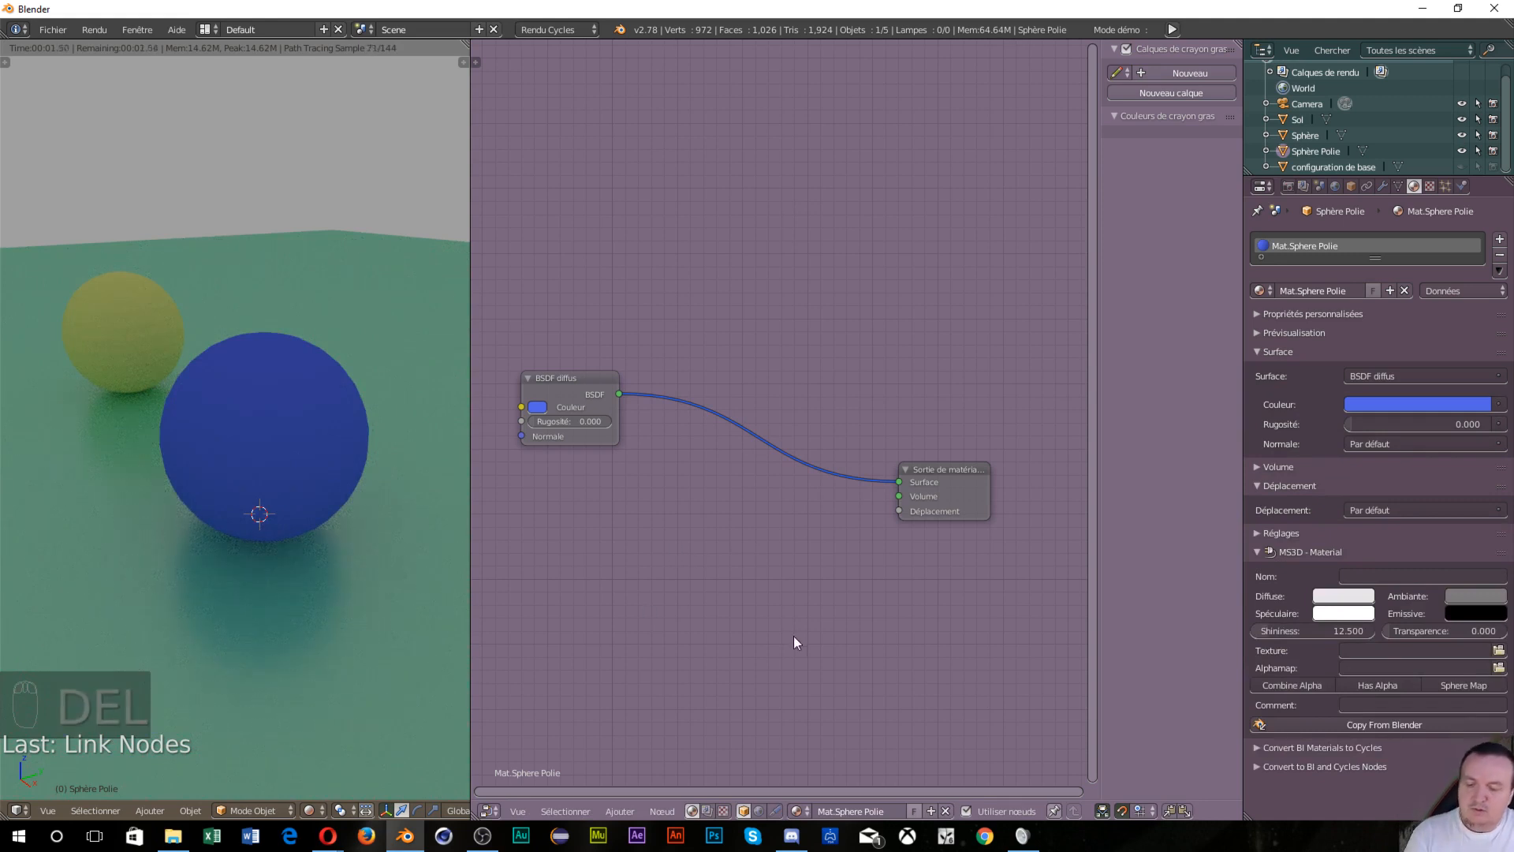
Add a Volume Absorption shader (Absorption volumique) below the Diffuse BSDF
key(shift+a)
mouse_move(760, 579)
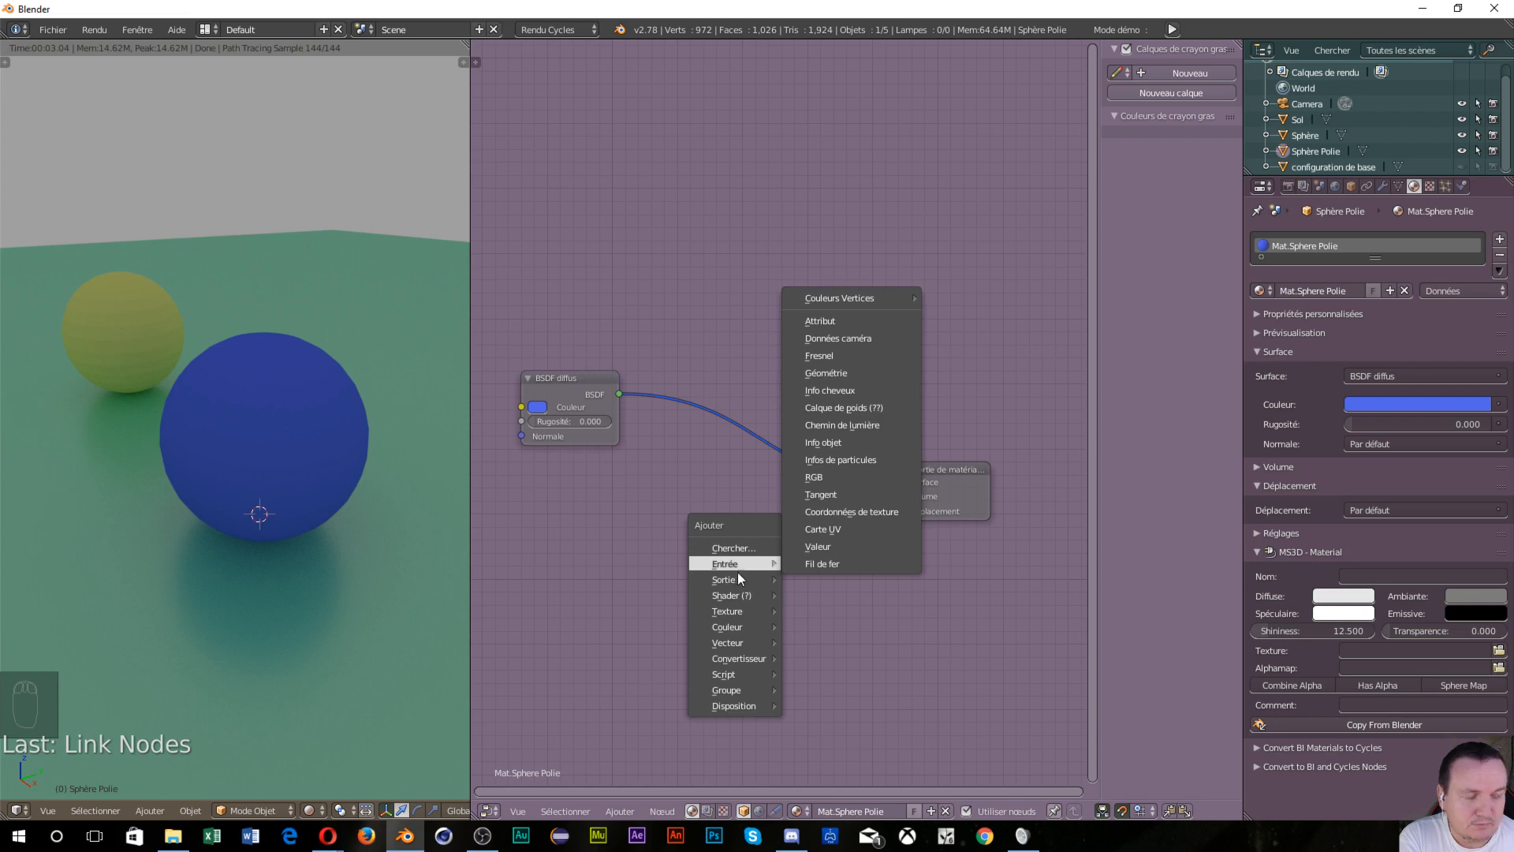
mouse_move(755, 616)
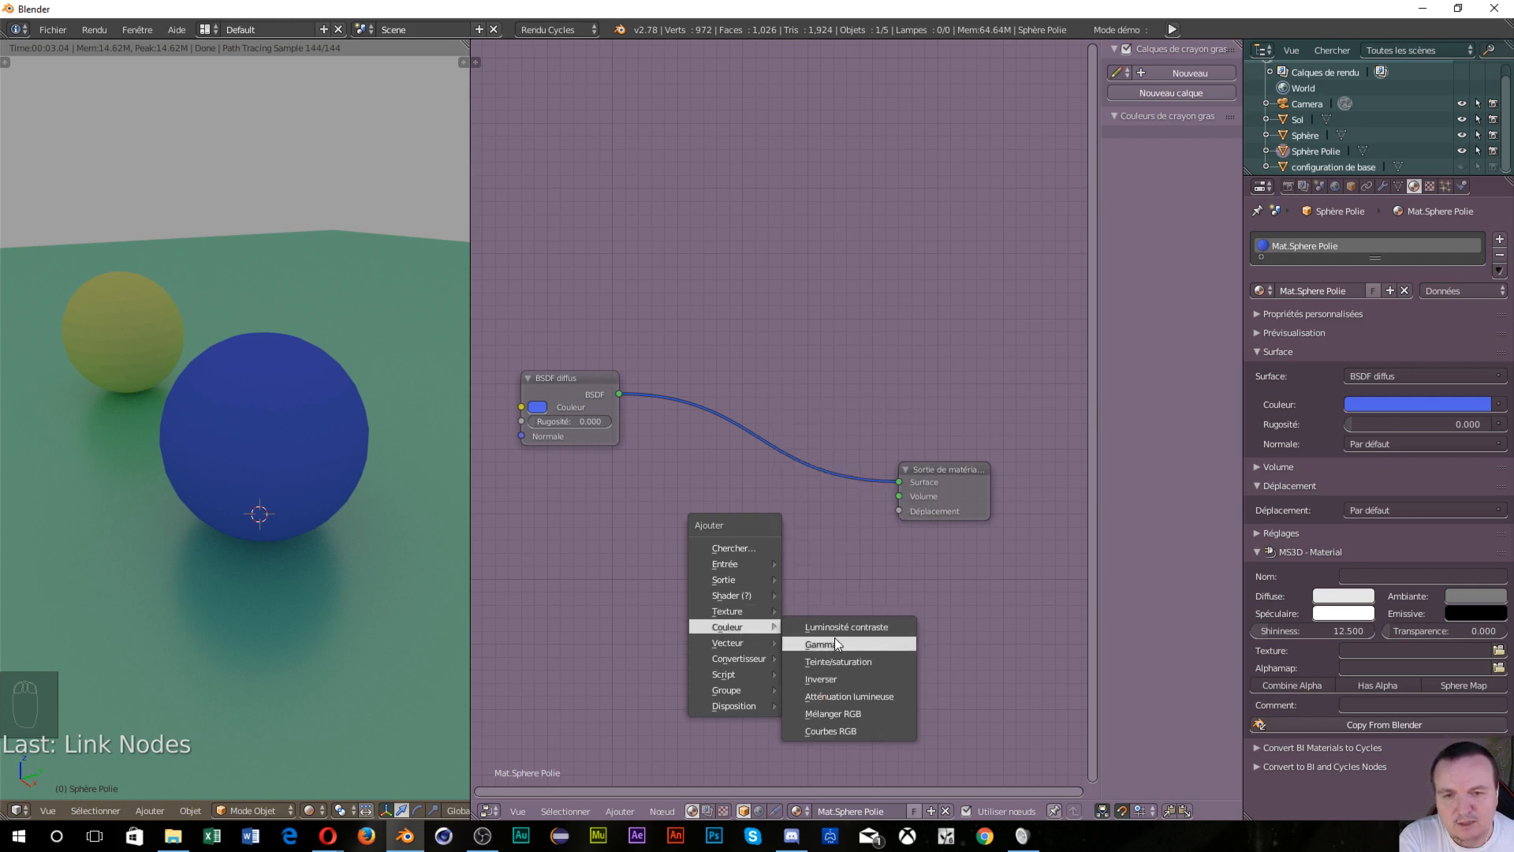
mouse_move(726, 645)
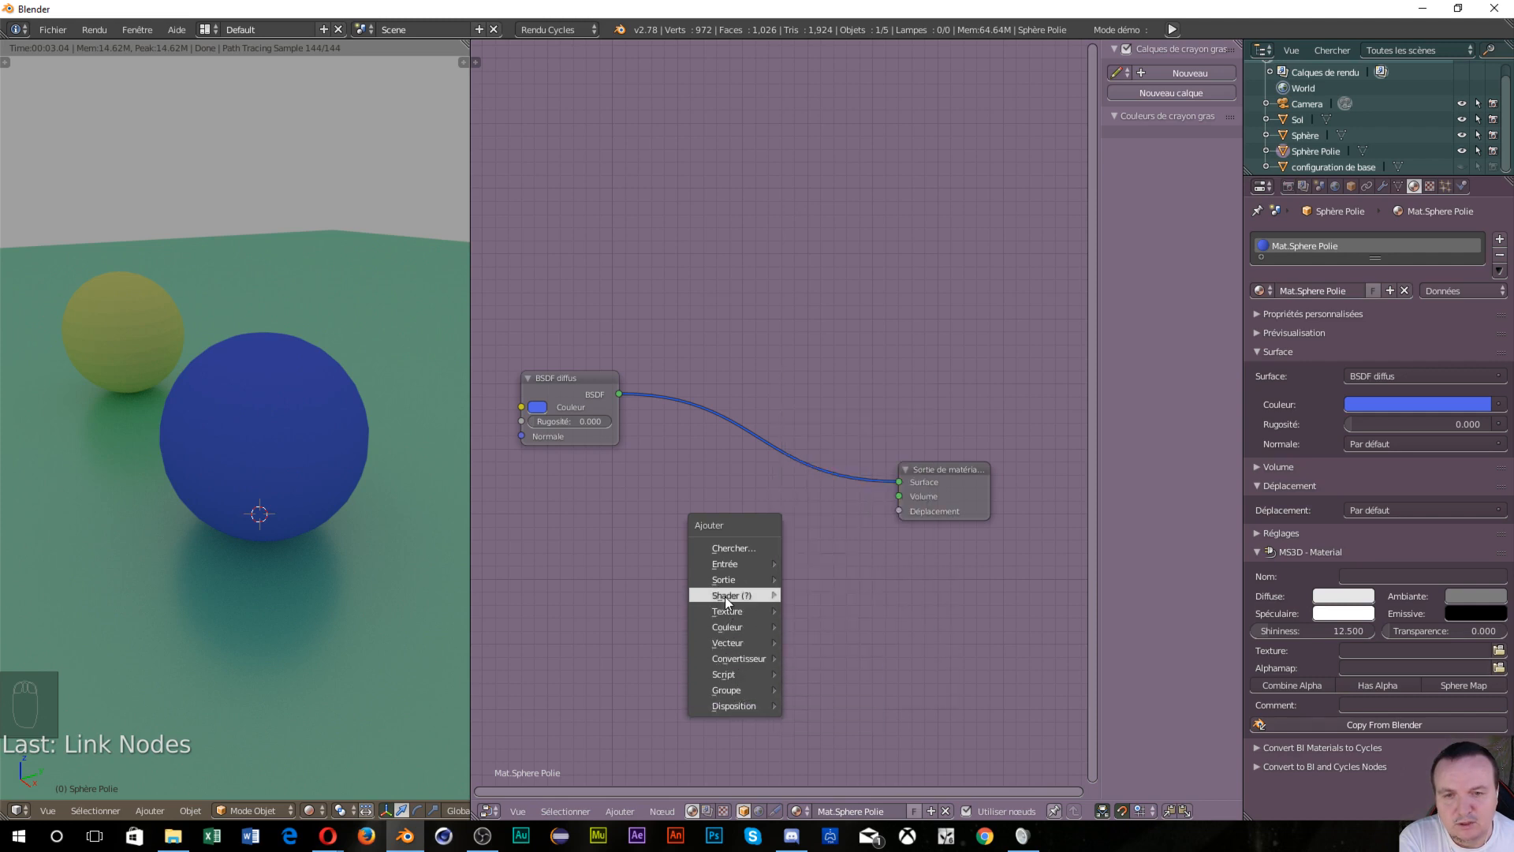
mouse_move(725, 597)
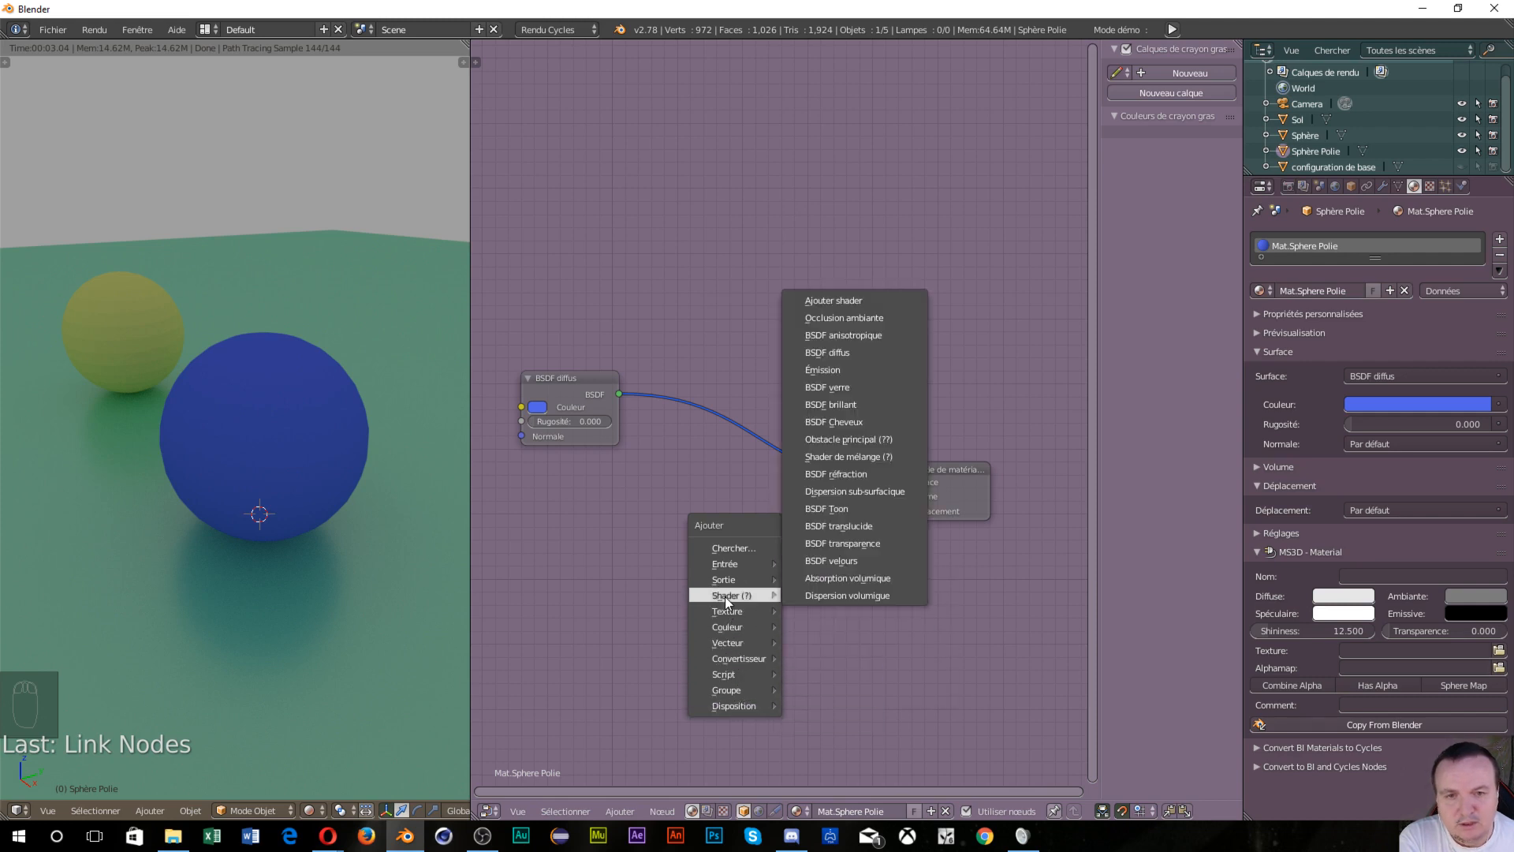
click(858, 576)
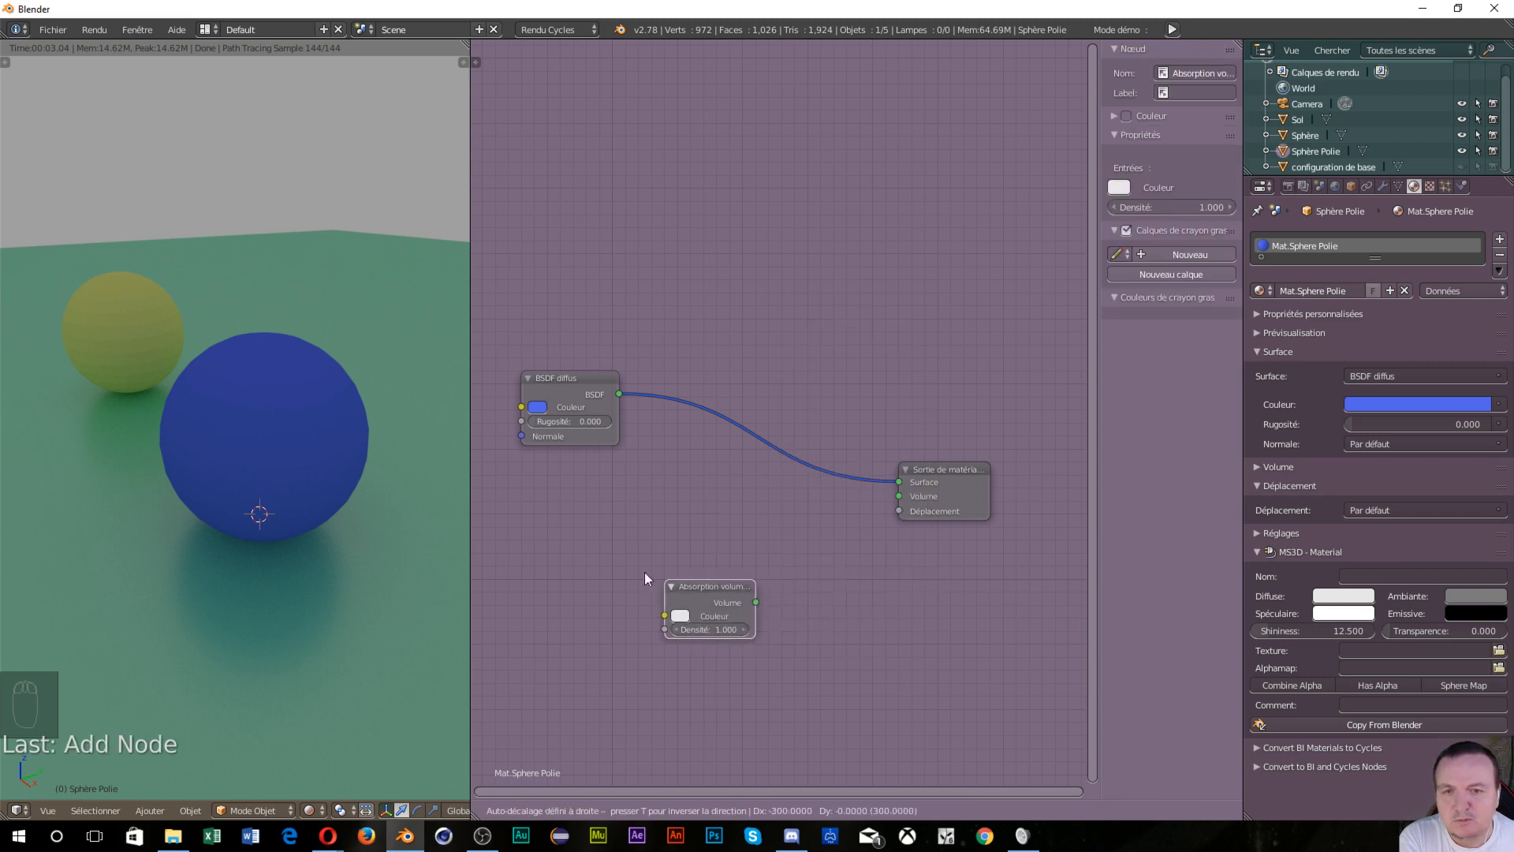
click(514, 489)
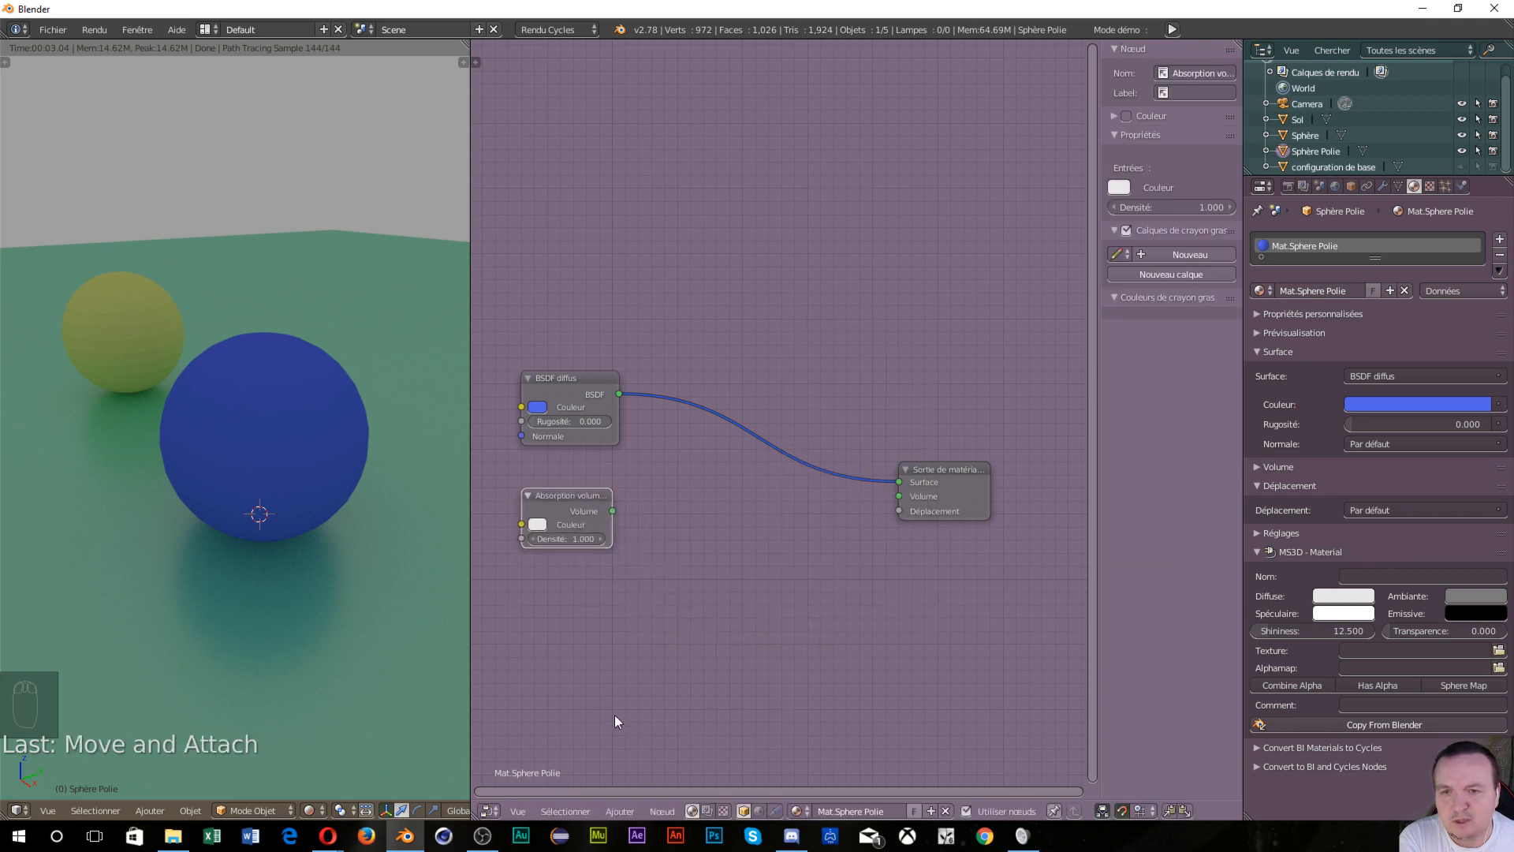
Set the Volume Absorption node's colour to blue
click(537, 526)
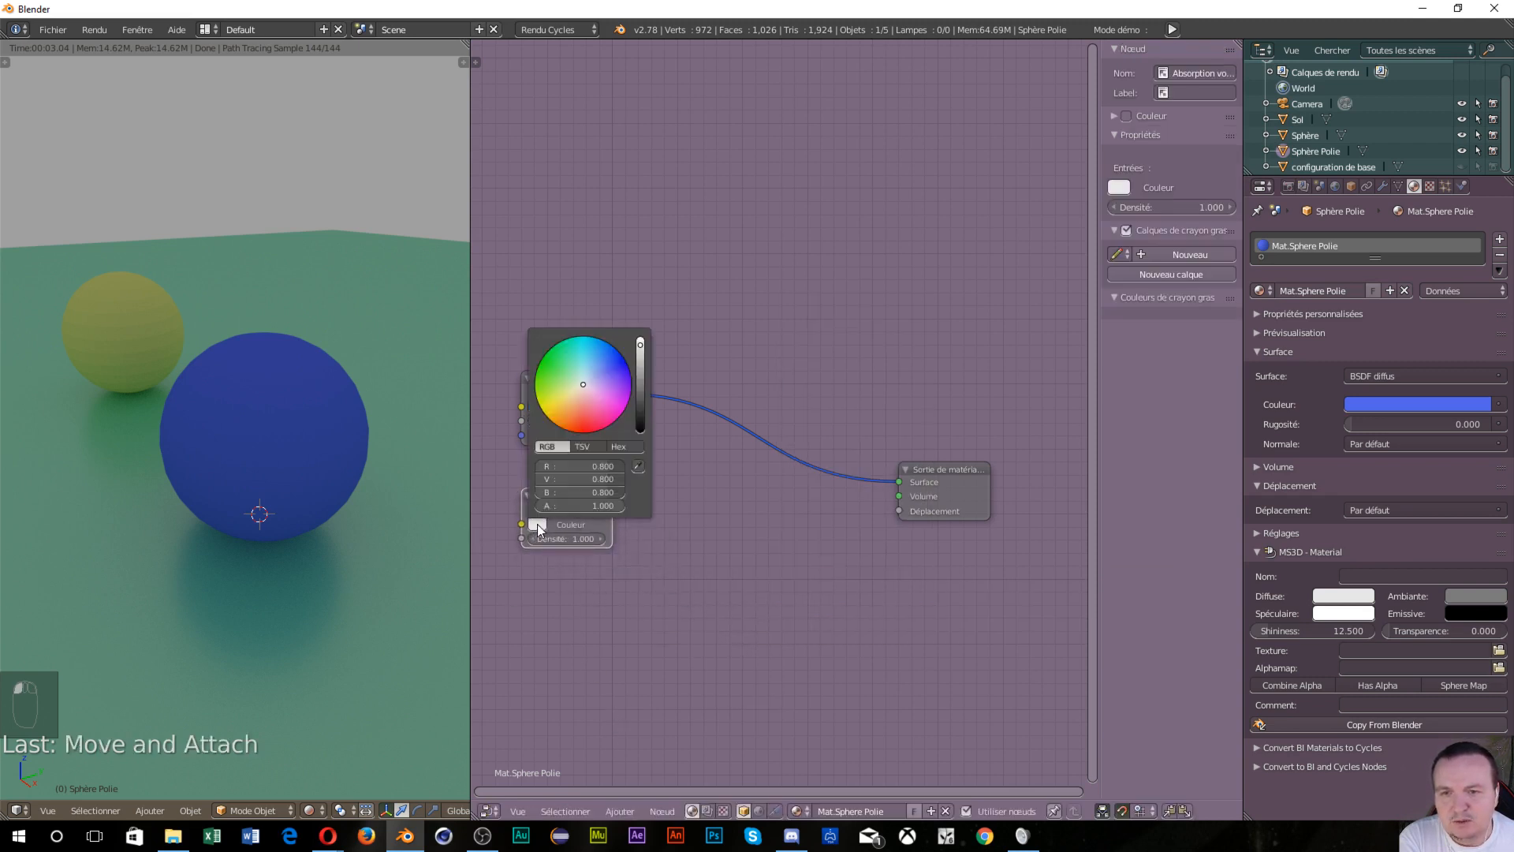
click(522, 540)
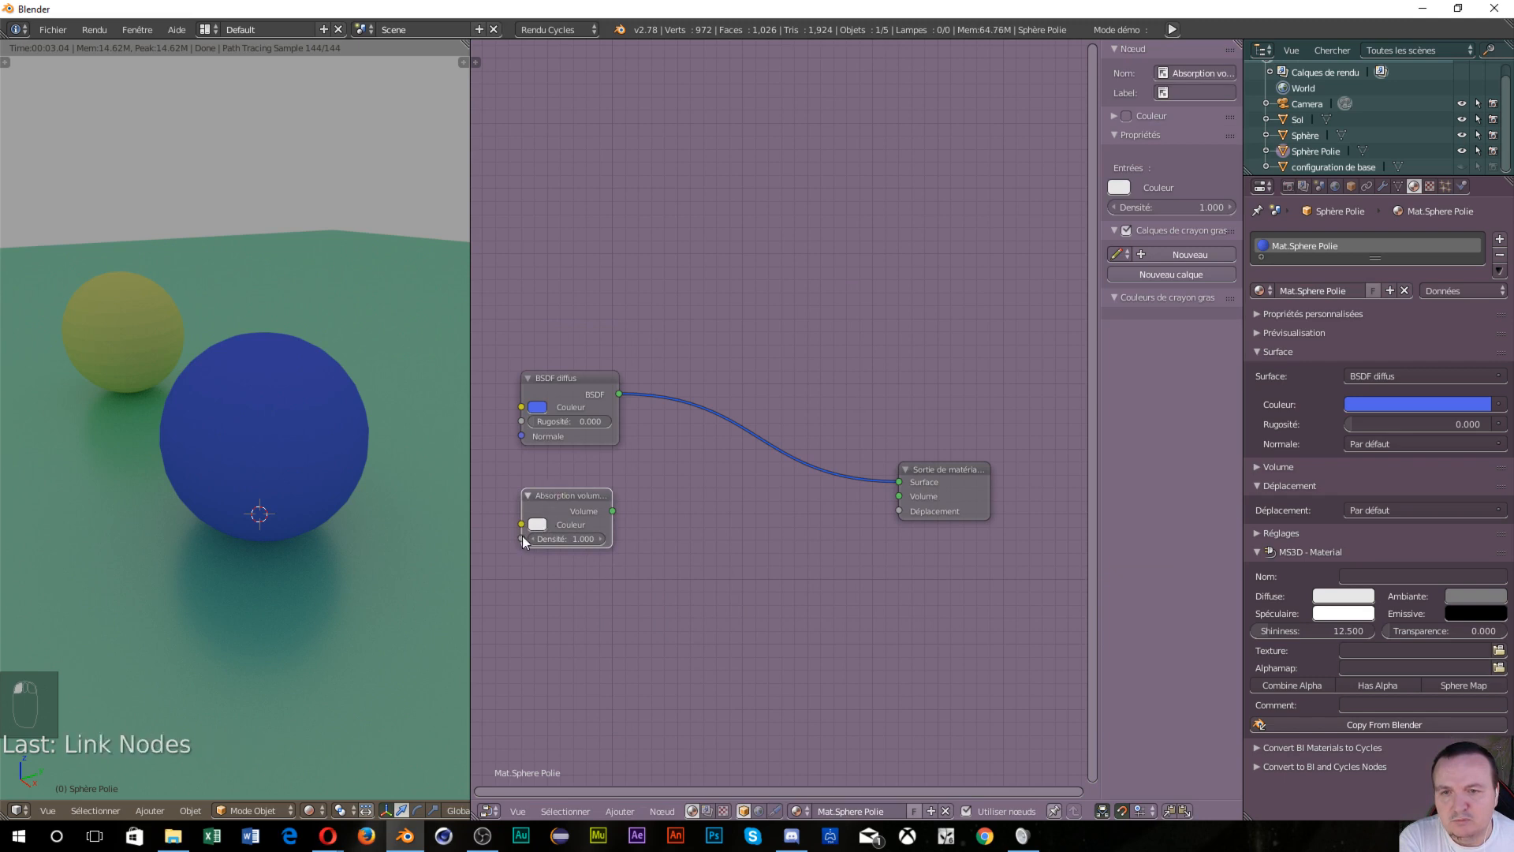
click(538, 524)
click(537, 525)
click(600, 365)
Link Volume Absorption to the Material Output's Volume, leaving Surface unlinked, and set its density to 1.800
drag(613, 512, 796, 490)
middle_drag(347, 453, 362, 415)
scroll(370, 513, up, 4)
drag(532, 543, 615, 543)
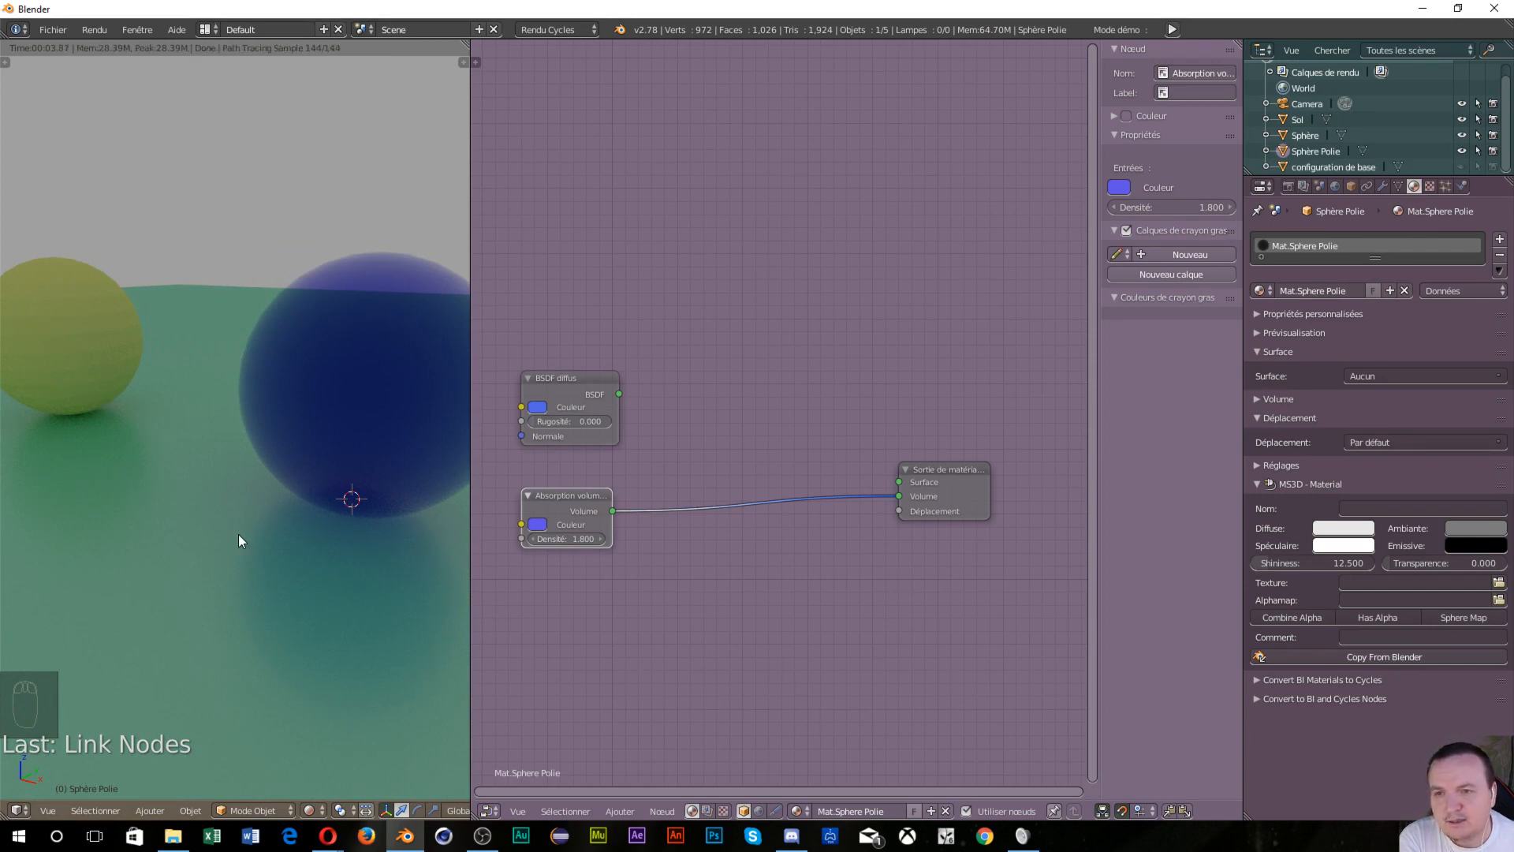
middle_drag(291, 550, 257, 551)
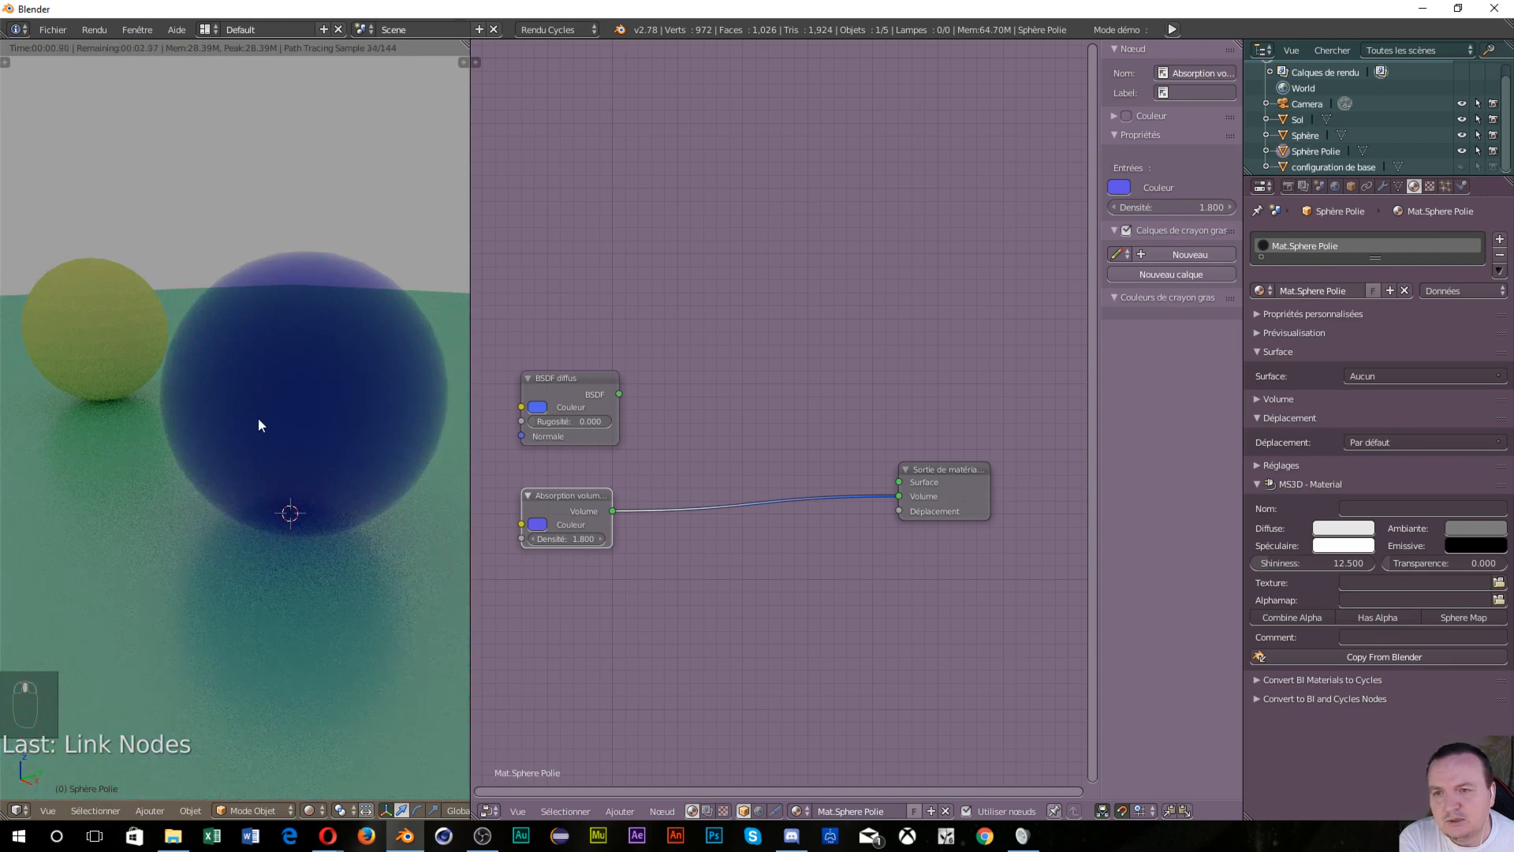
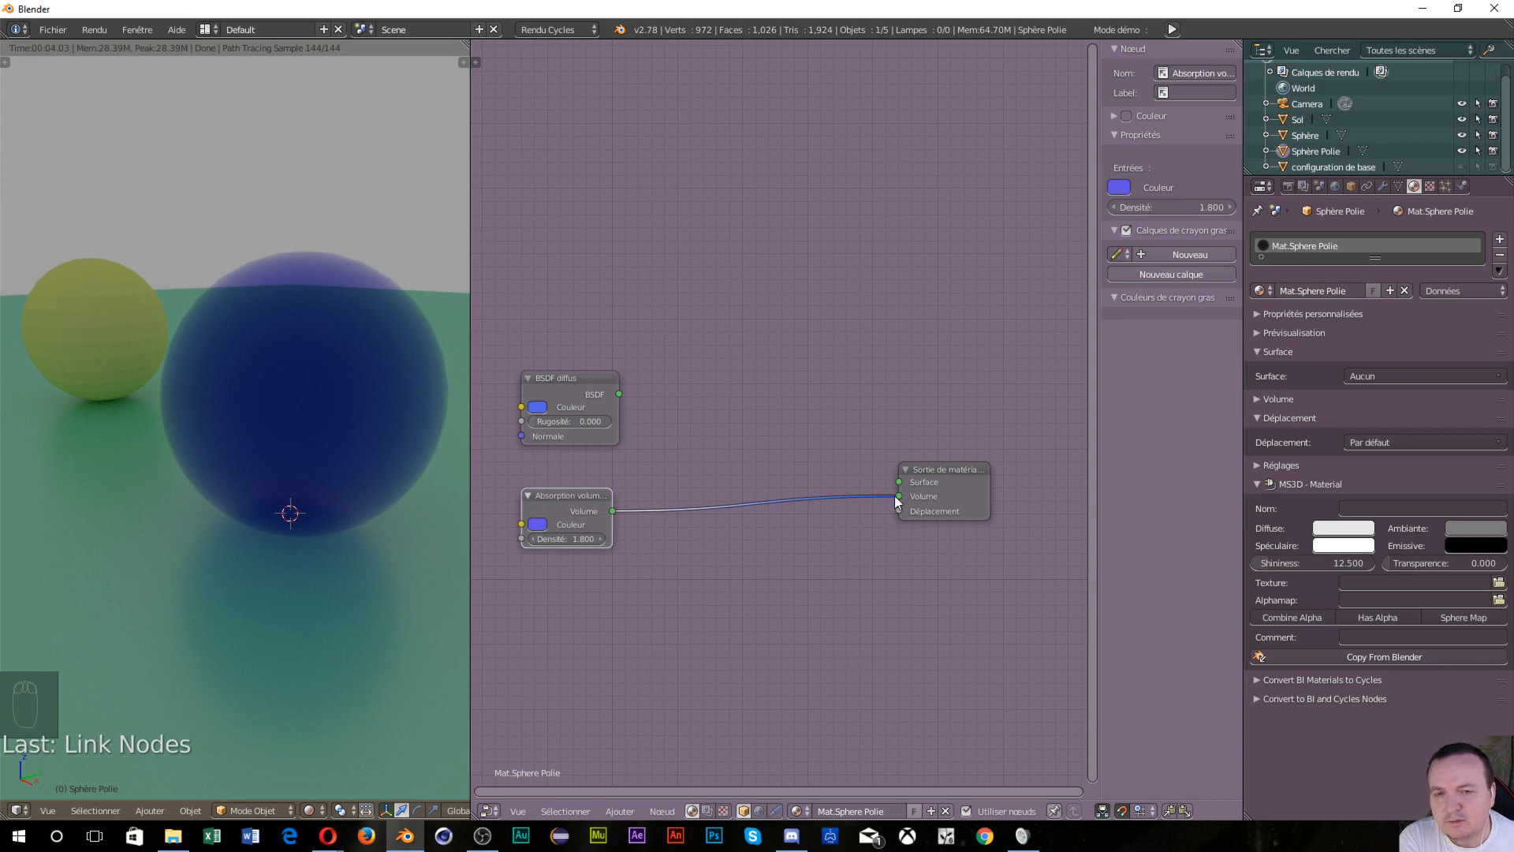
Relink the Material Output so the Diffuse BSDF feeds Surface and Volume Absorption feeds Volume
drag(897, 495, 596, 527)
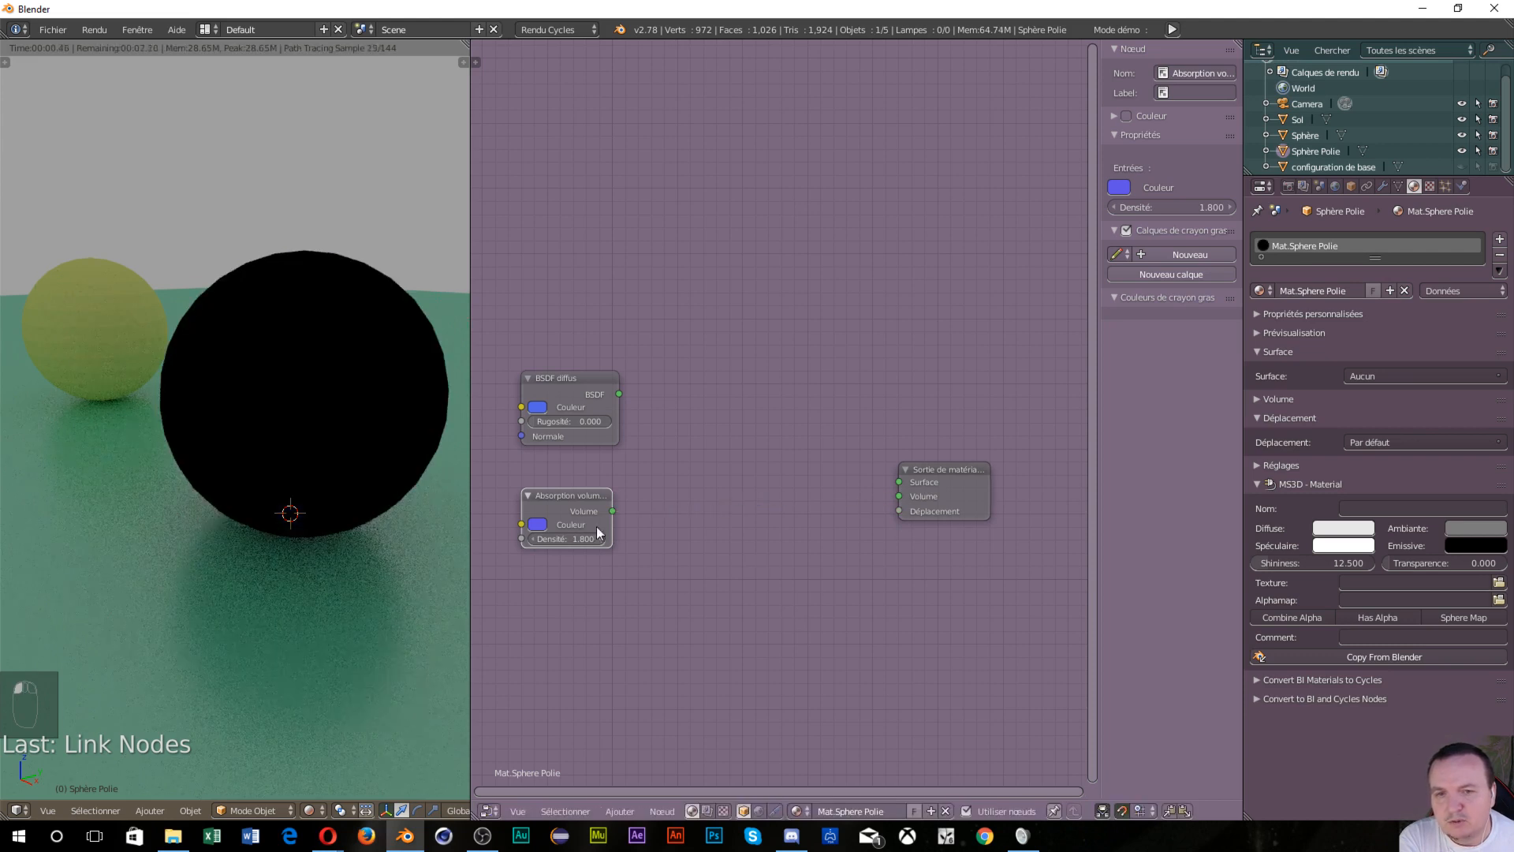
click(556, 509)
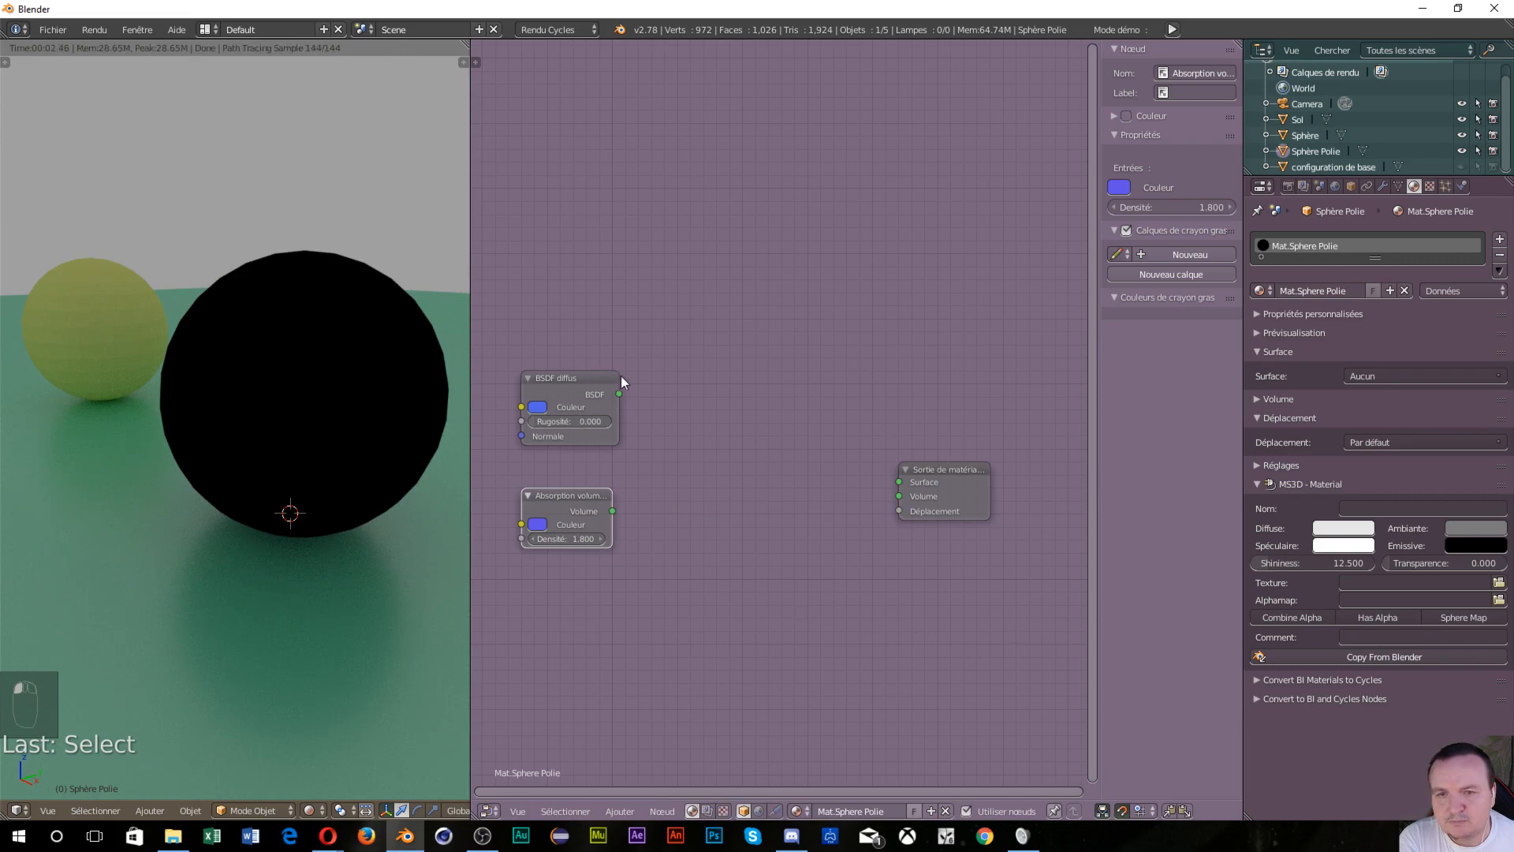
drag(617, 393, 896, 482)
middle_drag(142, 499, 334, 489)
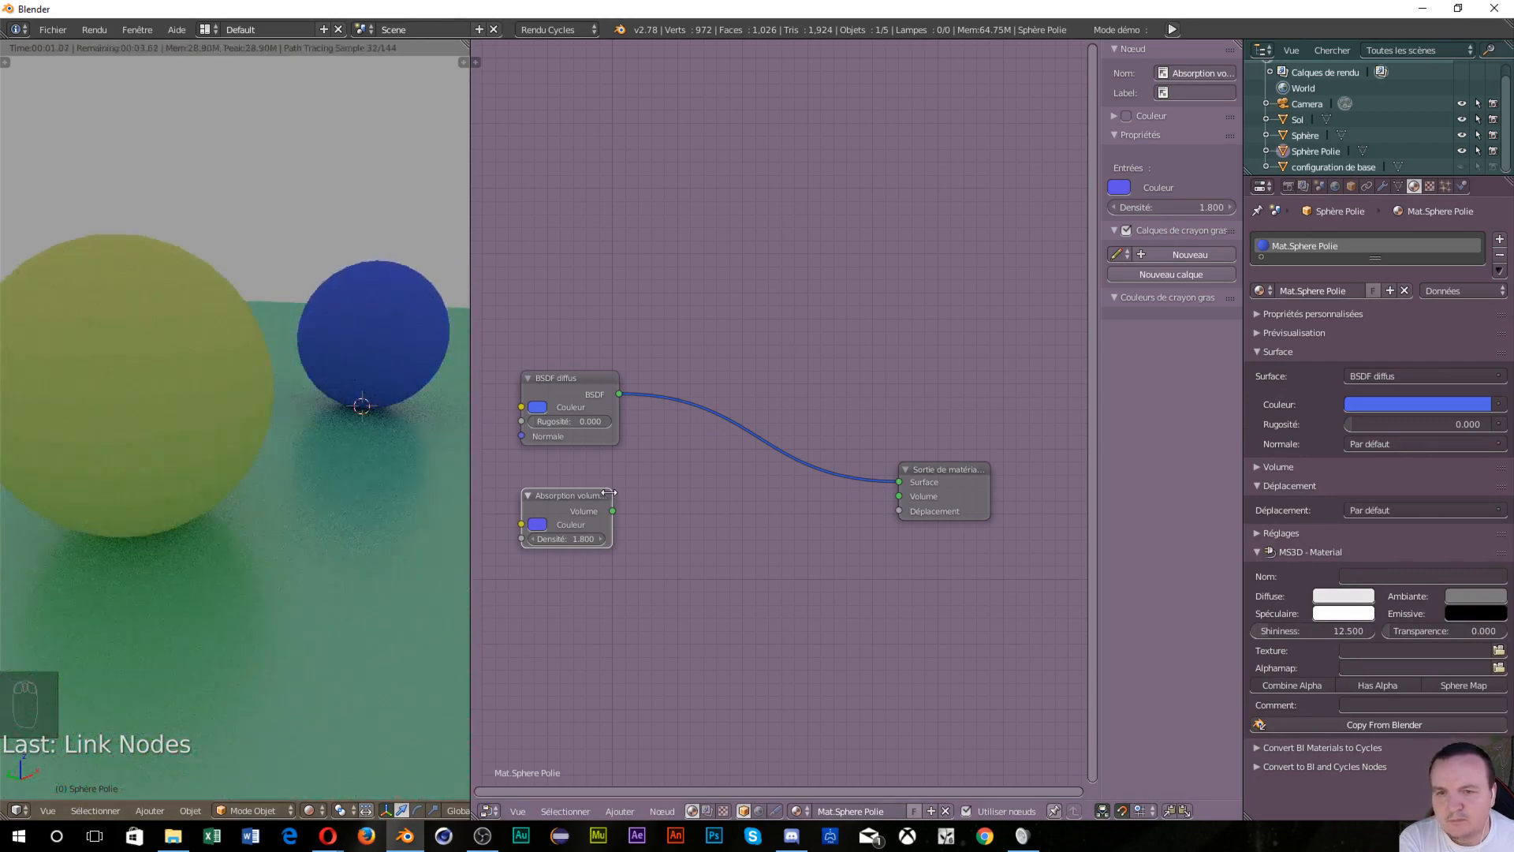
drag(613, 510, 900, 506)
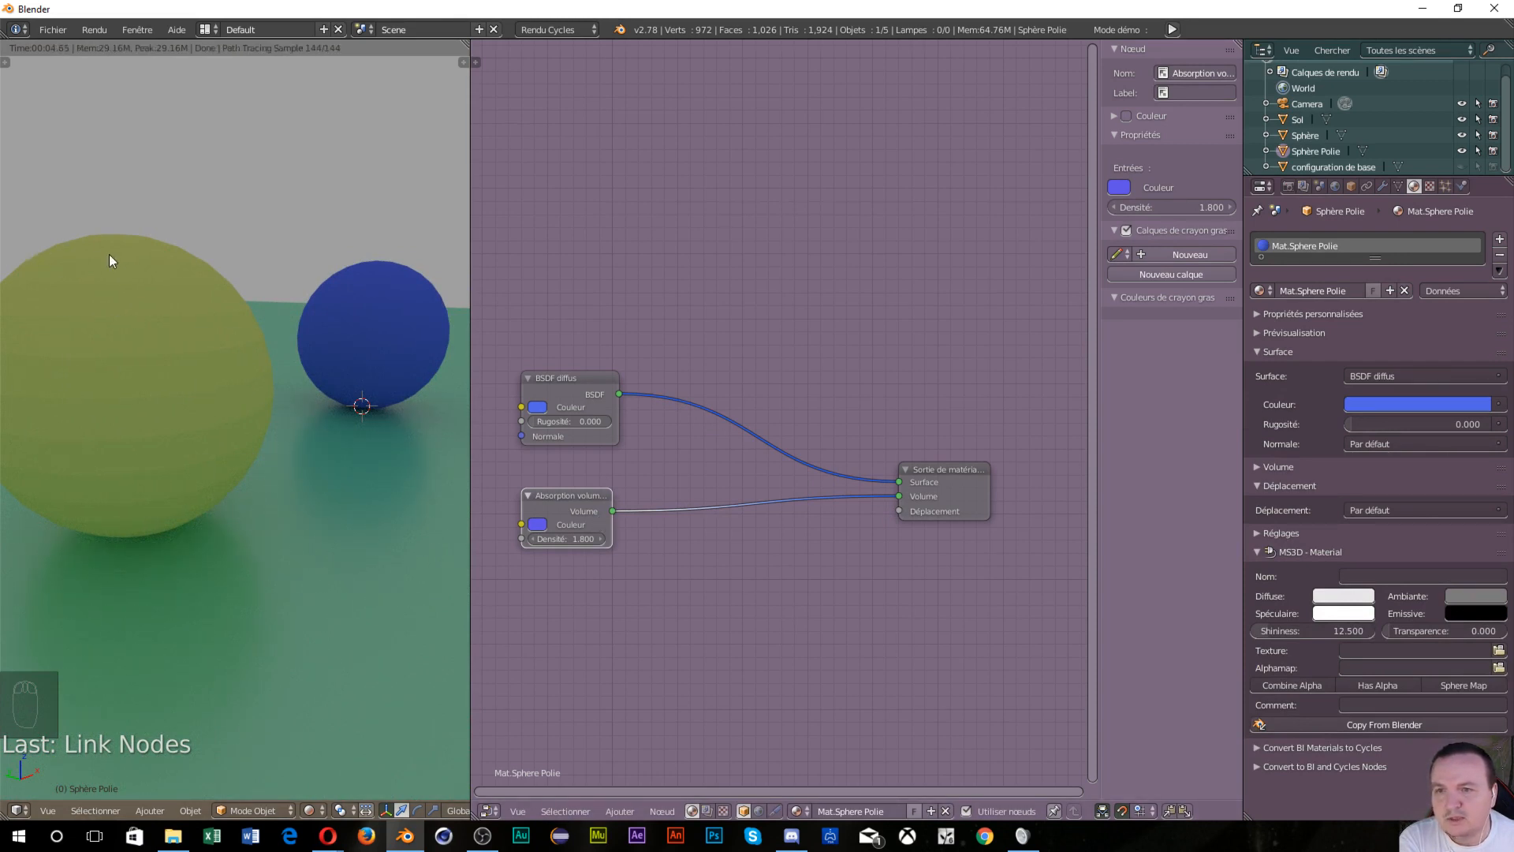
Select the yellow sphere and move its Diffuse BSDF node further away from the Material Output
right_click(150, 331)
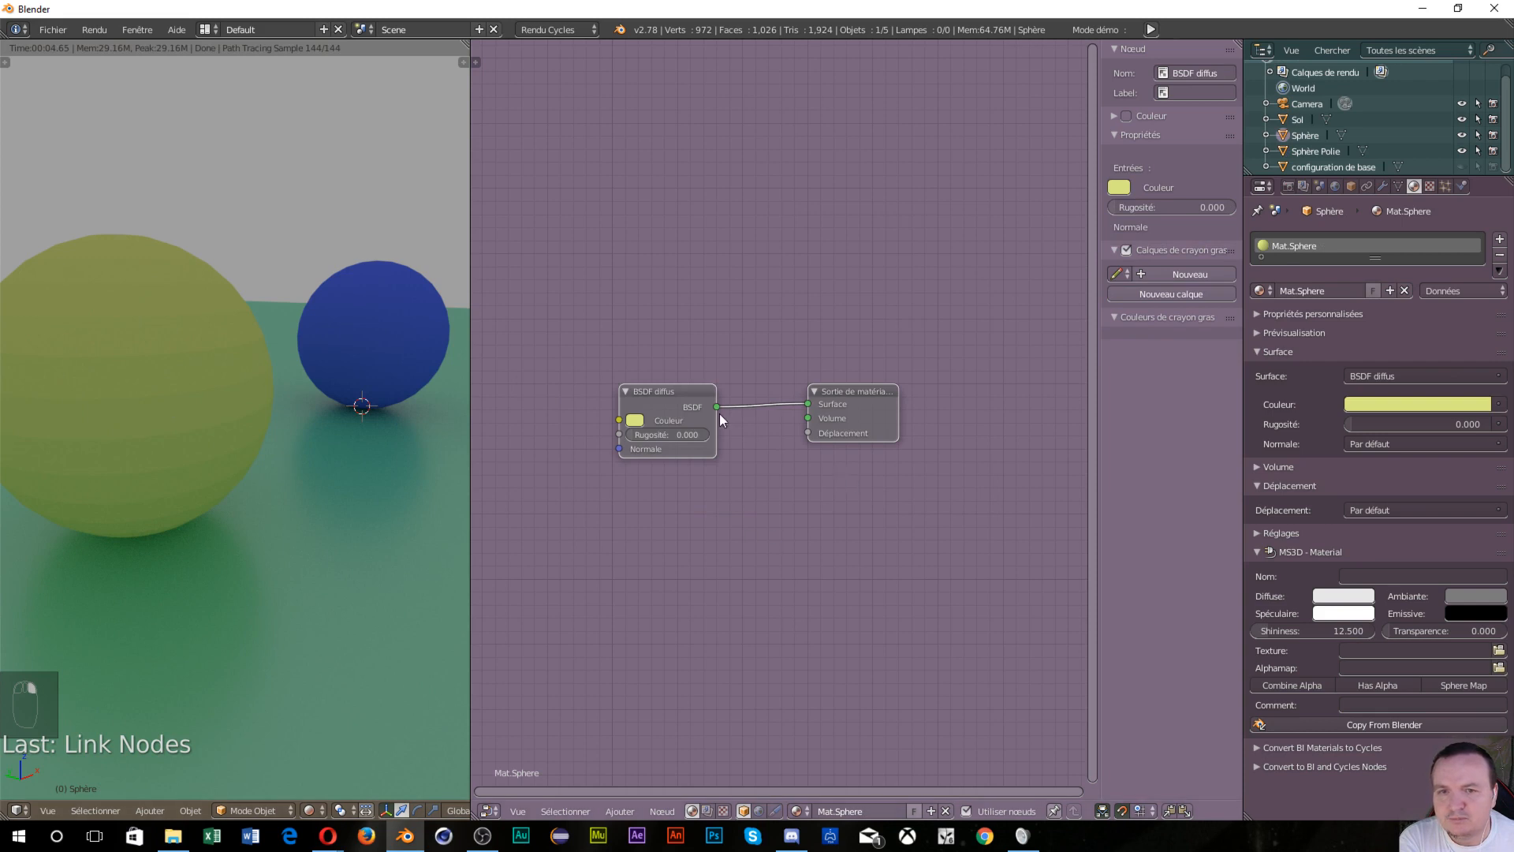
drag(675, 403, 618, 389)
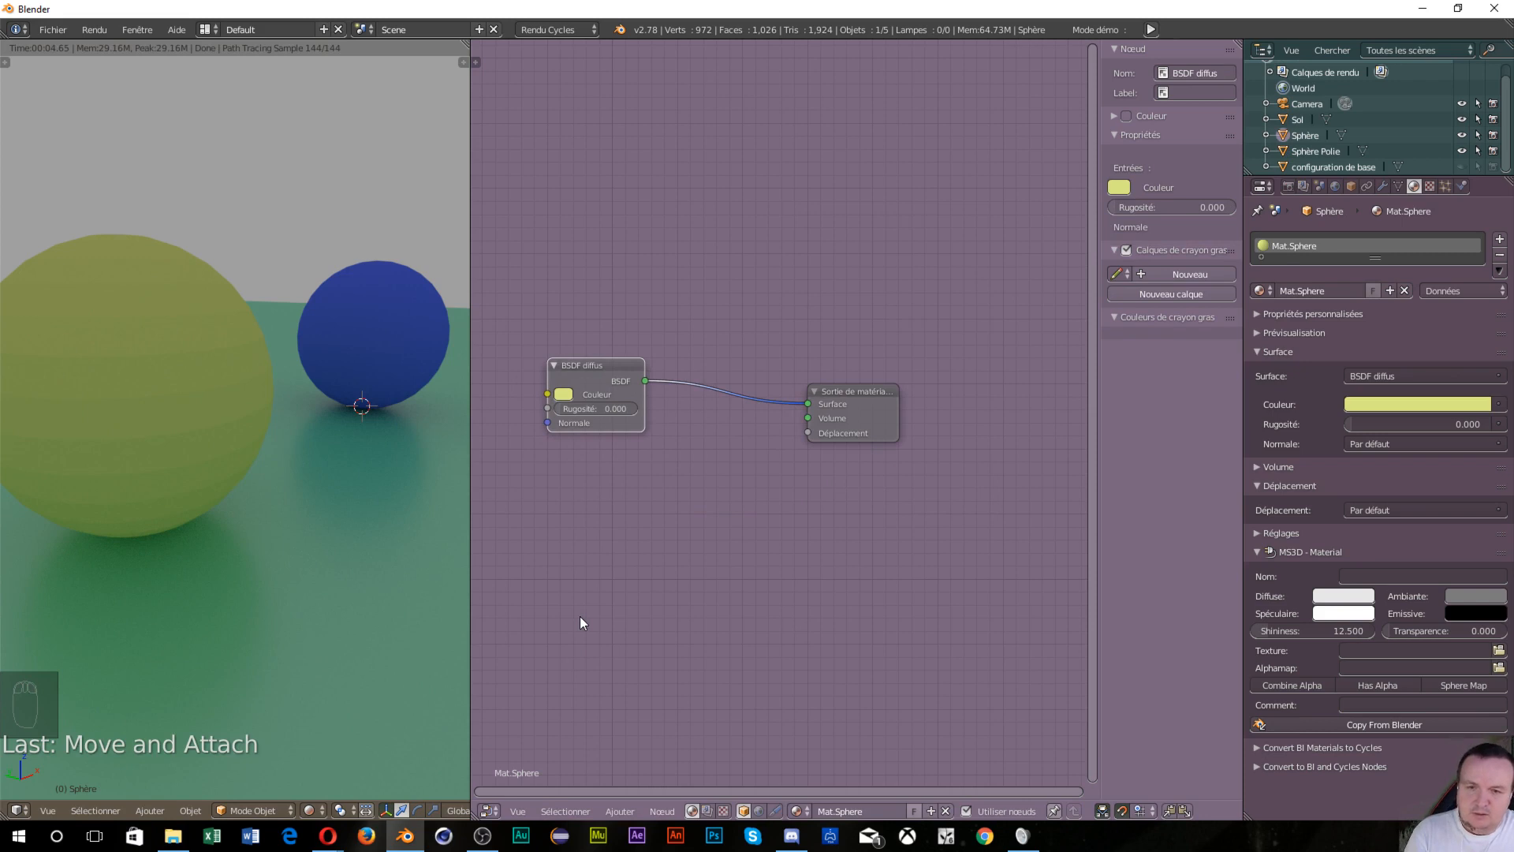
click(655, 812)
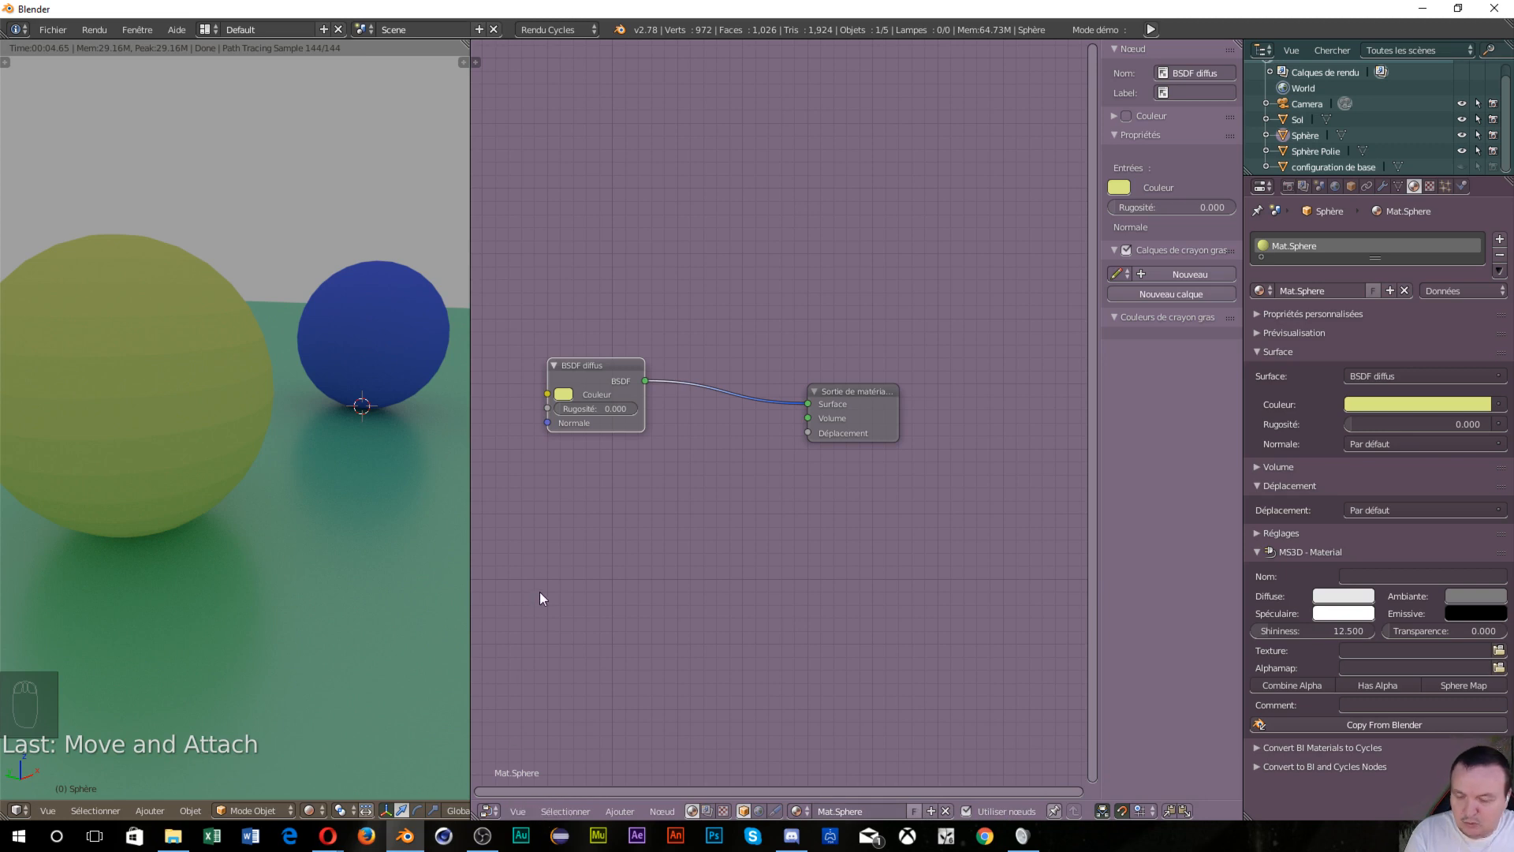
Show the node editor's tool shelf, look through its node categories, and display the Shader nodes
key(t)
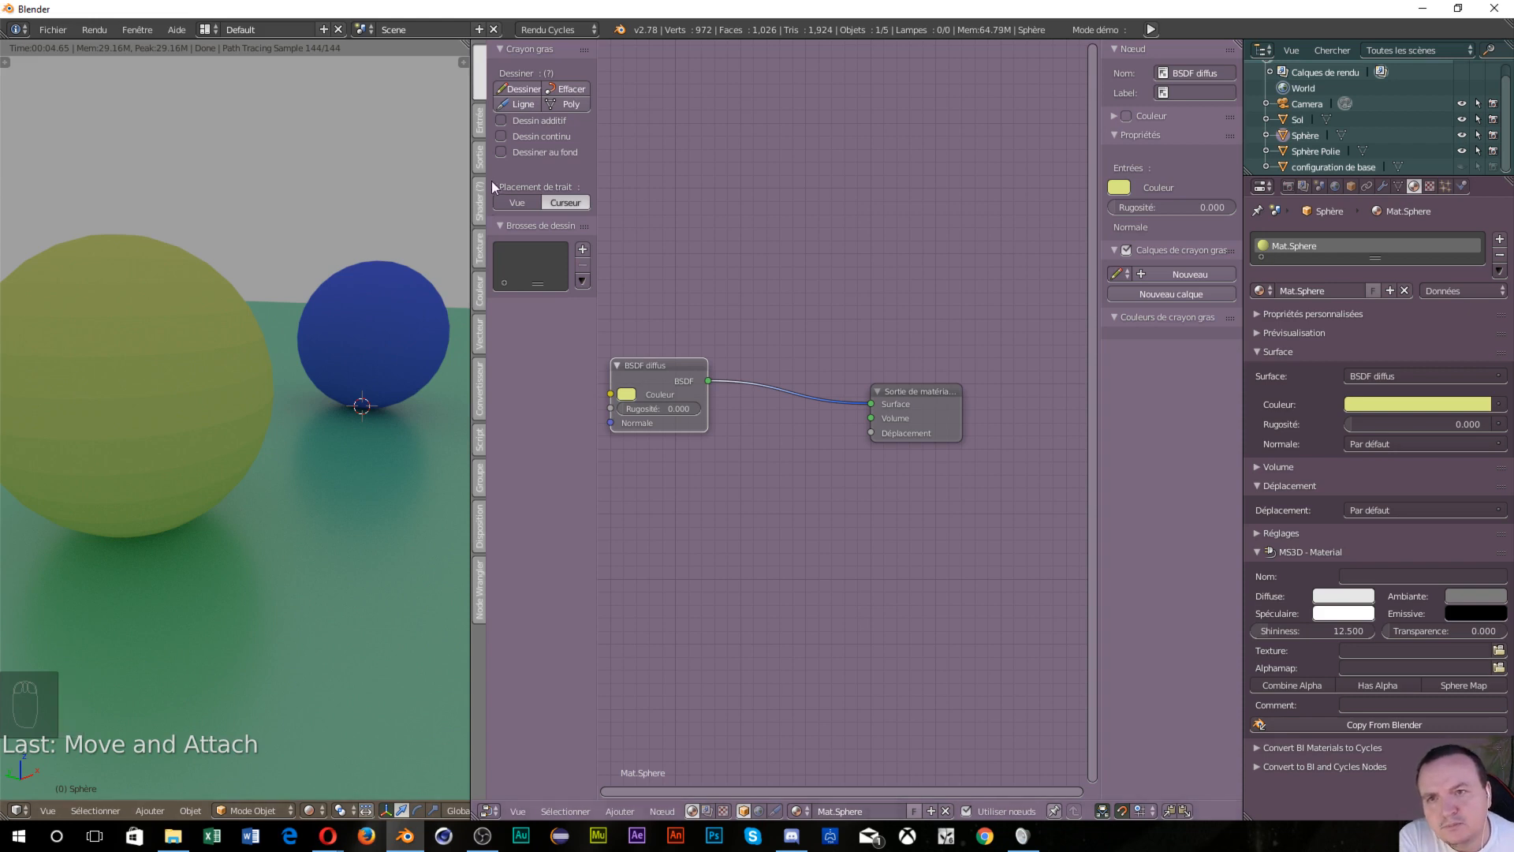
click(480, 122)
click(476, 161)
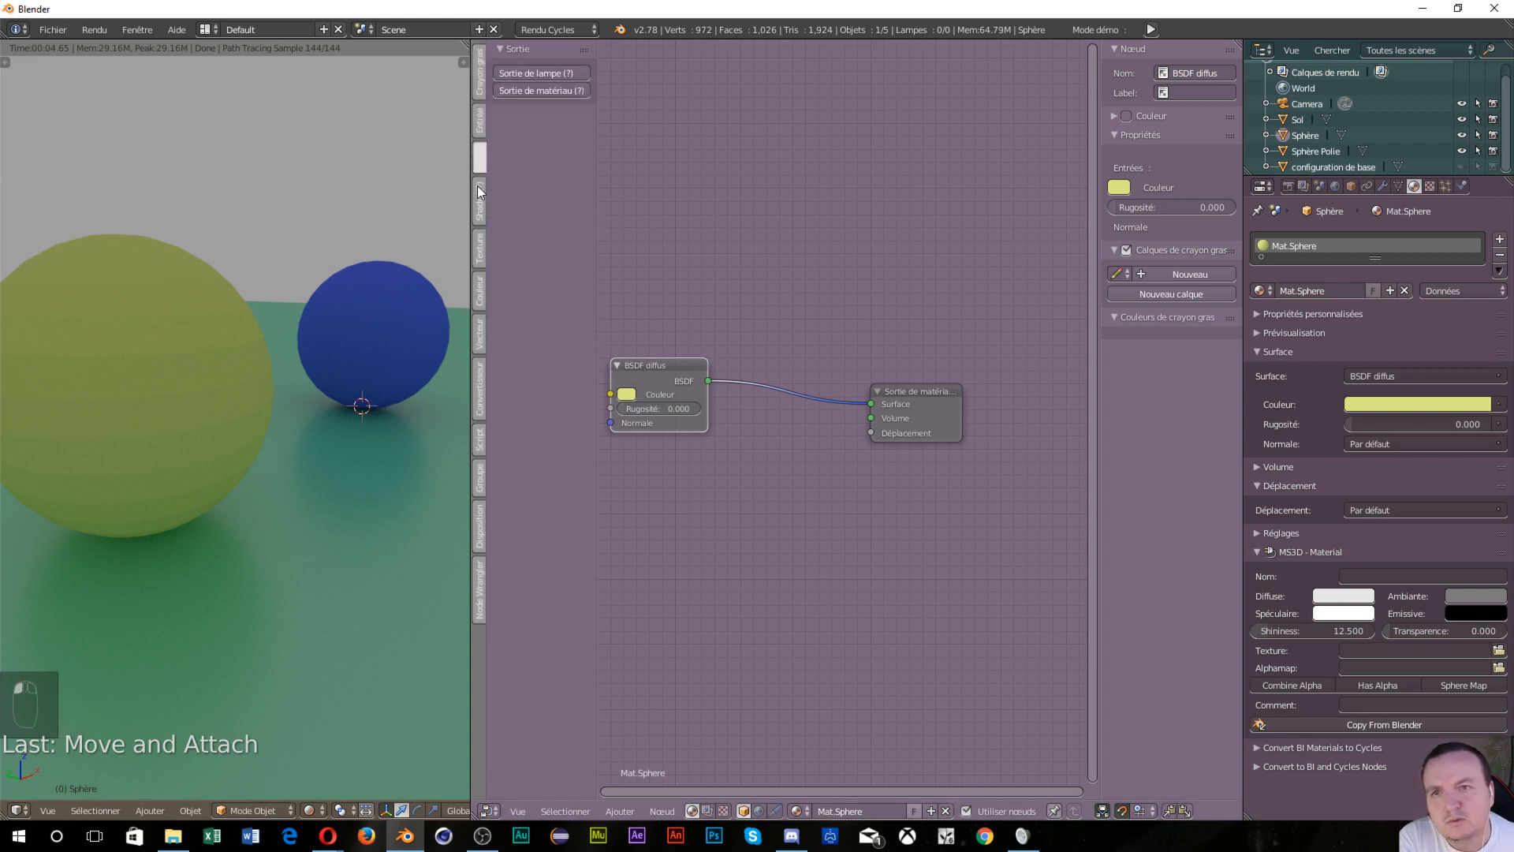
click(478, 199)
click(481, 252)
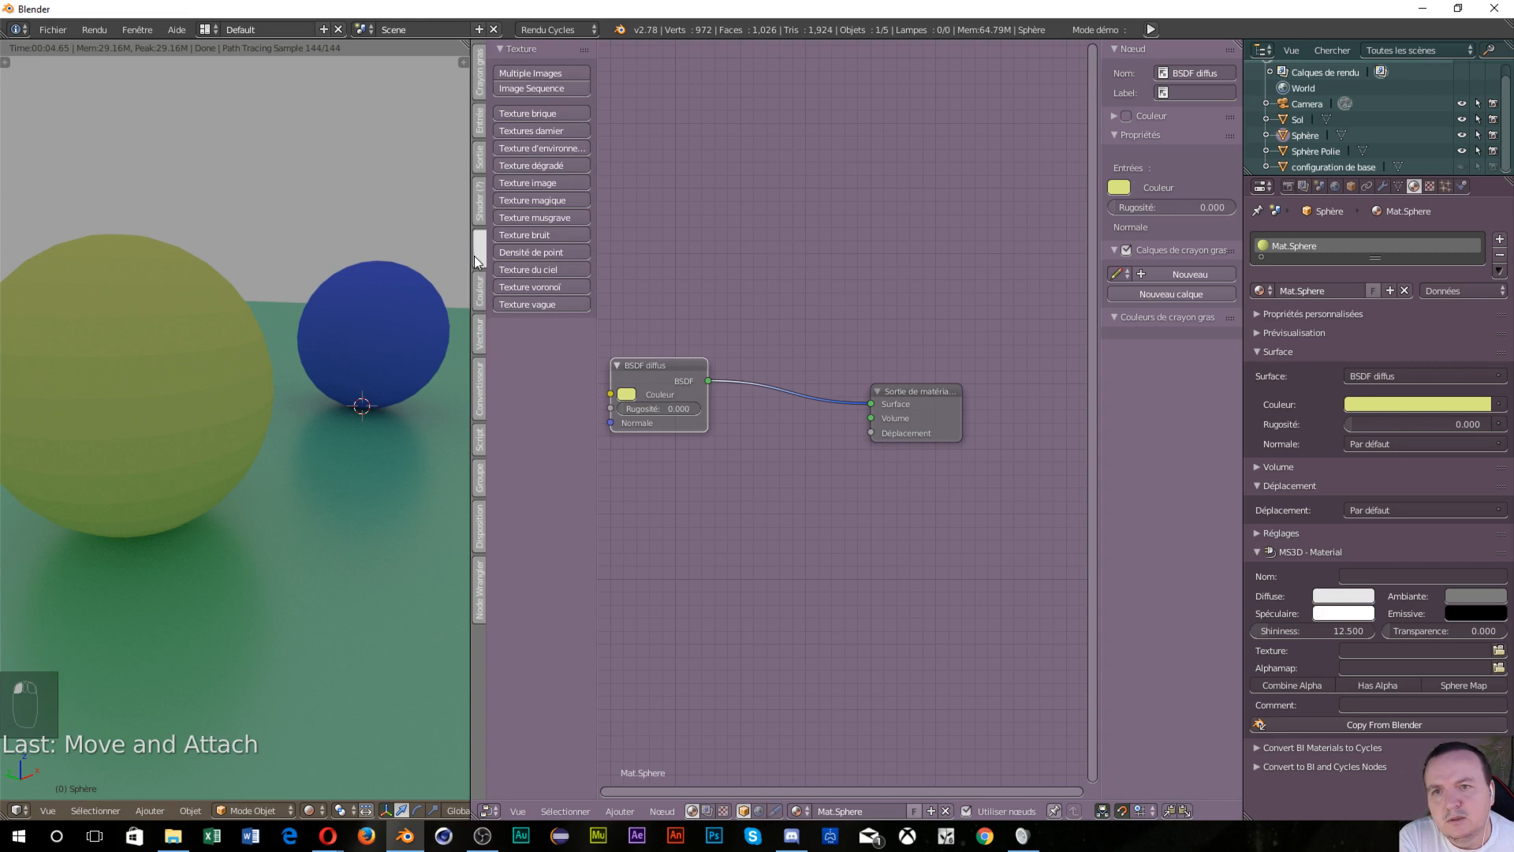
click(480, 207)
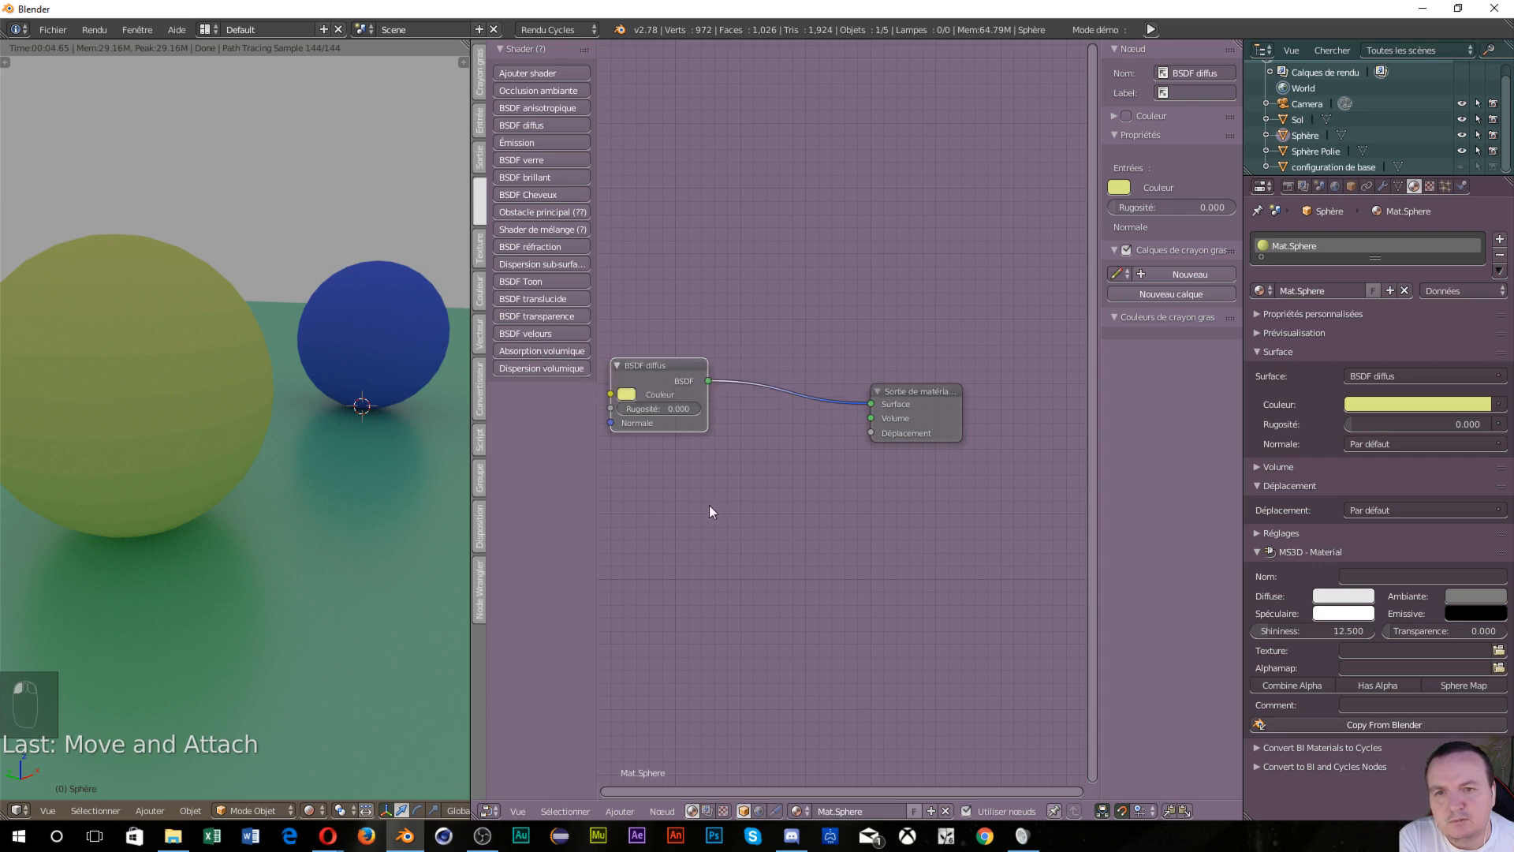
Add a Volume Absorption shader below the Diffuse BSDF, colour it red, and link it to the Material Output's Volume
click(536, 351)
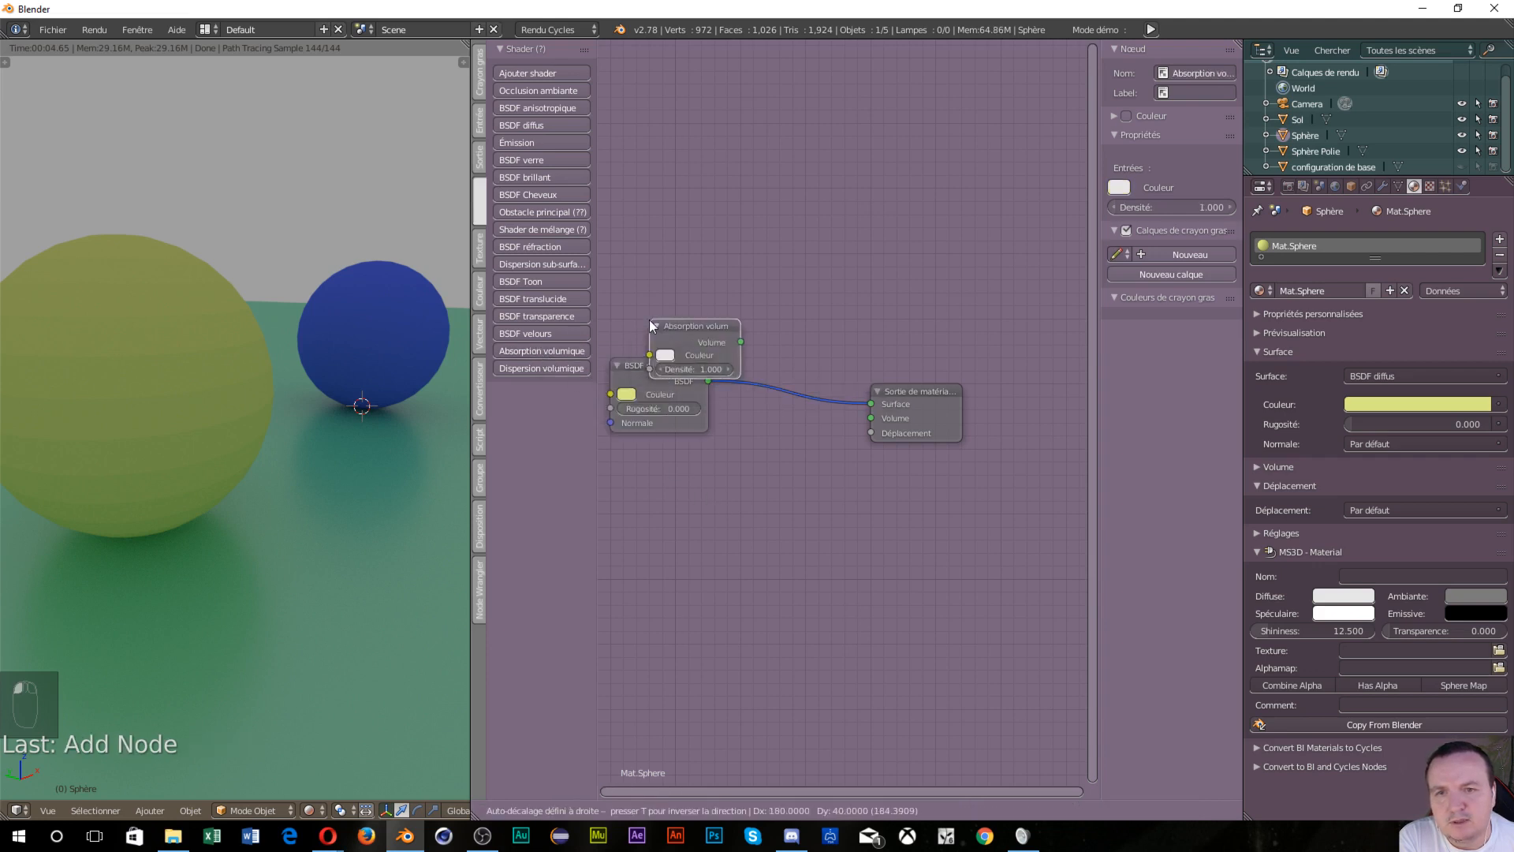
click(655, 497)
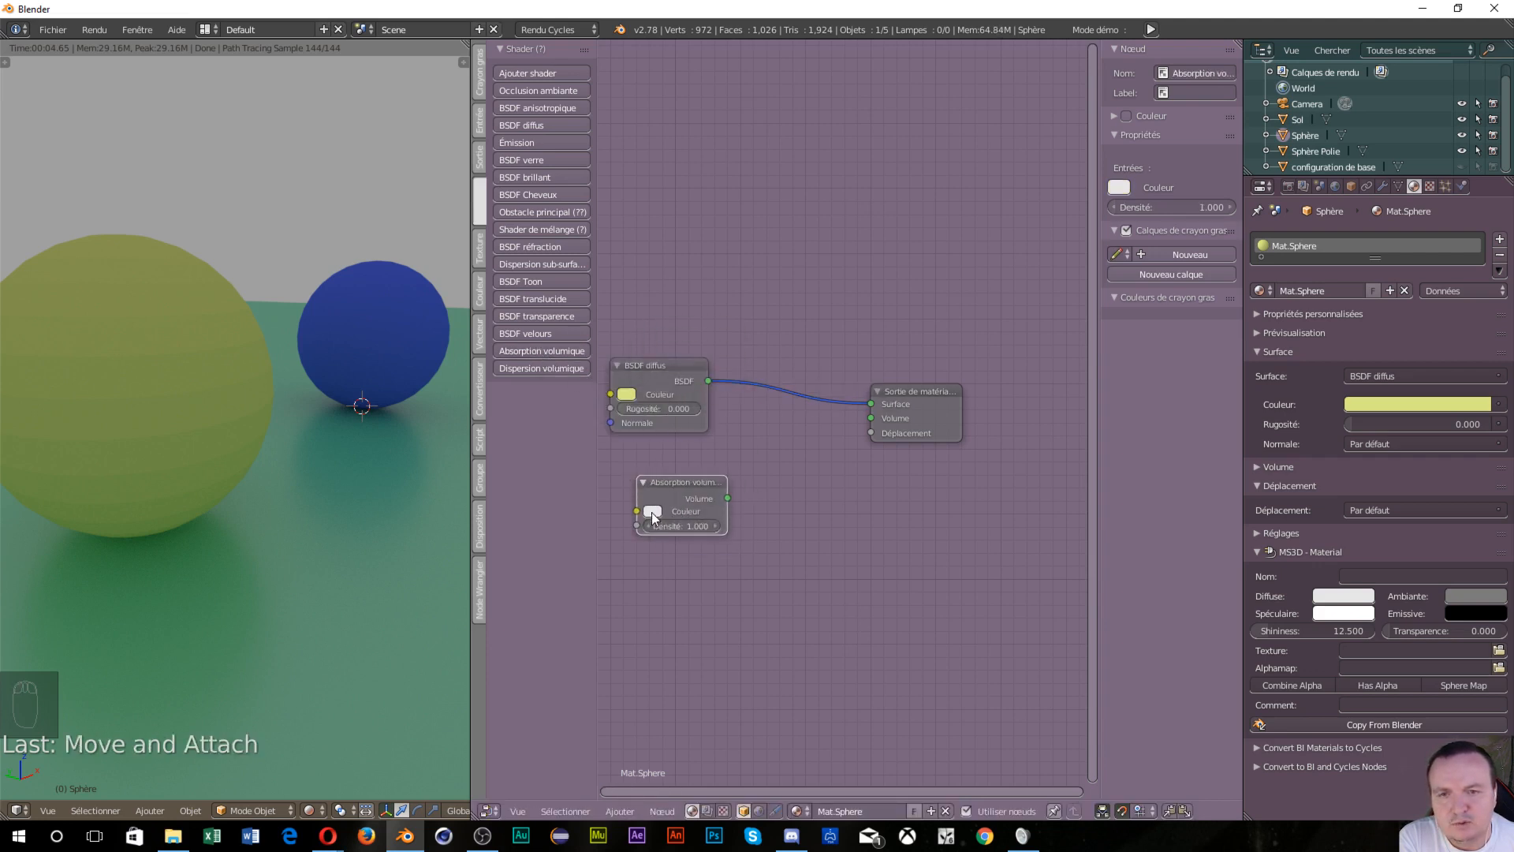
click(653, 513)
drag(695, 364, 882, 414)
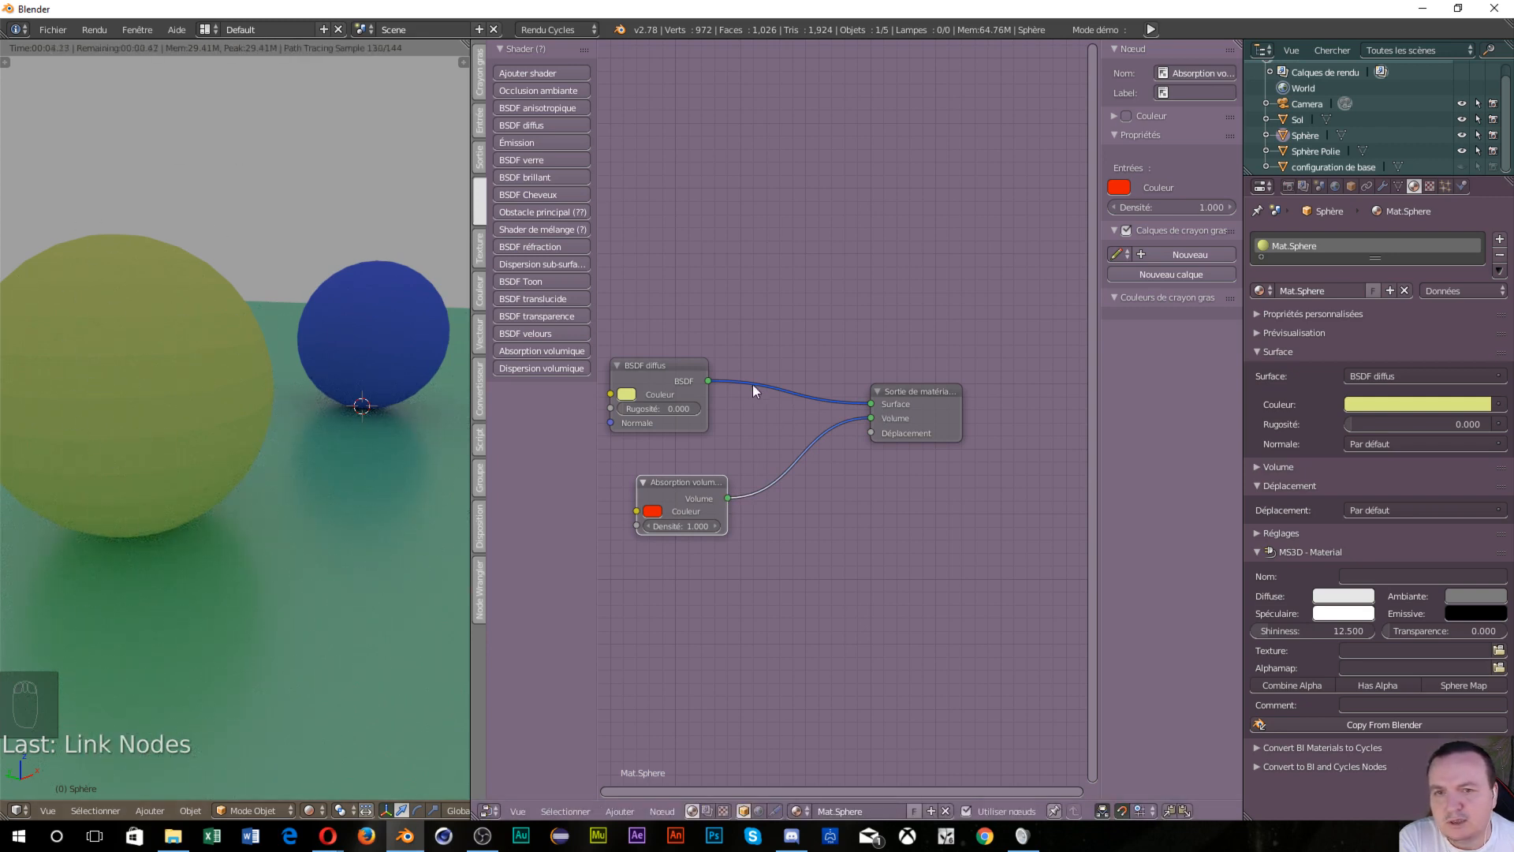
Spread the Diffuse, Volume Absorption and Material Output nodes further apart and set the absorption density to 1.500
drag(663, 377, 688, 181)
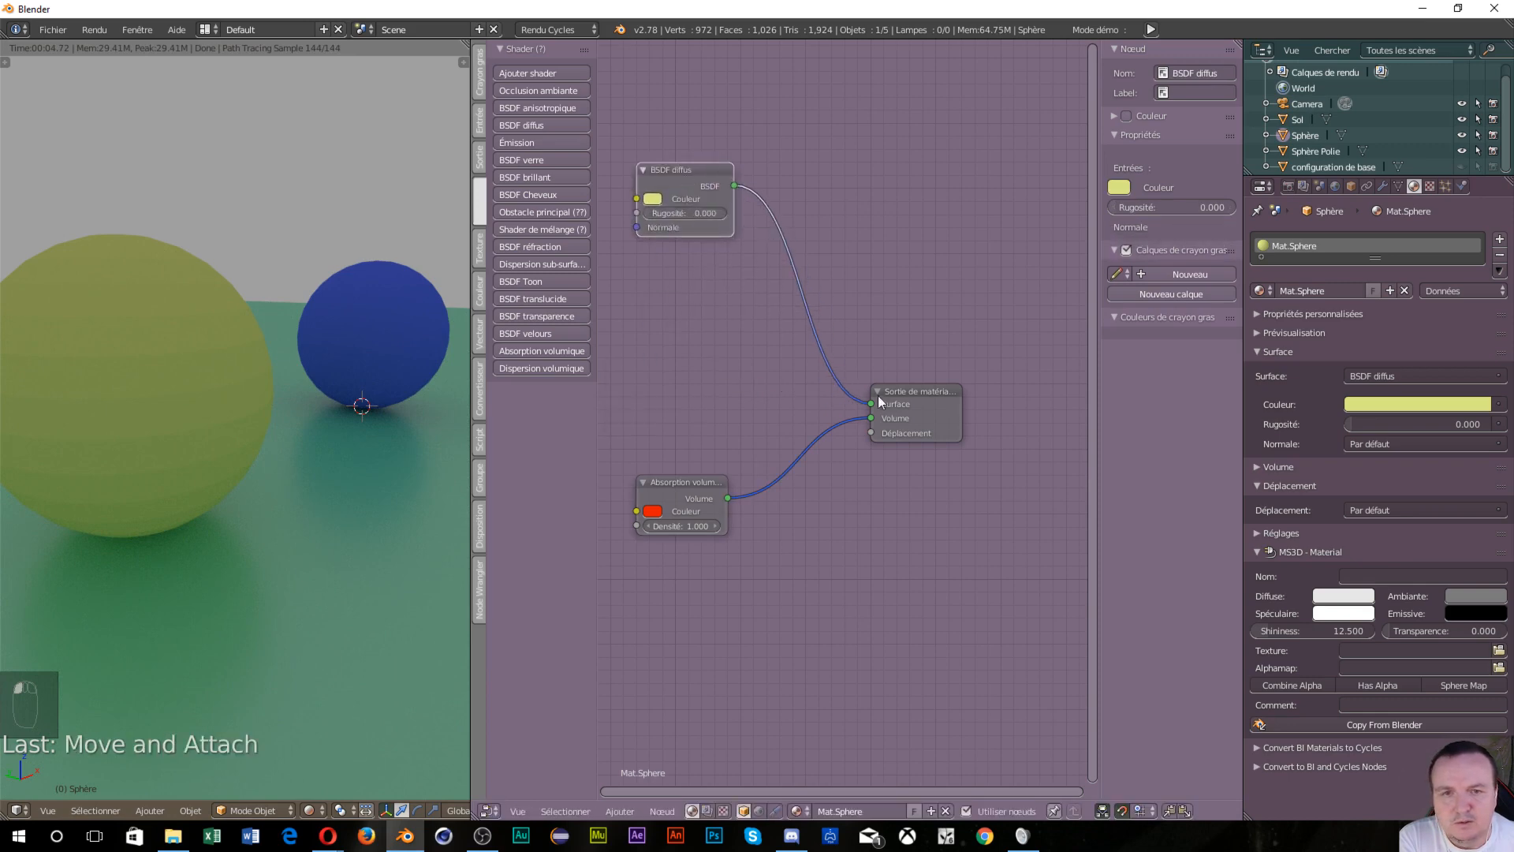
drag(934, 401, 999, 441)
drag(663, 481, 709, 566)
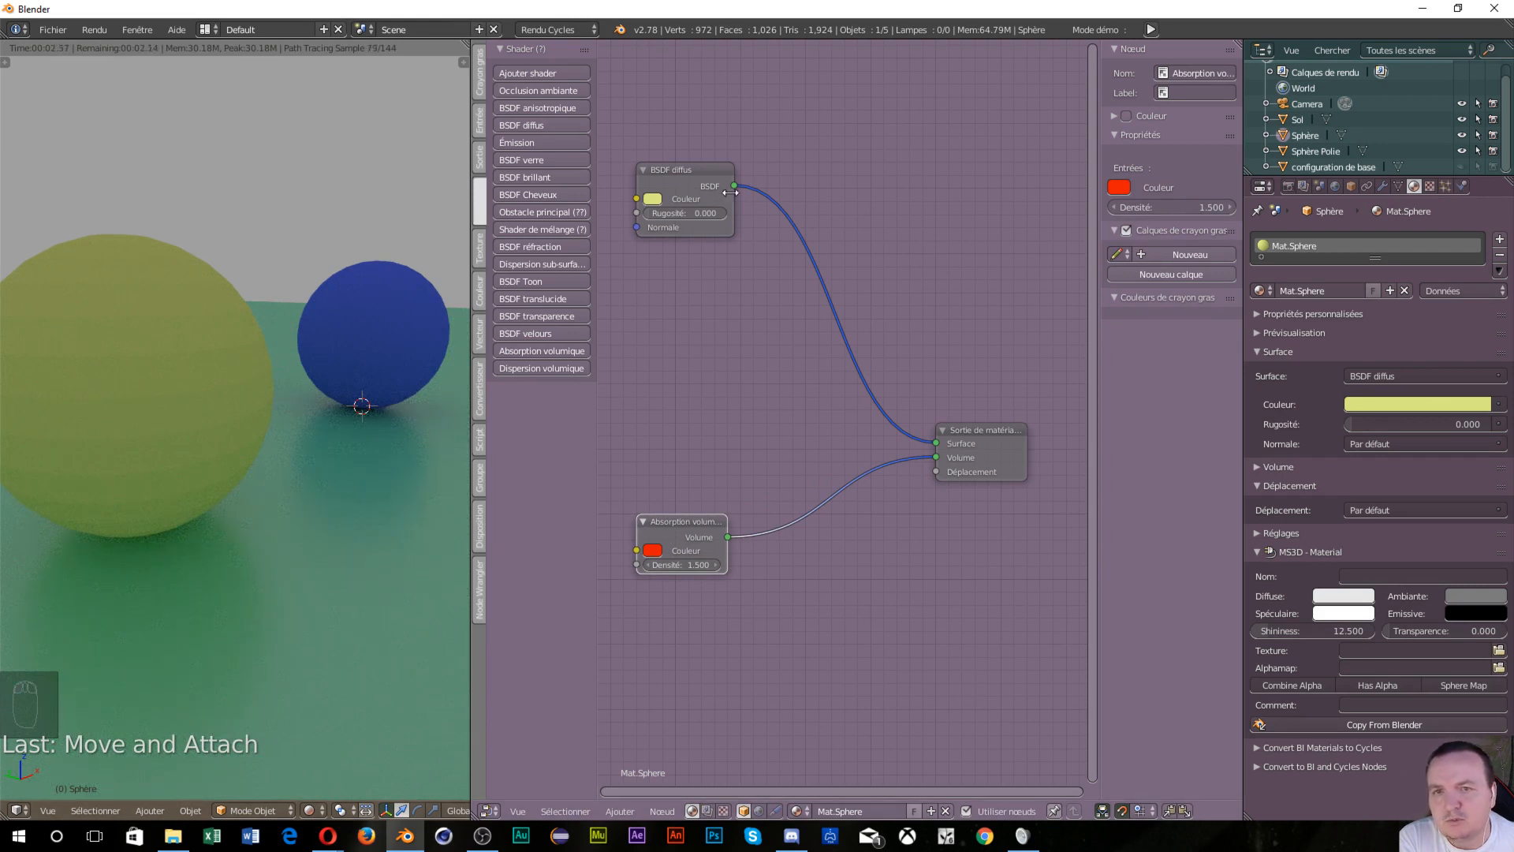
click(670, 172)
drag(671, 172, 657, 159)
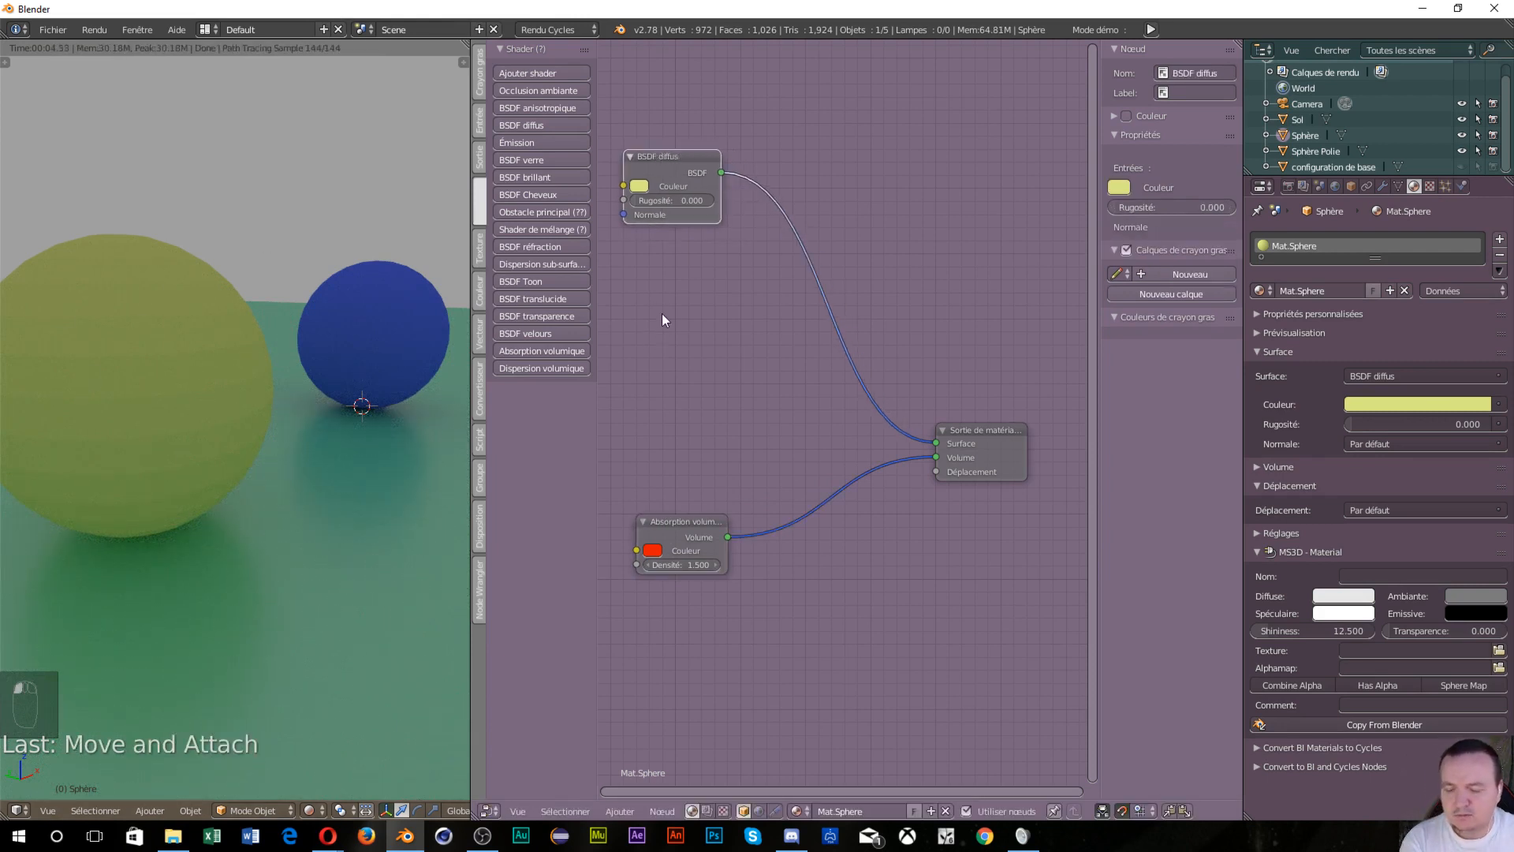
Add a Glossy BSDF node directly below the Diffuse BSDF
key(shift+a)
mouse_move(654, 387)
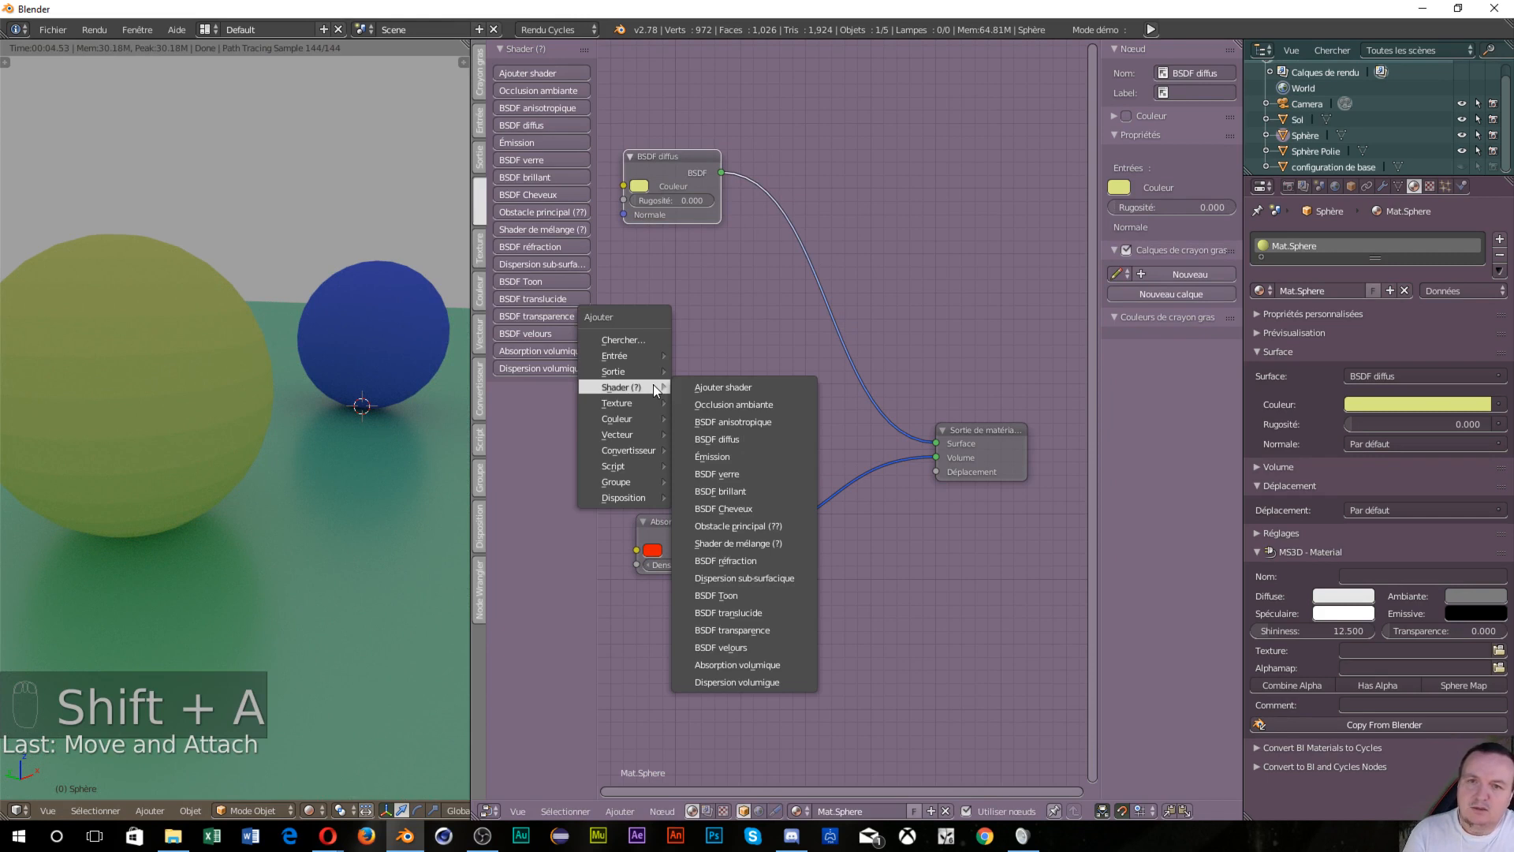
click(713, 489)
click(666, 304)
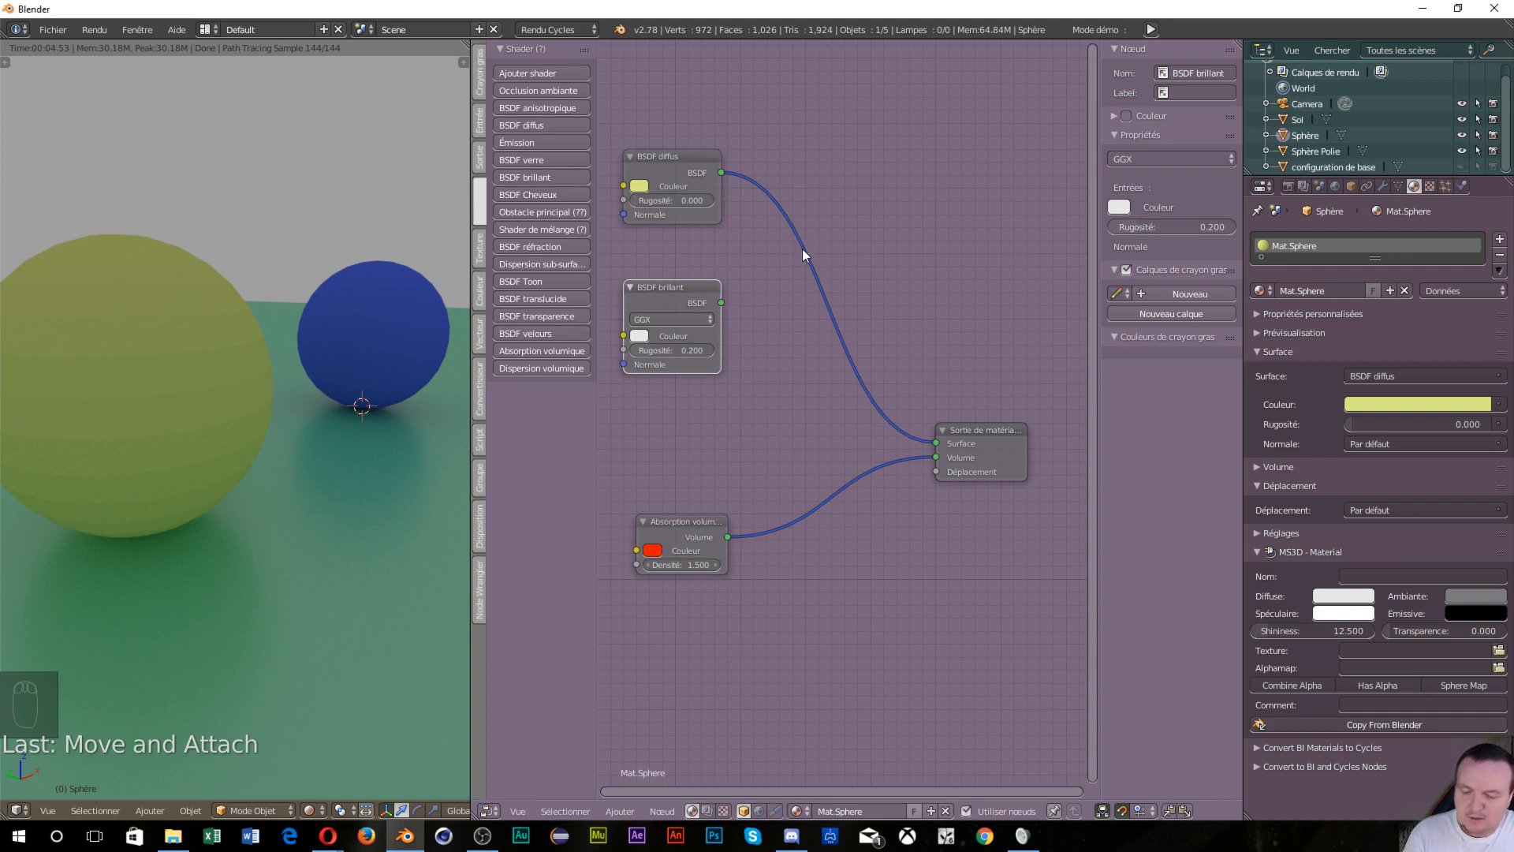
Insert a Mix Shader between the Diffuse BSDF and the Material Output, and link the Glossy BSDF to its second shader input
key(shift+a)
mouse_move(802, 250)
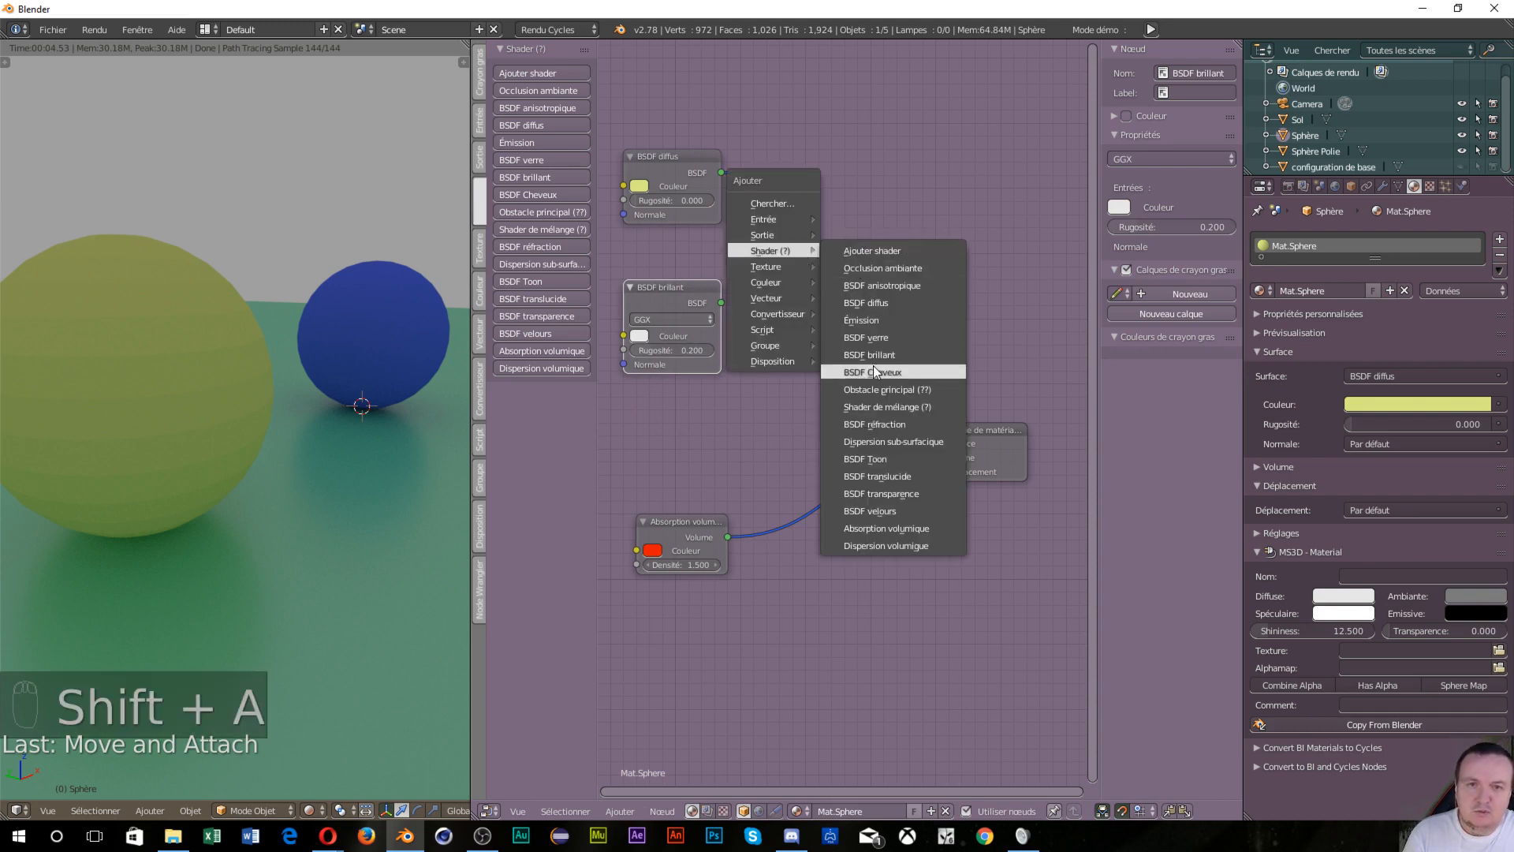
click(877, 406)
click(787, 251)
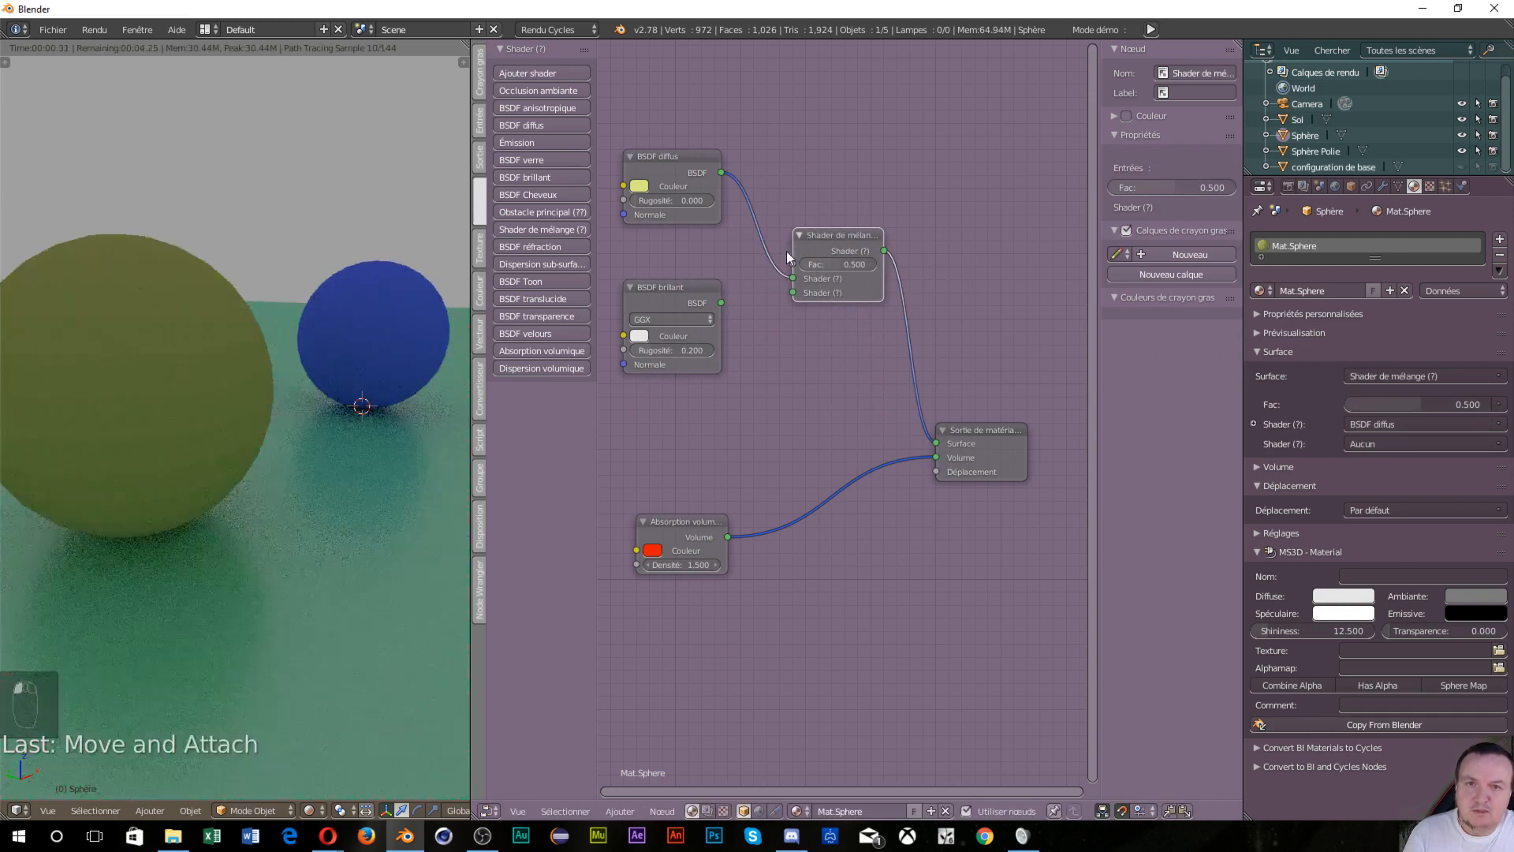
drag(722, 302, 794, 293)
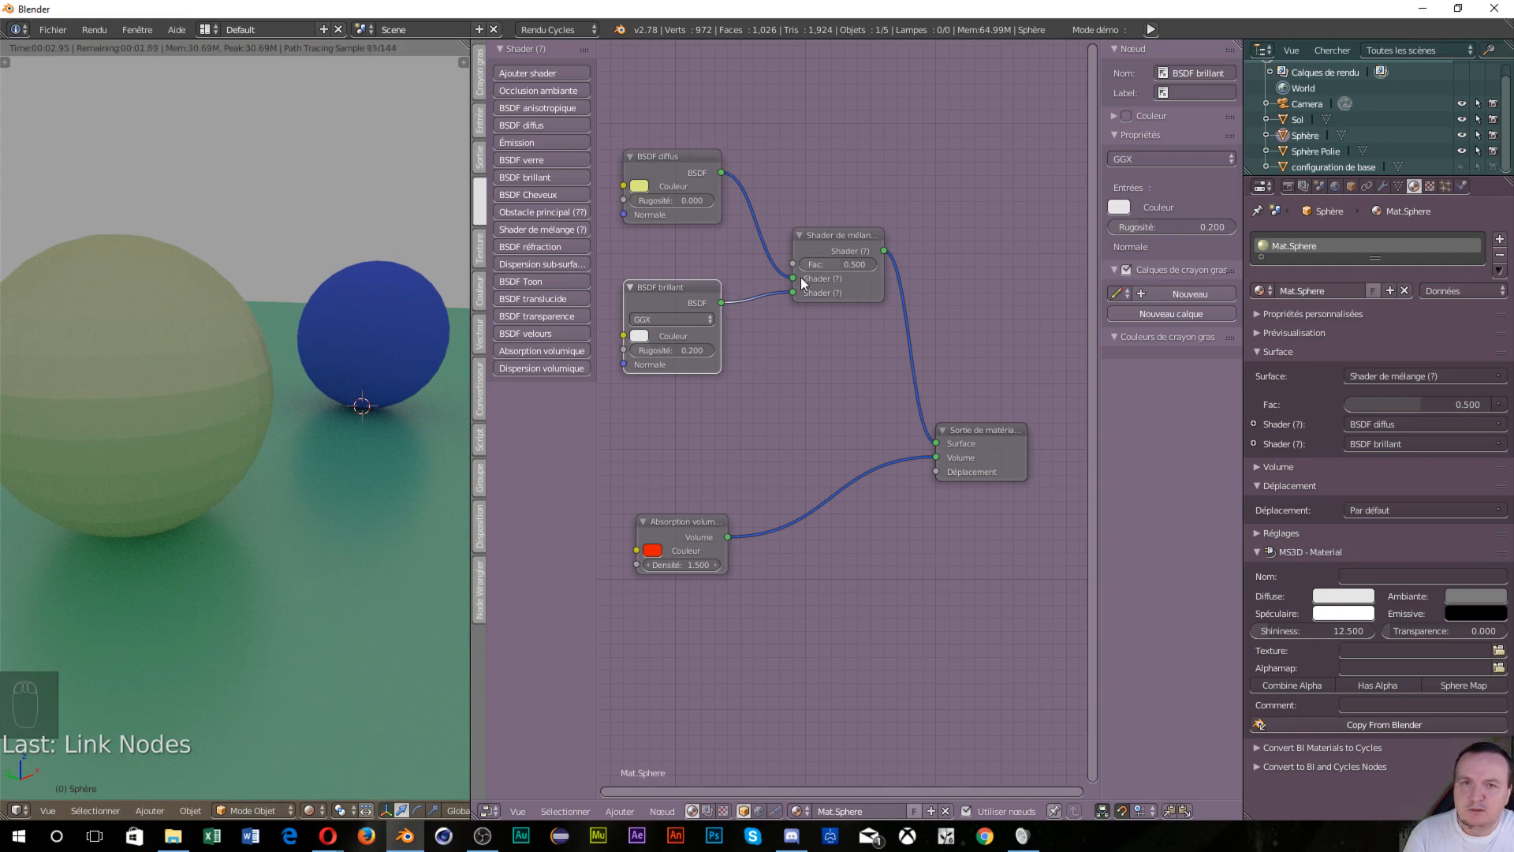
Set the Glossy BSDF's roughness to 0.000, inspect the reflections on the sphere, and change its distribution to Beckmann
drag(672, 350, 629, 350)
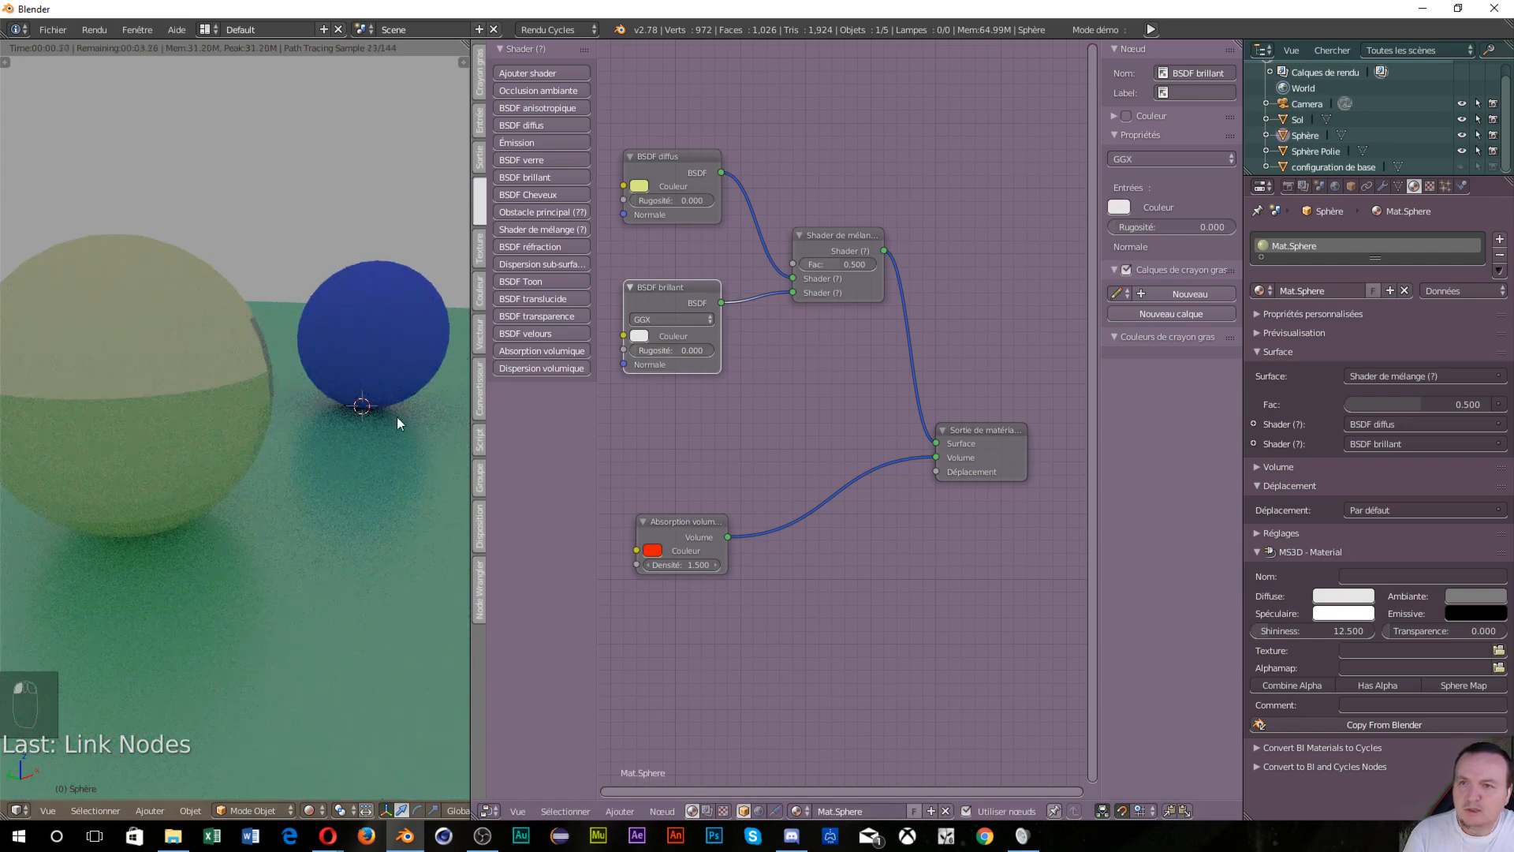
scroll(157, 447, up, 2)
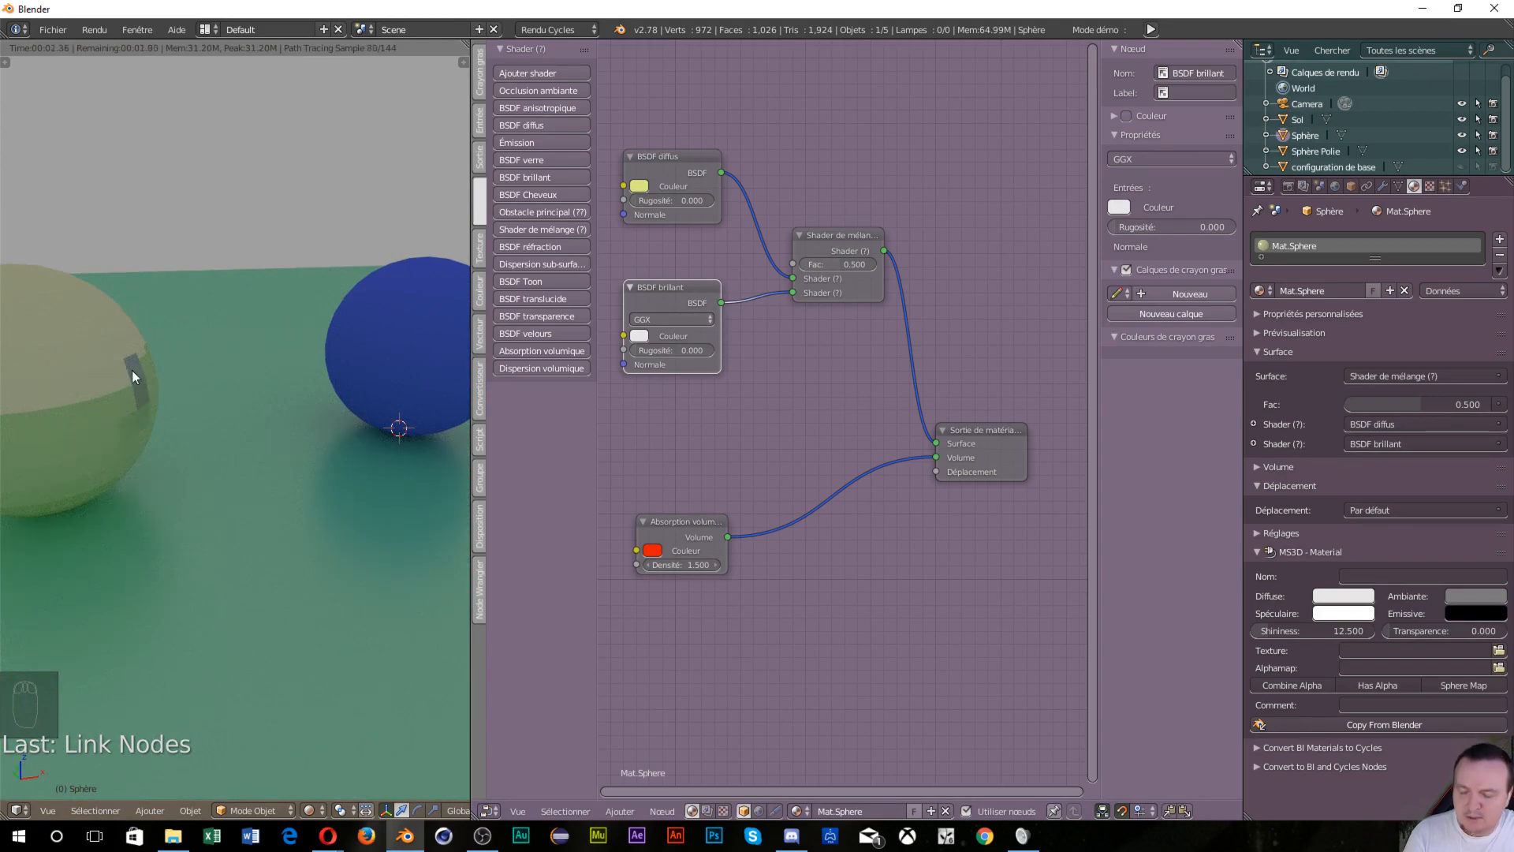
middle_drag(120, 272, 310, 262)
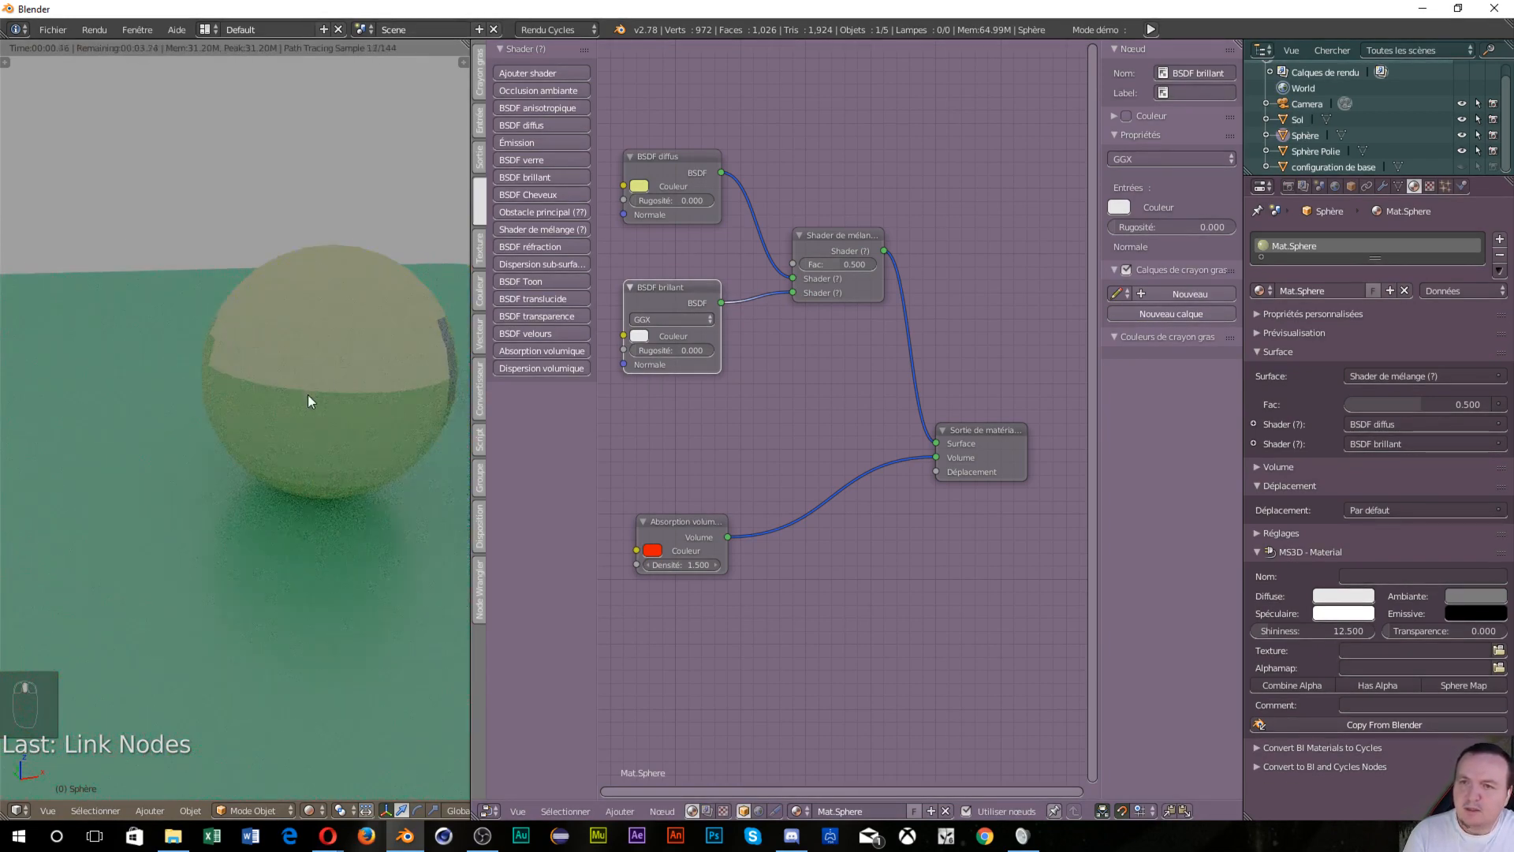
scroll(307, 394, up, 5)
scroll(308, 394, down, 3)
middle_drag(303, 394, 225, 386)
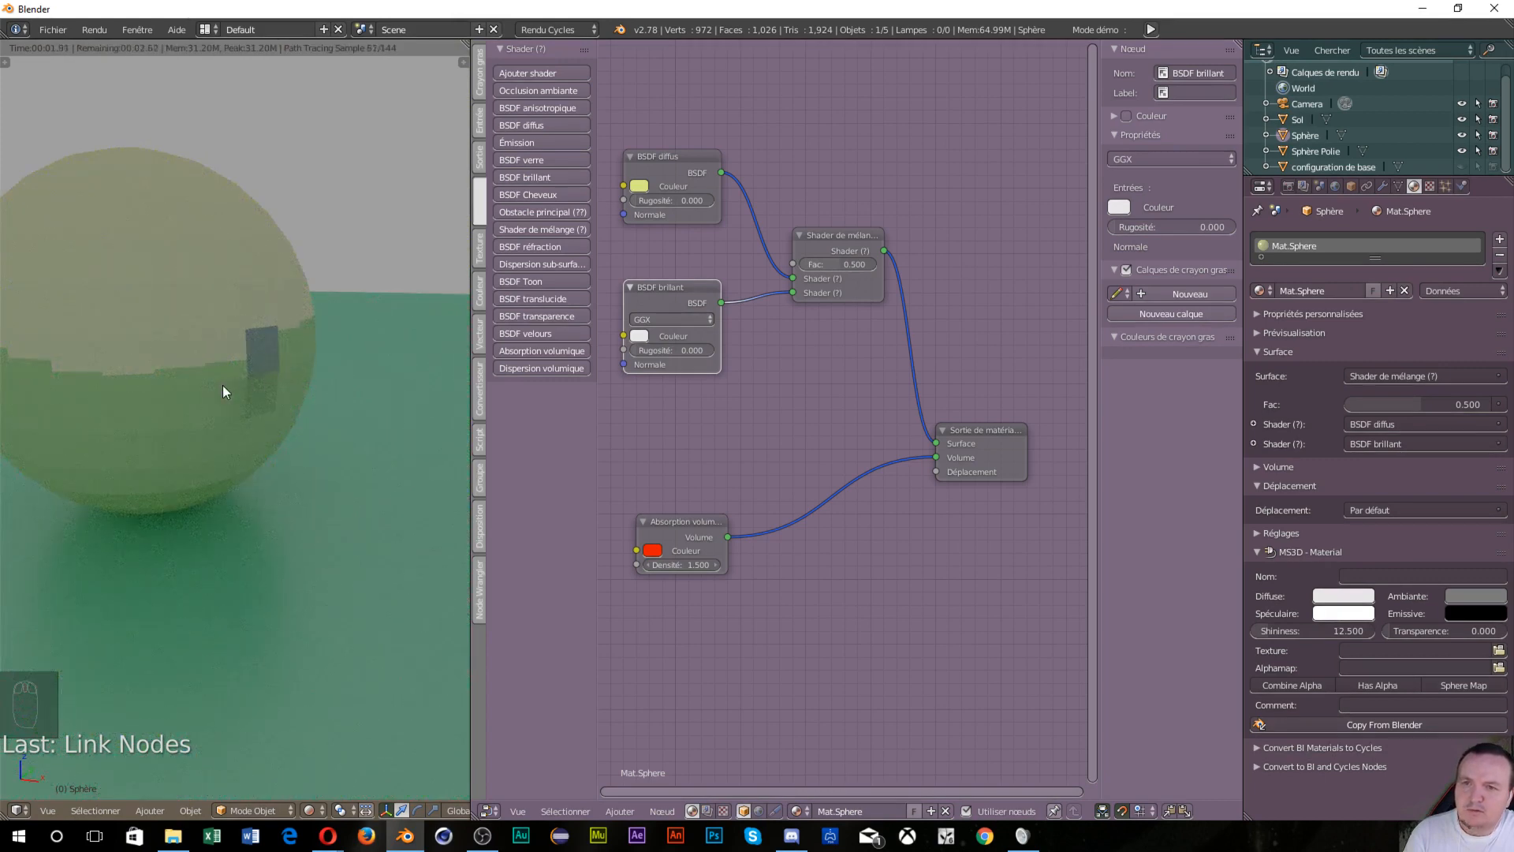
scroll(222, 384, down, 2)
scroll(222, 385, up, 2)
click(696, 316)
click(689, 292)
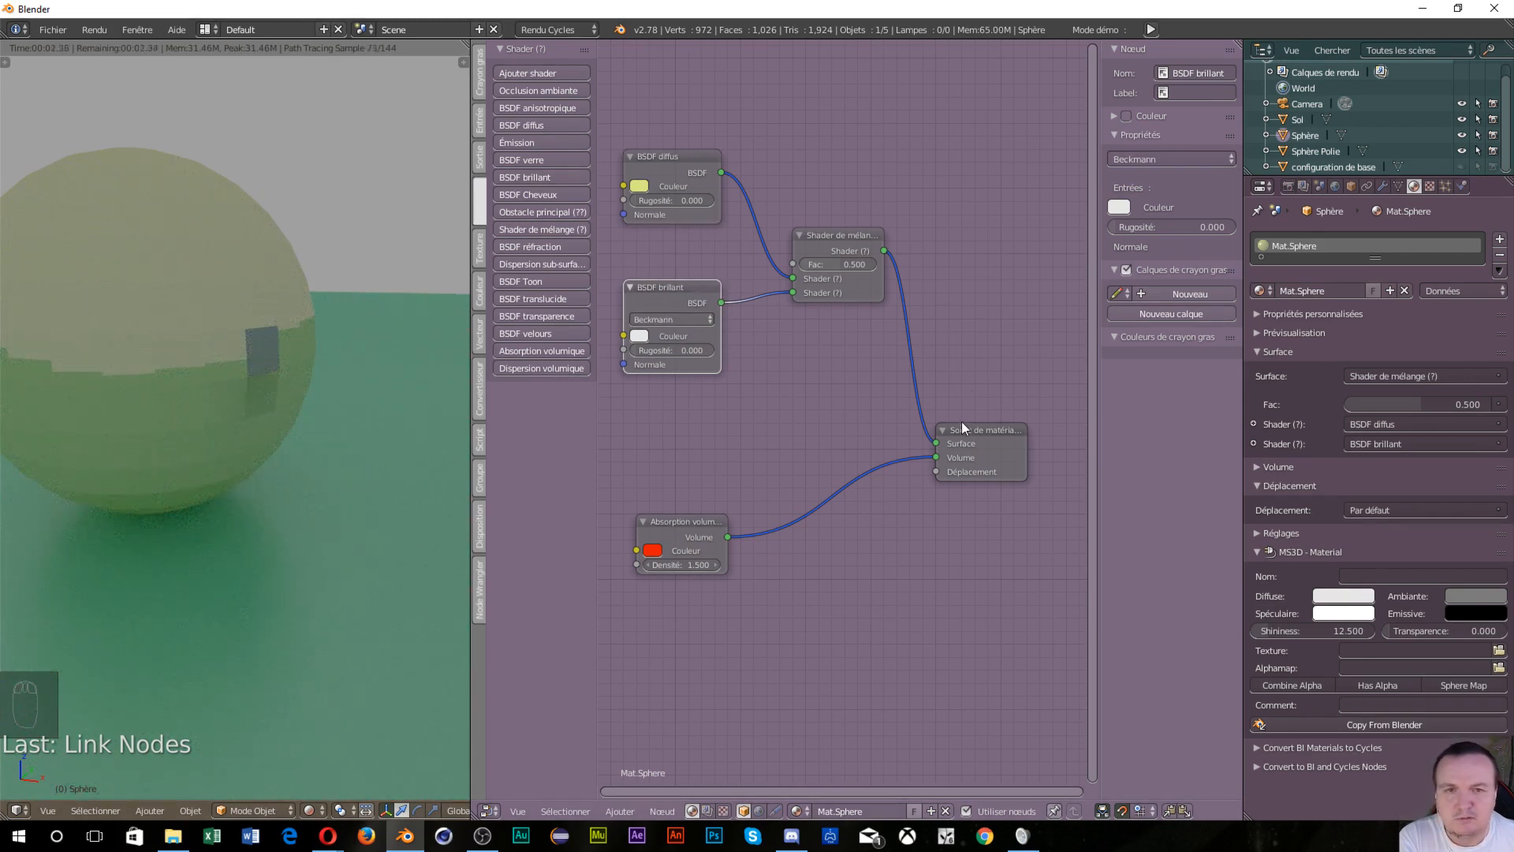
Move the Material Output and Volume Absorption nodes down, and add a Glass BSDF between the Glossy and Volume Absorption nodes
drag(986, 433, 999, 473)
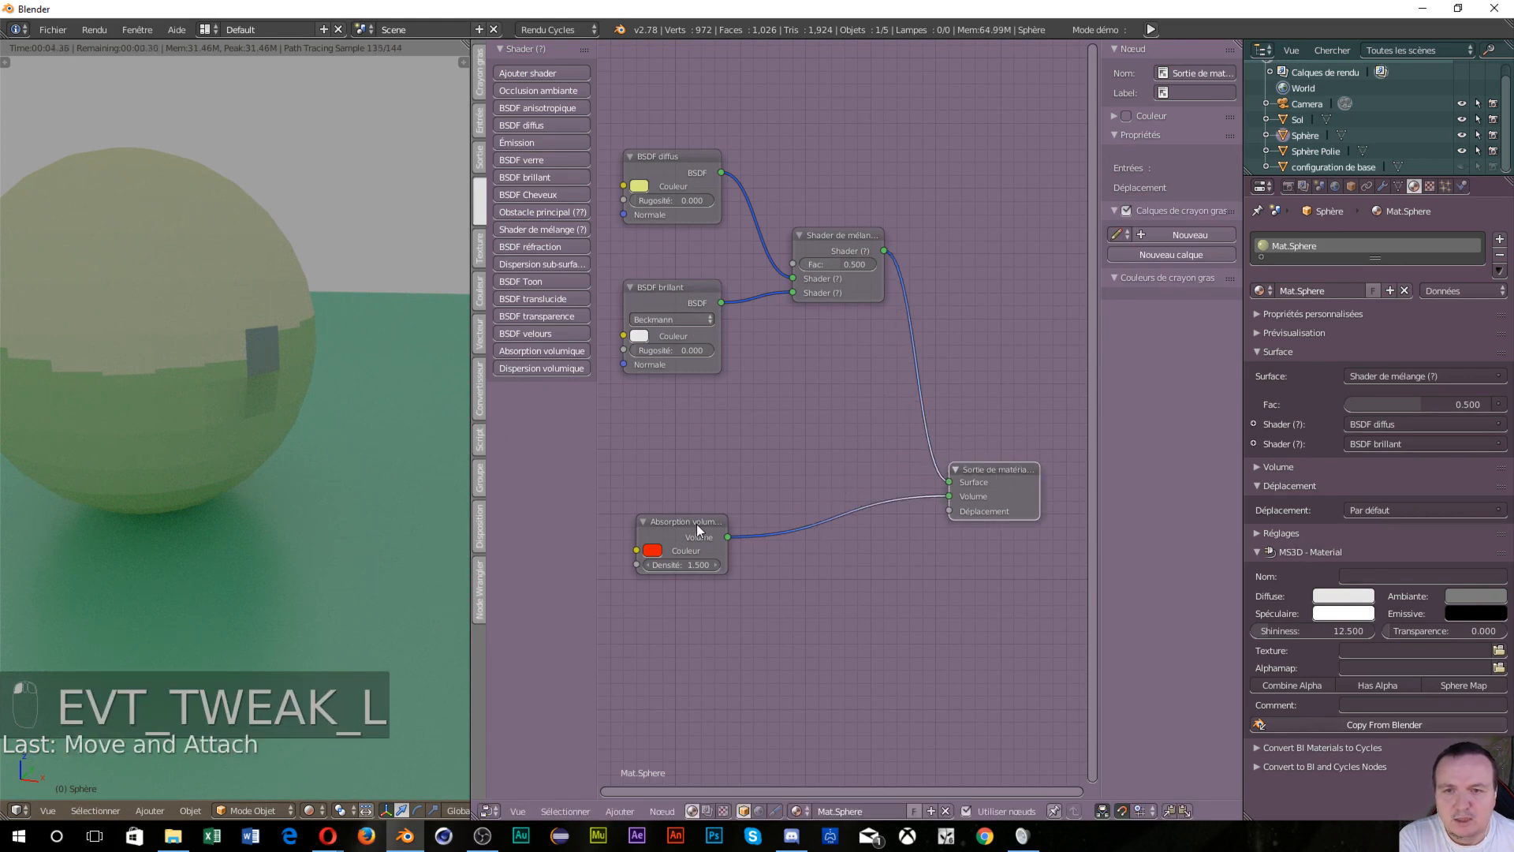
drag(697, 524, 678, 615)
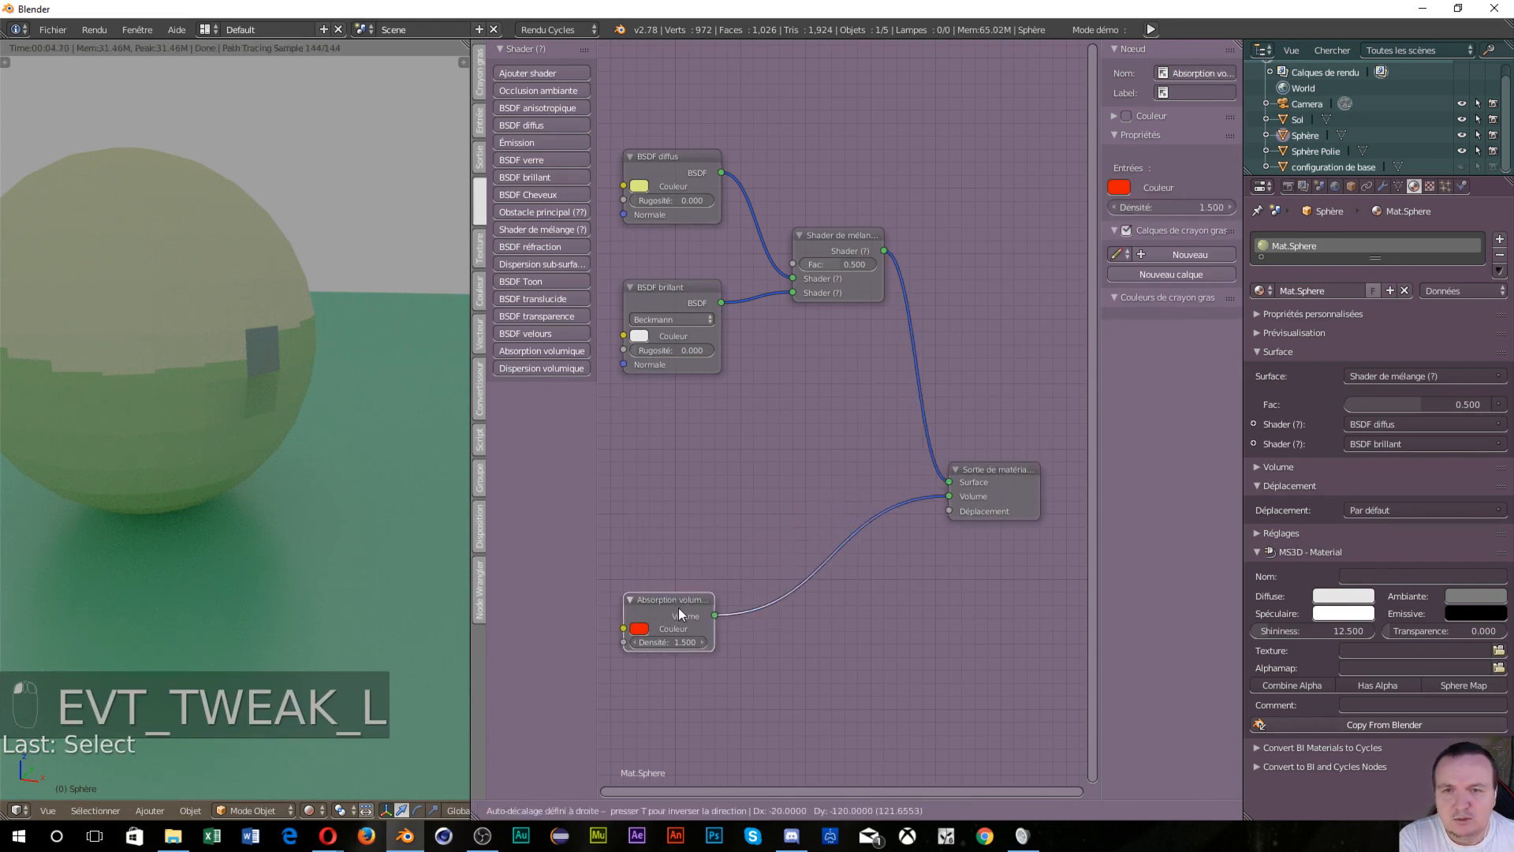
click(679, 319)
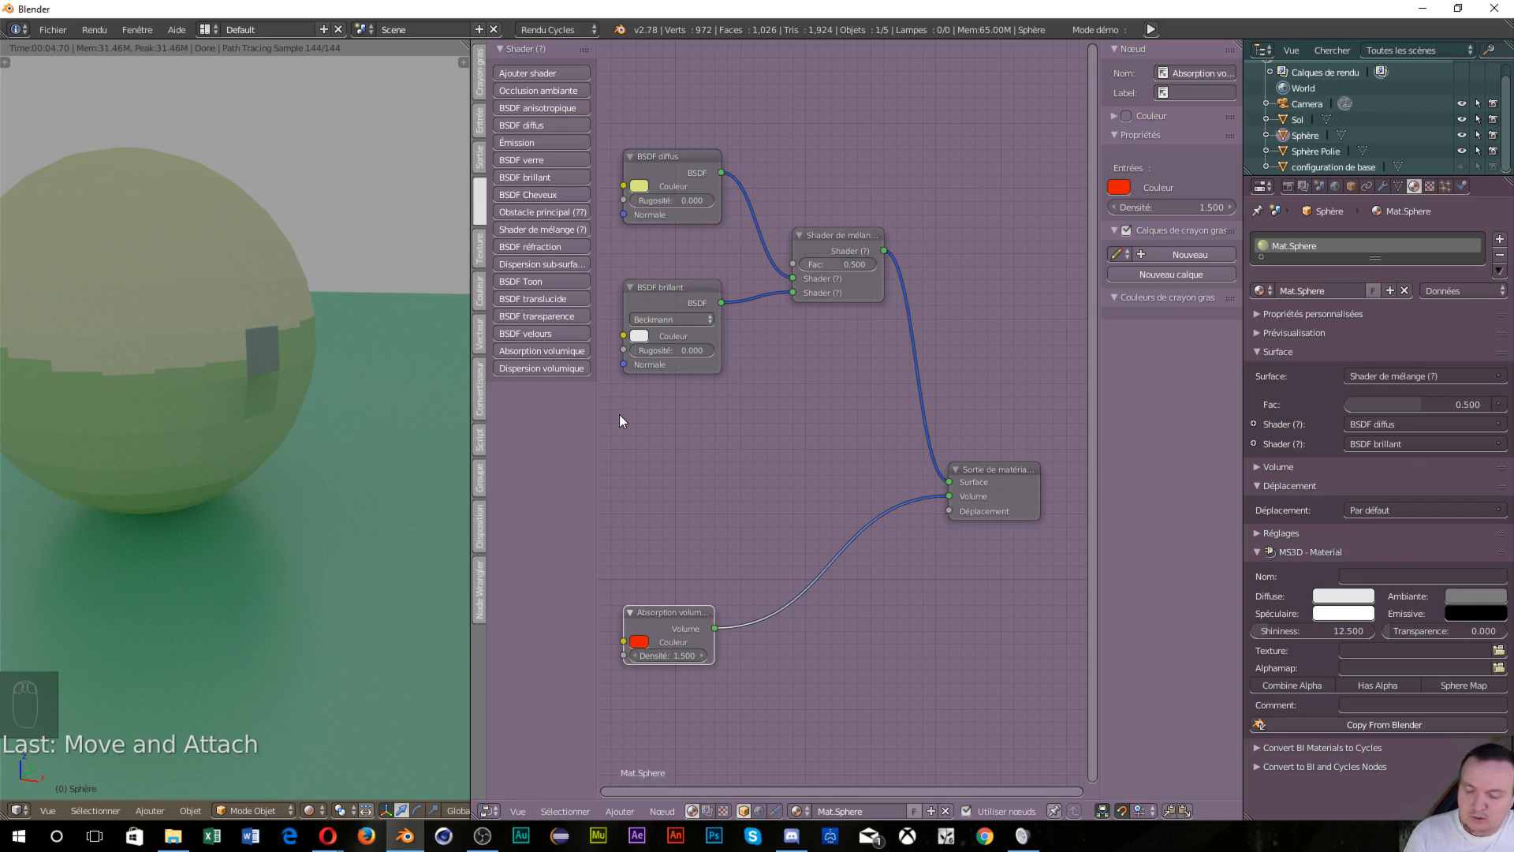
key(shift+a)
mouse_move(652, 424)
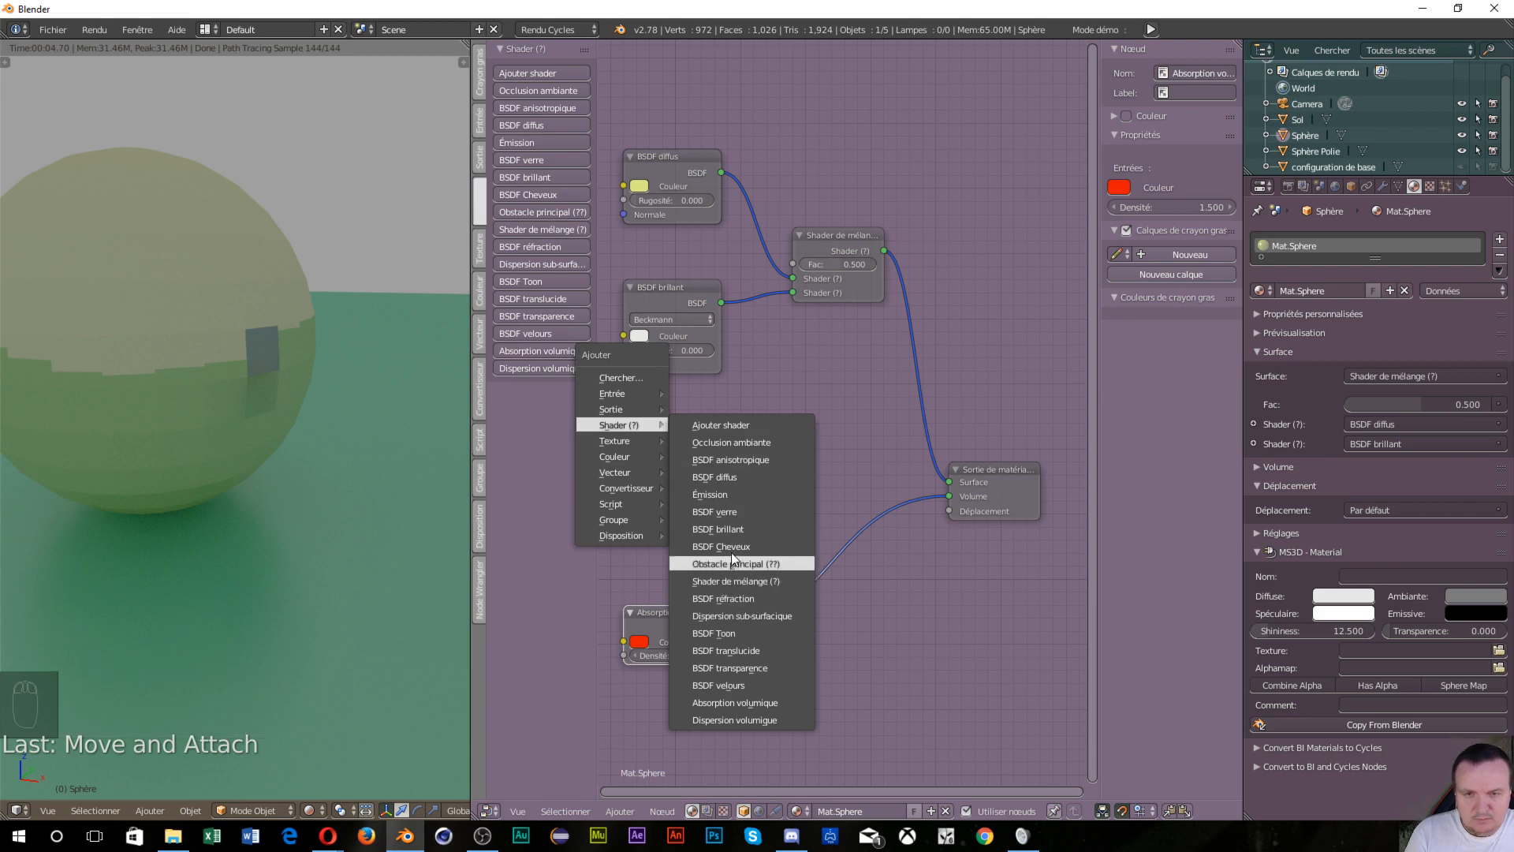
click(731, 511)
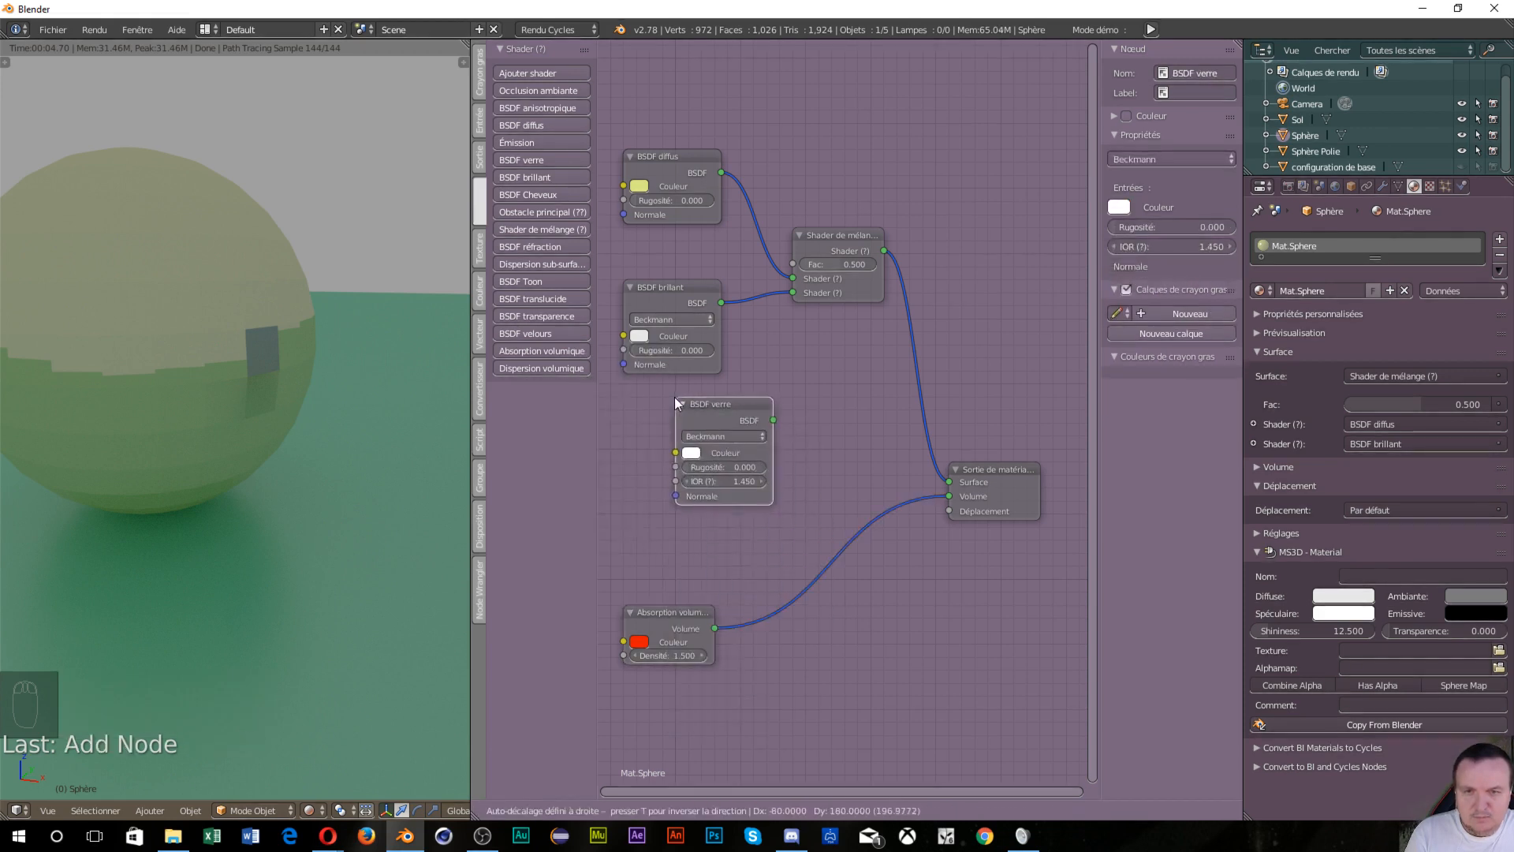
click(636, 418)
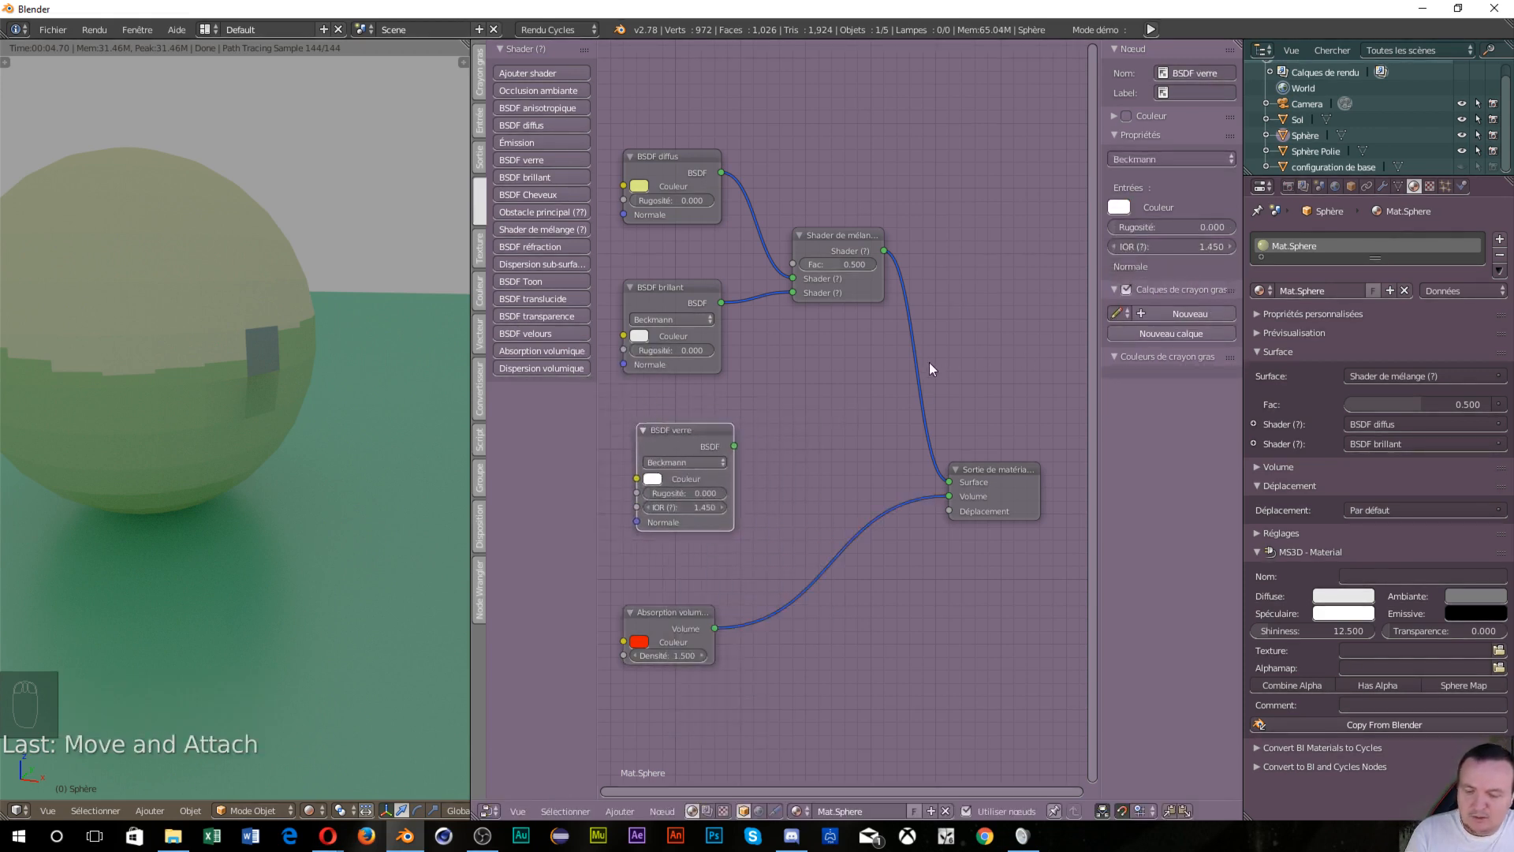
Insert a second Mix Shader between the first one and the Material Output, and link the Glass BSDF to its second shader input
key(shift+a)
mouse_move(929, 364)
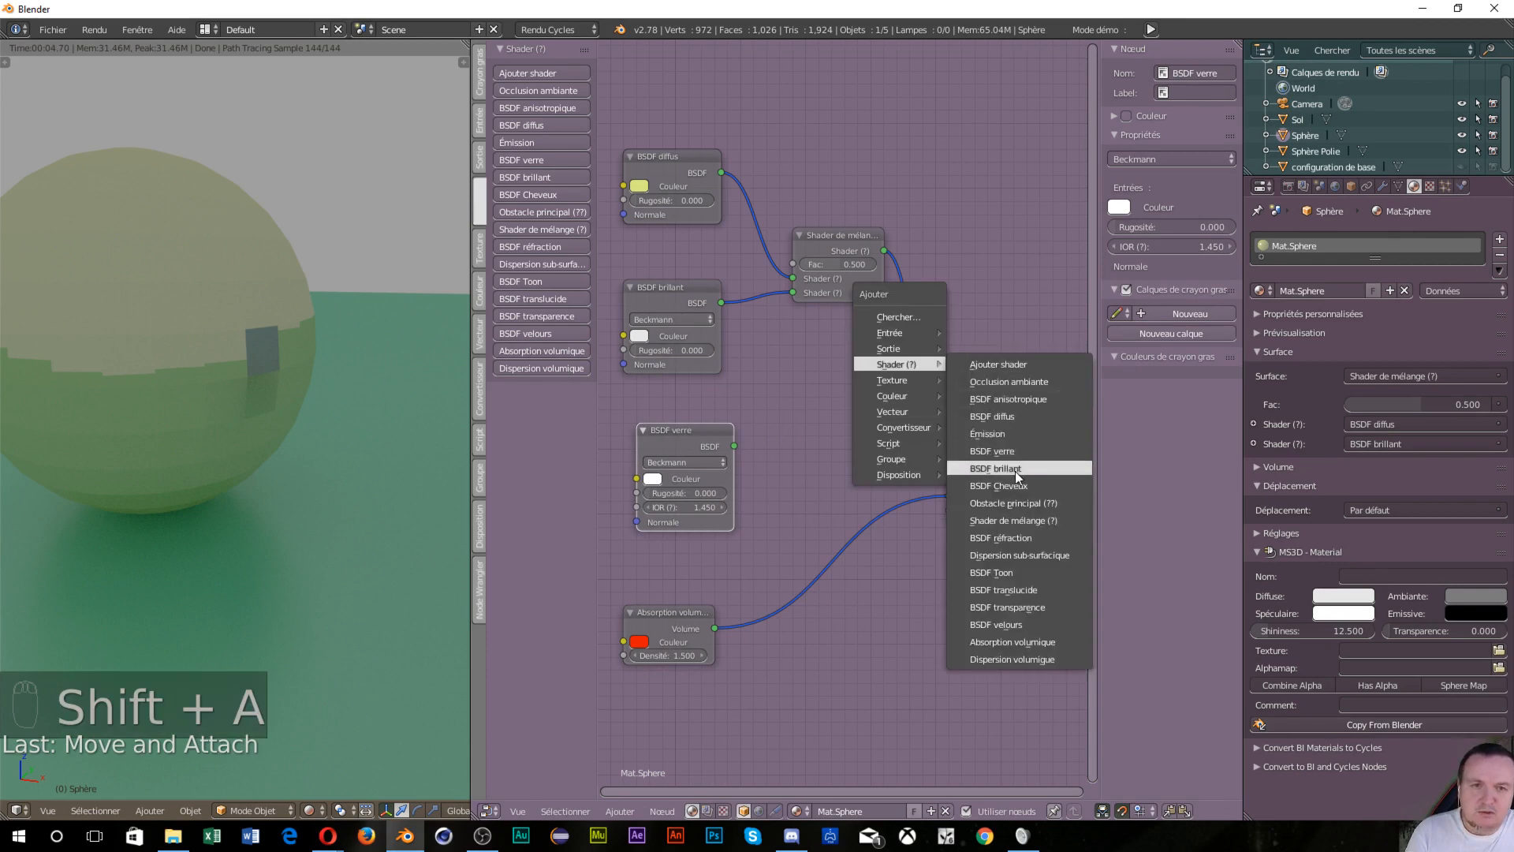
click(1017, 521)
click(893, 353)
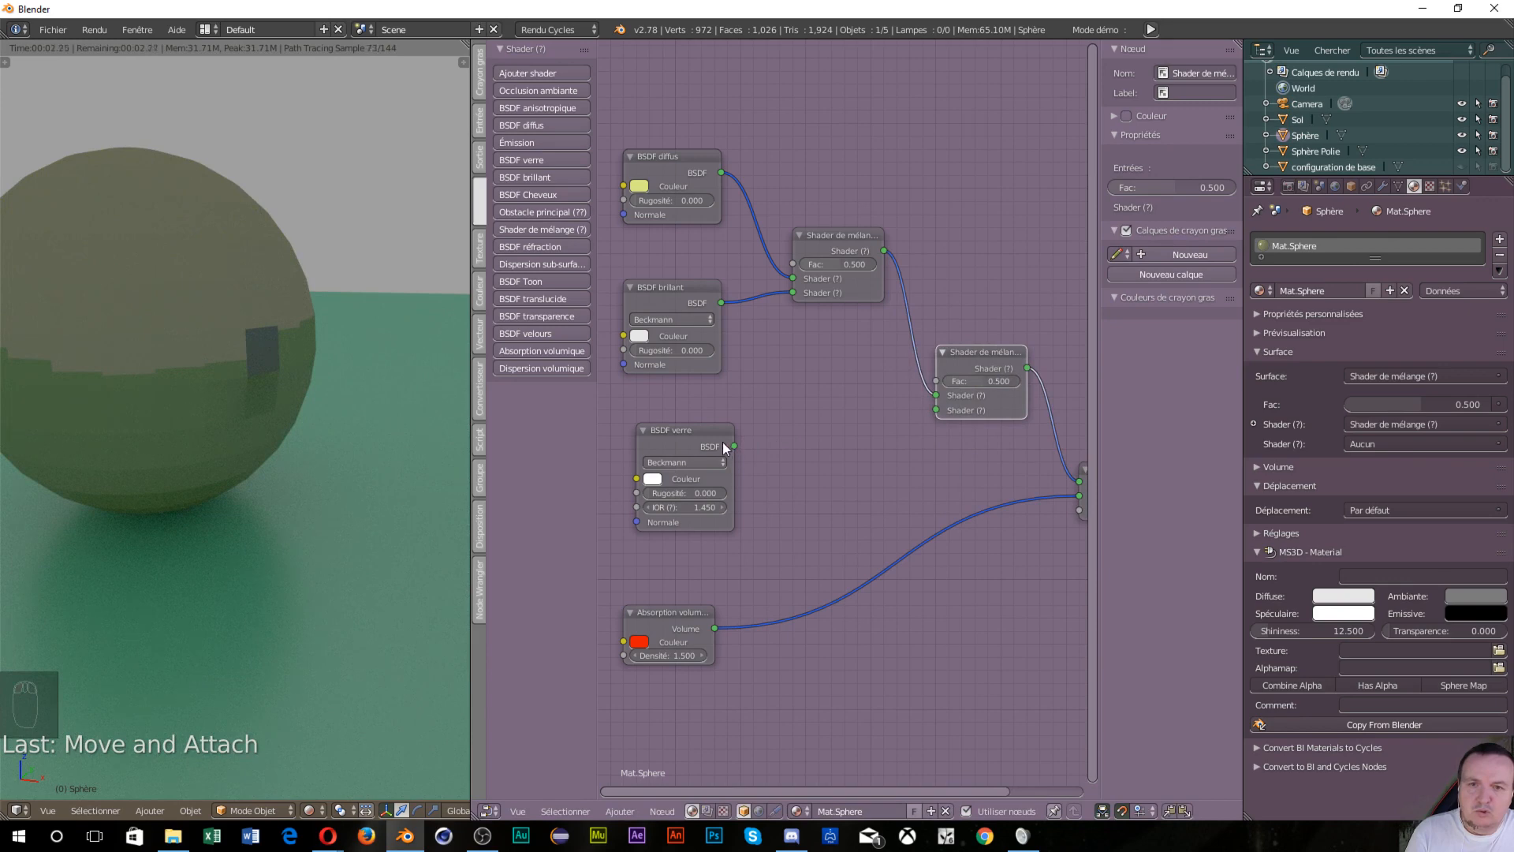
drag(734, 447, 935, 411)
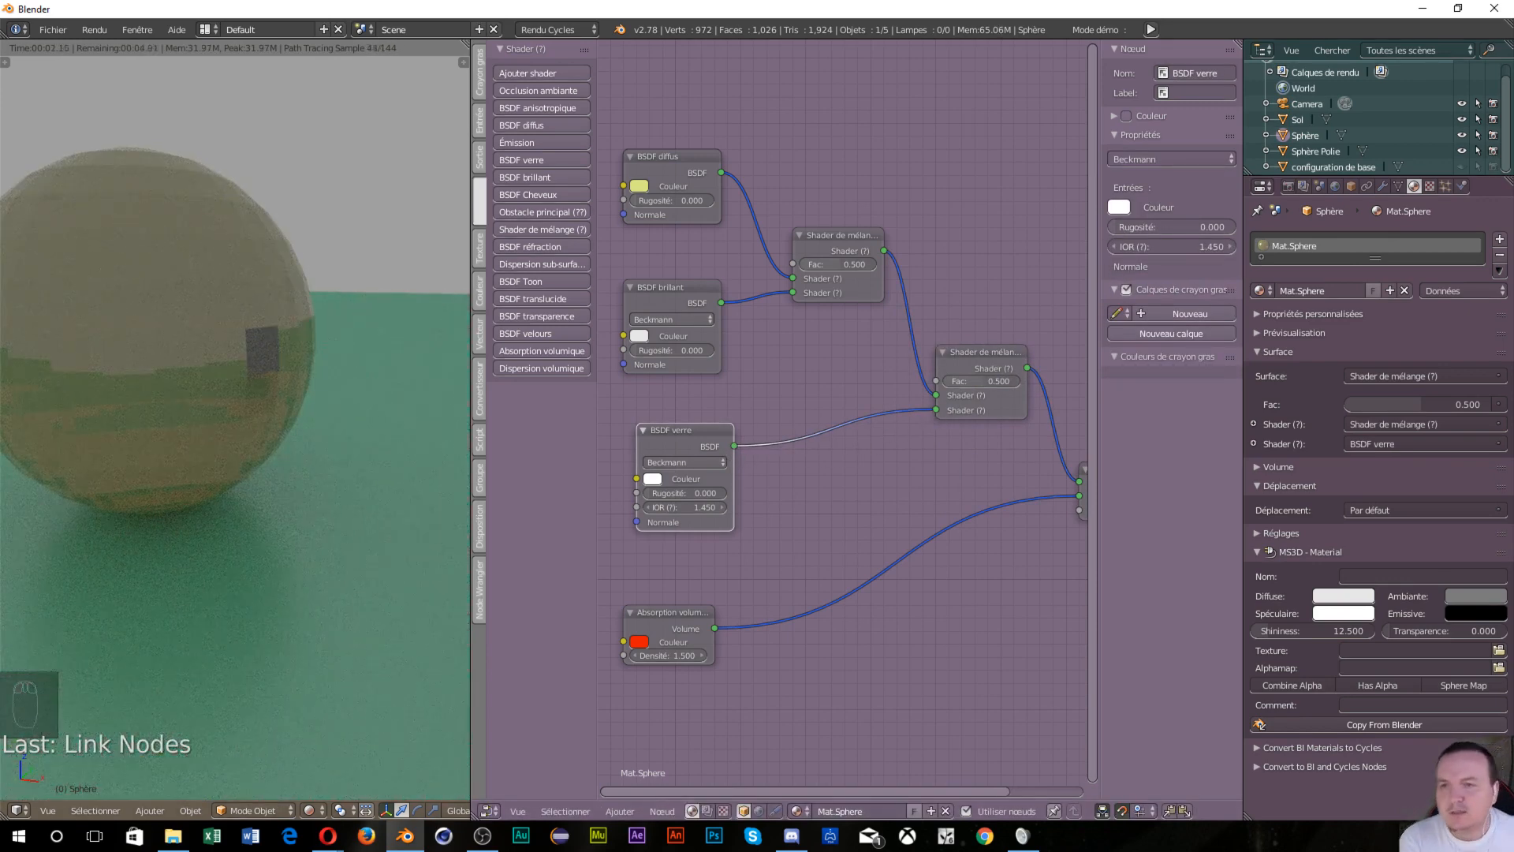
Try a factor of 1.000 on the second Mix Shader and examine the rendered sphere from several angles and distances
middle_drag(325, 500, 58, 498)
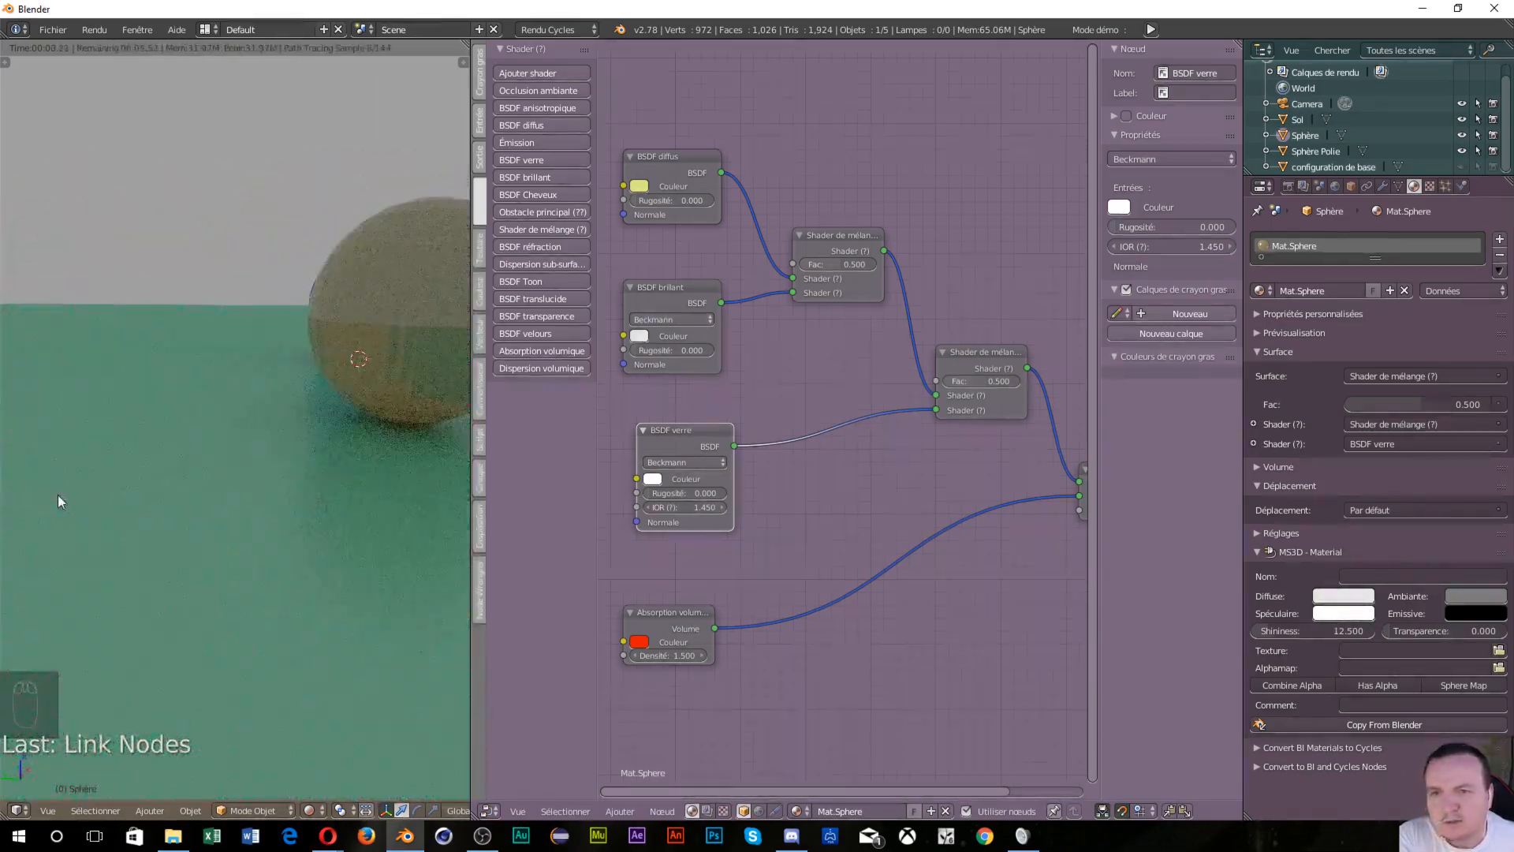
middle_drag(303, 448, 224, 513)
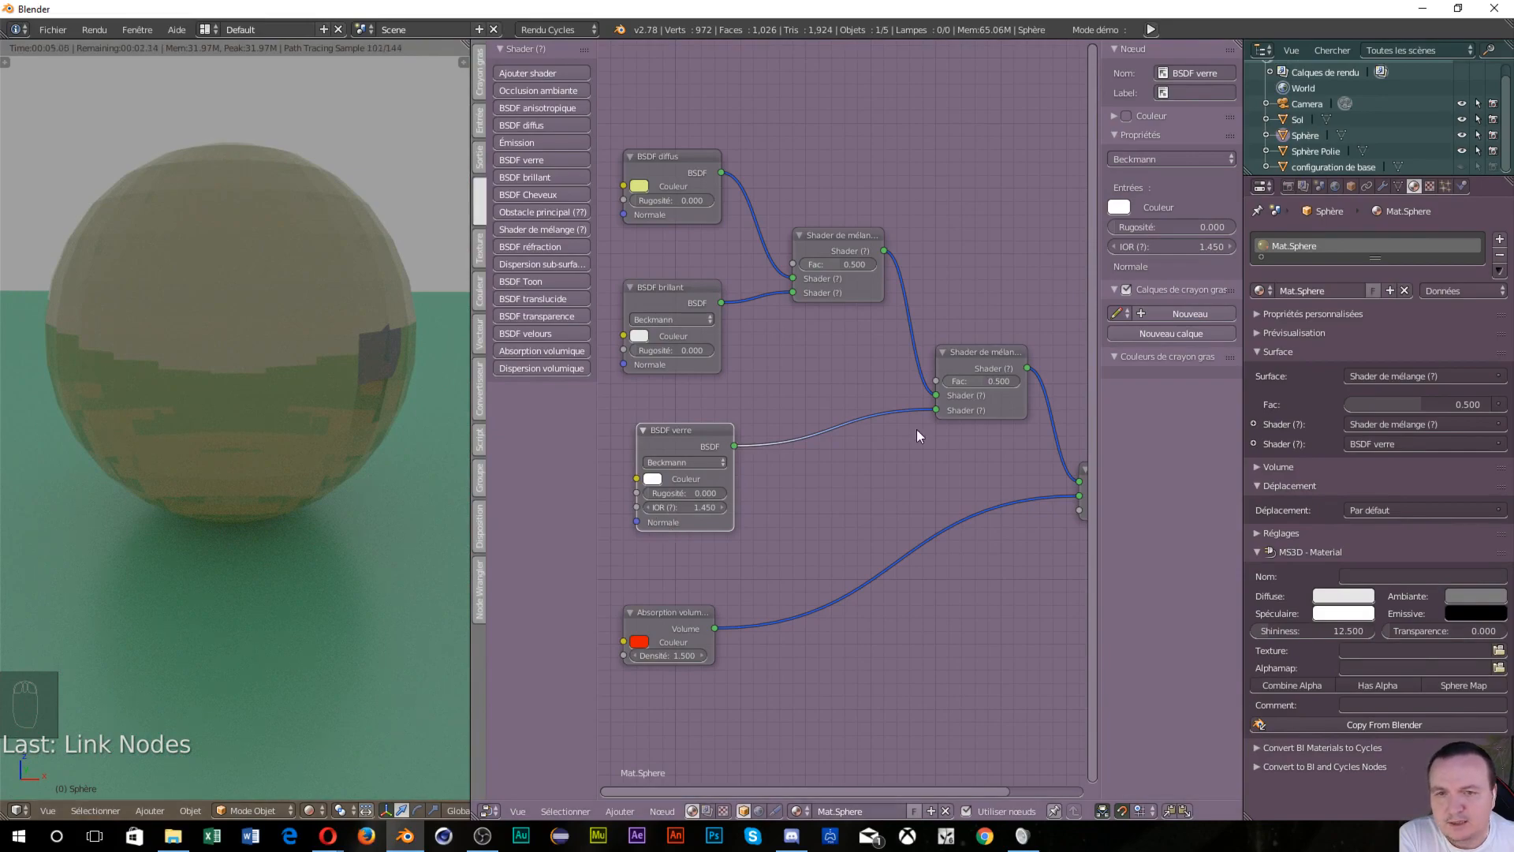
drag(981, 381, 1024, 381)
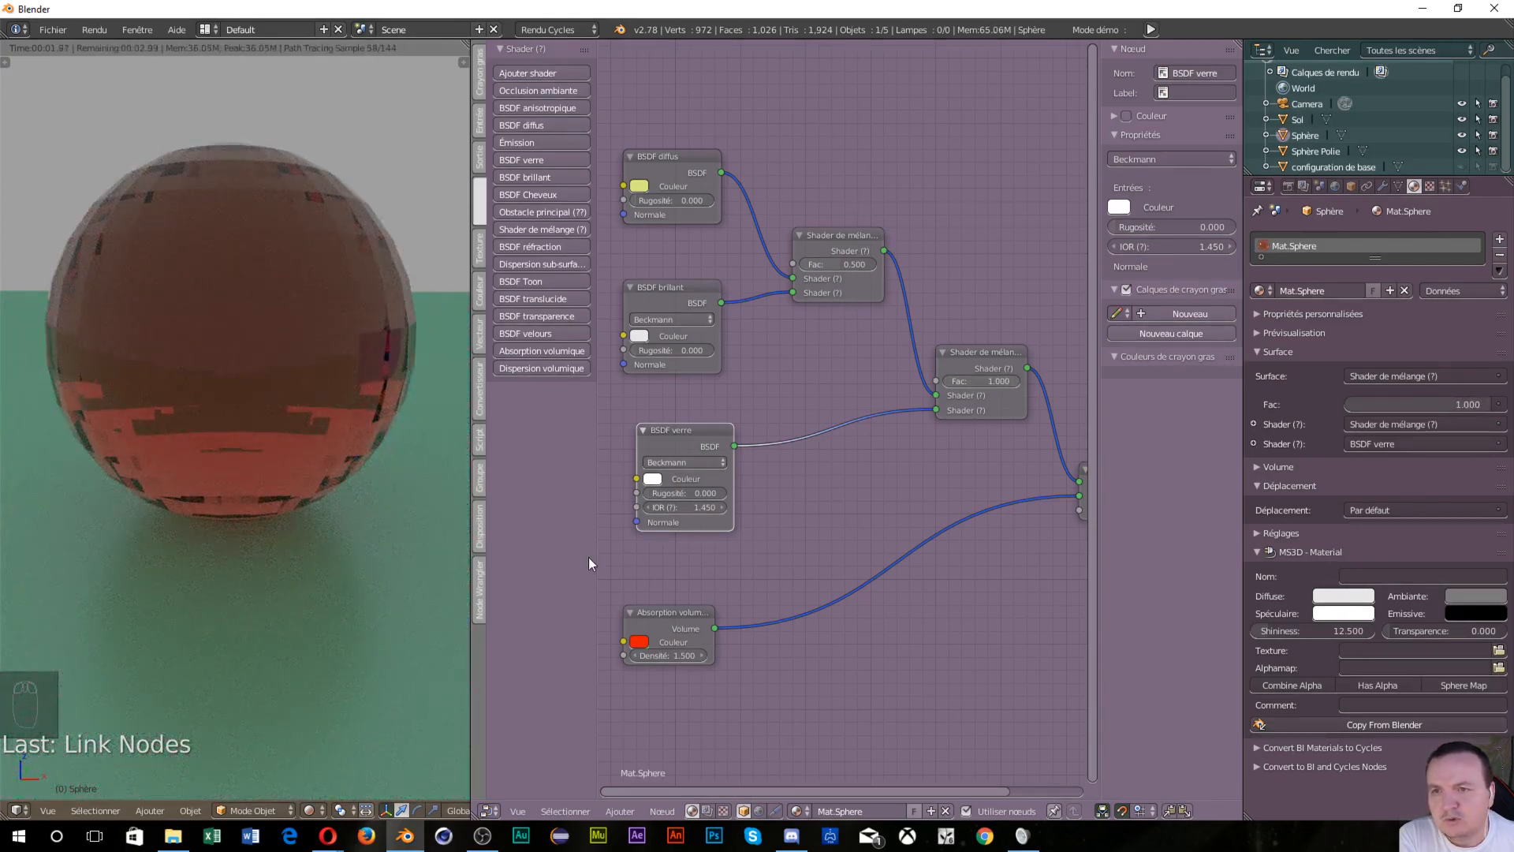
scroll(295, 546, up, 4)
scroll(248, 555, down, 8)
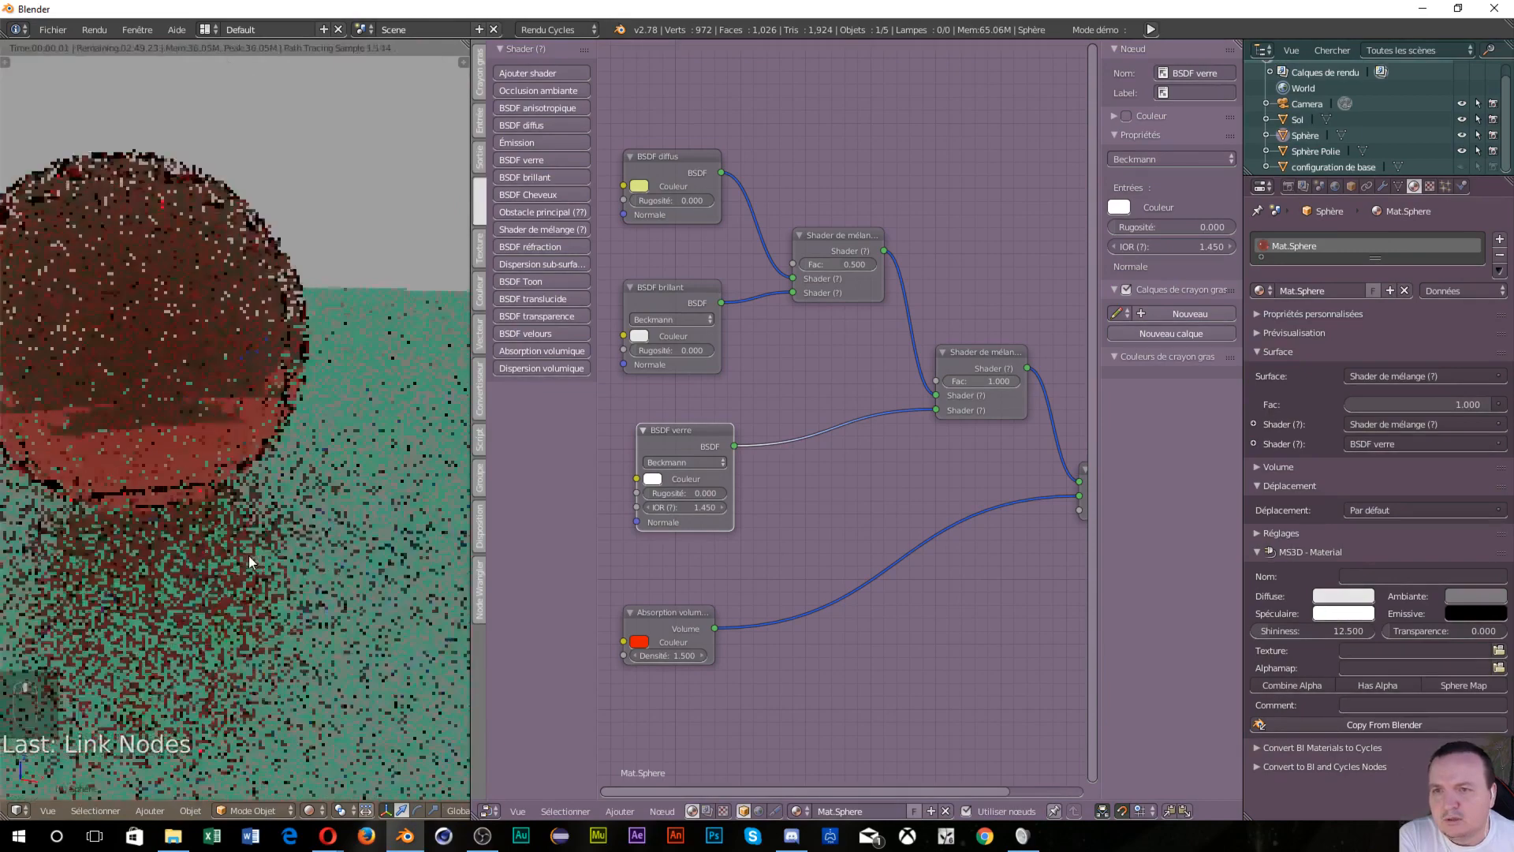
middle_drag(210, 548, 396, 527)
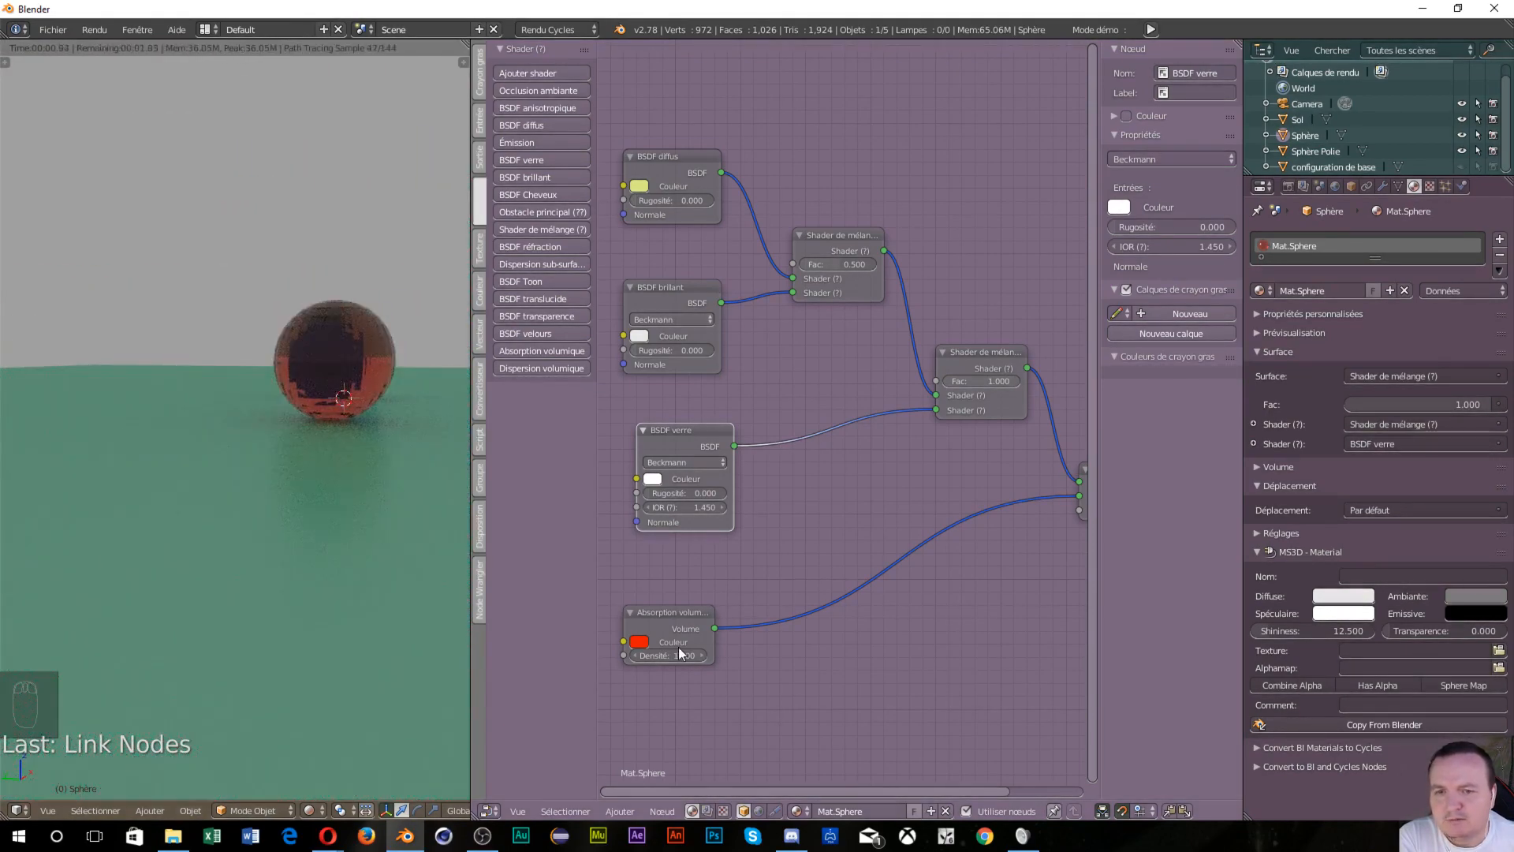
scroll(410, 445, down, 2)
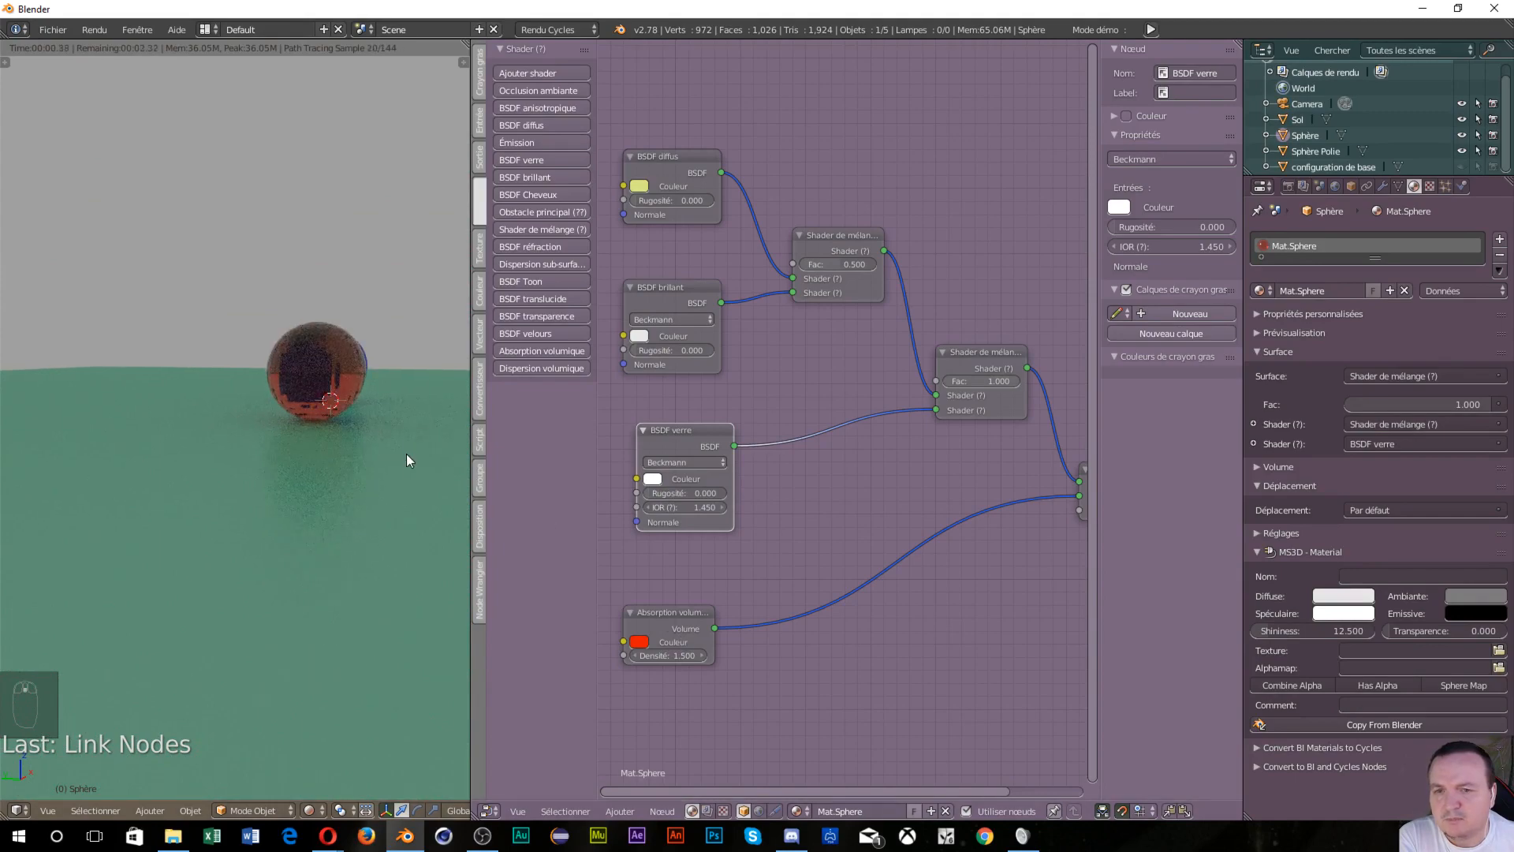
middle_drag(406, 453, 370, 475)
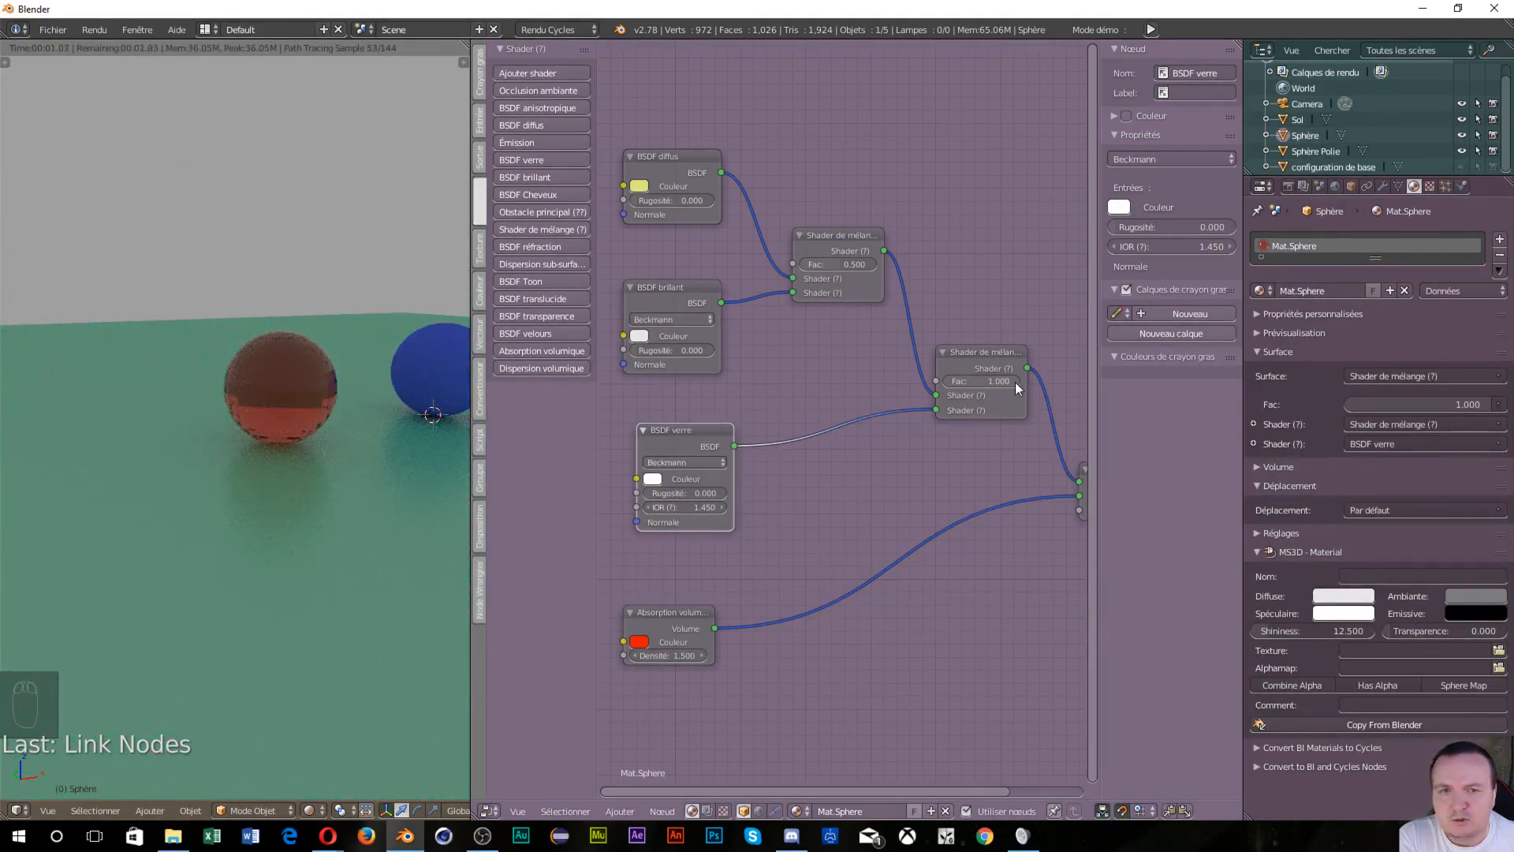
Set the second Mix Shader's factor to 0.736, and try the first Mix Shader's factor at 1.000 before lowering it
drag(1014, 382, 995, 381)
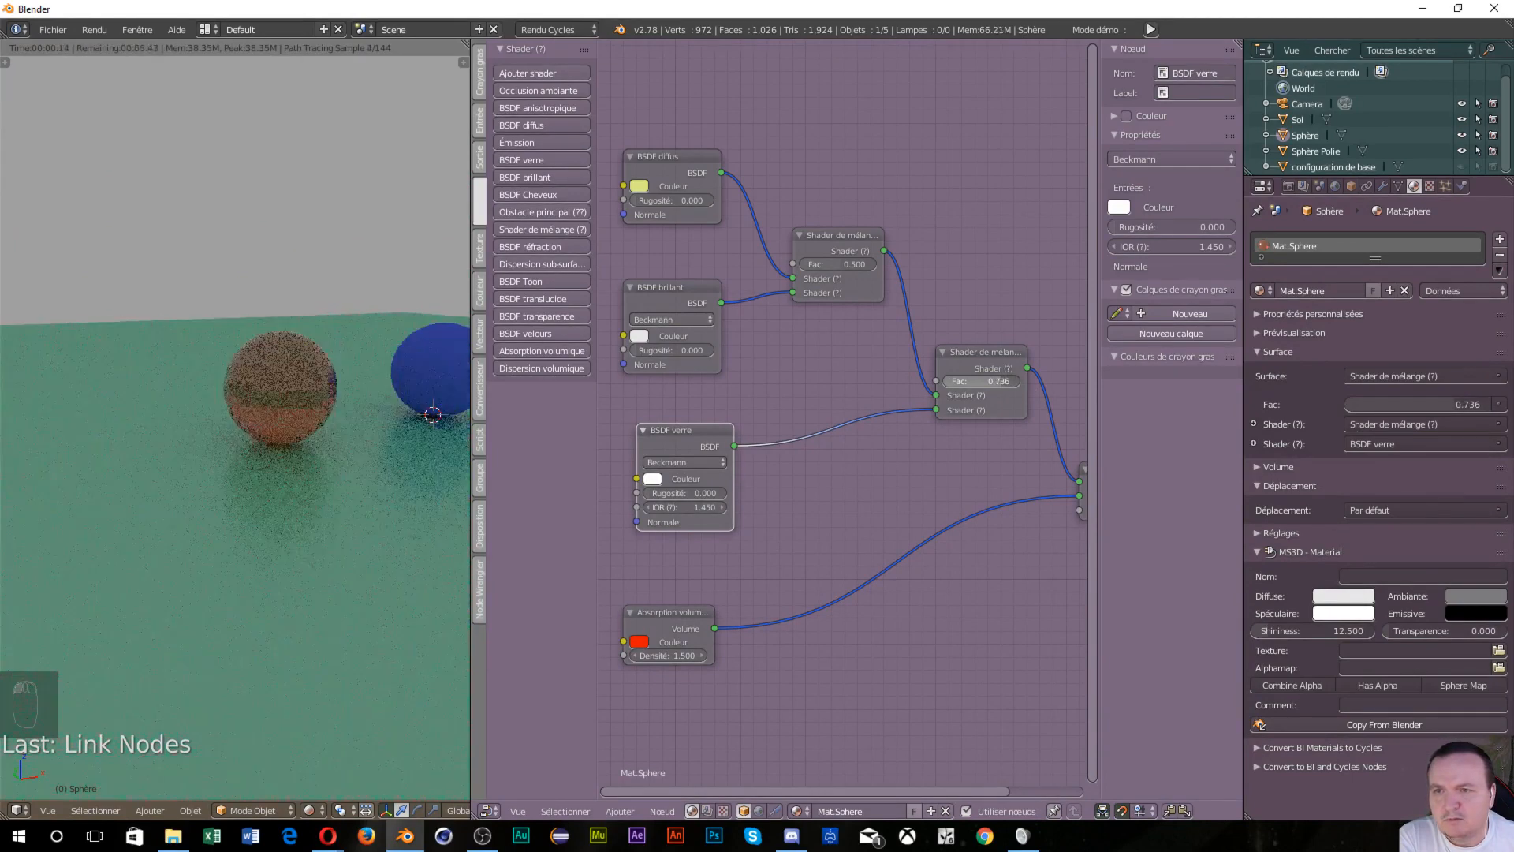
drag(835, 264, 874, 264)
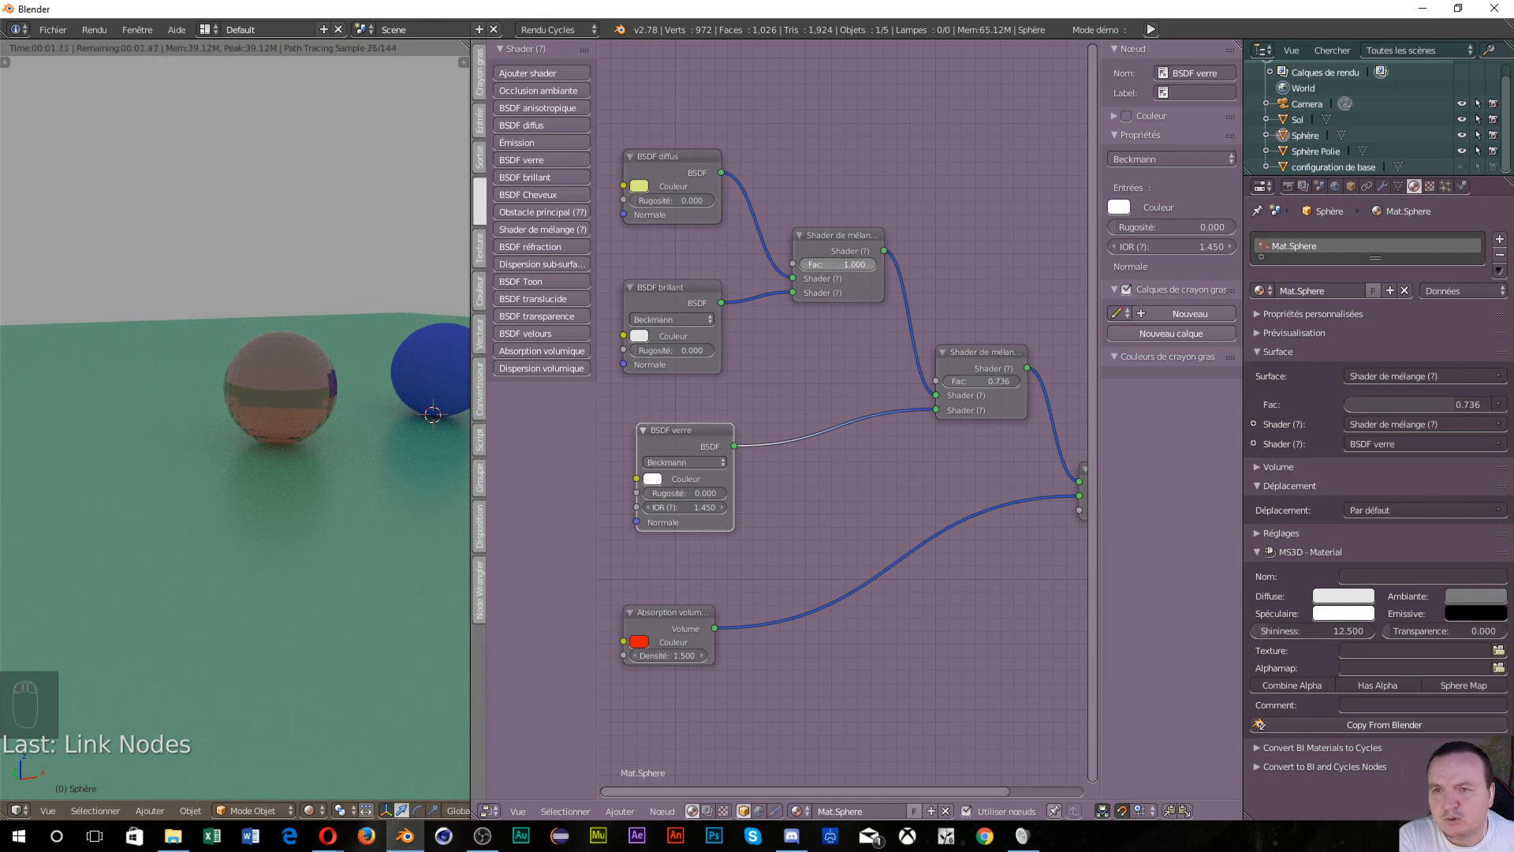
mouse_move(874, 263)
mouse_down()
mouse_move(800, 263)
mouse_move(844, 263)
mouse_up()
scroll(975, 455, down, 3)
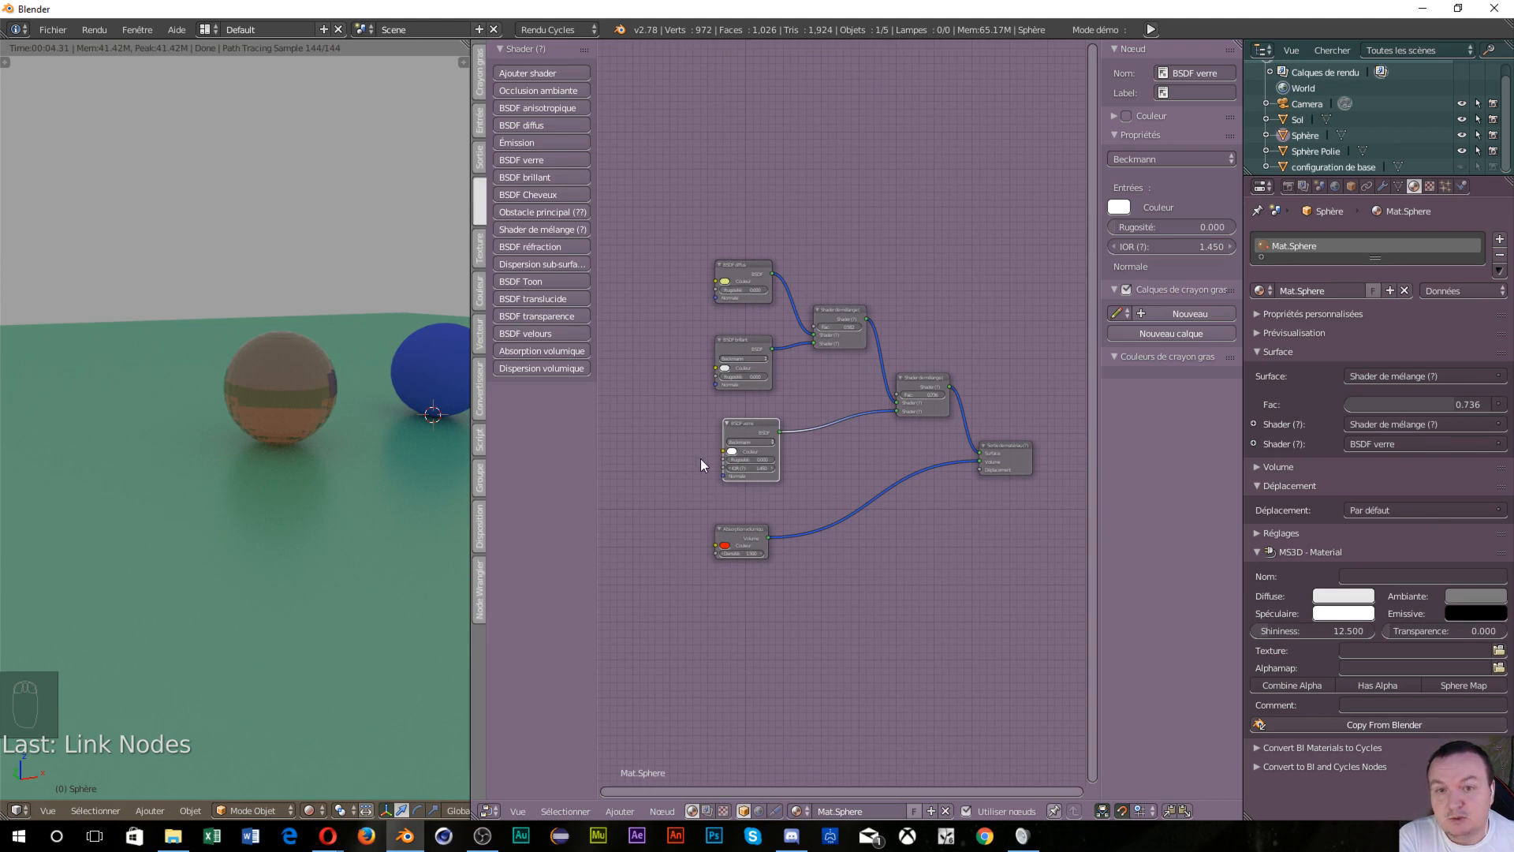
scroll(741, 480, up, 3)
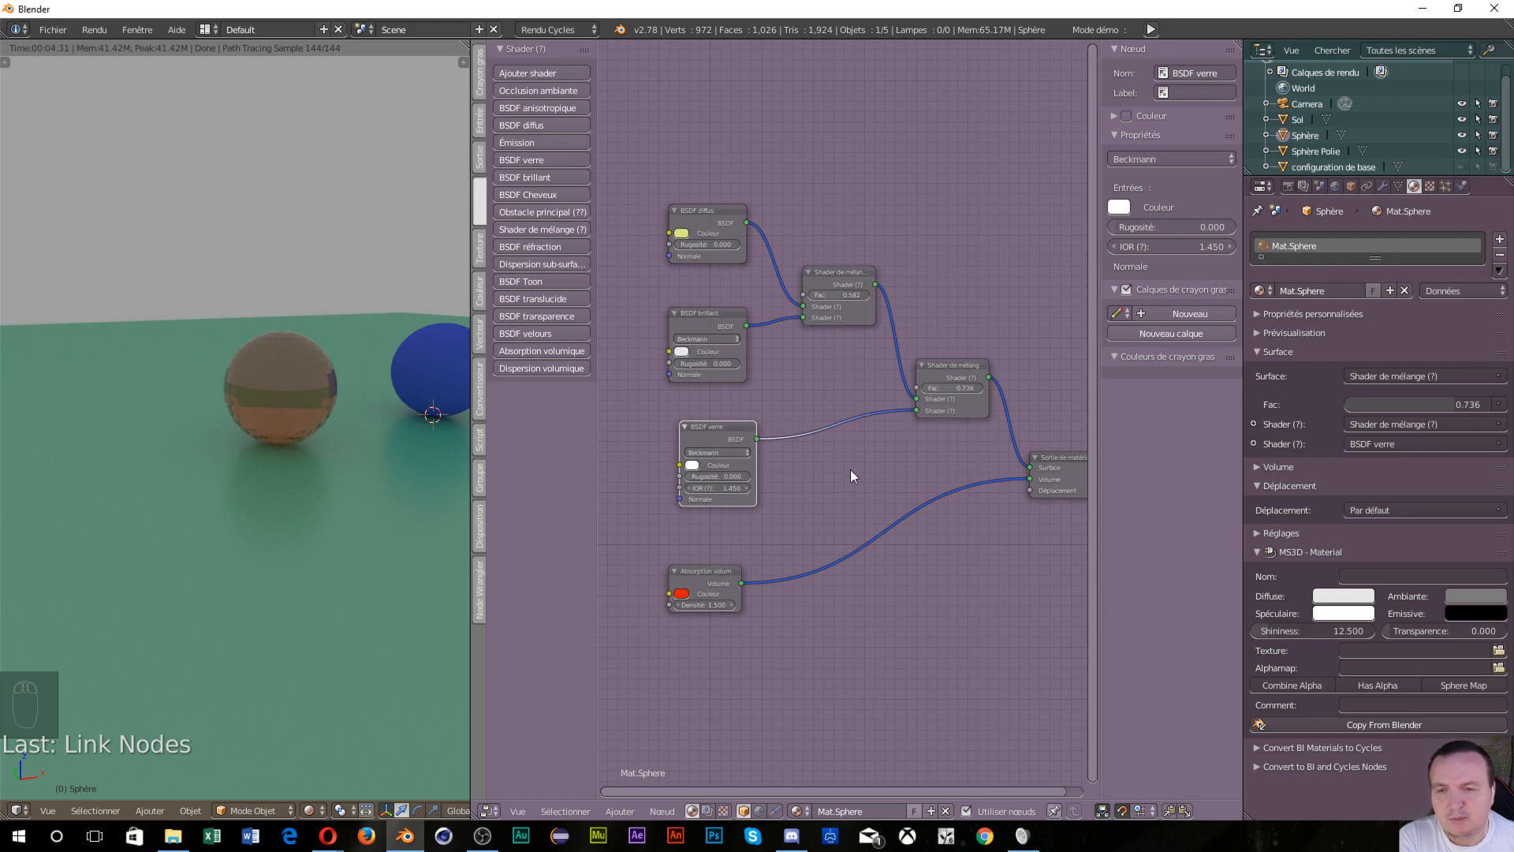
scroll(835, 499, down, 3)
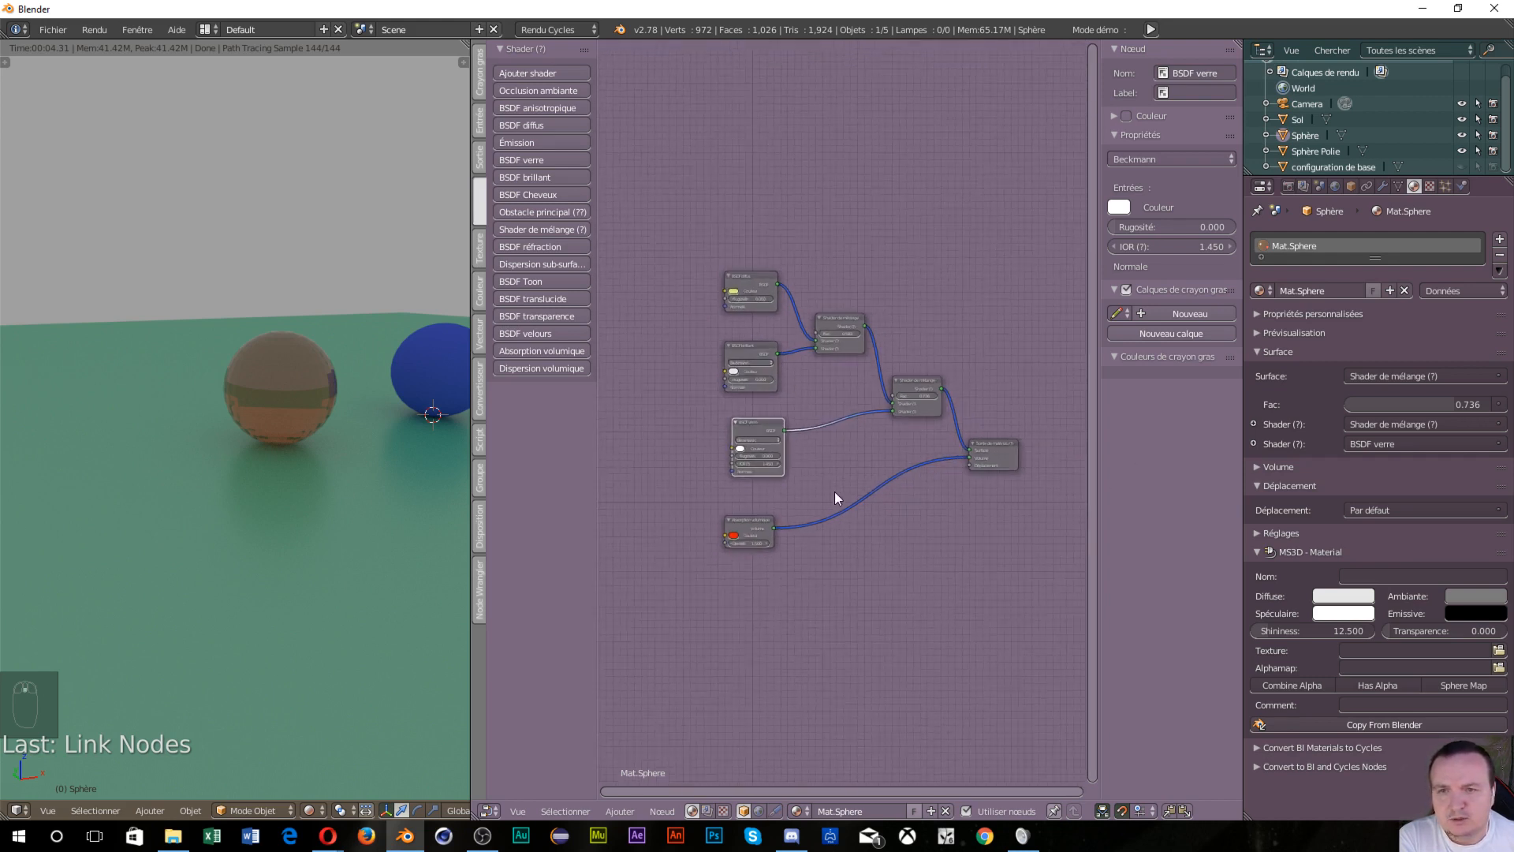
scroll(835, 490, down, 1)
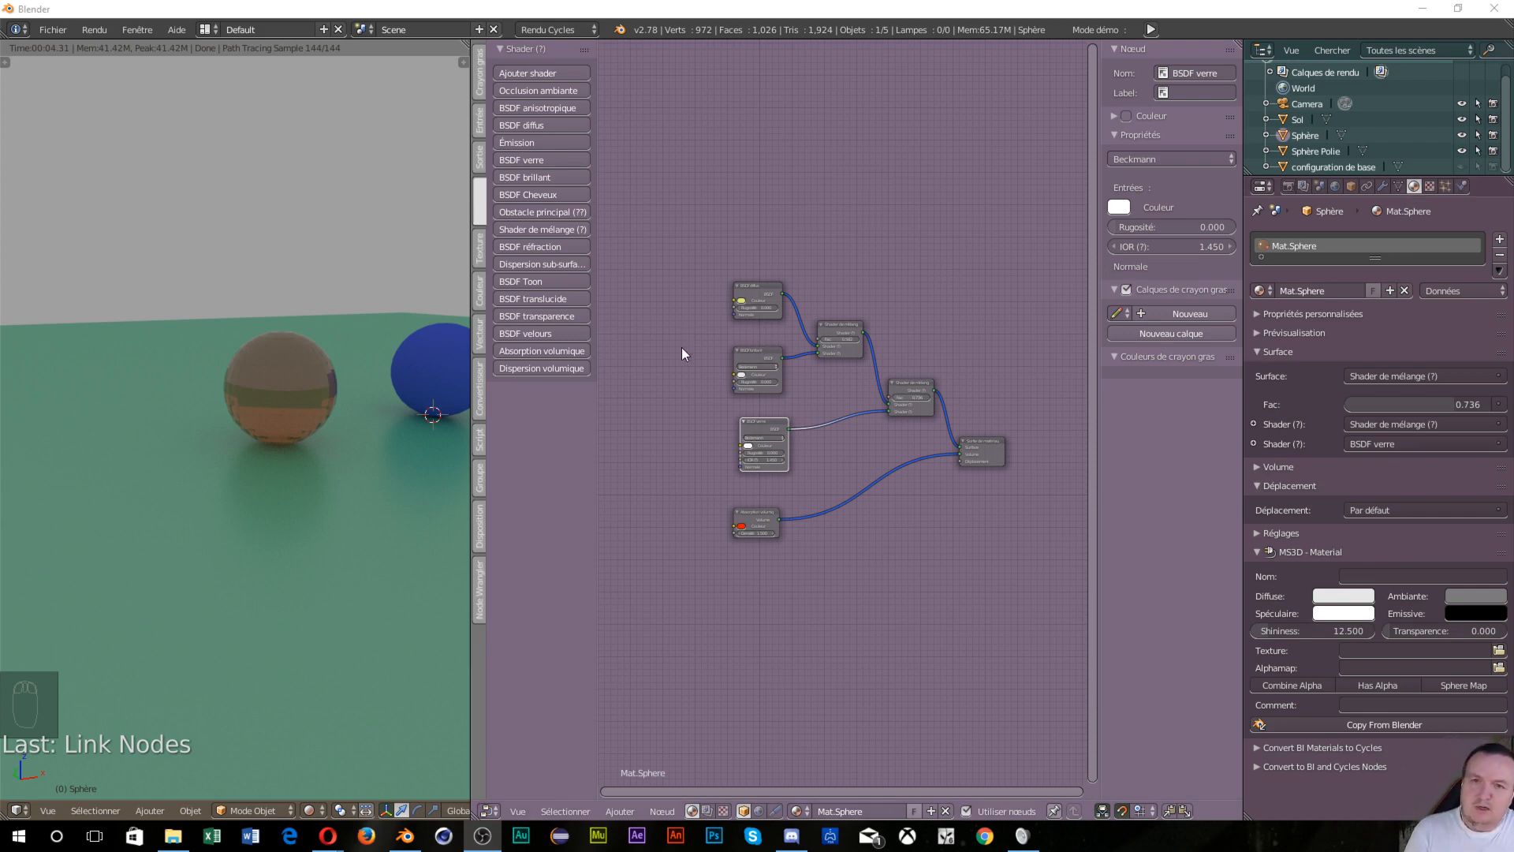
click(477, 252)
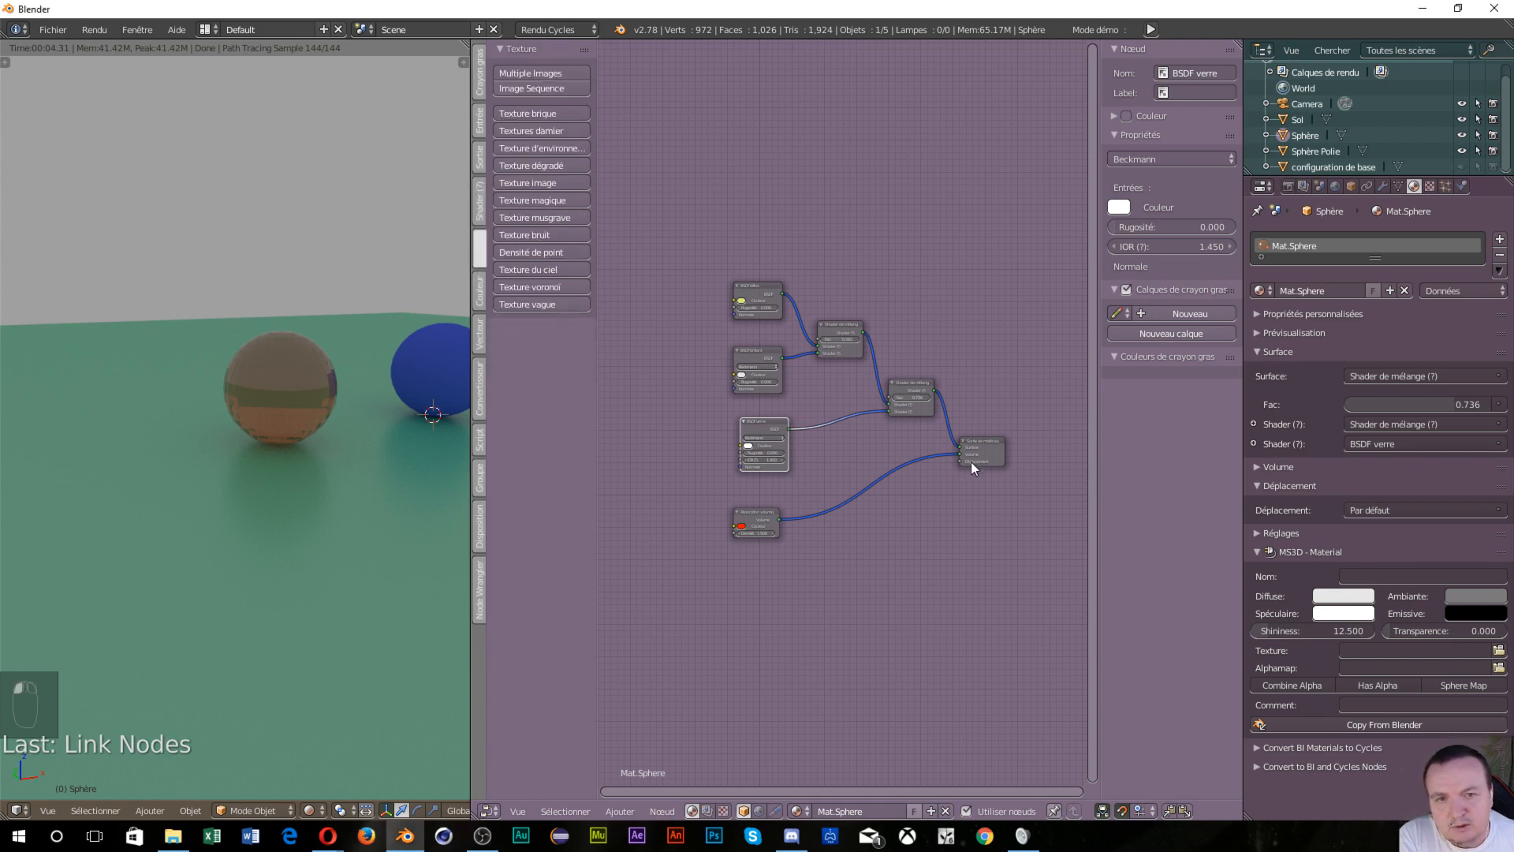
mouse_move(967, 455)
mouse_down()
mouse_move(976, 493)
mouse_move(930, 434)
mouse_move(958, 451)
mouse_up()
scroll(841, 592, up, 1)
scroll(840, 590, up, 1)
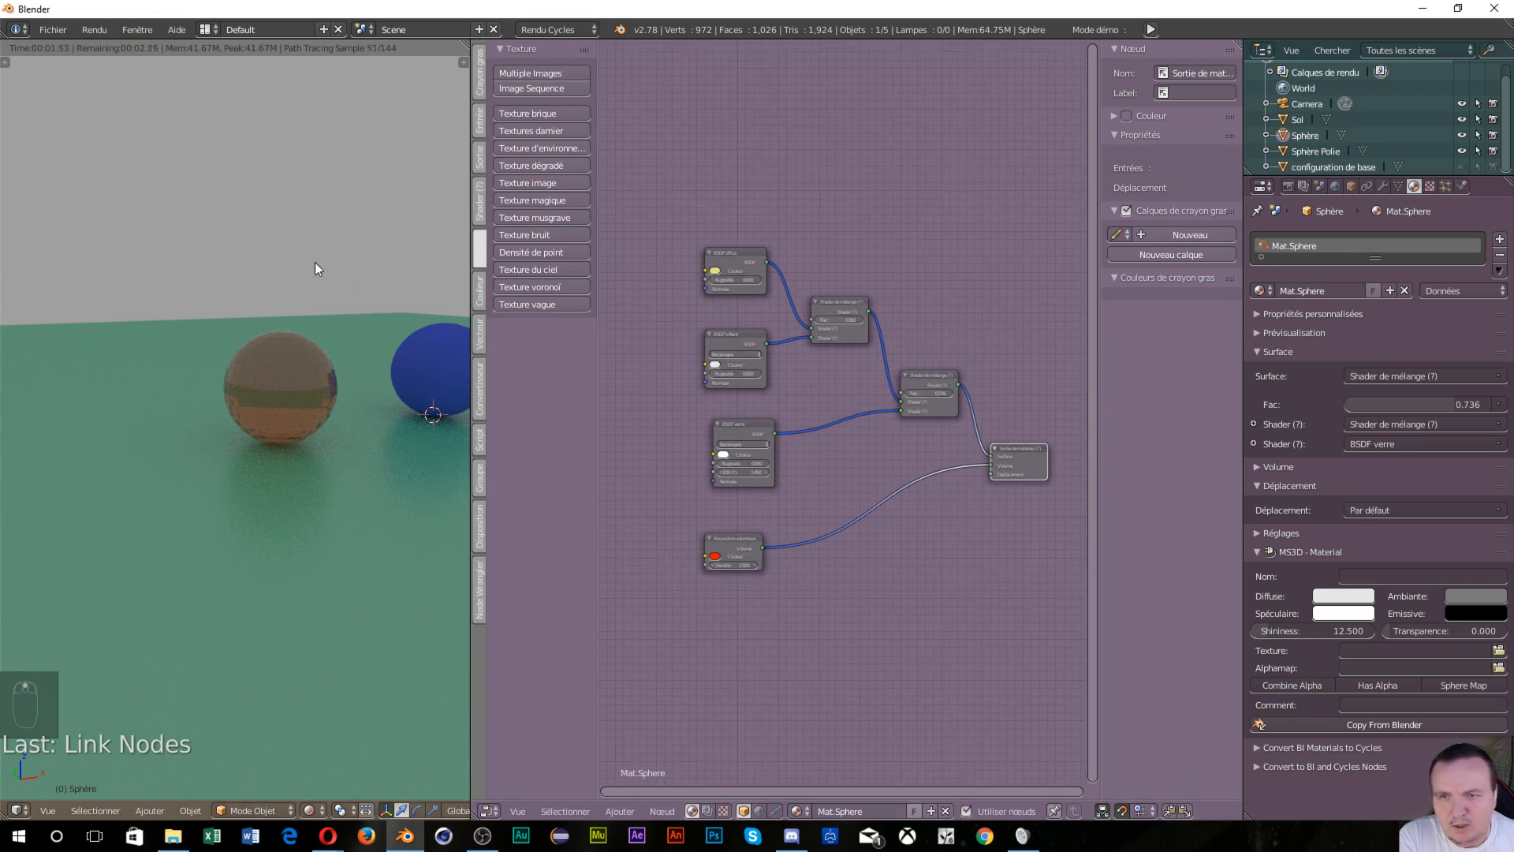
Select the floor object and move its Material Output node down, clear of the Mix Shader
right_click(261, 555)
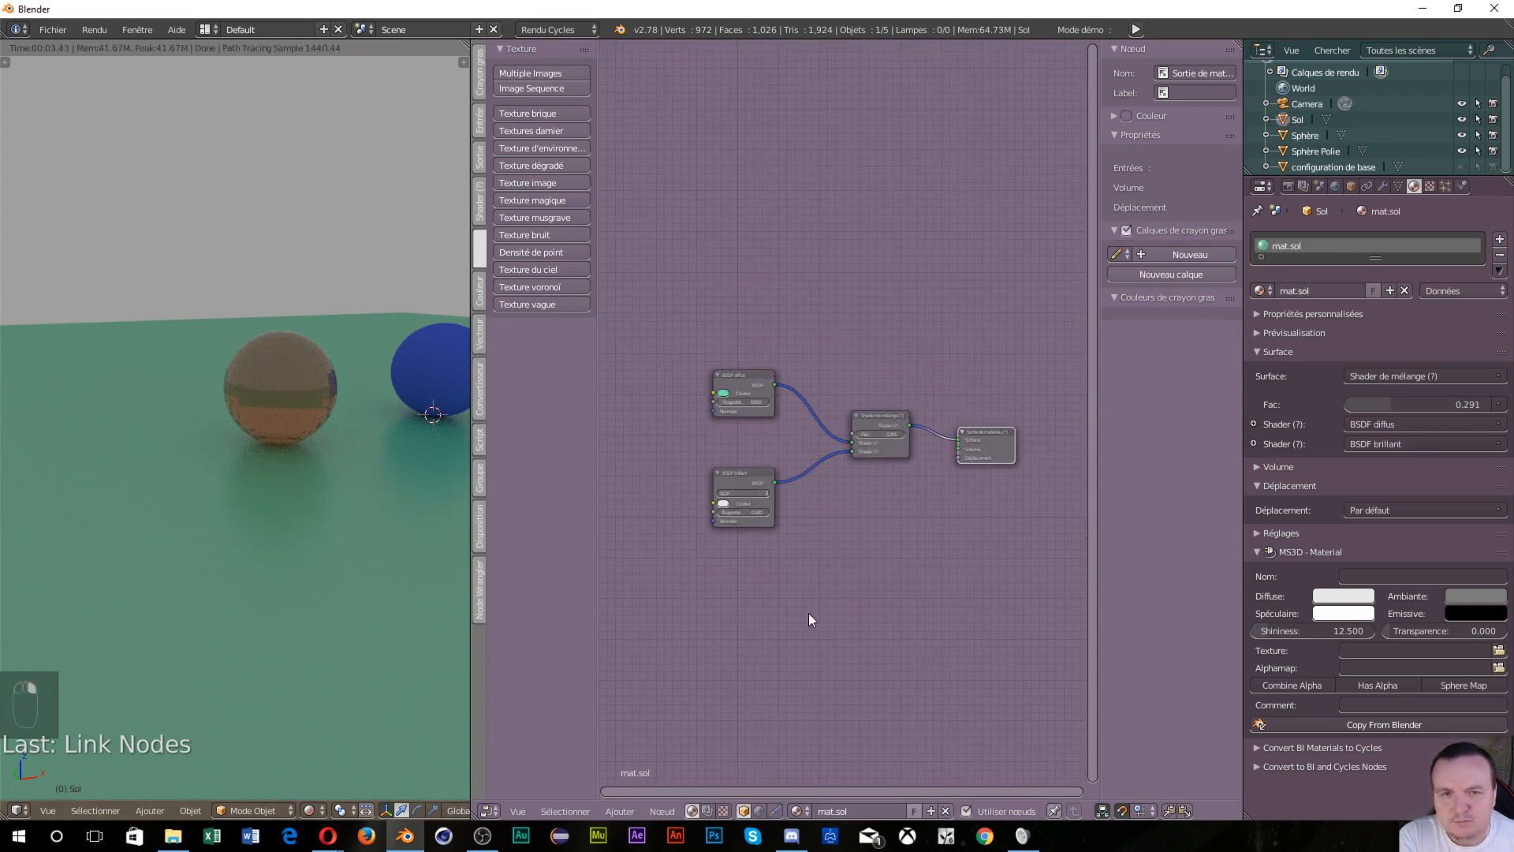
drag(997, 448, 1021, 514)
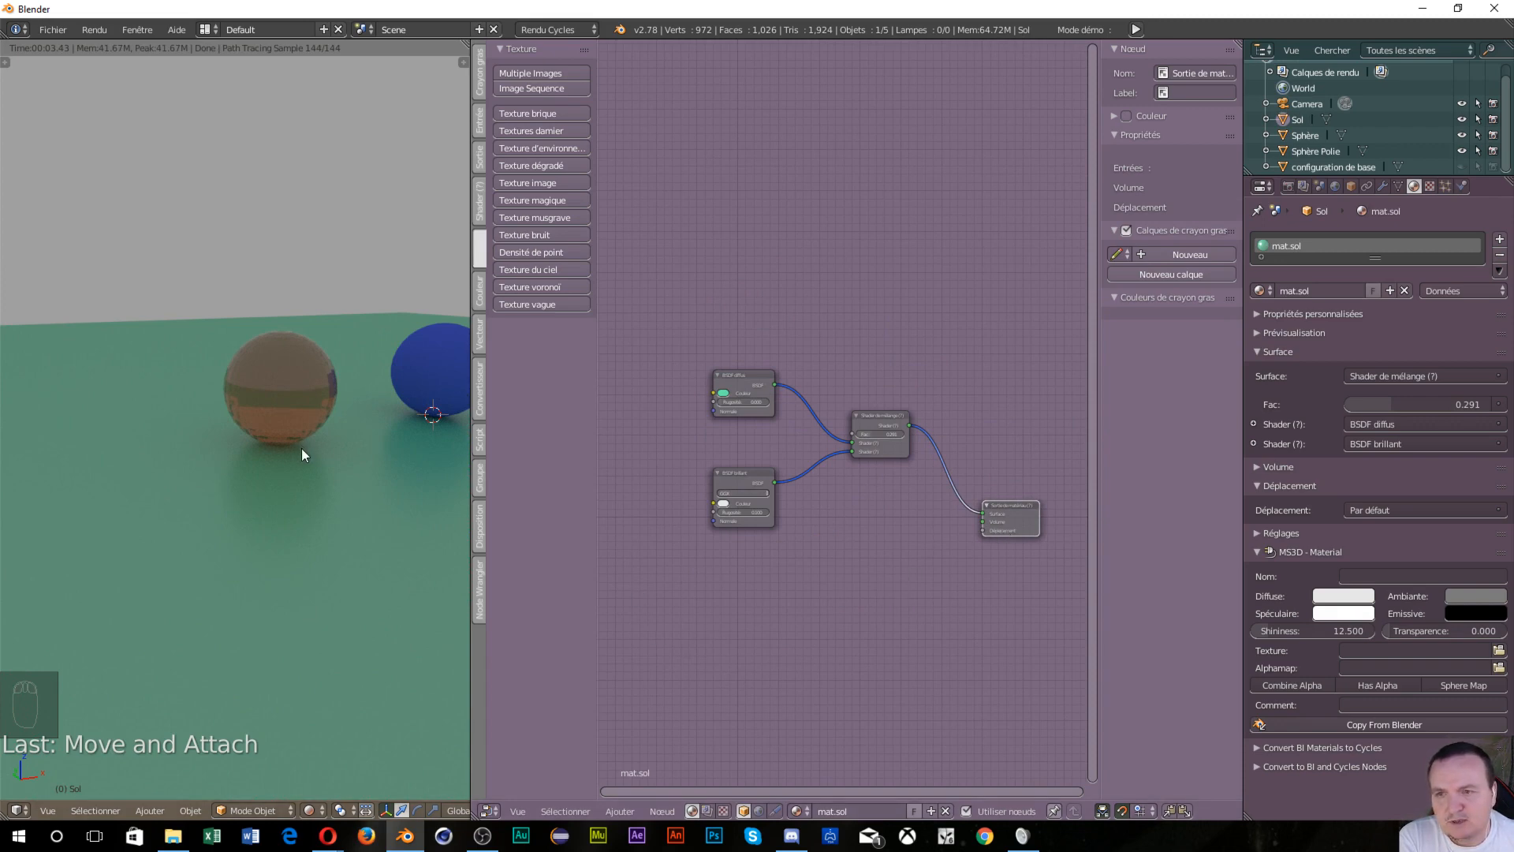
scroll(301, 448, down, 2)
scroll(302, 448, up, 2)
scroll(301, 448, up, 2)
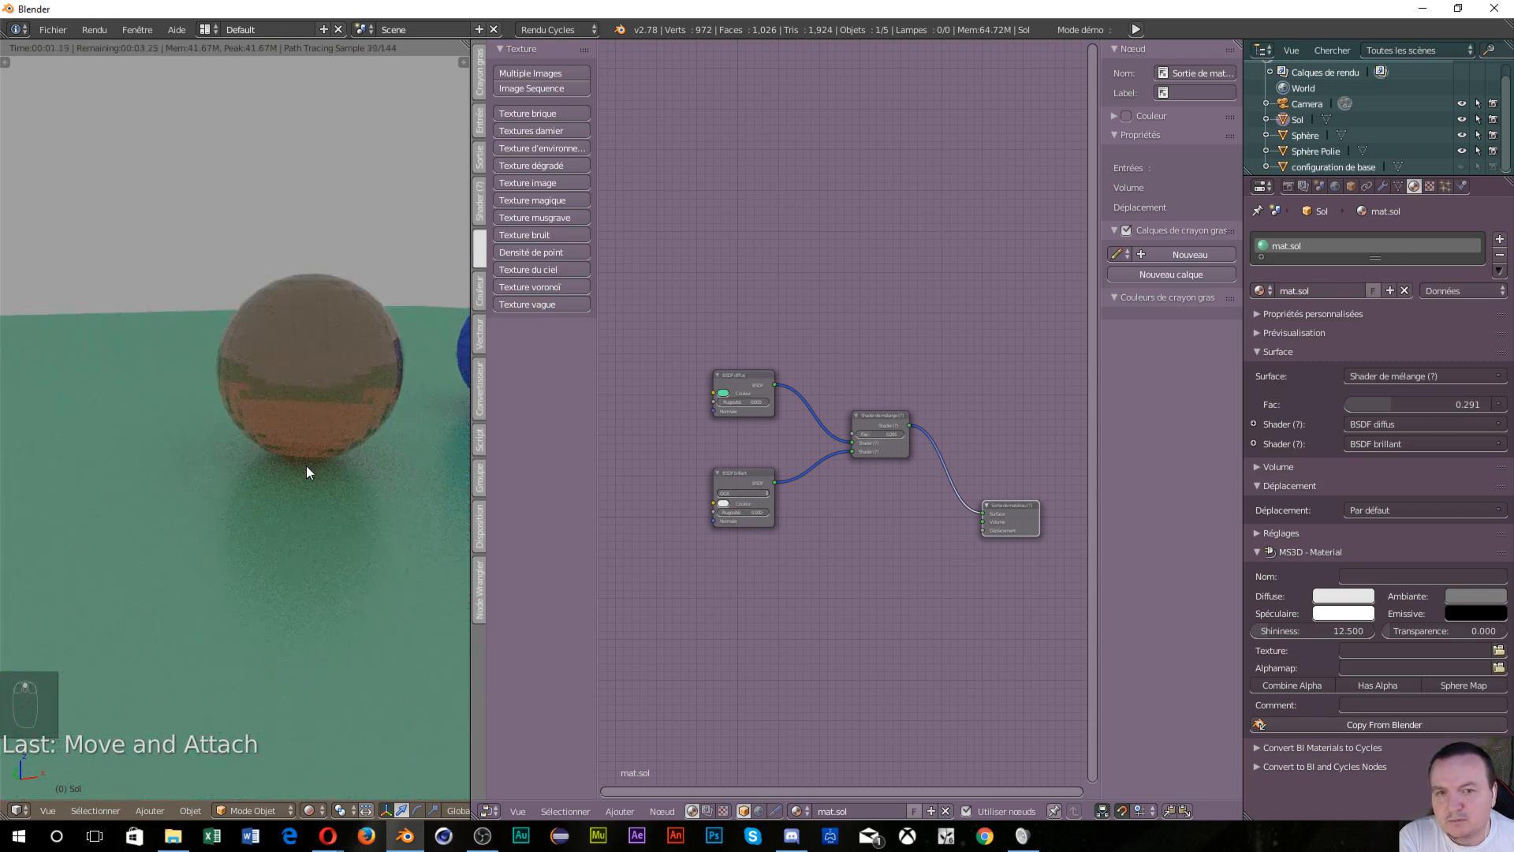
scroll(309, 476, down, 1)
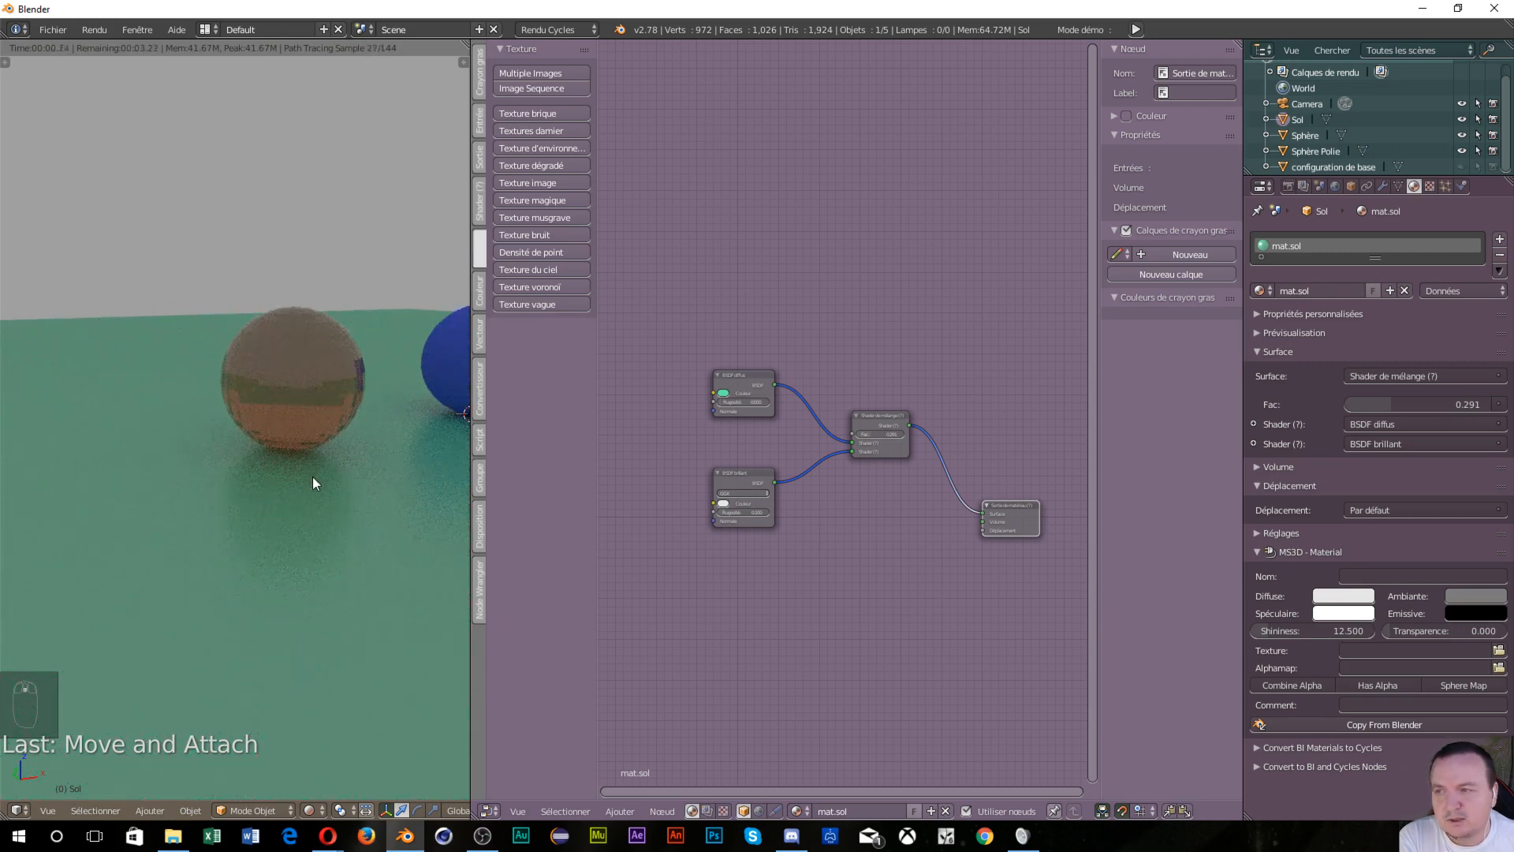
middle_drag(320, 492, 279, 502)
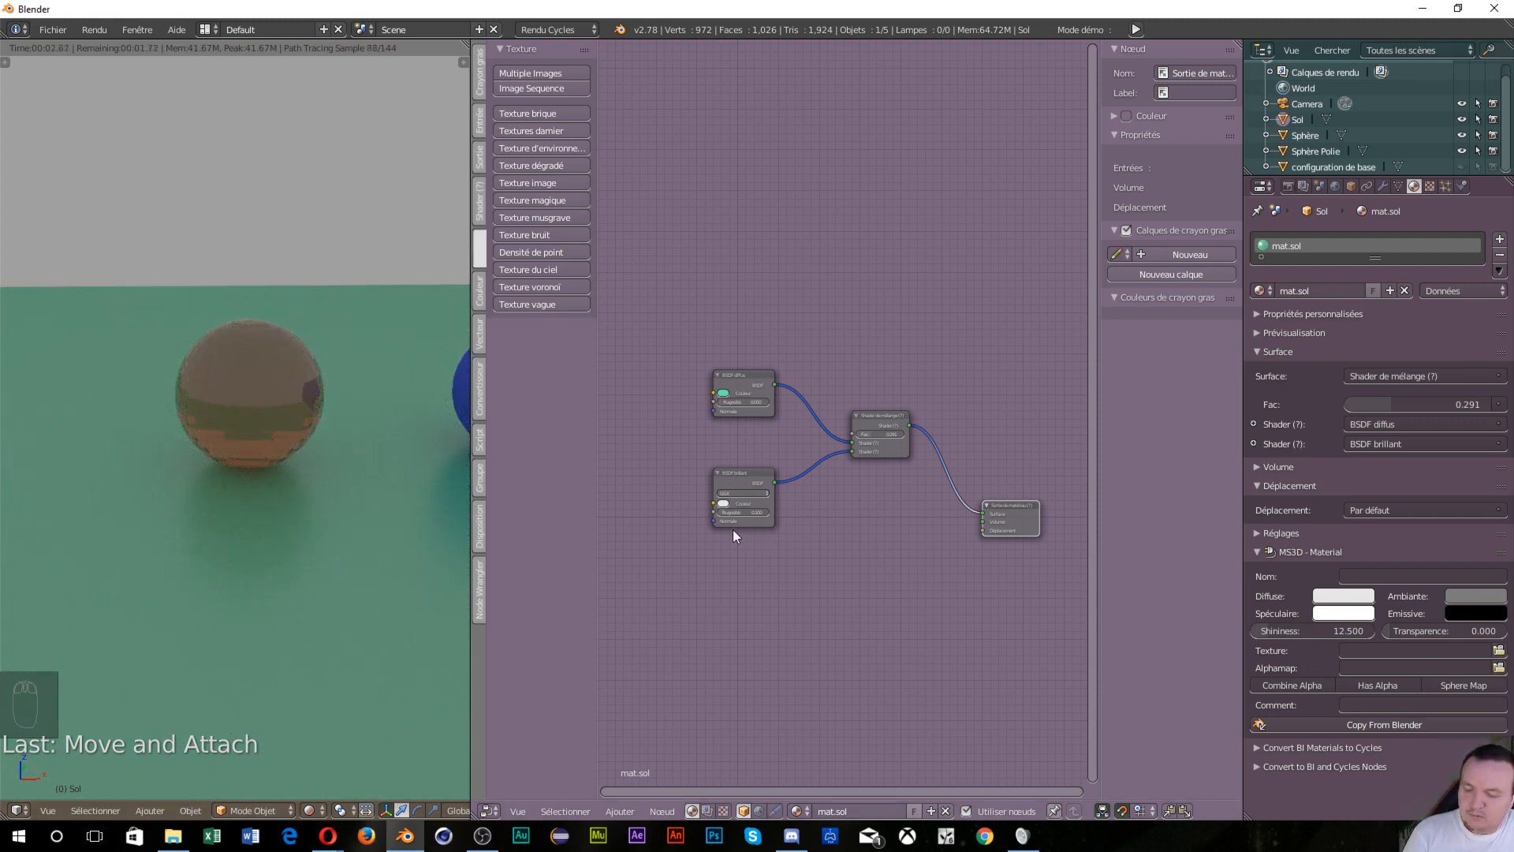
Add a Noise Texture below the floor's Glossy BSDF and link its Color output to the Material Output's Displacement input
key(shift+a)
mouse_move(708, 600)
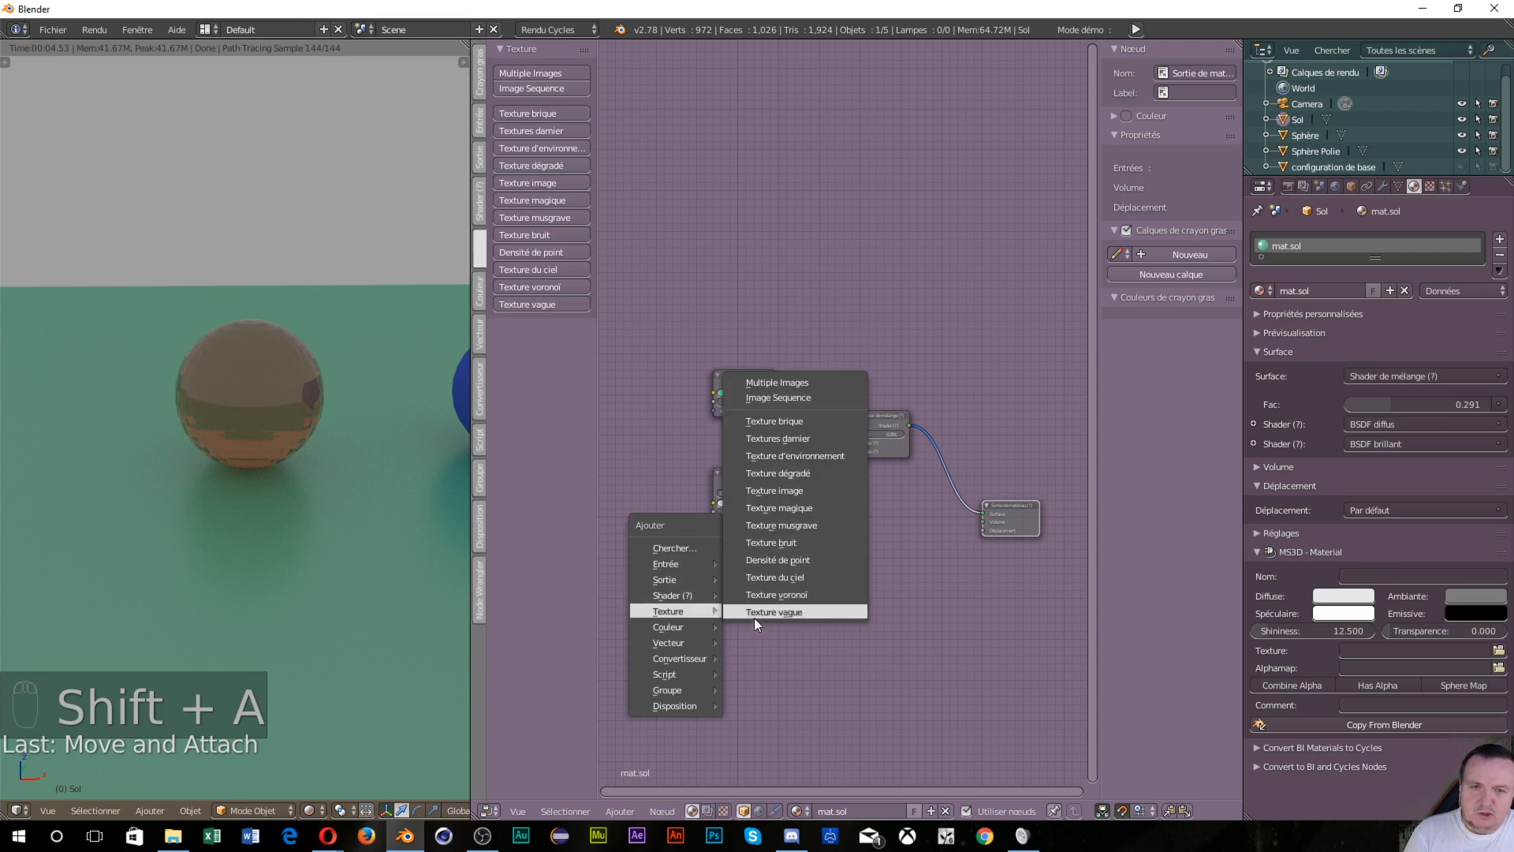
click(774, 542)
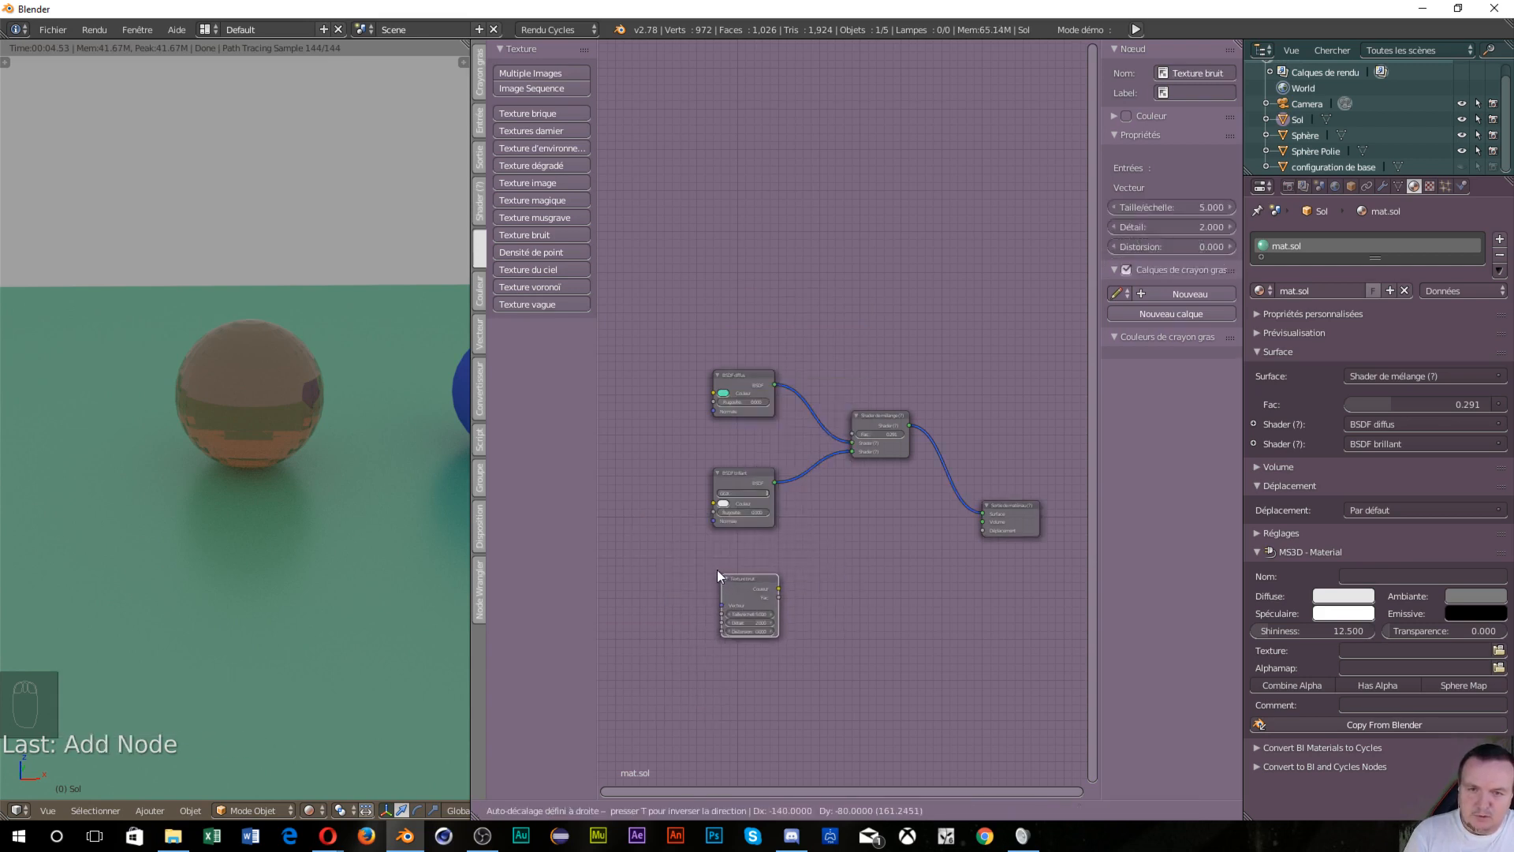
click(717, 570)
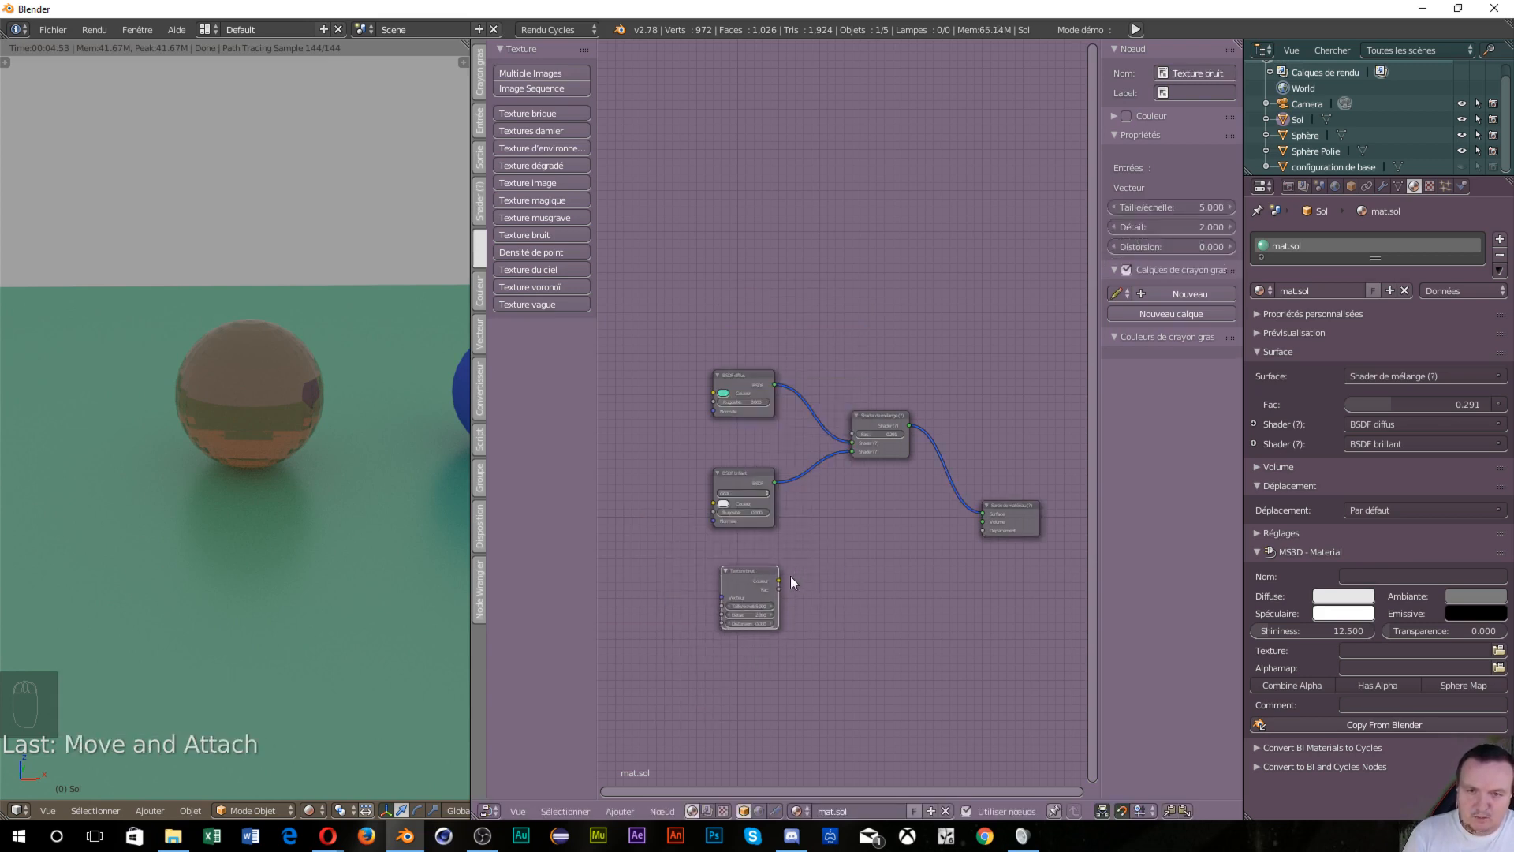
drag(780, 578, 986, 530)
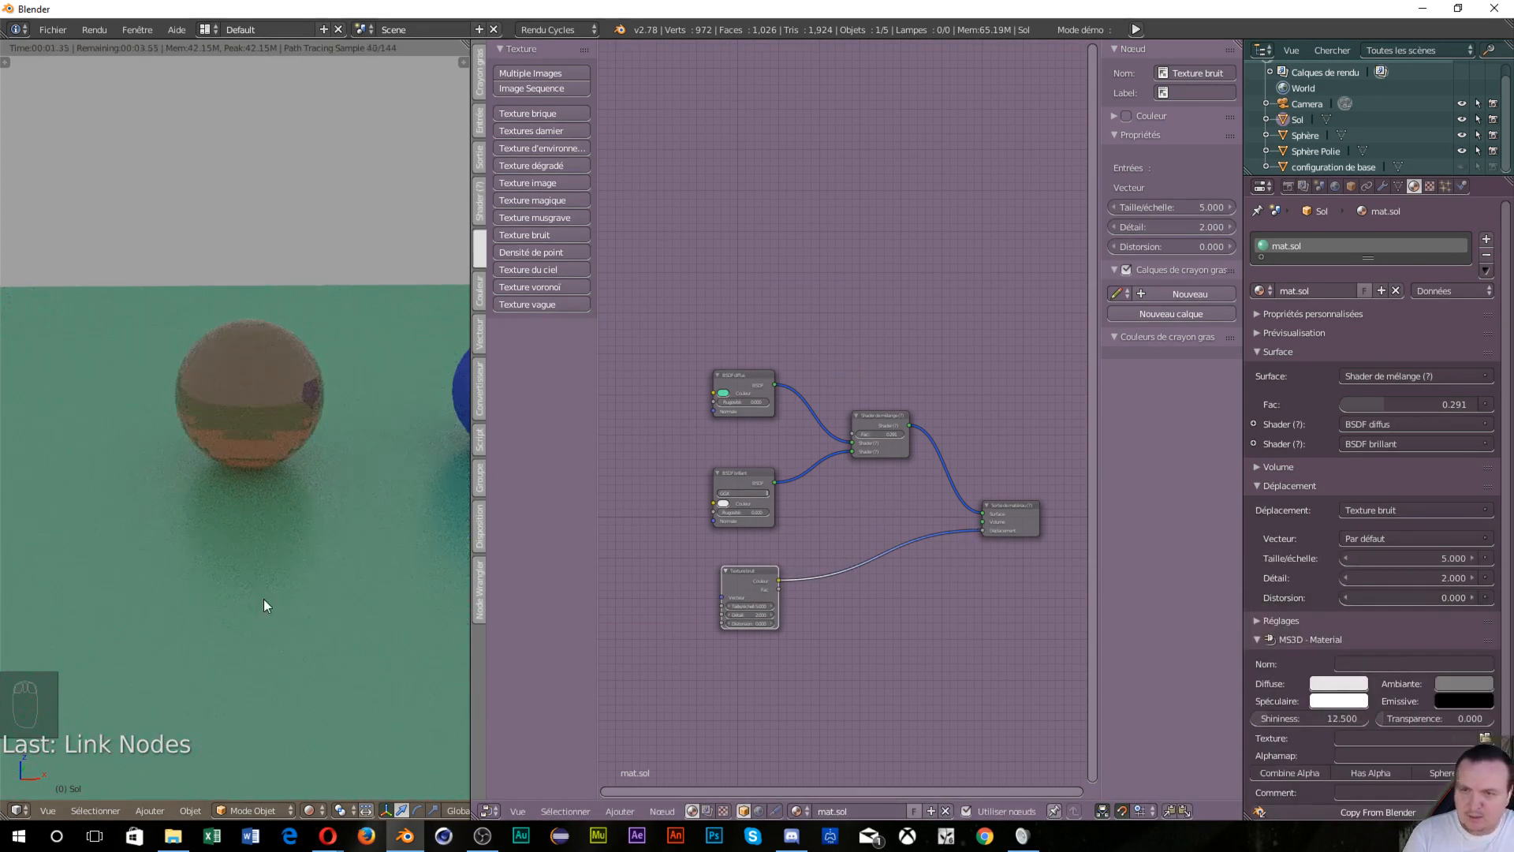
Set the roughness of the floor's Glossy BSDF to 0.000 and examine the floor reflections from several distances
scroll(712, 548, up, 2)
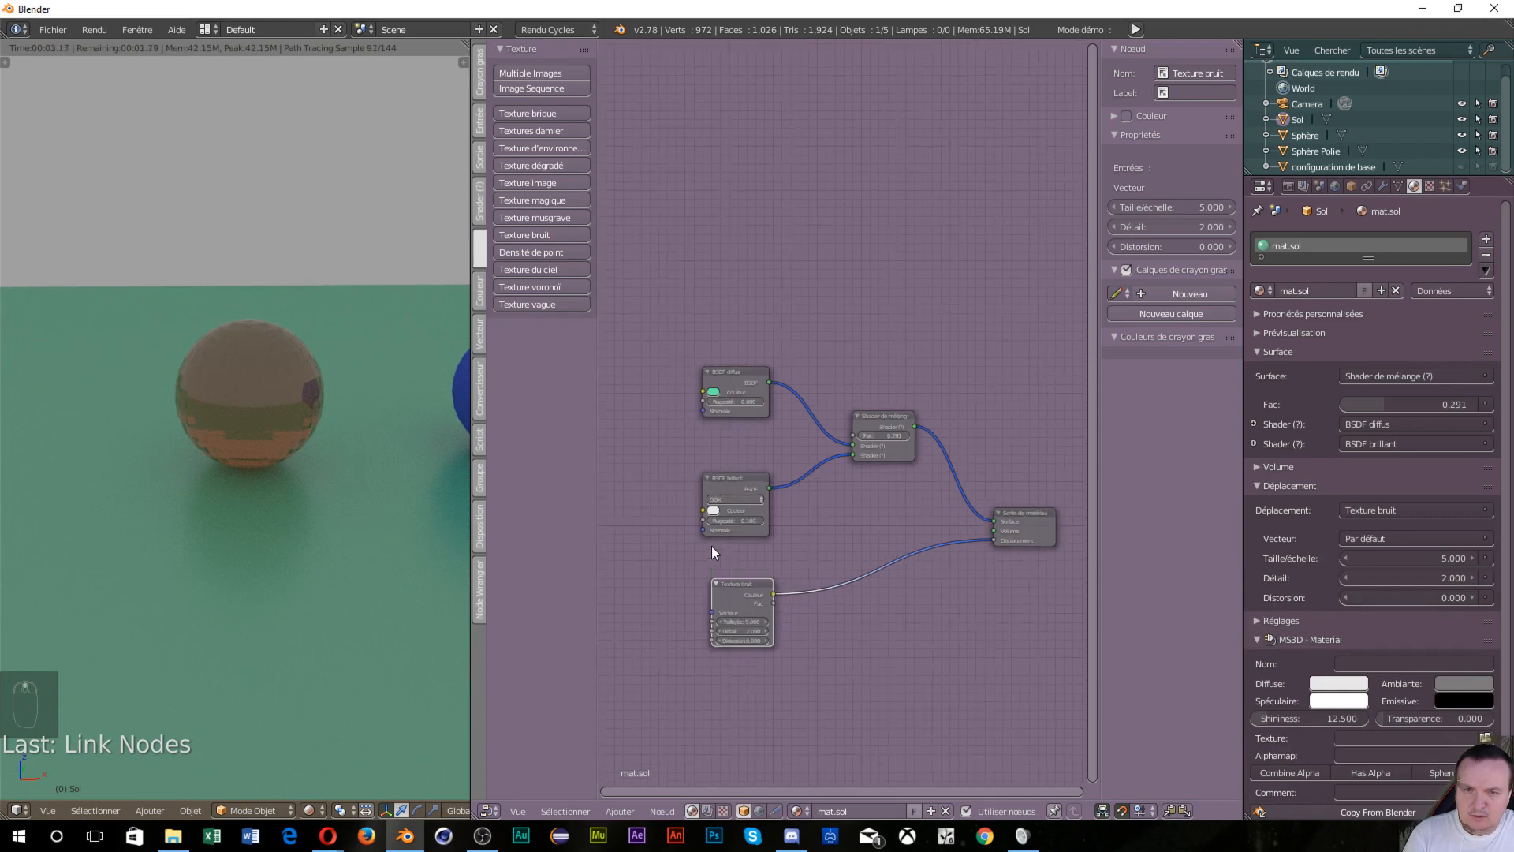
drag(710, 529, 698, 529)
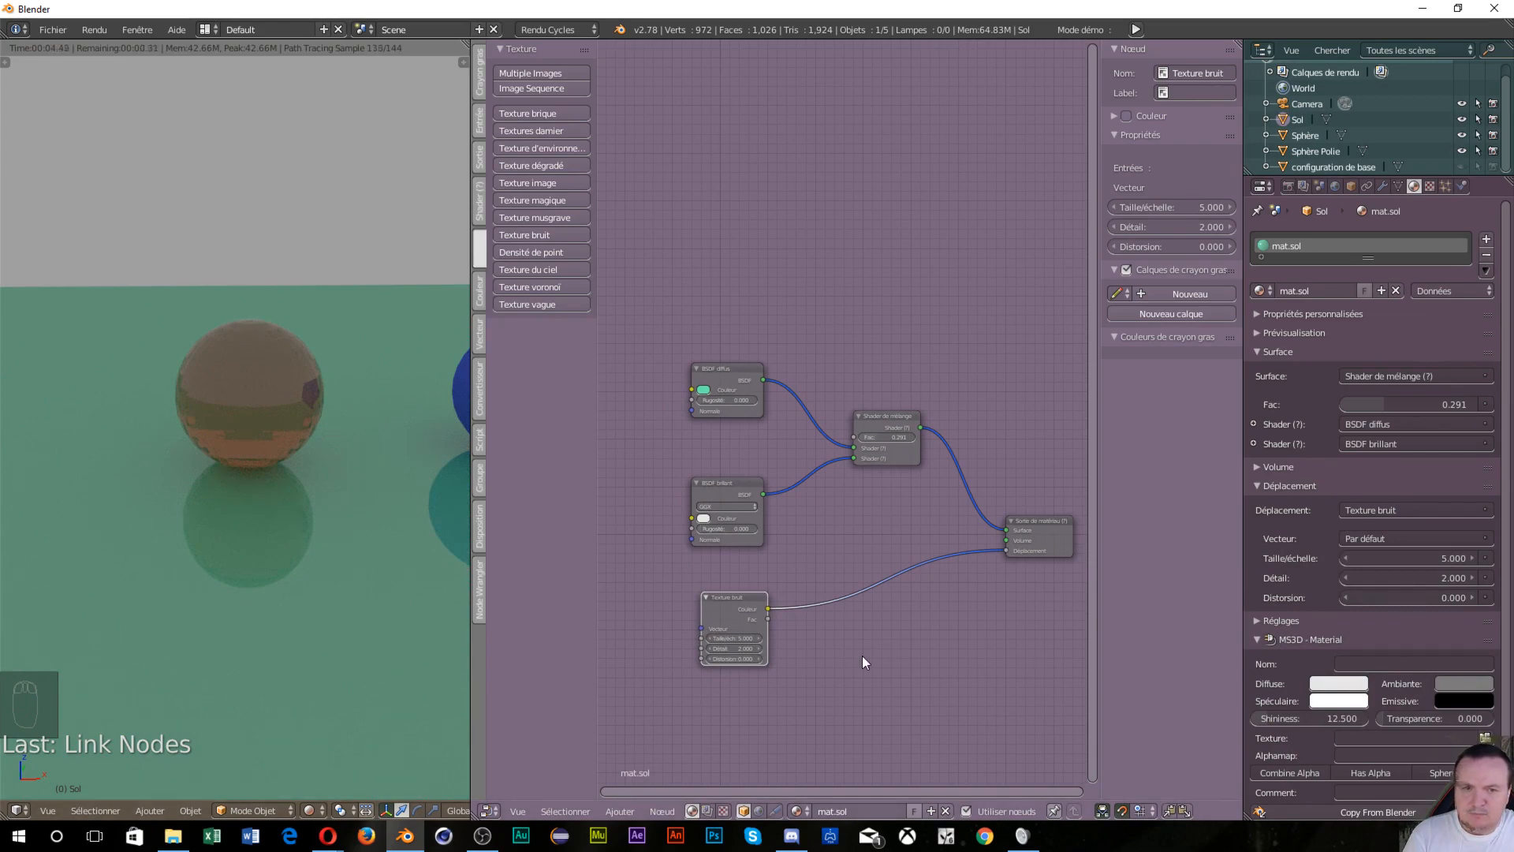
scroll(851, 651, up, 3)
middle_drag(854, 683, 809, 425)
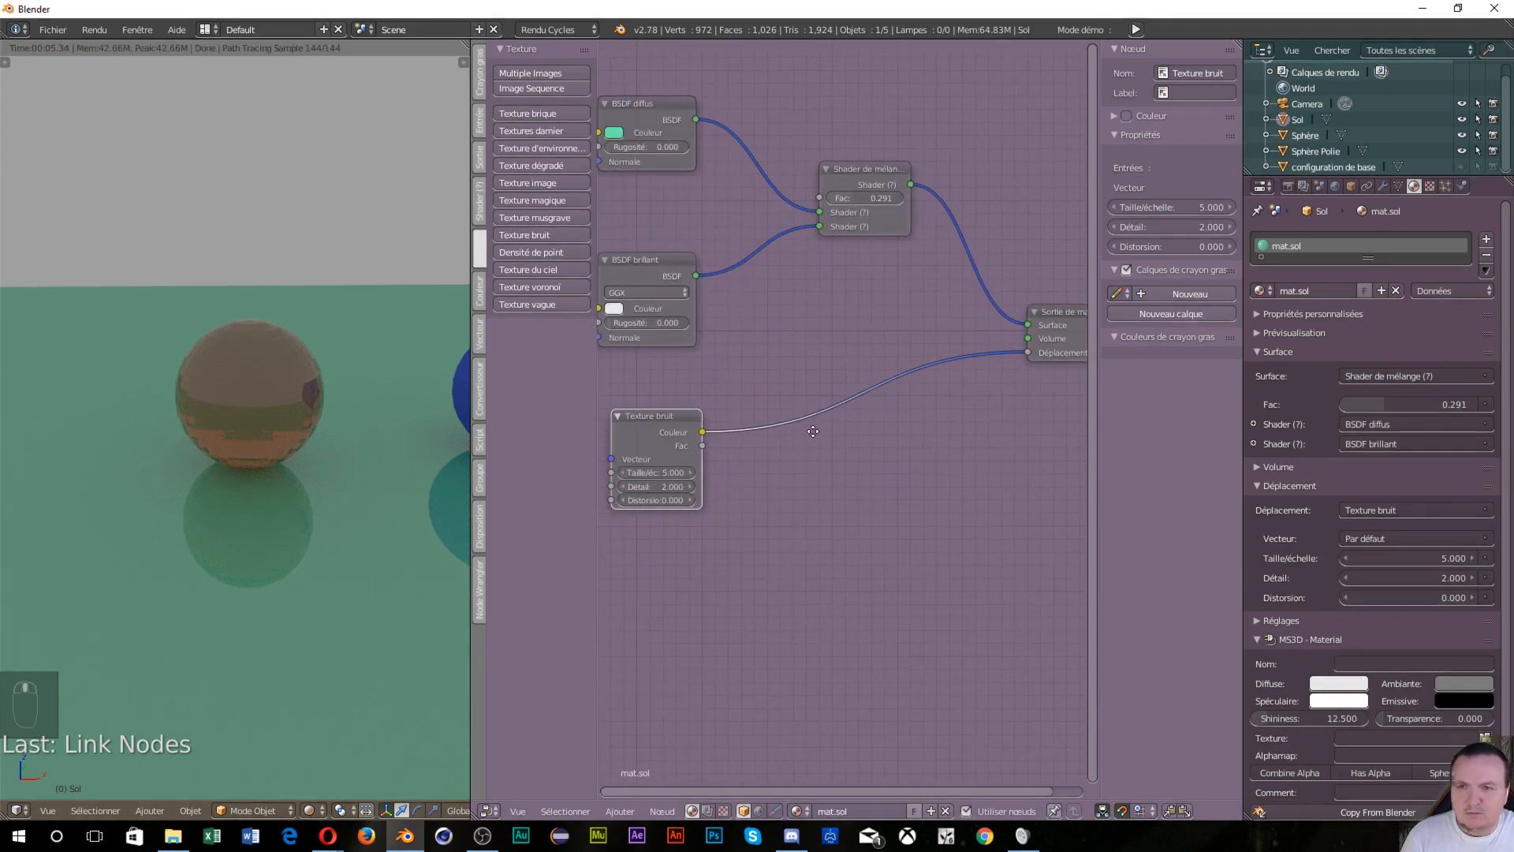
scroll(315, 593, up, 2)
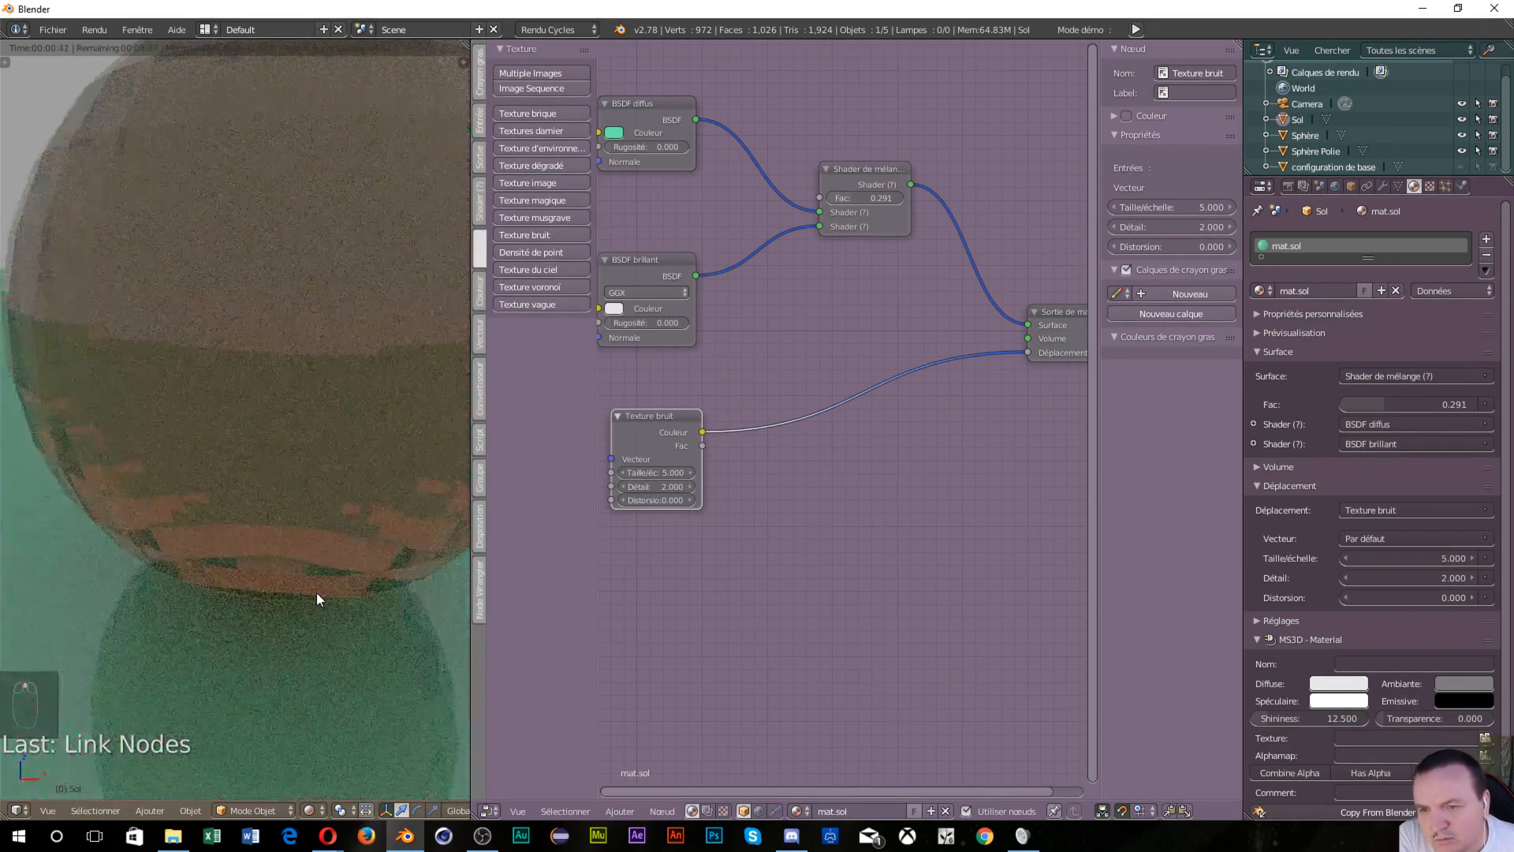
scroll(315, 593, down, 6)
middle_drag(316, 589, 249, 580)
scroll(216, 562, up, 2)
scroll(216, 561, down, 4)
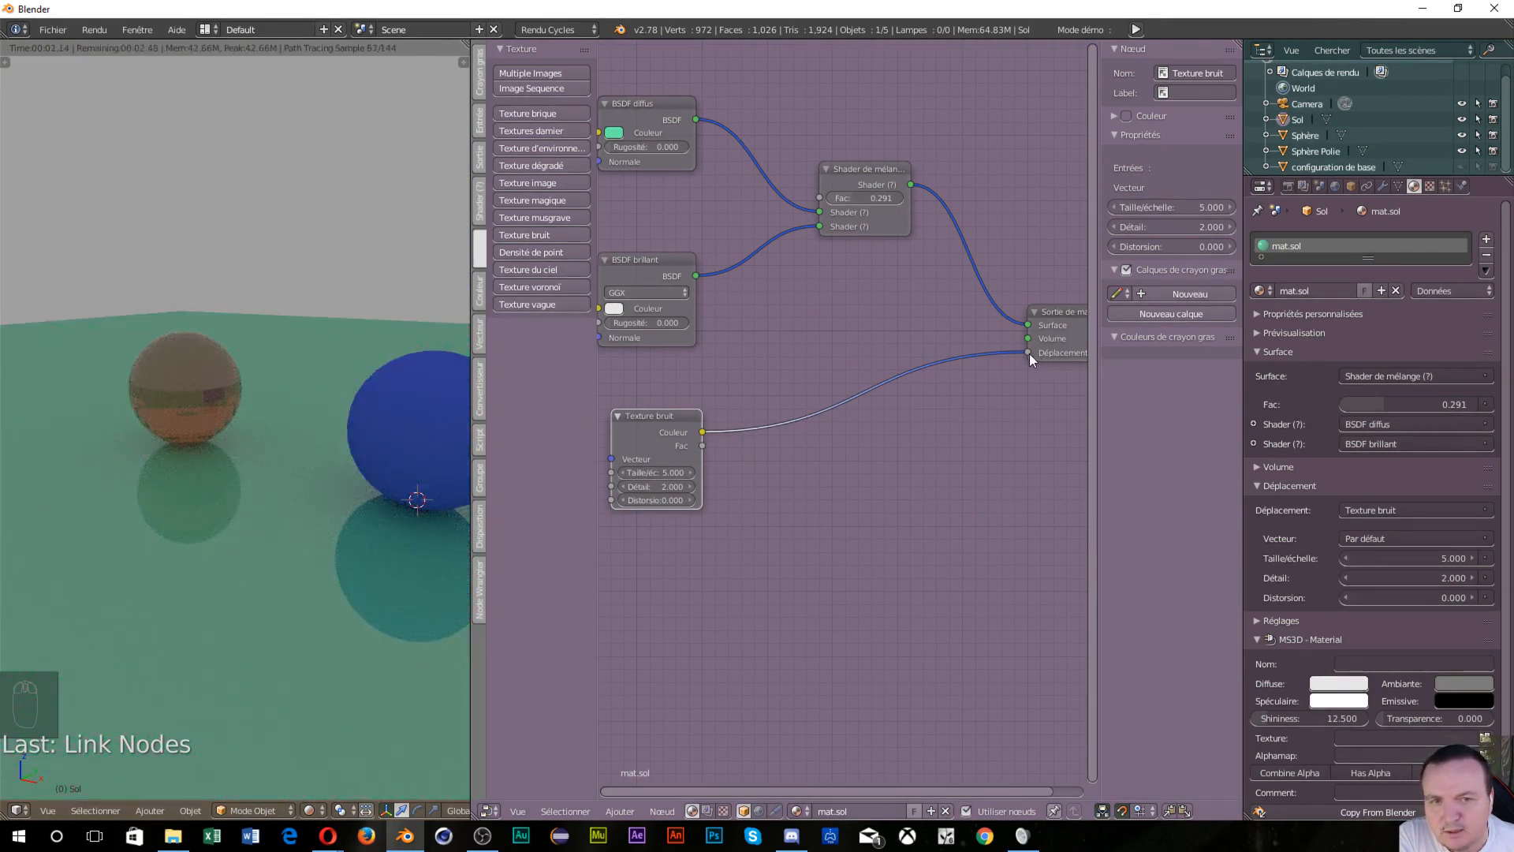
Unlink the Noise Texture from the Displacement input to compare the render, and link its Color output back
drag(1029, 353, 1010, 353)
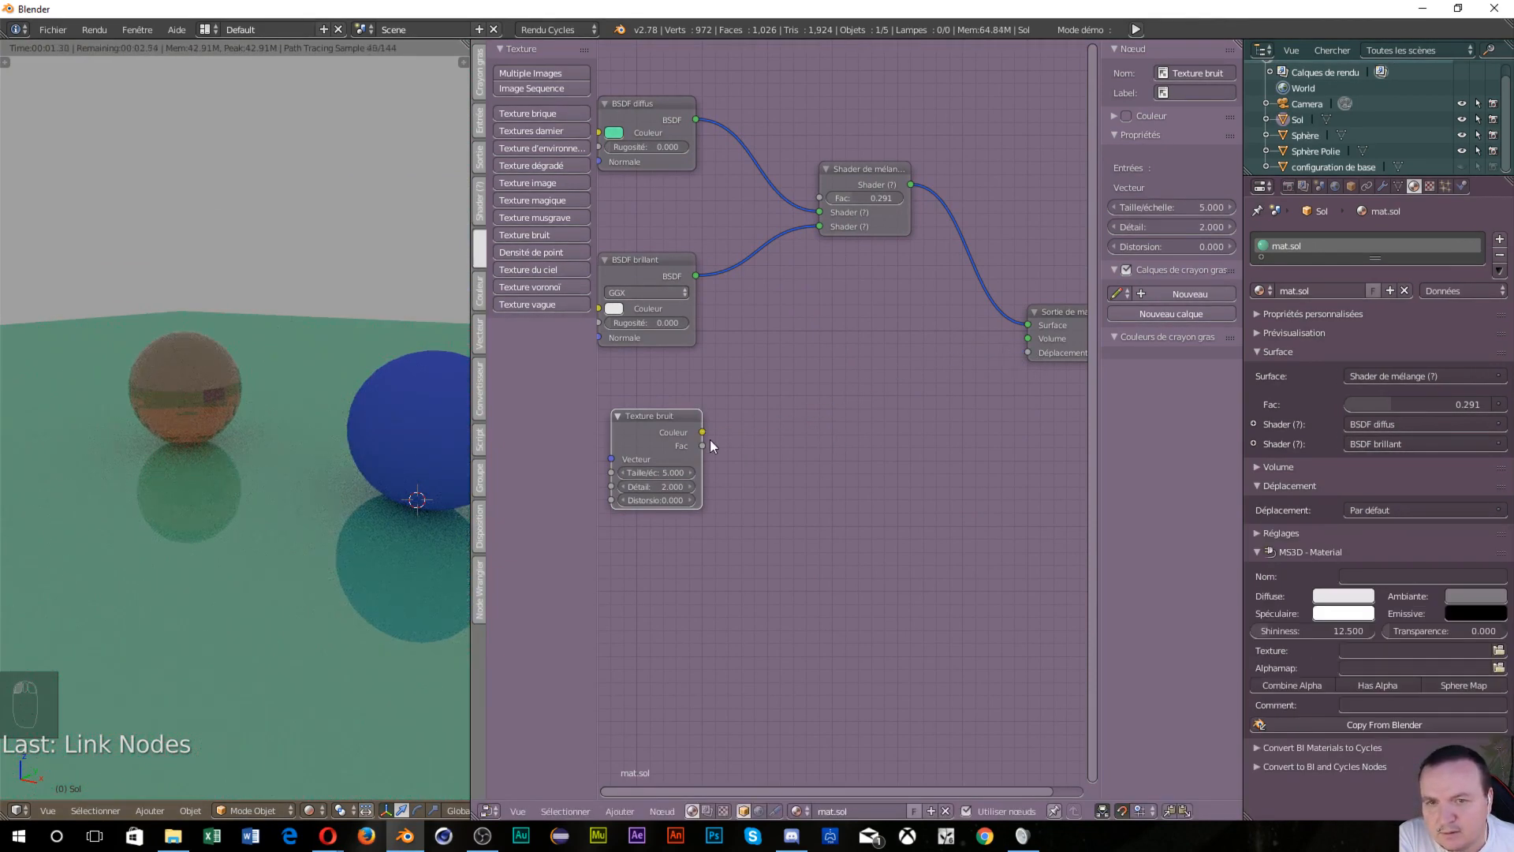
drag(702, 433, 788, 436)
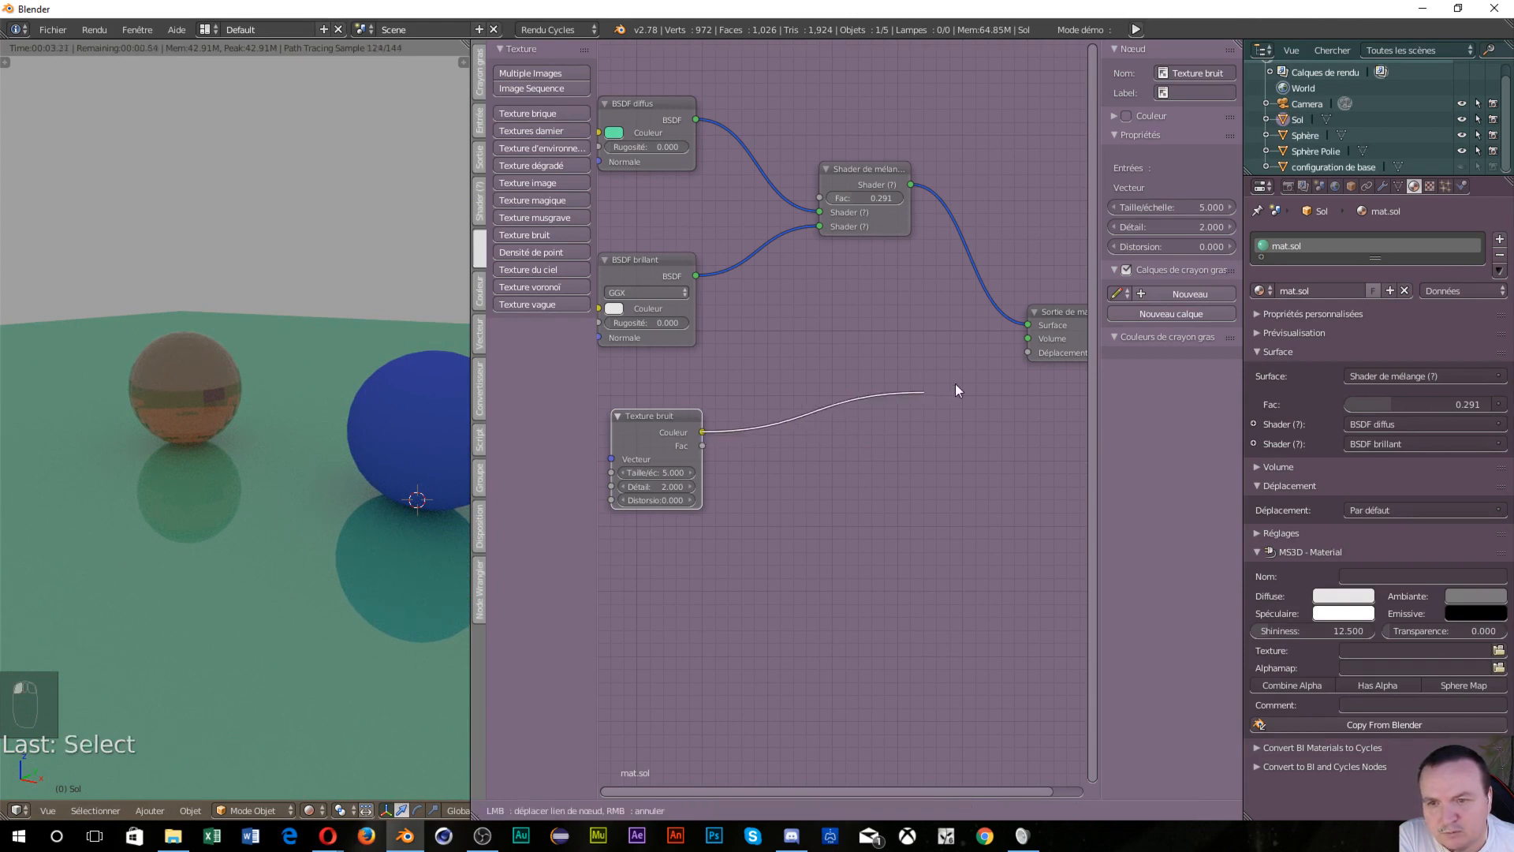
drag(956, 390, 1023, 352)
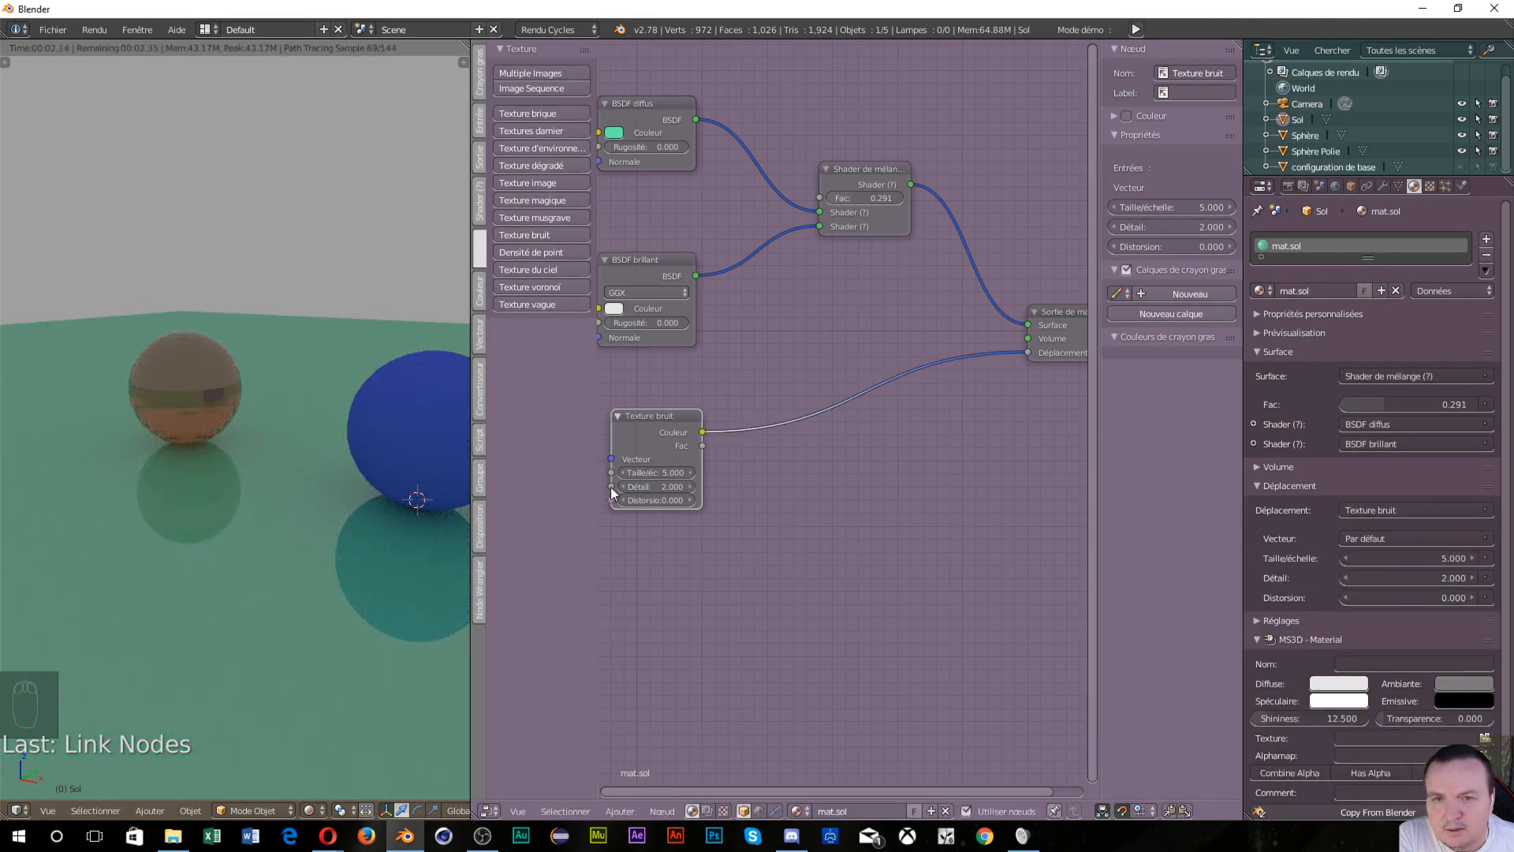
Set the Noise Texture's scale to 32.100 and detail to 16.000, and move the node down and to the left
drag(638, 473, 851, 473)
drag(628, 487, 738, 487)
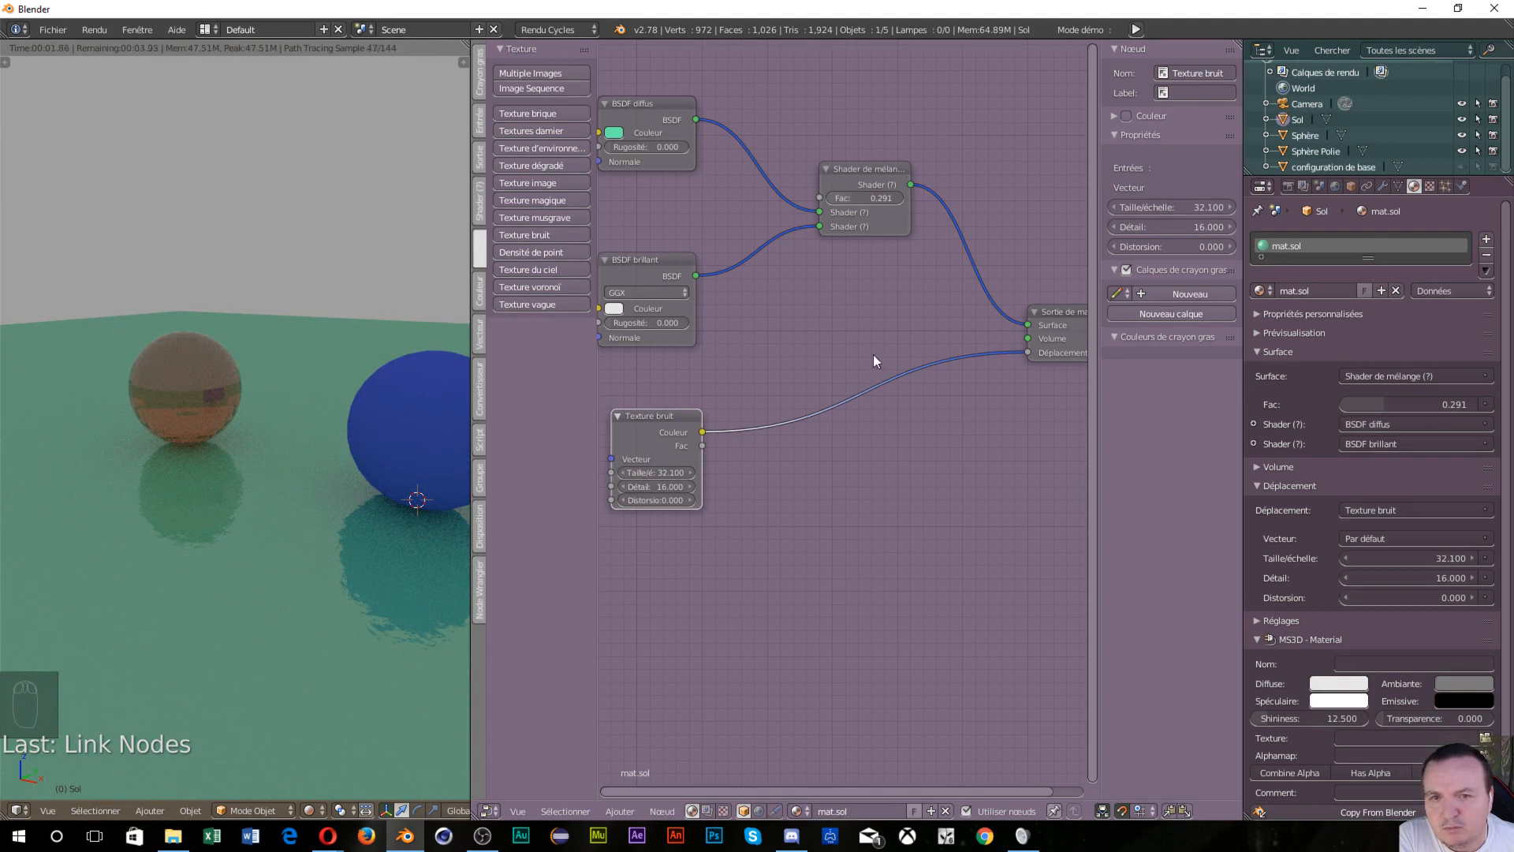
drag(675, 410, 627, 435)
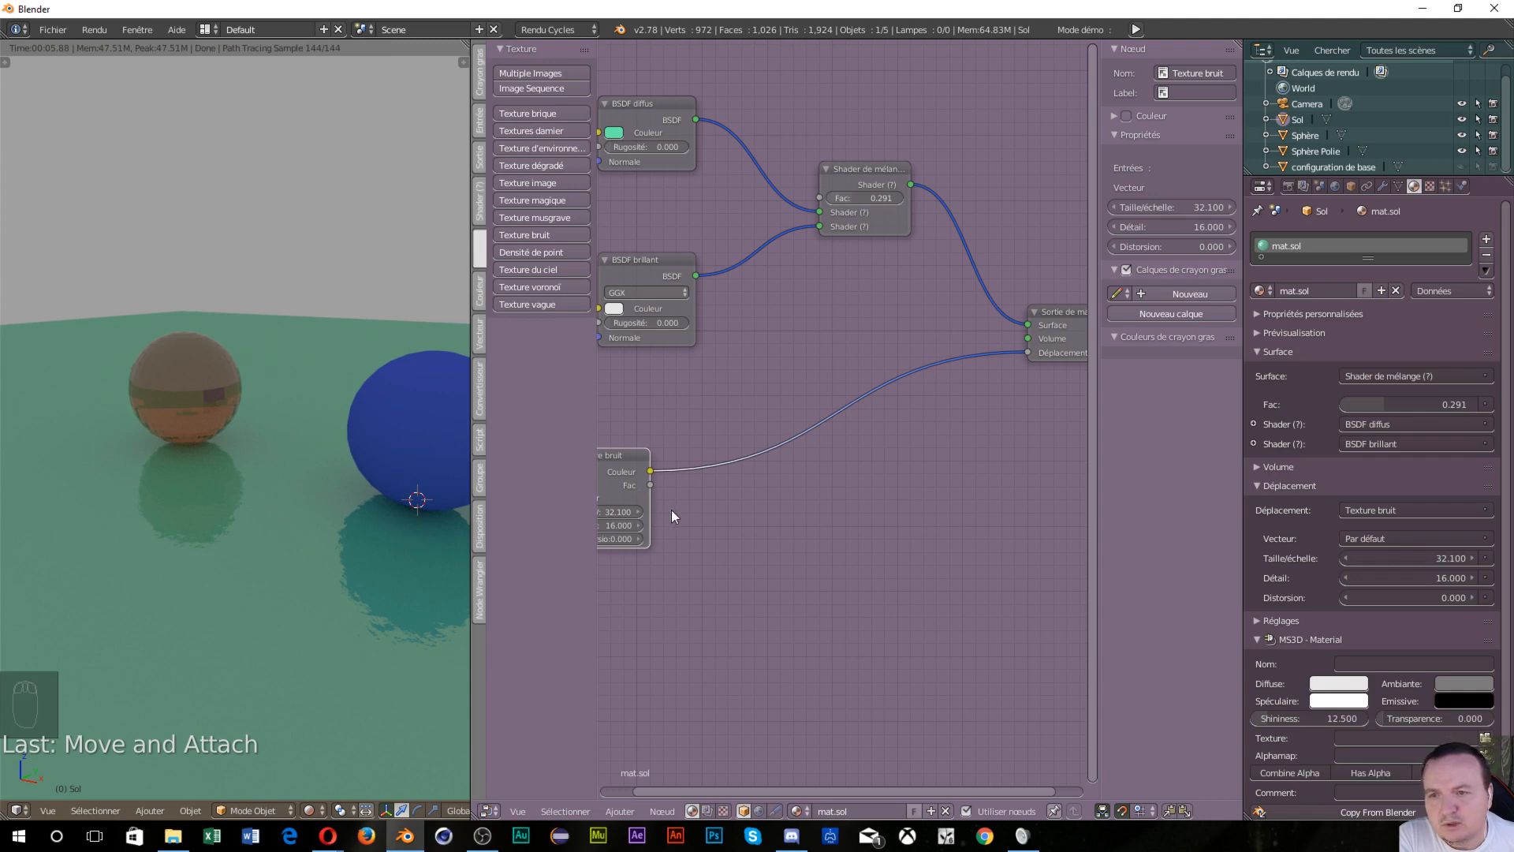
Raise the Noise Texture's scale to 60.300 and examine the distorted reflections of the spheres on the floor
scroll(228, 610, down, 2)
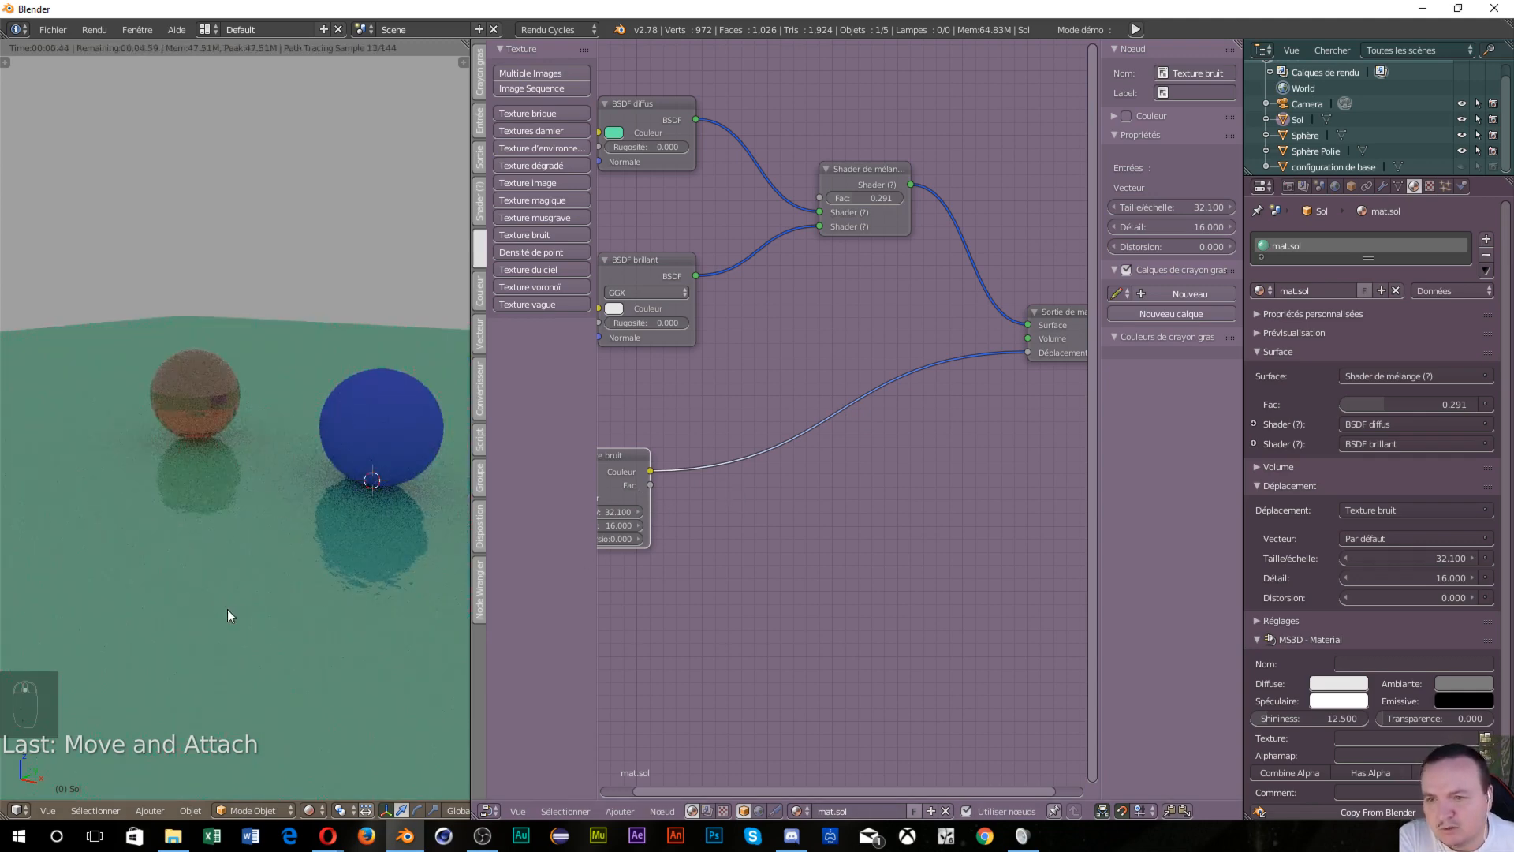
scroll(228, 611, up, 4)
scroll(245, 601, down, 3)
middle_drag(324, 619, 322, 616)
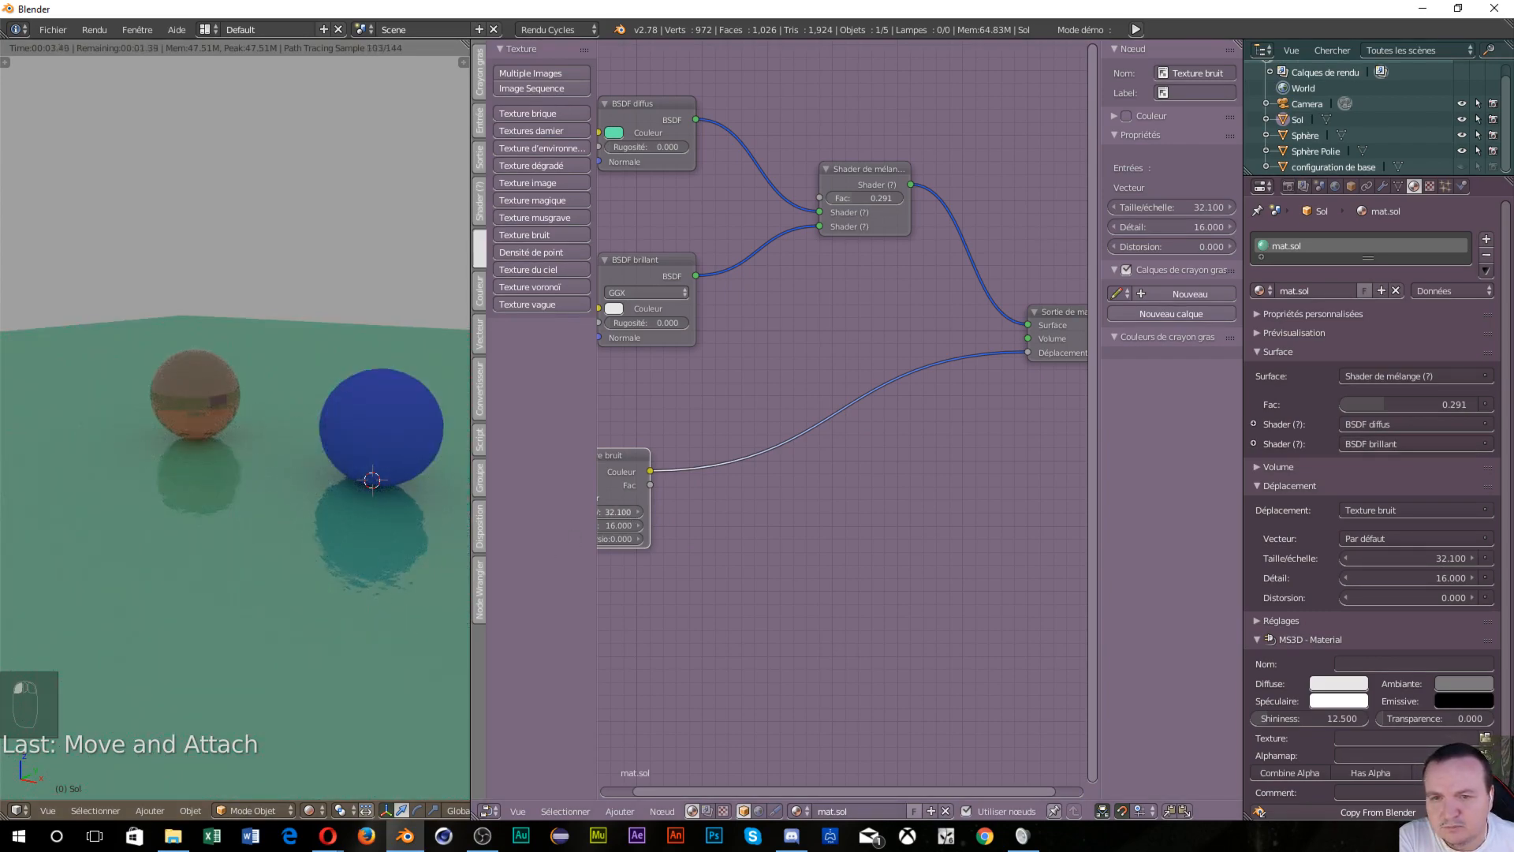
drag(625, 512, 607, 512)
drag(618, 512, 662, 511)
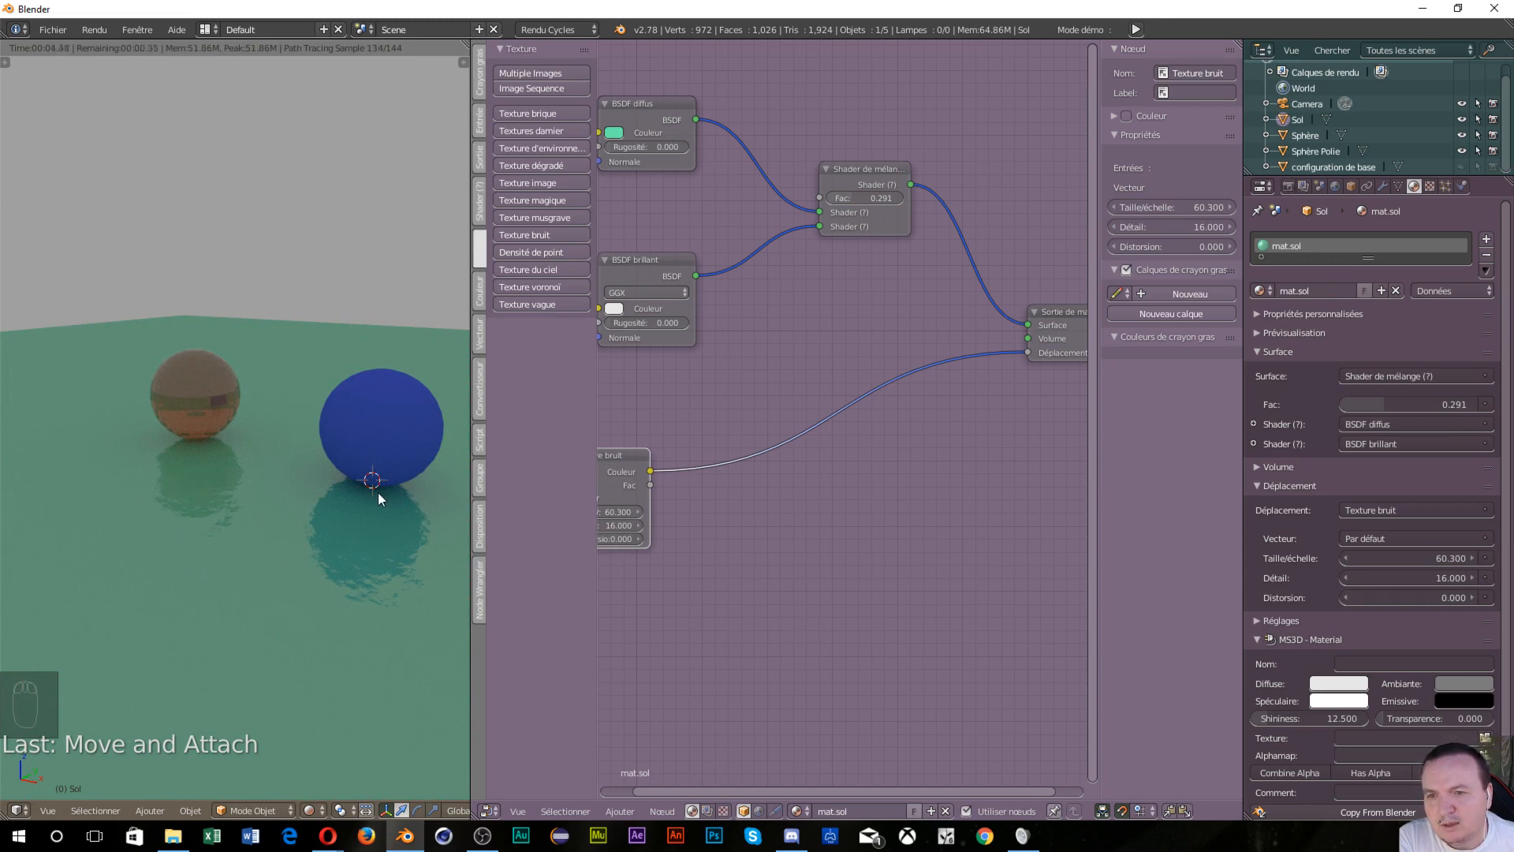
middle_drag(319, 589, 323, 570)
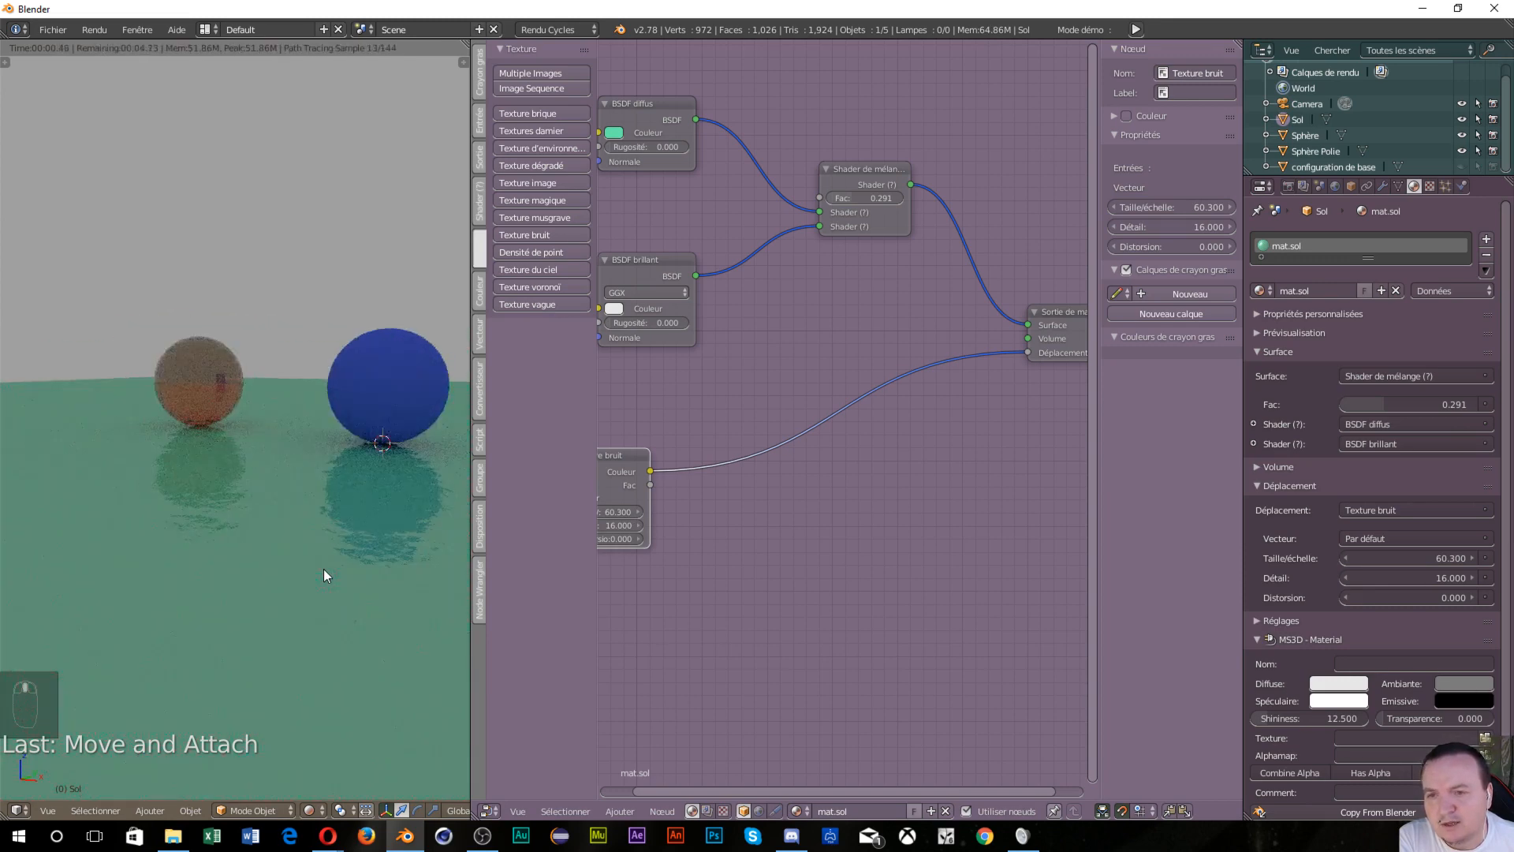
scroll(325, 586, up, 2)
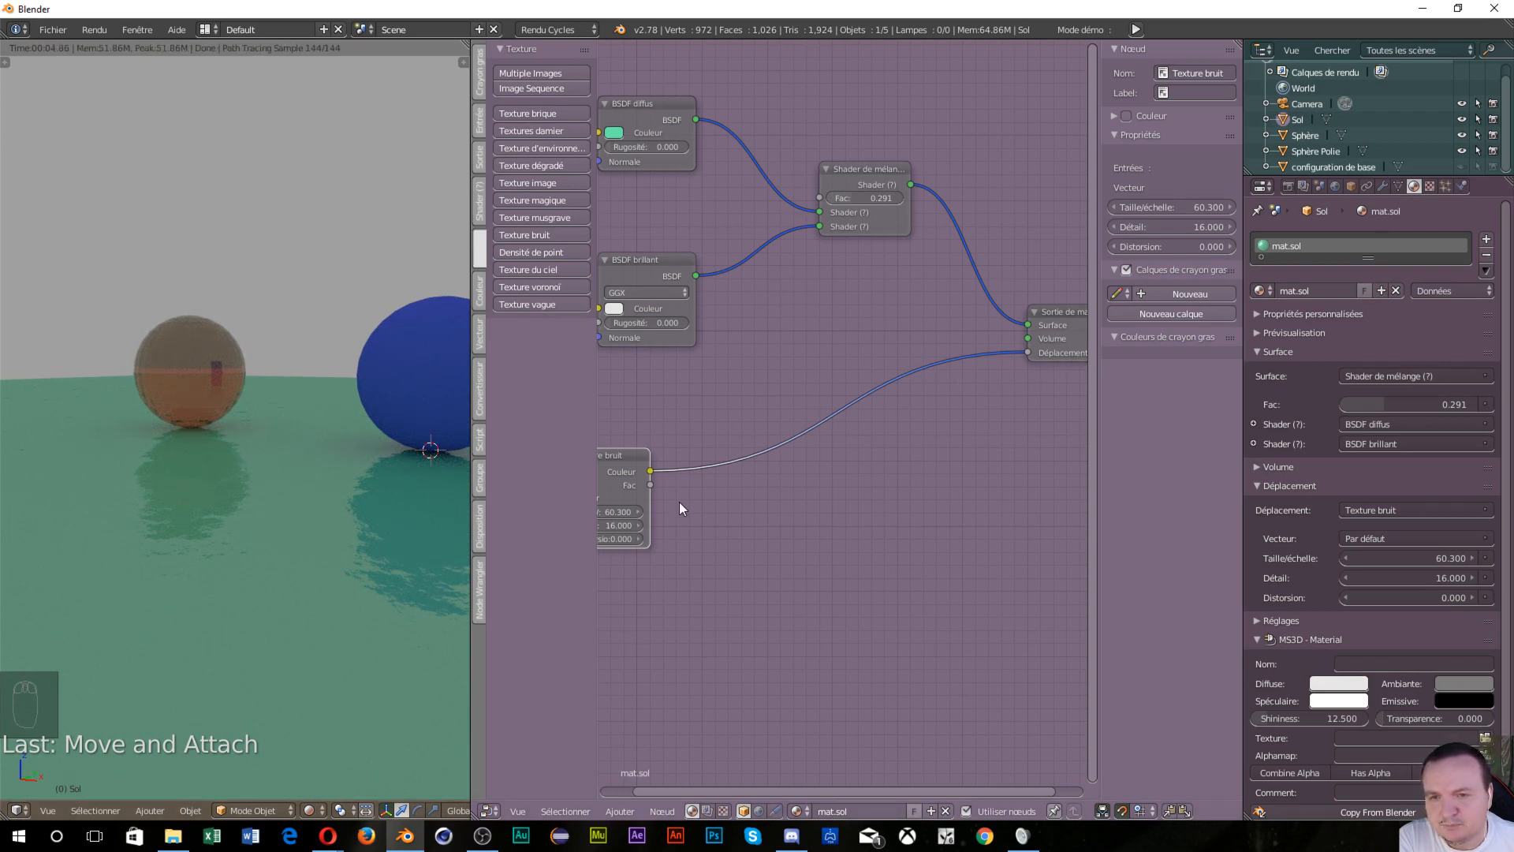
Compare the floor without displacement by detaching the noise link, reconnect Color to Displacement, and view the floor from a higher angle
drag(1010, 356, 1002, 357)
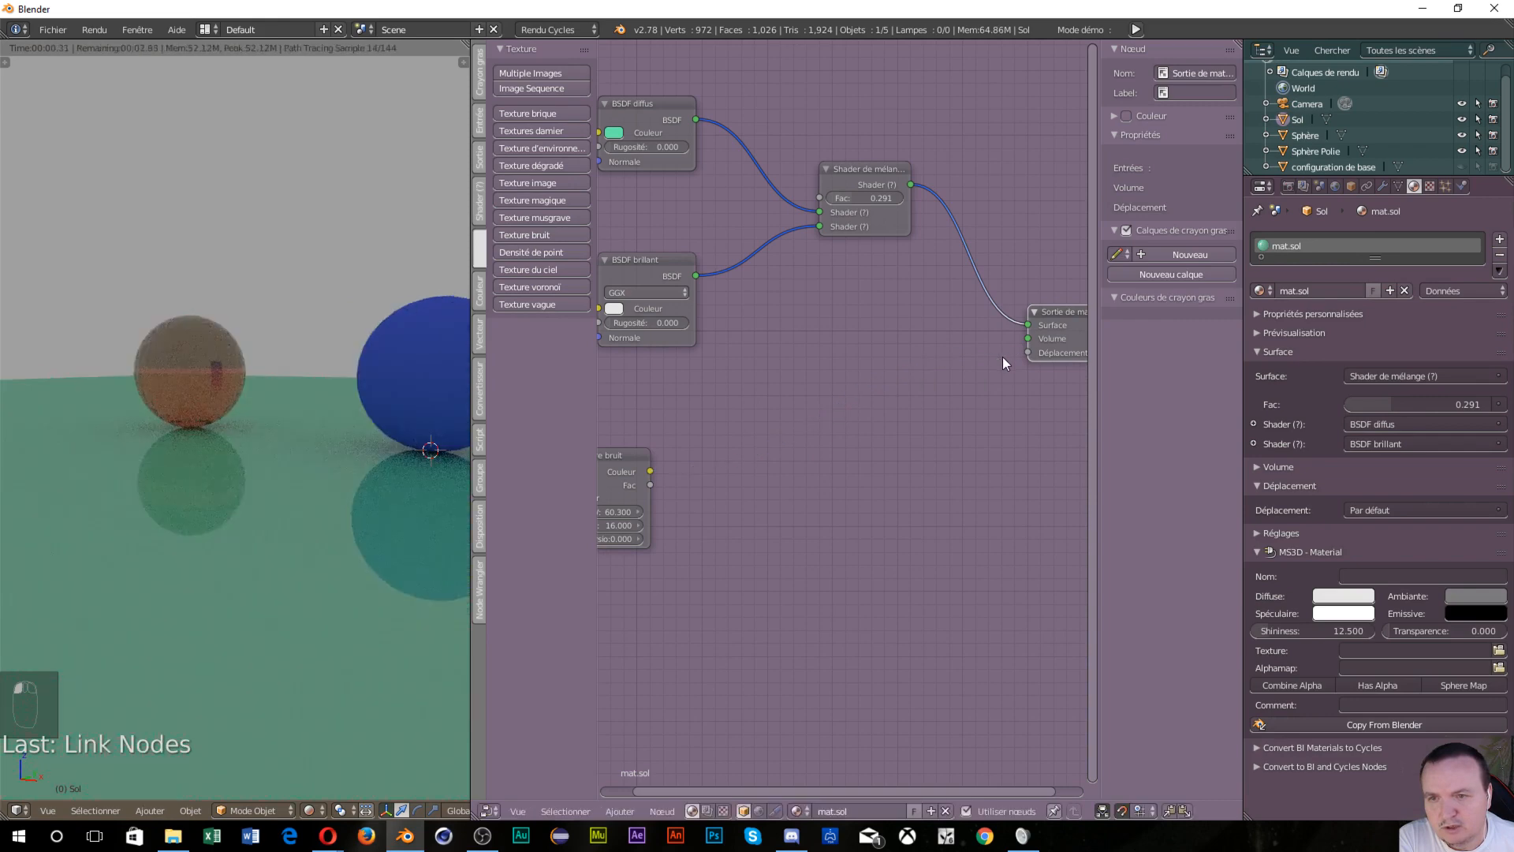
drag(651, 472, 1027, 353)
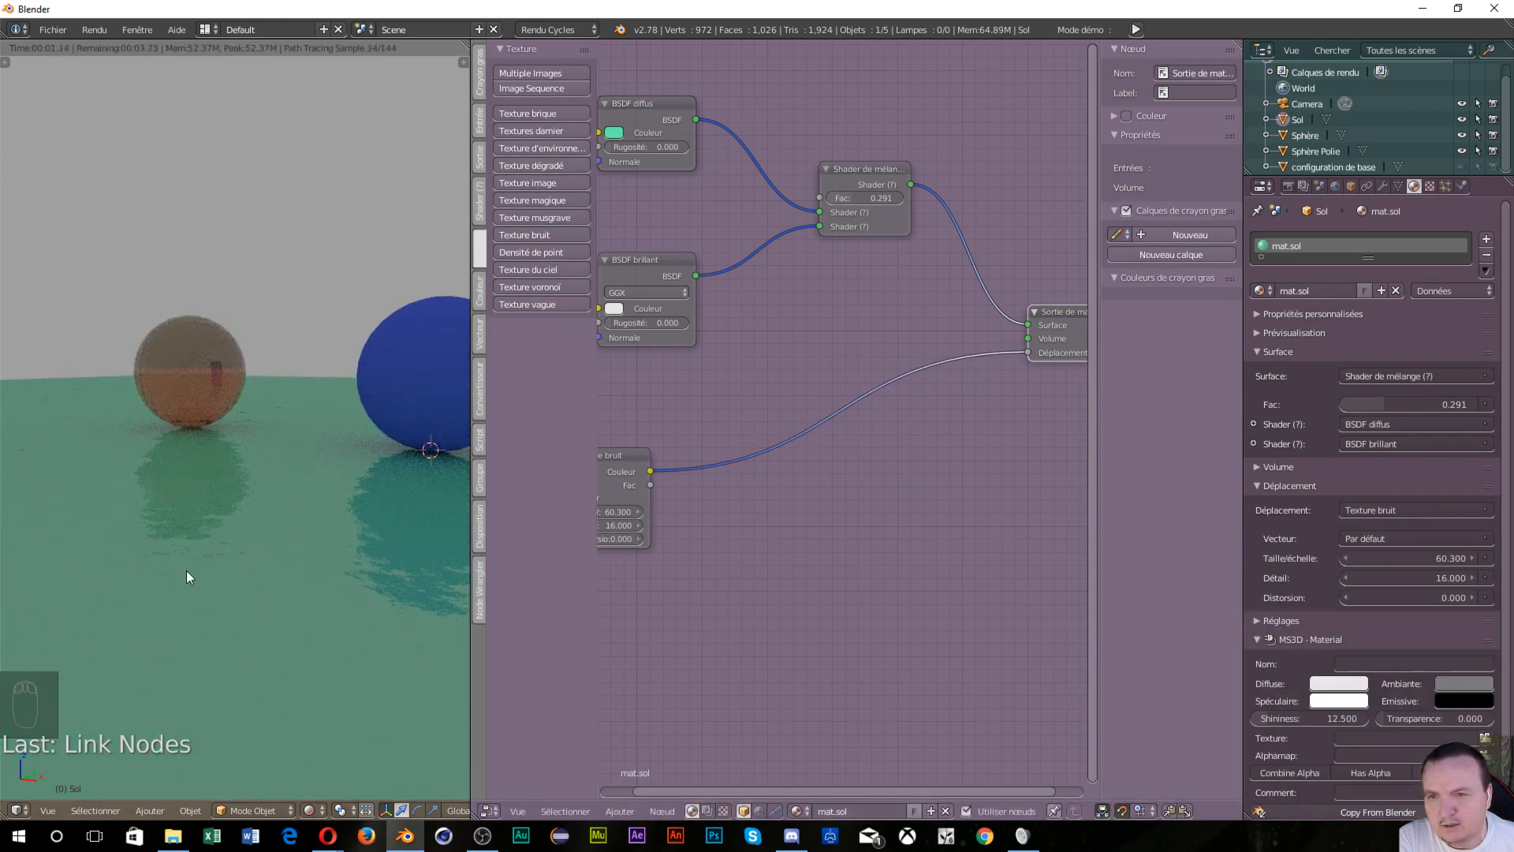
middle_drag(196, 566, 195, 581)
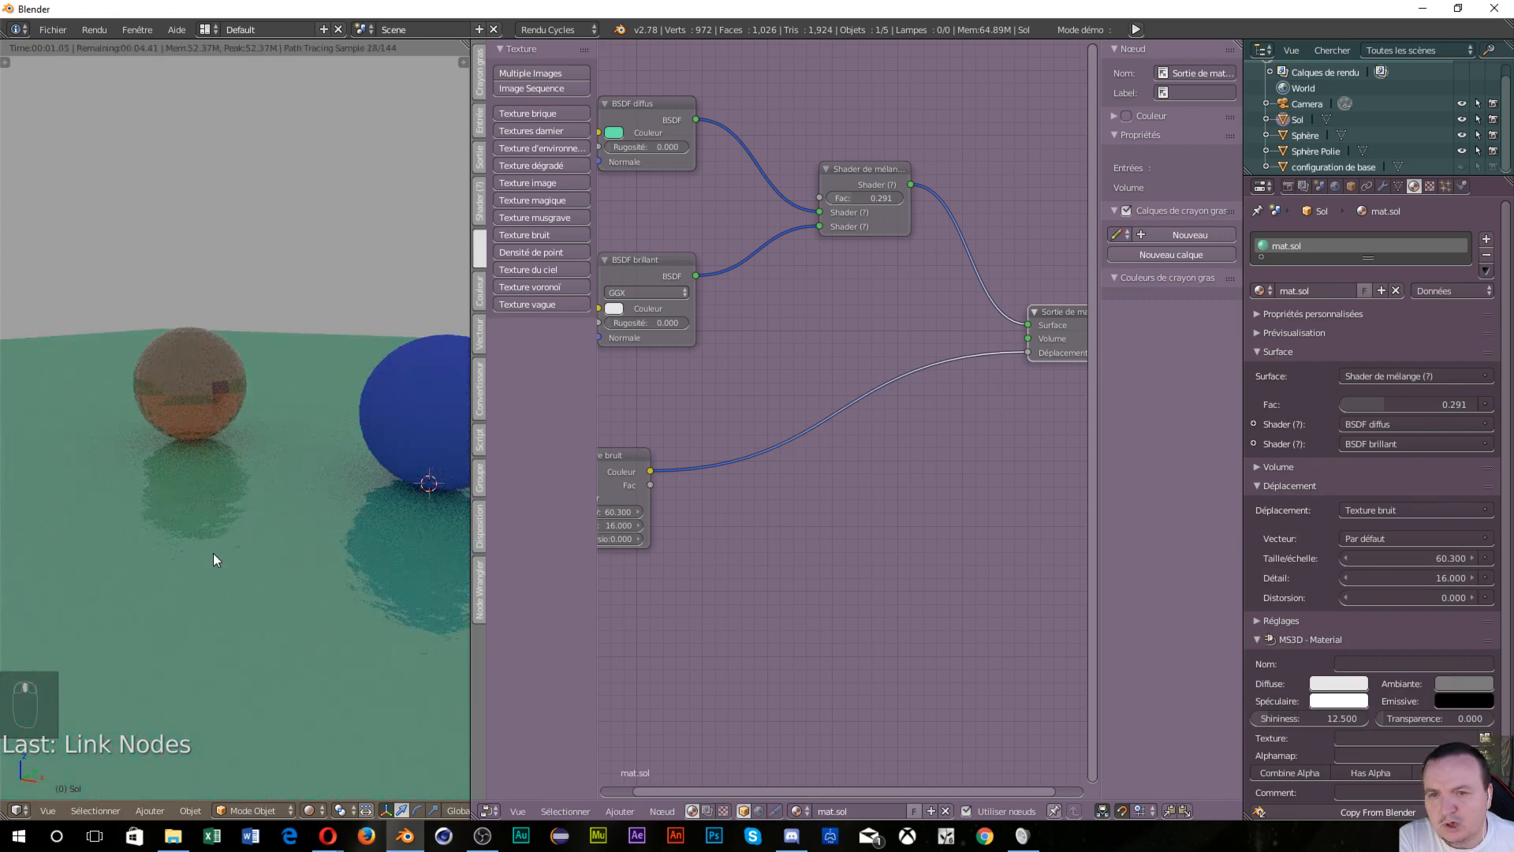
scroll(213, 552, down, 1)
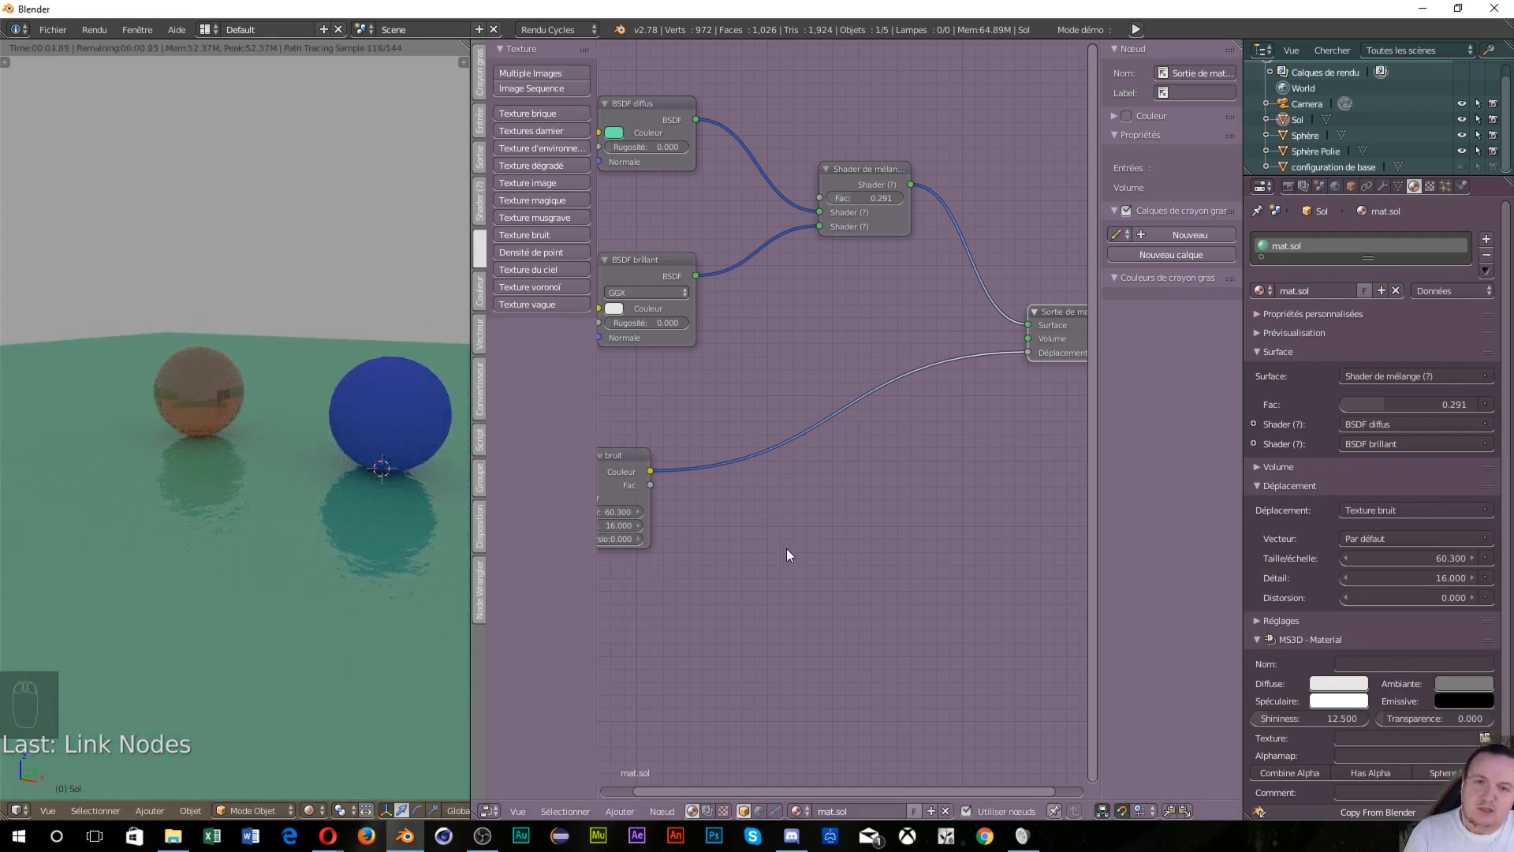
Add a Math node and insert it on the link between the Noise Texture's Color output and the Displacement input
key(shift+a)
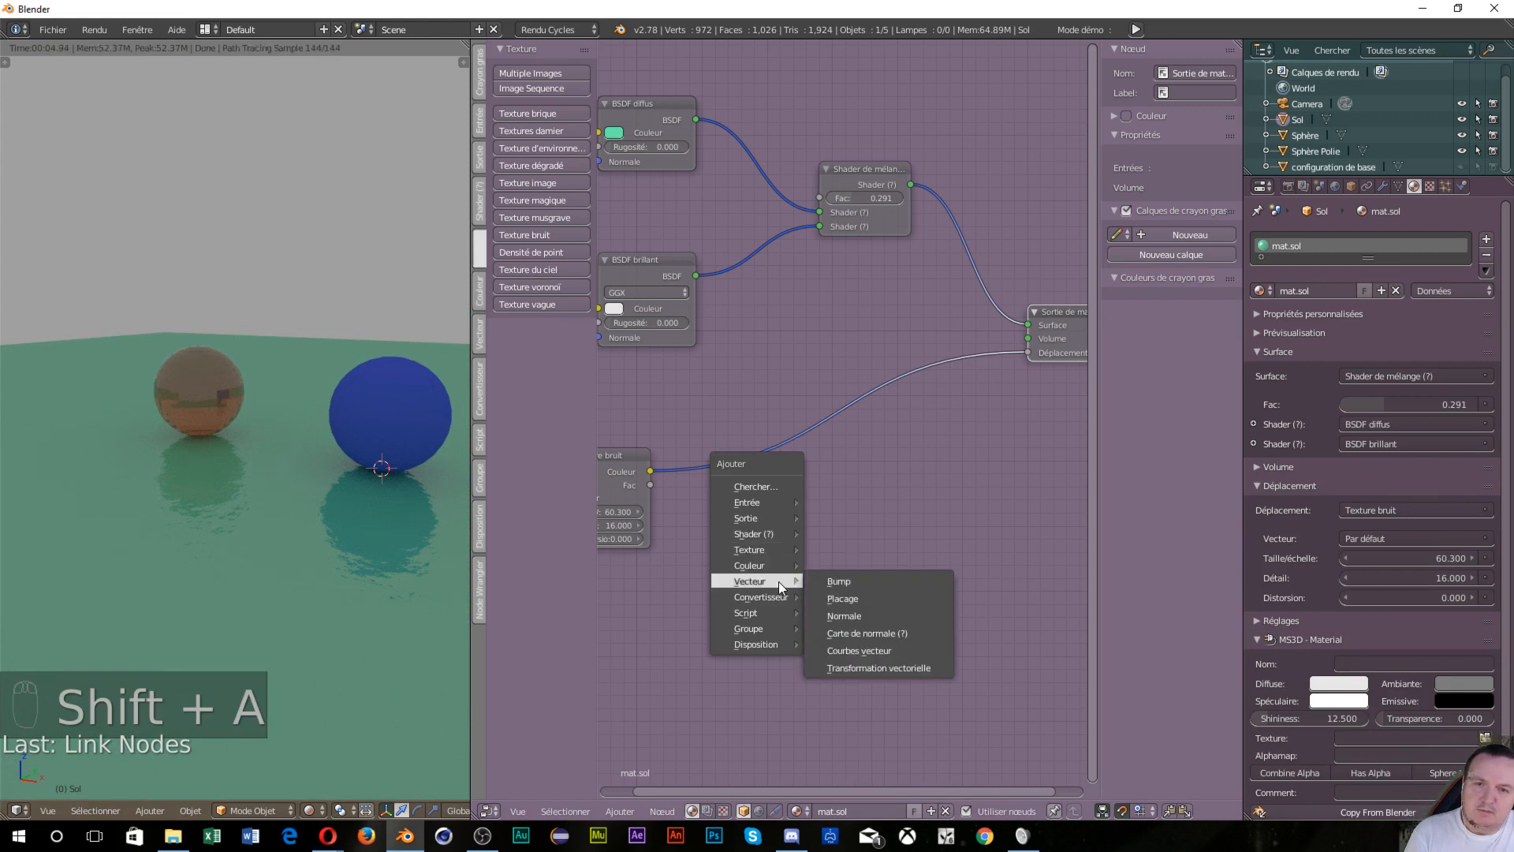
mouse_move(778, 597)
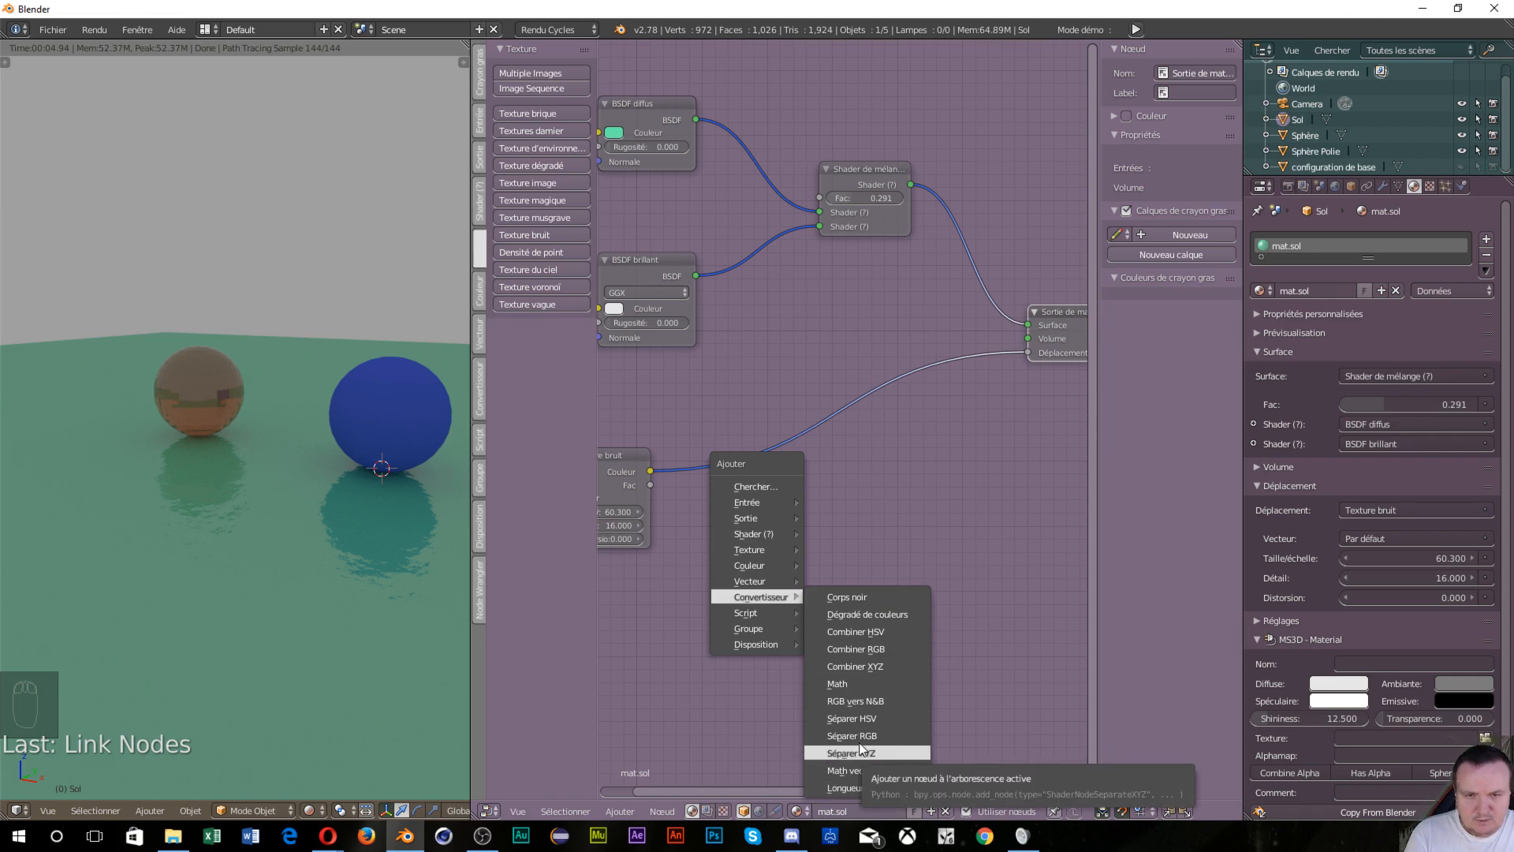
click(857, 683)
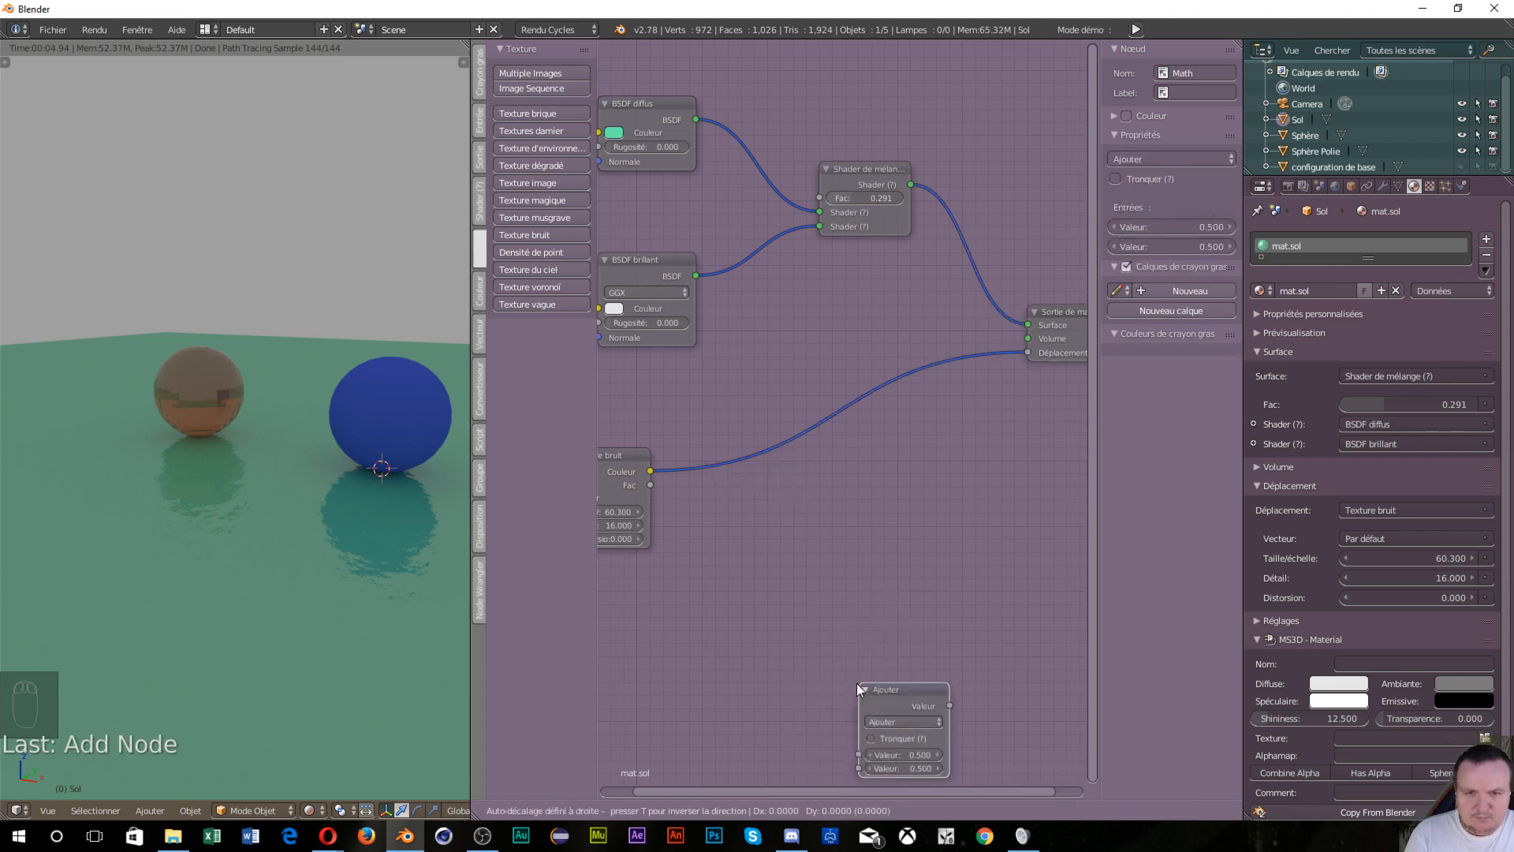
click(747, 408)
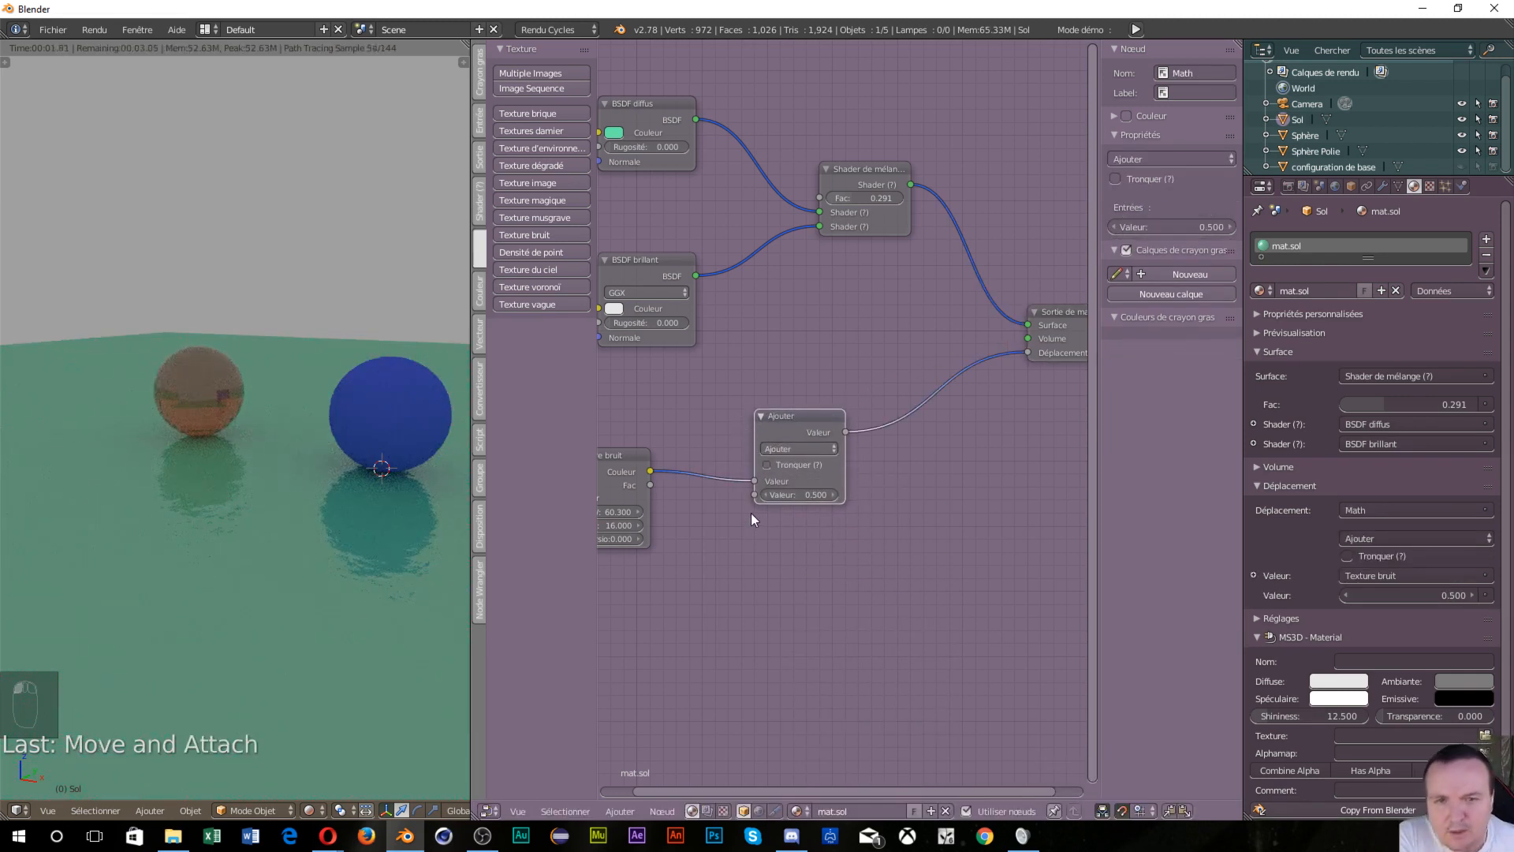
Switch the Math node's operation to Multiply (Multiplier) and set its second value to 7.900
click(829, 449)
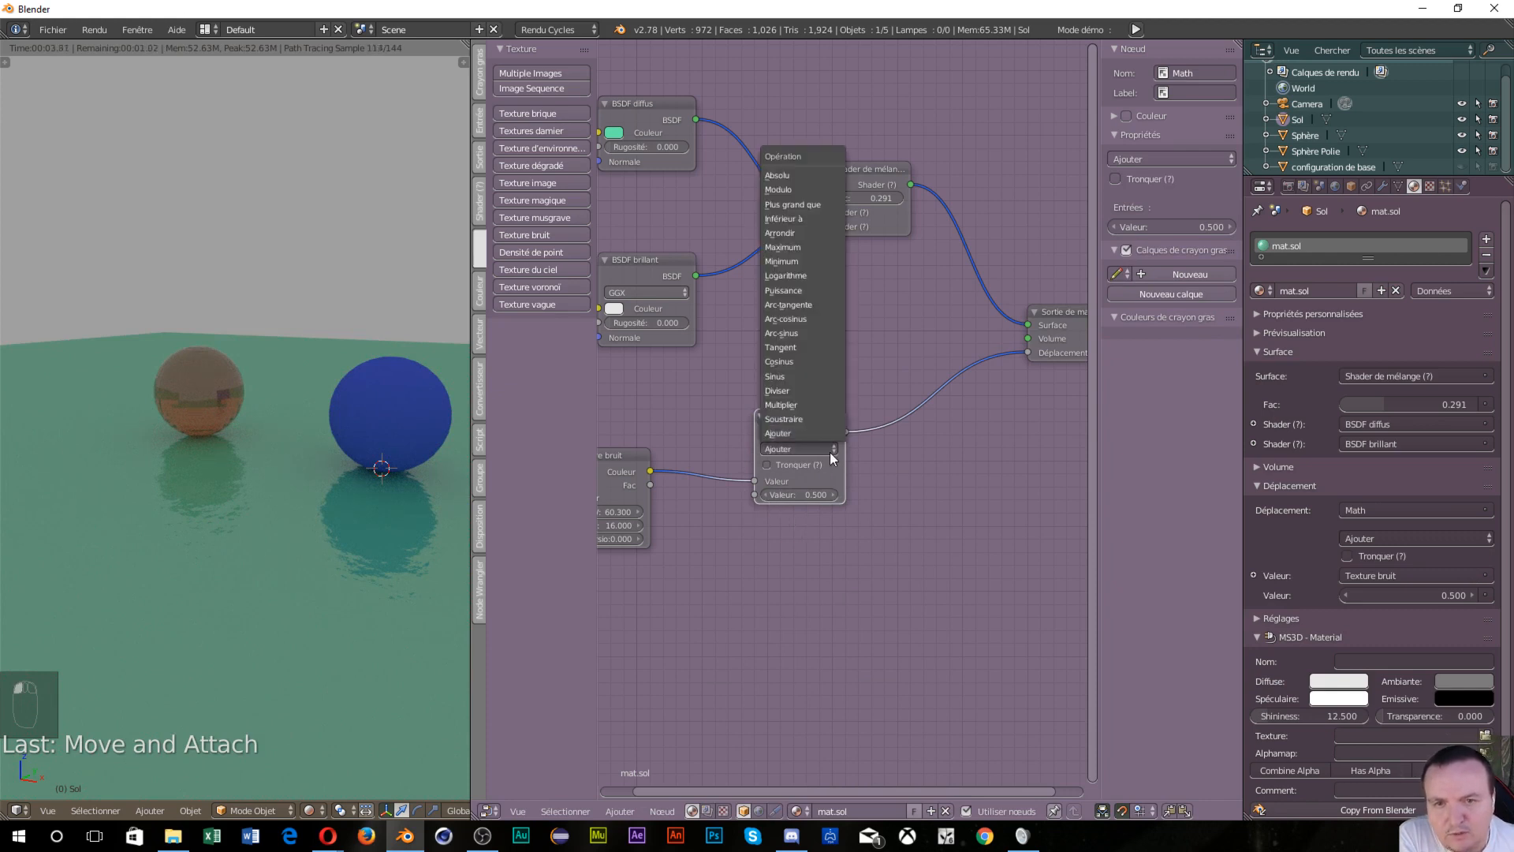
click(792, 405)
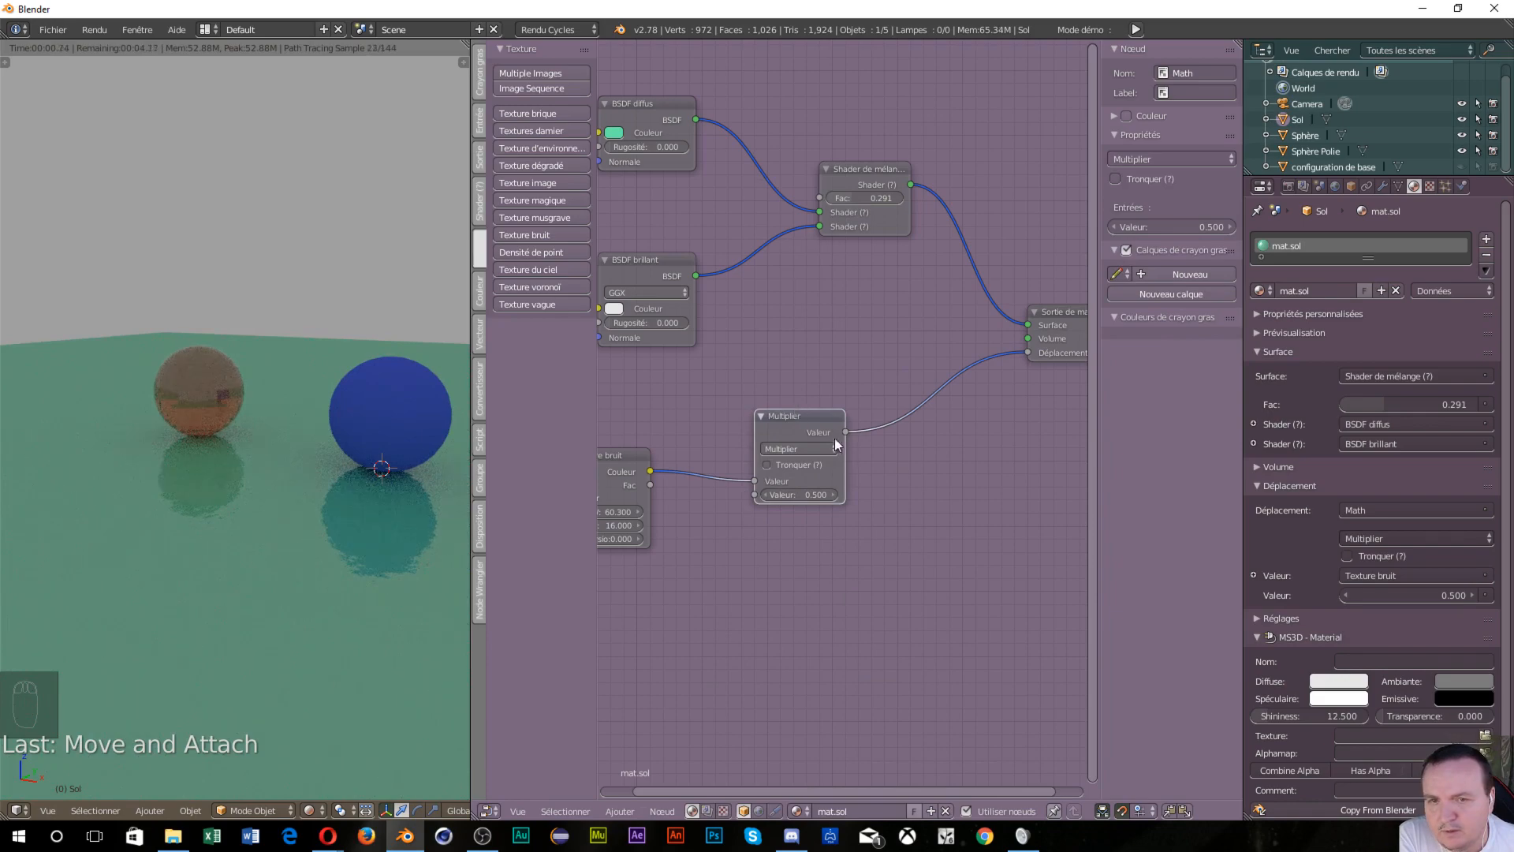
drag(806, 495, 1389, 494)
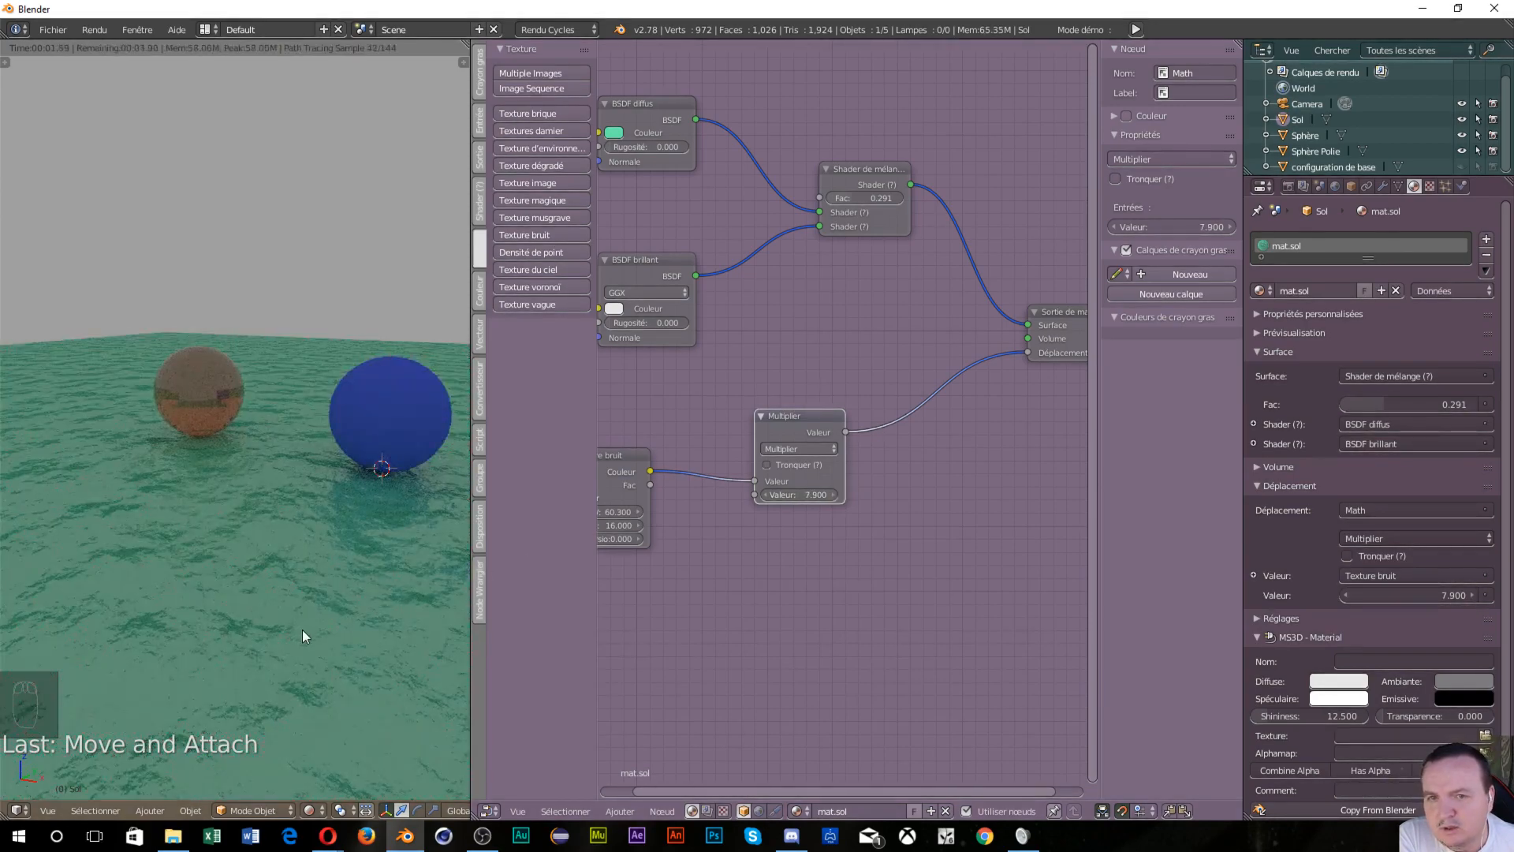
Examine the rippled floor and the sphere reflections from close up, from farther away and from a low angle
scroll(301, 628, up, 3)
mouse_move(300, 617)
middle_down()
mouse_move(310, 598)
mouse_move(276, 599)
middle_up()
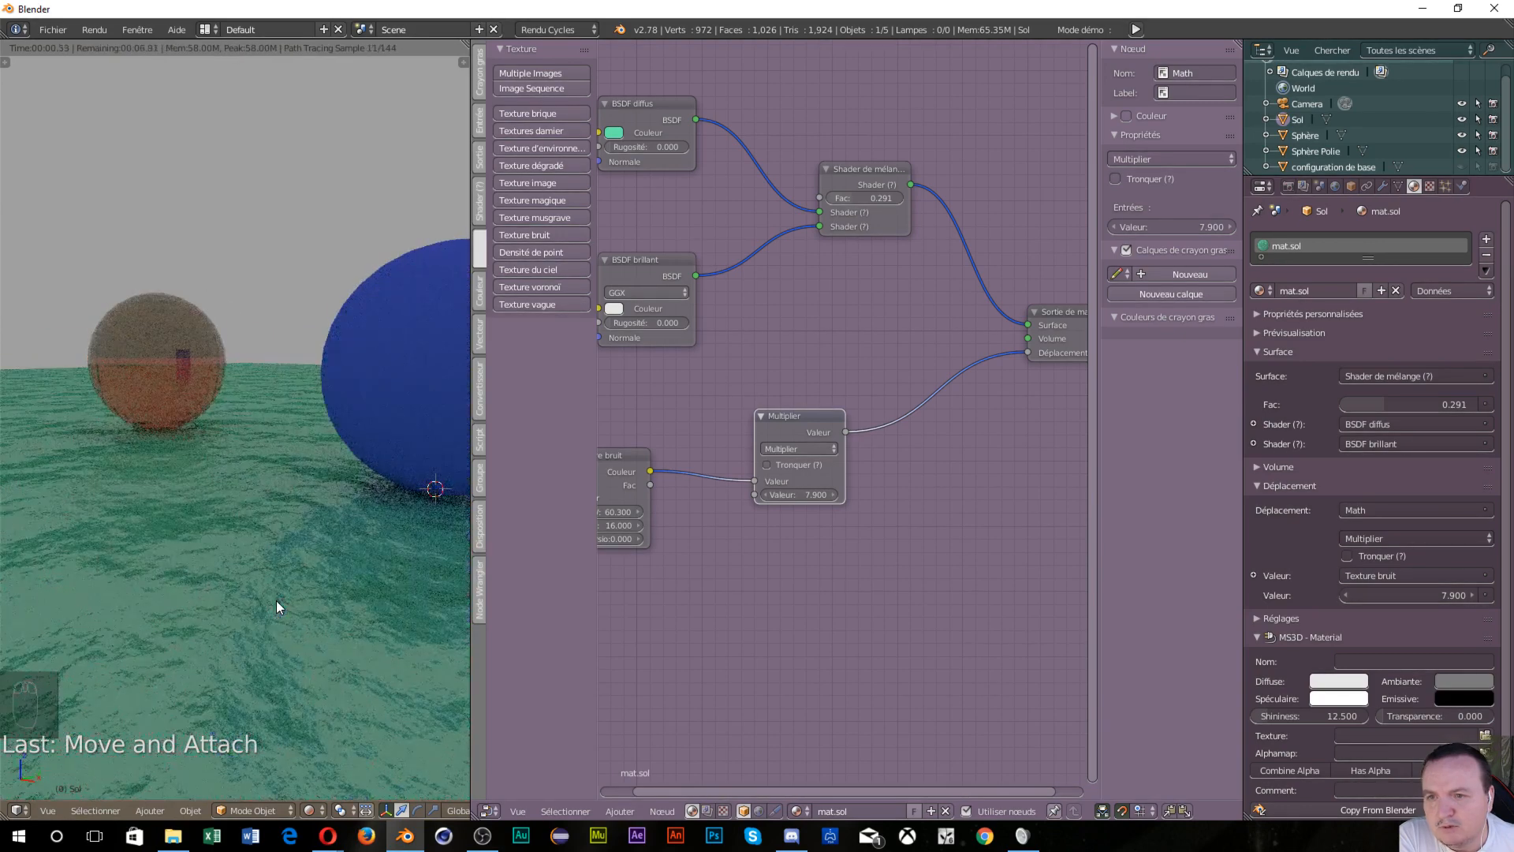
scroll(276, 601, down, 5)
scroll(279, 544, up, 2)
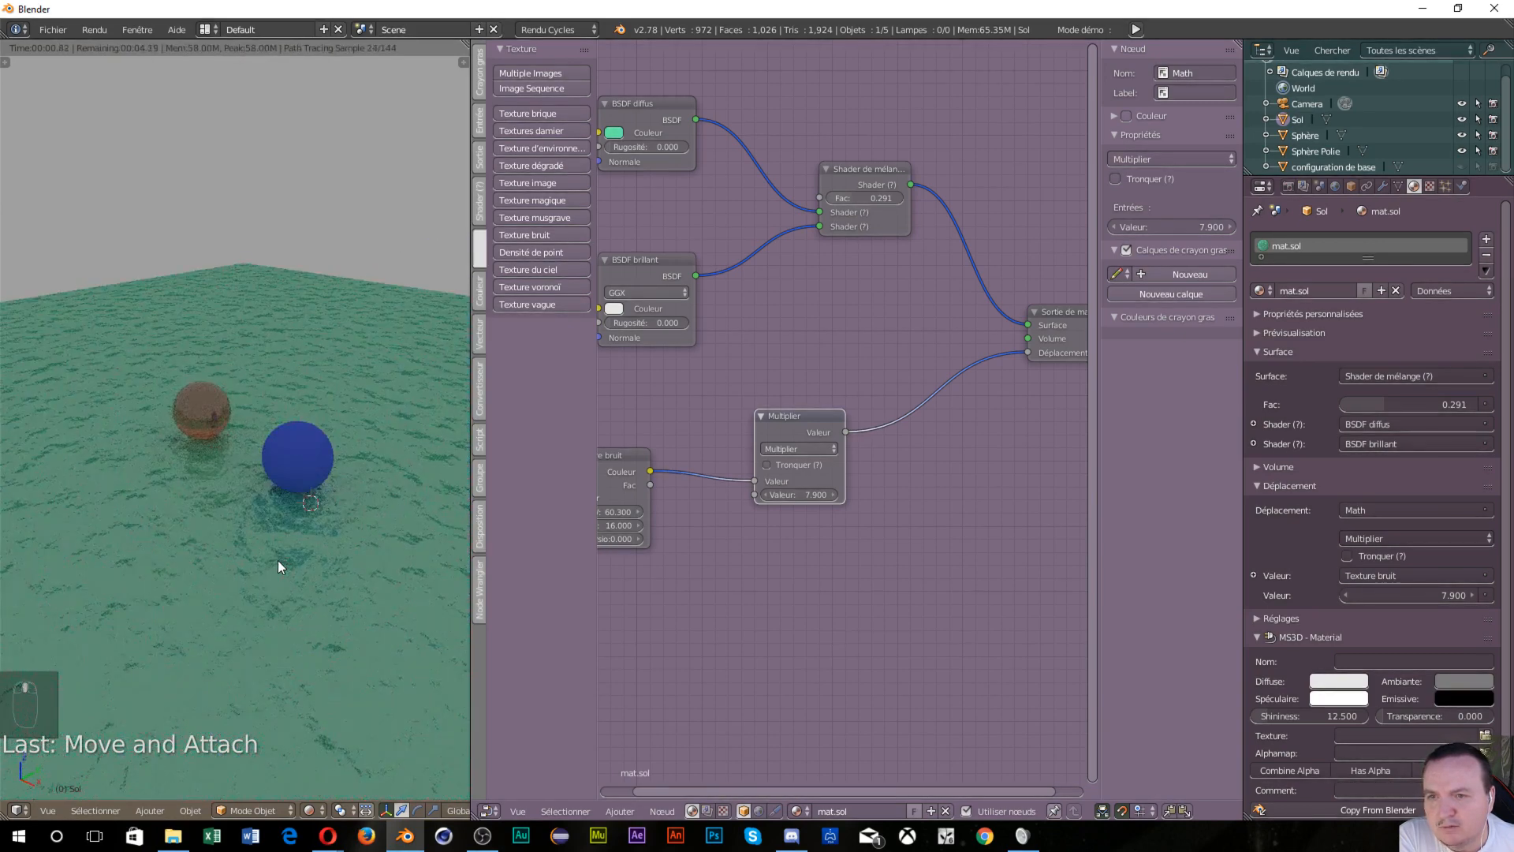
scroll(277, 560, up, 4)
scroll(308, 570, up, 1)
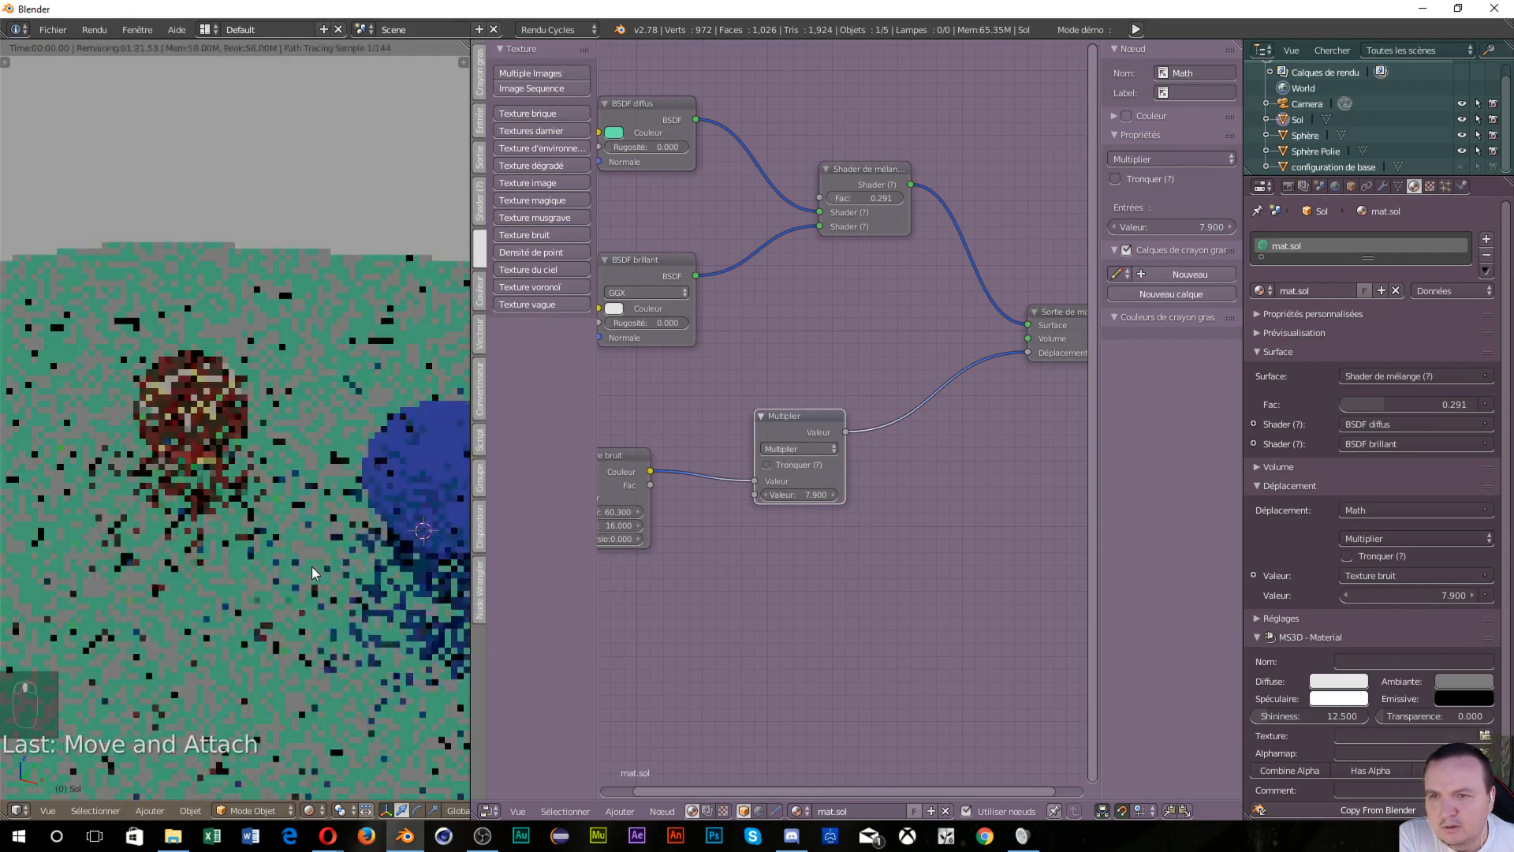
middle_drag(320, 617, 334, 578)
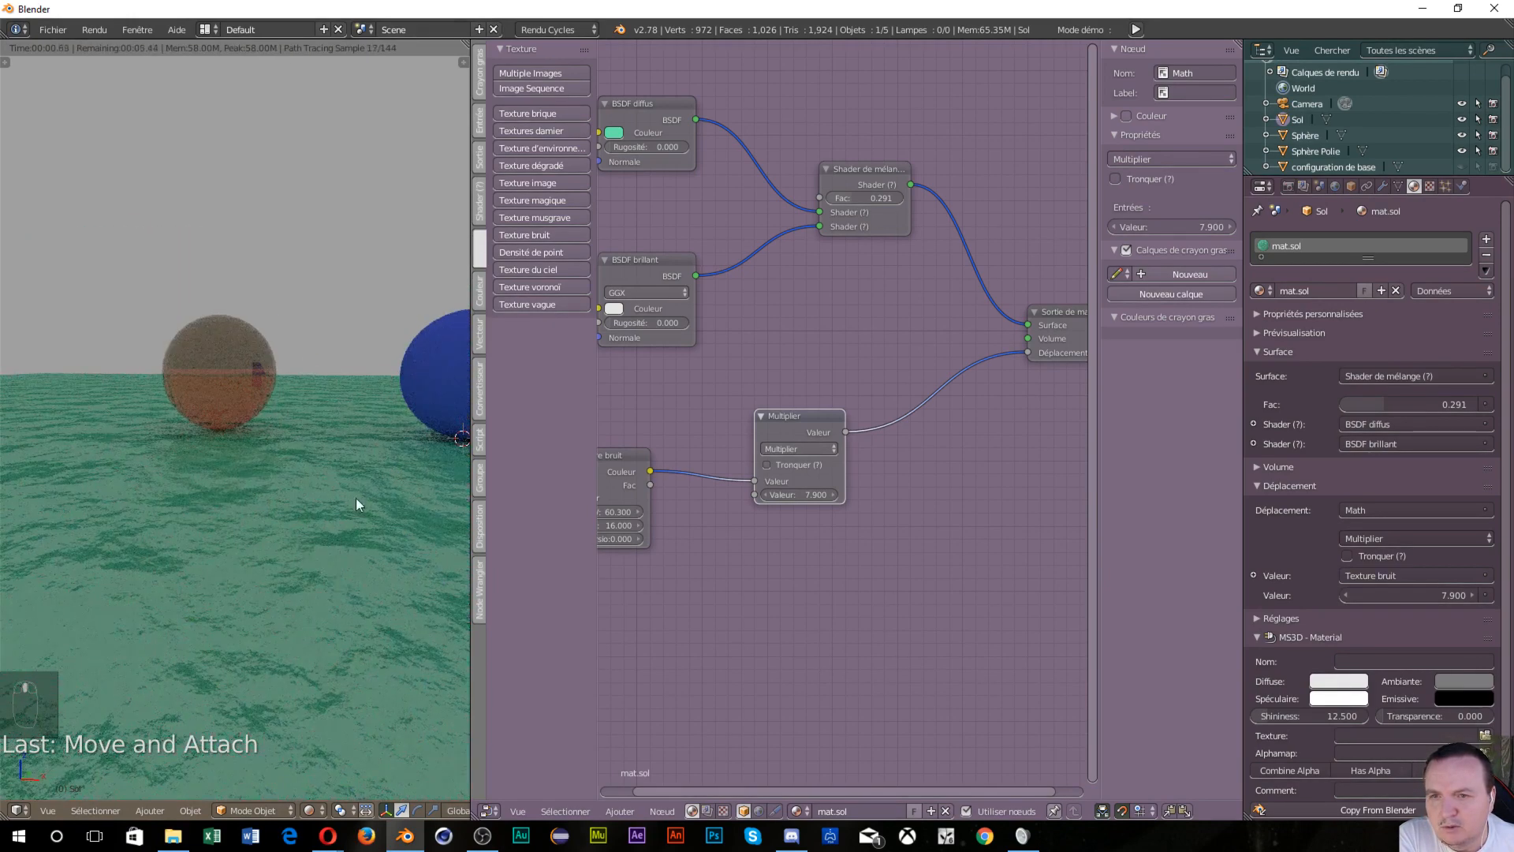
mouse_move(352, 510)
middle_down()
mouse_move(318, 523)
mouse_move(342, 531)
middle_up()
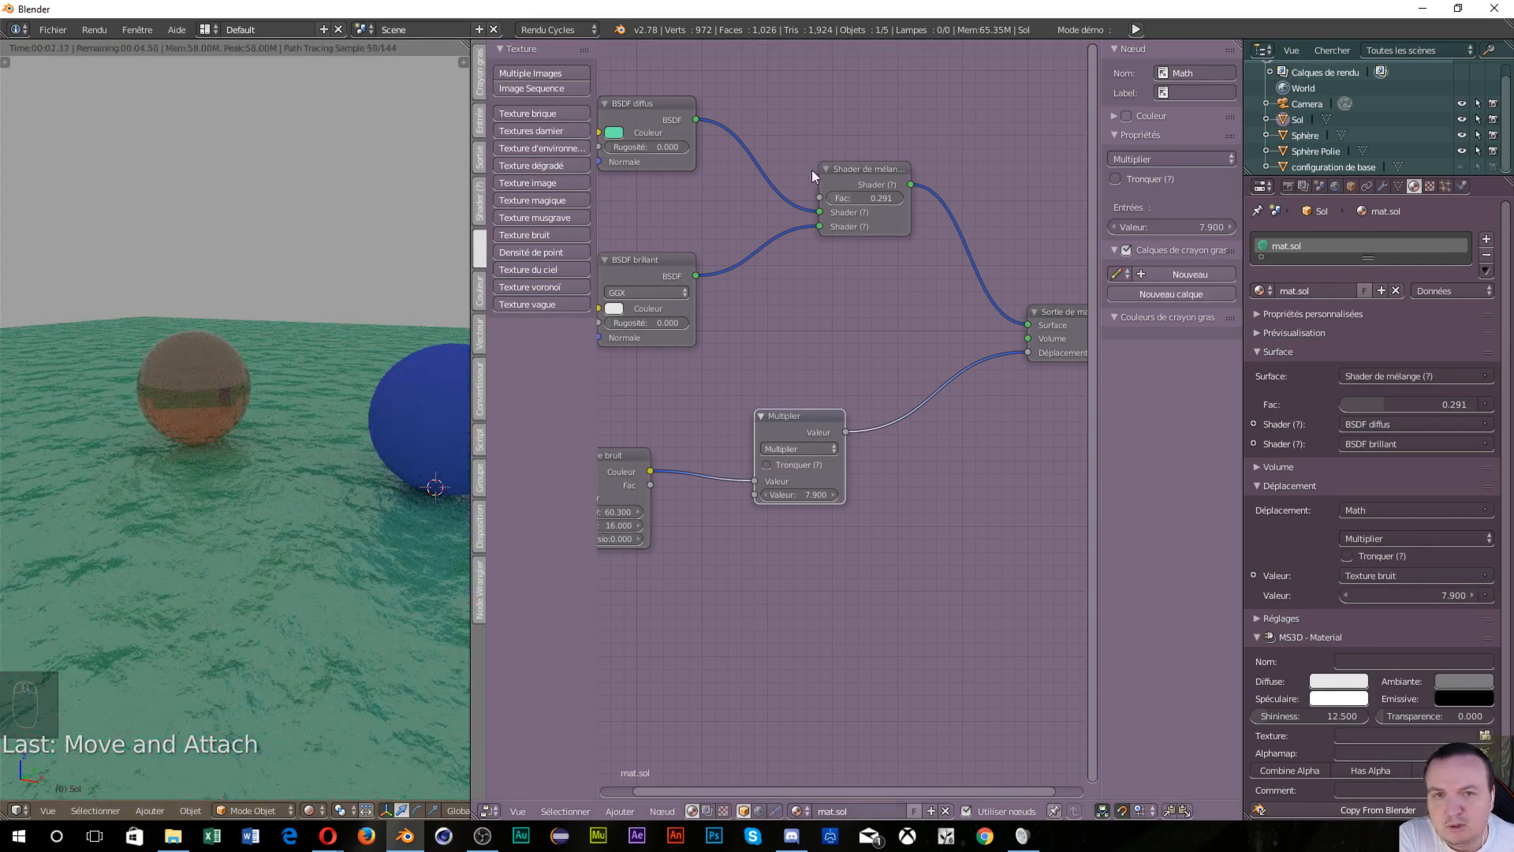
Set the Mix Shader's factor to 0.391 and the glossy BSDF's roughness to 0.033, and check the floor from several angles
mouse_move(845, 198)
mouse_down()
mouse_move(885, 197)
mouse_move(853, 197)
mouse_up()
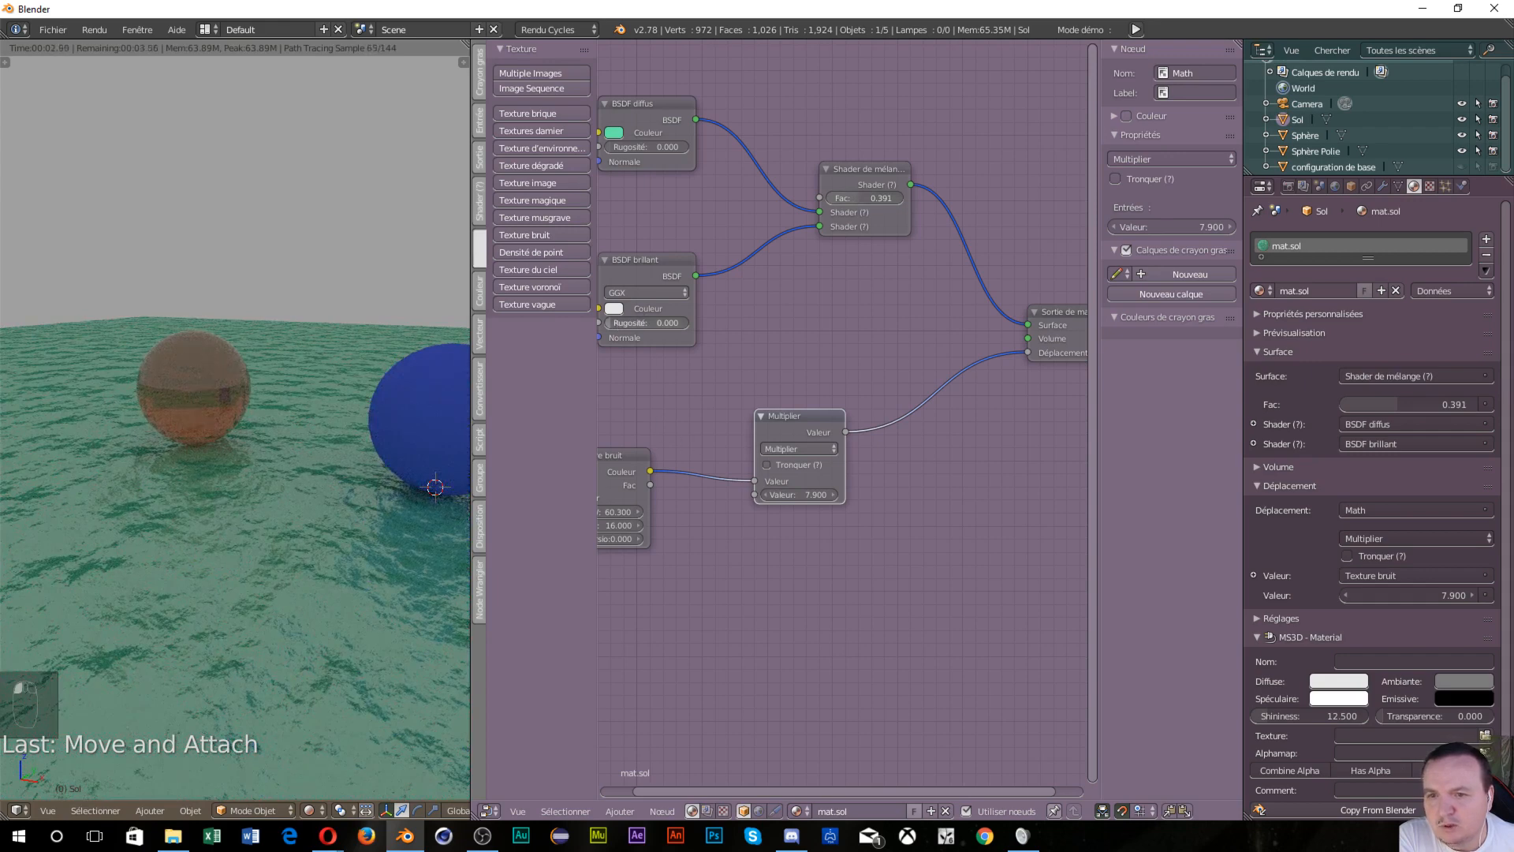
drag(613, 323, 618, 323)
scroll(211, 570, down, 1)
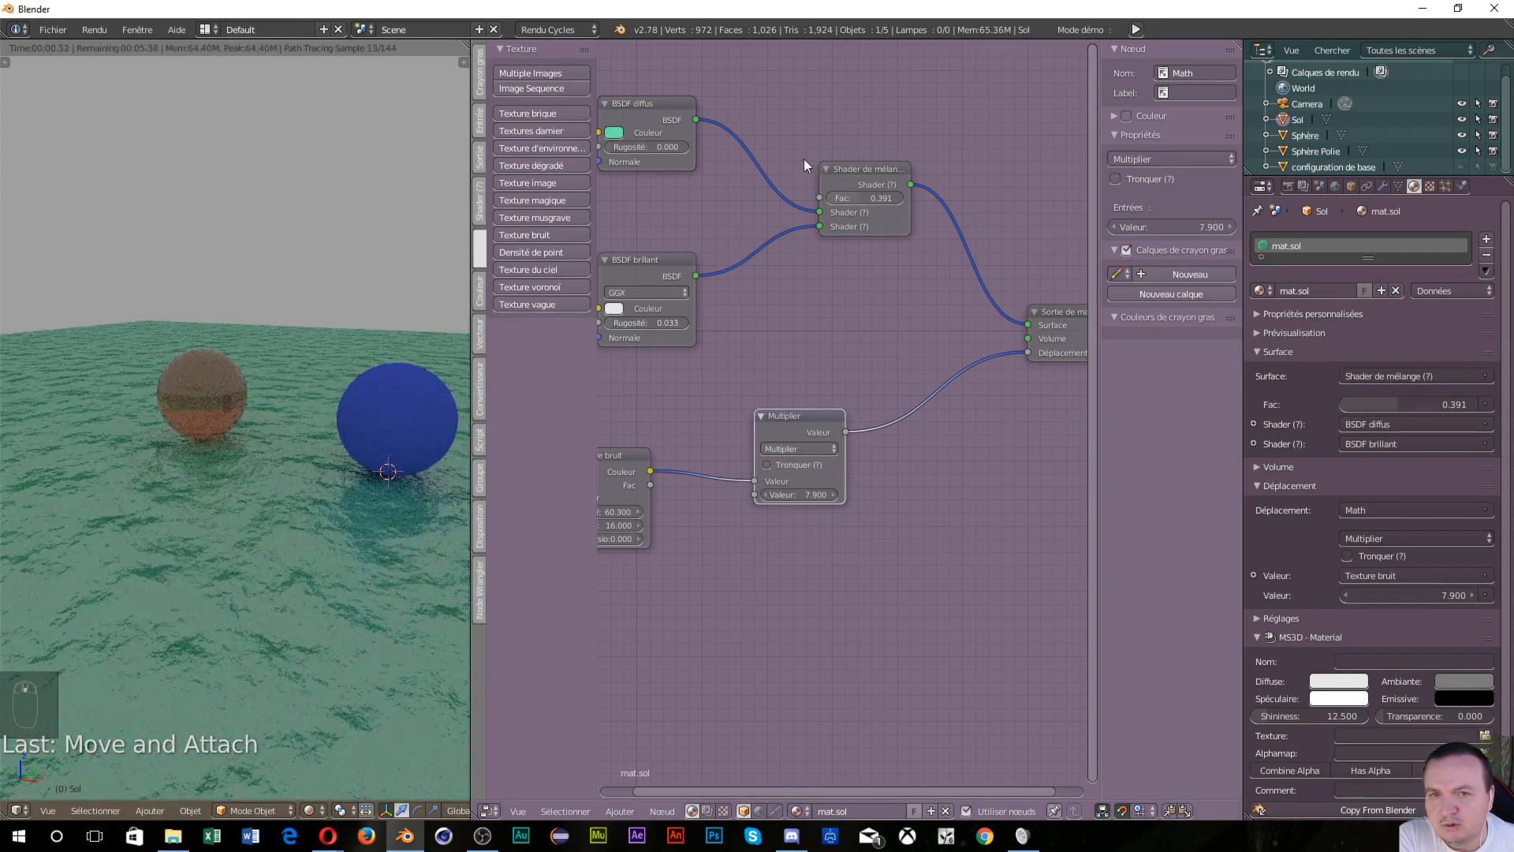
middle_drag(300, 595, 196, 473)
scroll(205, 594, up, 3)
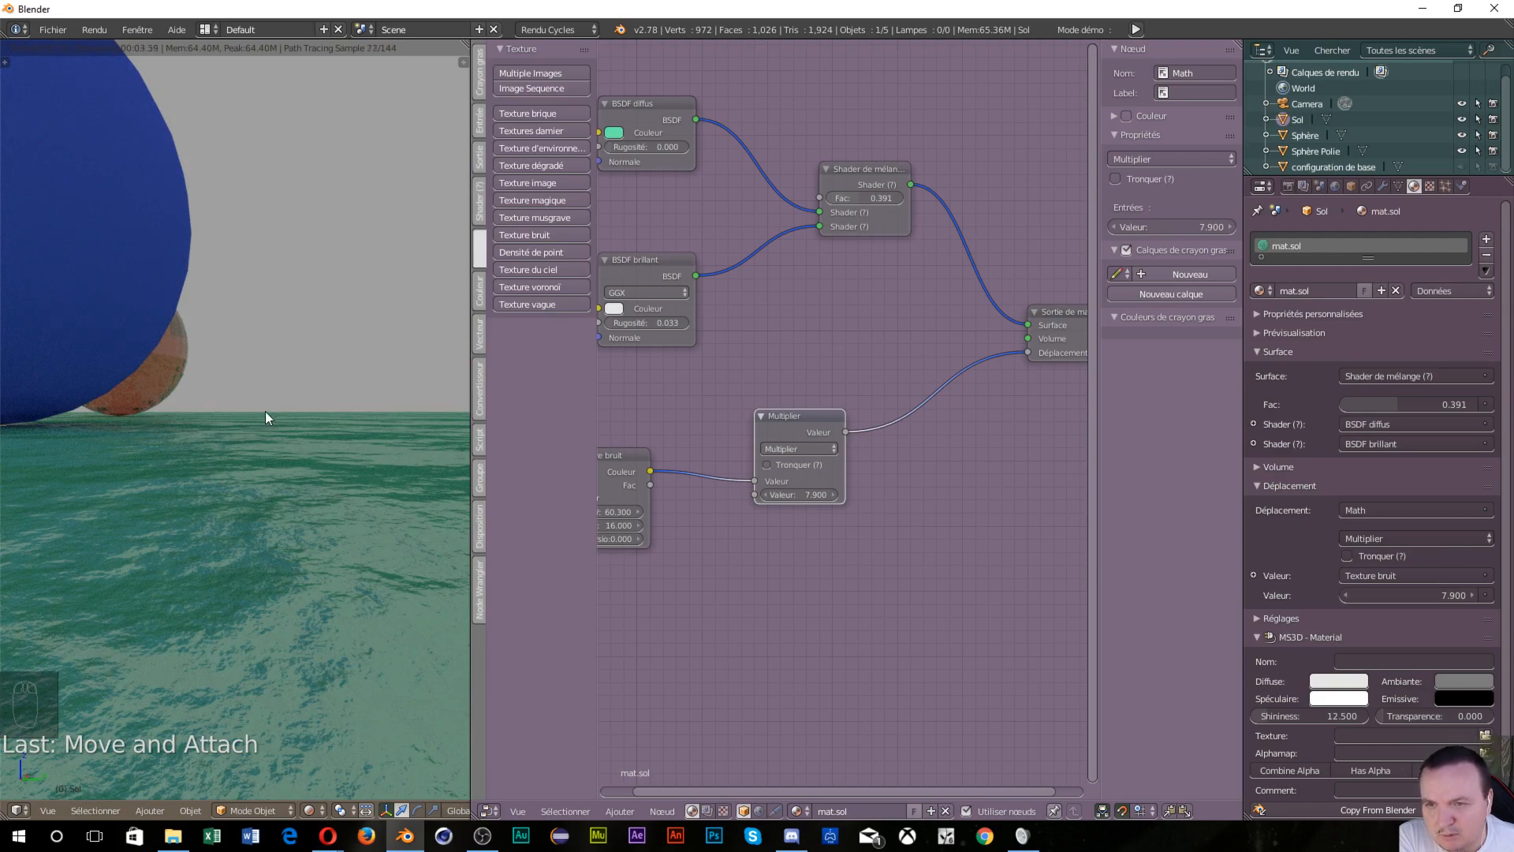
scroll(308, 474, down, 9)
middle_drag(306, 466, 388, 526)
scroll(332, 530, up, 1)
Space the Noise Texture and Multiply nodes apart, and set the multiplier to 0.000 for comparison before settling on 7.100
drag(628, 447, 654, 420)
drag(784, 416, 903, 429)
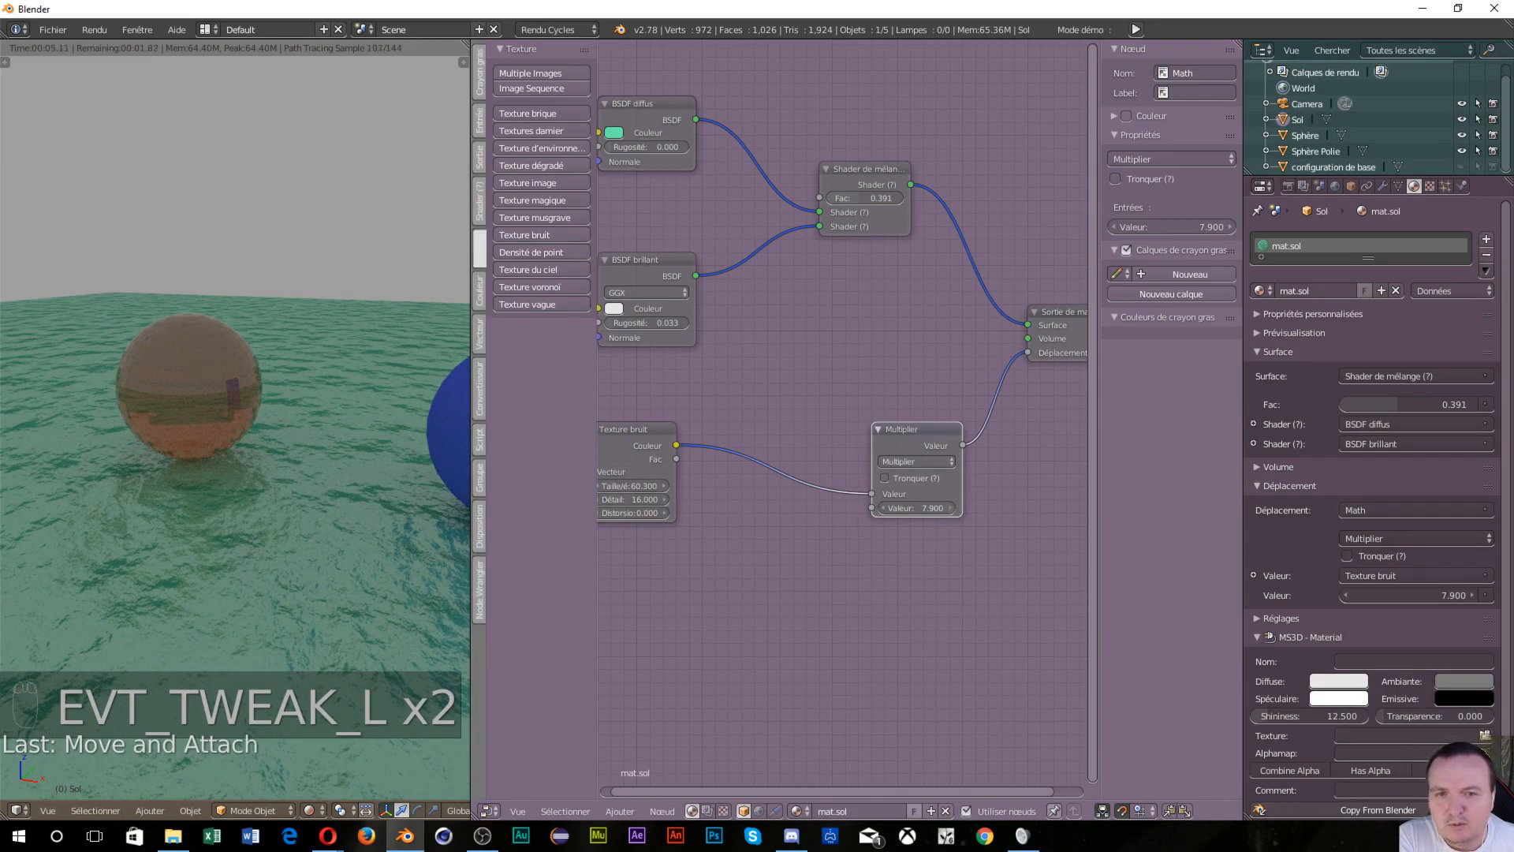
drag(916, 508, 867, 508)
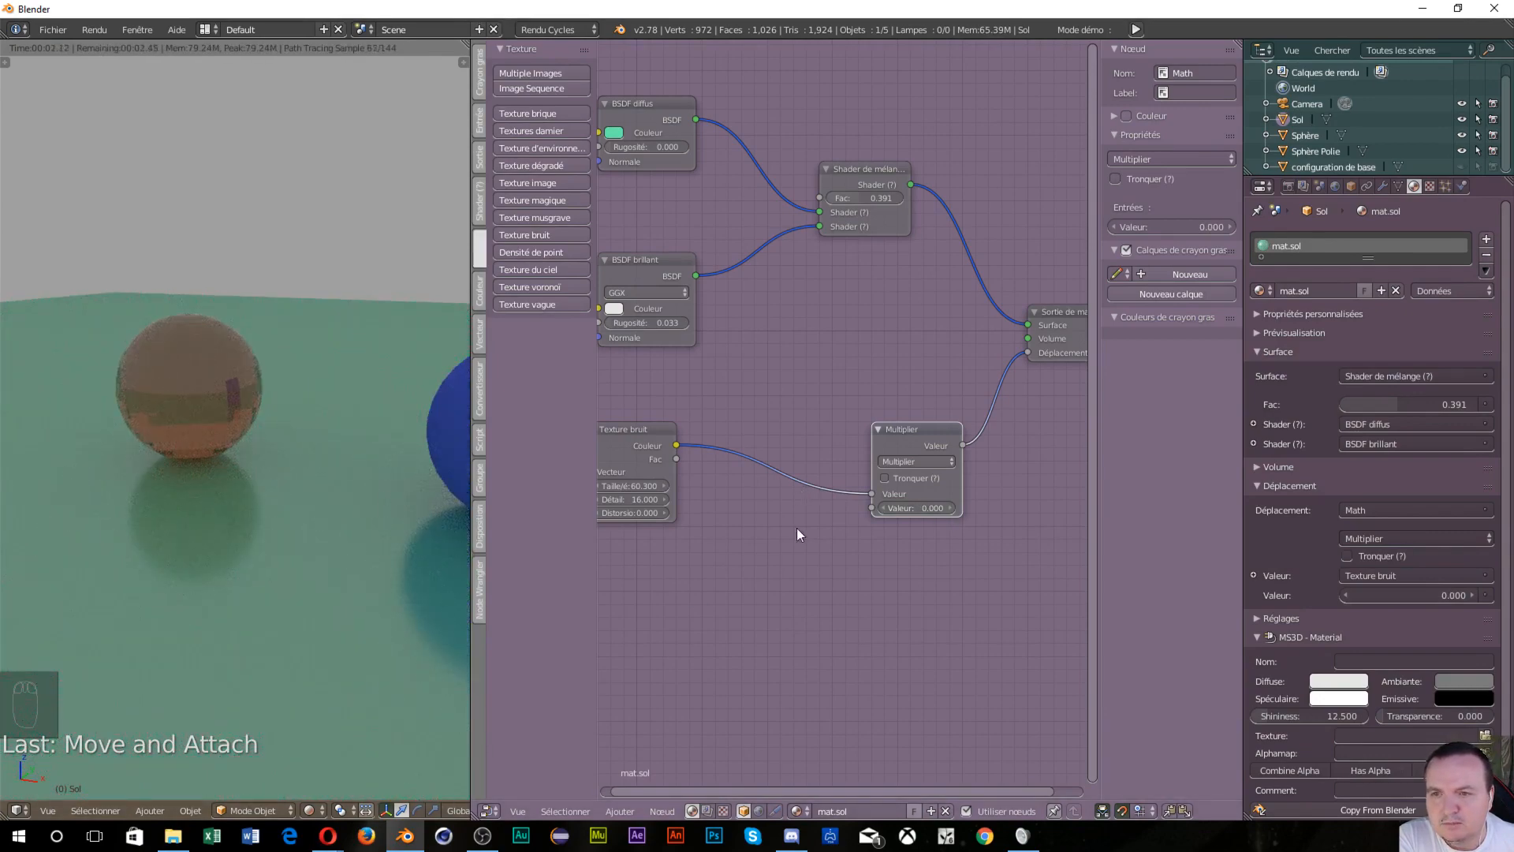
drag(951, 513, 1019, 507)
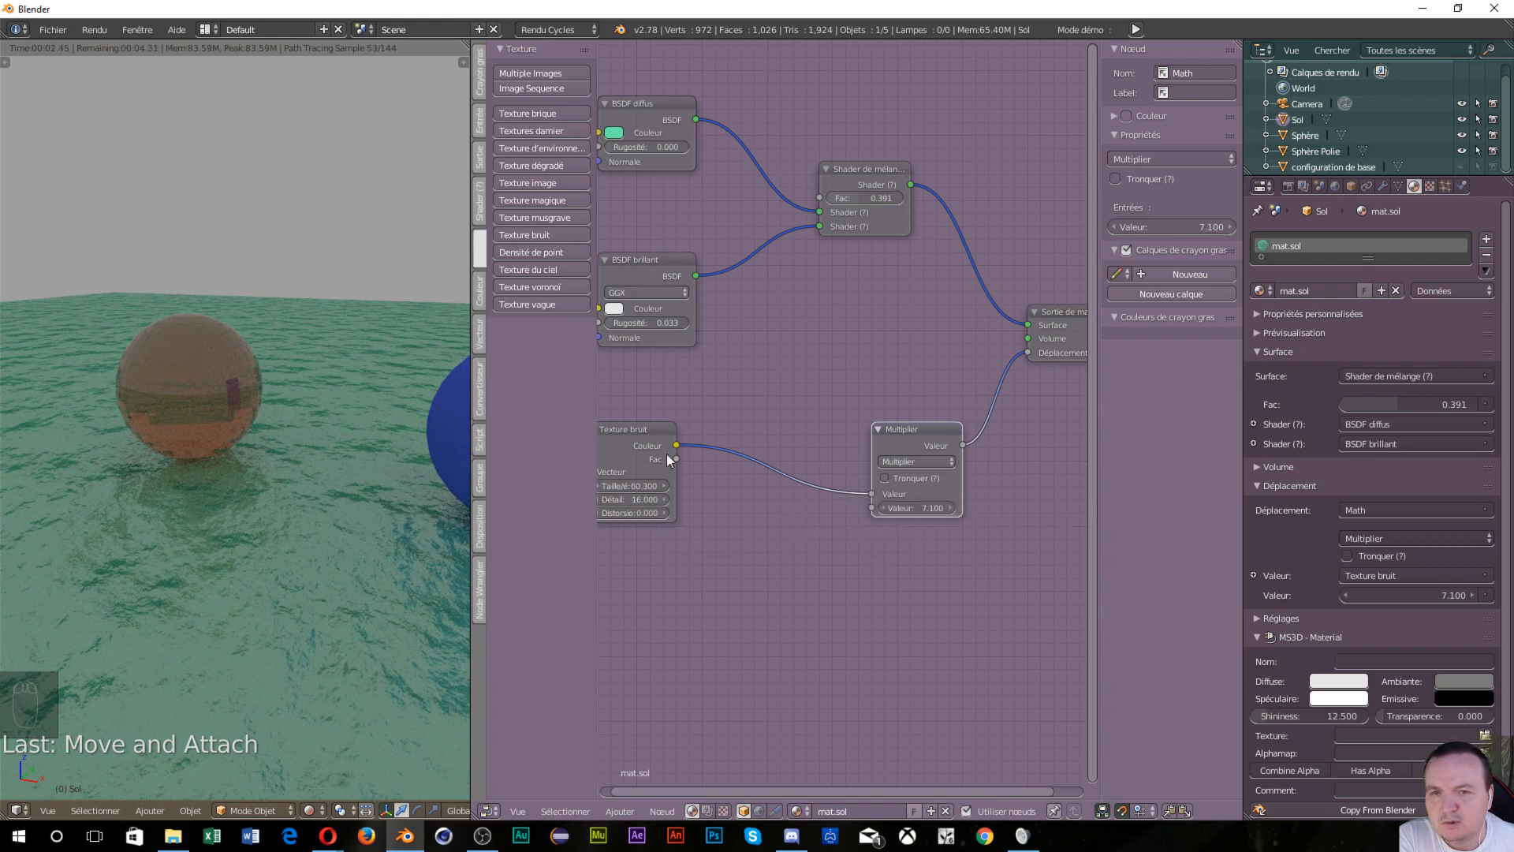
Link the Noise Texture's Color directly to Displacement to compare the render, and reconnect the Multiply node's output to Displacement
drag(673, 447, 1028, 350)
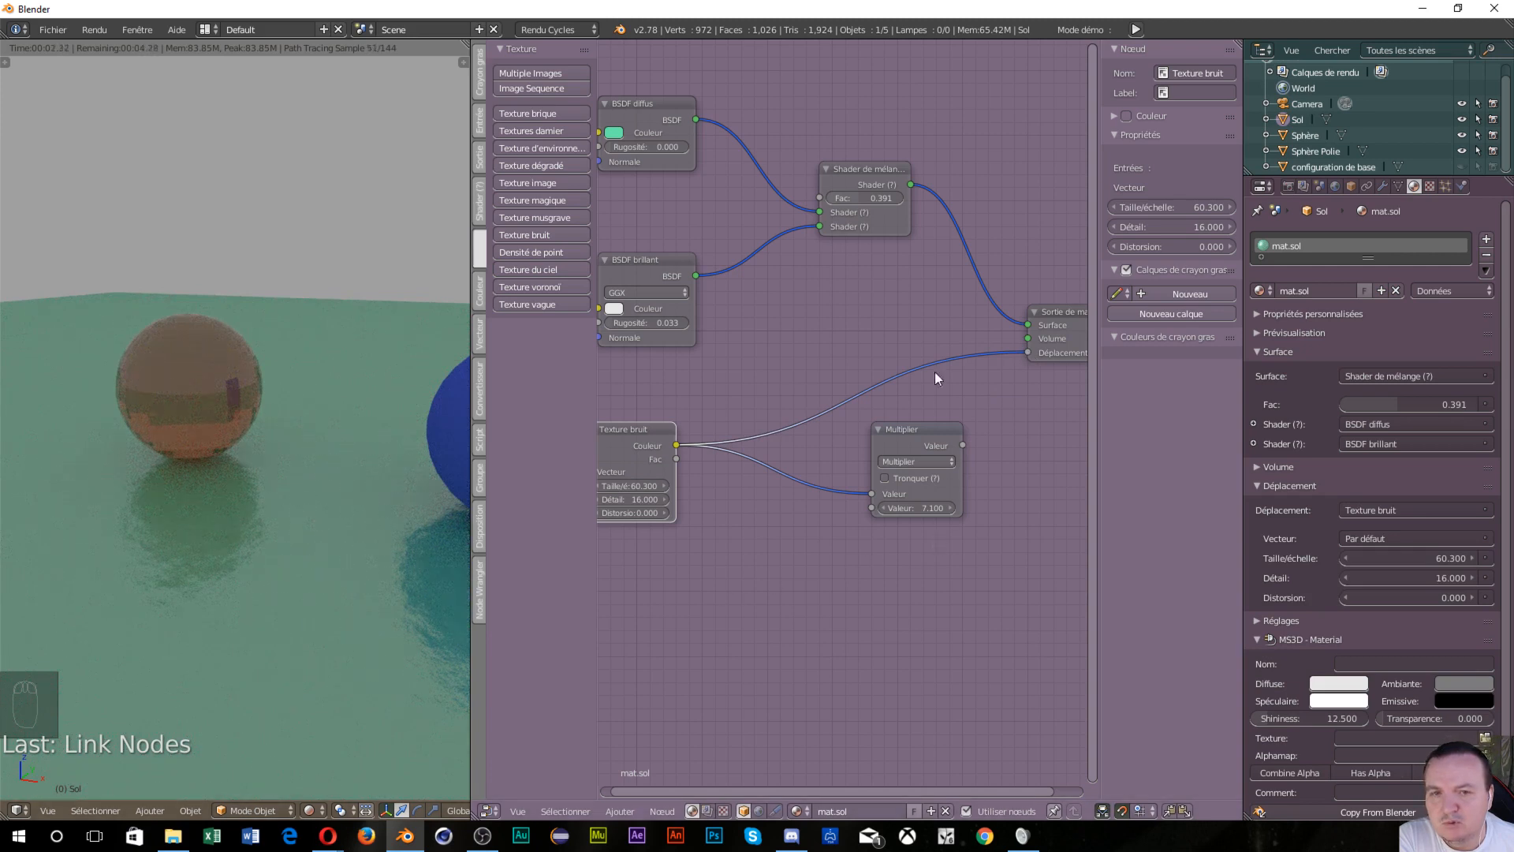
drag(964, 445, 1028, 348)
scroll(777, 415, down, 1)
scroll(777, 415, down, 3)
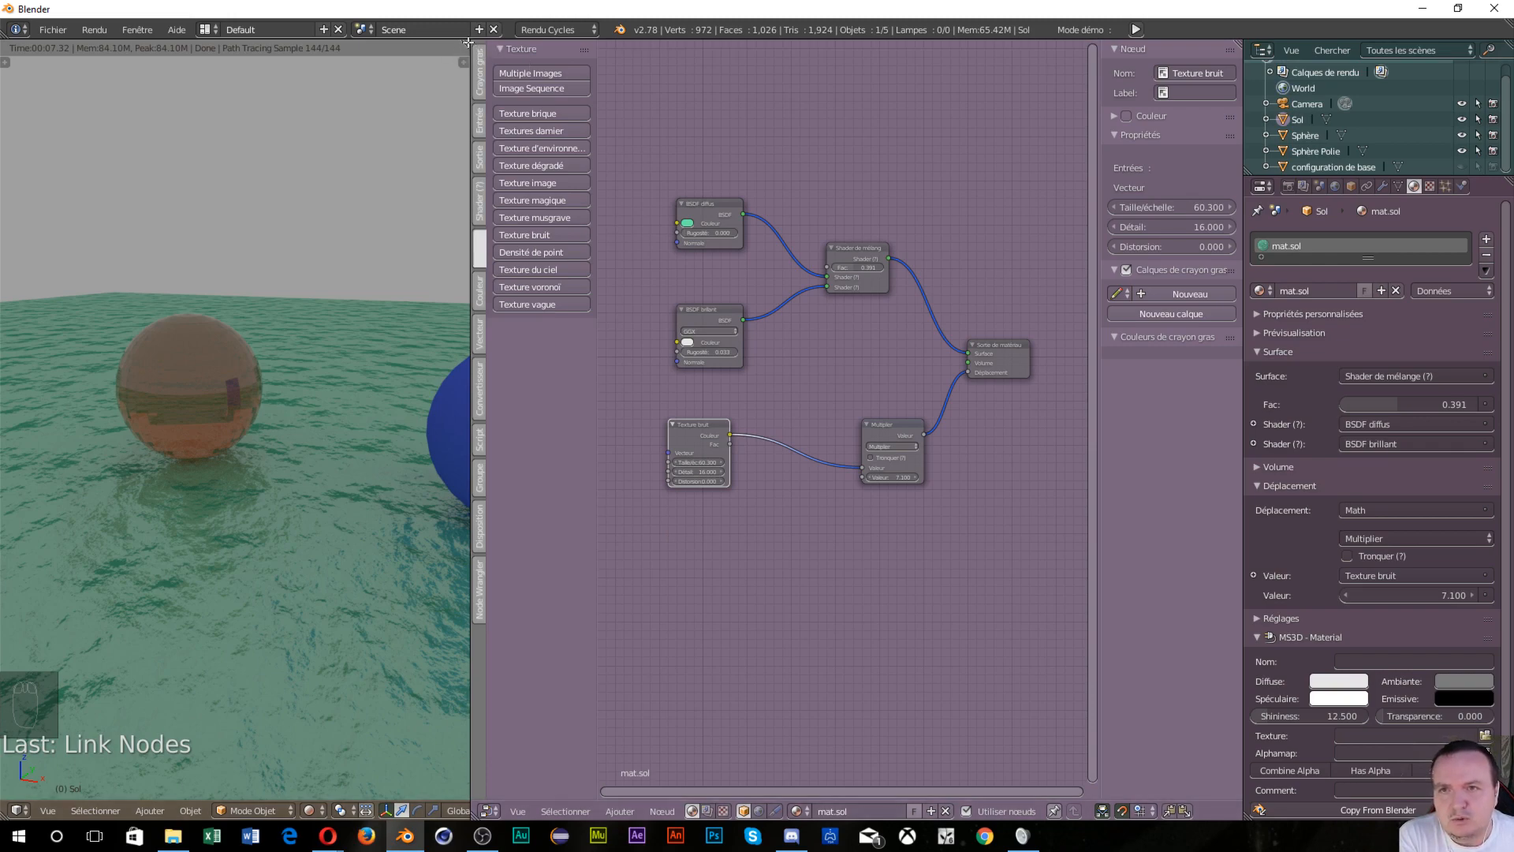
Merge the node editor area into the 3D viewport and align the camera to a view framing both spheres
drag(469, 42, 562, 57)
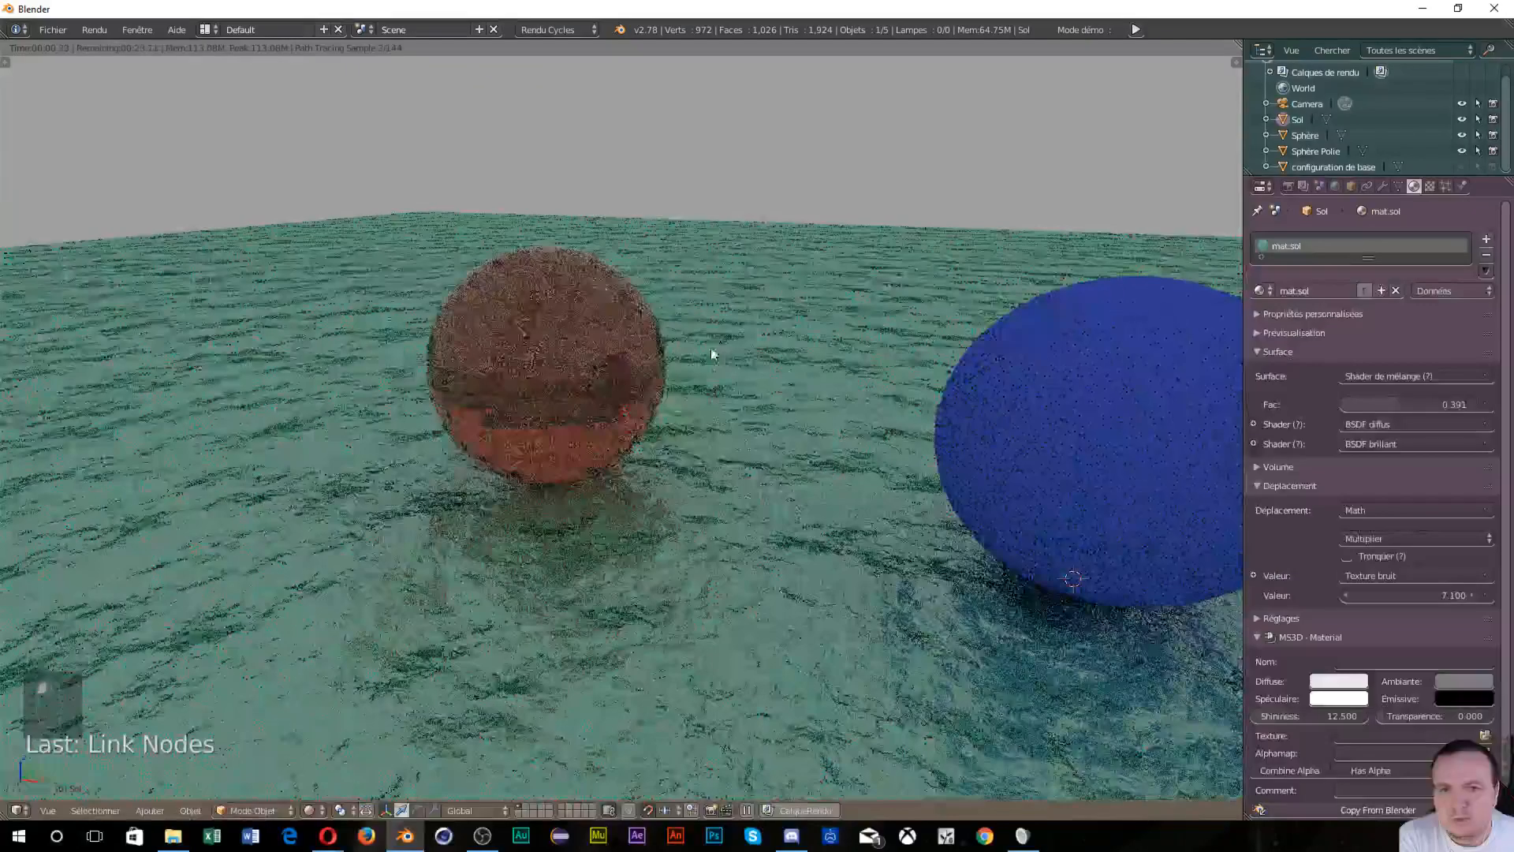
scroll(712, 348, down, 5)
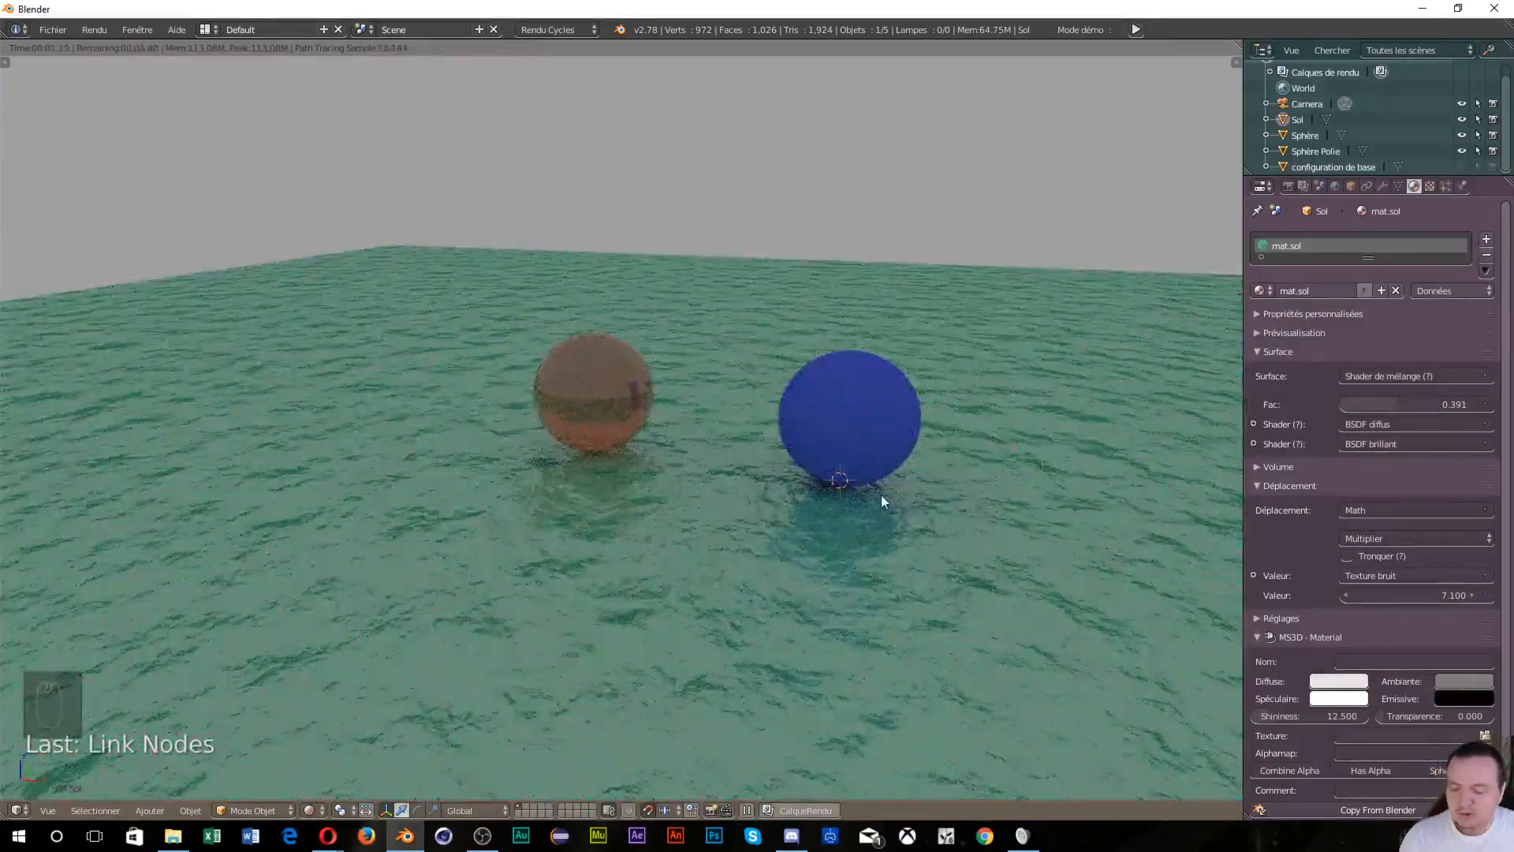
middle_drag(820, 482, 742, 482)
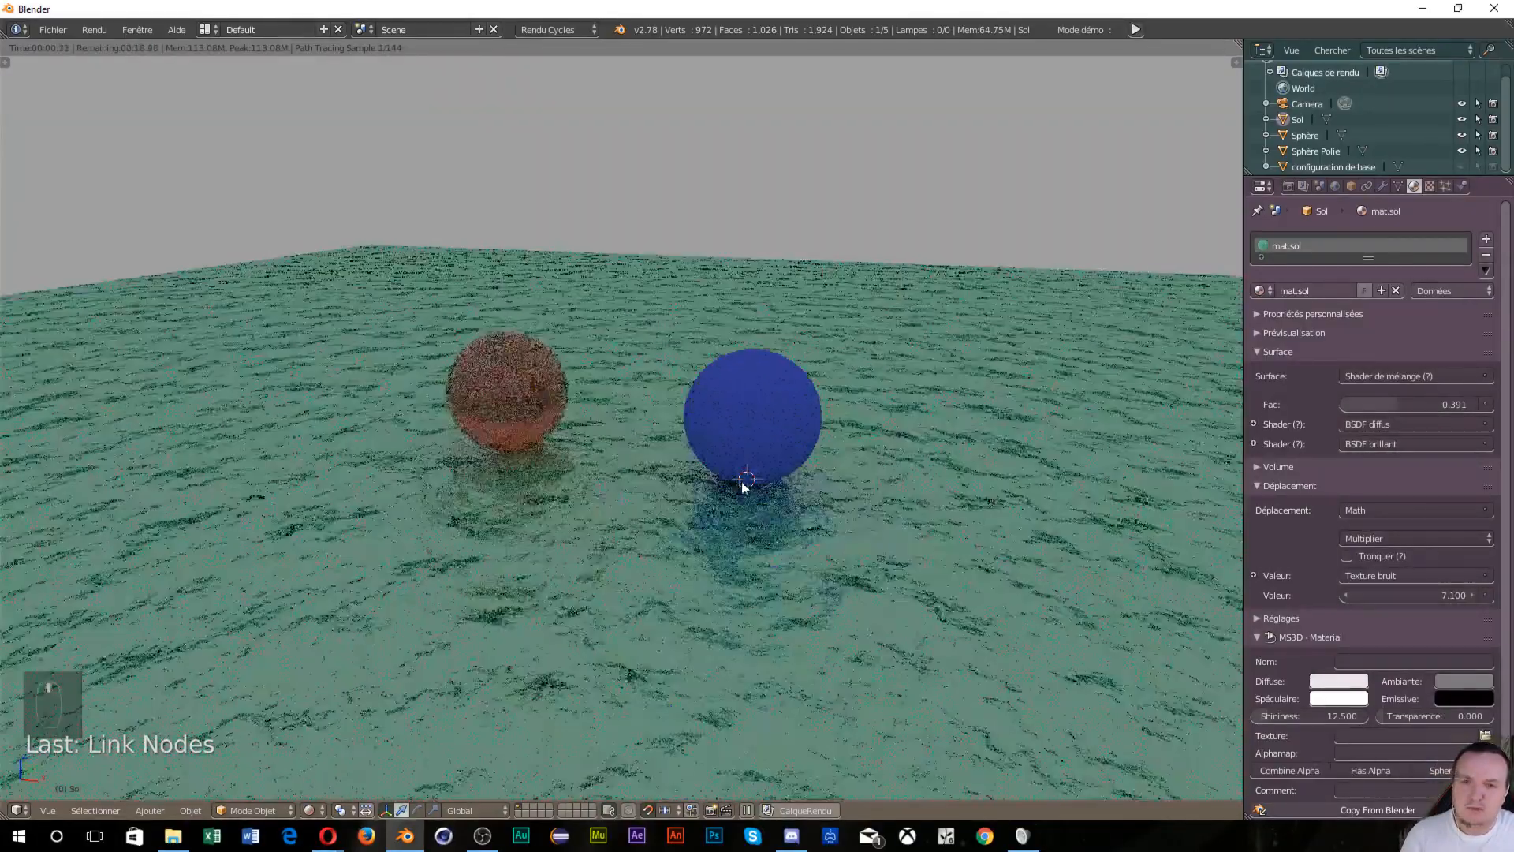
scroll(745, 533, up, 3)
scroll(744, 533, down, 2)
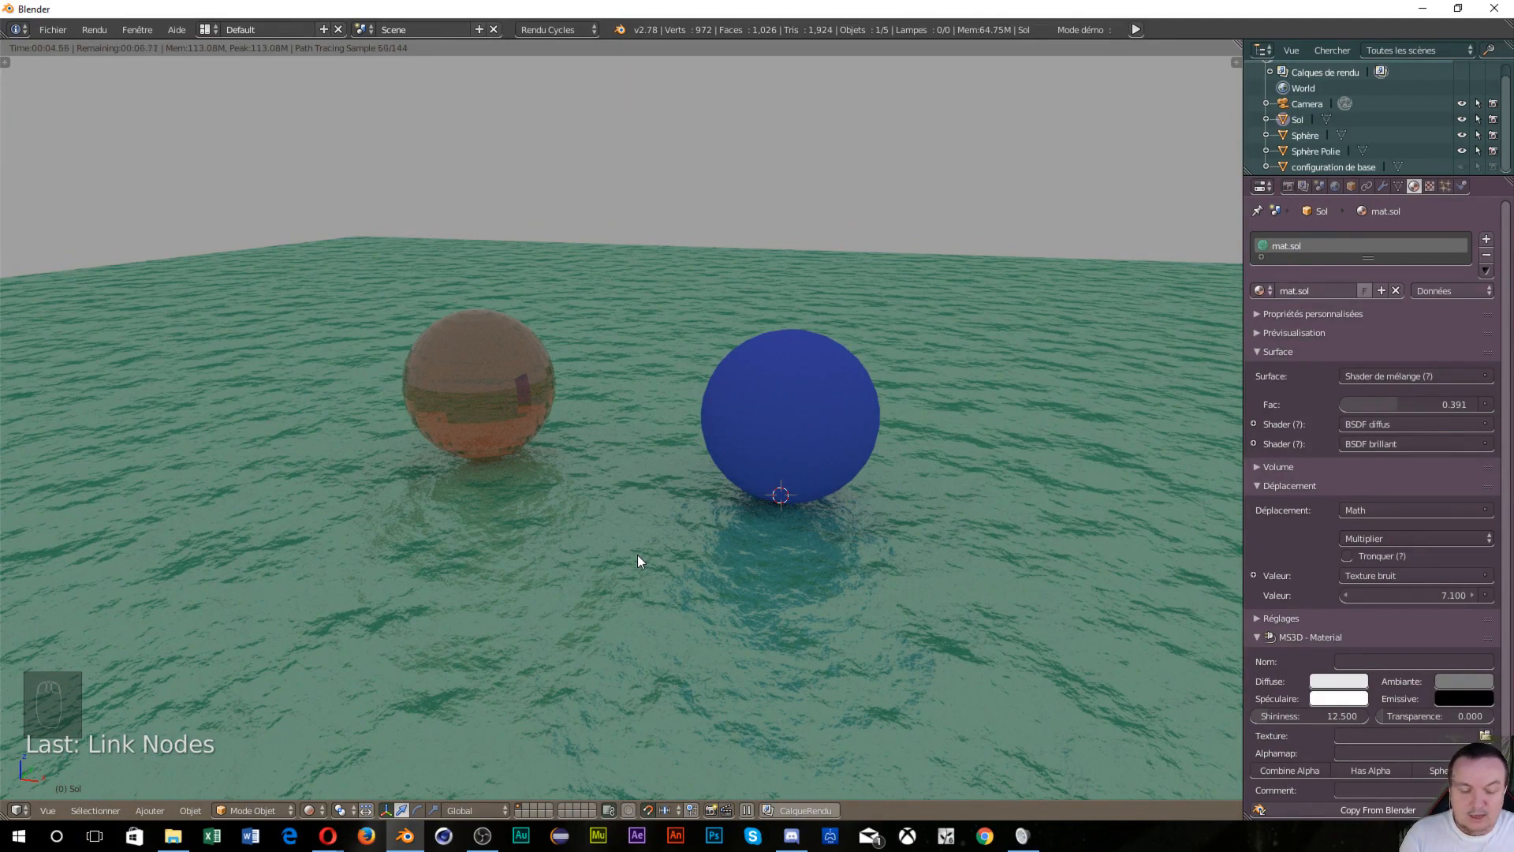
key(ctrl+alt+KP_0)
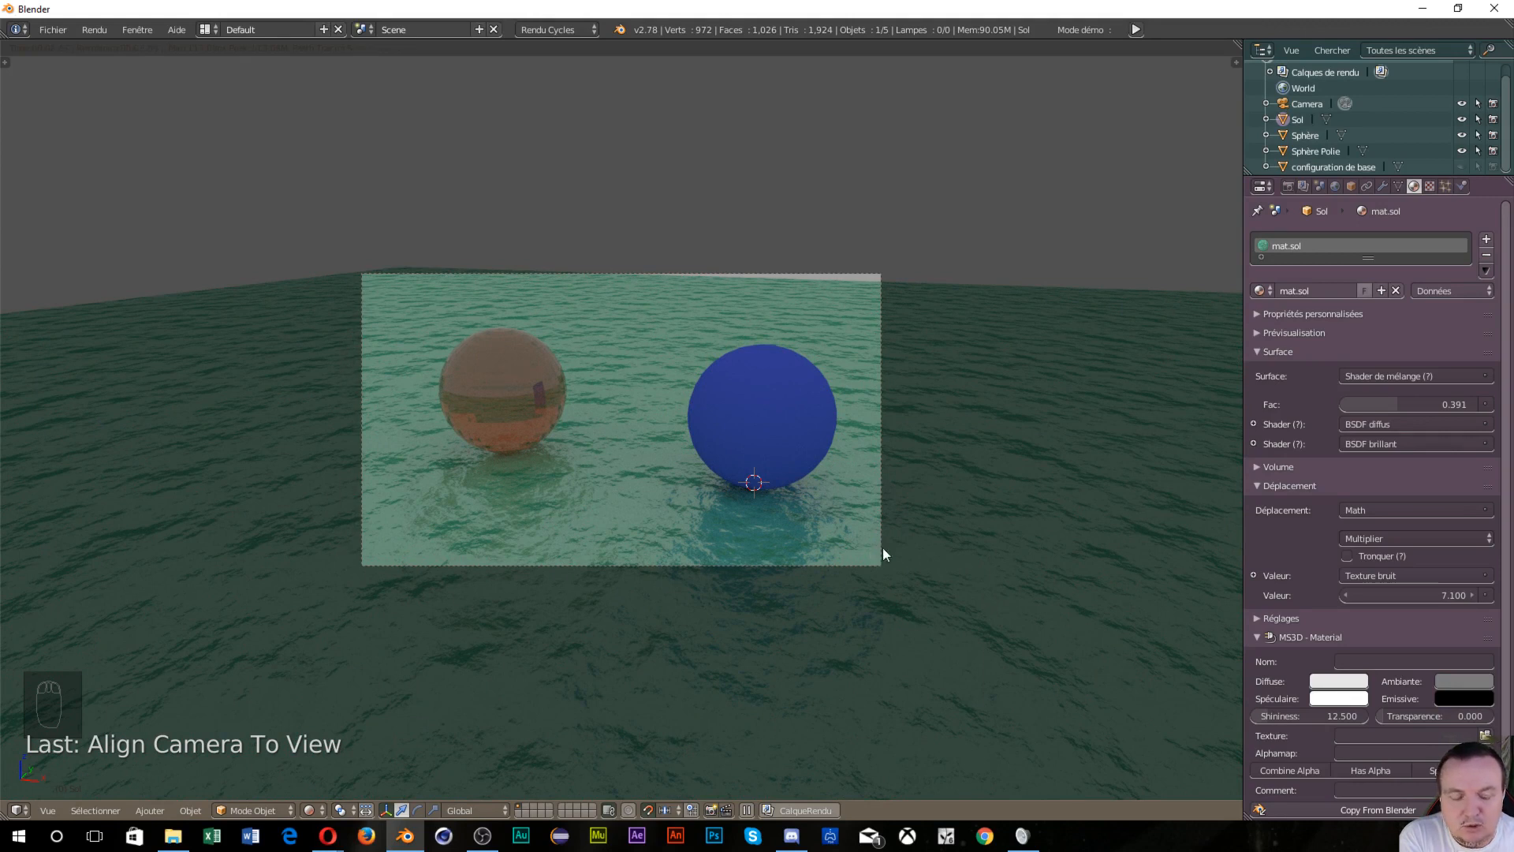
Lock the camera to the view to place the spheres lower in the frame, unlock it, and return to the camera view after orbiting
key(n)
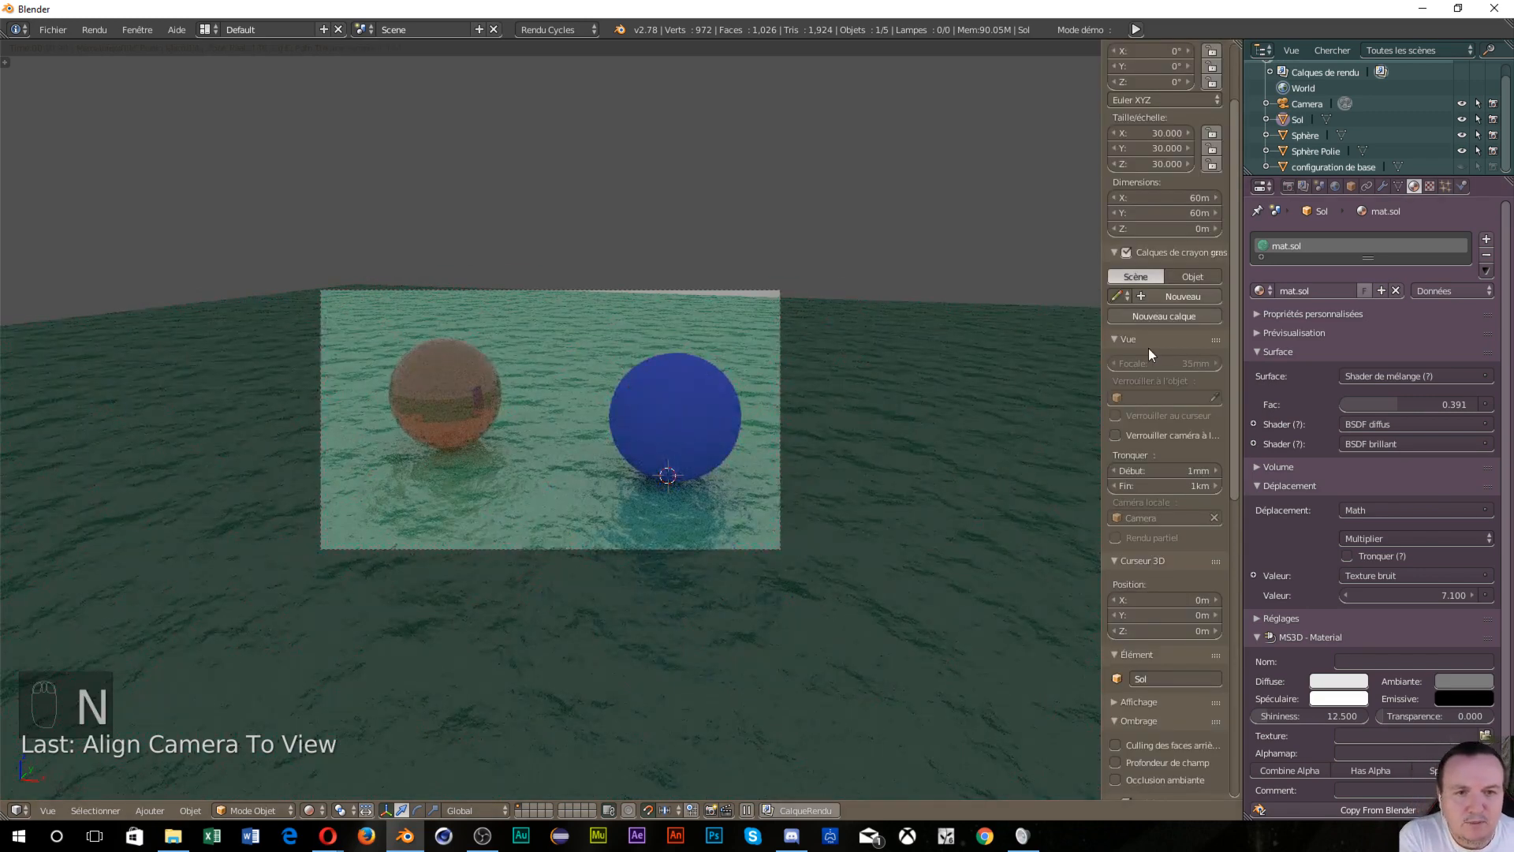
scroll(1148, 347, down, 2)
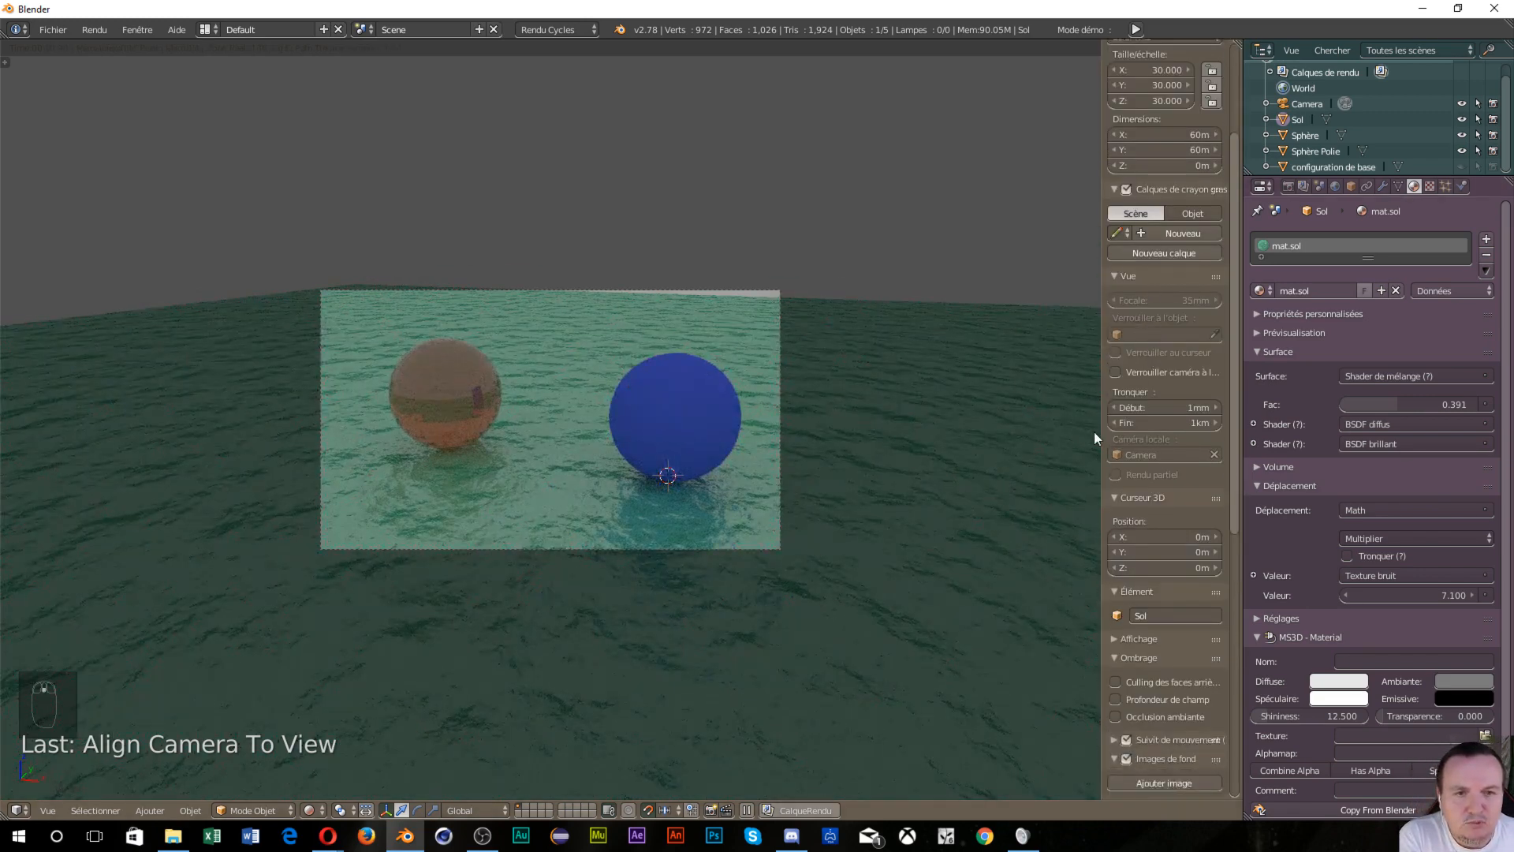
drag(1102, 447, 1009, 445)
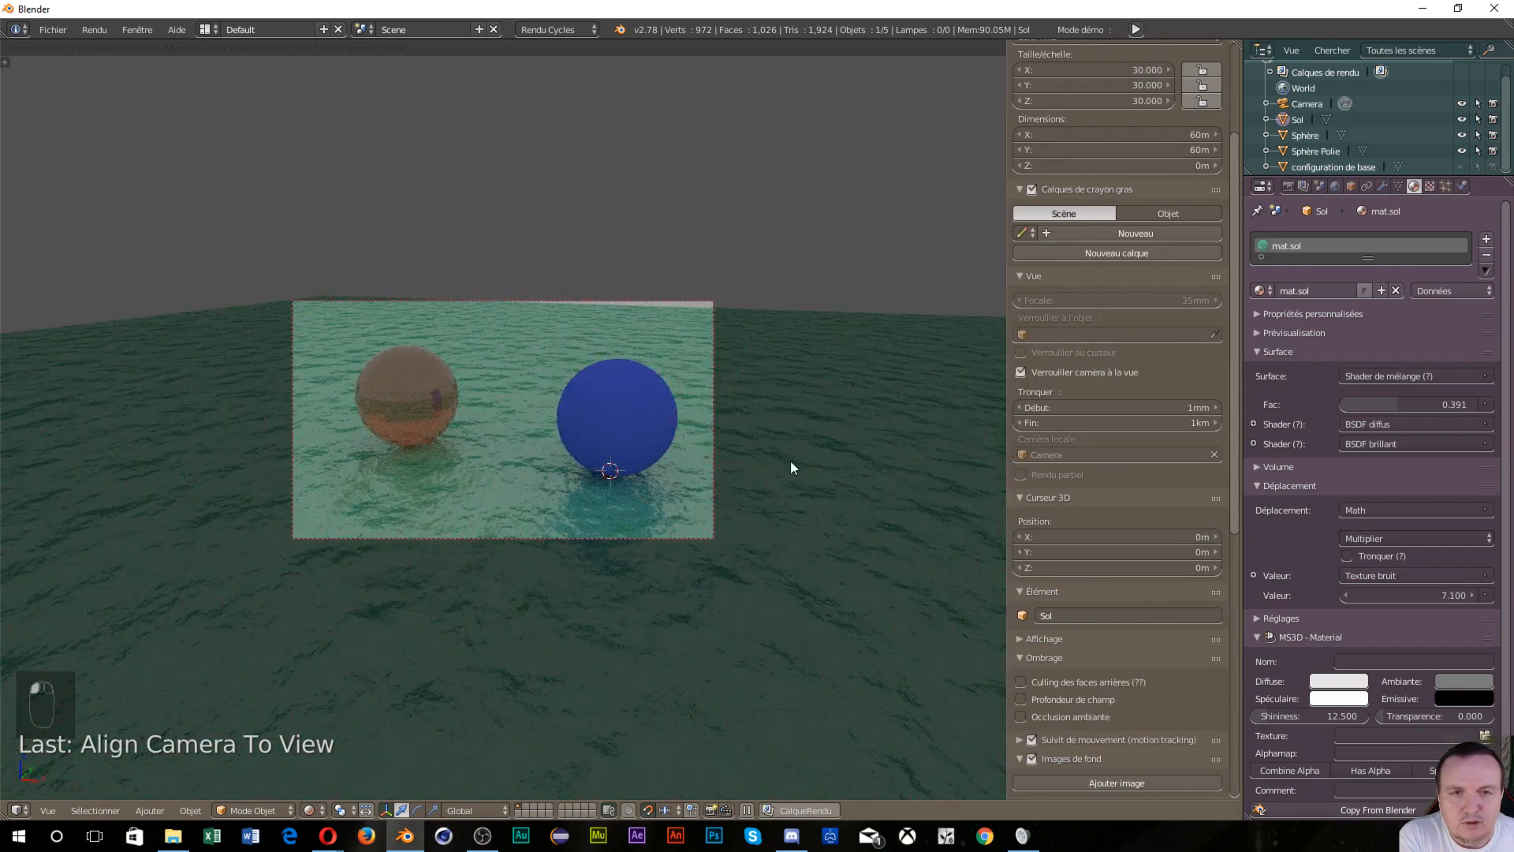
mouse_move(591, 493)
middle_down()
mouse_move(523, 507)
mouse_move(550, 544)
mouse_move(675, 555)
mouse_move(726, 481)
mouse_move(656, 461)
mouse_move(606, 509)
middle_up()
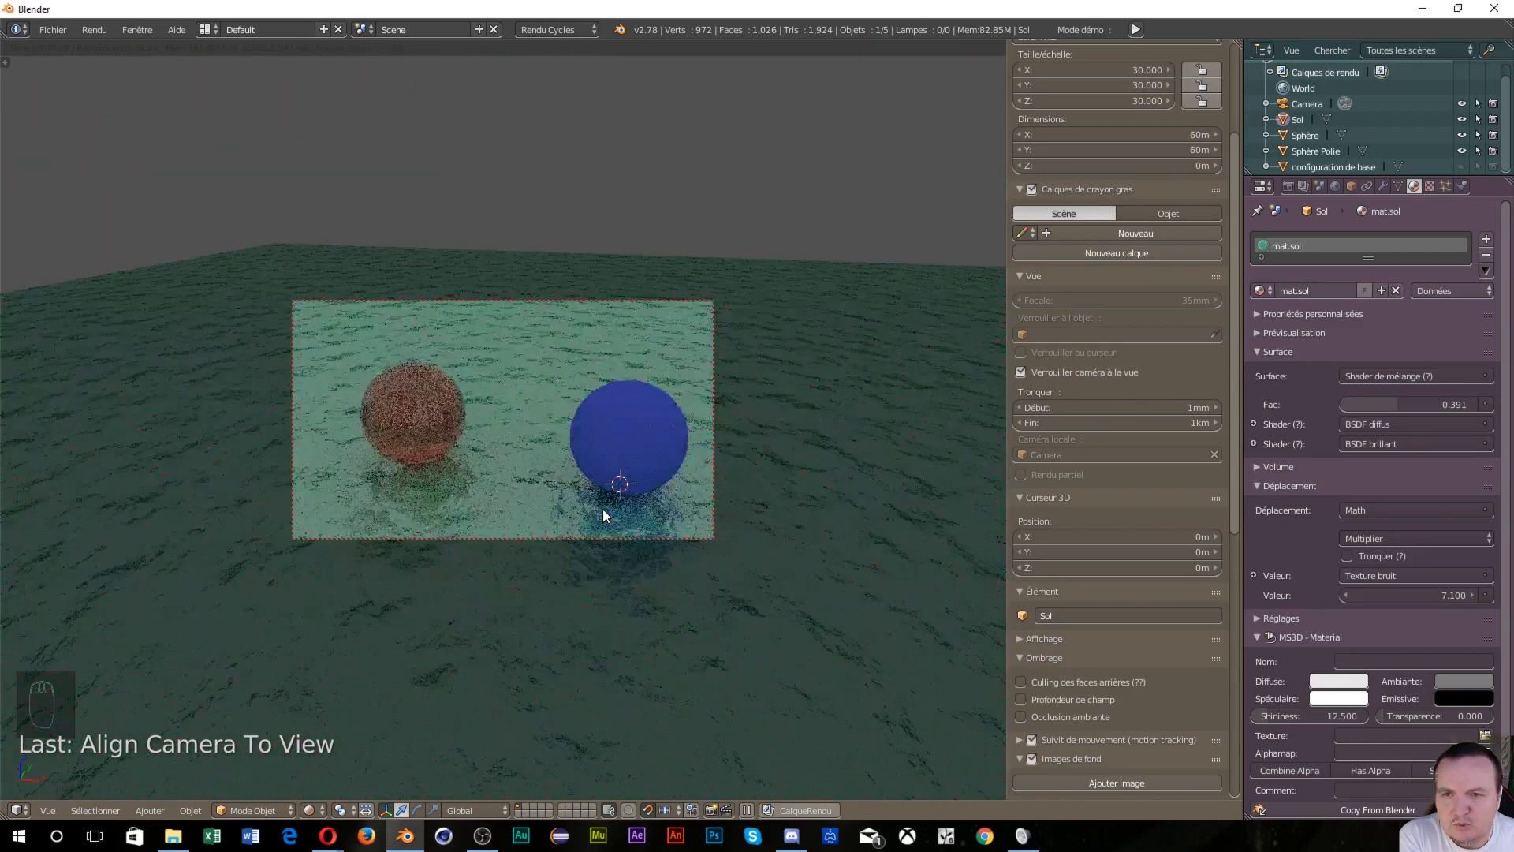
click(1015, 378)
middle_drag(749, 510, 623, 501)
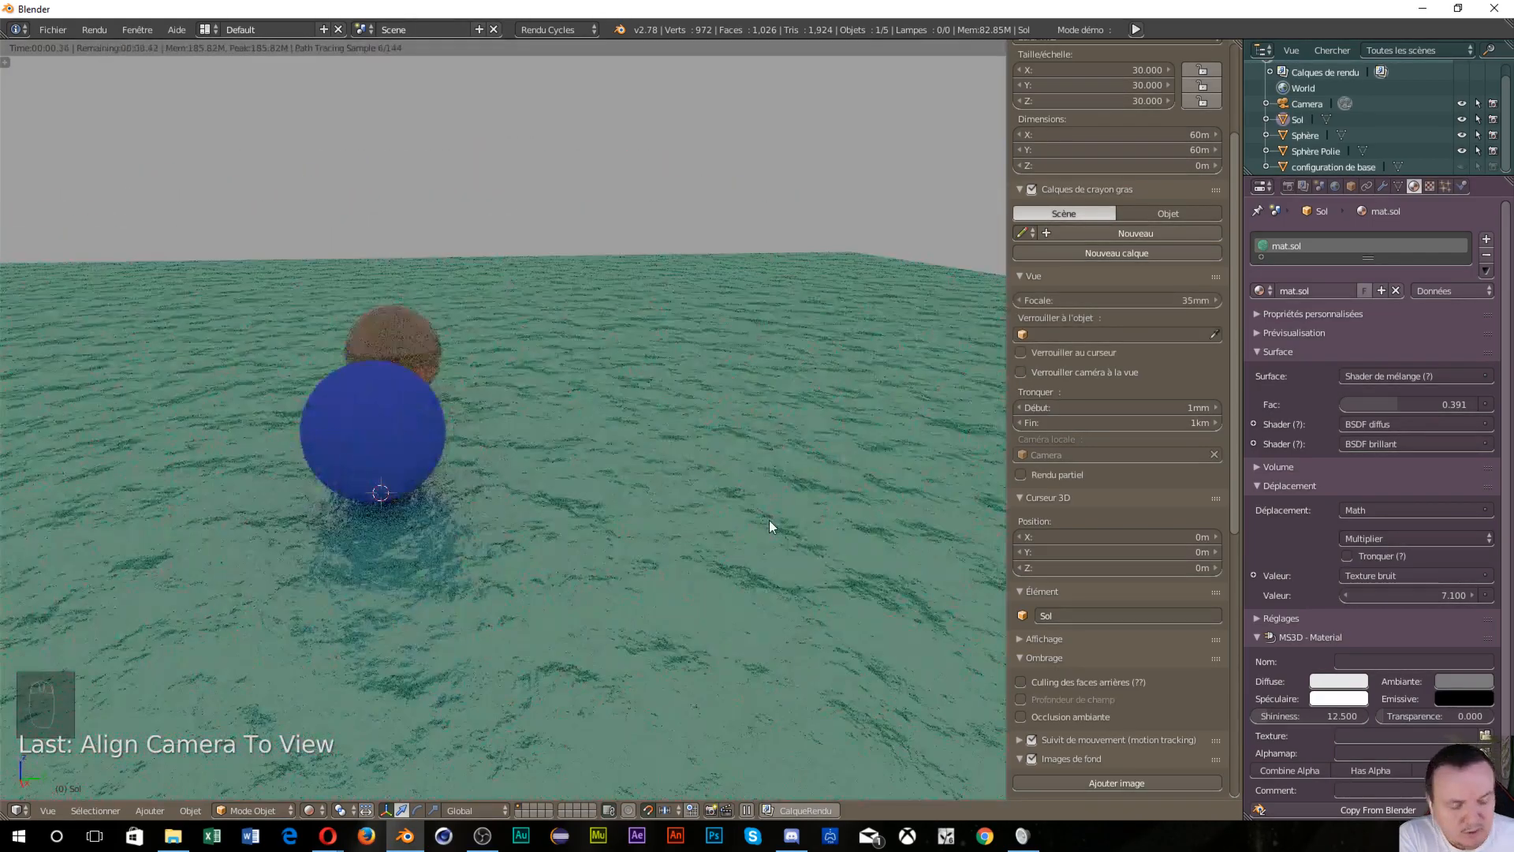
key(KP_0)
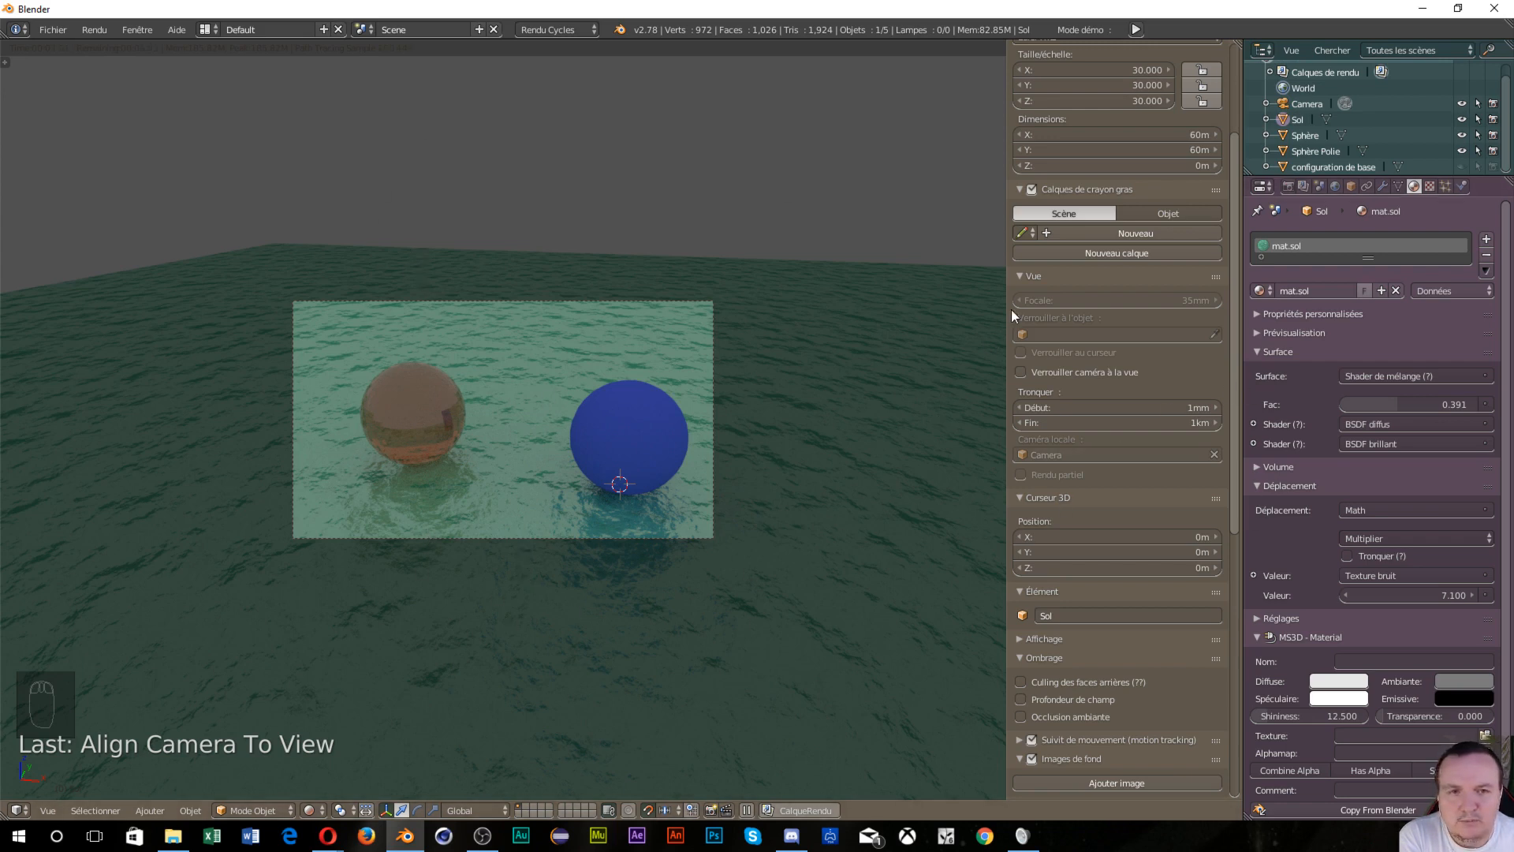
Show the scene's render settings and open the user preferences at the System settings to check the Cycles compute device
click(1287, 188)
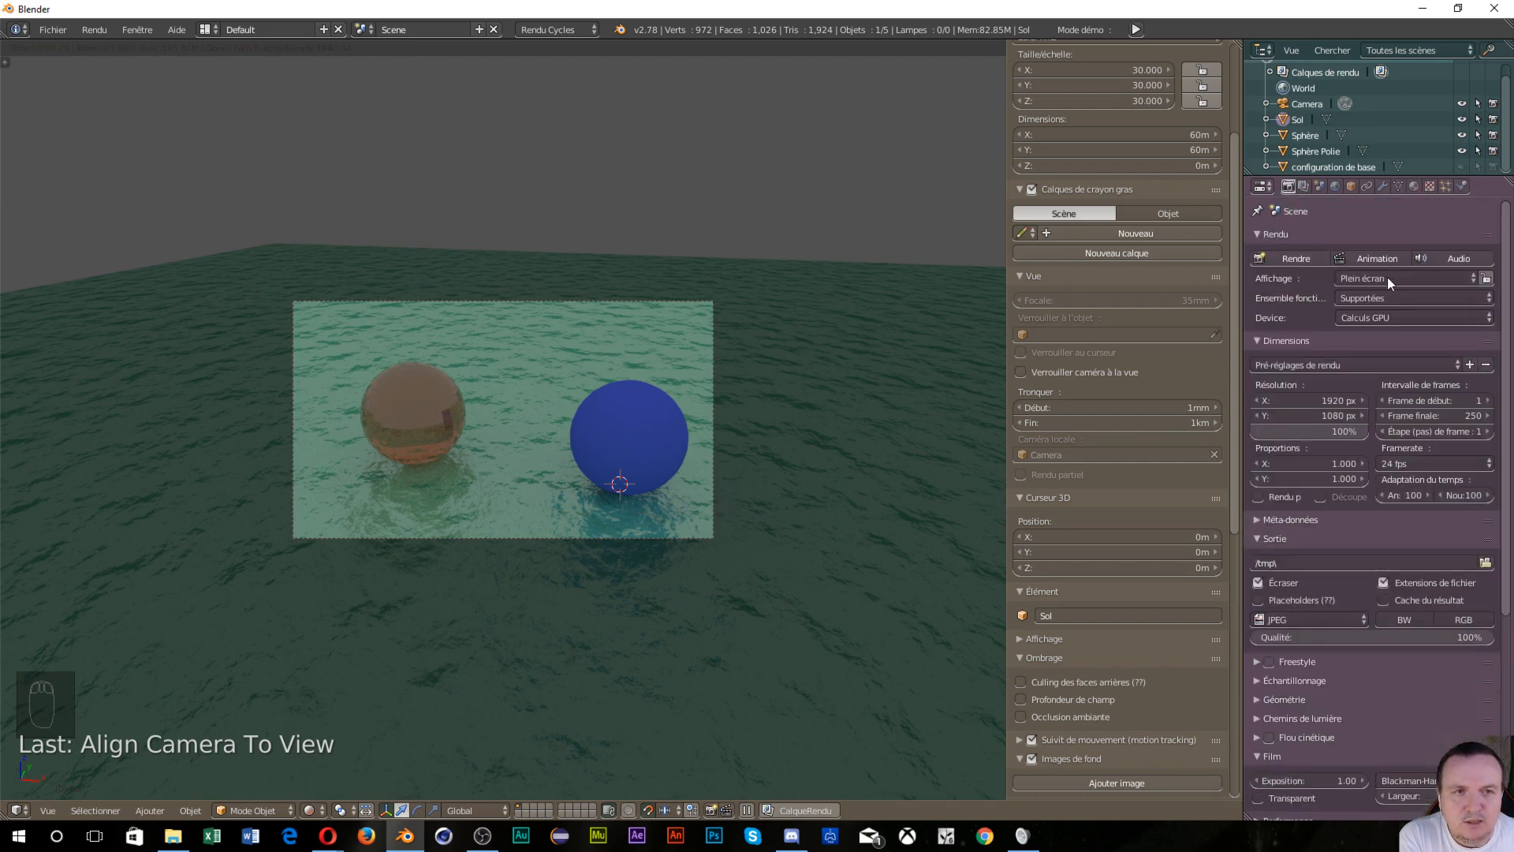
click(55, 36)
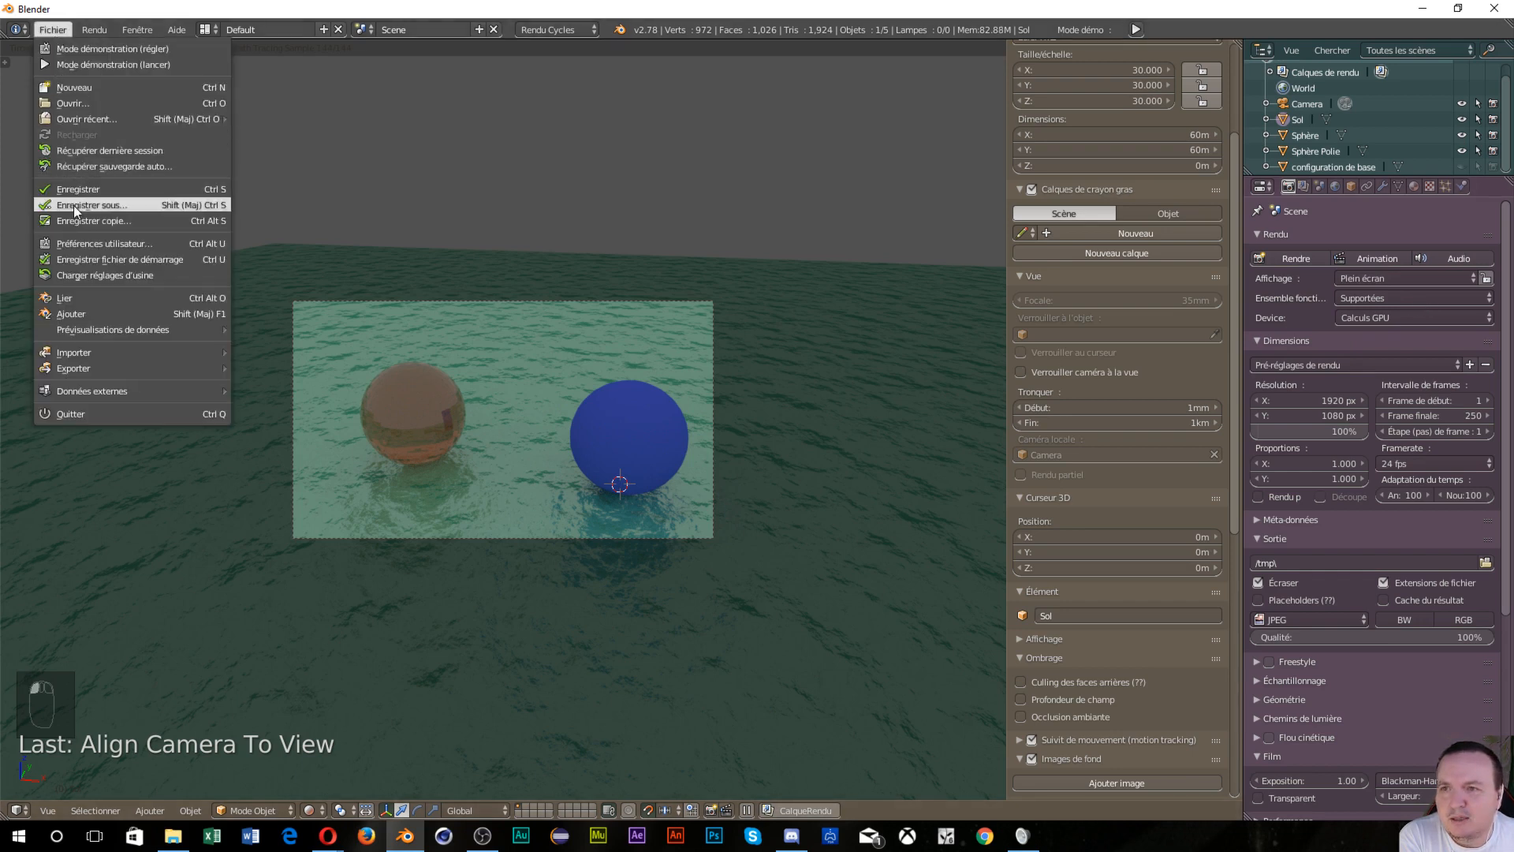
click(77, 244)
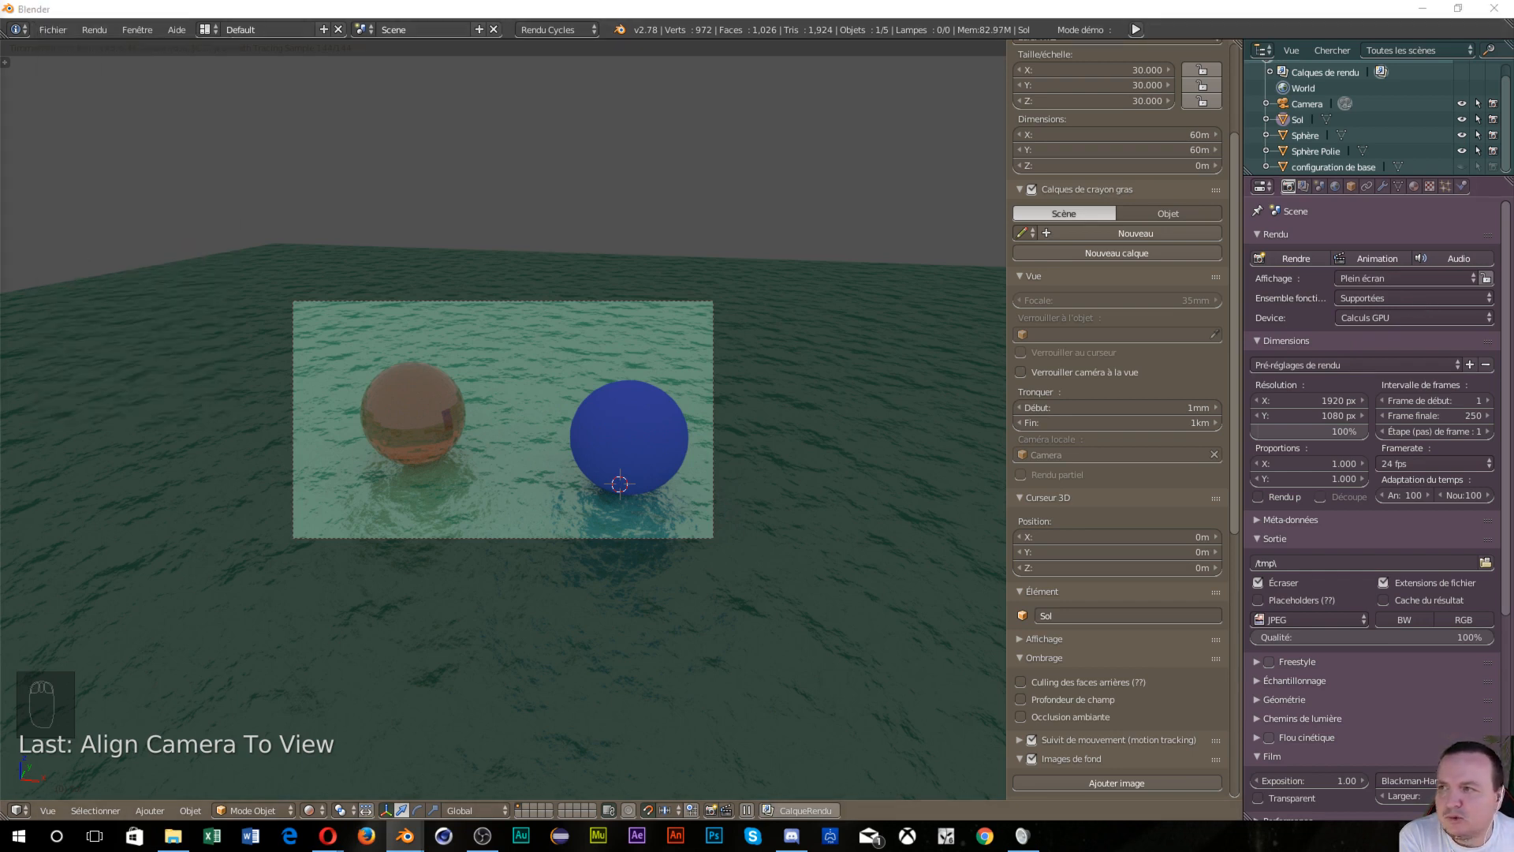
drag(523, 105, 426, 41)
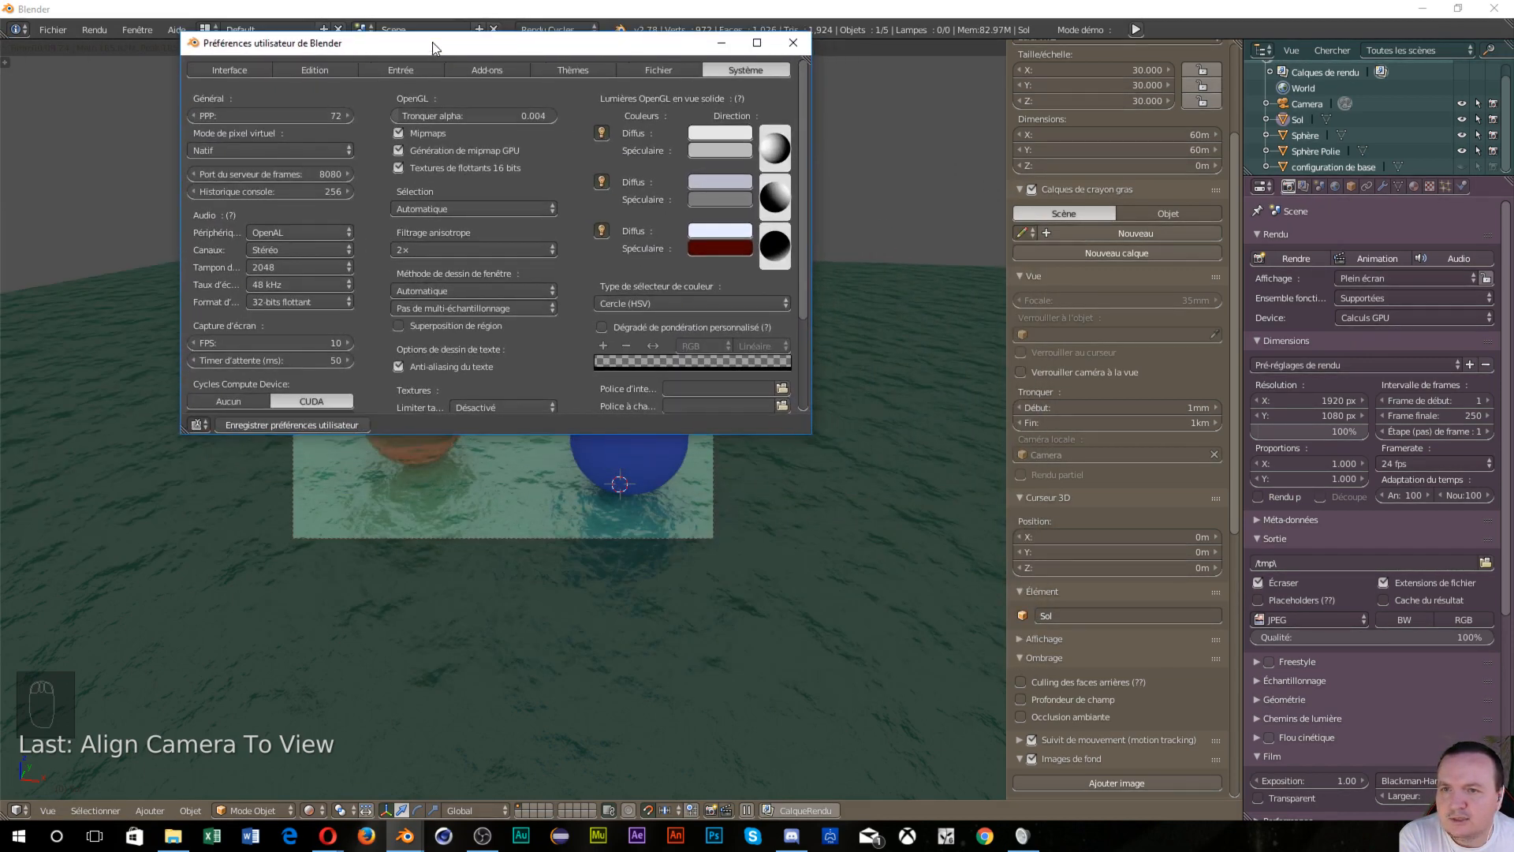
Save the user preferences with CUDA as the Cycles compute device, close them, and check that the render device is Calculs GPU
scroll(293, 313, down, 2)
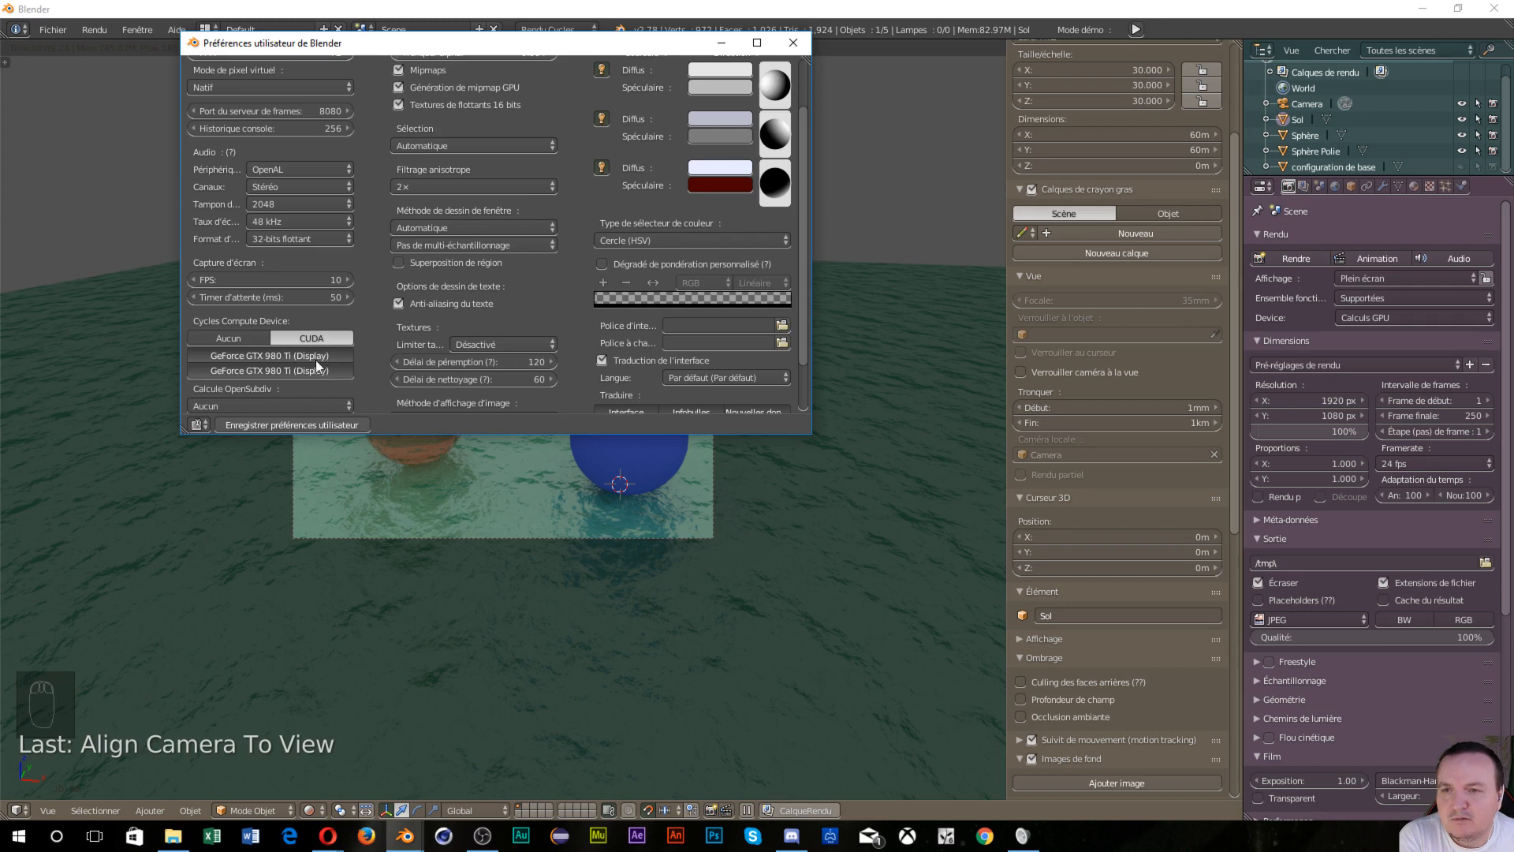
click(296, 426)
click(794, 43)
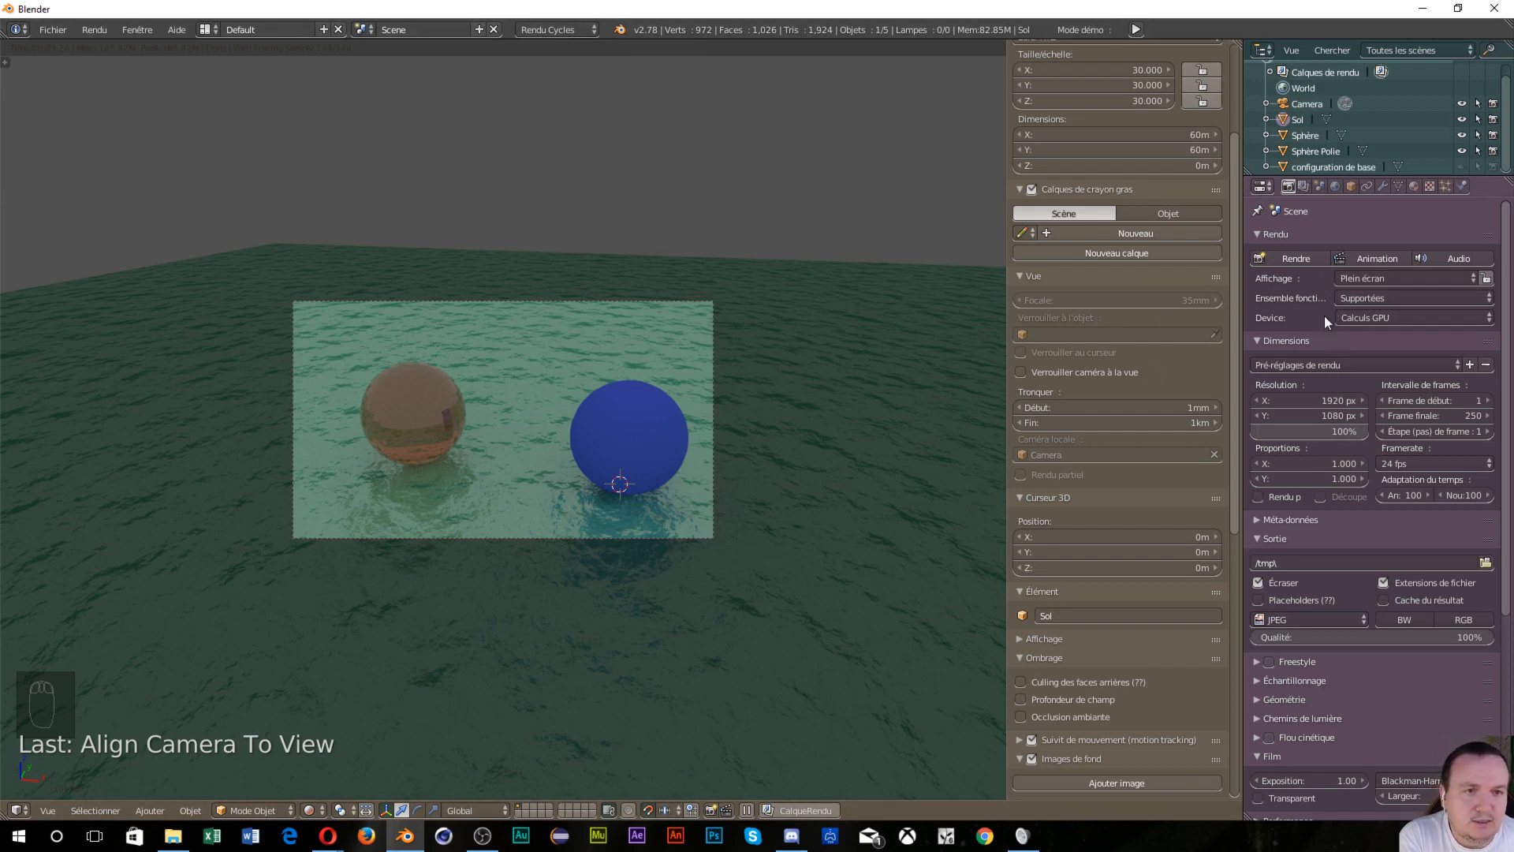
click(1490, 319)
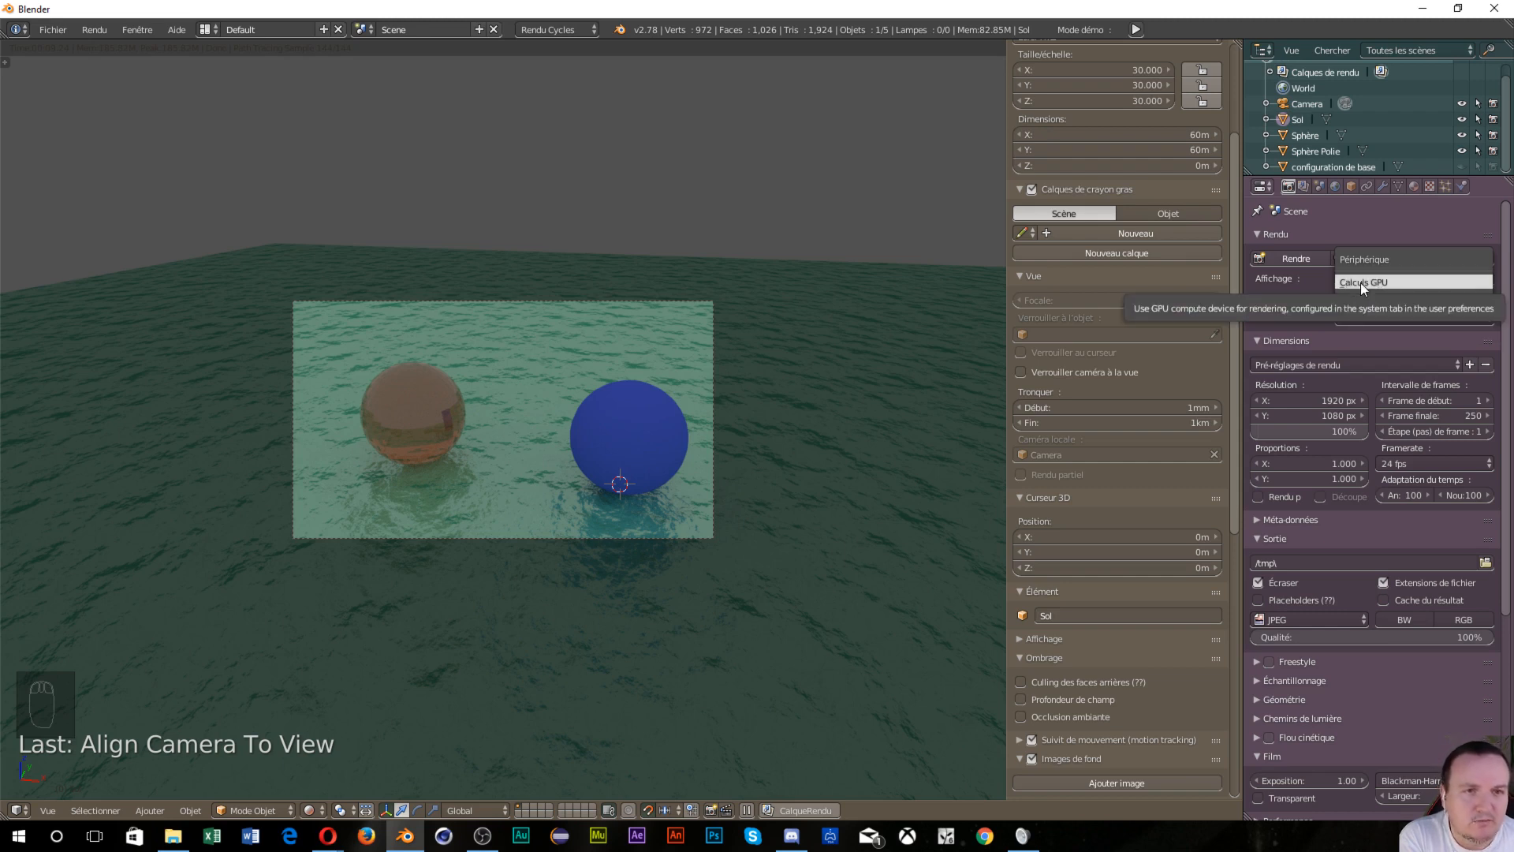
click(1327, 232)
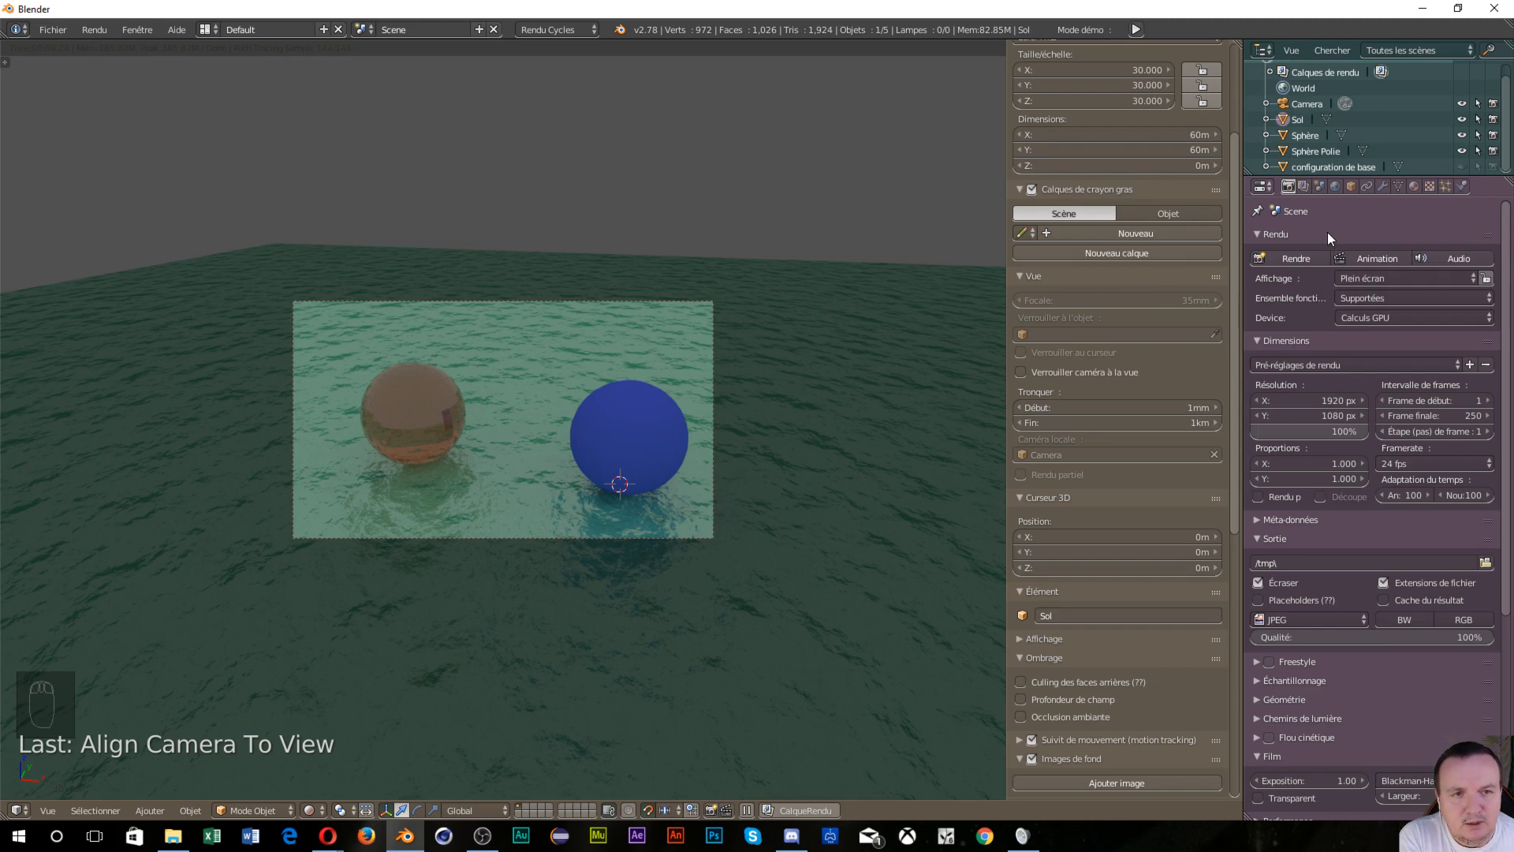
Set the render resolution to 3840 × 2160 px
click(1317, 399)
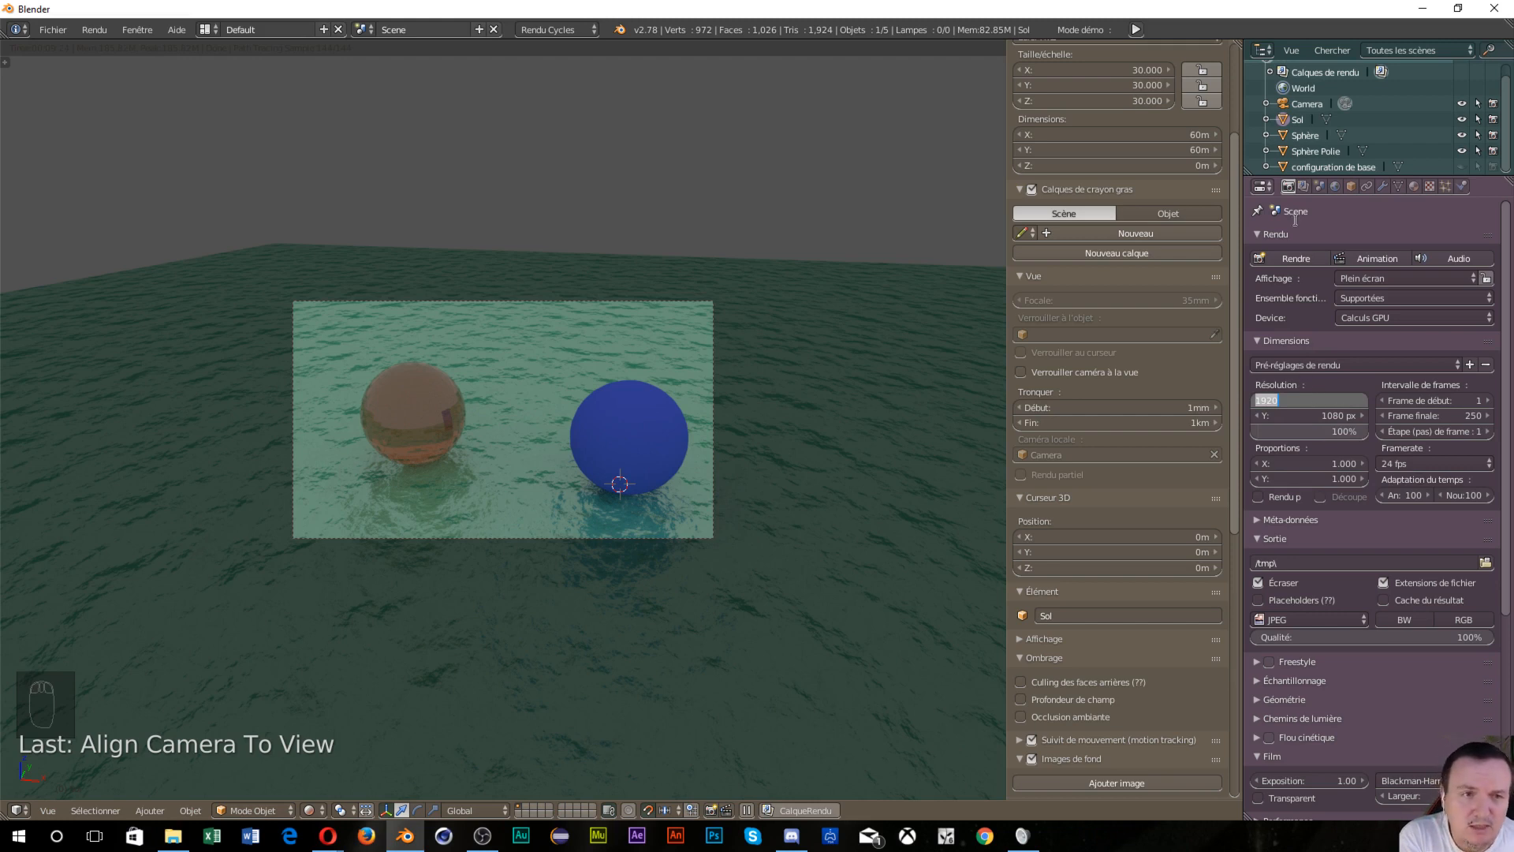
click(1326, 222)
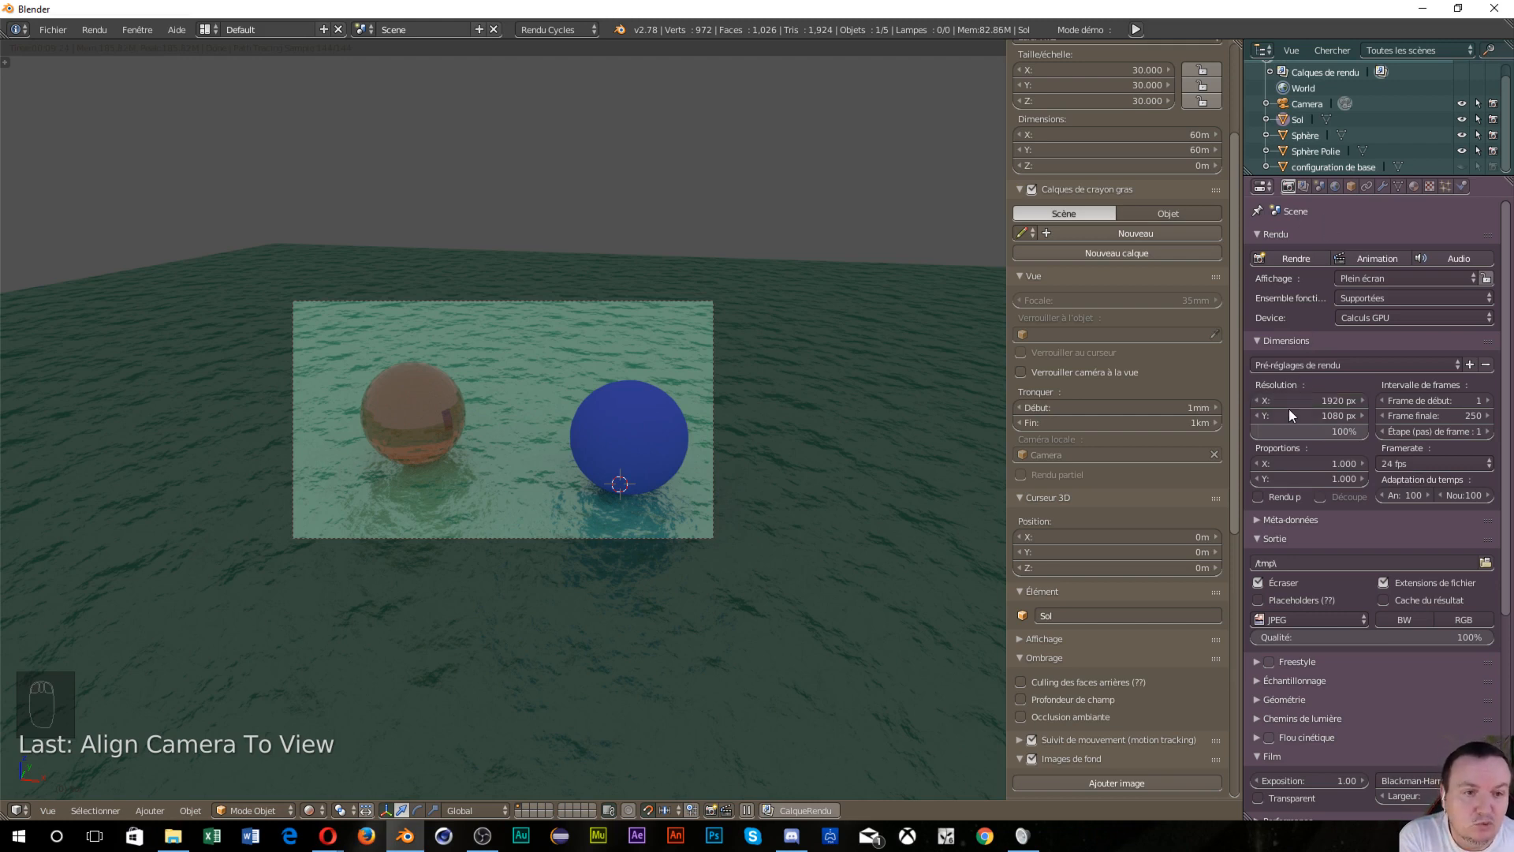
click(1337, 399)
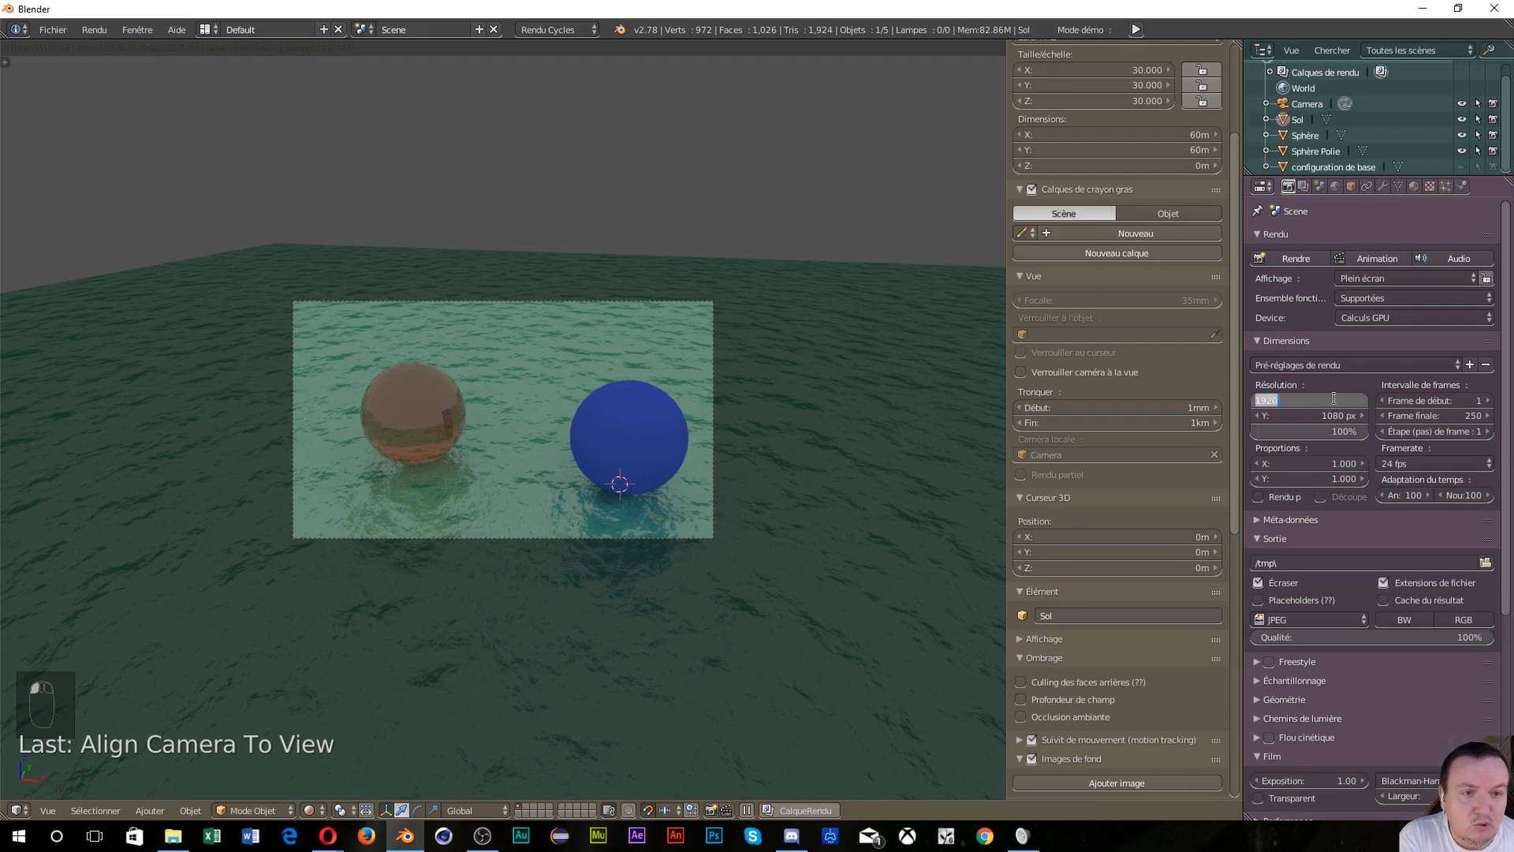
text(3840)
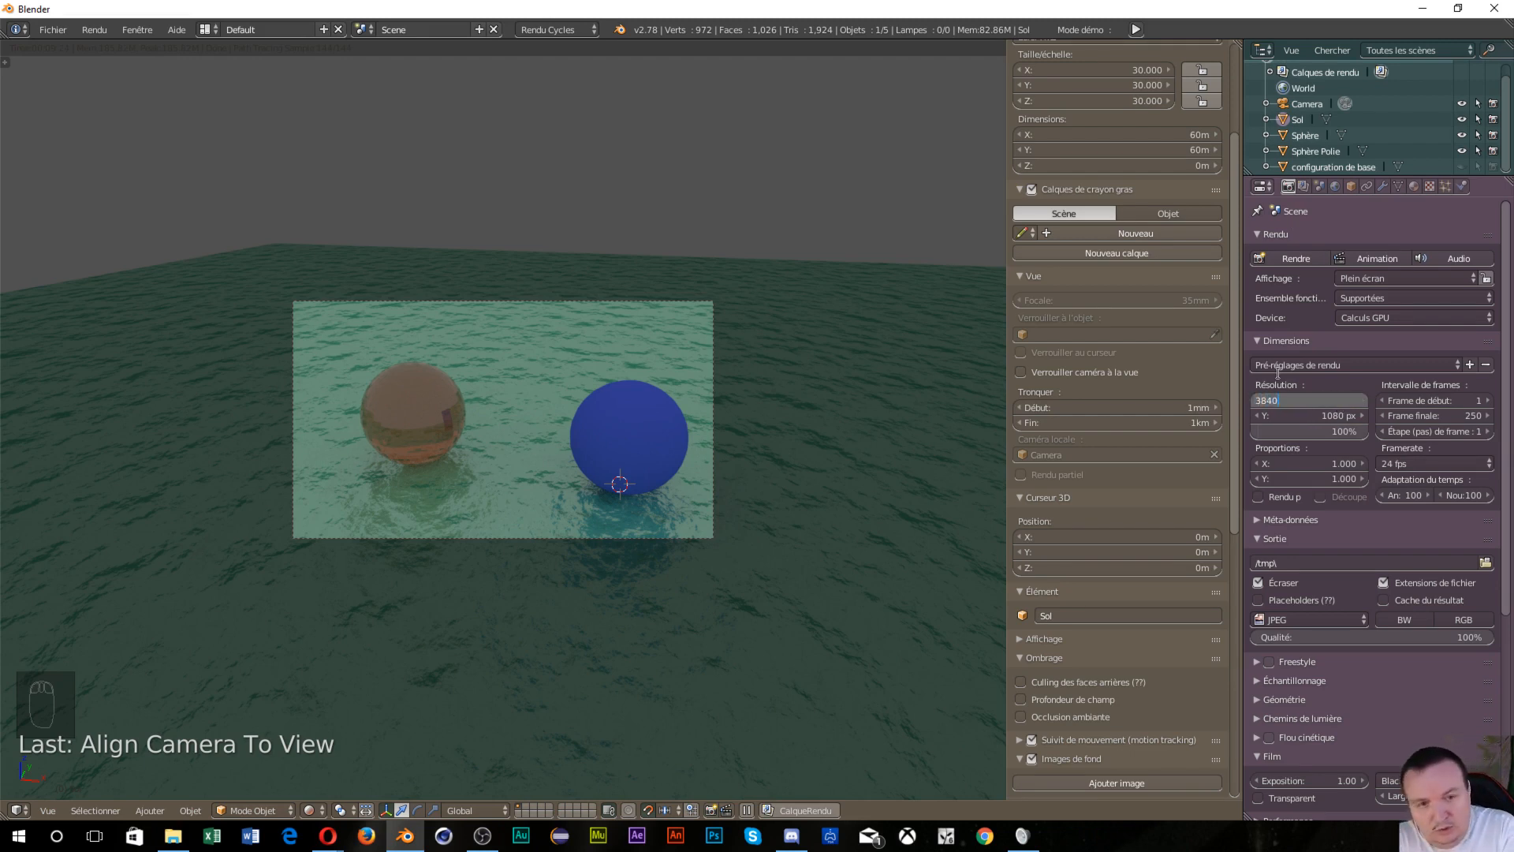
key(Tab)
text(216)
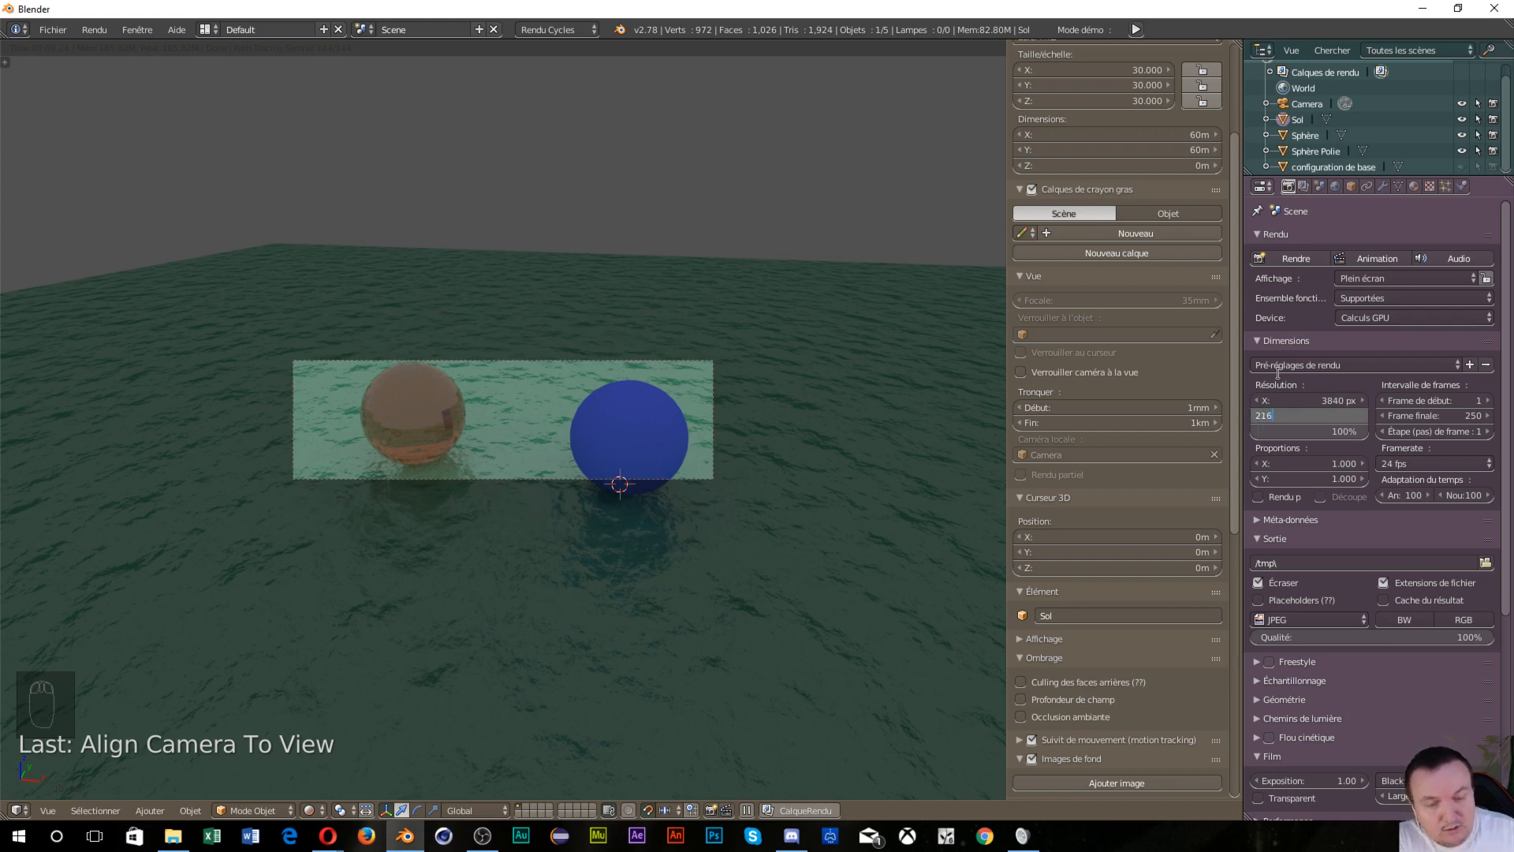
text(0)
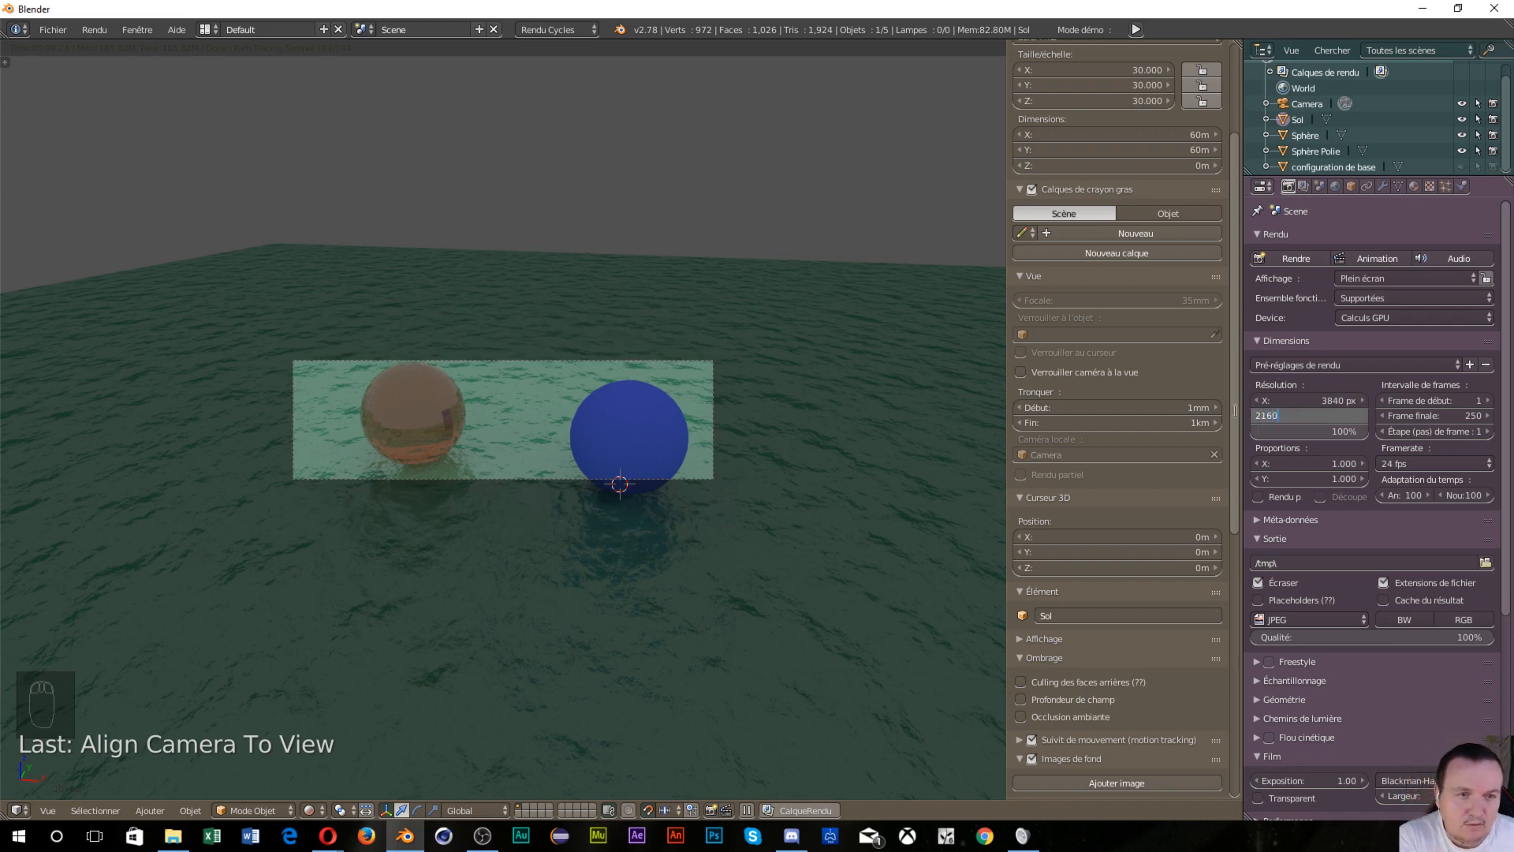
key(Return)
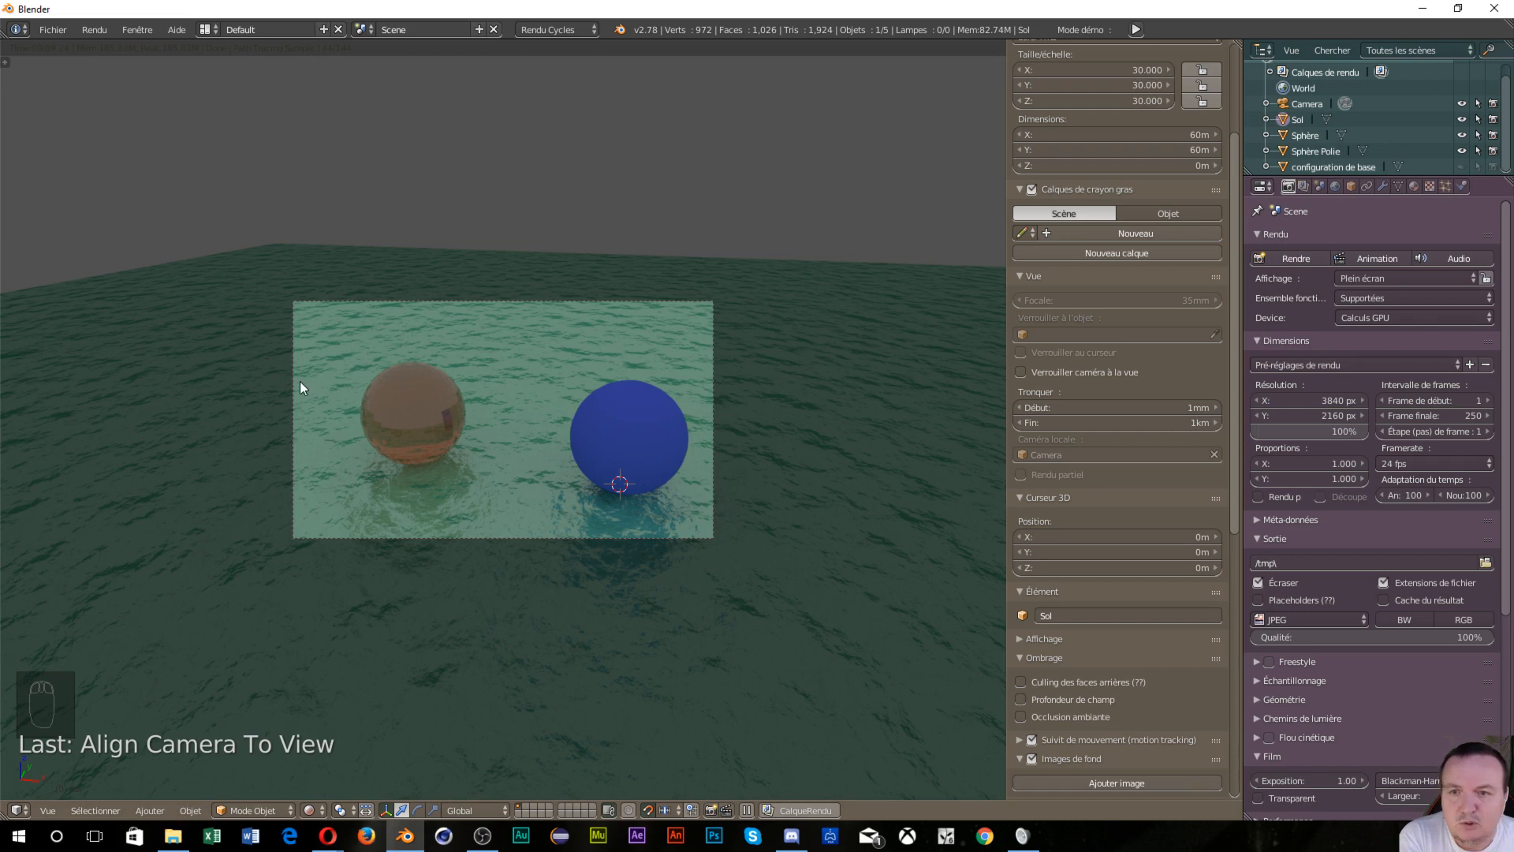
Review the available output file formats without changing JPEG, and turn off the Écraser option for the output
scroll(1365, 510, down, 3)
click(1364, 518)
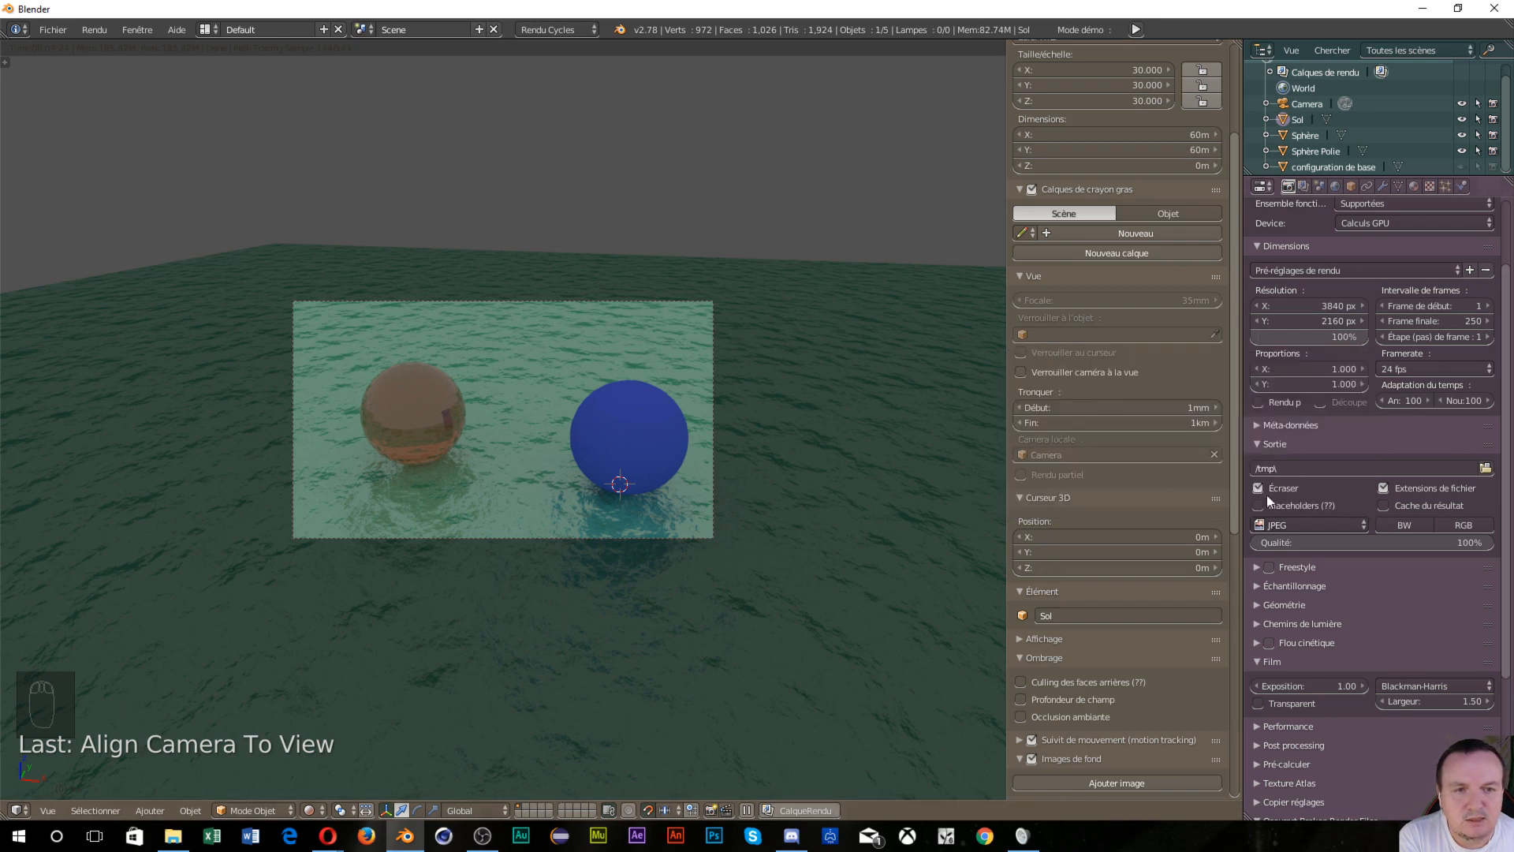
click(1352, 525)
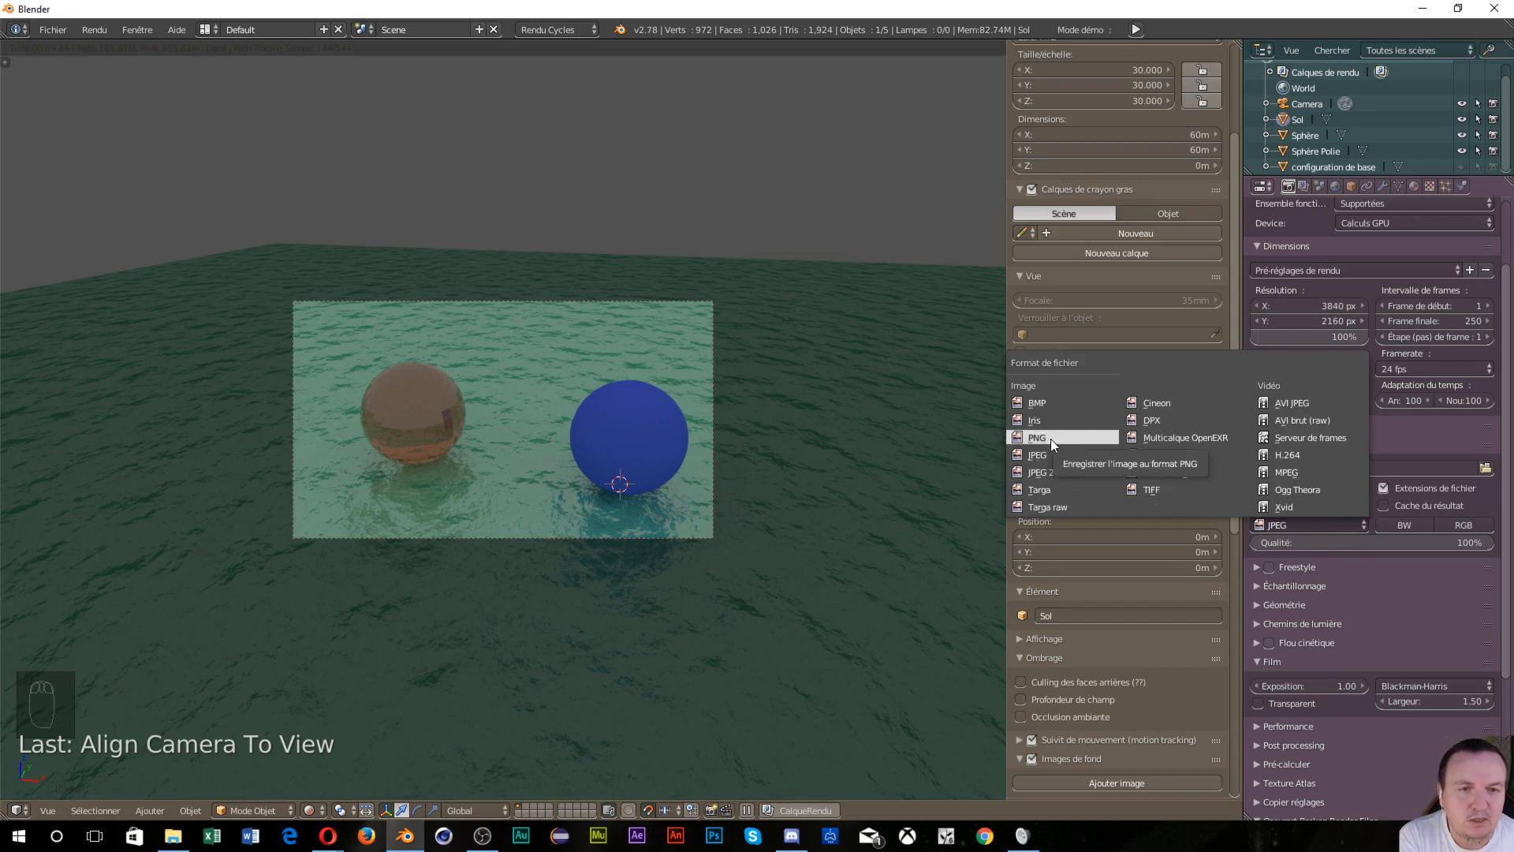
click(1417, 622)
click(1351, 484)
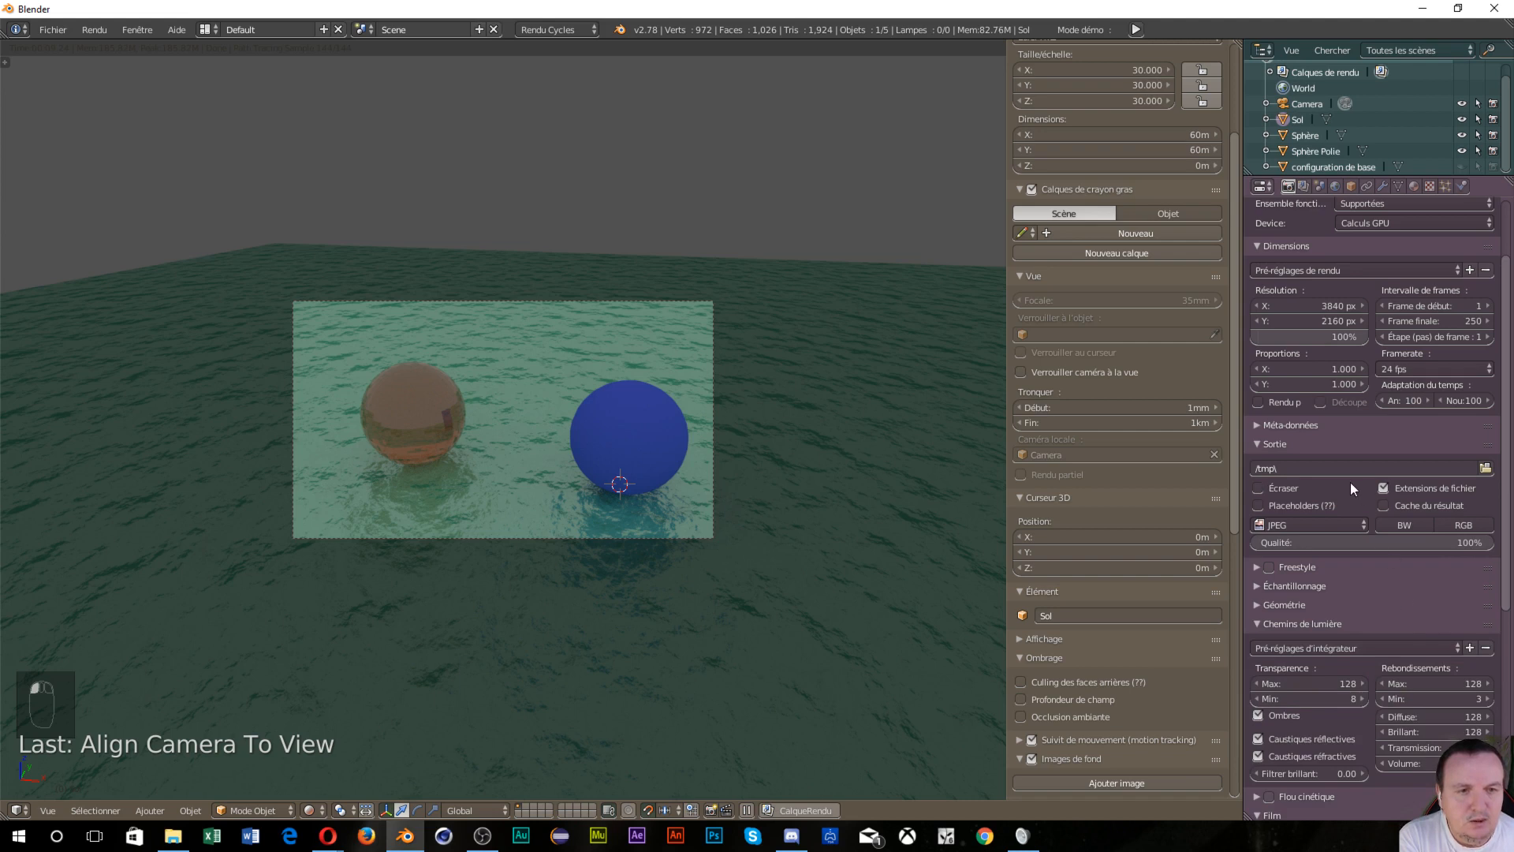
Examine the light path transparency and bounce settings and the render performance settings, collapsing each section after viewing
scroll(1347, 574, down, 3)
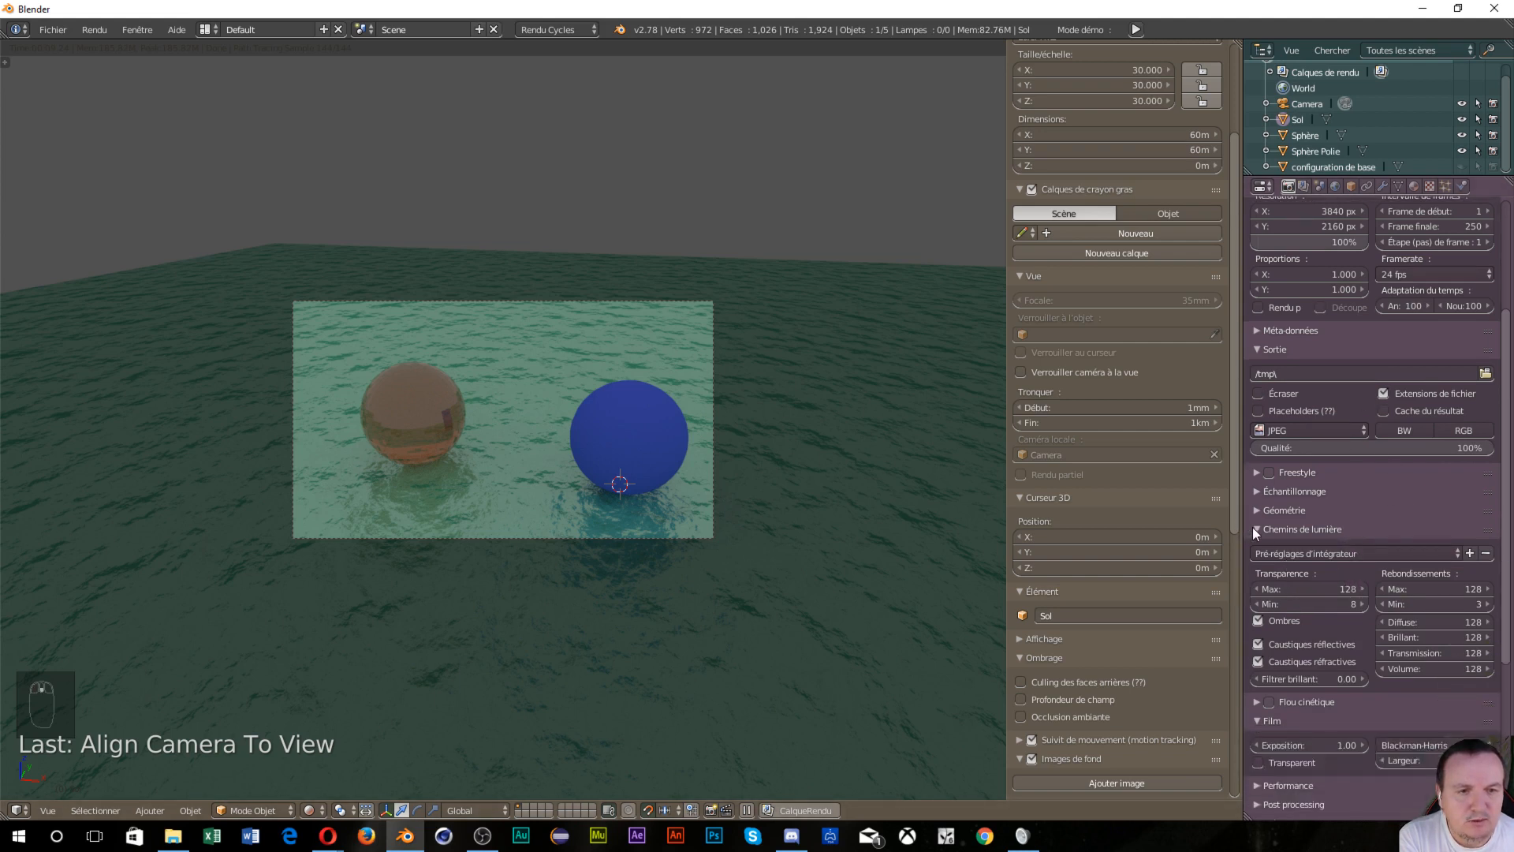
click(1254, 529)
click(1258, 528)
scroll(1257, 527, down, 2)
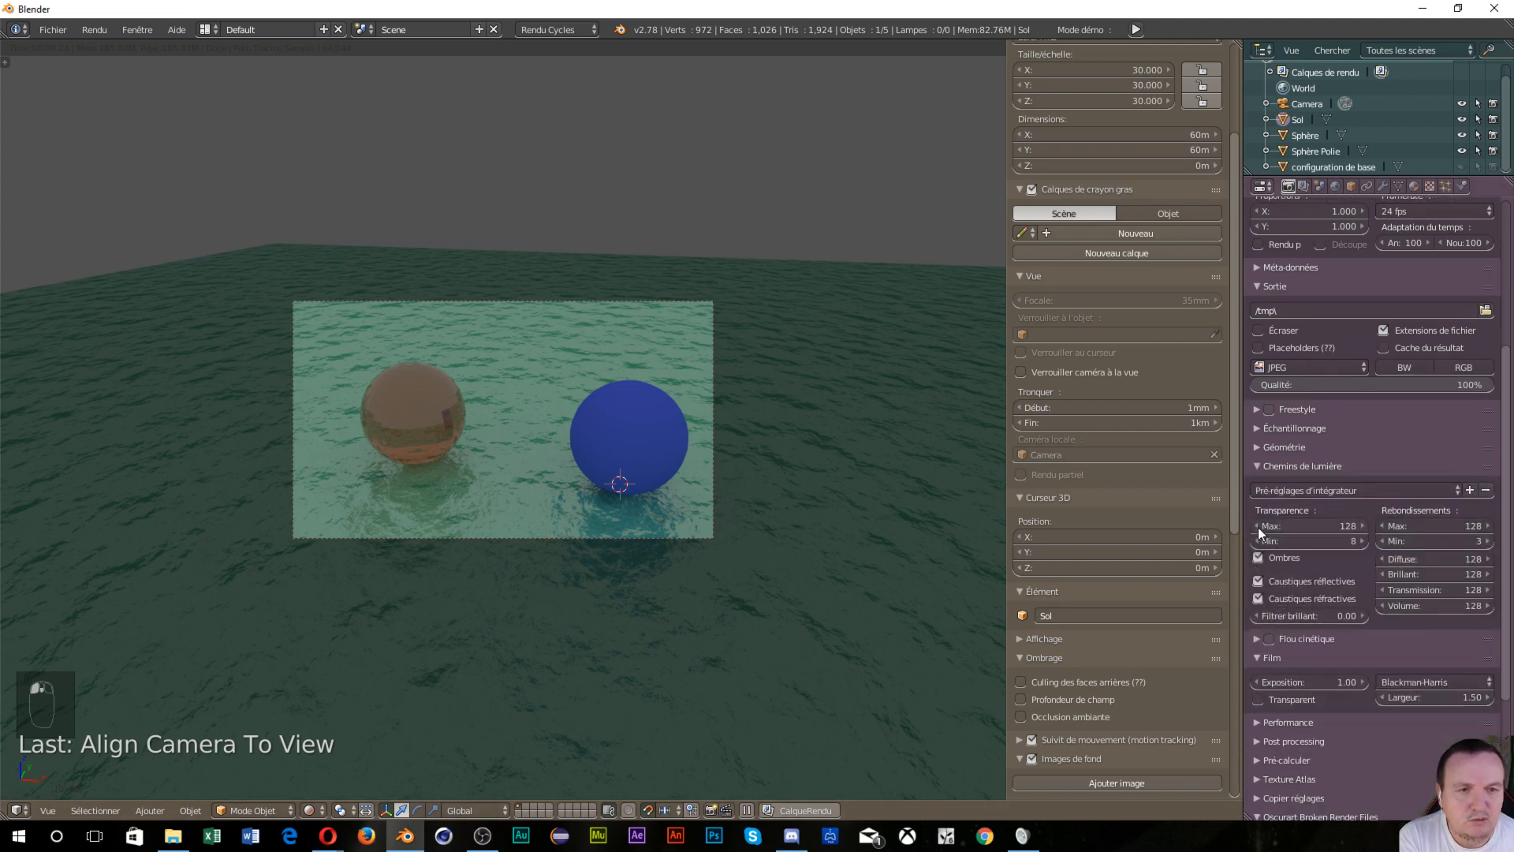
click(1256, 465)
scroll(1261, 494, down, 2)
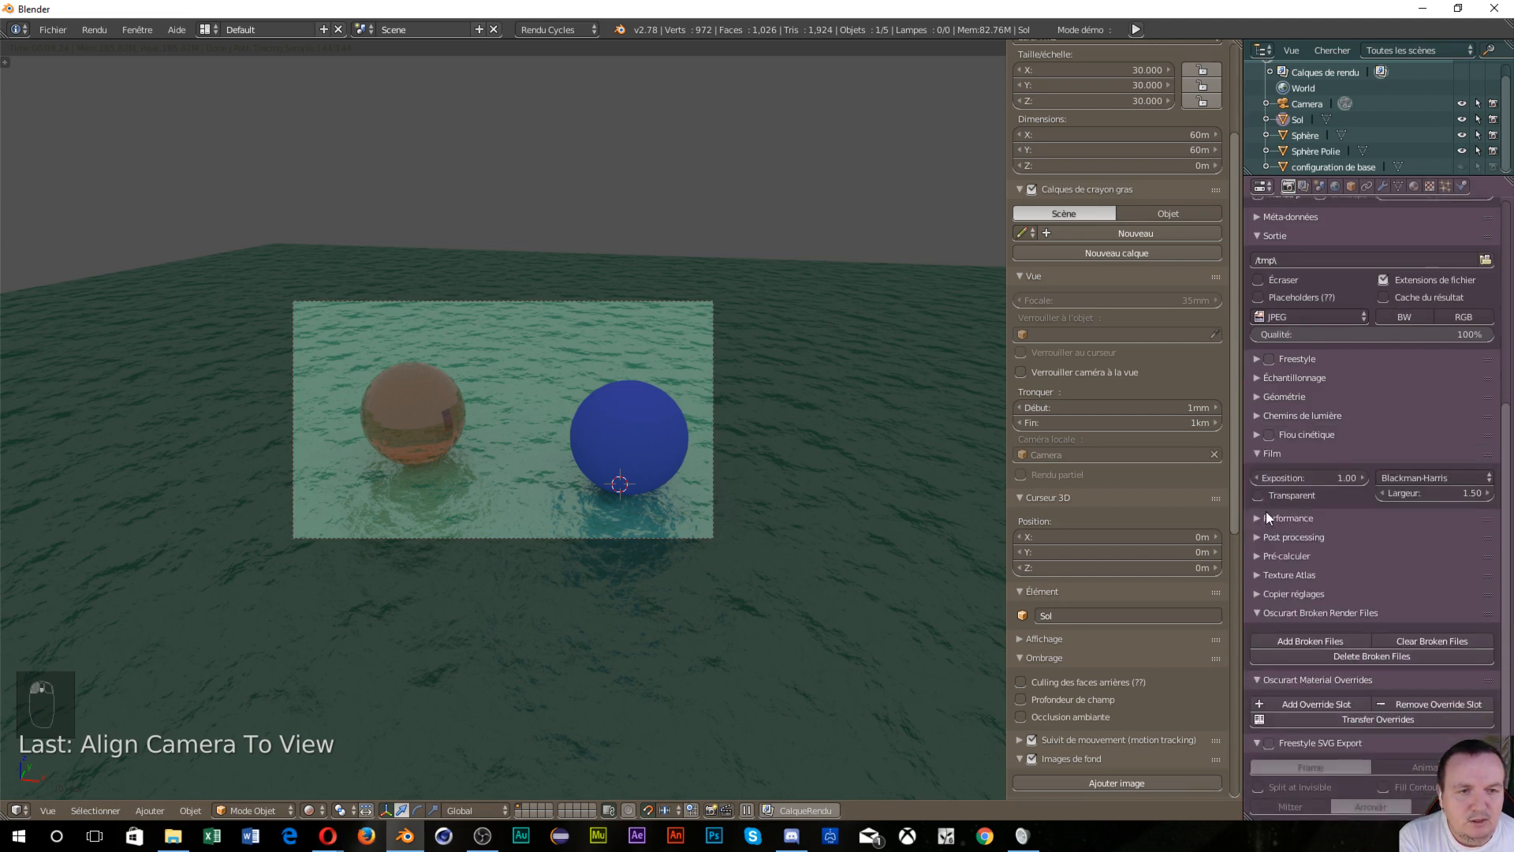
click(1258, 518)
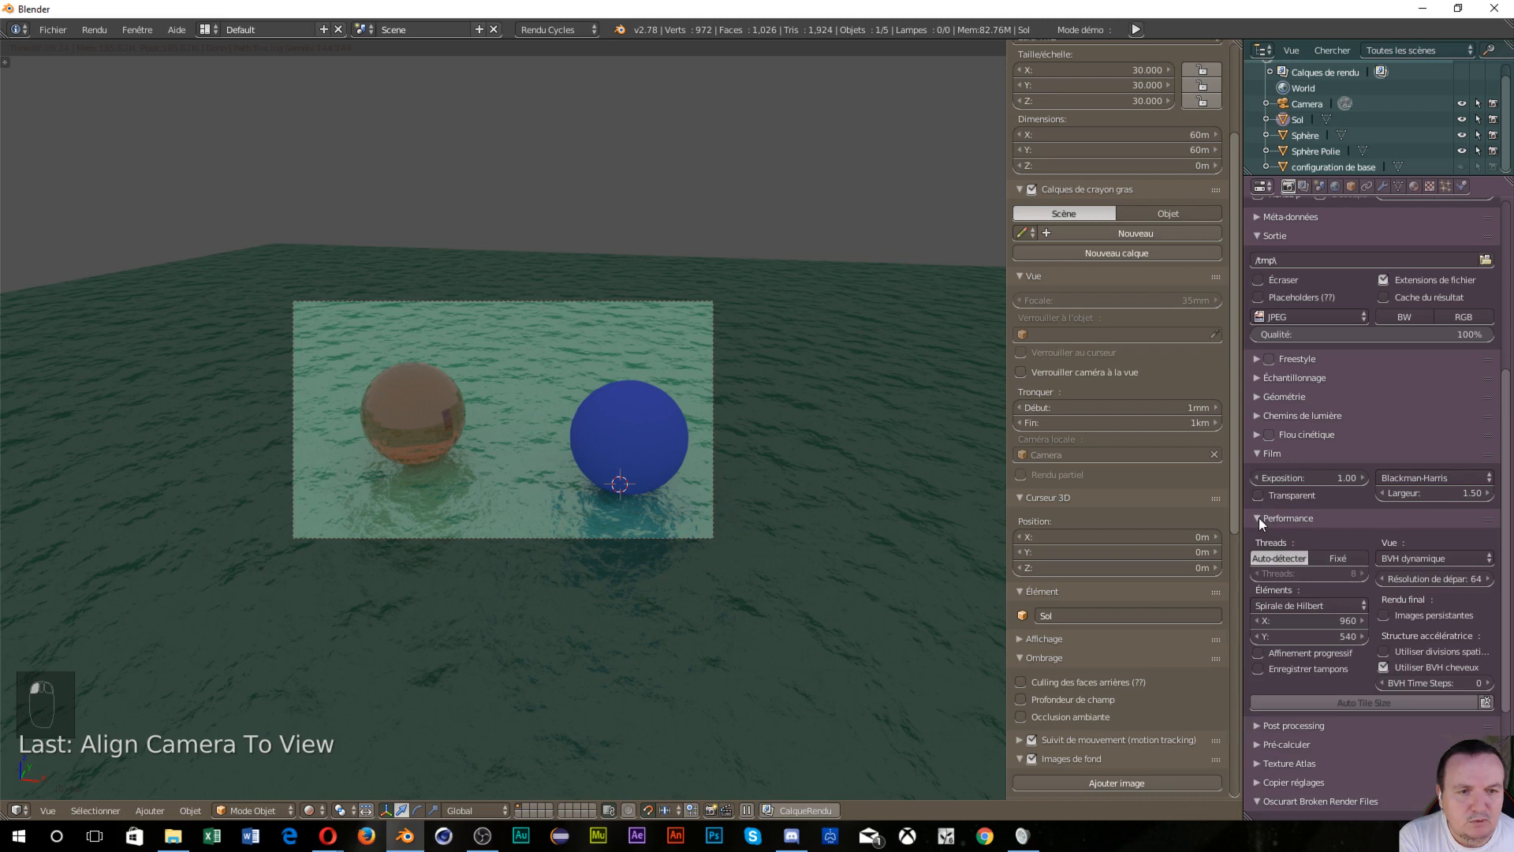
scroll(1259, 517, down, 2)
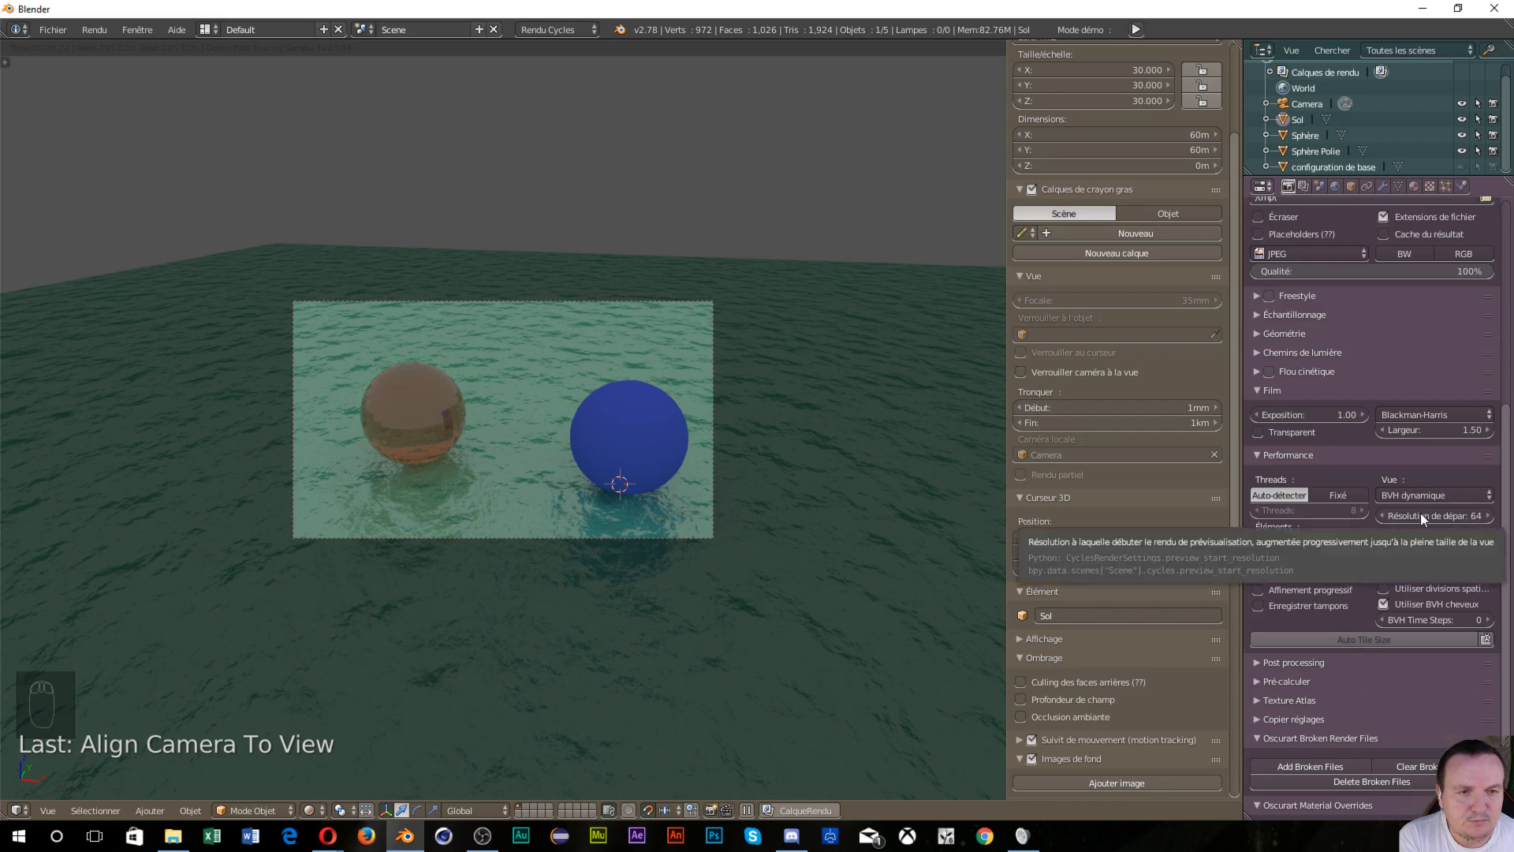
click(1248, 457)
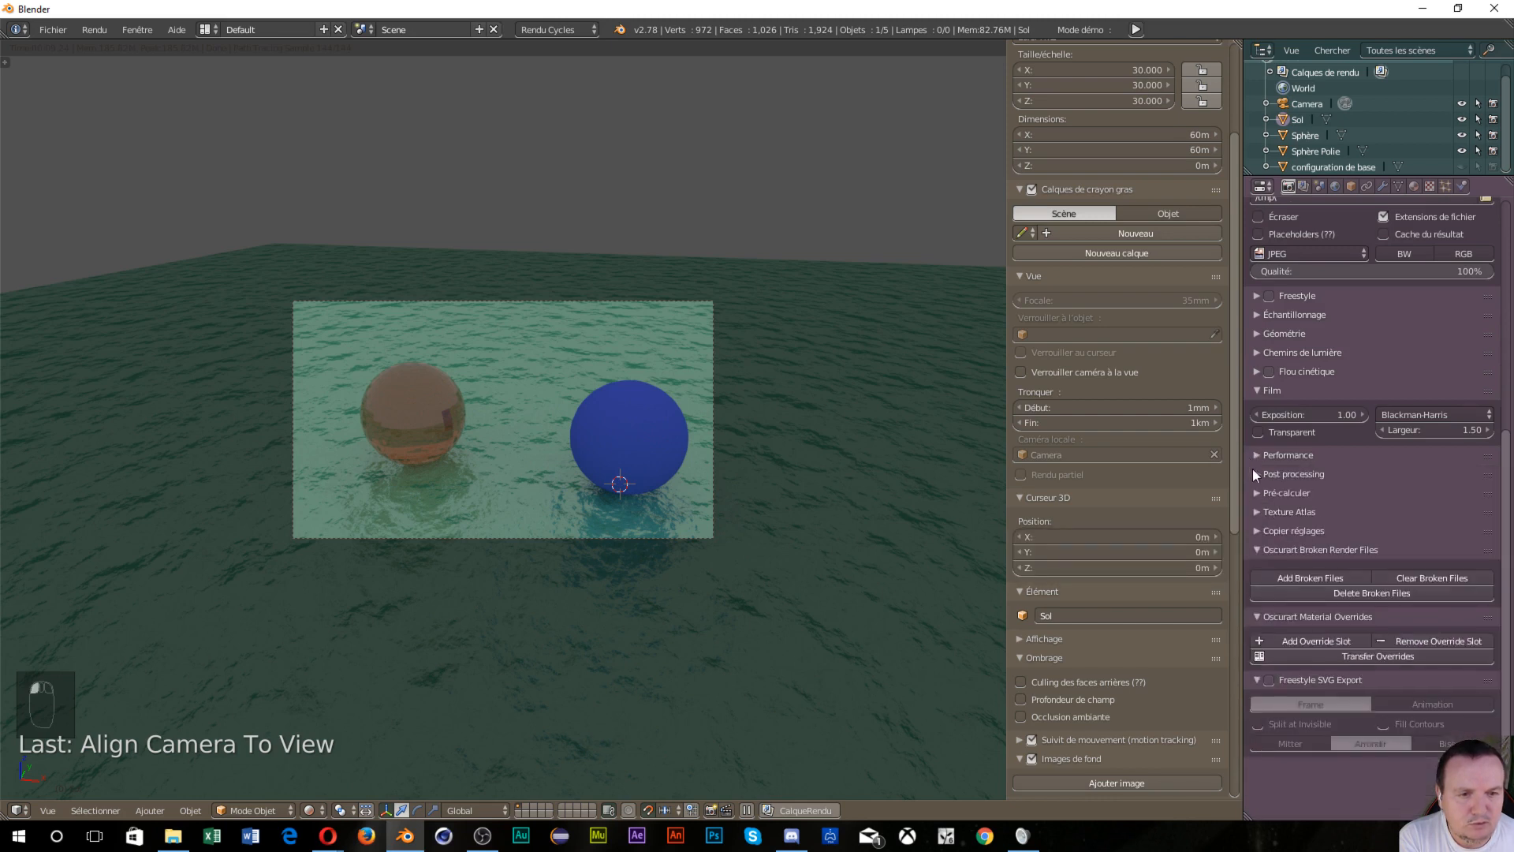
scroll(1339, 517, up, 1)
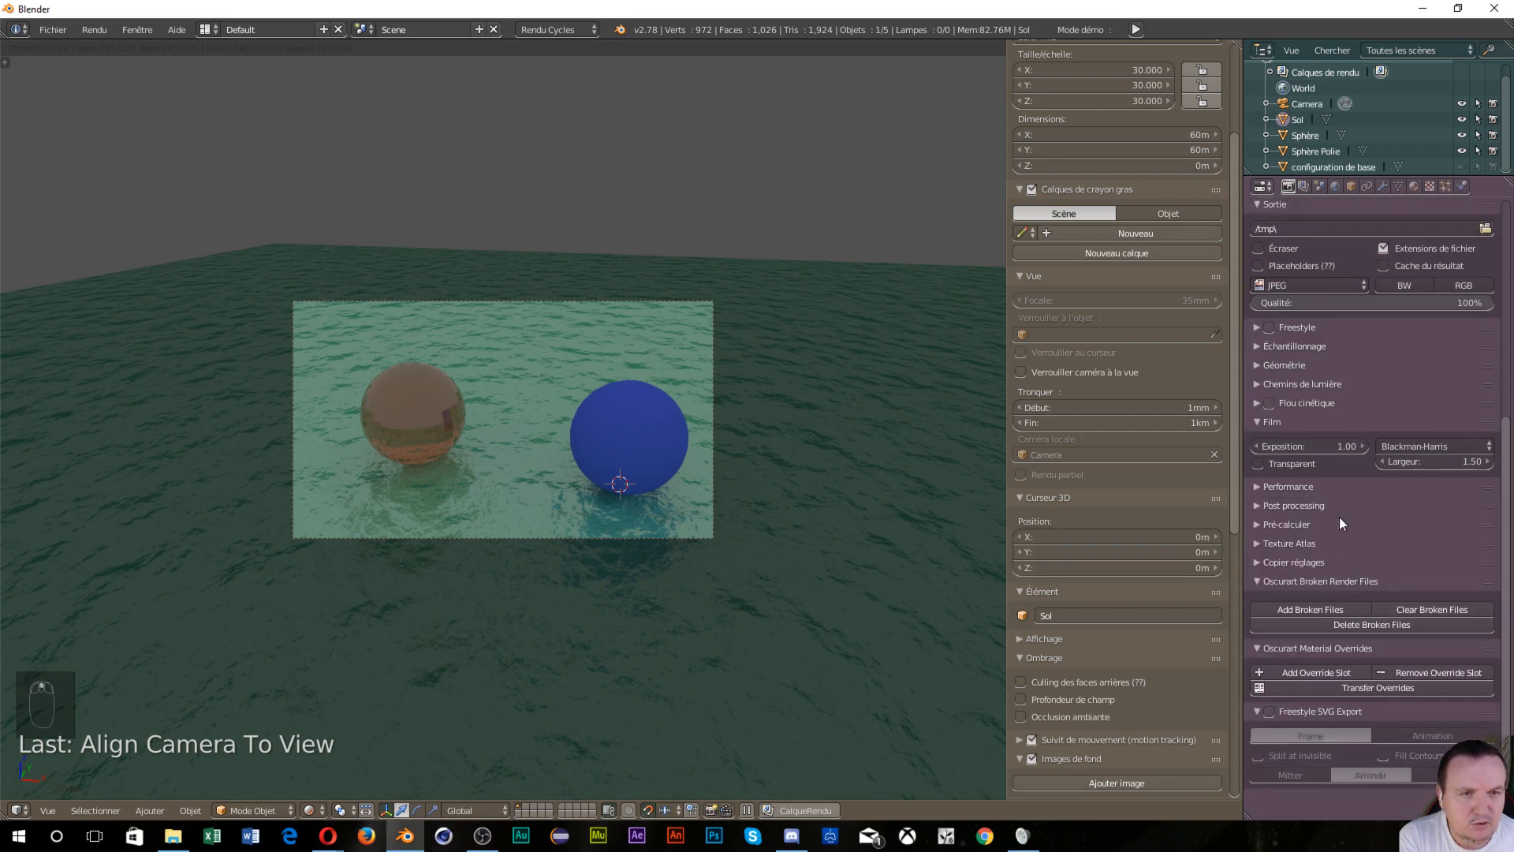
Expand the sampling settings and apply the Final sampling preset
click(1261, 348)
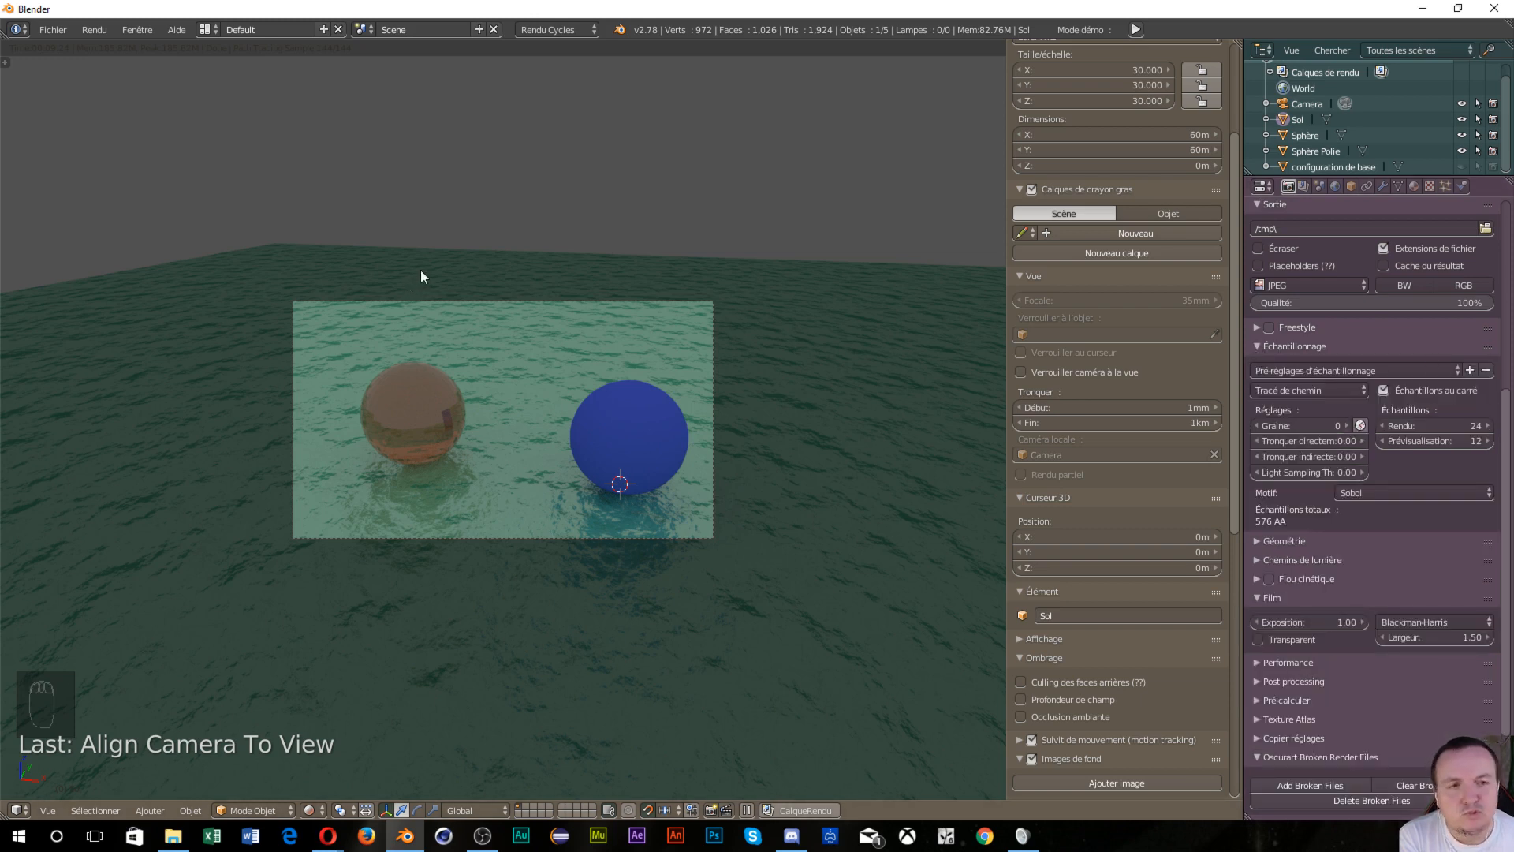
click(1459, 370)
click(1450, 388)
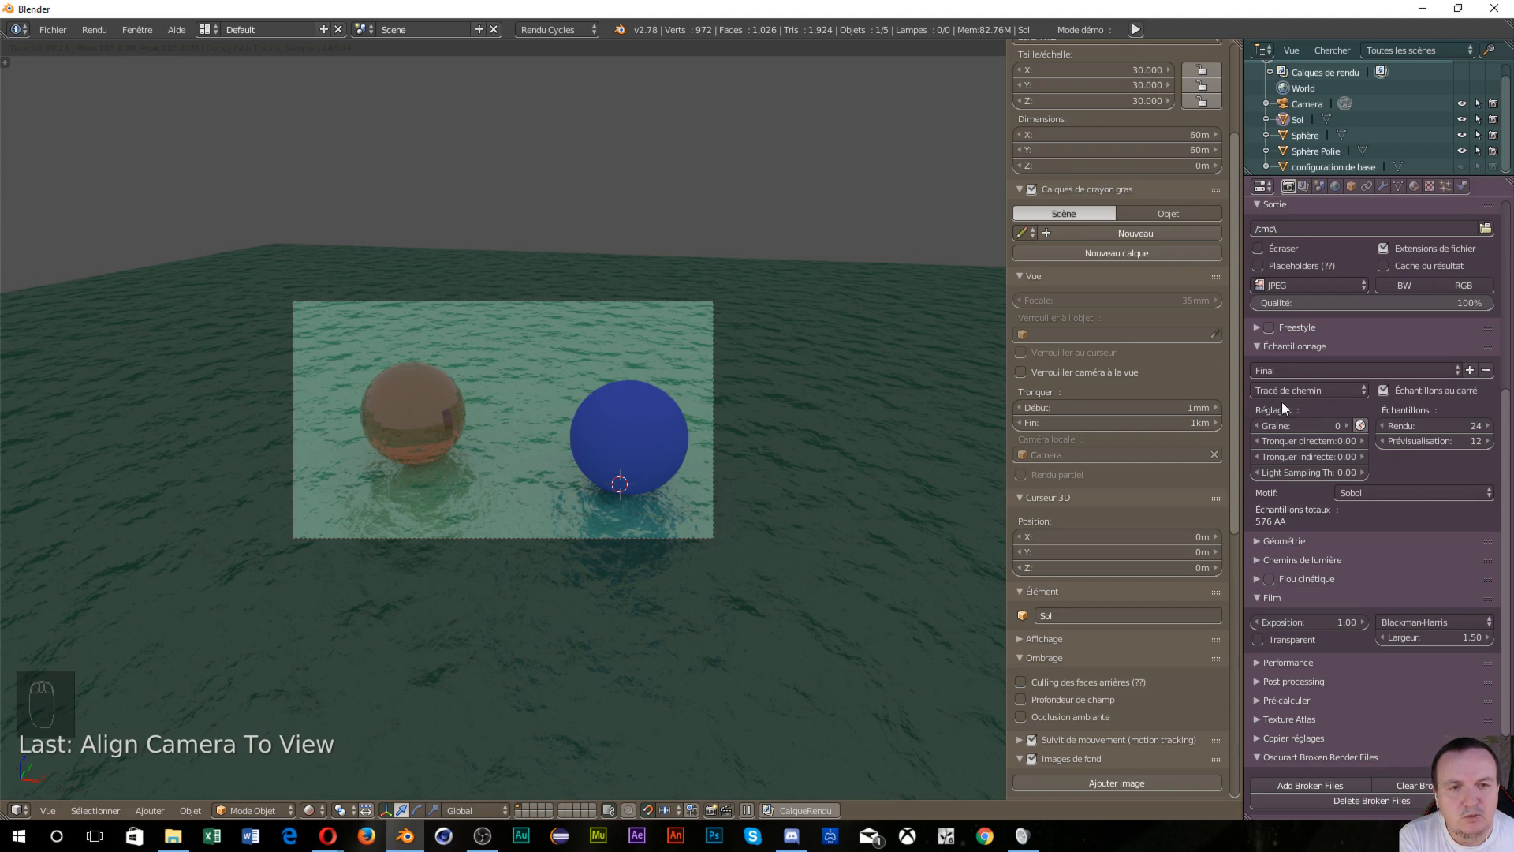
Render the scene in full screen, inspect the first tiles up close and fitted, cancel the render, and return to the 3D view
scroll(1326, 419, up, 8)
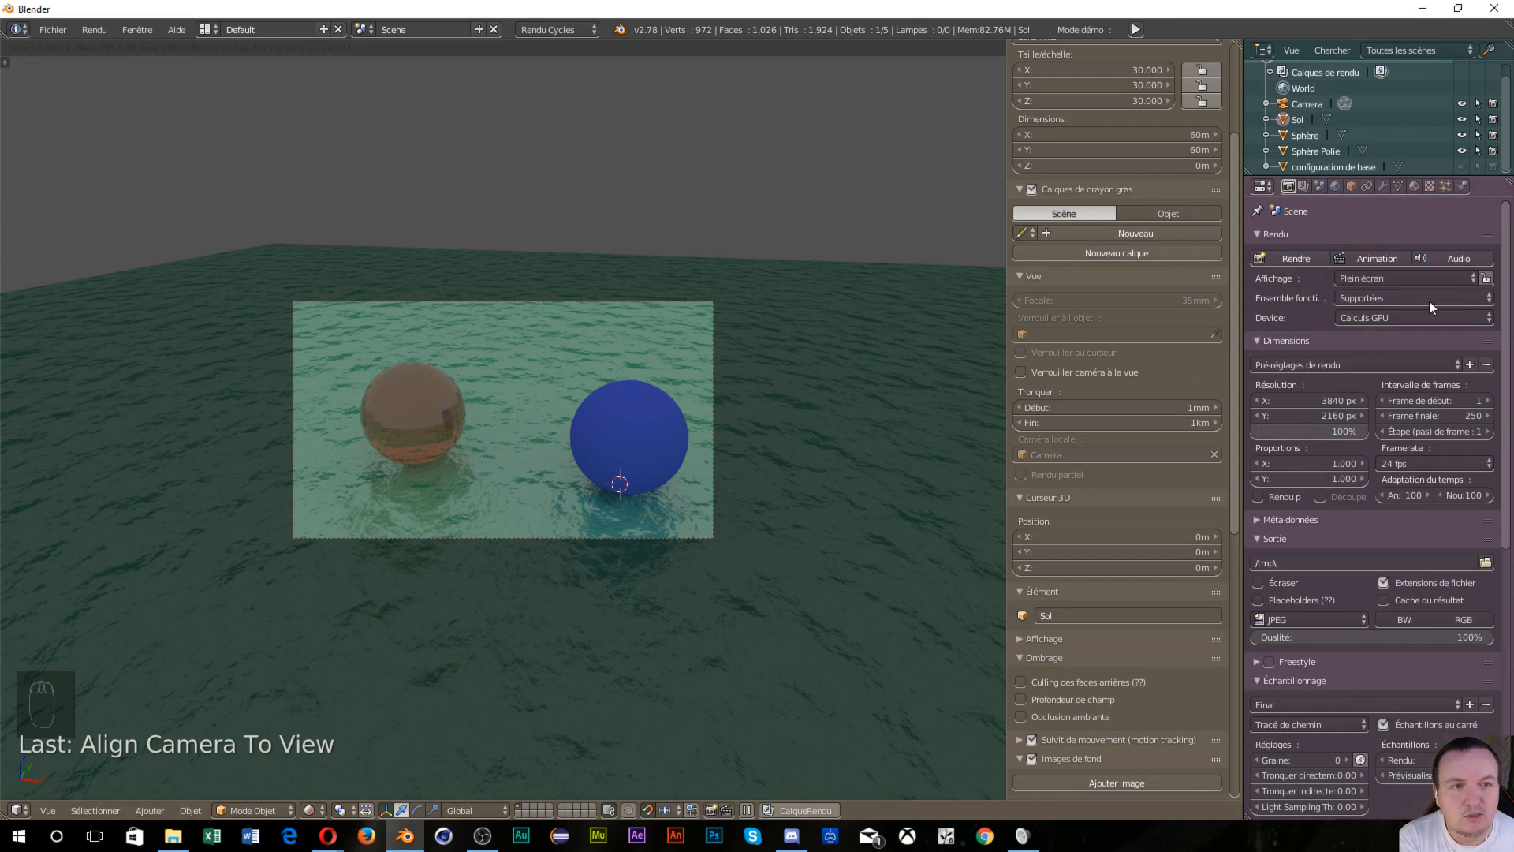
click(1465, 278)
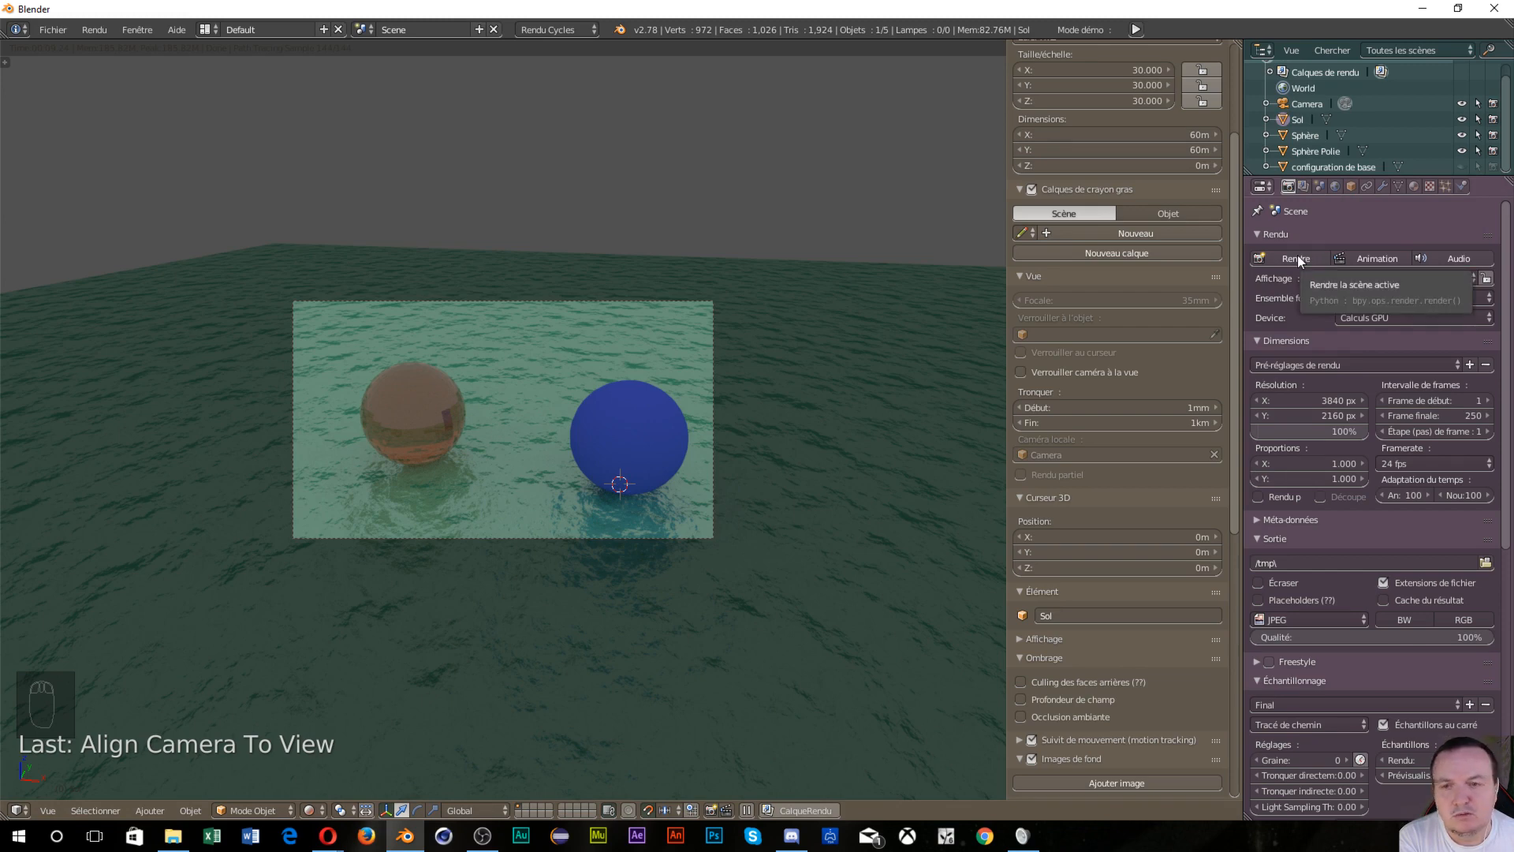
click(1297, 257)
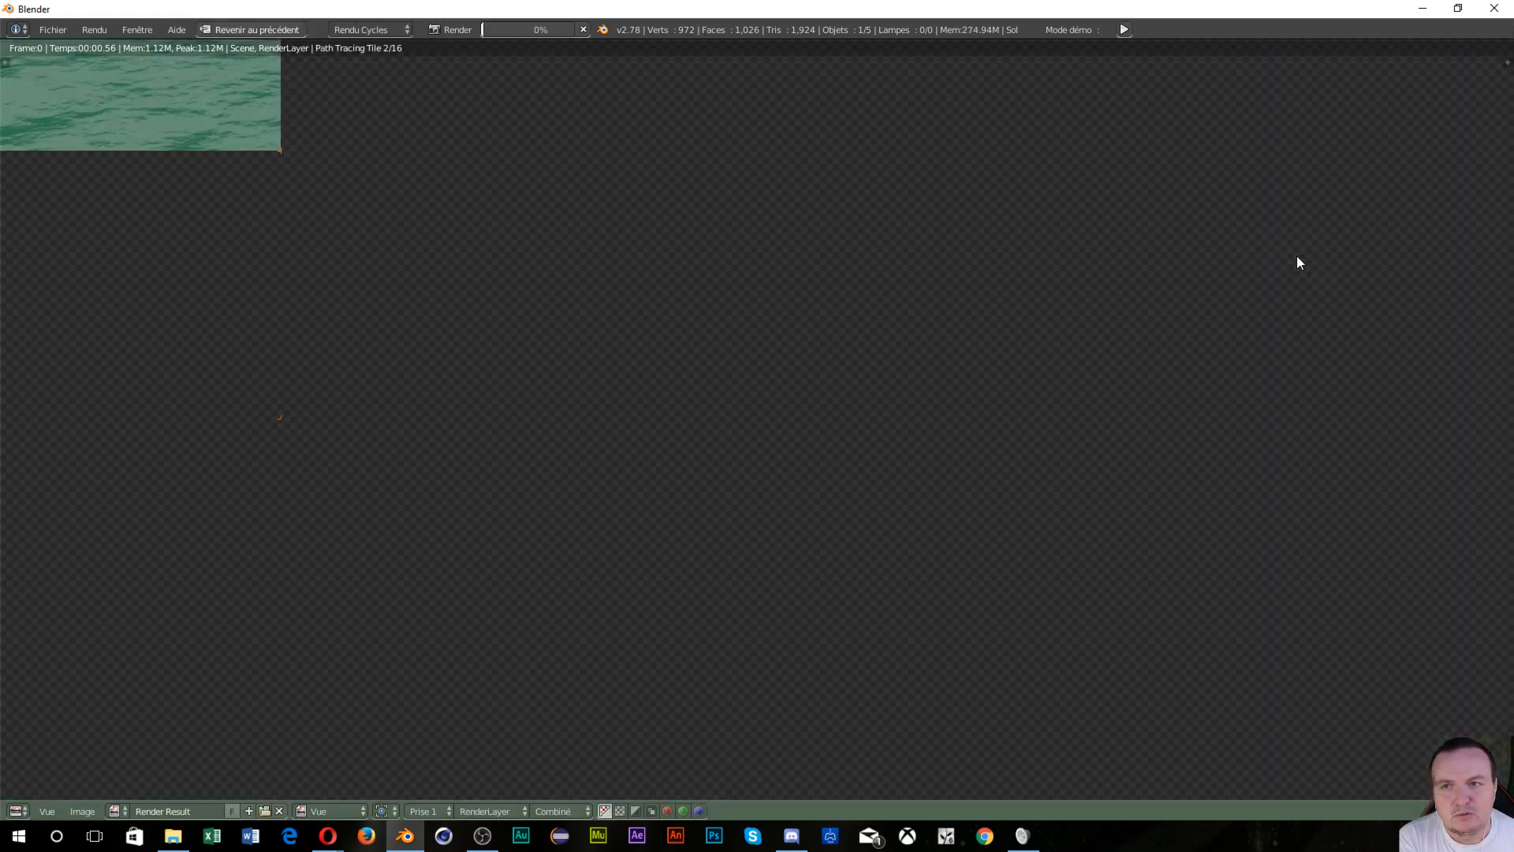
key(Home)
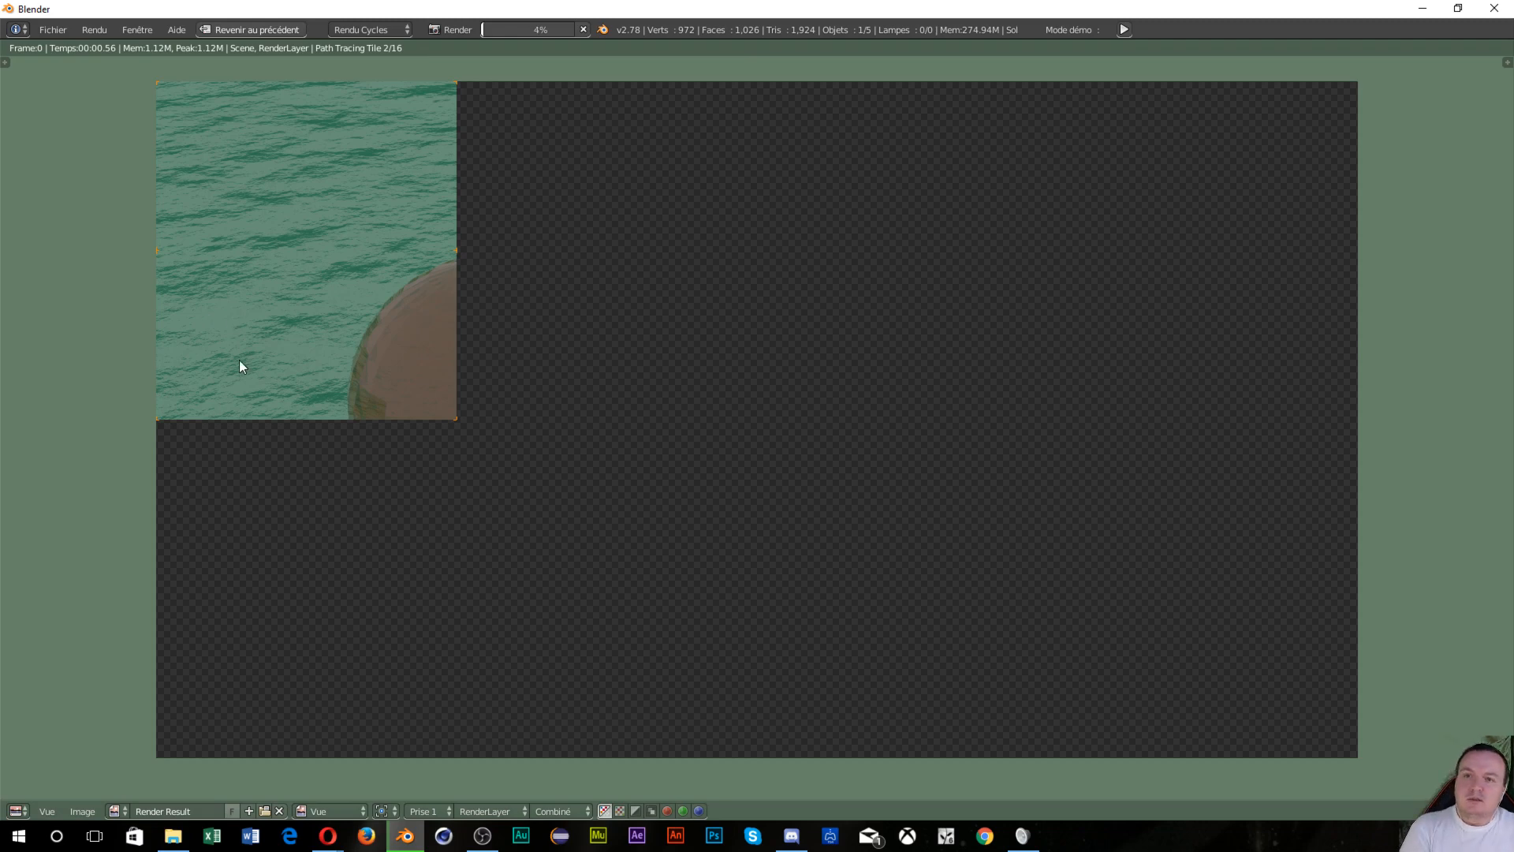
scroll(276, 375, up, 1)
scroll(276, 376, up, 1)
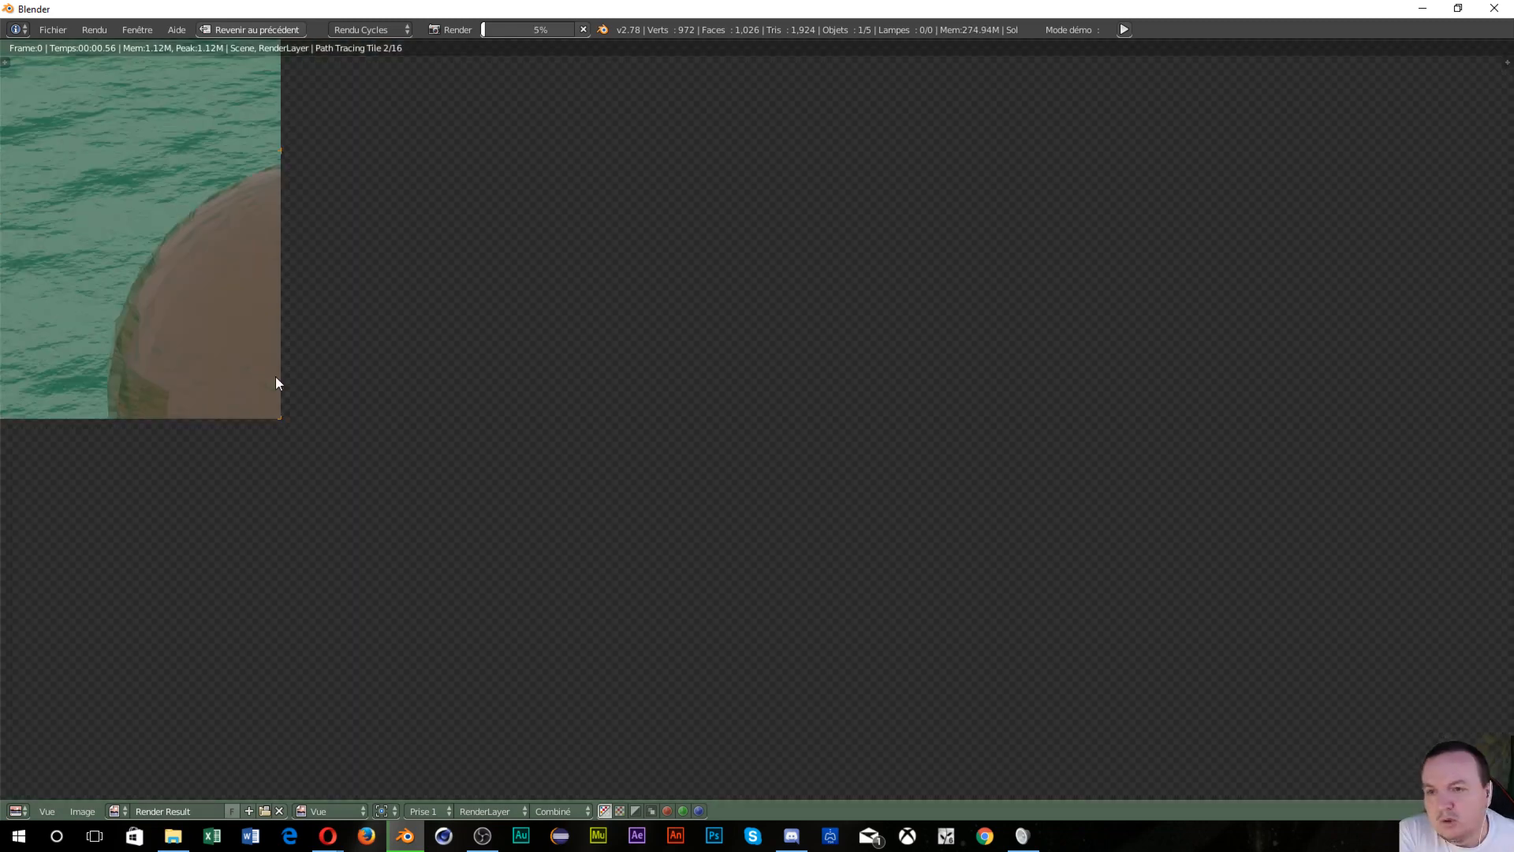
key(Home)
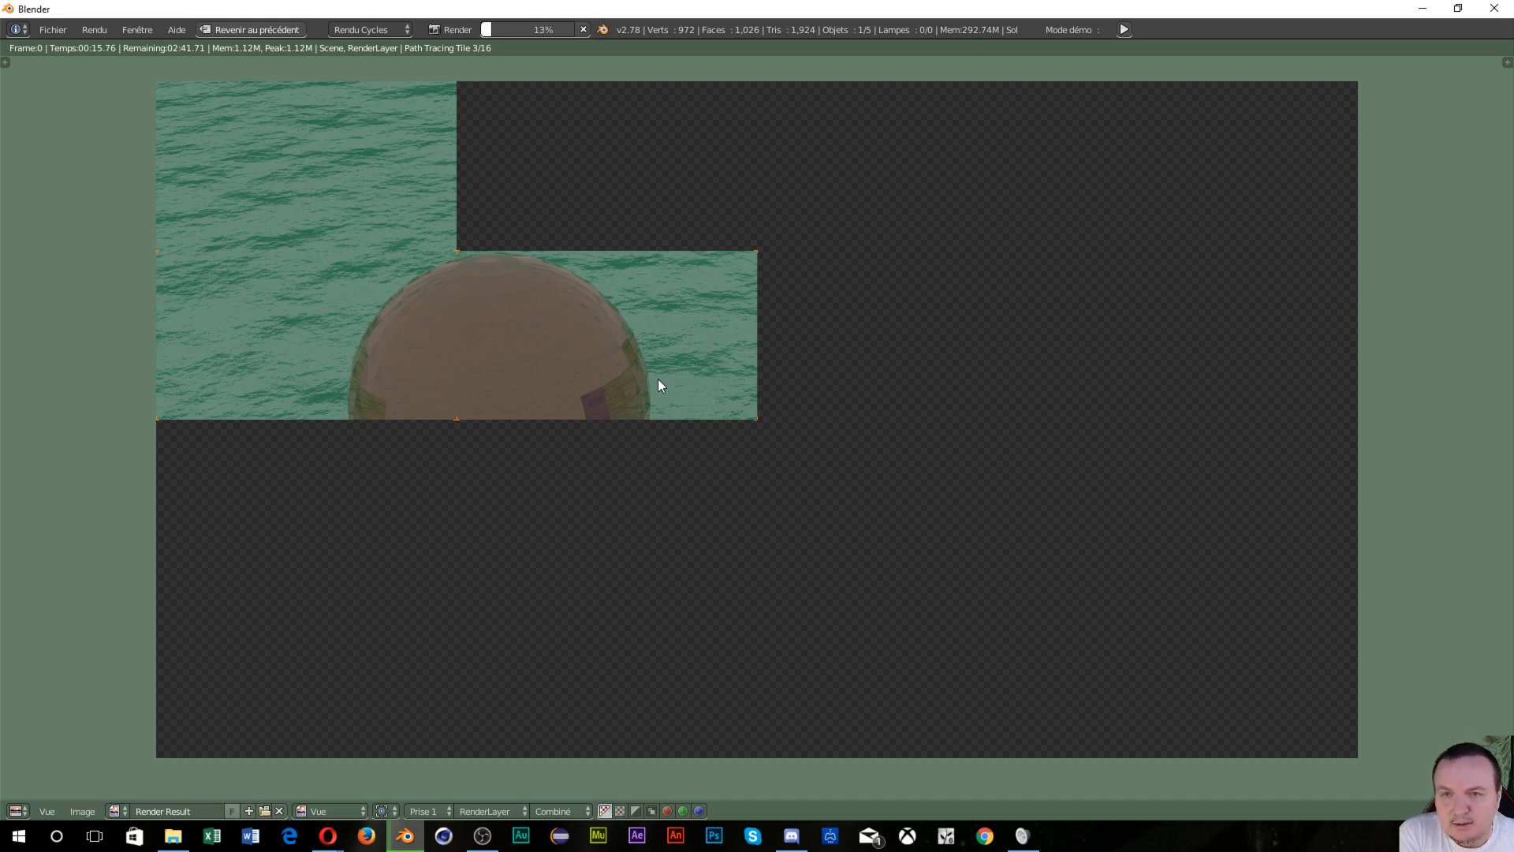
click(582, 30)
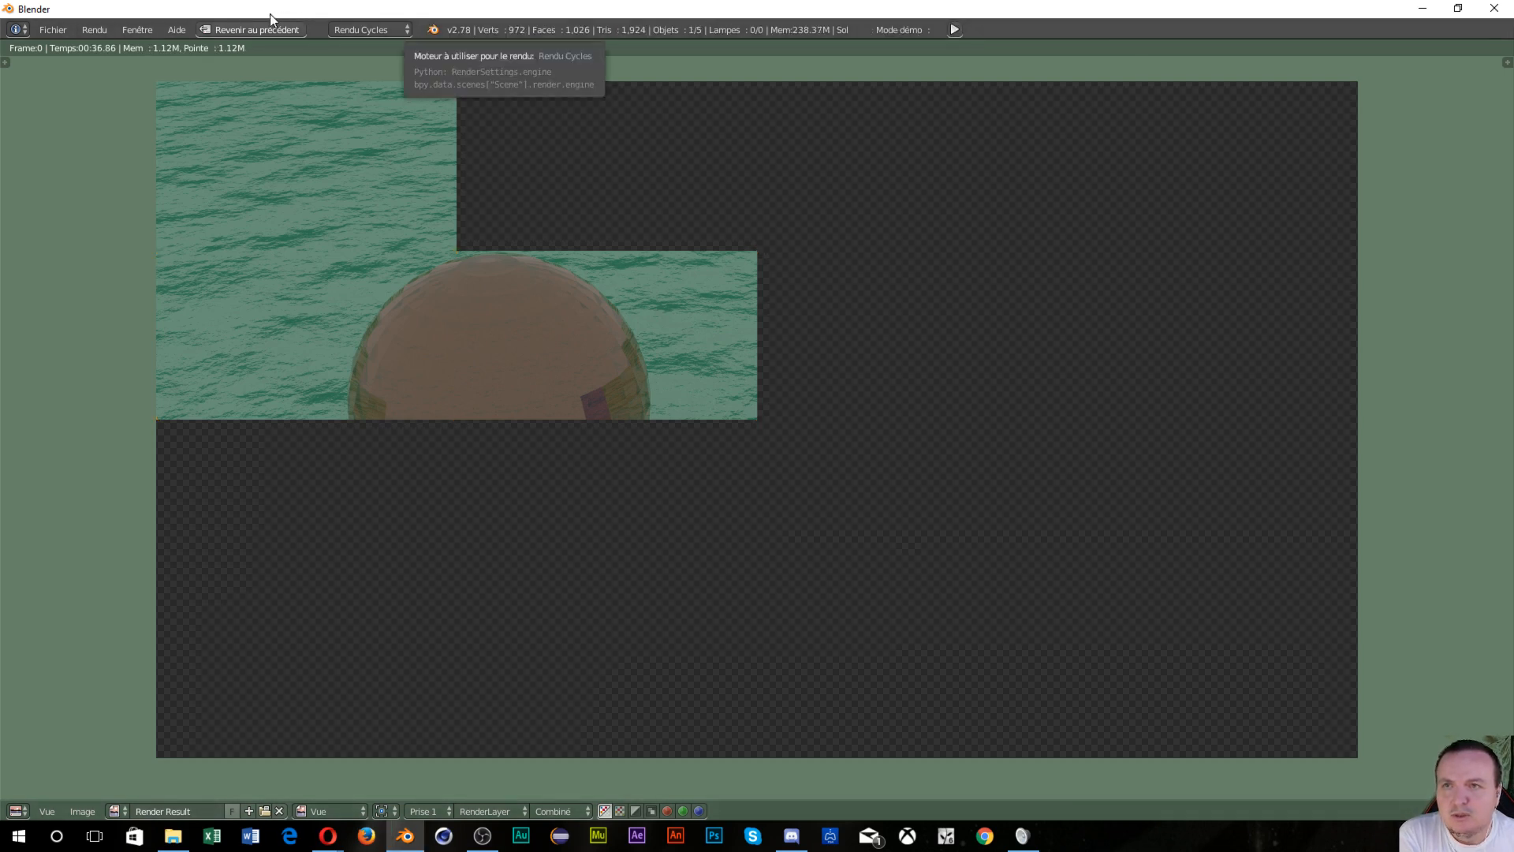
click(224, 30)
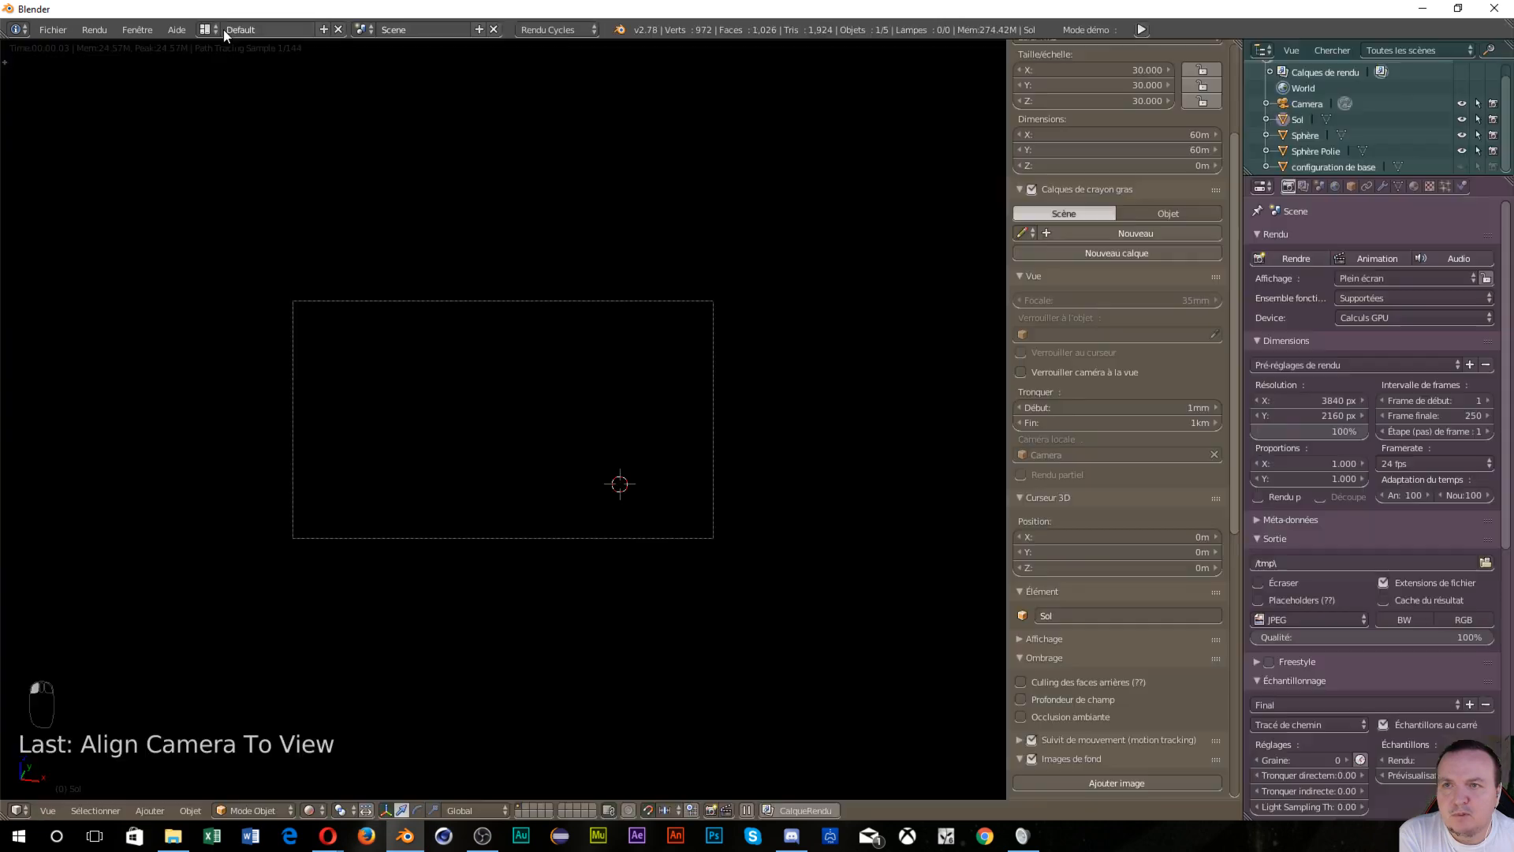
Set the render resolution to 1920 px in X and 1080 px in Y
click(1325, 431)
click(1332, 401)
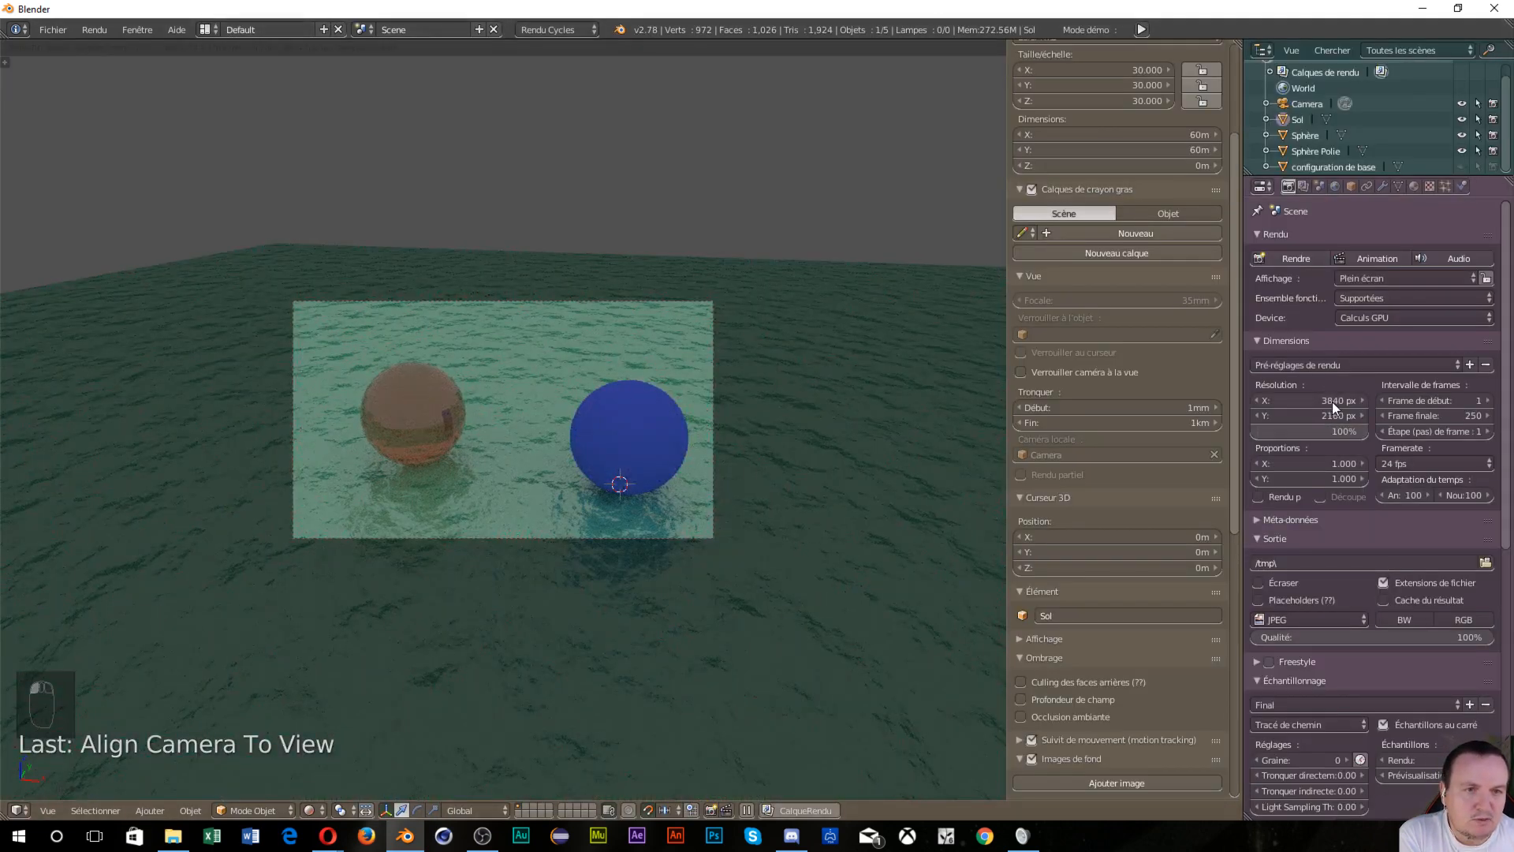
click(1332, 400)
text(1920)
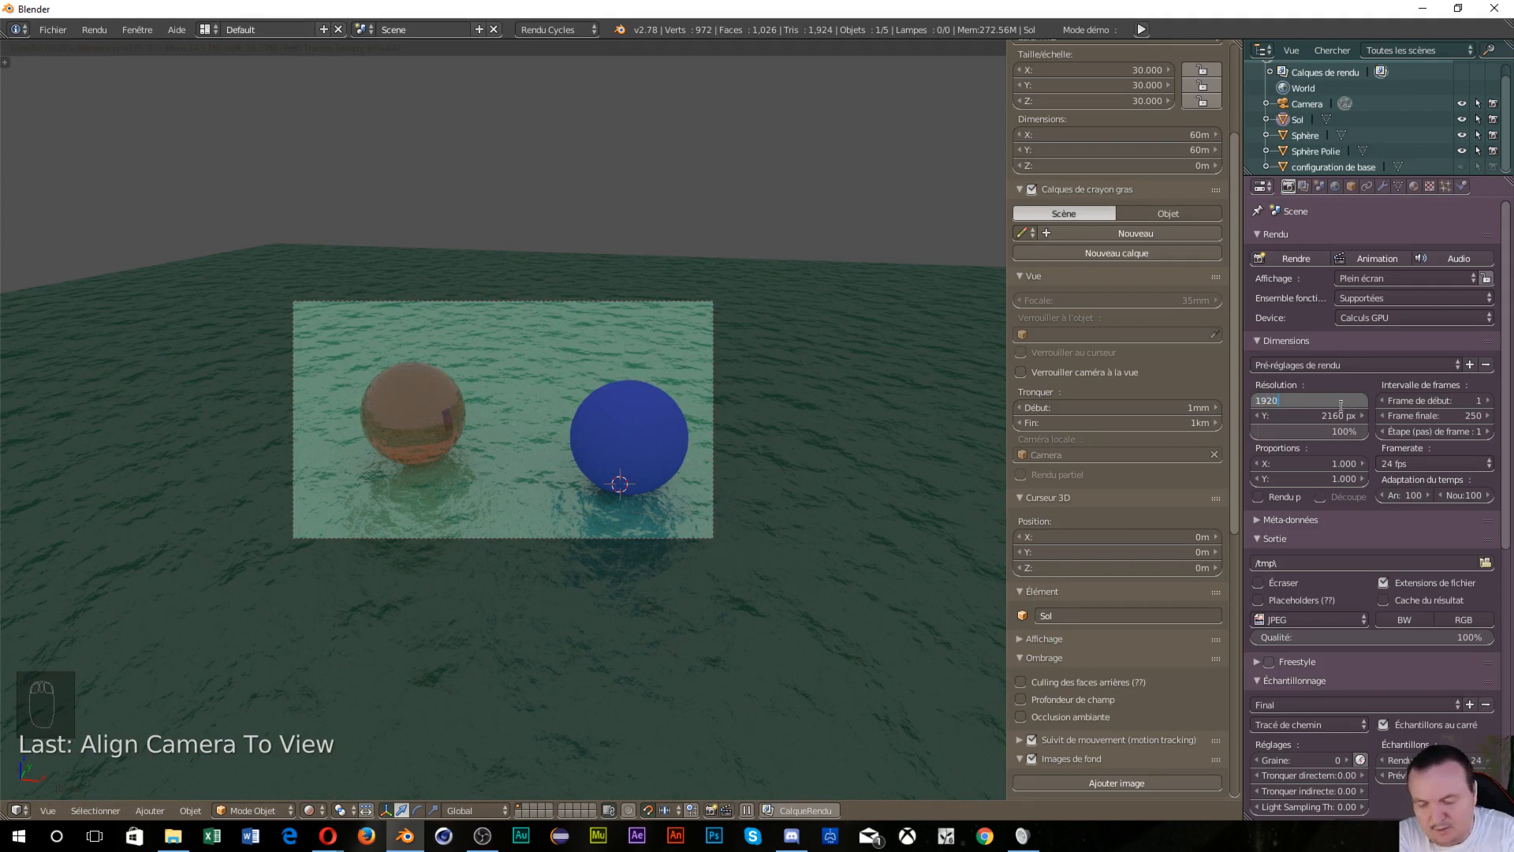
key(Tab)
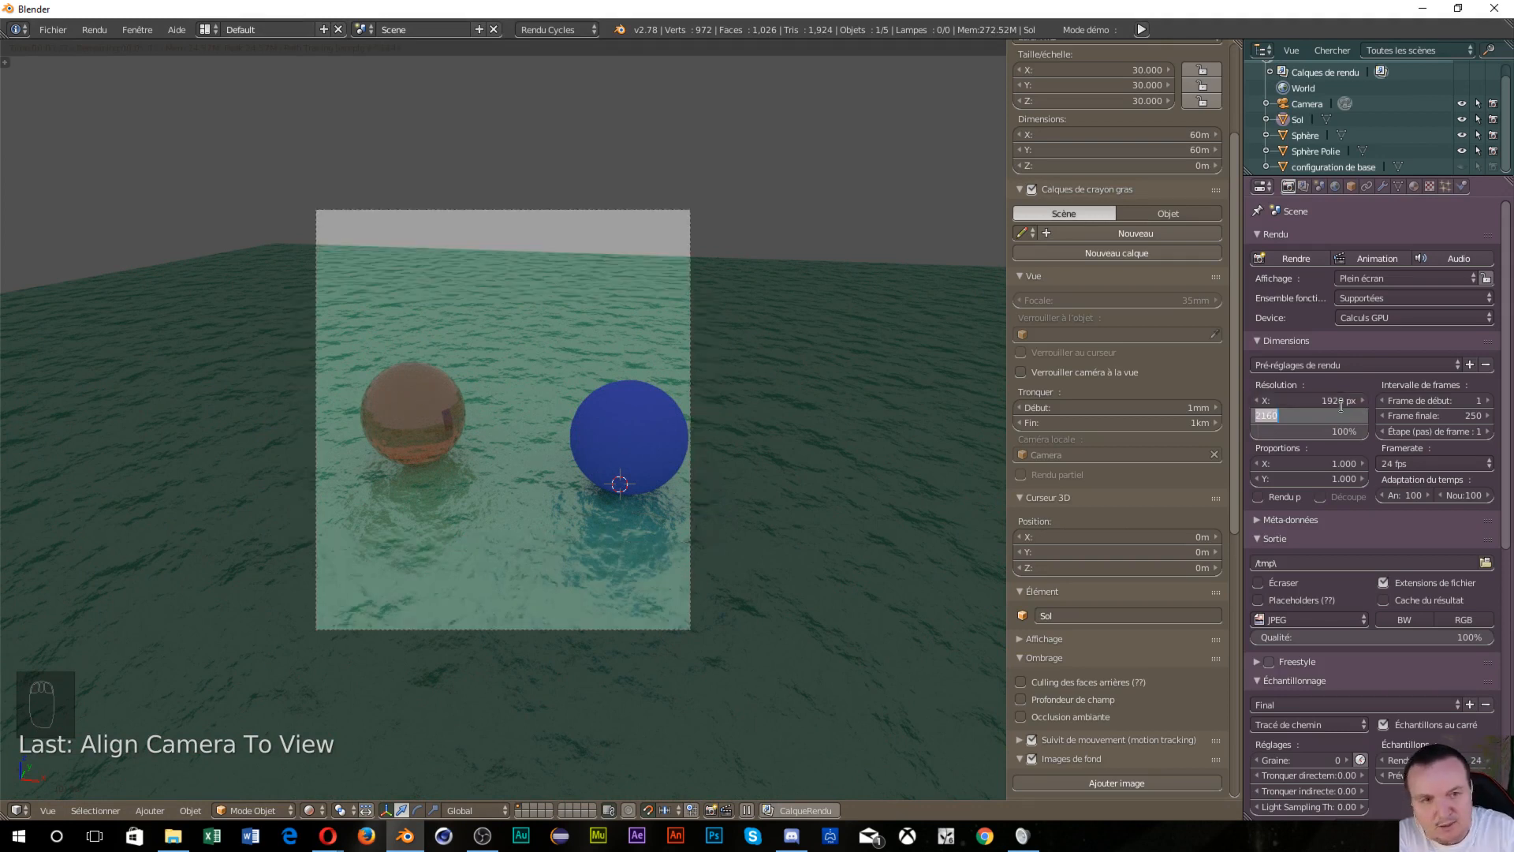
text(1080)
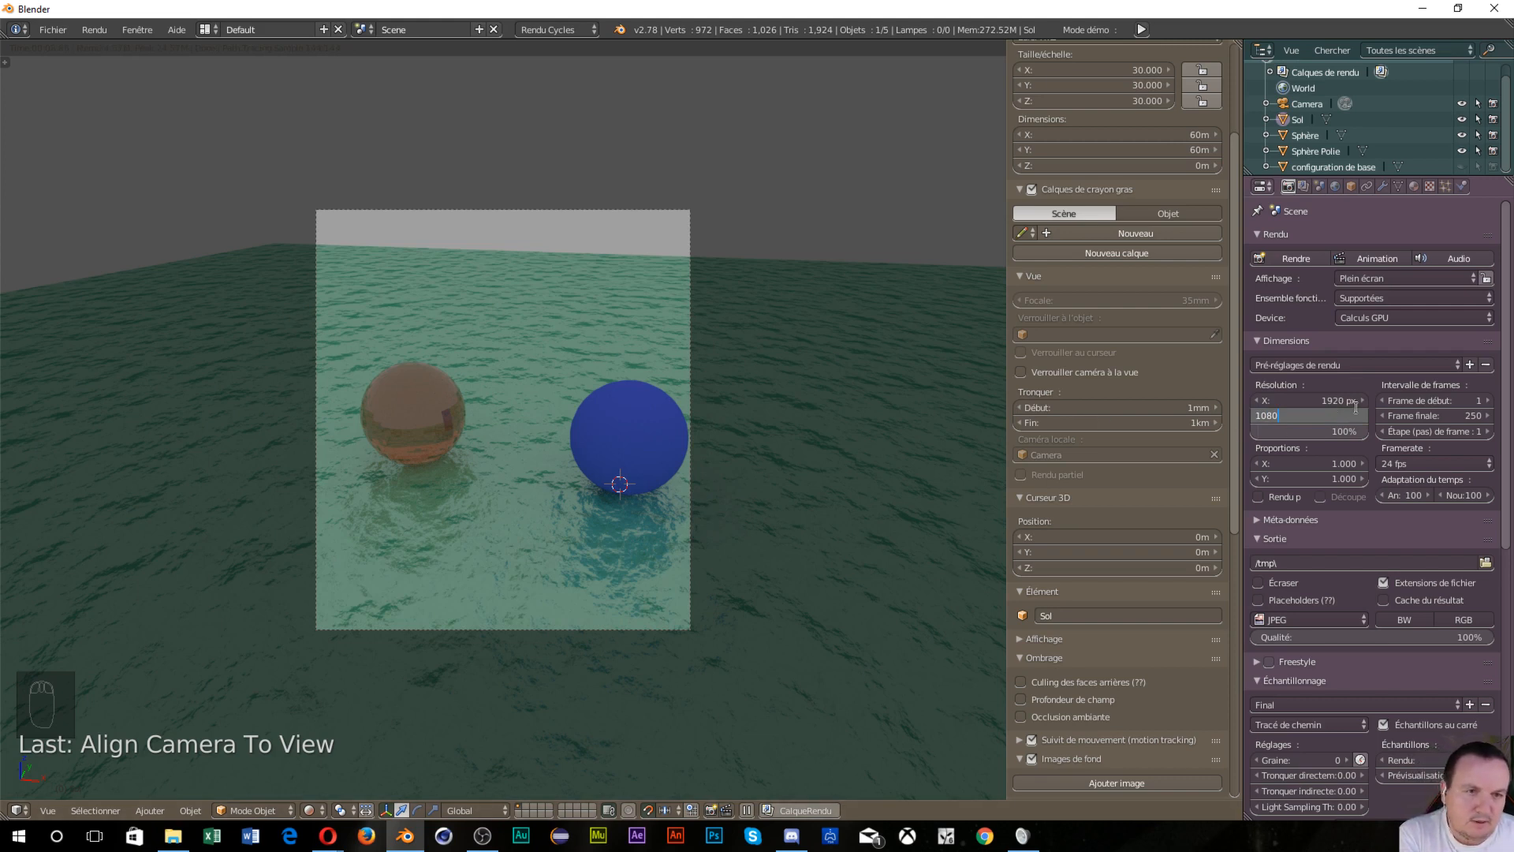
key(Return)
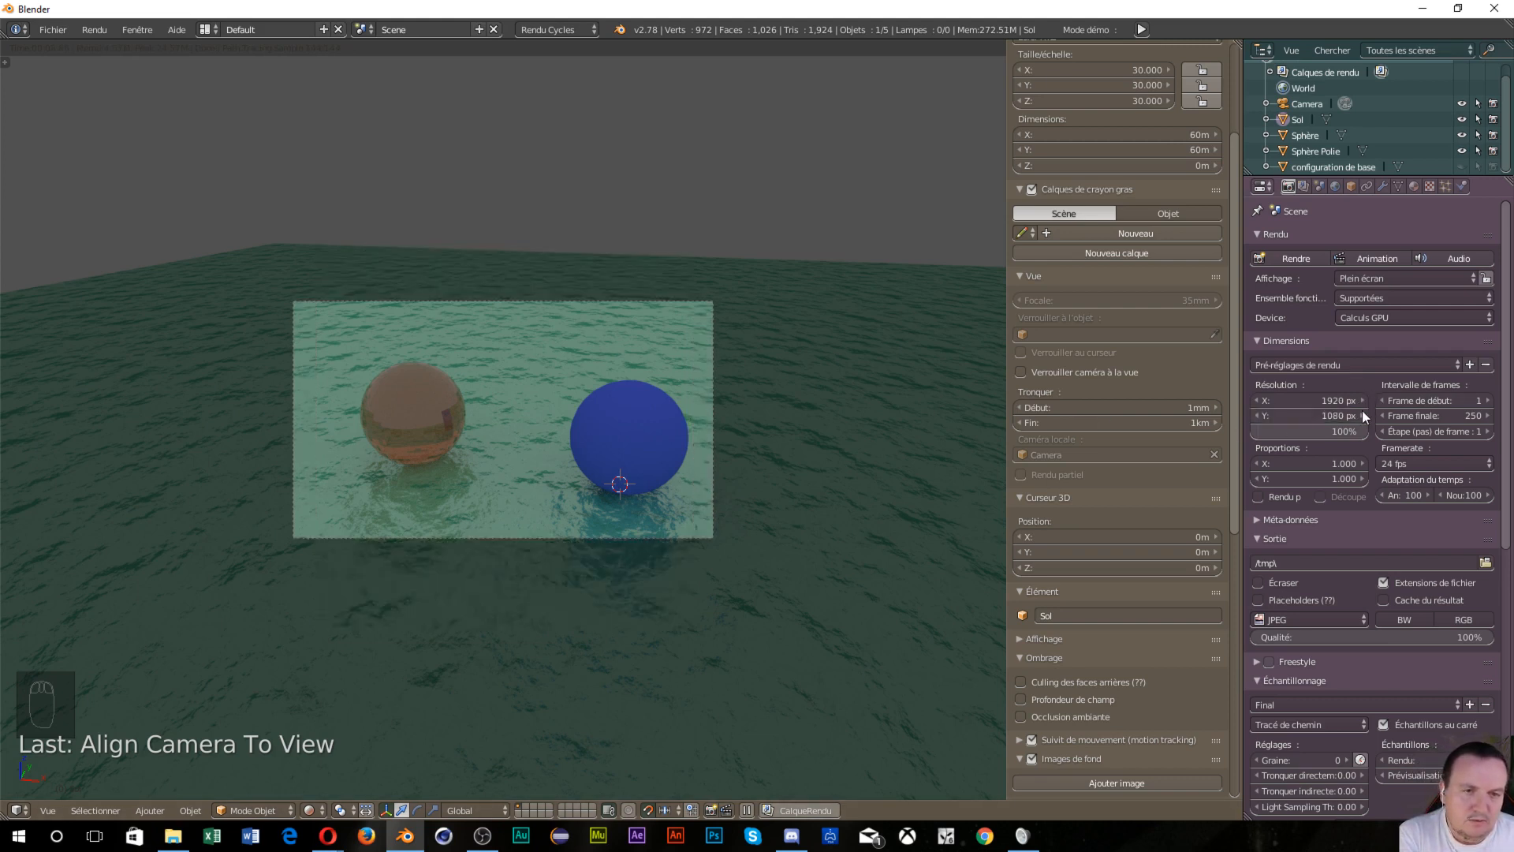
Render the scene to completion, inspecting the rendered tiles up close while it runs
click(1284, 260)
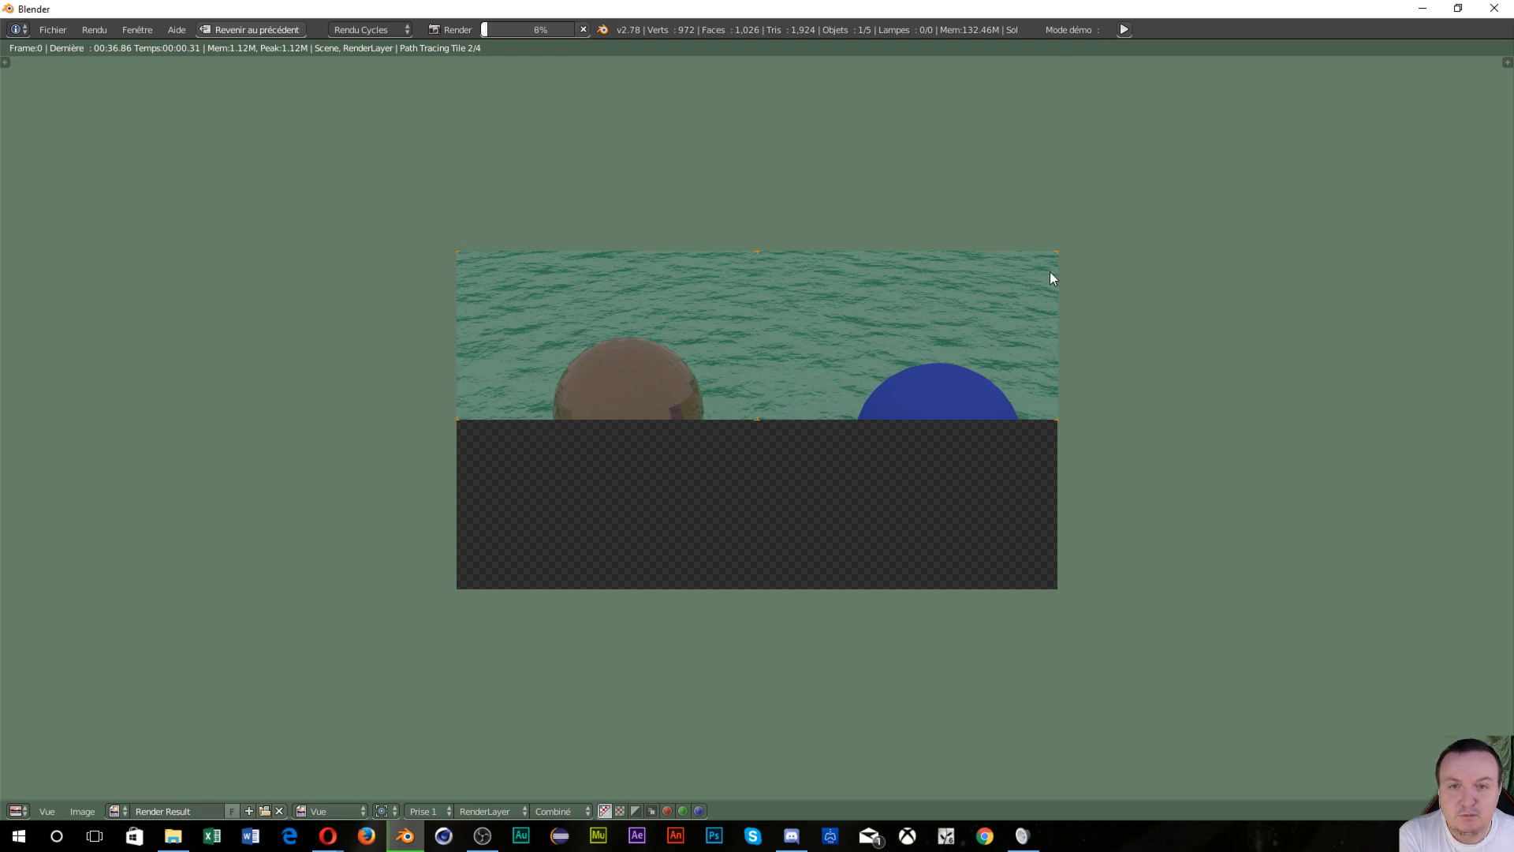
scroll(935, 385, up, 2)
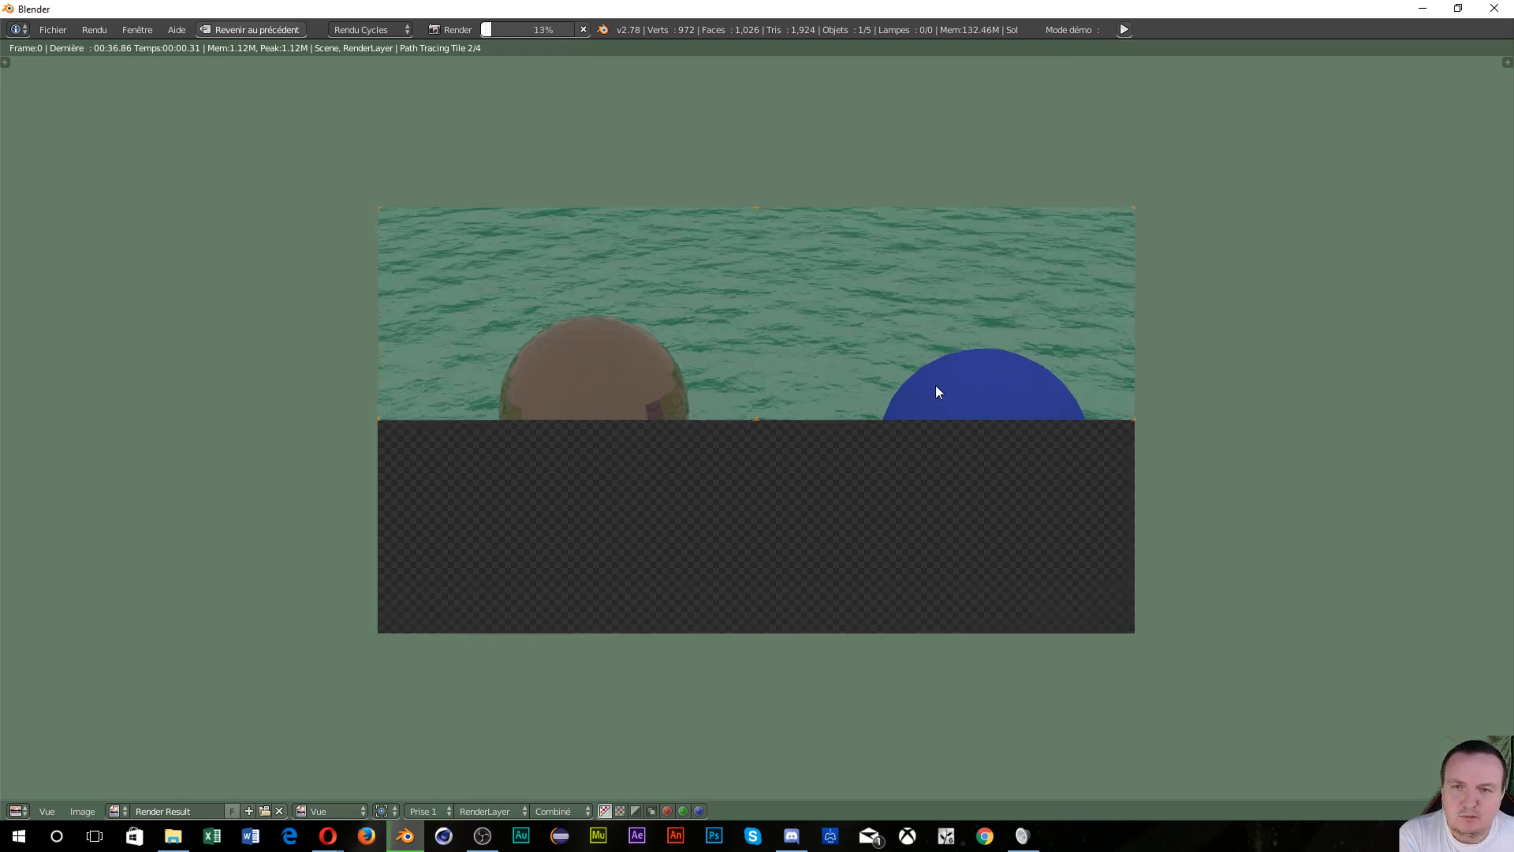
scroll(936, 391, up, 2)
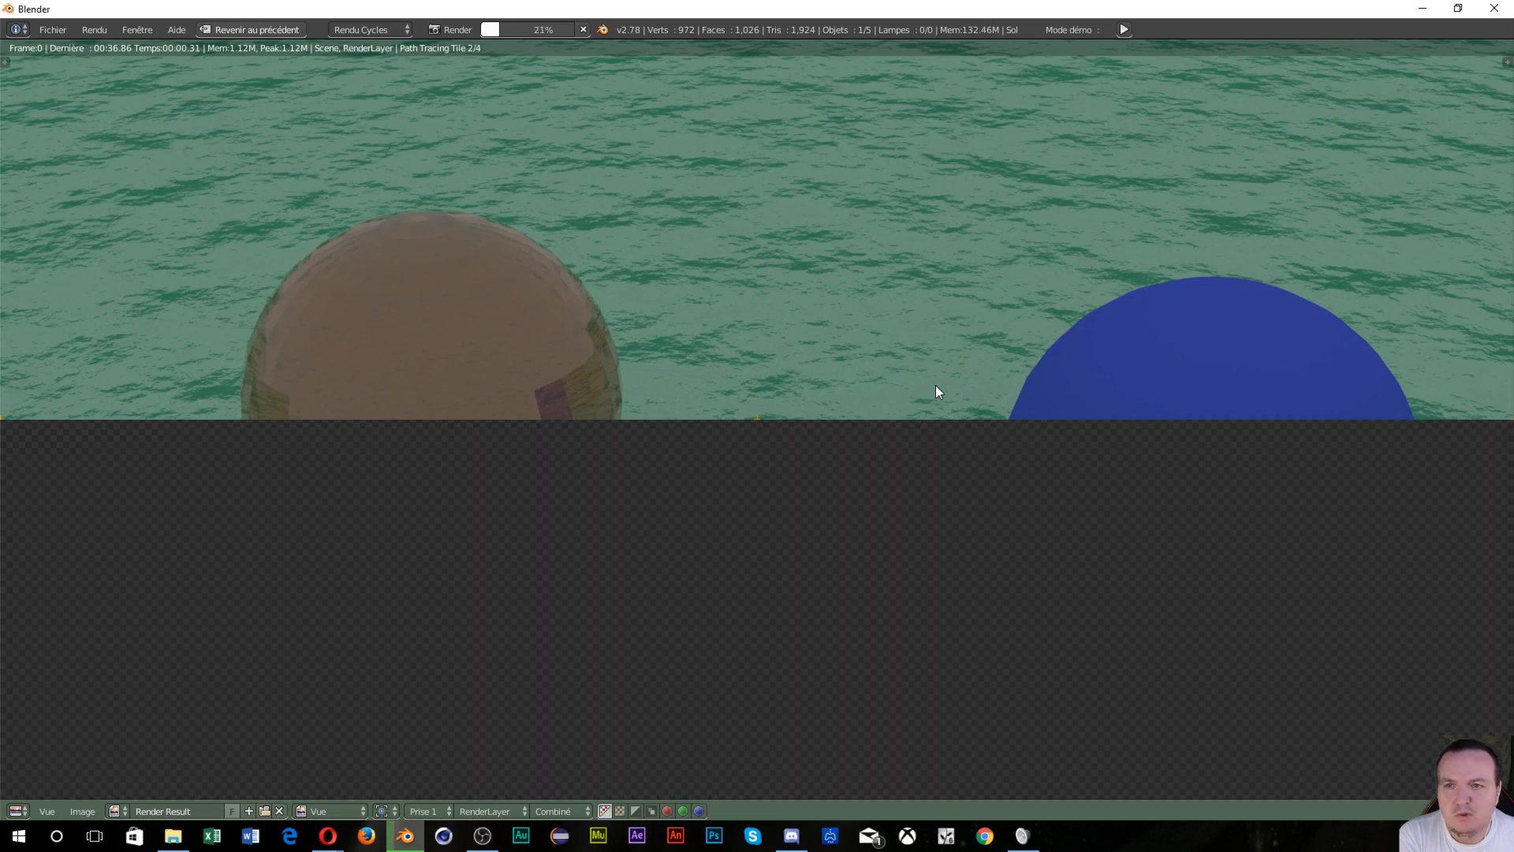
scroll(935, 384, down, 2)
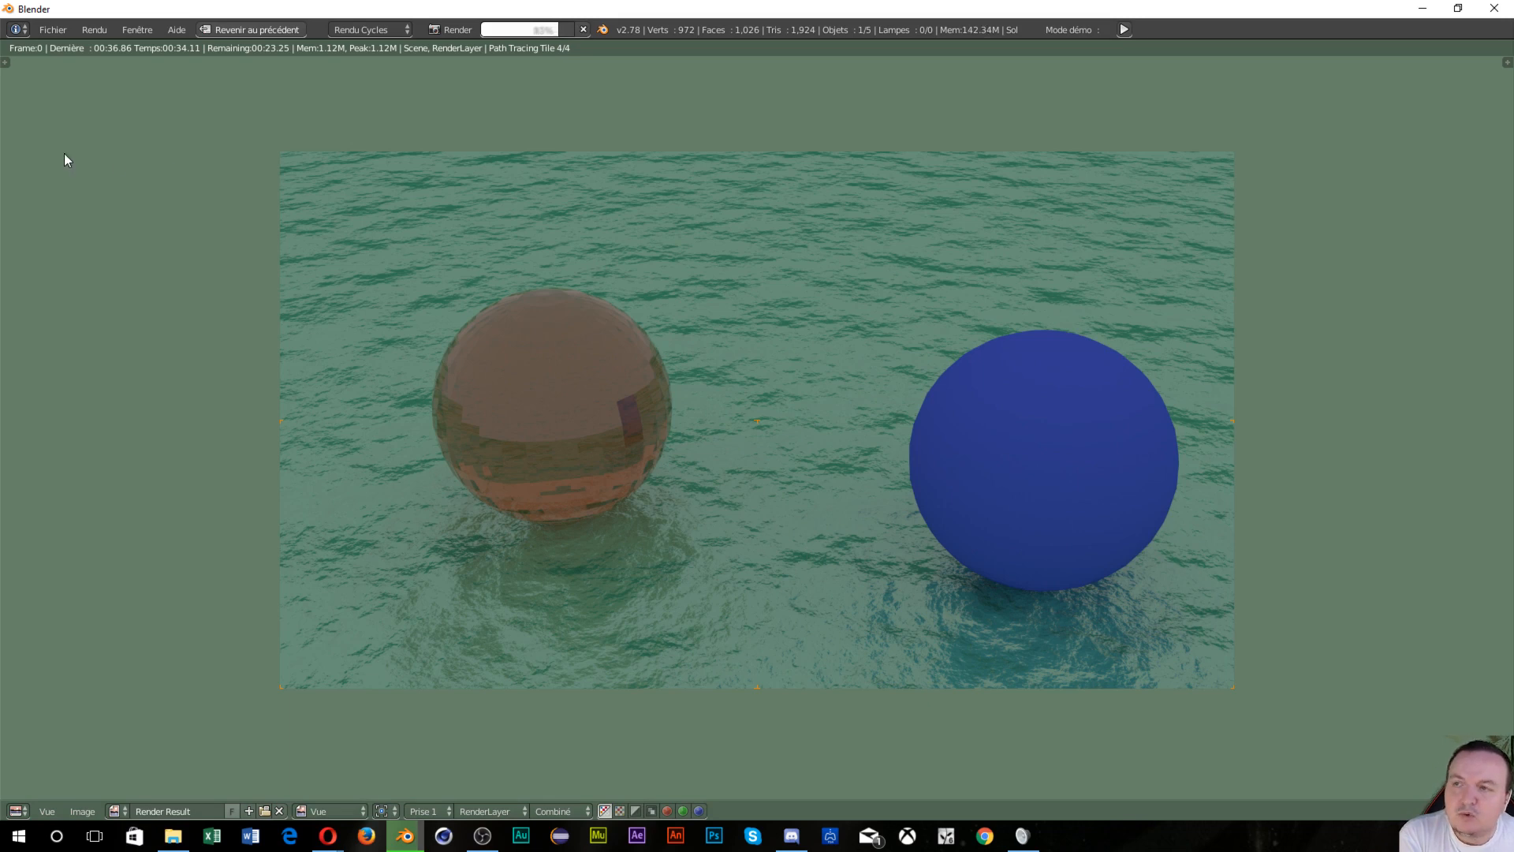
mouse_move(537, 34)
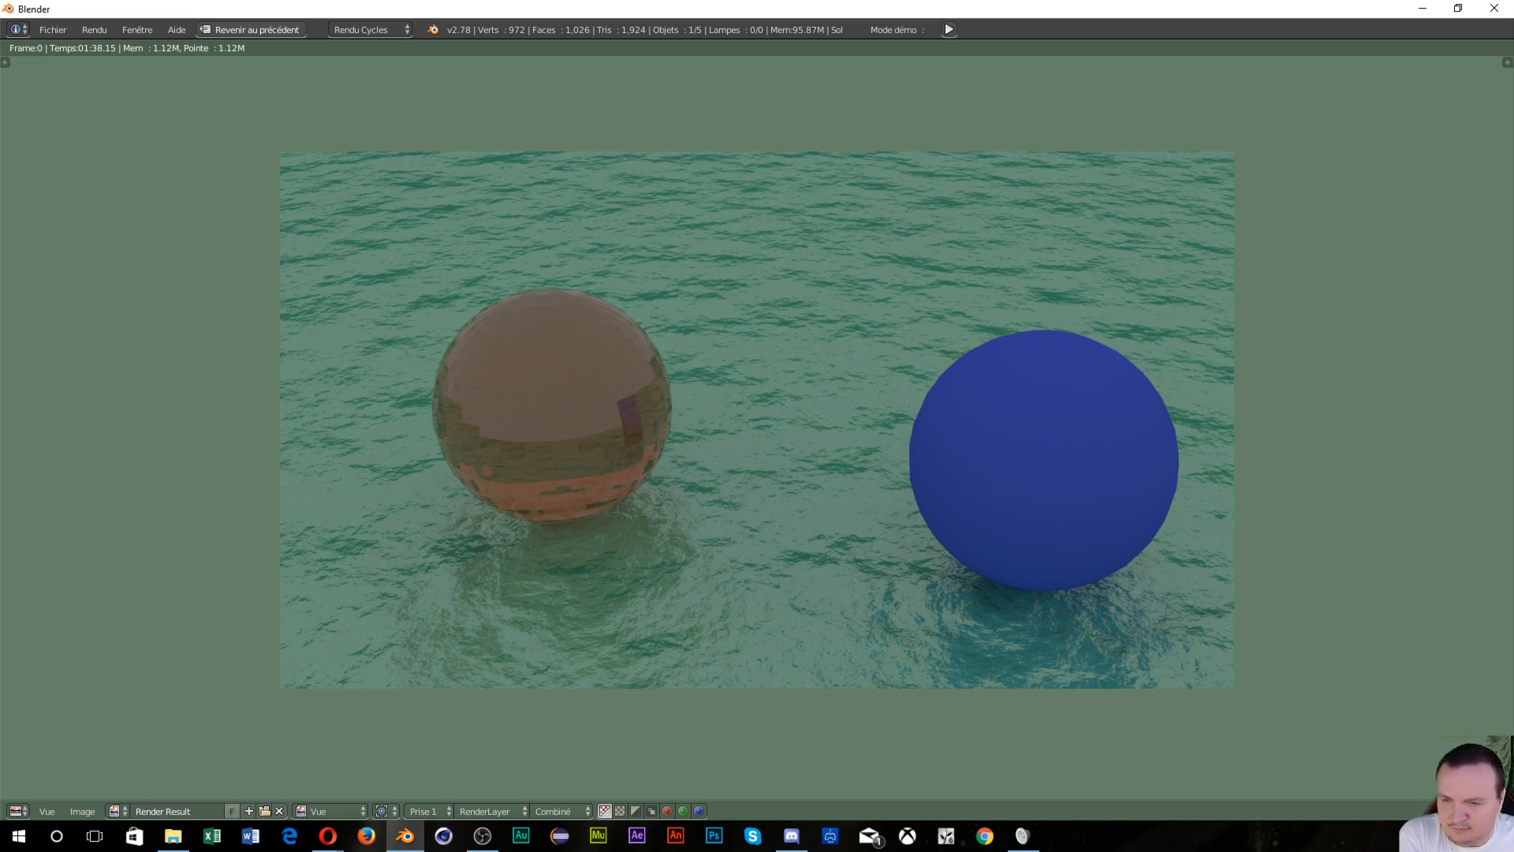
Start saving the rendered image as a new file and browse to the miniature folder on drive D
click(82, 811)
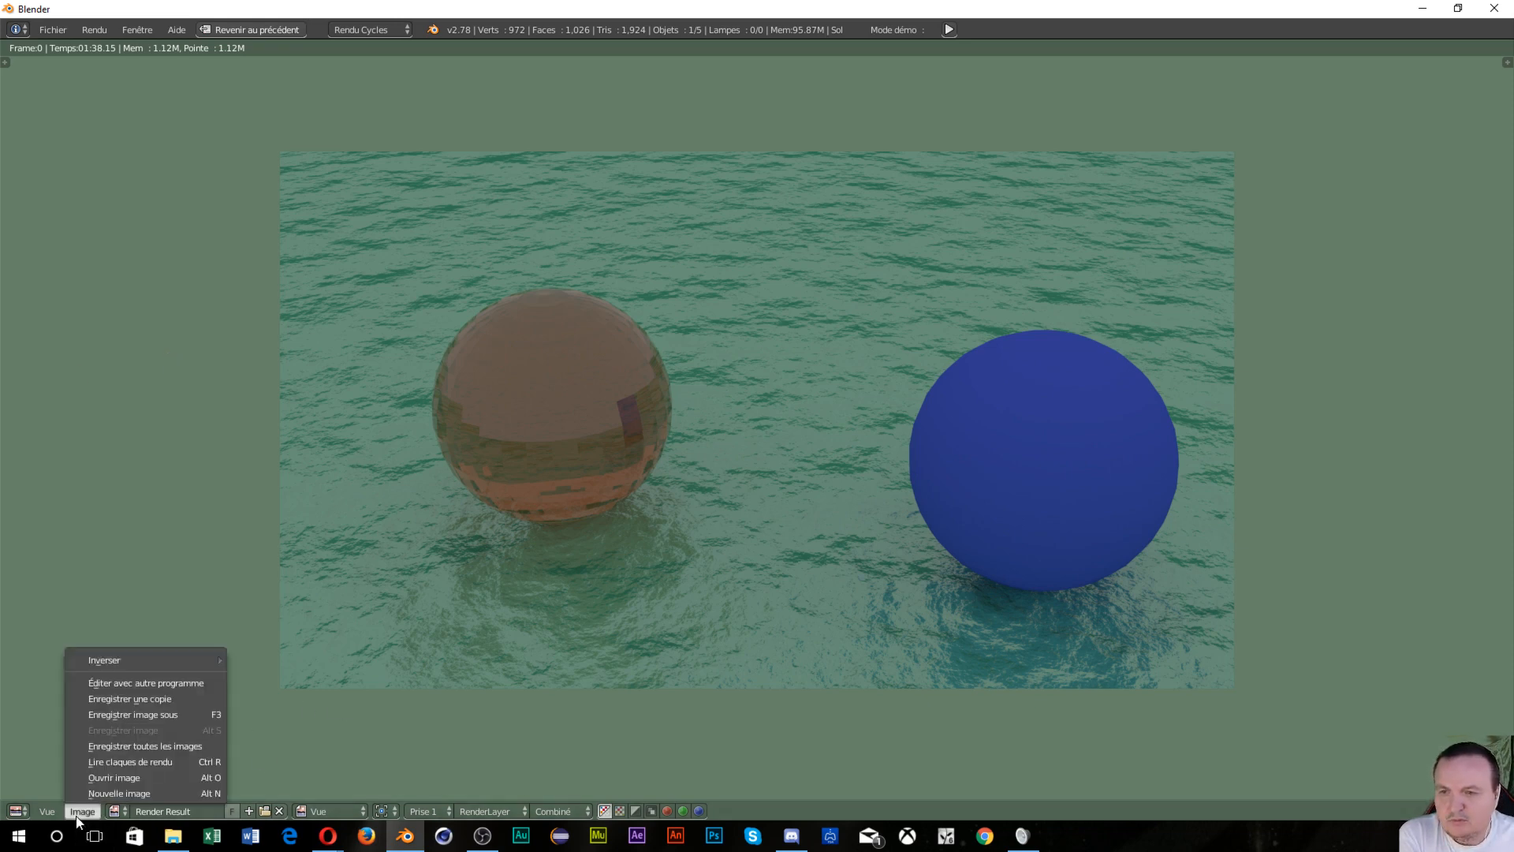
click(103, 714)
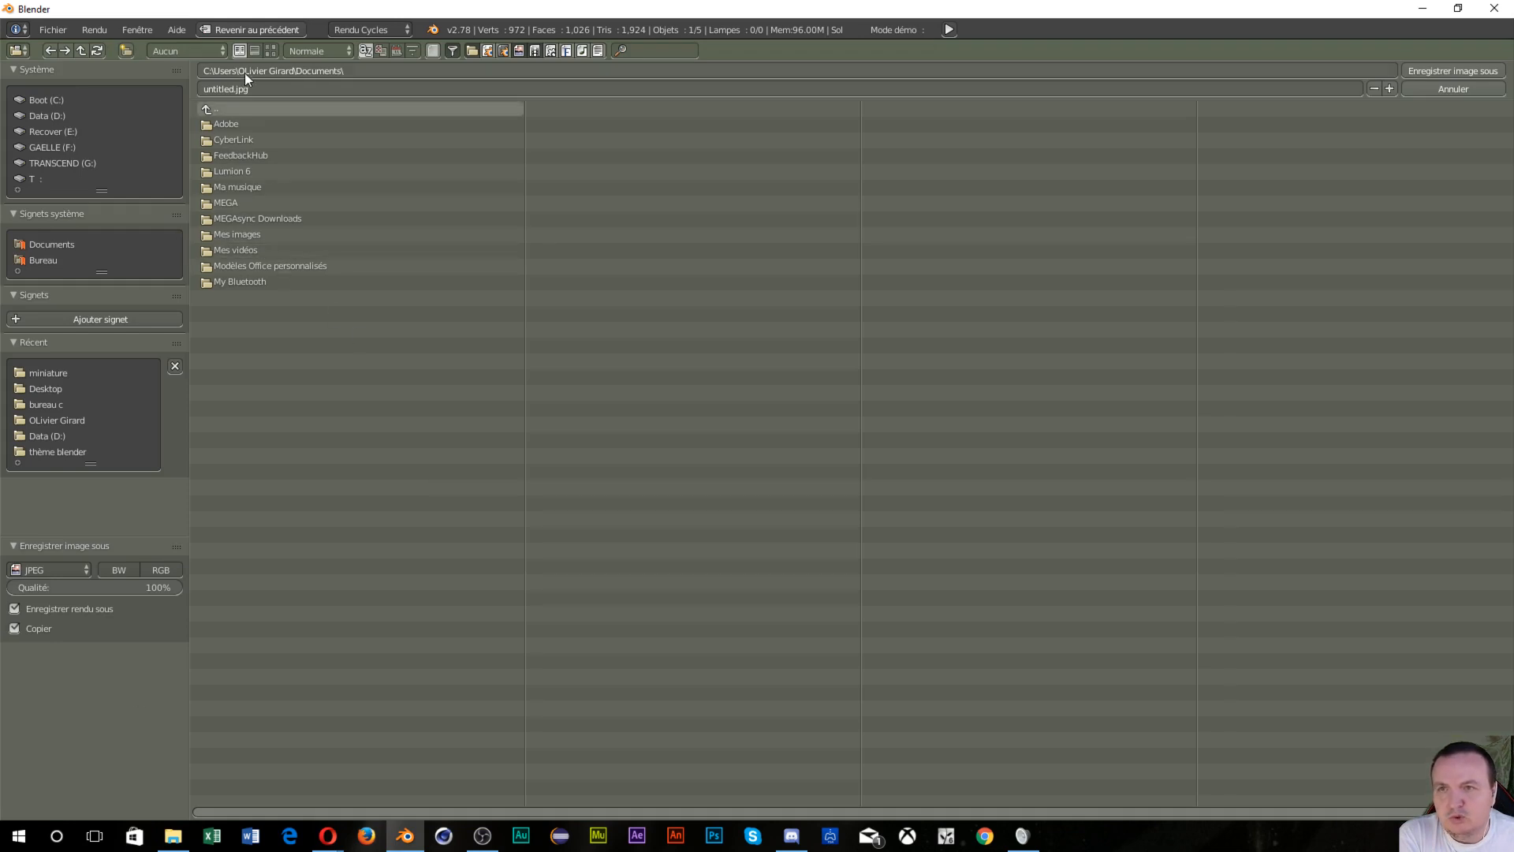
click(48, 116)
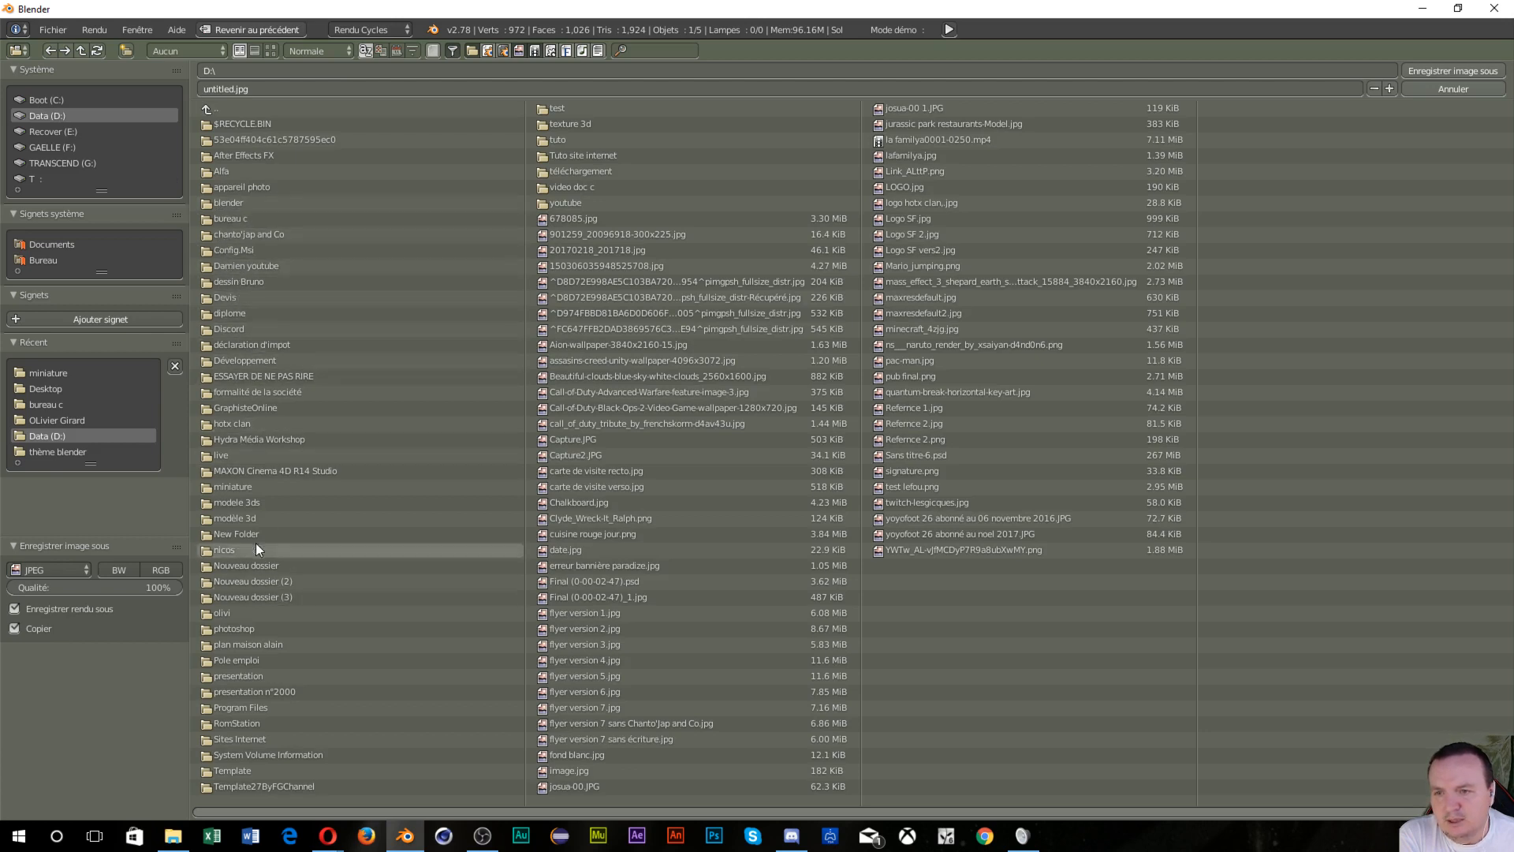
click(239, 494)
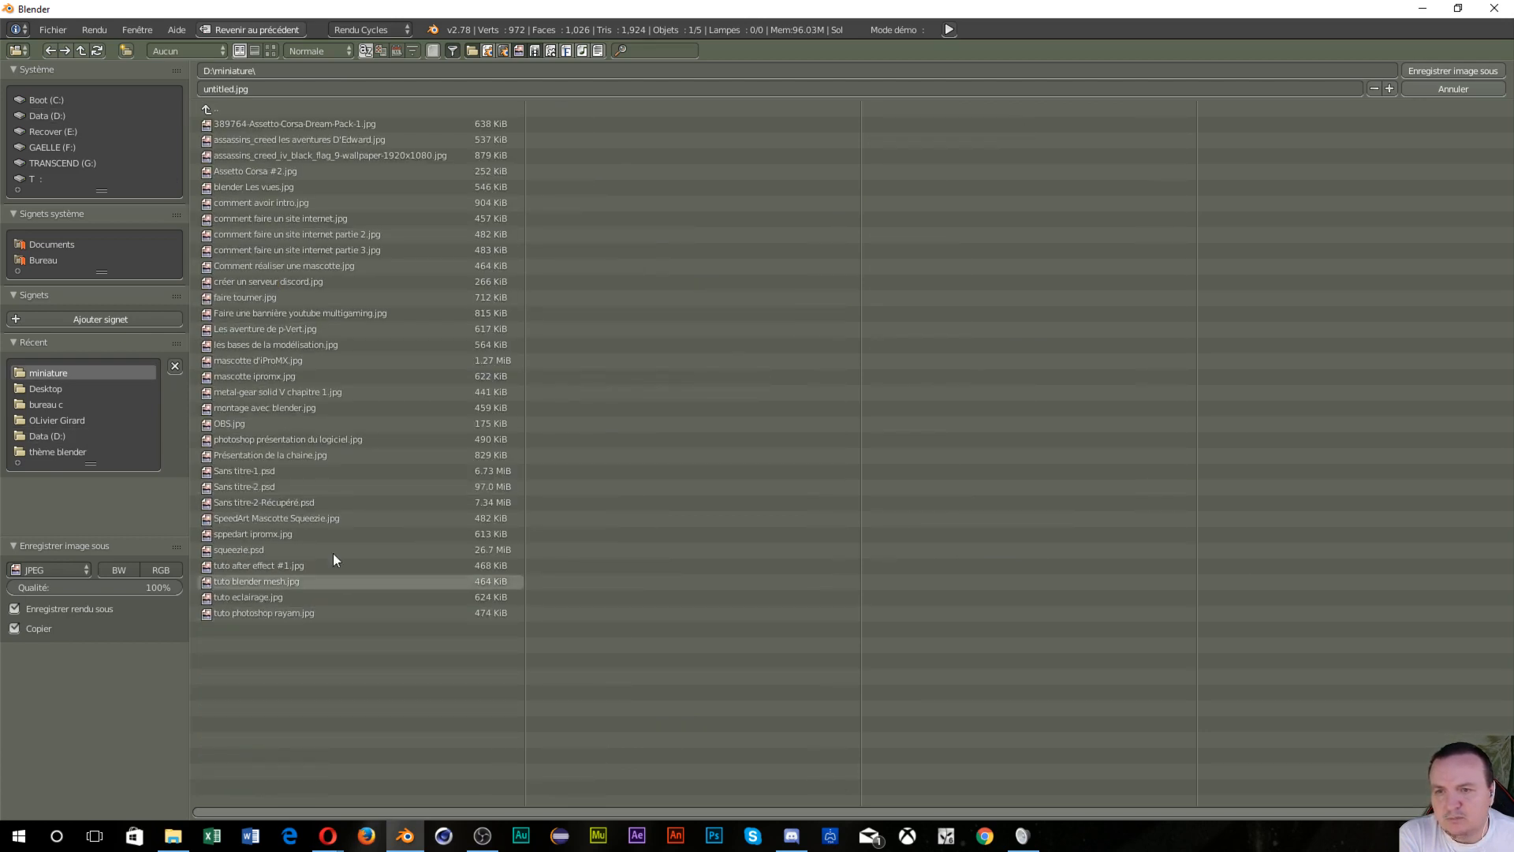
Name the image "editeur de Noeud" and save it as JPEG
click(313, 85)
text(editreur)
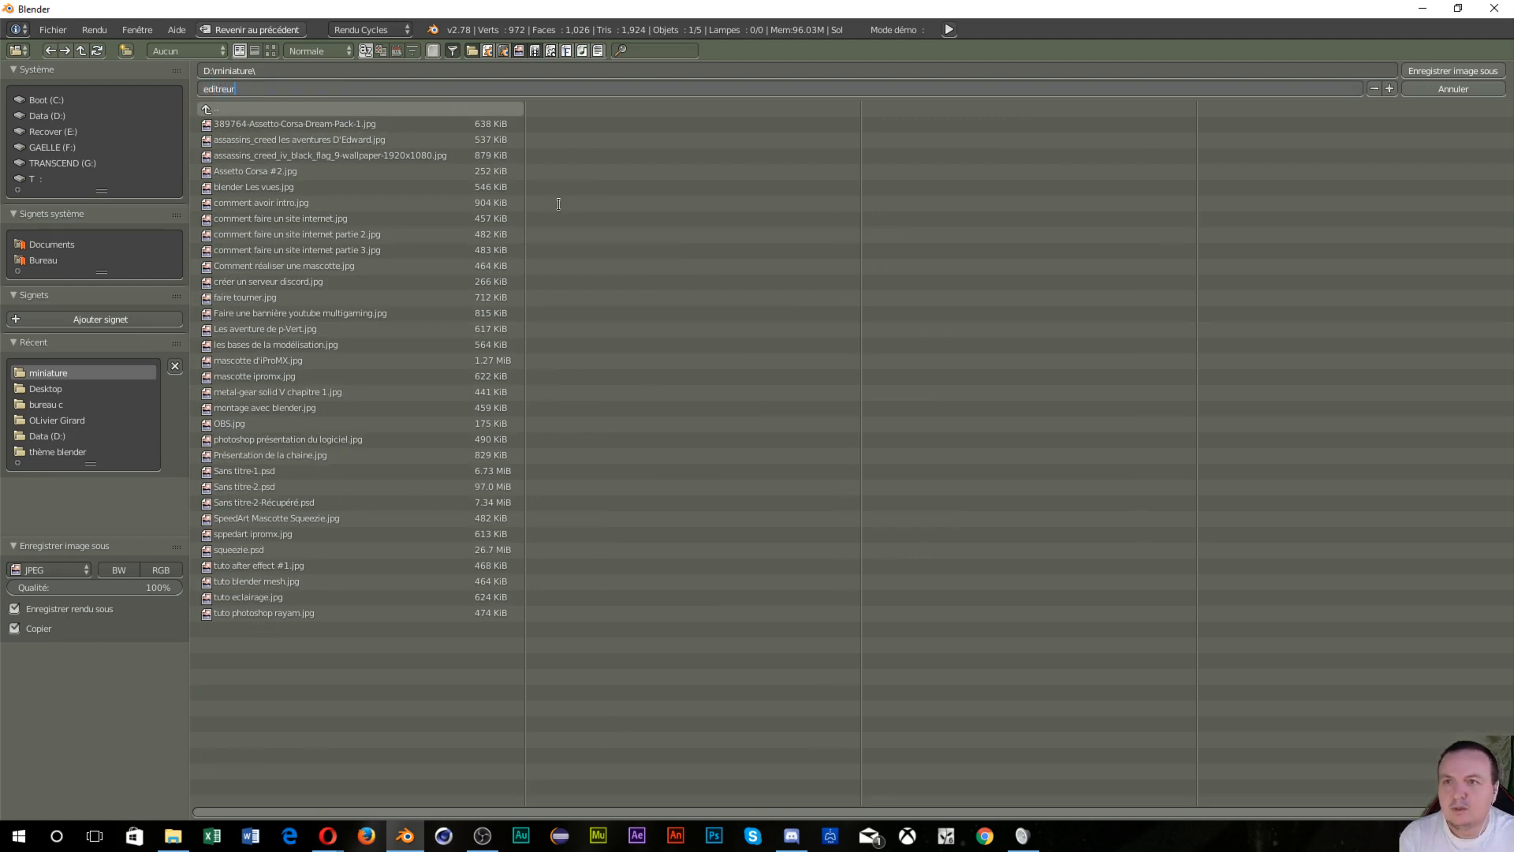
key(BackSpace)
key(BackSpace)
key(BackSpace)
key(BackSpace)
text(eu)
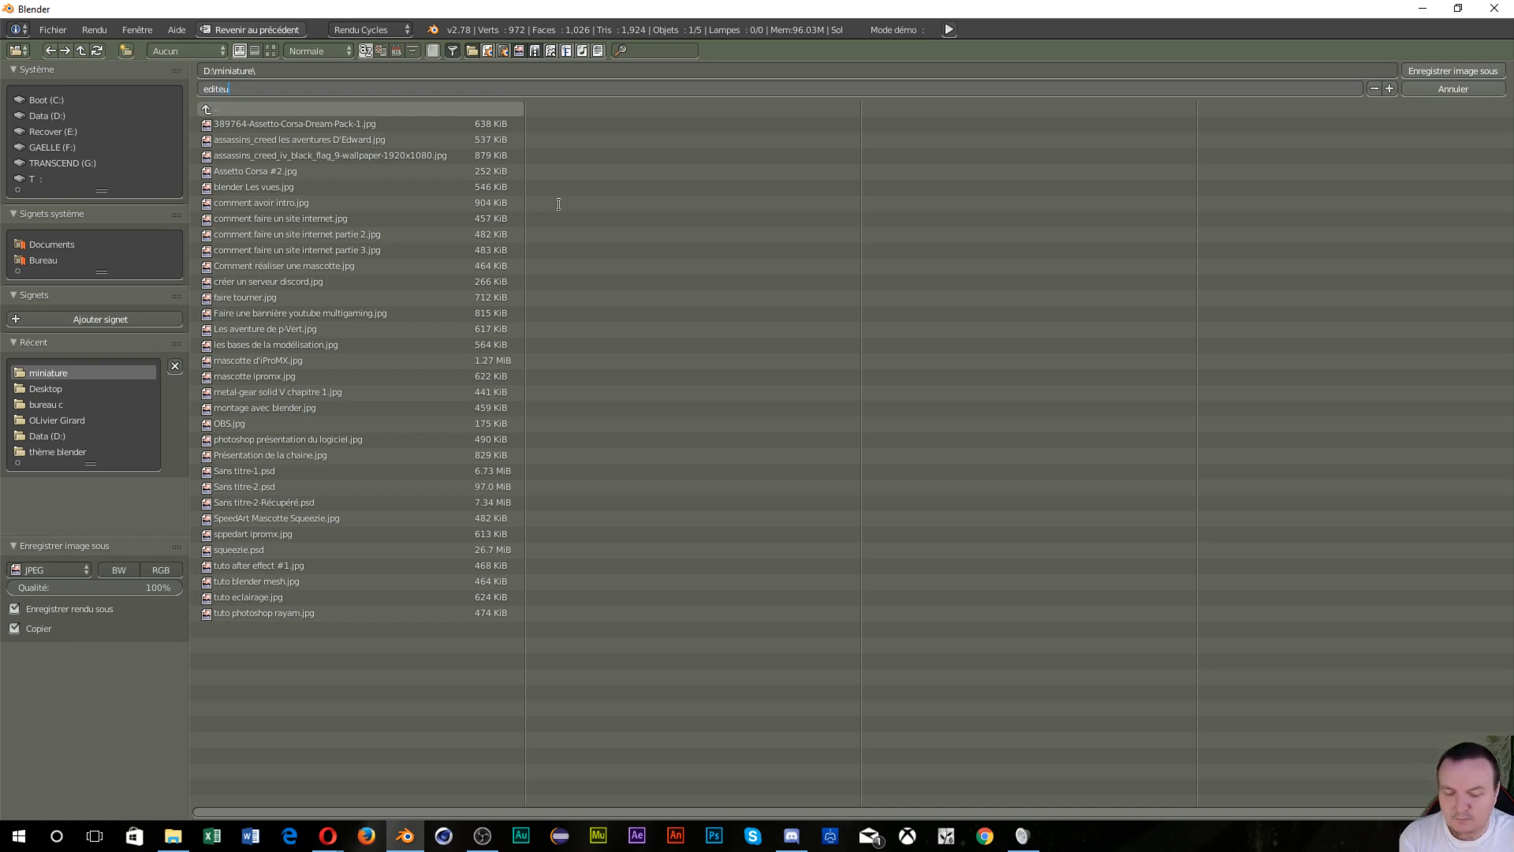
text(r de Noeud)
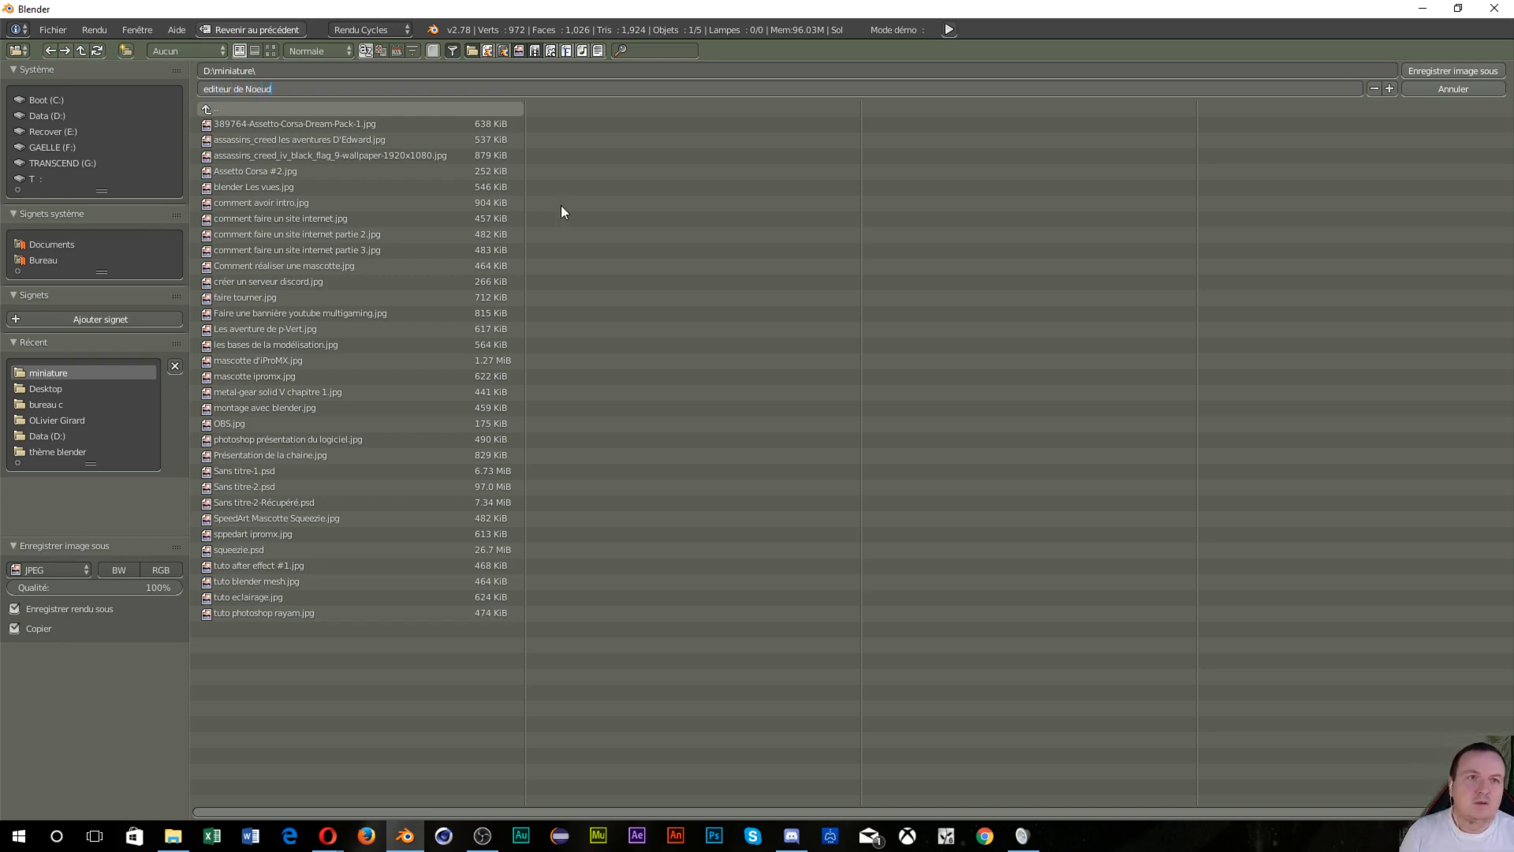
key(Return)
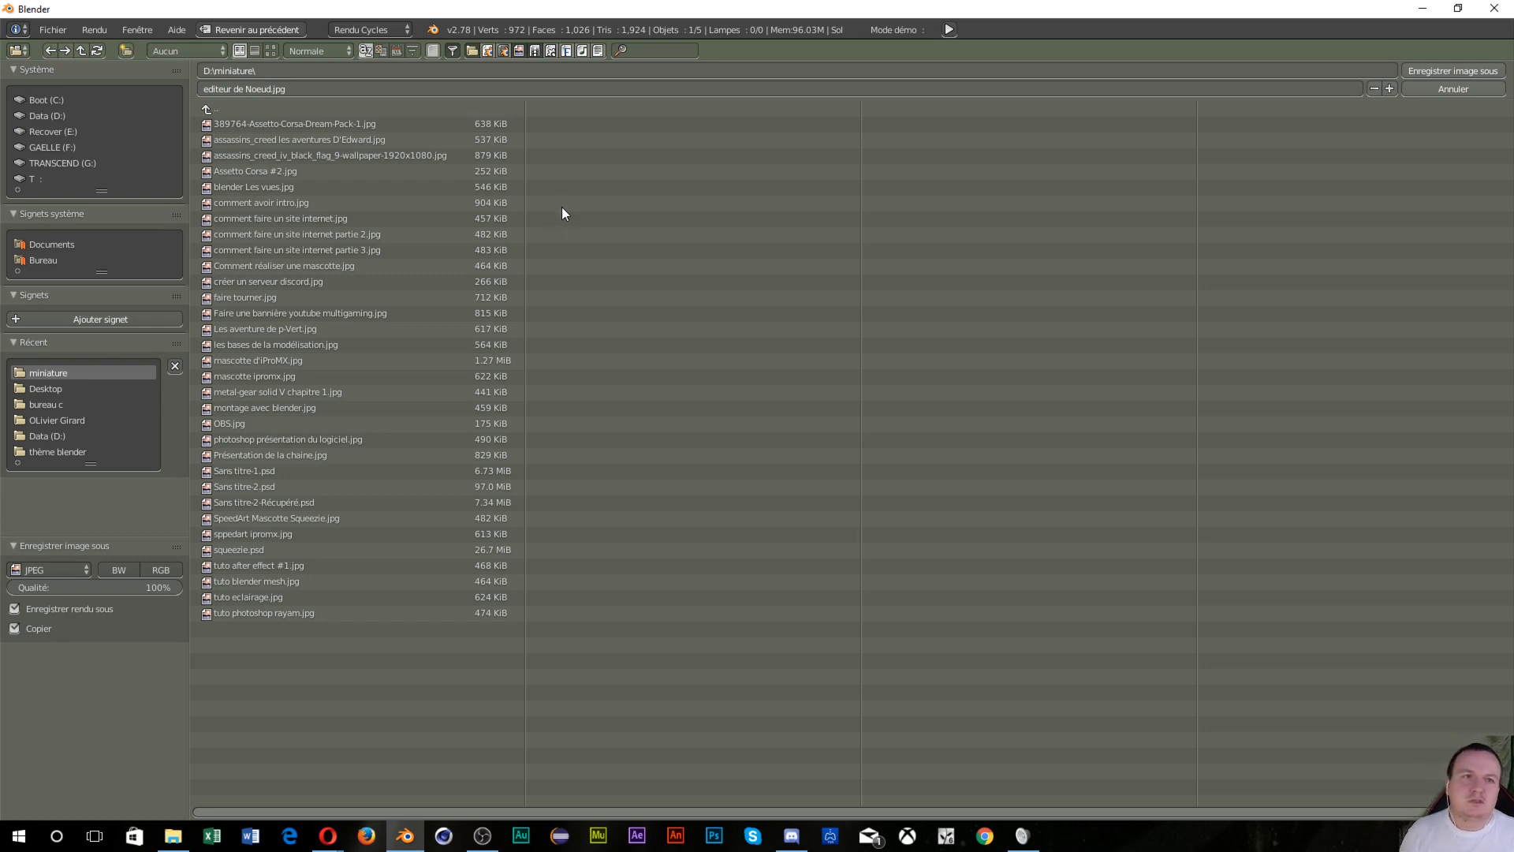
click(1435, 71)
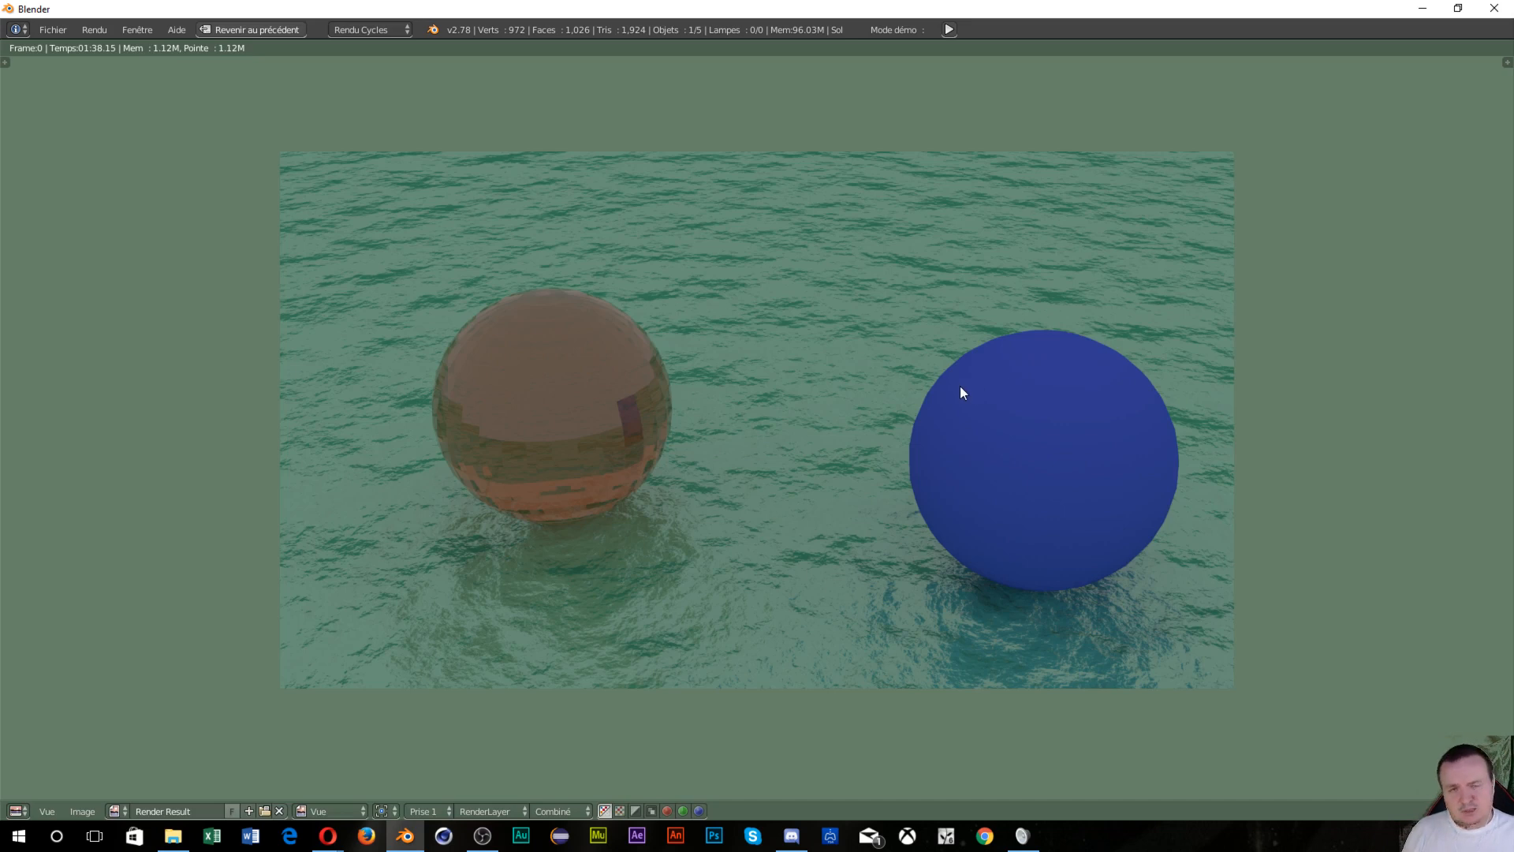